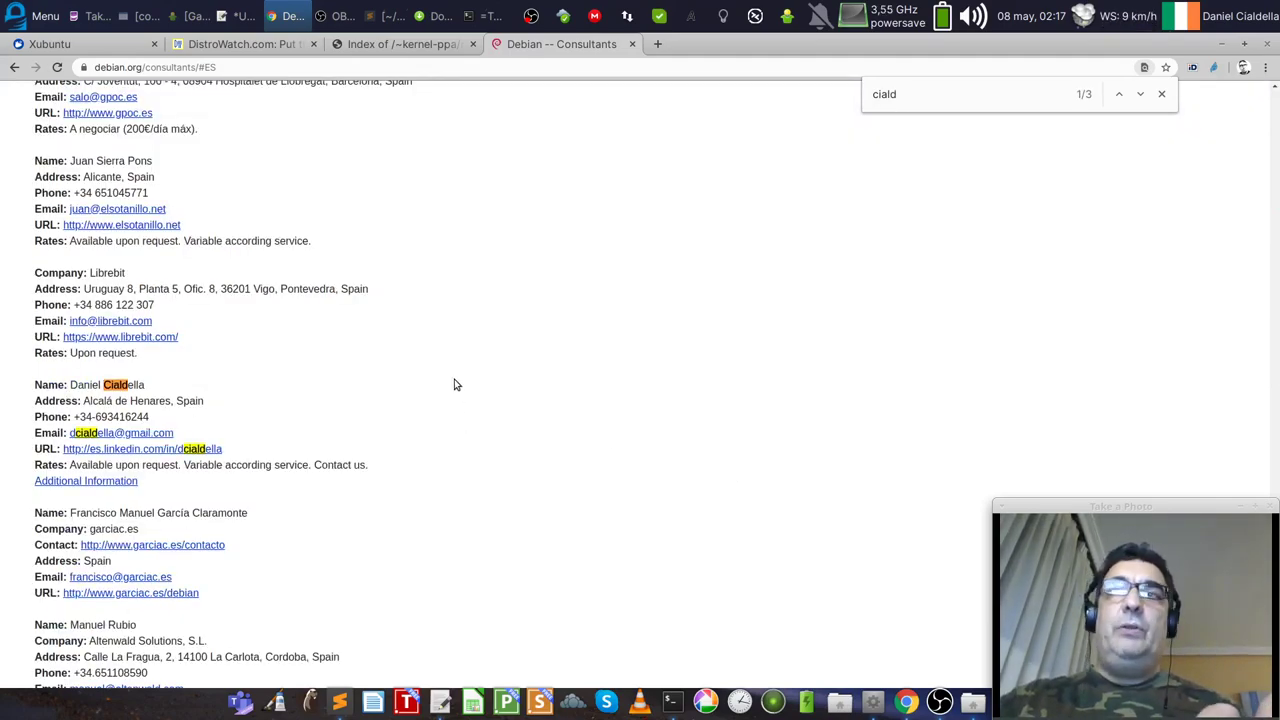
# Step: Zoom the page to 125% and select the matching Spain consultant entry
pyautogui.hotkey('ctrl', '+')
pyautogui.hotkey('ctrl', '+')
pyautogui.scroll(-1, 449, 383)
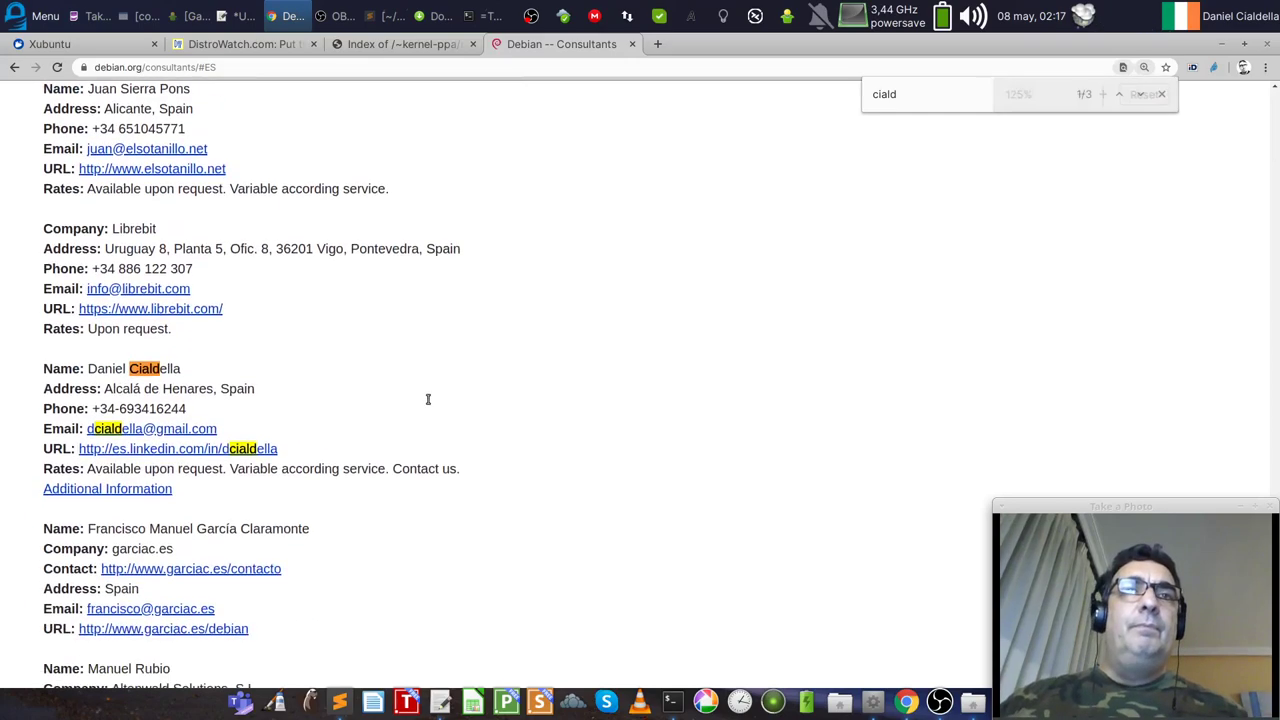
pyautogui.moveTo(228, 512); pyautogui.dragTo(240, 355)
pyautogui.click(286, 345)
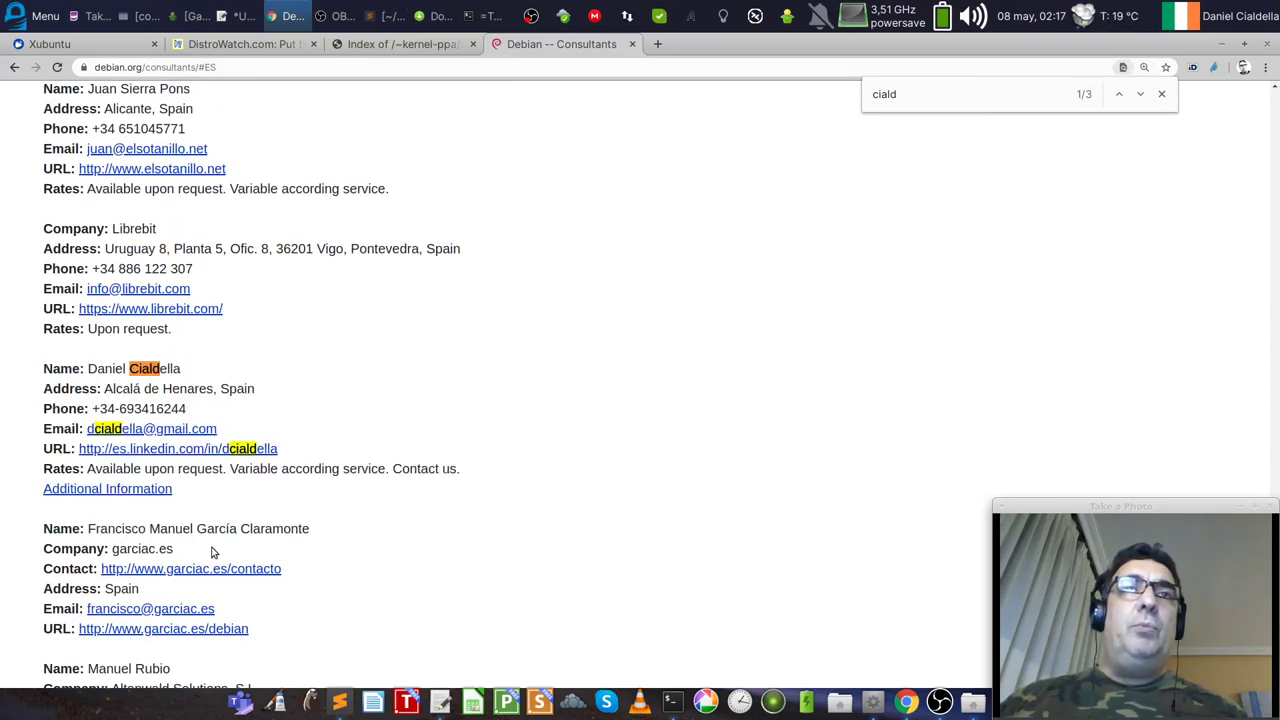
pyautogui.moveTo(180, 497); pyautogui.dragTo(30, 370)
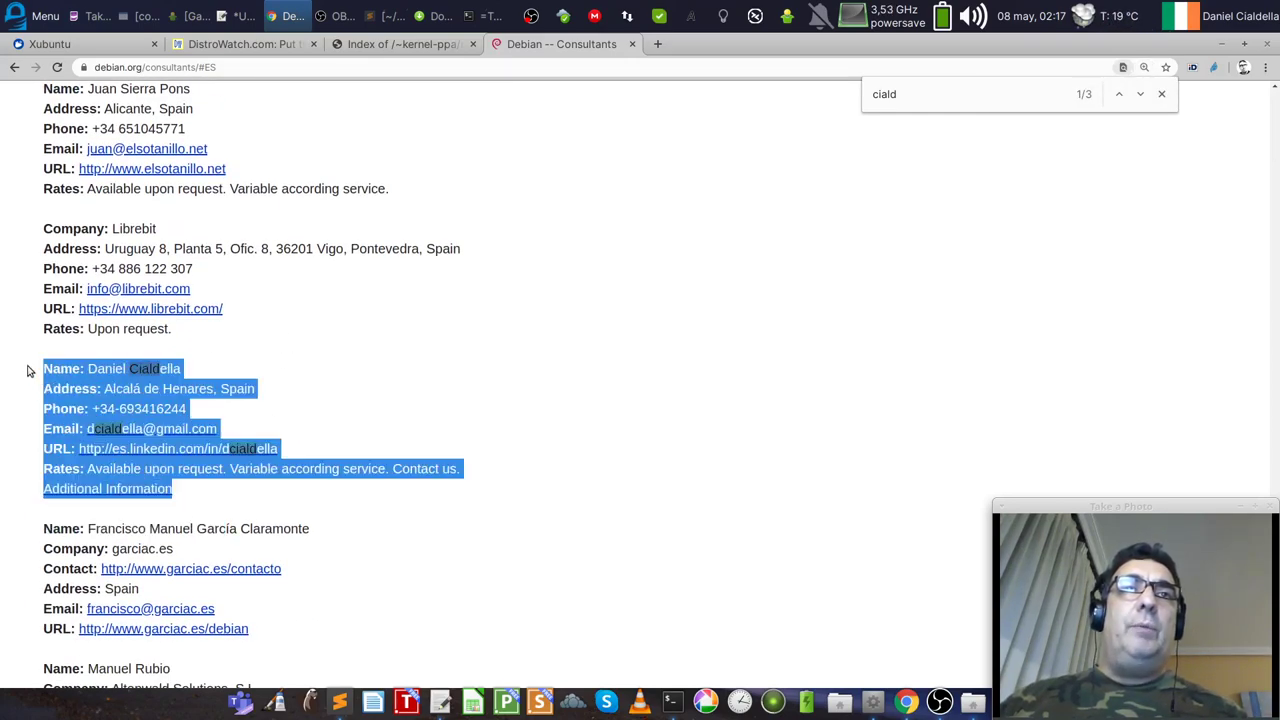
# Step: Close the find-in-page bar and minimize Chrome to reveal the desktop
pyautogui.click(566, 382)
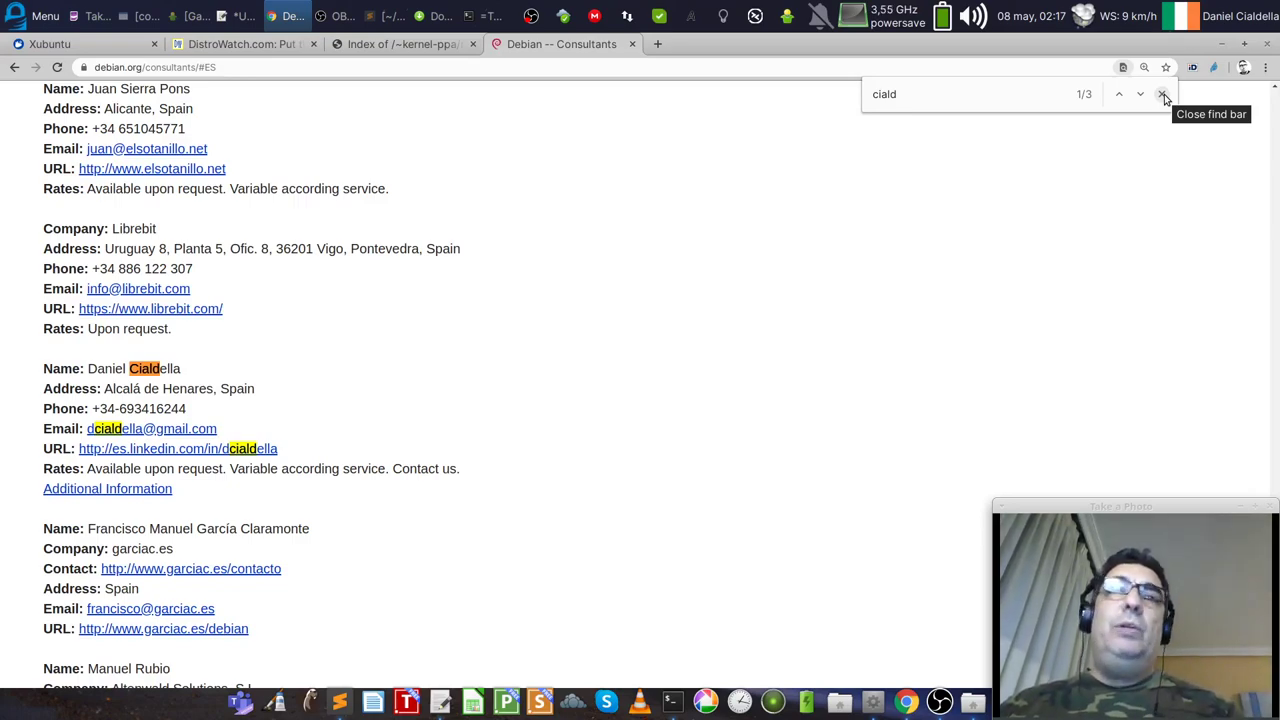
pyautogui.click(1163, 97)
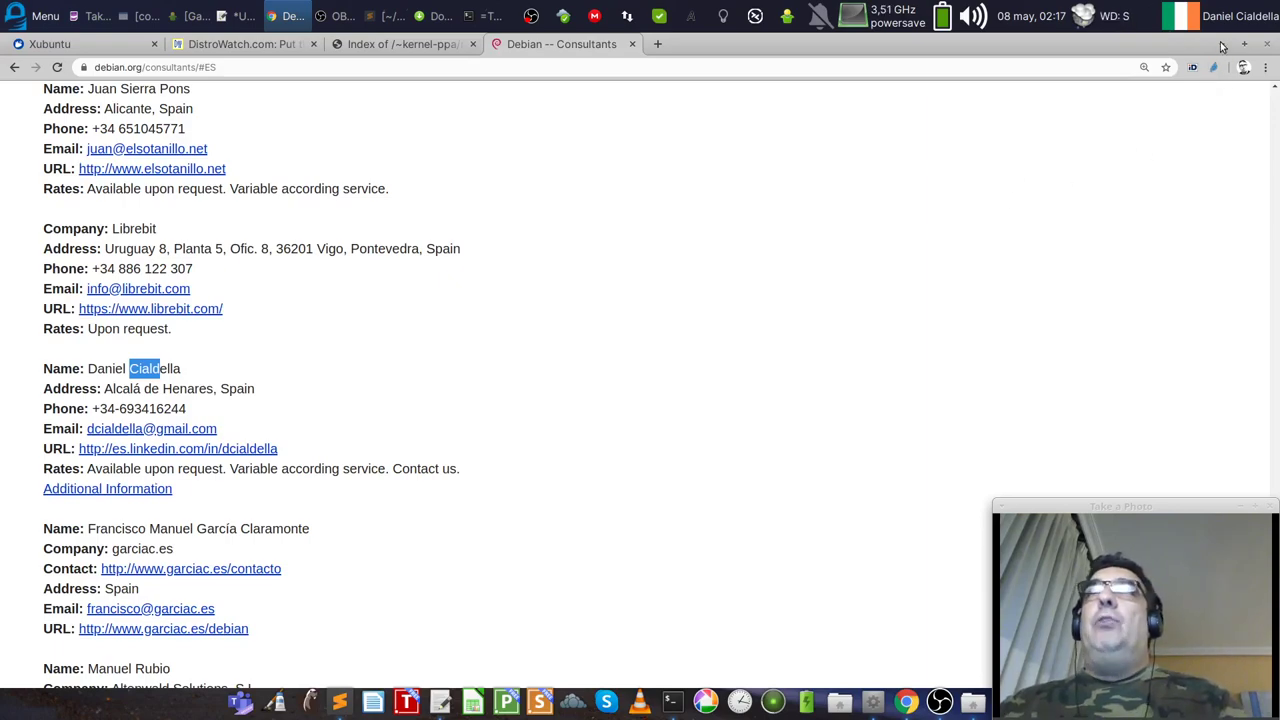
pyautogui.click(1221, 45)
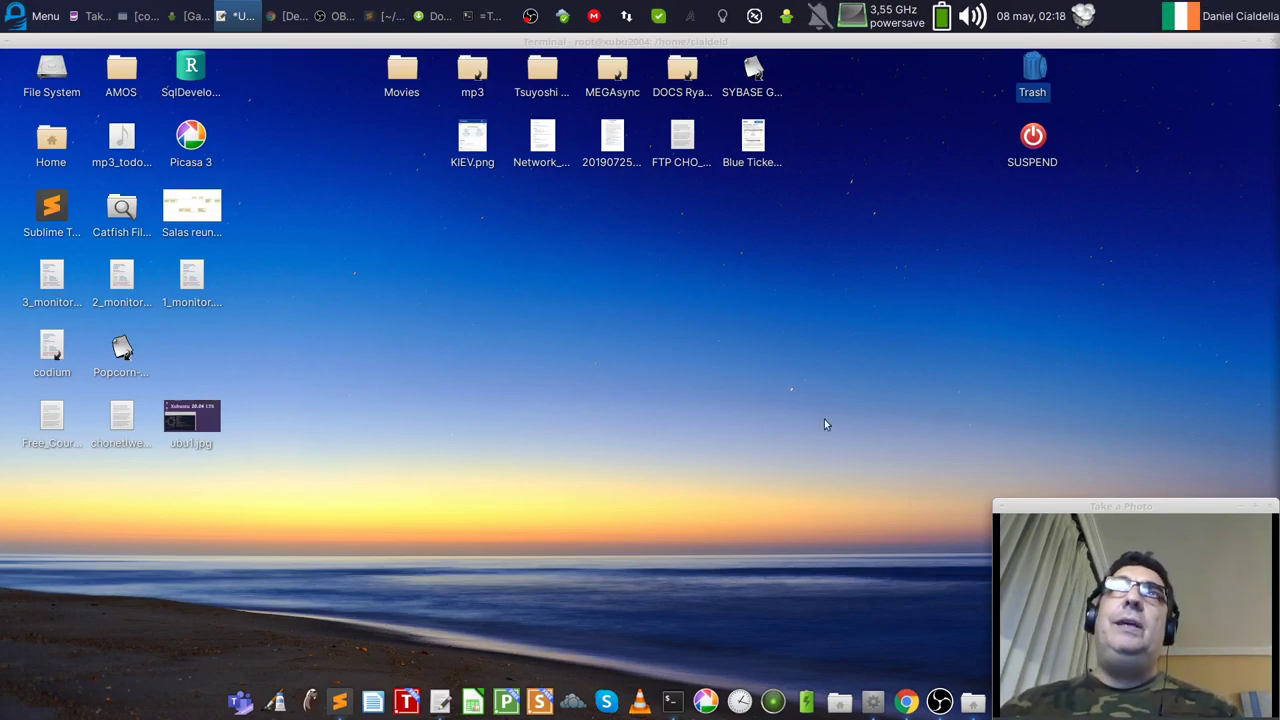
# Step: Open the Movies desktop folder, then move it to mid-screen and shorten its window
pyautogui.doubleClick(401, 75)
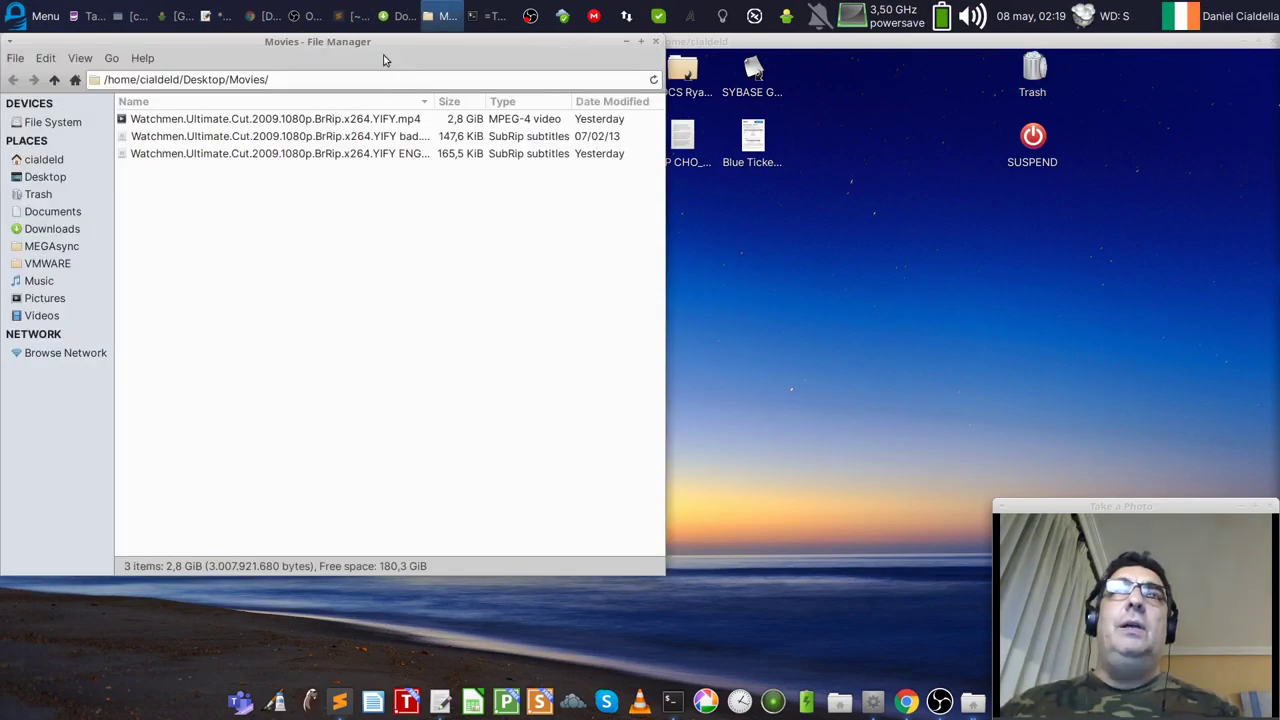
pyautogui.moveTo(373, 48); pyautogui.dragTo(634, 127)
pyautogui.moveTo(595, 611); pyautogui.dragTo(595, 431)
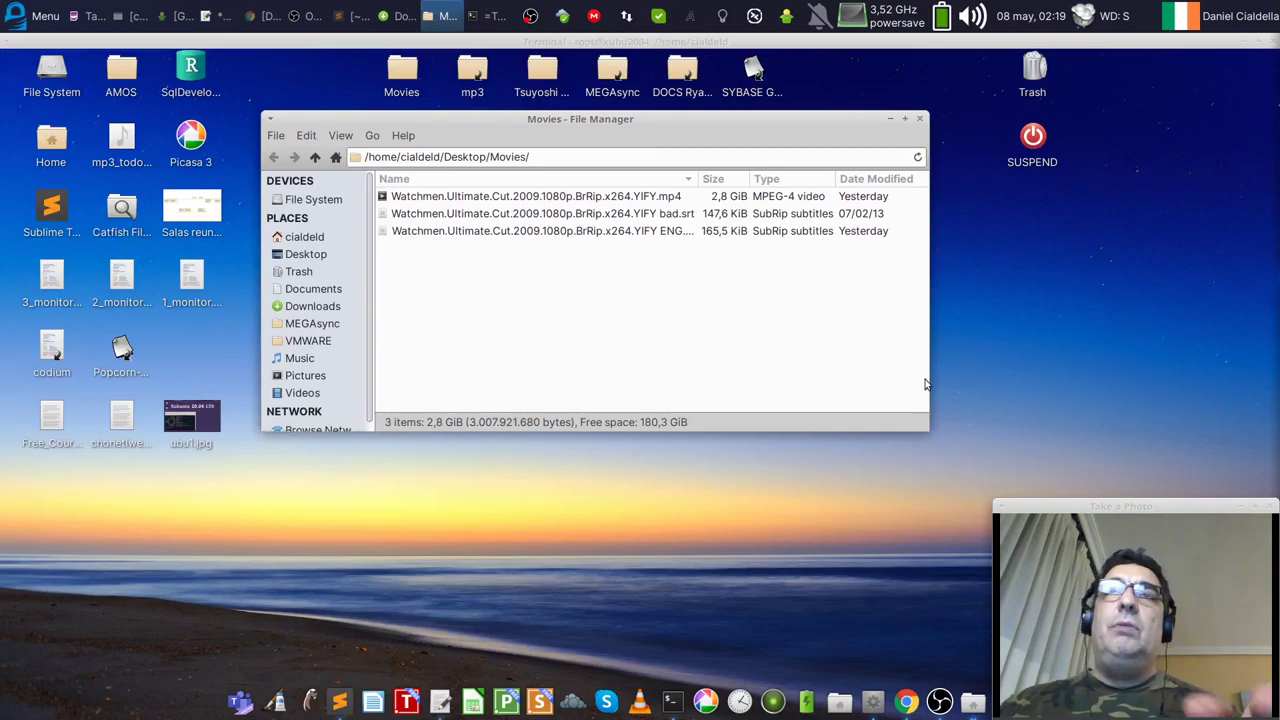
pyautogui.moveTo(662, 128); pyautogui.dragTo(705, 272)
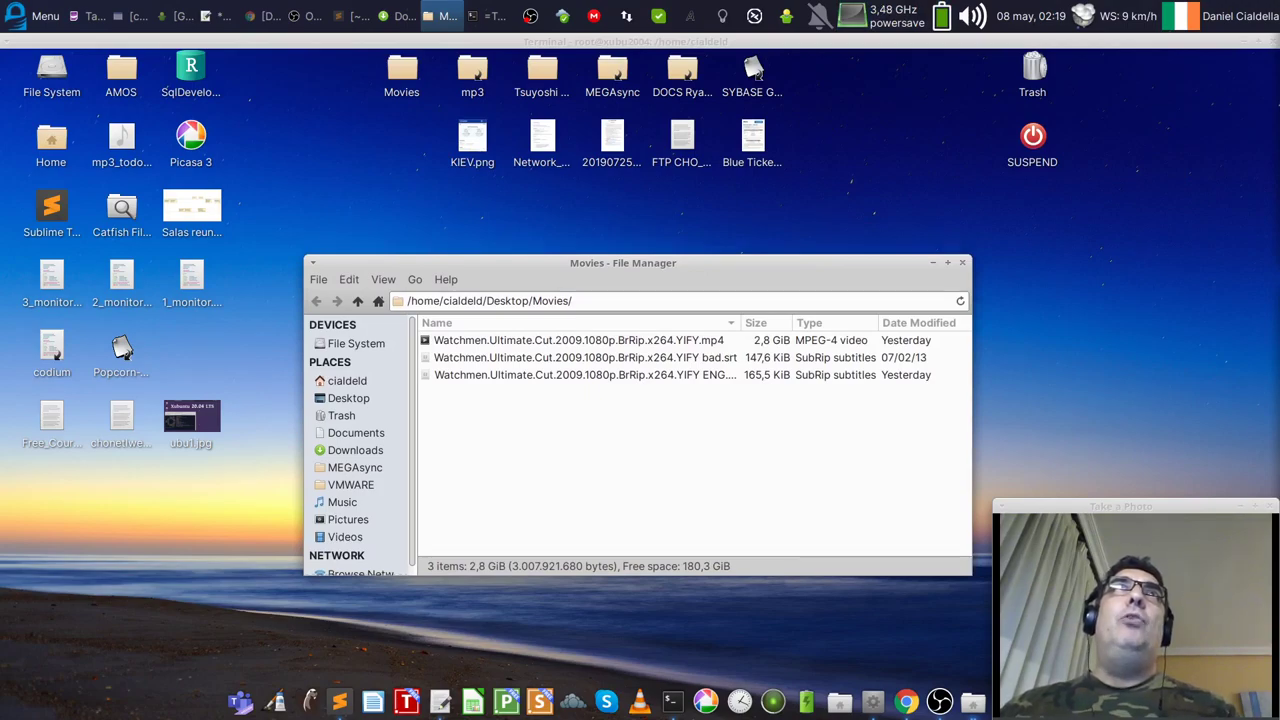
# Step: Reposition the Movies window, then bring Chrome back to the front
pyautogui.hotkey('alt', 'Tab')
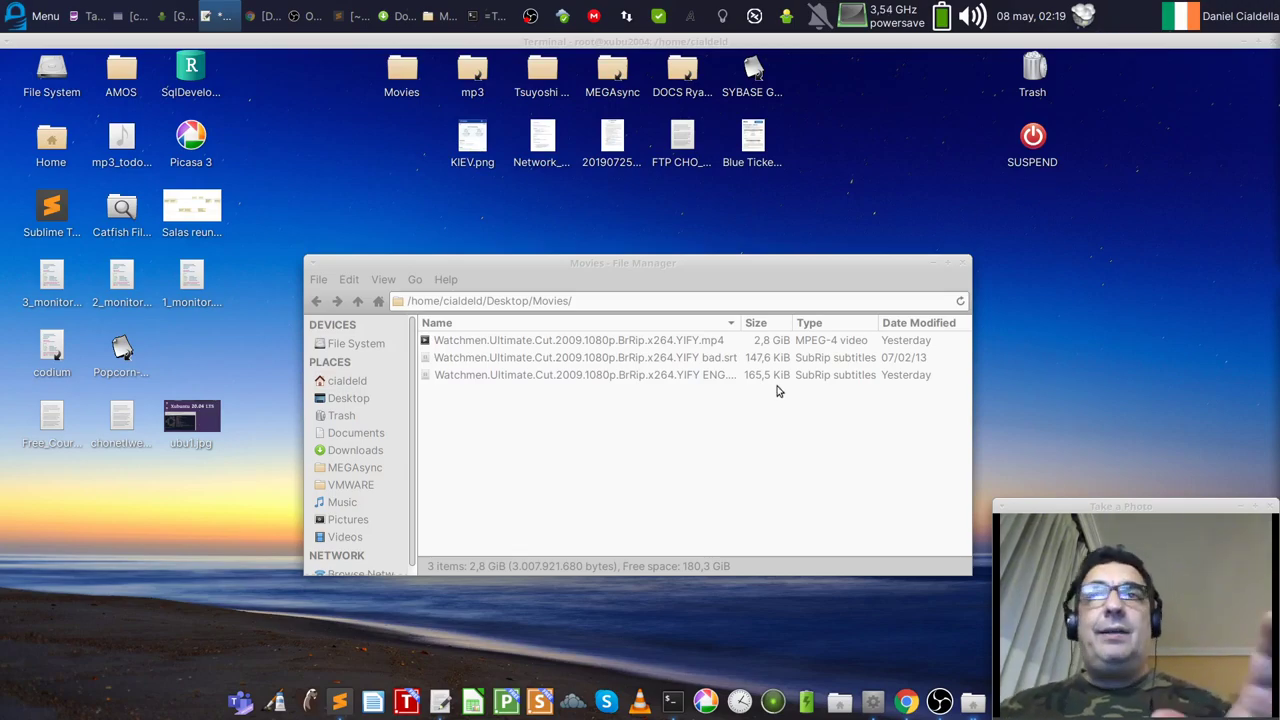
pyautogui.moveTo(784, 264); pyautogui.dragTo(772, 240)
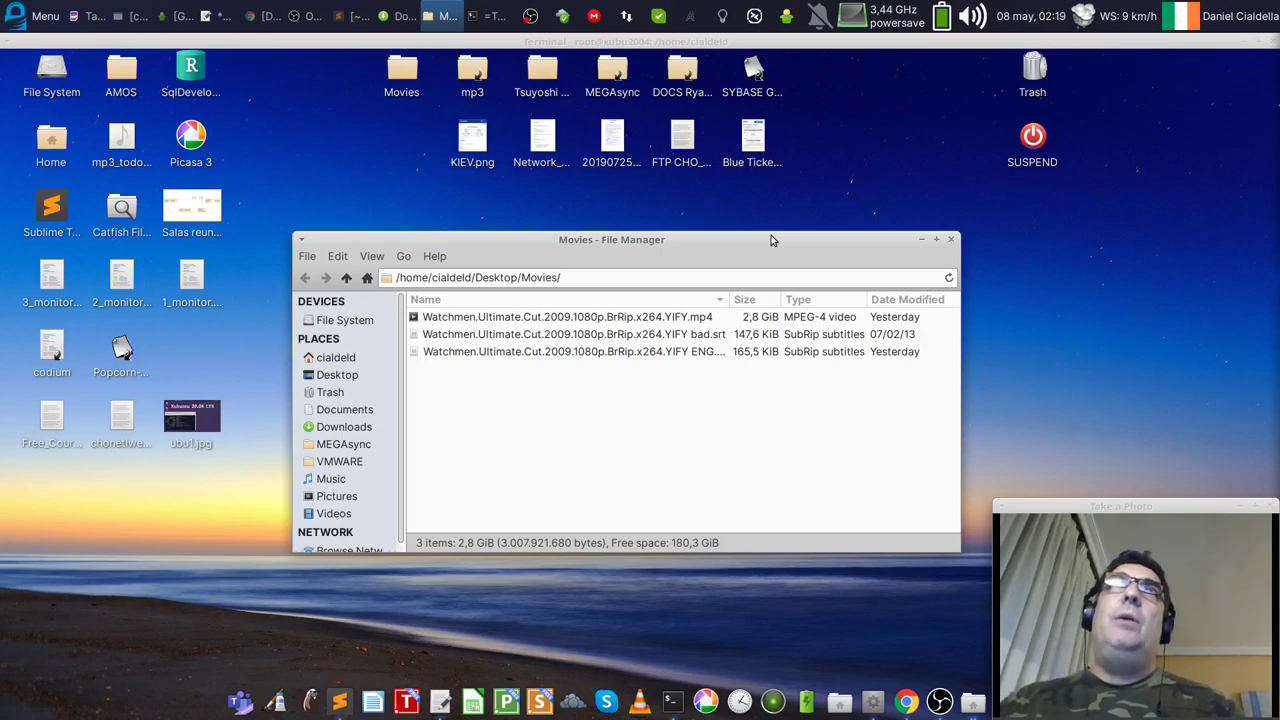
pyautogui.hotkey('alt', 'Tab')
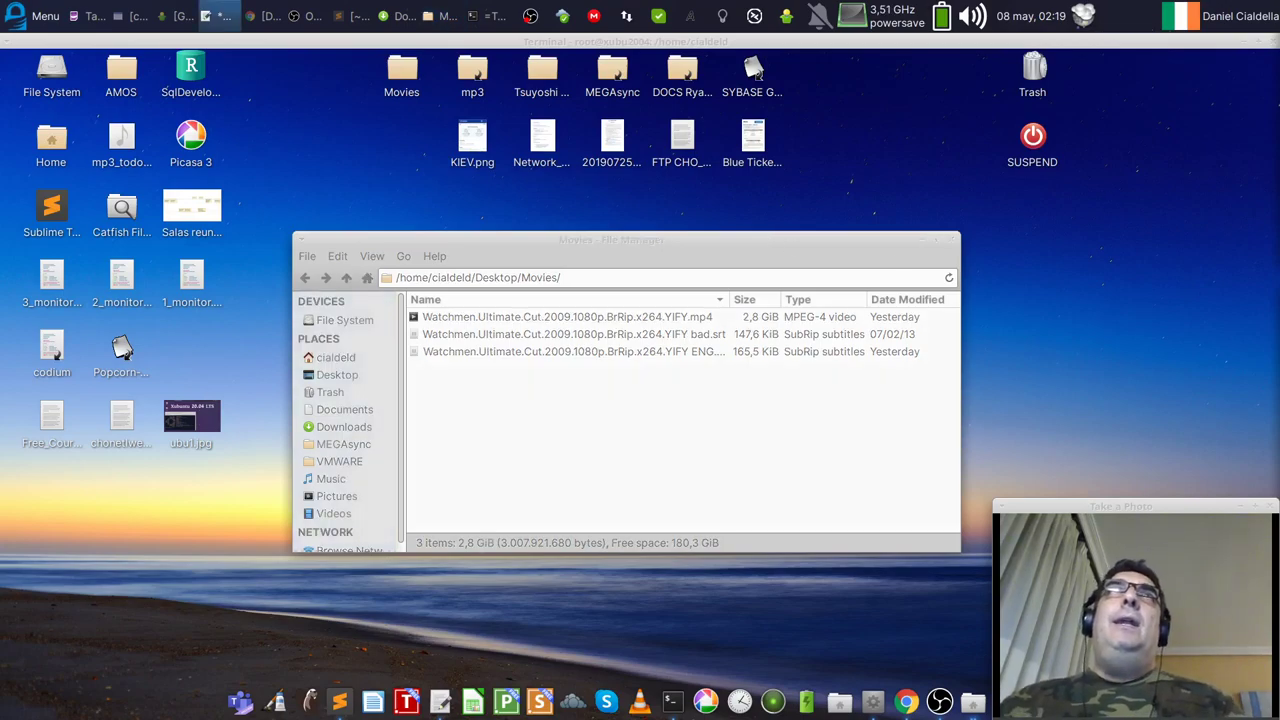
pyautogui.click(291, 46)
pyautogui.hotkey('alt', 'F9')
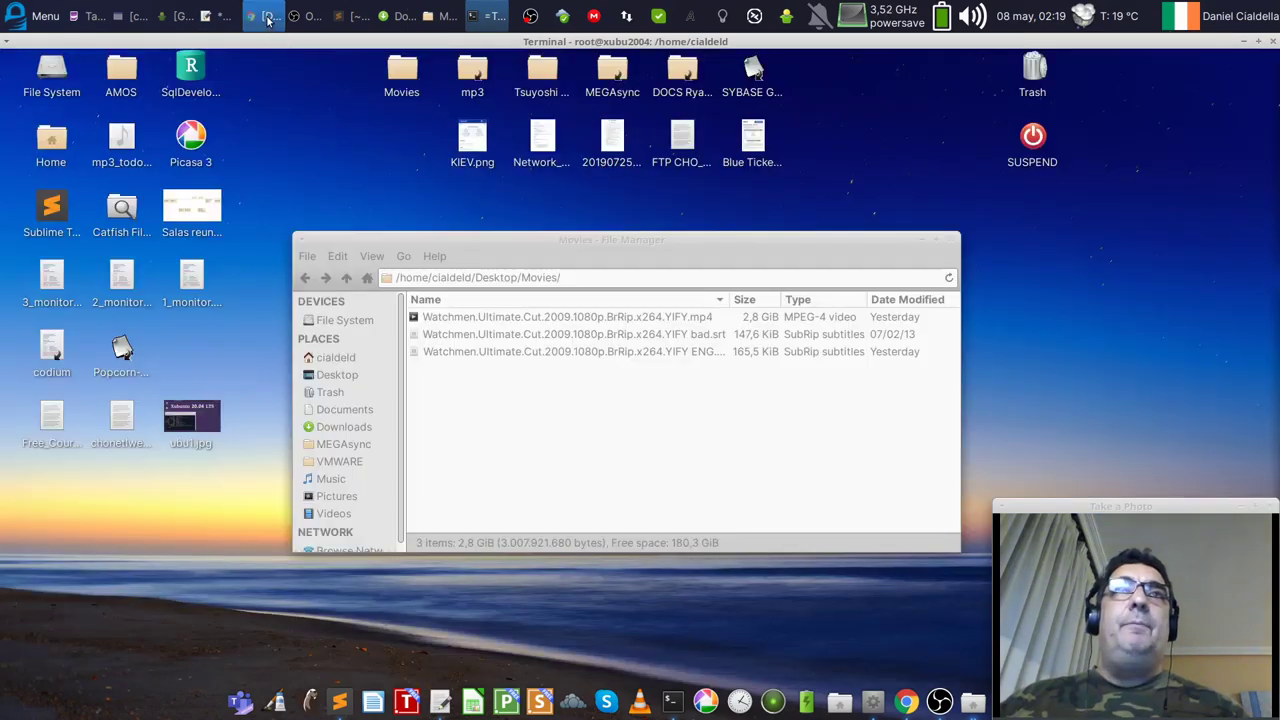
pyautogui.click(262, 16)
# Step: From the Xubuntu tab's Download page, open the Sweden mirror's 20.04 release listing
pyautogui.click(128, 44)
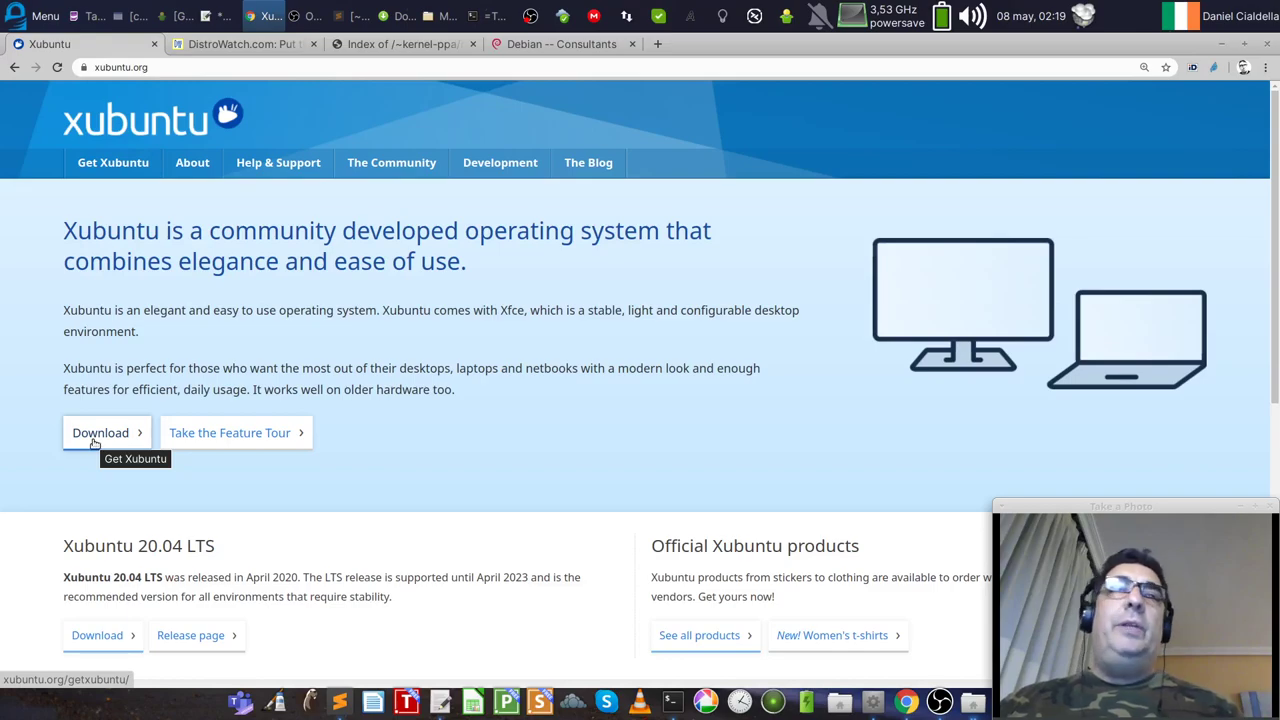
pyautogui.click(96, 437)
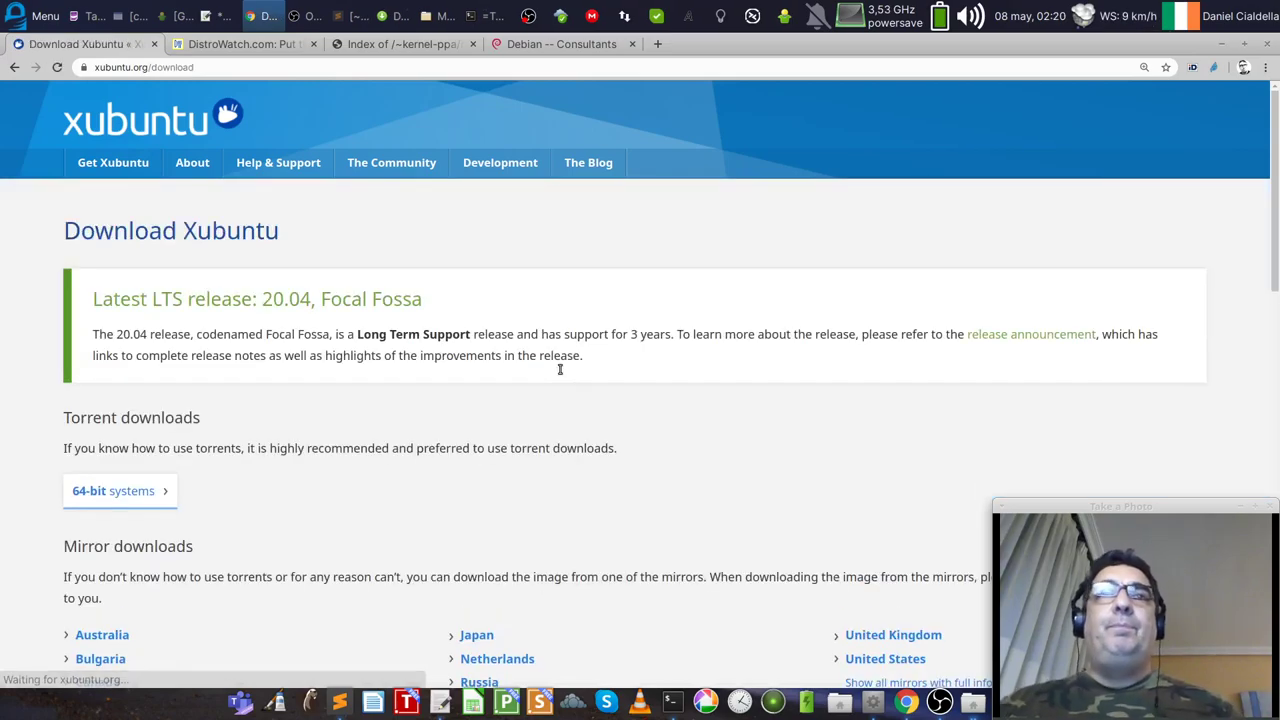
pyautogui.scroll(-3, 762, 460)
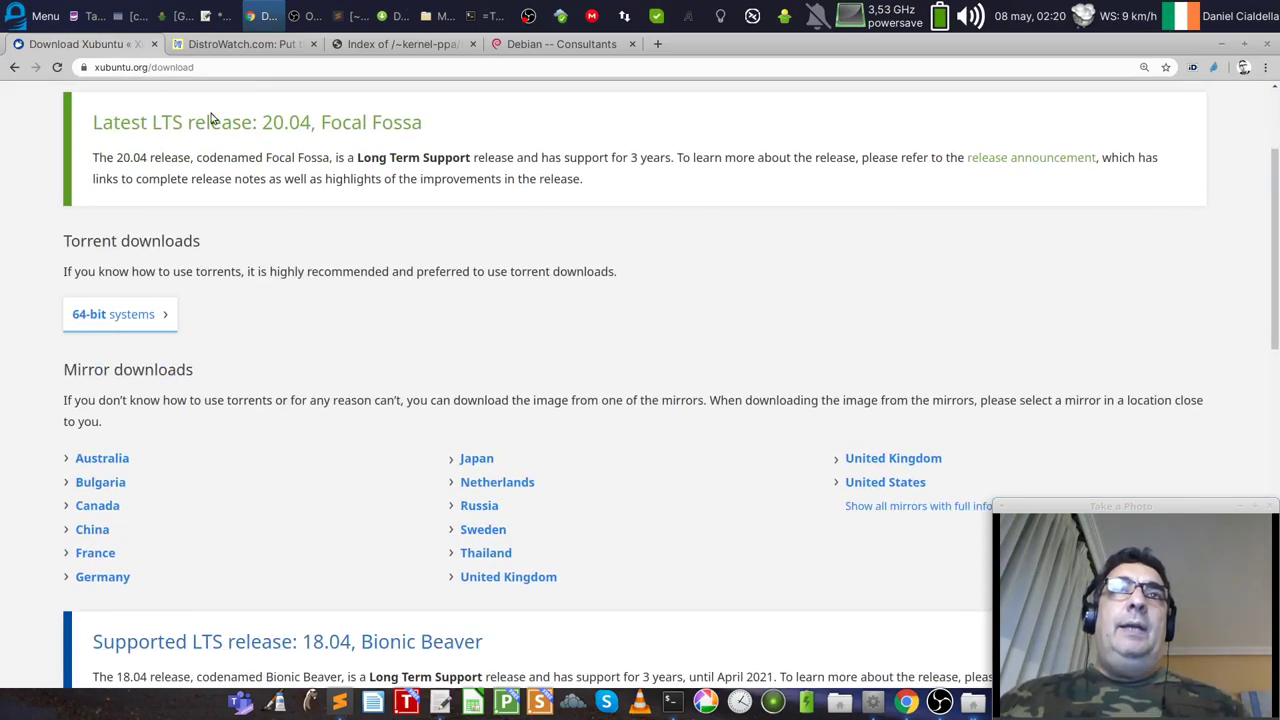
pyautogui.moveTo(316, 122); pyautogui.dragTo(262, 122)
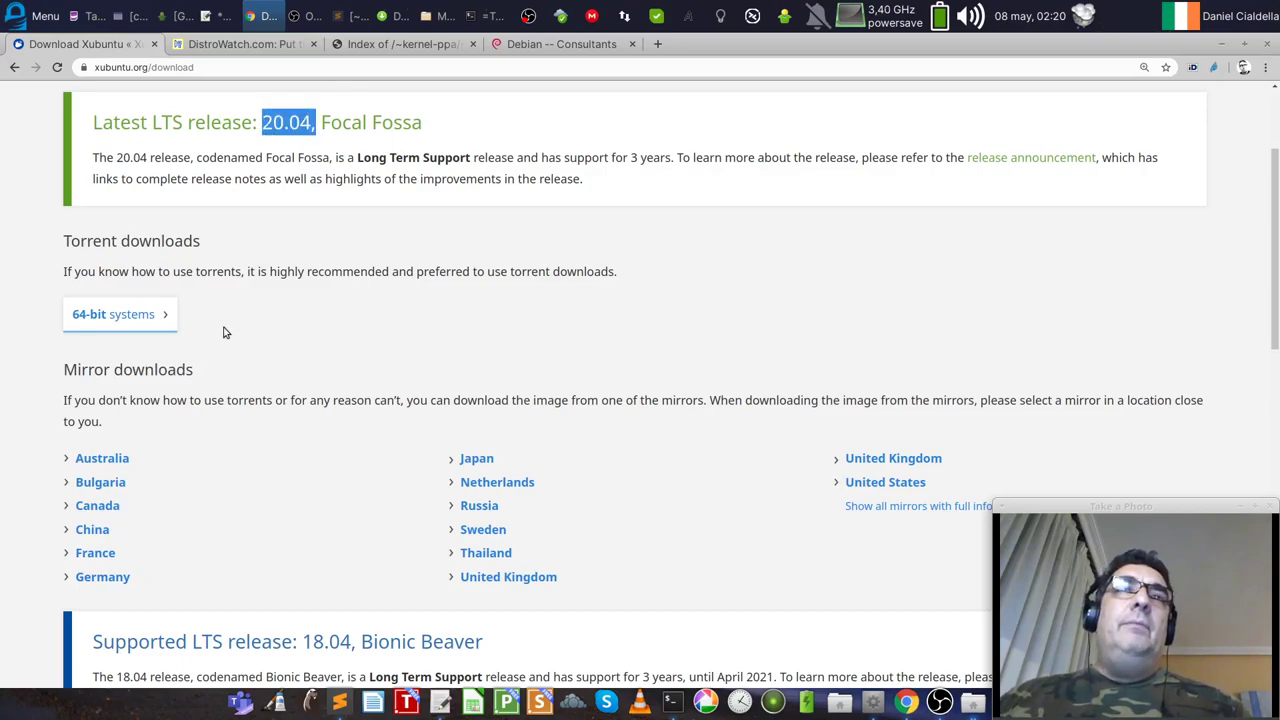
pyautogui.scroll(-4, 643, 431)
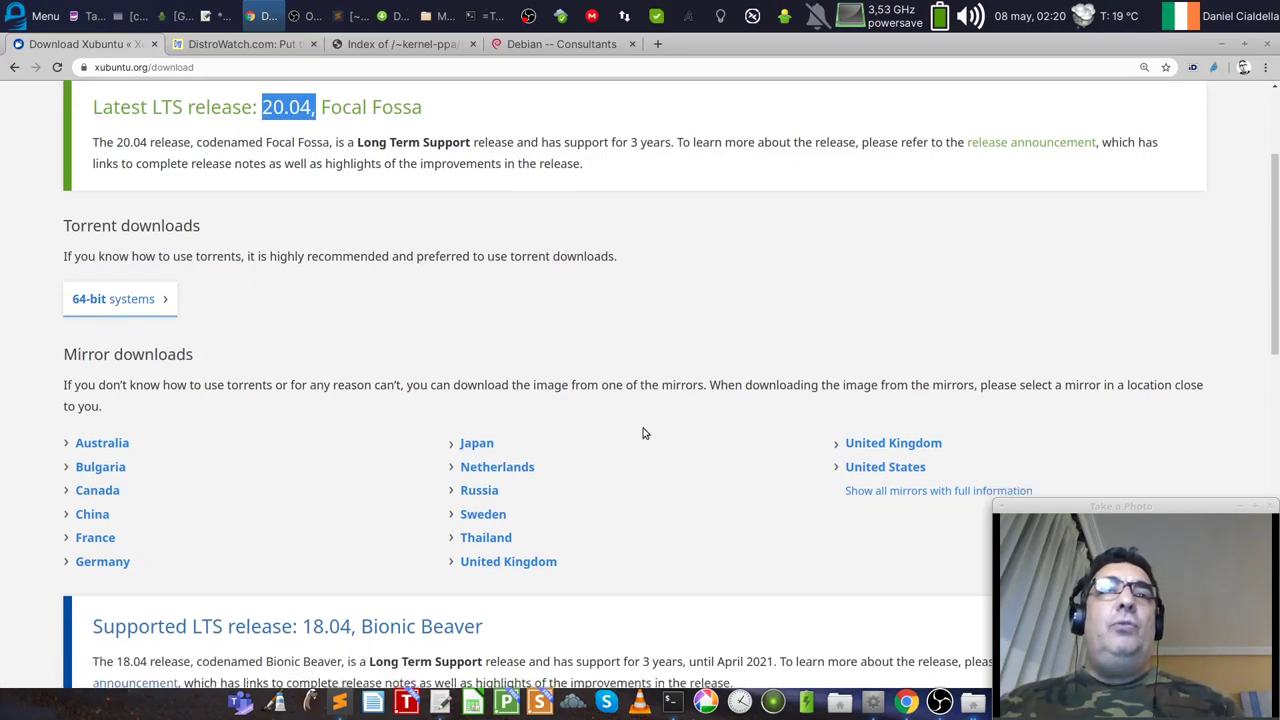
pyautogui.scroll(-3, 643, 431)
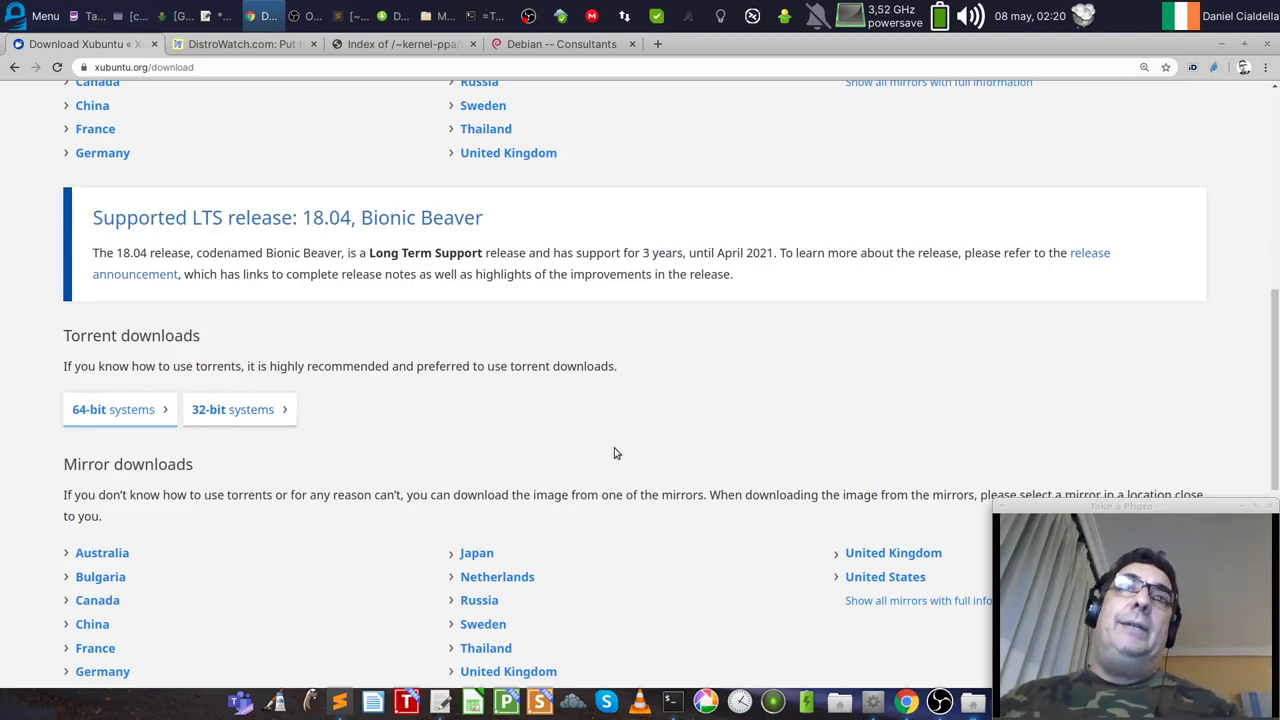
pyautogui.scroll(3, 605, 462)
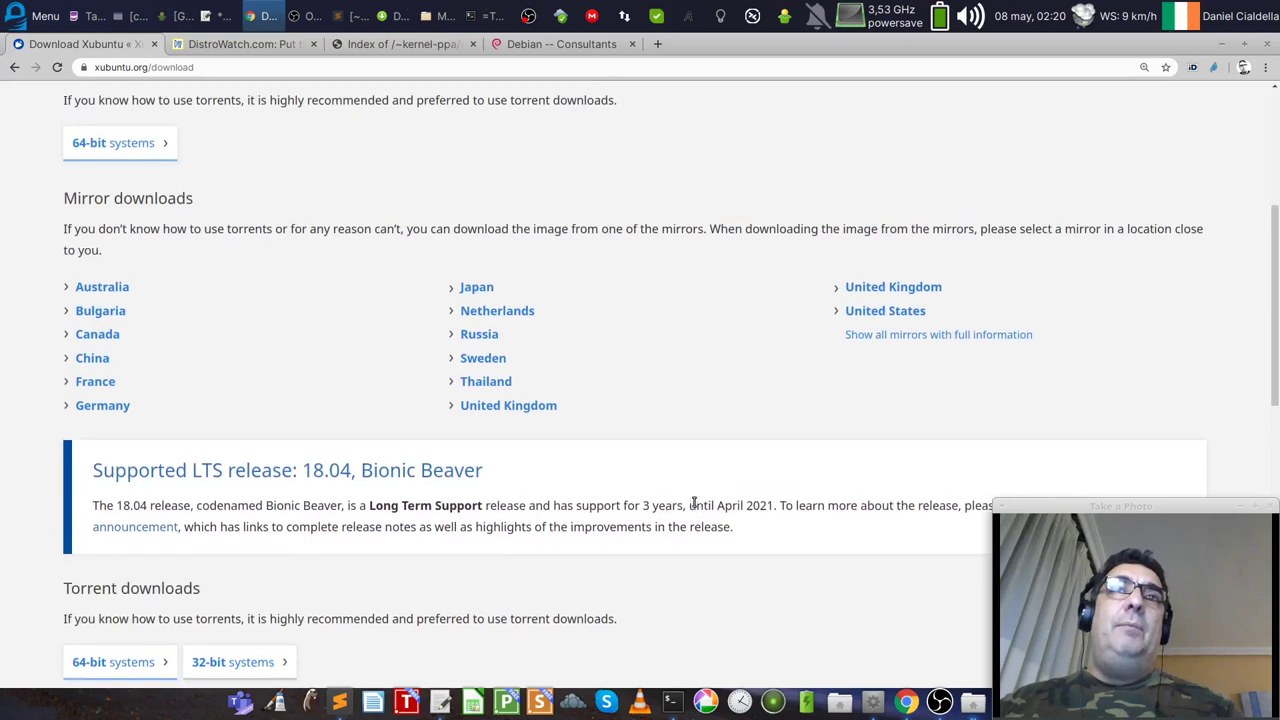
pyautogui.scroll(3, 694, 502)
pyautogui.scroll(-1, 694, 506)
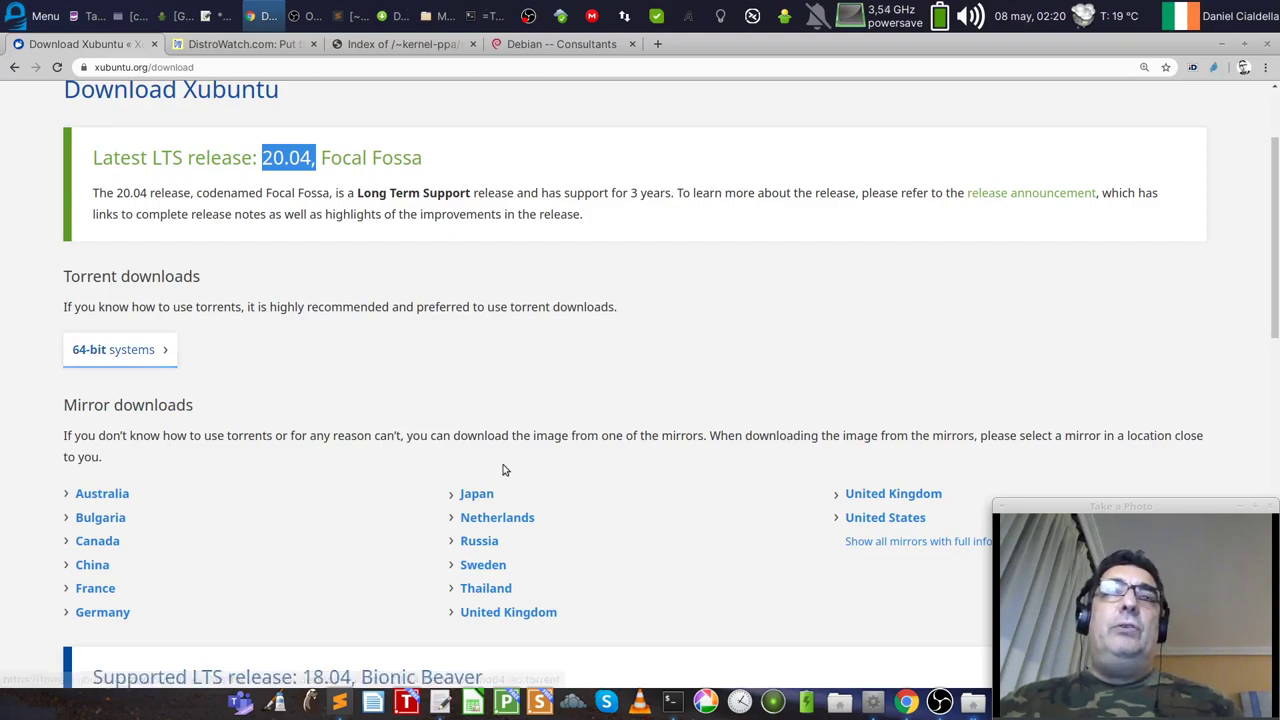
pyautogui.click(496, 567)
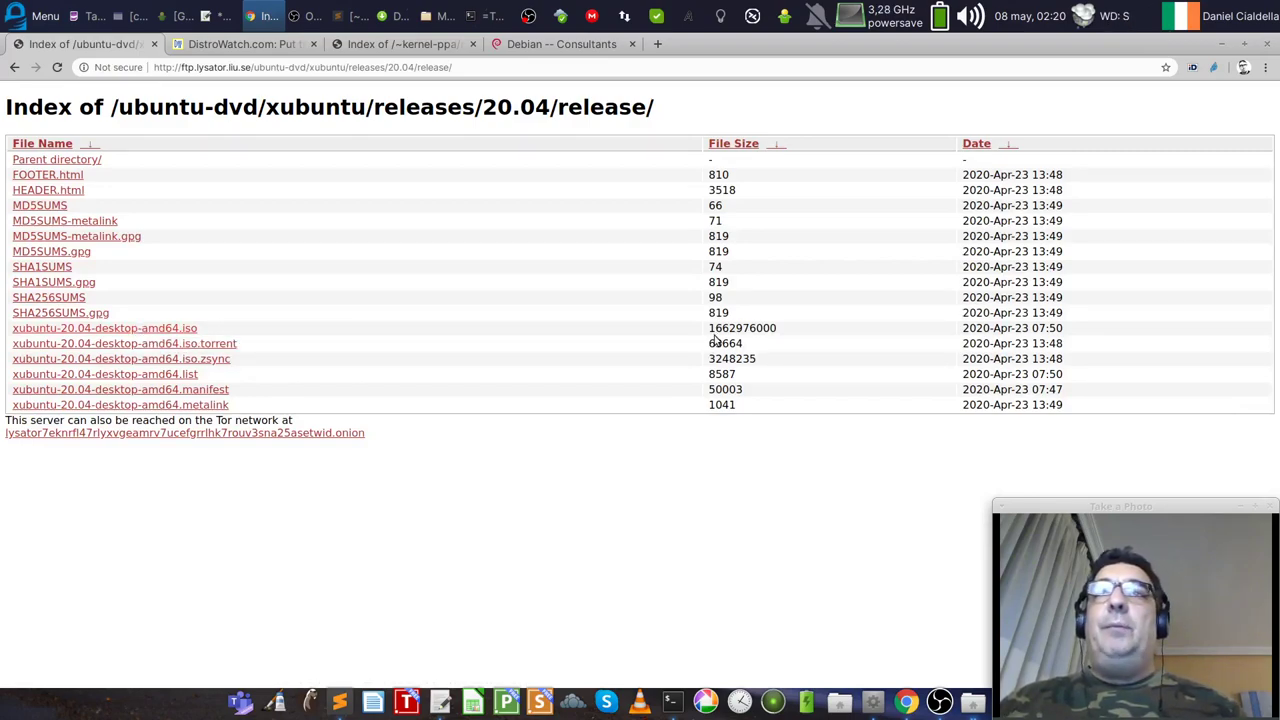
# Step: Highlight the desktop ISO's file size, then return to the Download Xubuntu page
pyautogui.doubleClick(768, 329)
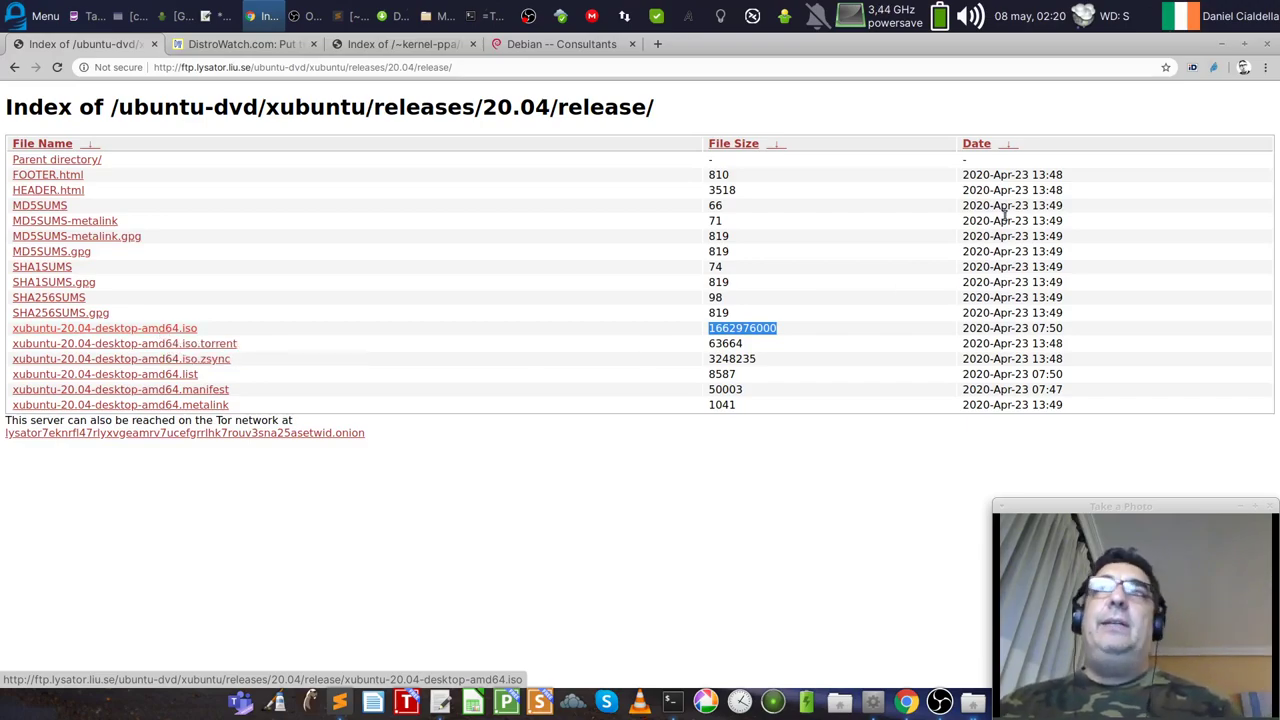
pyautogui.click(14, 68)
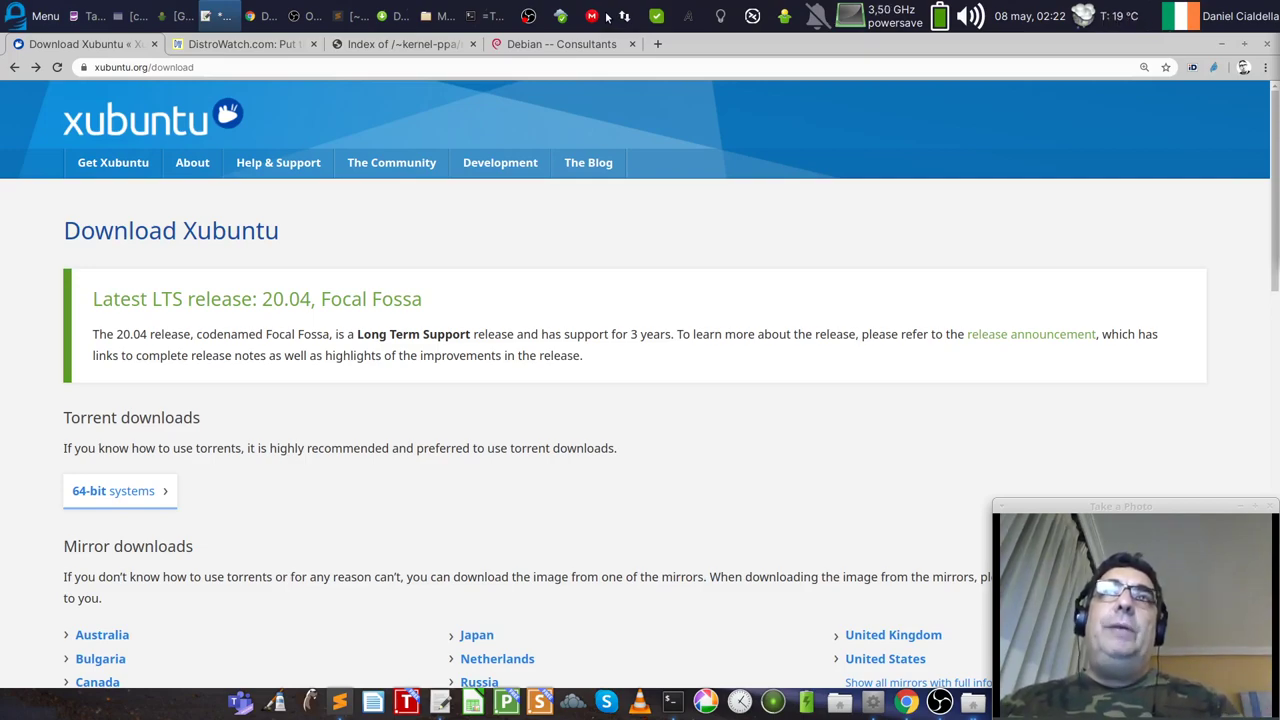
# Step: Open a new terminal in the upper left and enlarge its text
pyautogui.click(476, 14)
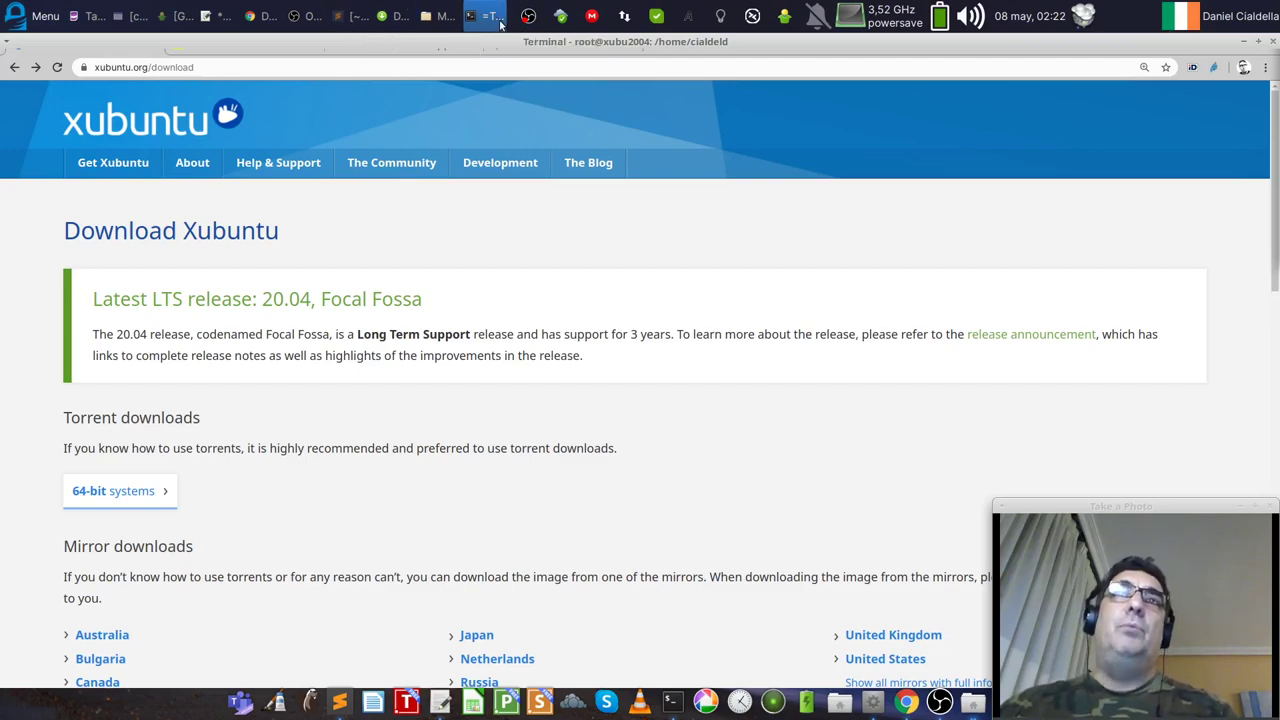
pyautogui.click(1245, 46)
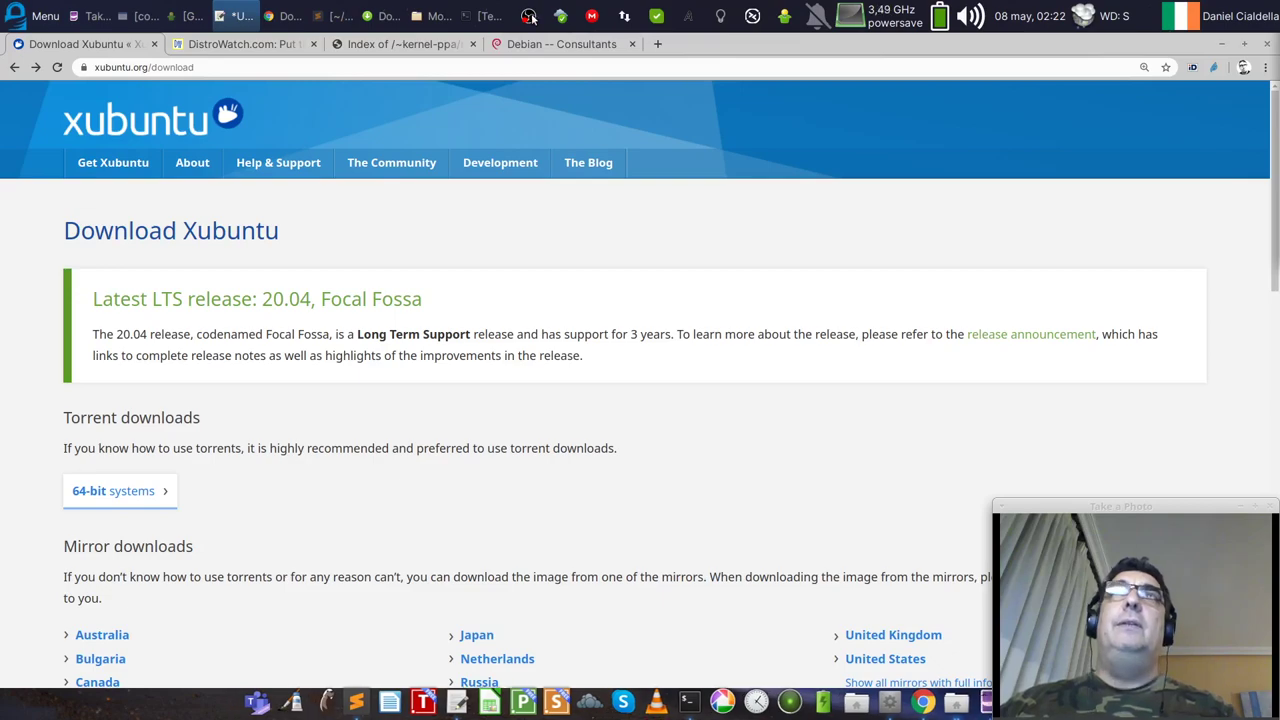
pyautogui.click(490, 18)
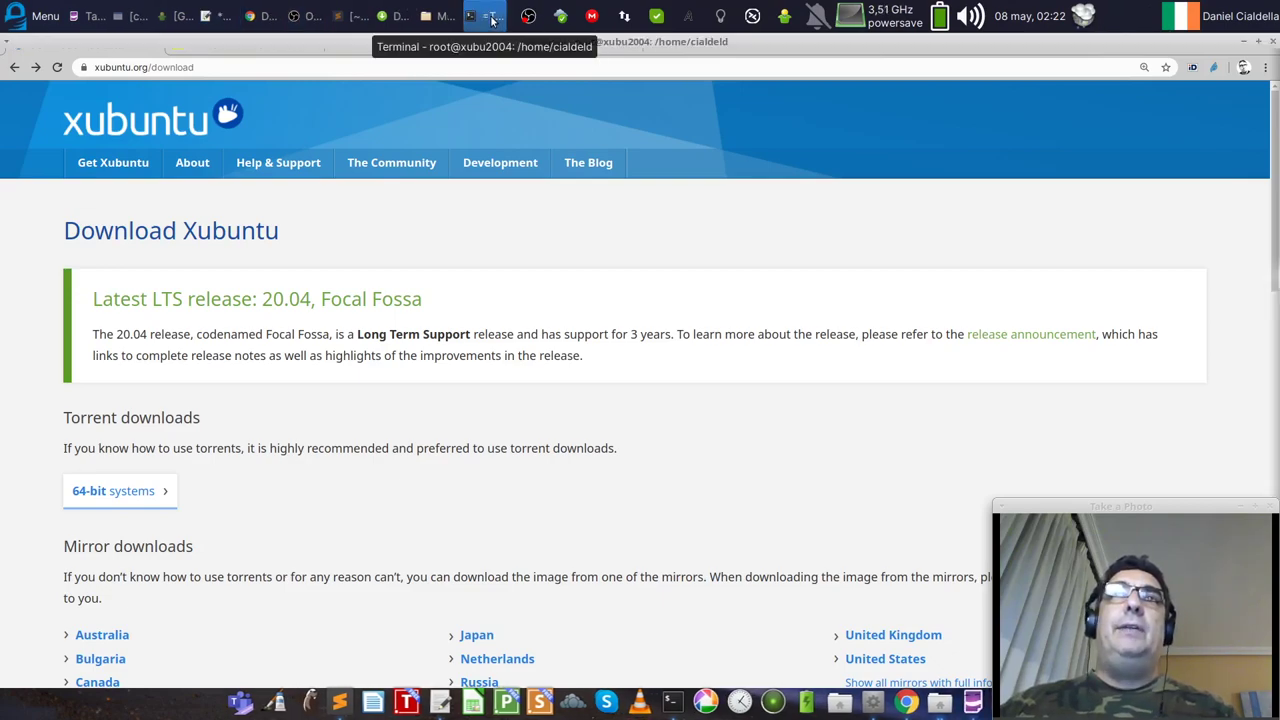
pyautogui.hotkey('ctrl', 'alt', 't')
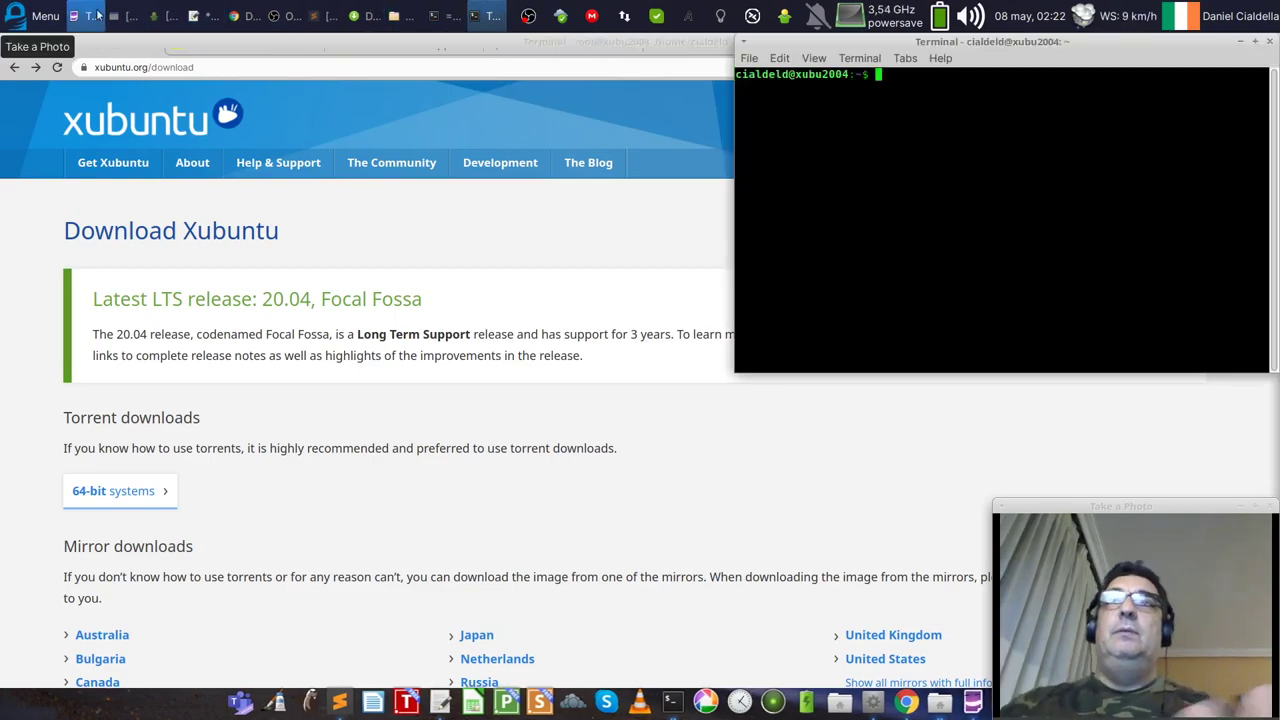
pyautogui.moveTo(828, 40); pyautogui.dragTo(185, 113)
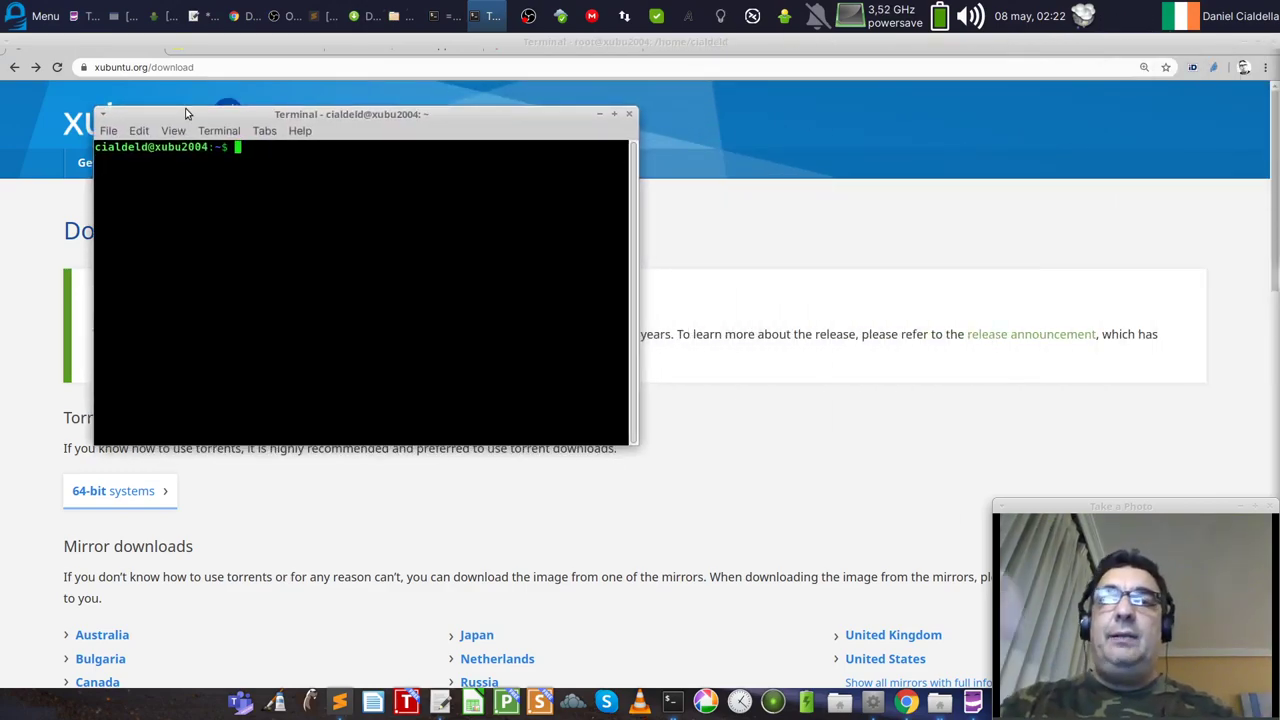
pyautogui.write('==')
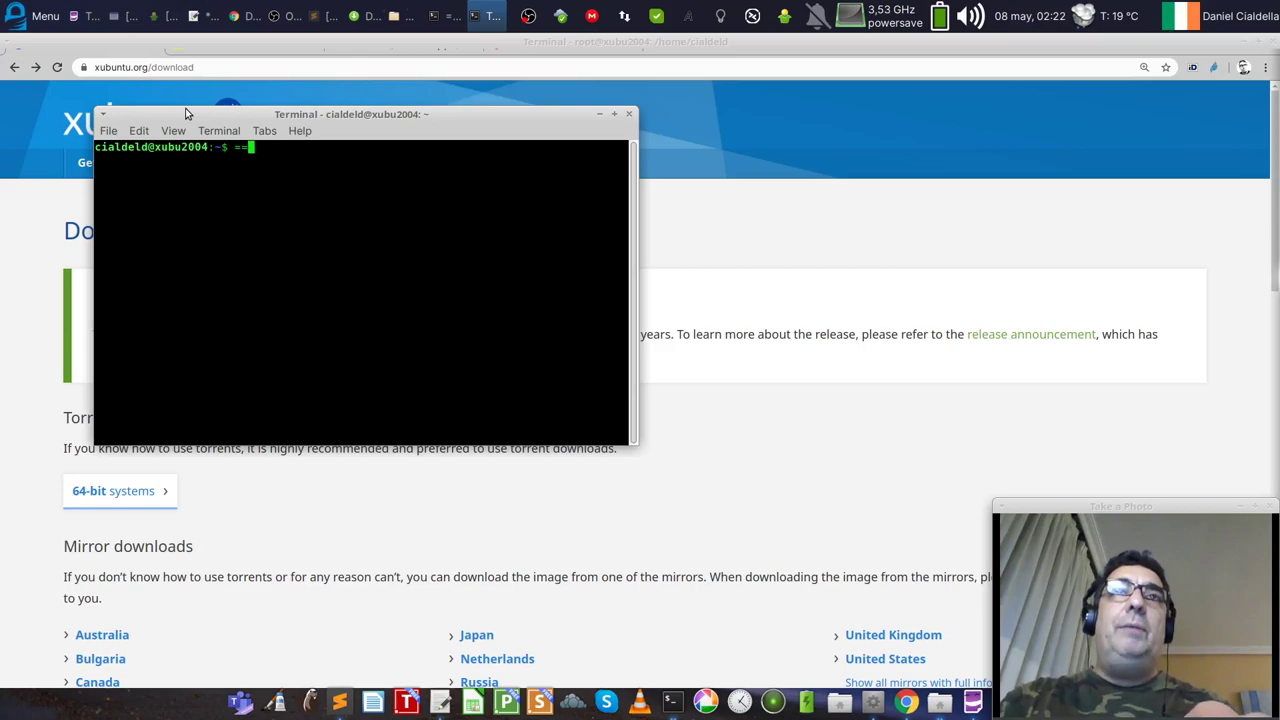
pyautogui.hotkey('ctrl', '+')
pyautogui.press('BackSpace')
pyautogui.press('BackSpace')
pyautogui.hotkey('ctrl', '+')
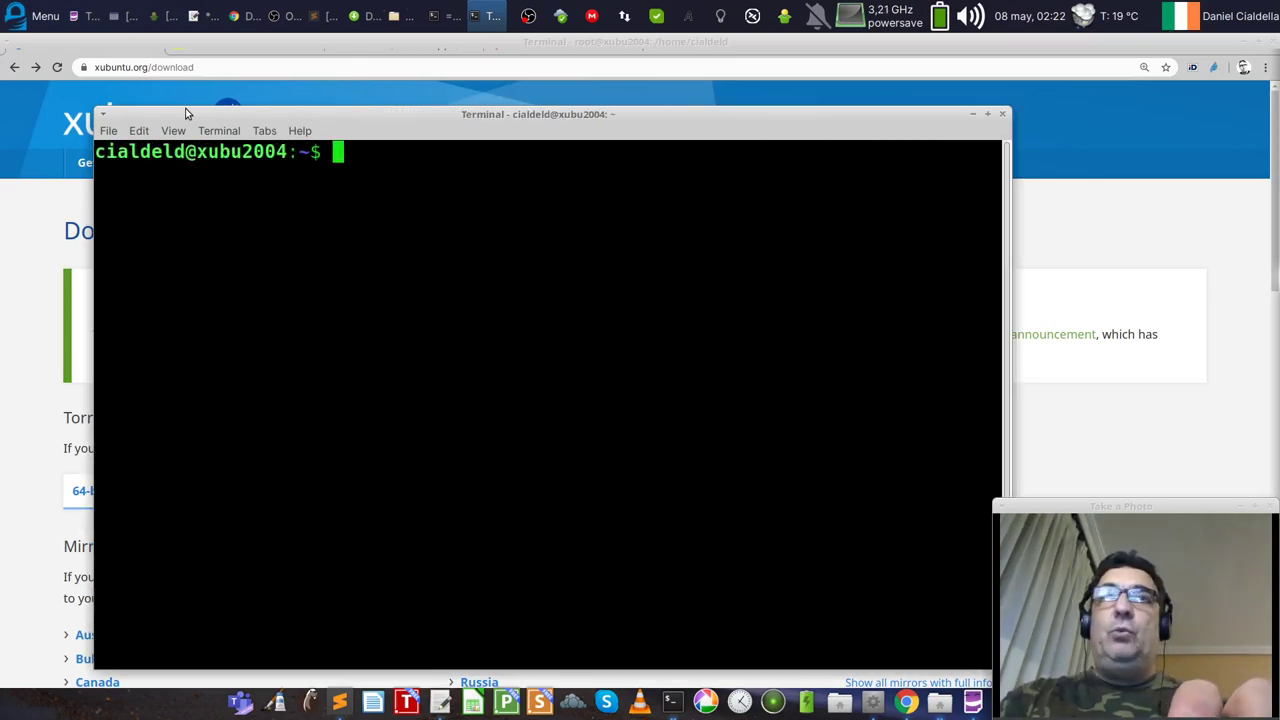
# Step: Become root with su, run apt update, and widen the terminal window
pyautogui.write('su')
pyautogui.press('Return')
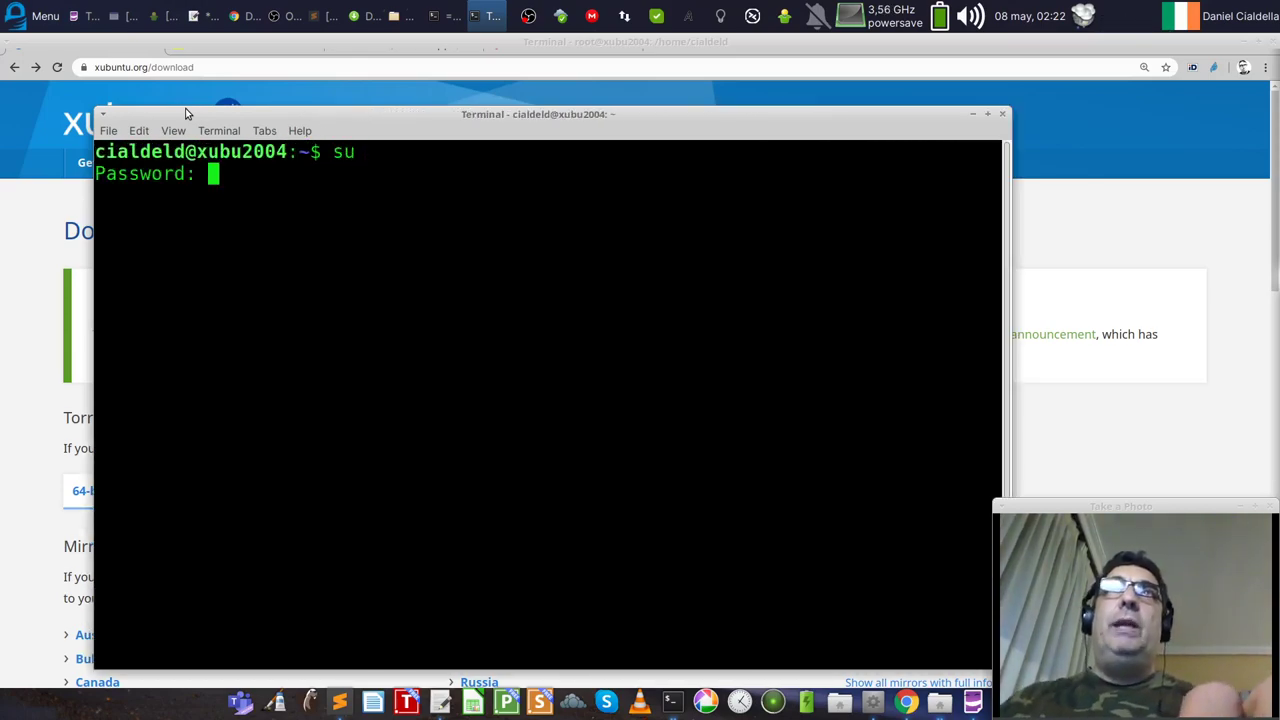
pyautogui.press('Return')
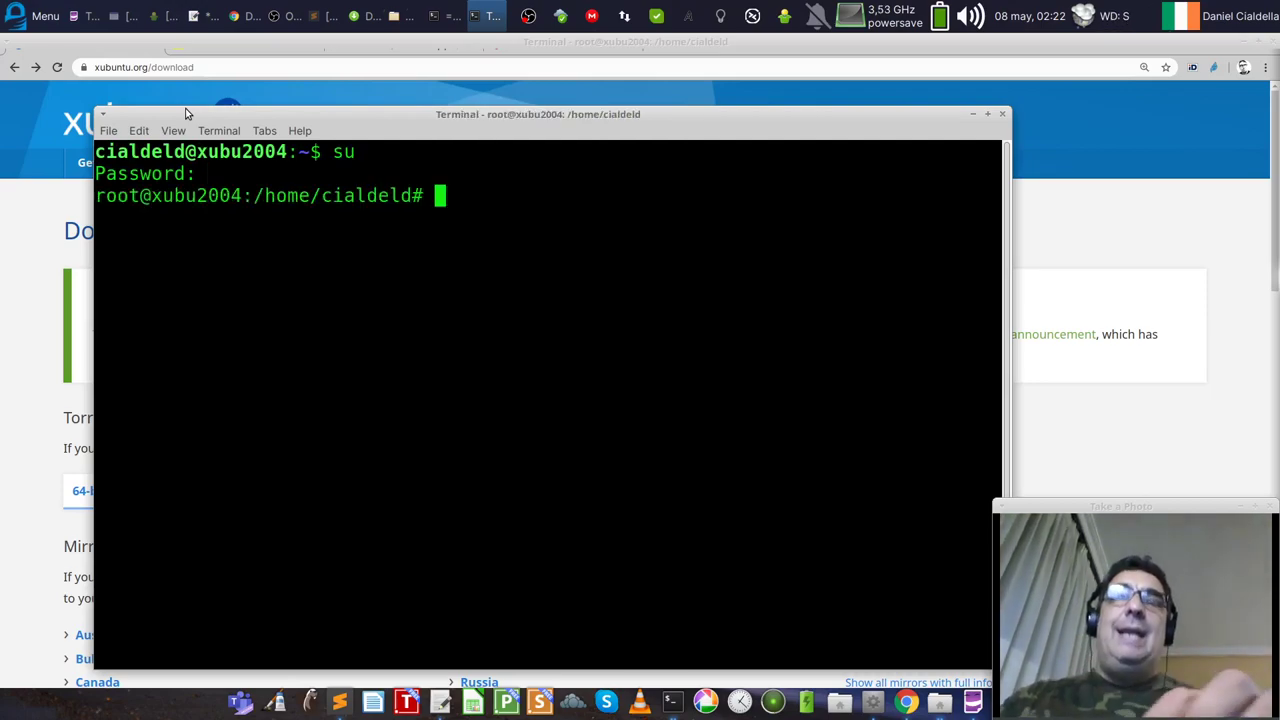
pyautogui.write('apt update')
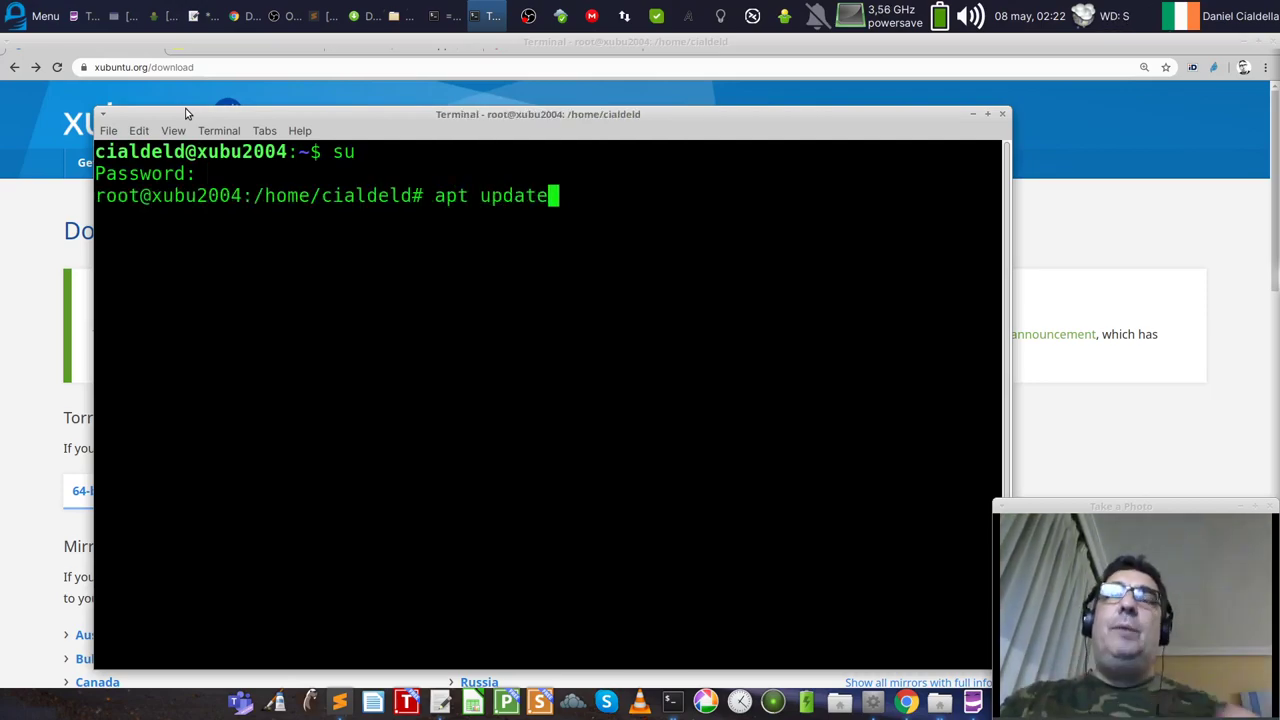
pyautogui.press('Return')
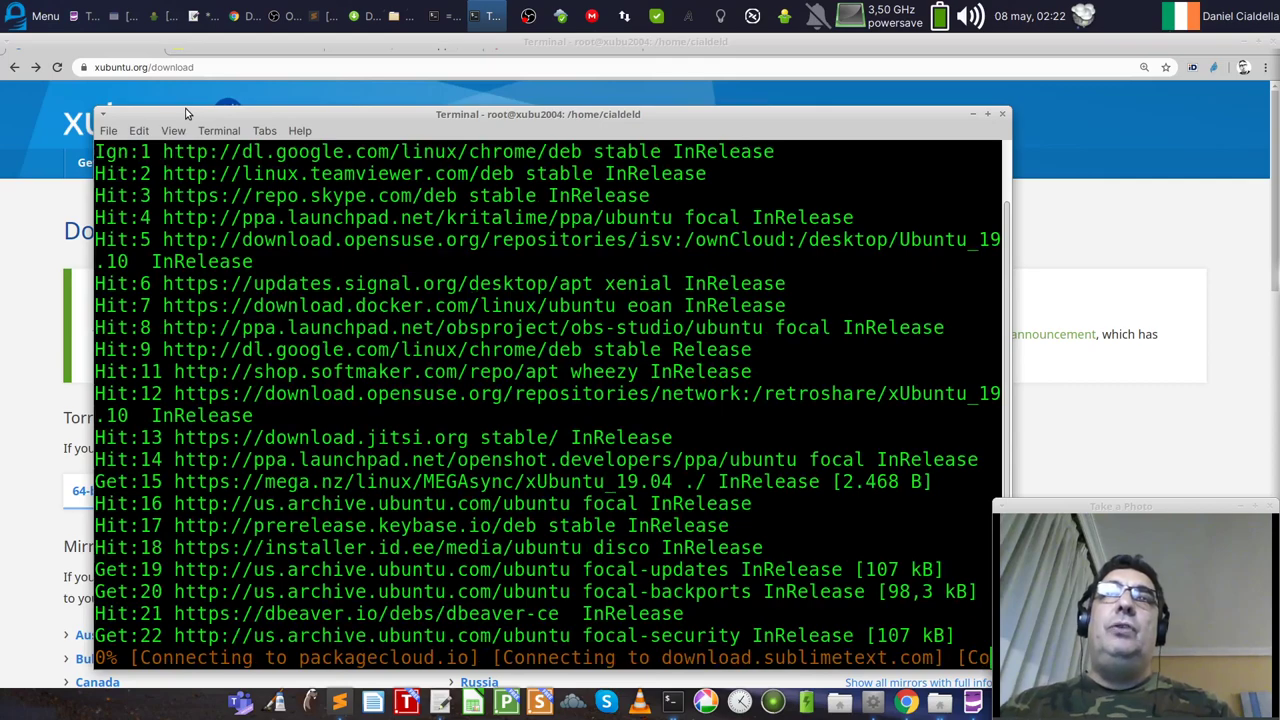
pyautogui.moveTo(816, 116); pyautogui.dragTo(721, 73)
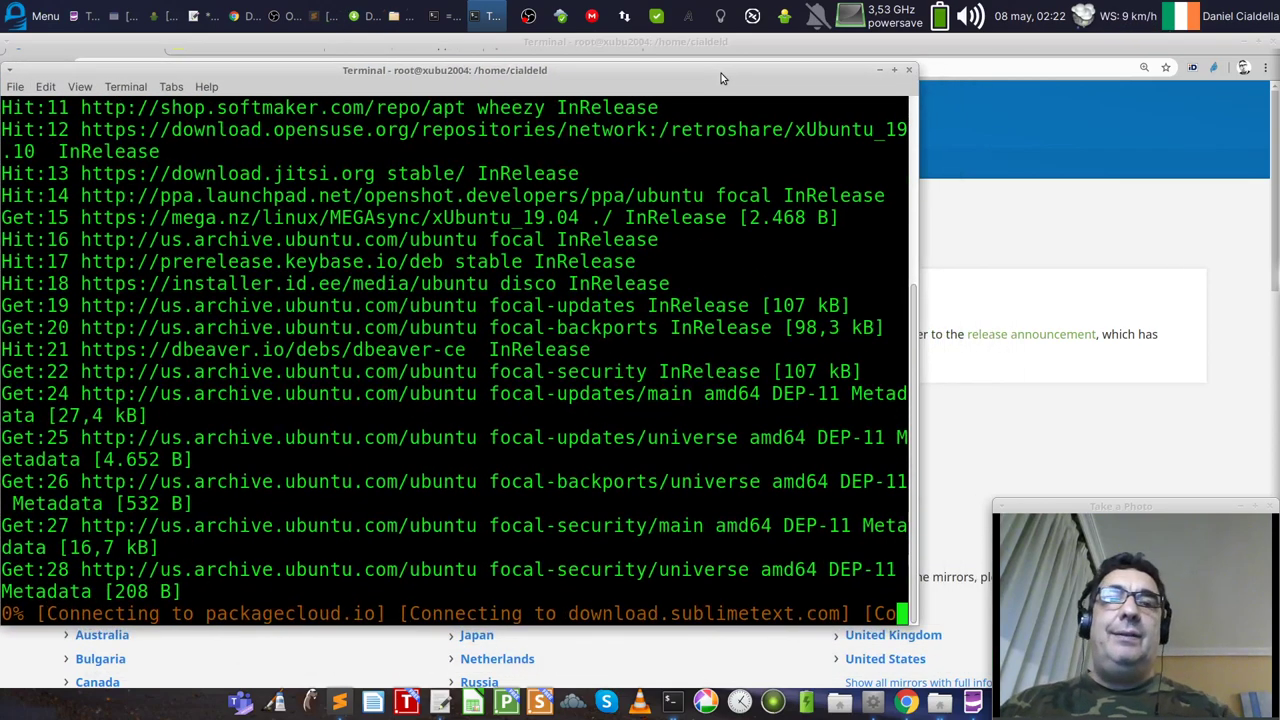
pyautogui.moveTo(914, 645); pyautogui.dragTo(1234, 686)
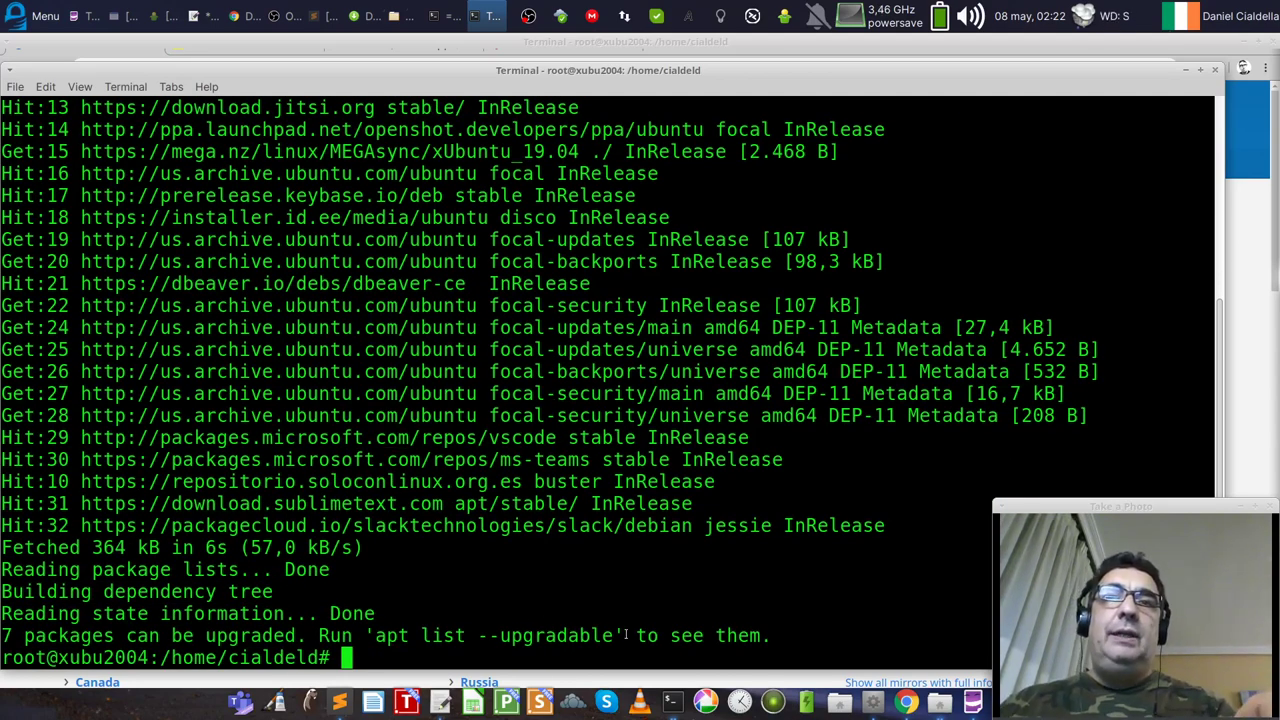
pyautogui.moveTo(617, 635); pyautogui.dragTo(376, 635)
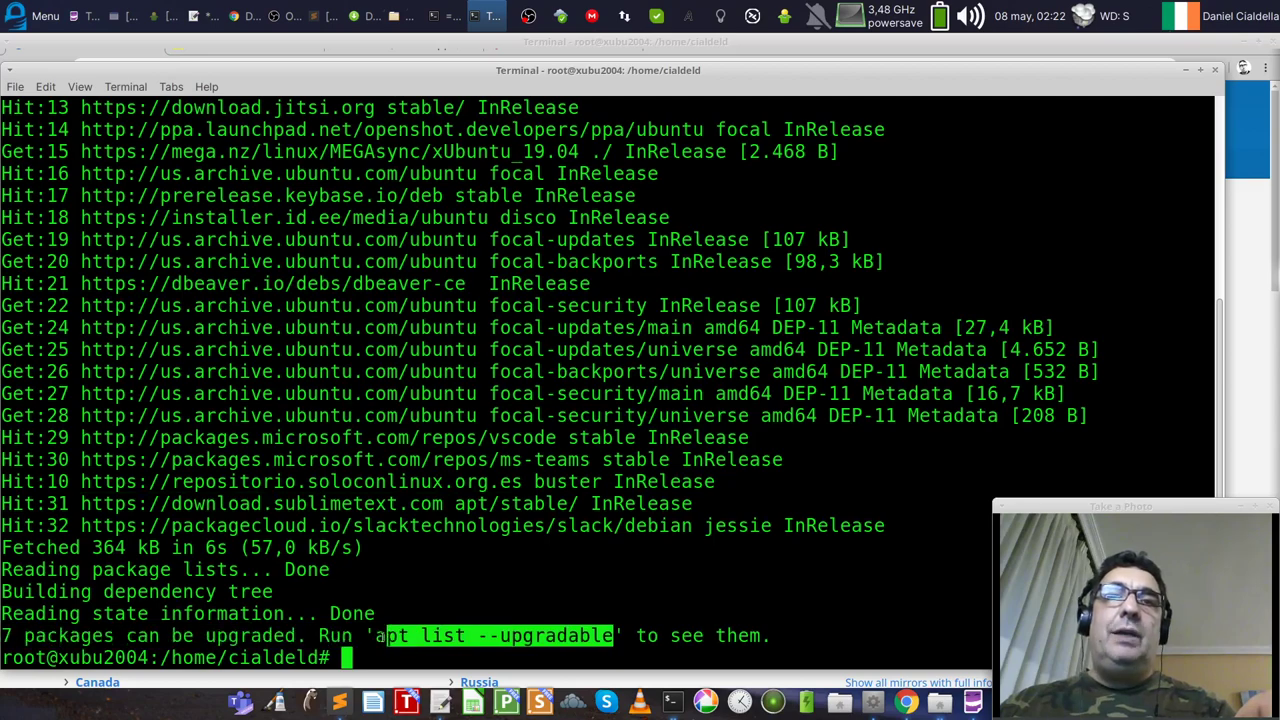
pyautogui.click(443, 604)
# Step: Run apt upgrade, confirm with y to install the 7 packages, then minimize the terminal
pyautogui.write('apt upgrade')
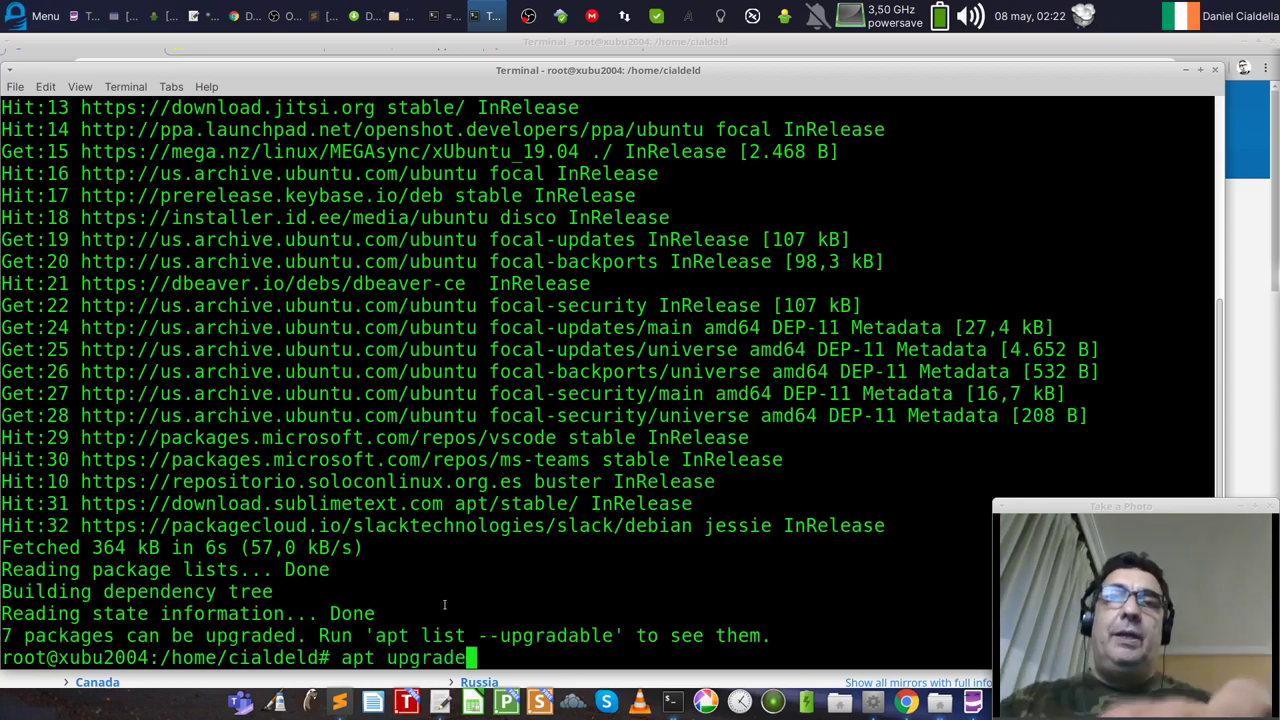
pyautogui.press('Return')
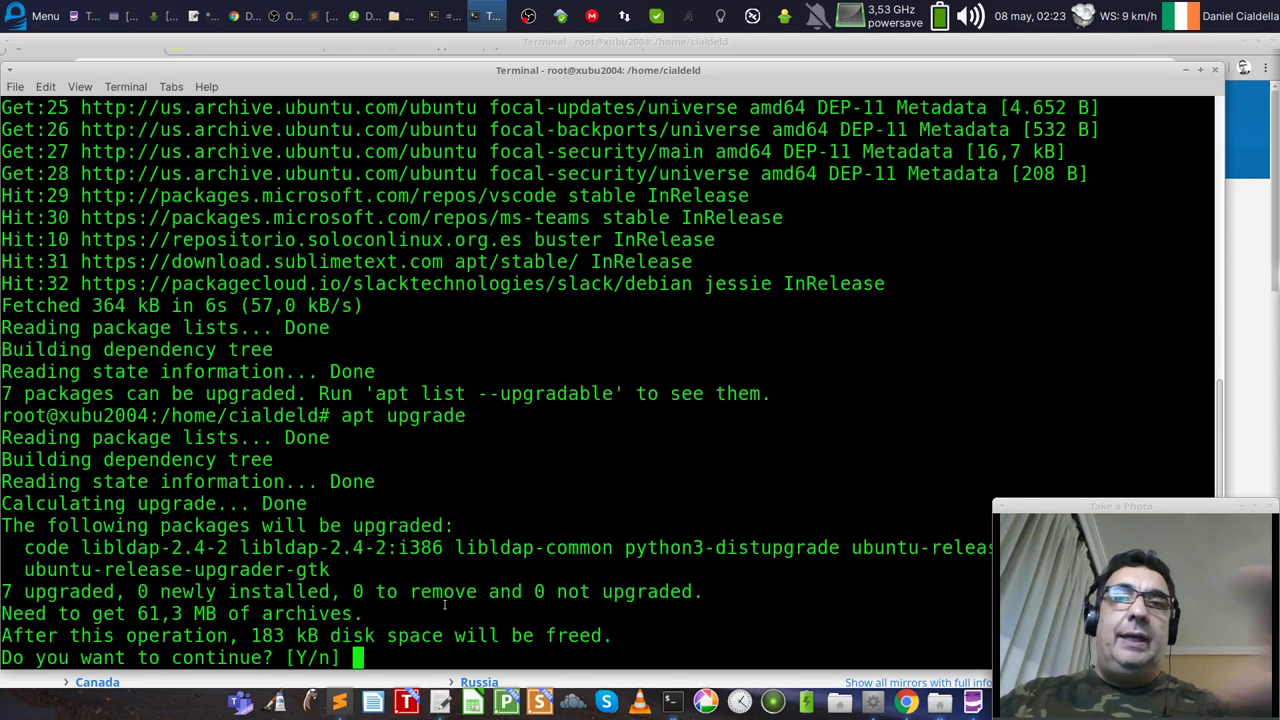
pyautogui.doubleClick(46, 547)
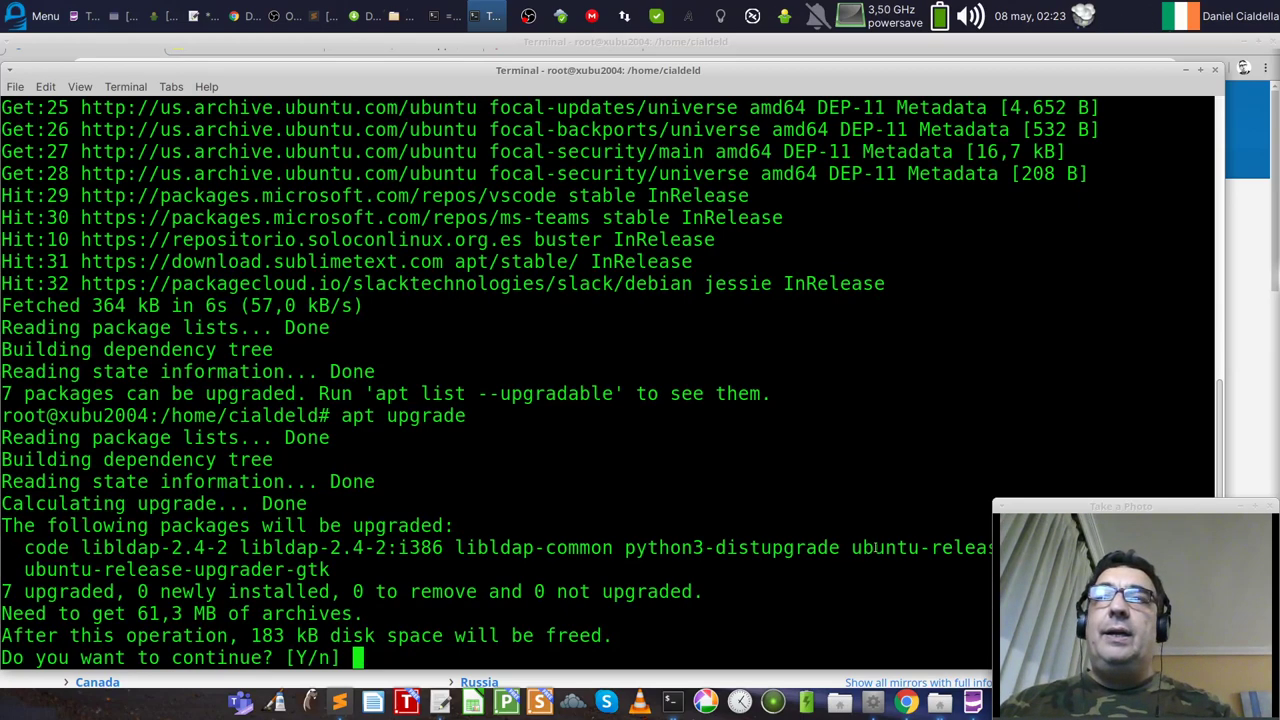
pyautogui.doubleClick(877, 548)
pyautogui.doubleClick(176, 569)
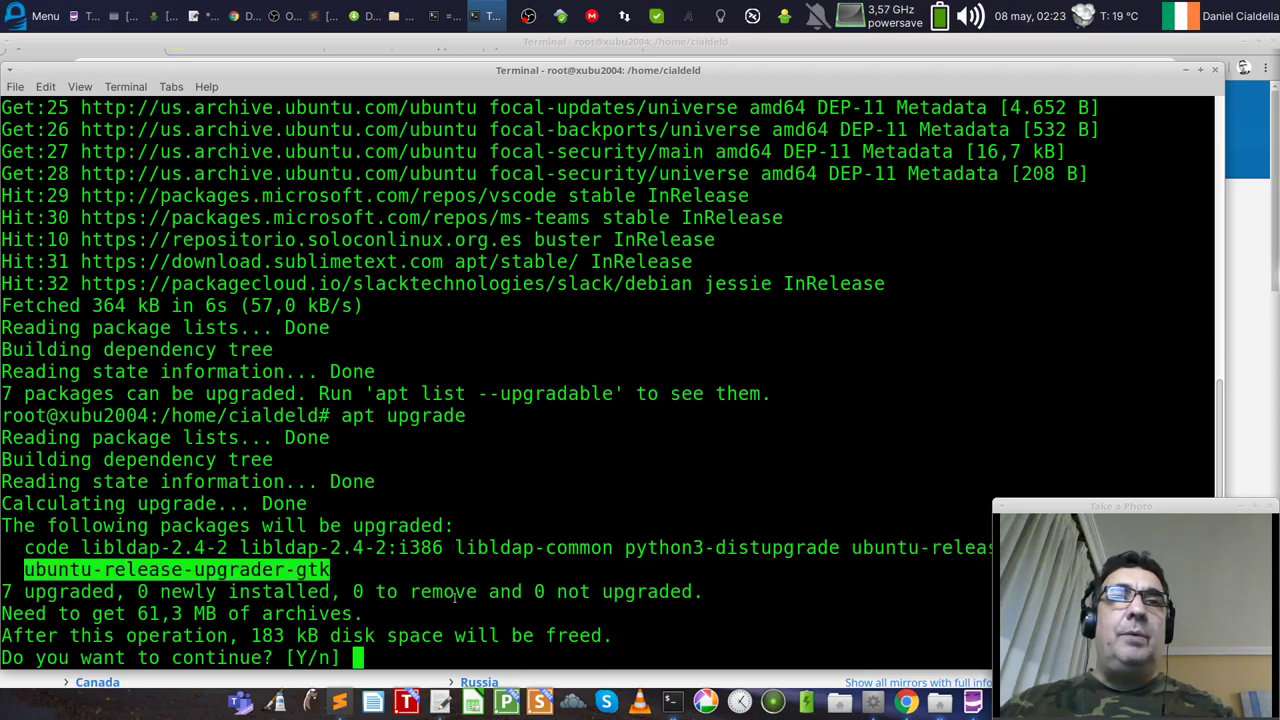
pyautogui.click(455, 597)
pyautogui.write('y')
pyautogui.press('Return')
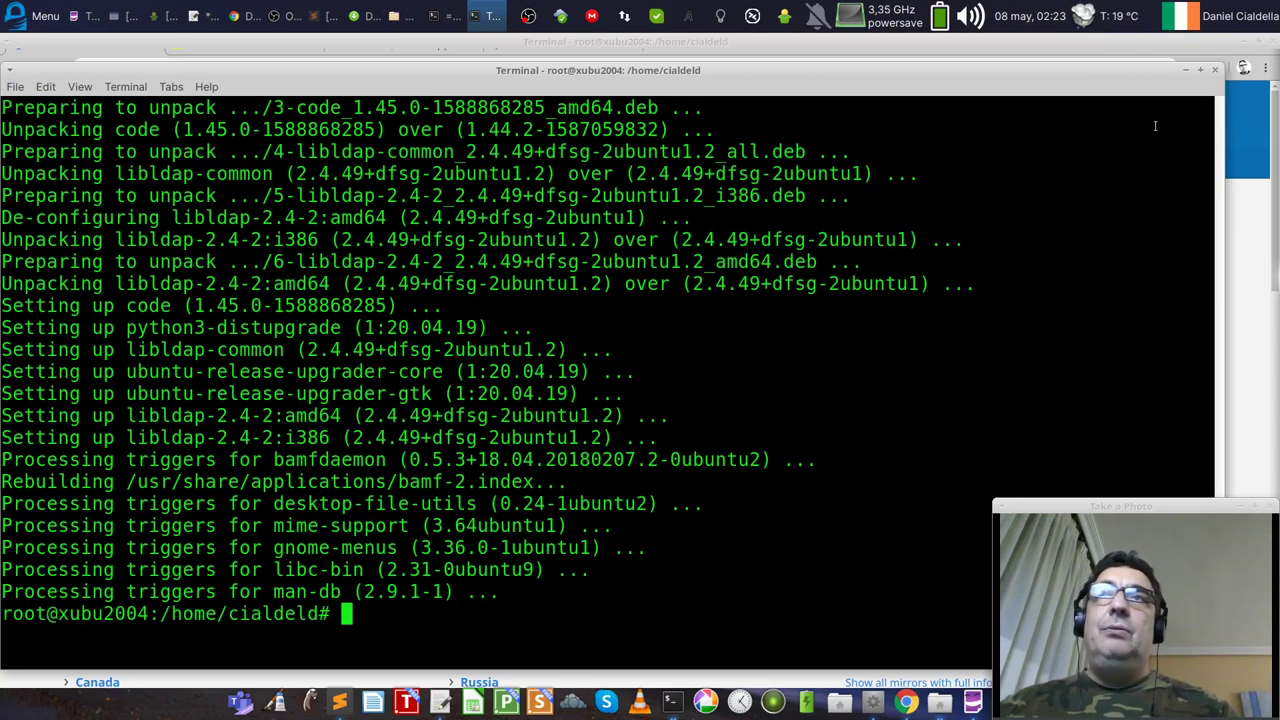
pyautogui.click(1185, 69)
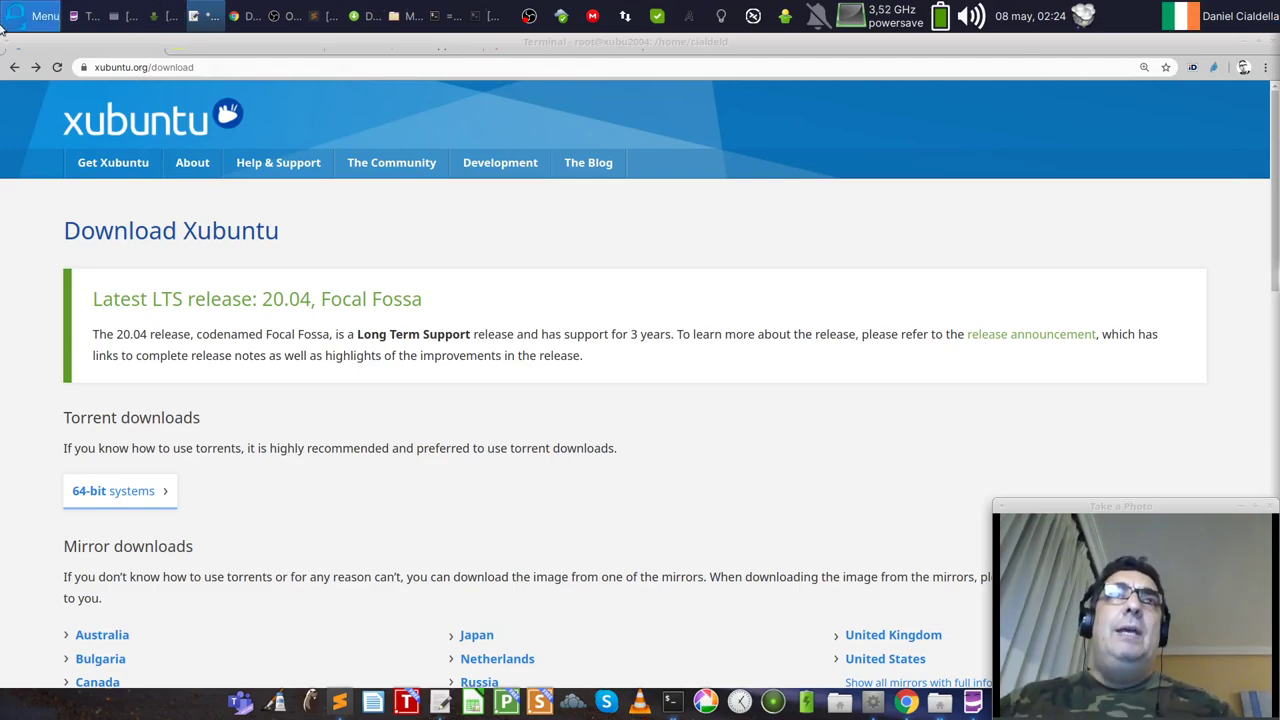
# Step: In the Whisker Menu, browse Accessories and Development, then move to Graphics
pyautogui.click(32, 24)
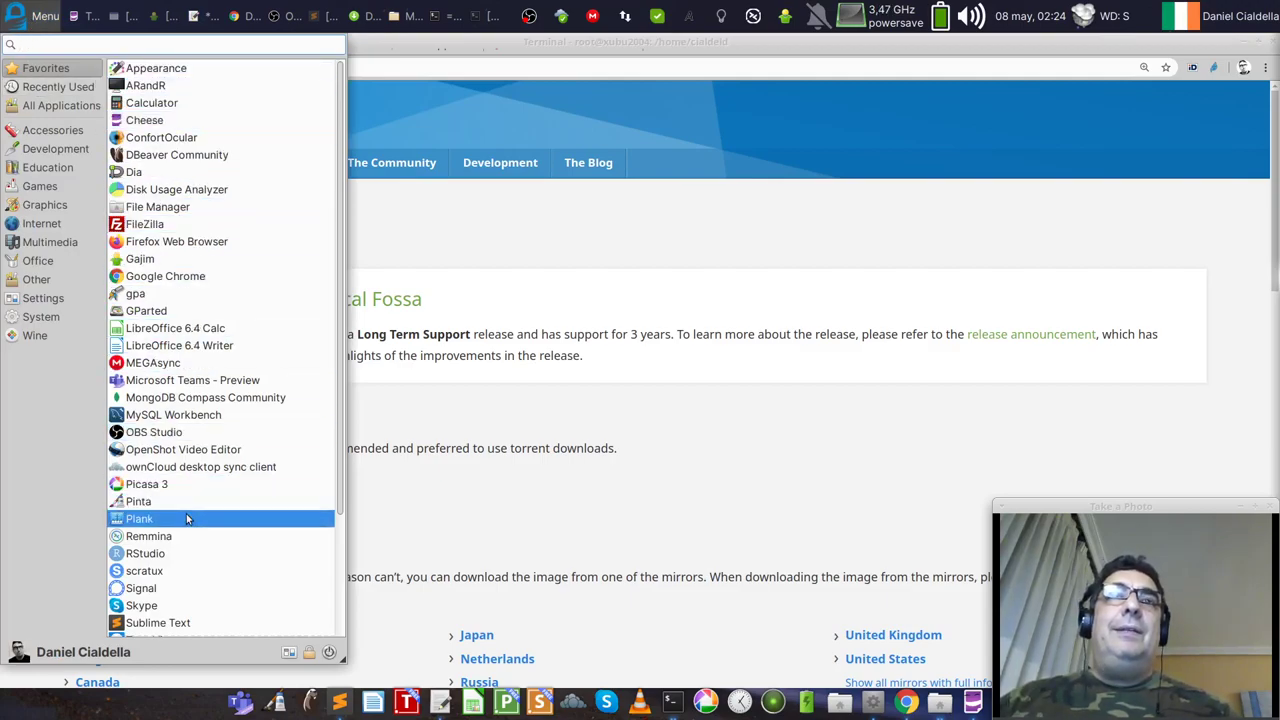
pyautogui.scroll(-3, 186, 518)
pyautogui.scroll(3, 186, 518)
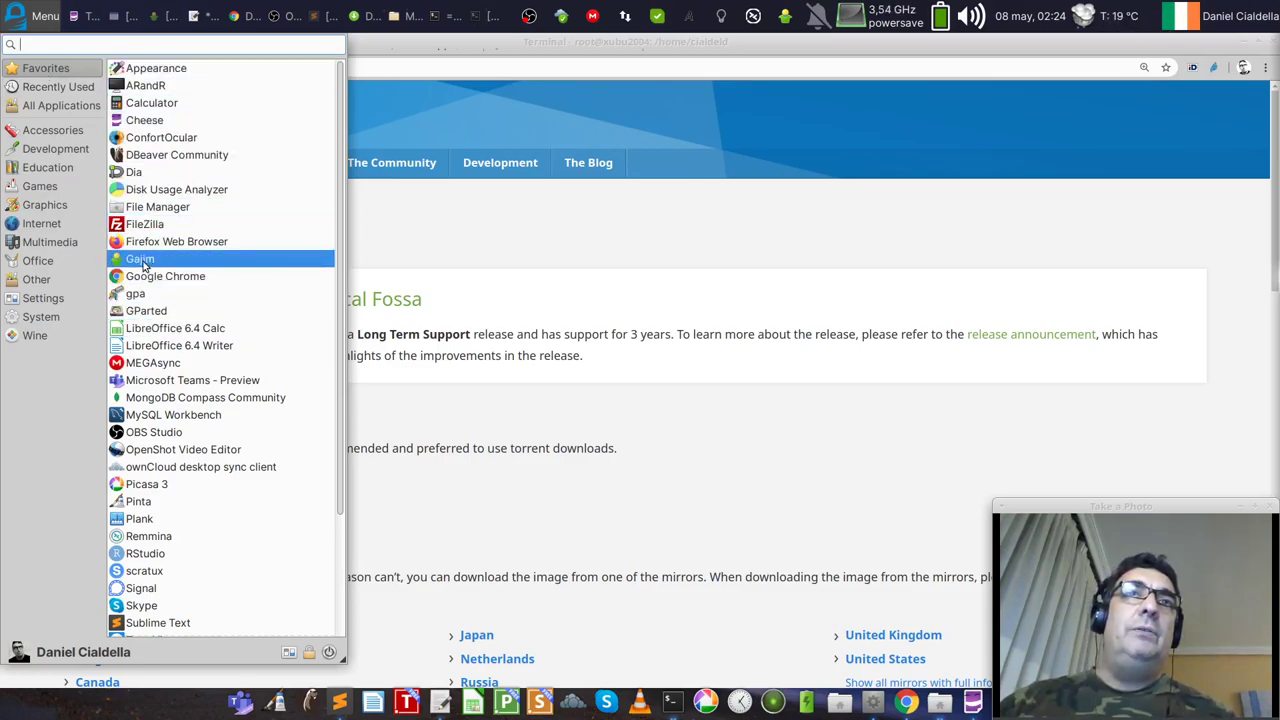
pyautogui.click(52, 131)
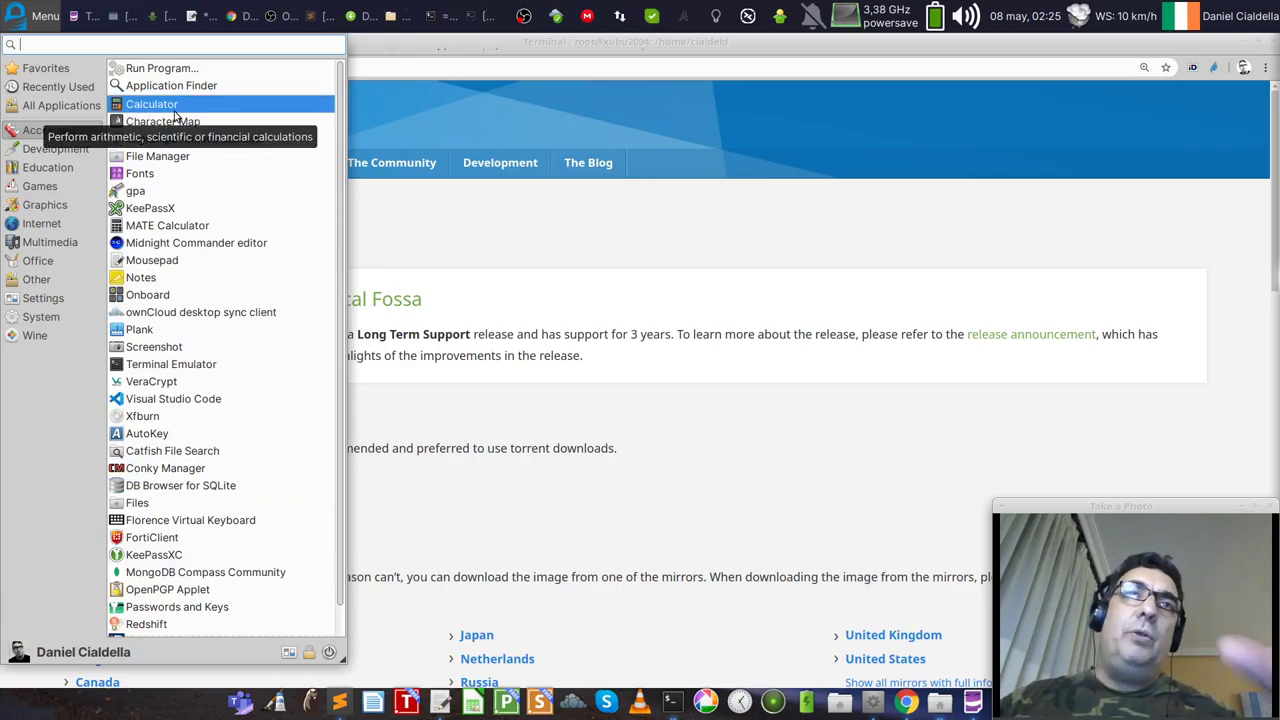
pyautogui.click(57, 150)
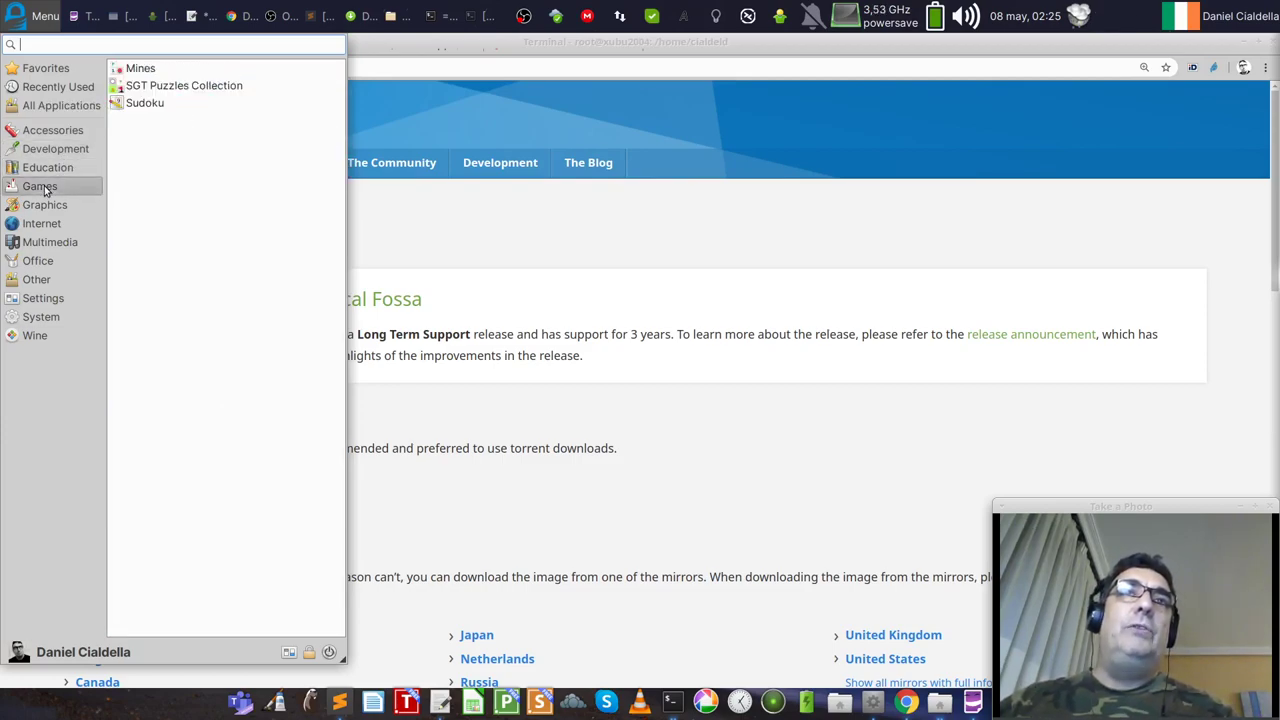
pyautogui.moveTo(44, 210)
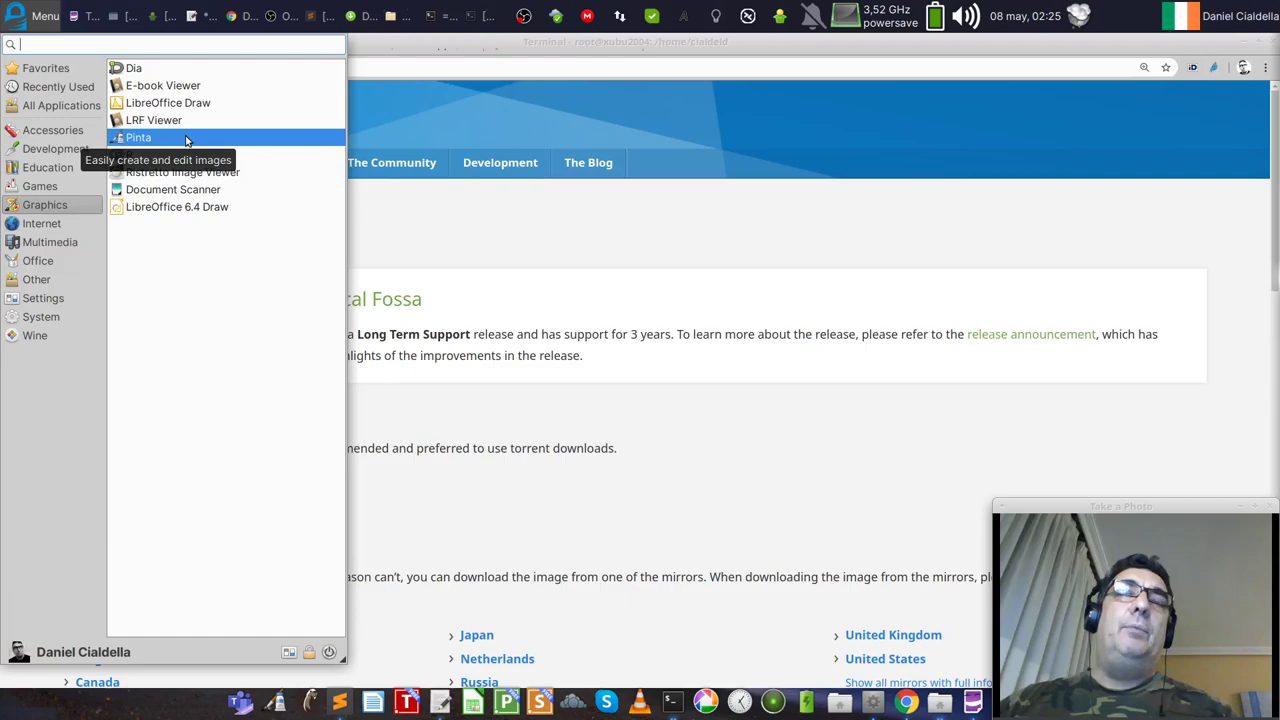
# Step: Launch Dia, reposition its blank Diagram1.dia window, then close it
pyautogui.click(135, 68)
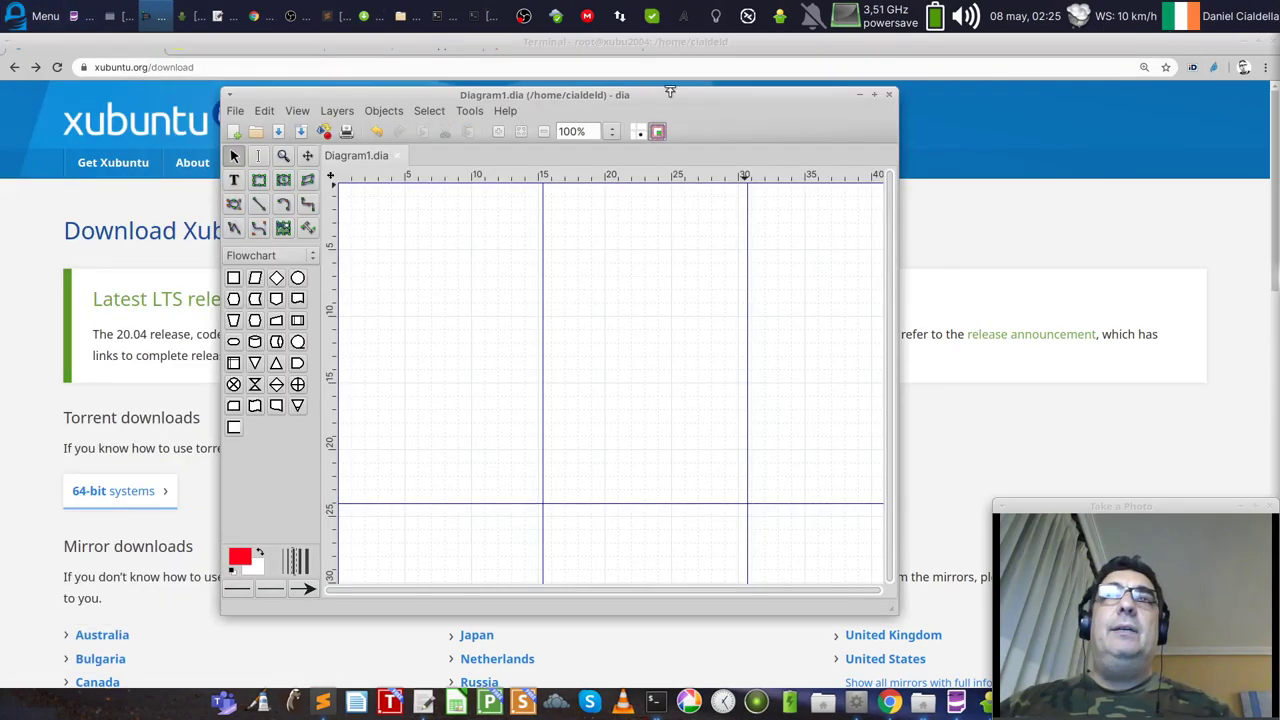
pyautogui.moveTo(617, 99); pyautogui.dragTo(545, 86)
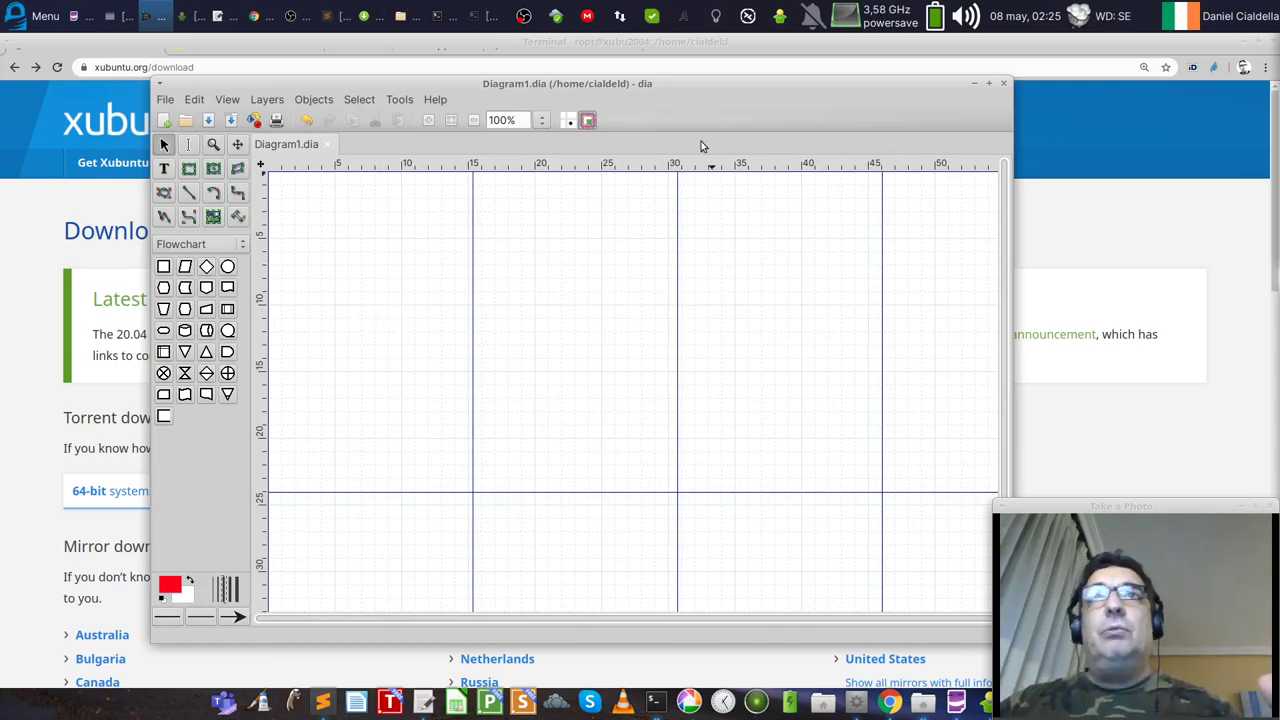
pyautogui.moveTo(689, 85); pyautogui.dragTo(699, 85)
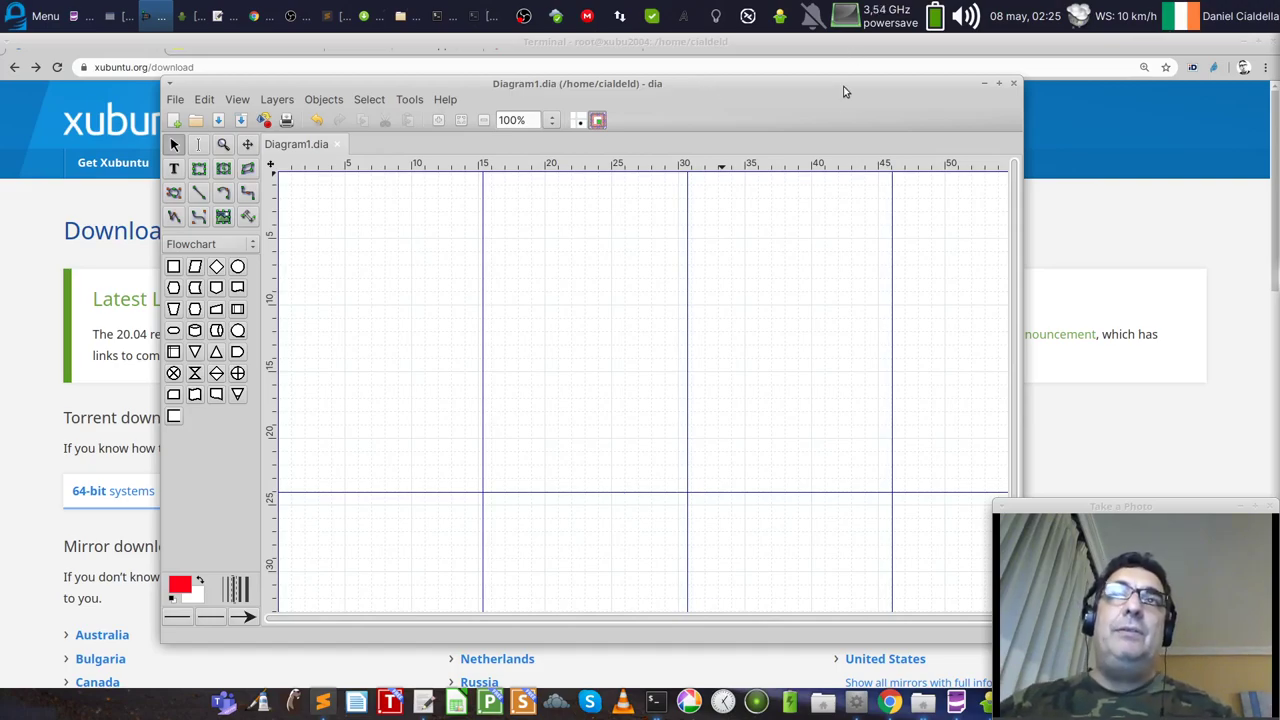
pyautogui.click(1012, 84)
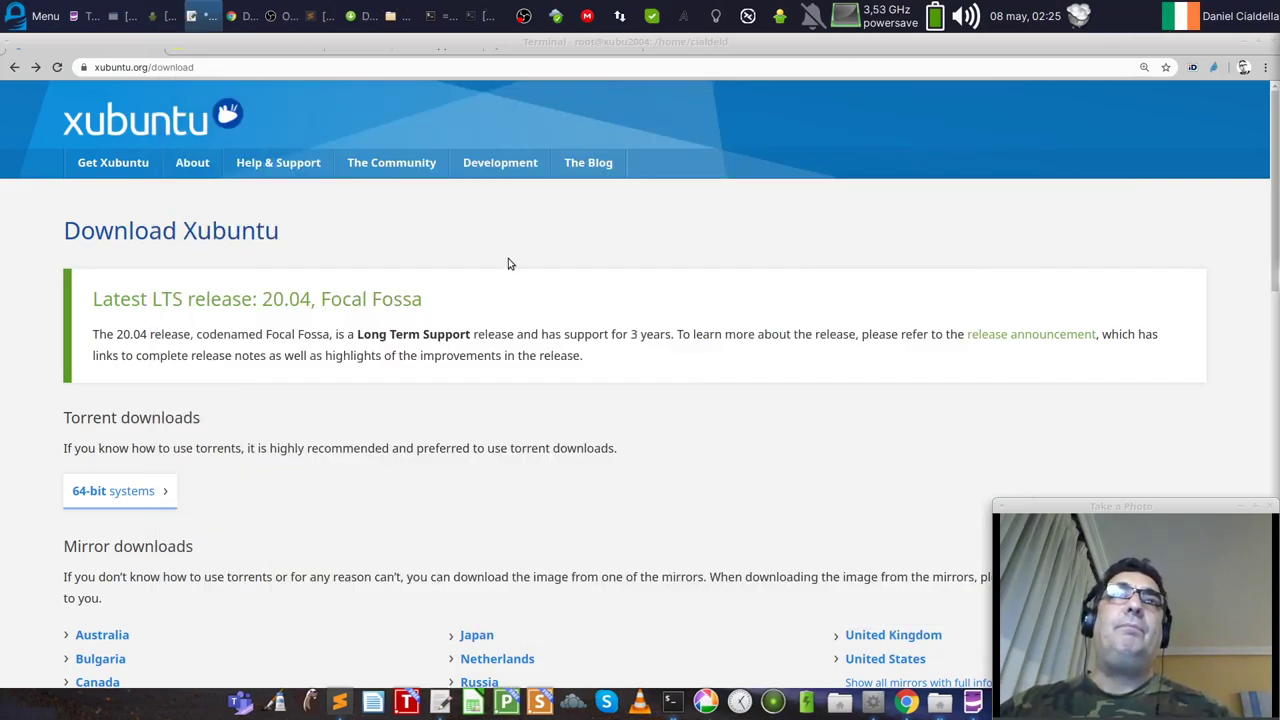
# Step: Launch Mixxx from the Whisker Menu's Multimedia category
pyautogui.click(35, 15)
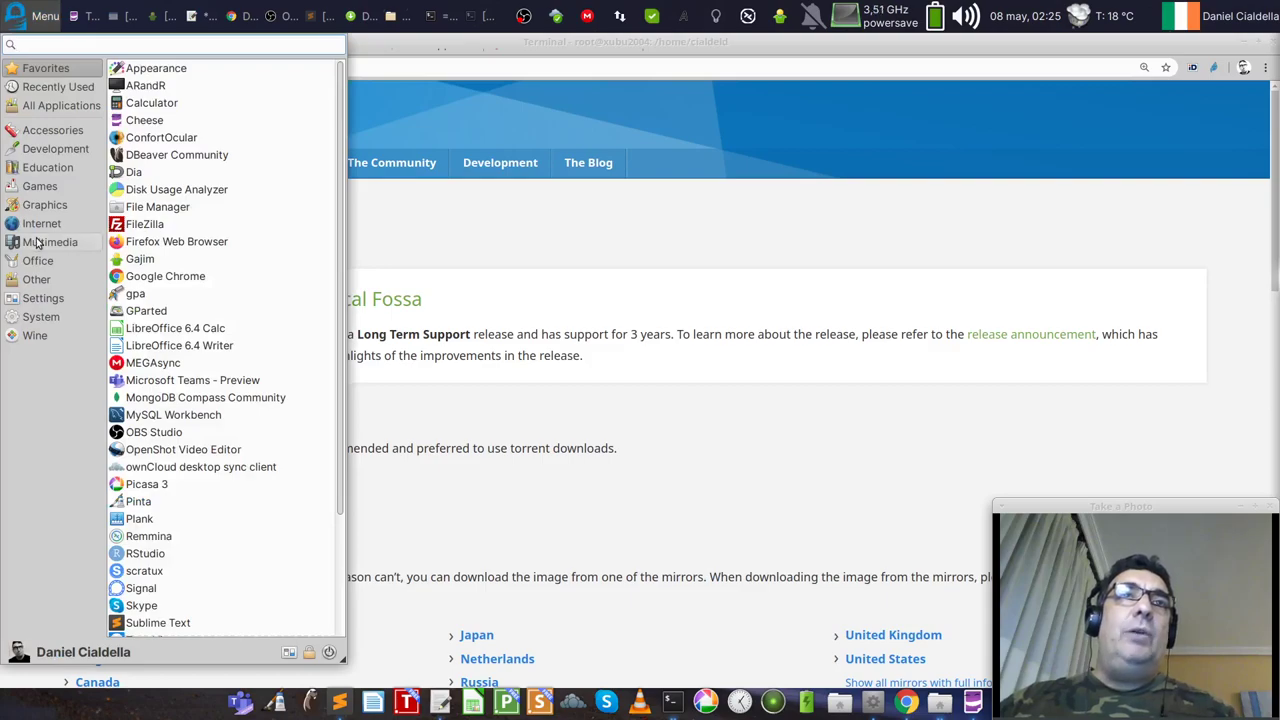
pyautogui.click(37, 243)
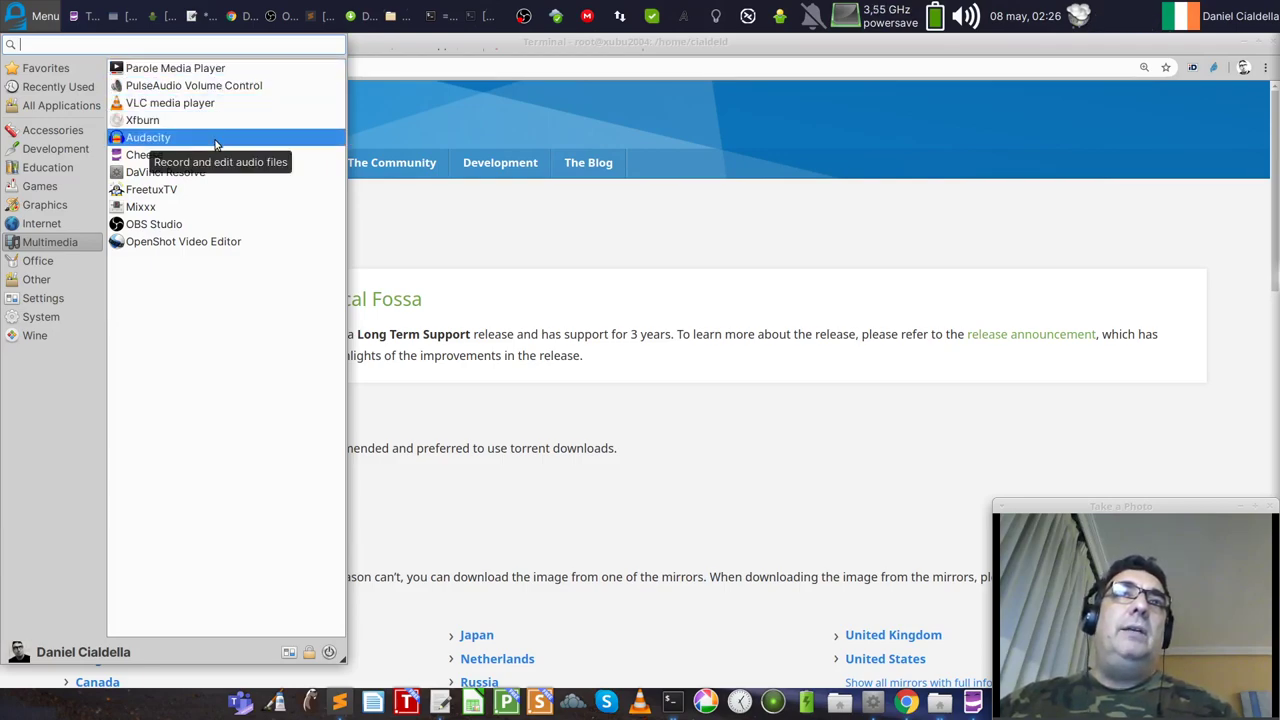
pyautogui.click(191, 215)
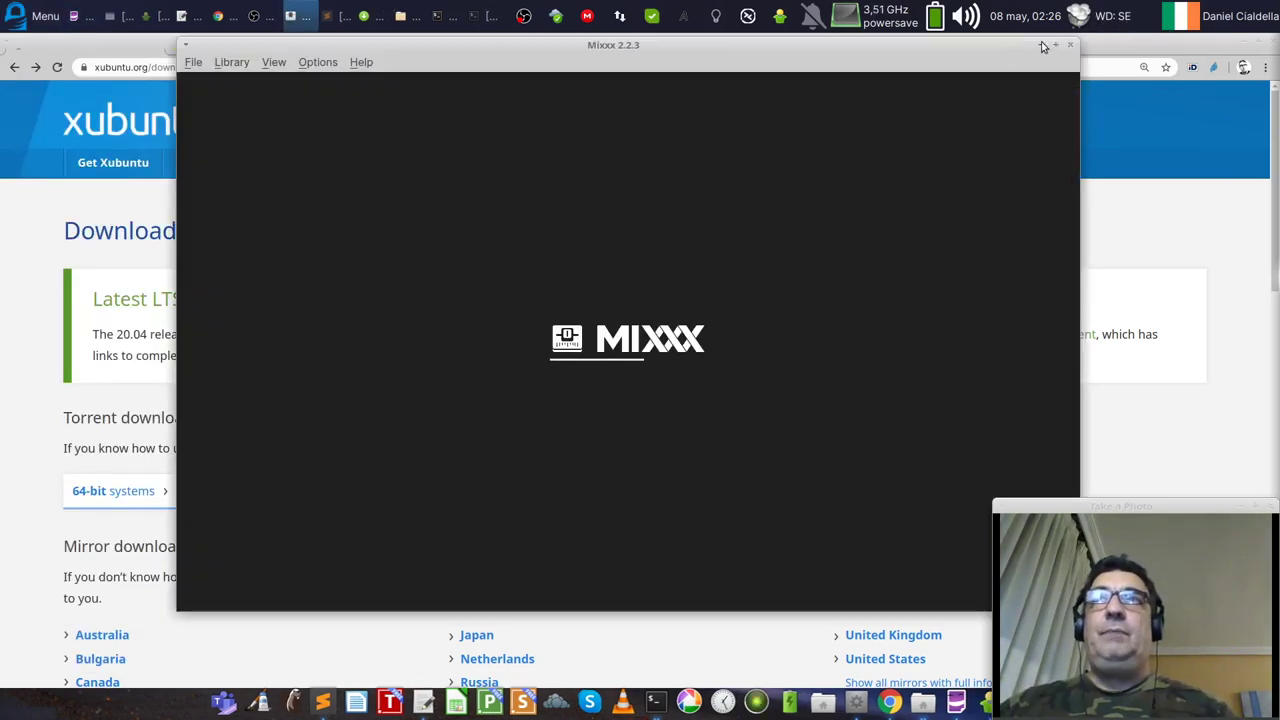
# Step: Maximize Mixxx to review its decks and track library, then close it
pyautogui.click(1055, 47)
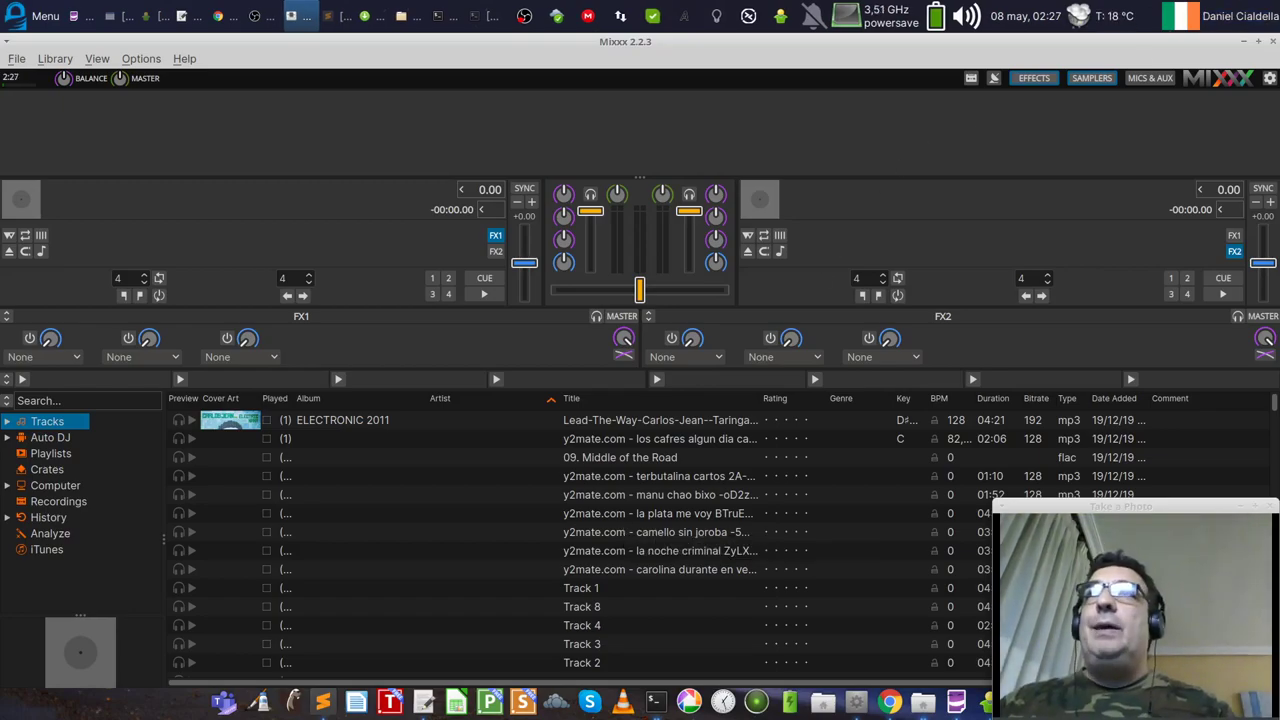
pyautogui.click(1273, 43)
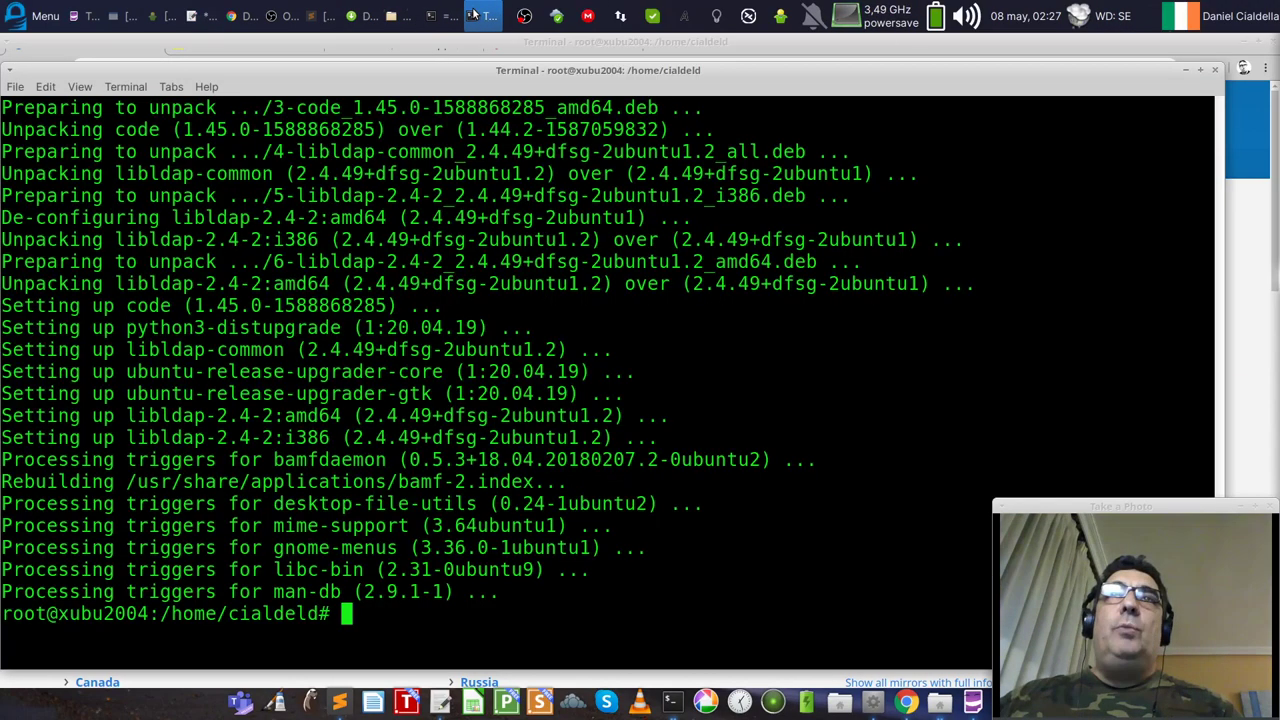
pyautogui.click(484, 16)
pyautogui.write('clear')
pyautogui.press('Return')
pyautogui.write('ap')
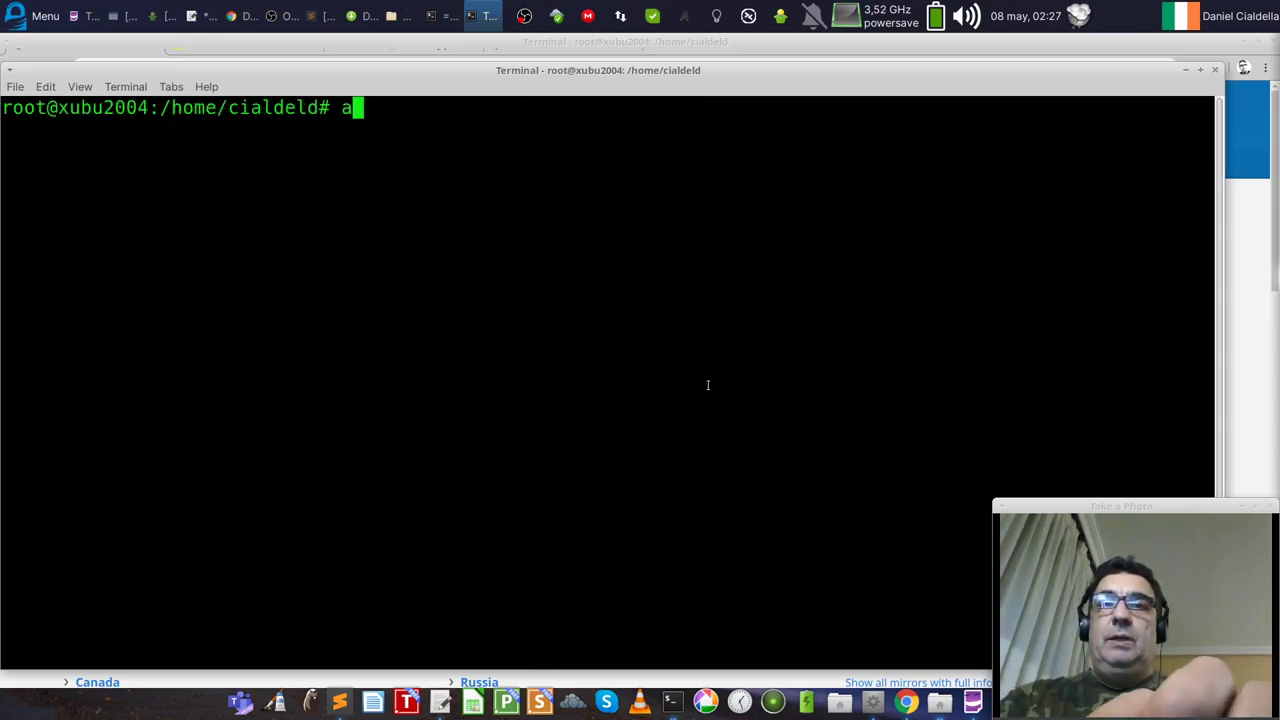
pyautogui.write('t install ')
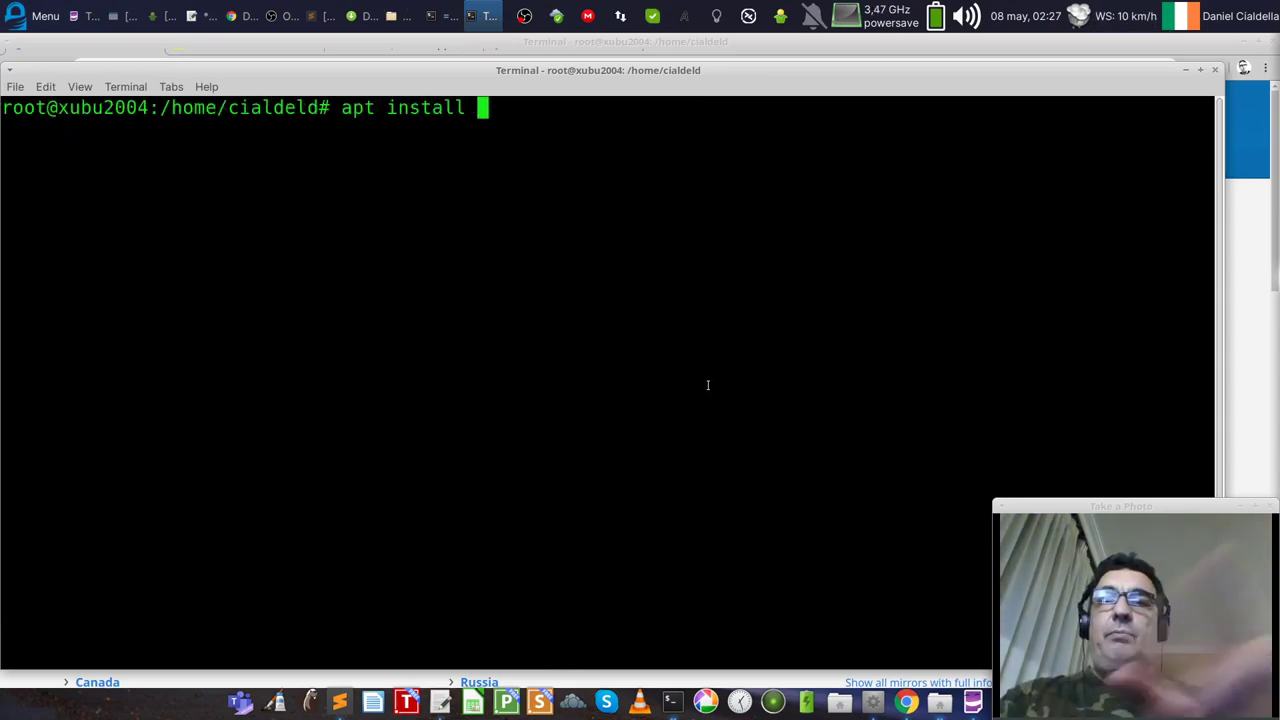
pyautogui.write('htop')
pyautogui.press('Return')
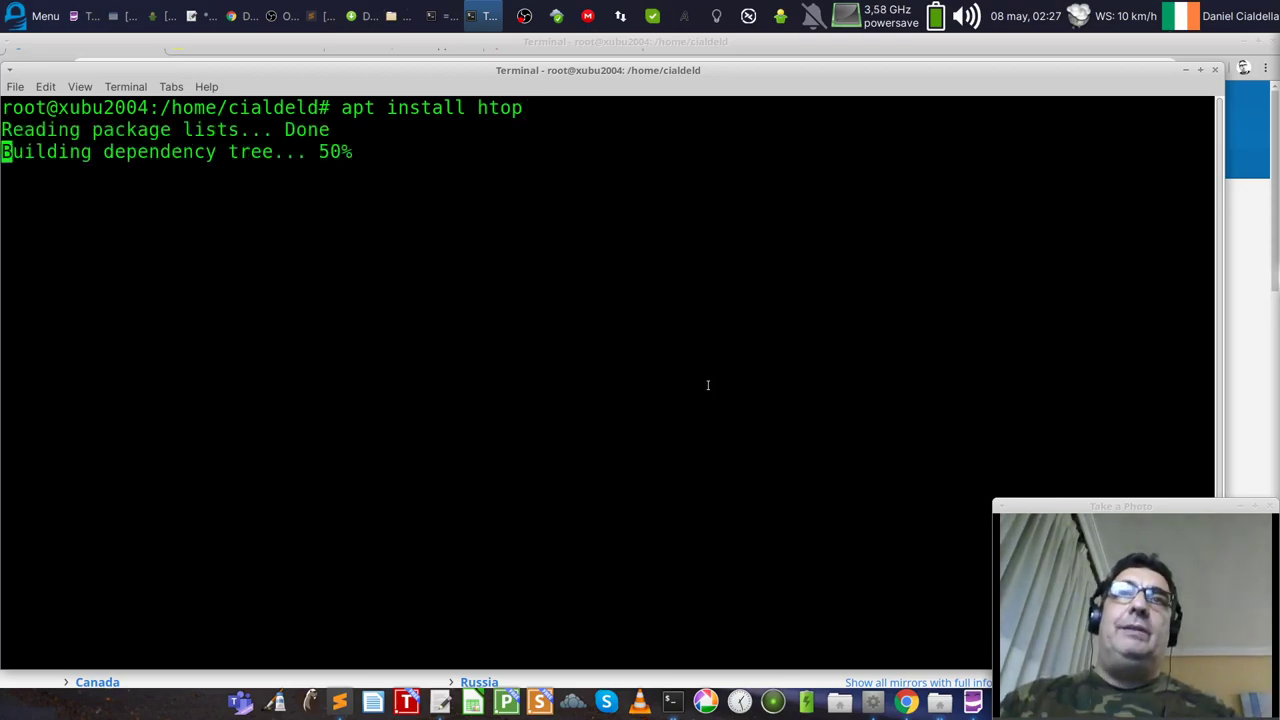
pyautogui.moveTo(393, 196); pyautogui.dragTo(2, 196)
pyautogui.moveTo(523, 107); pyautogui.dragTo(345, 101)
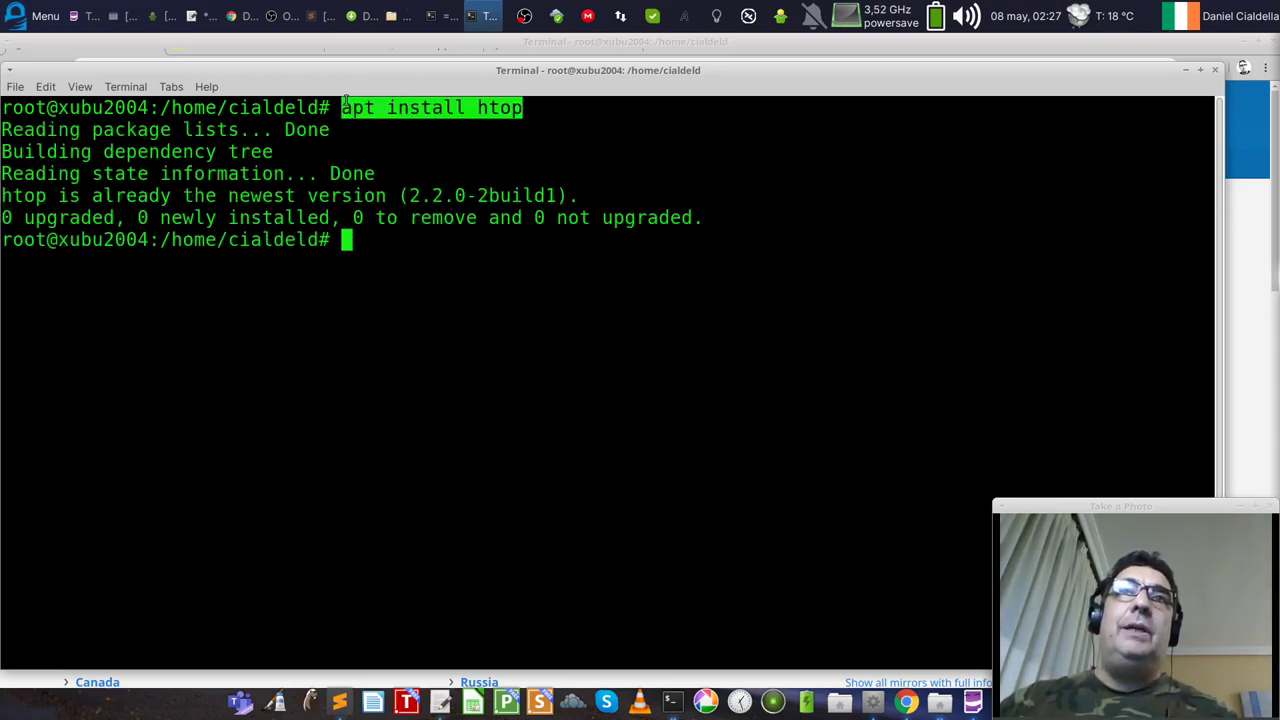
pyautogui.click(582, 305)
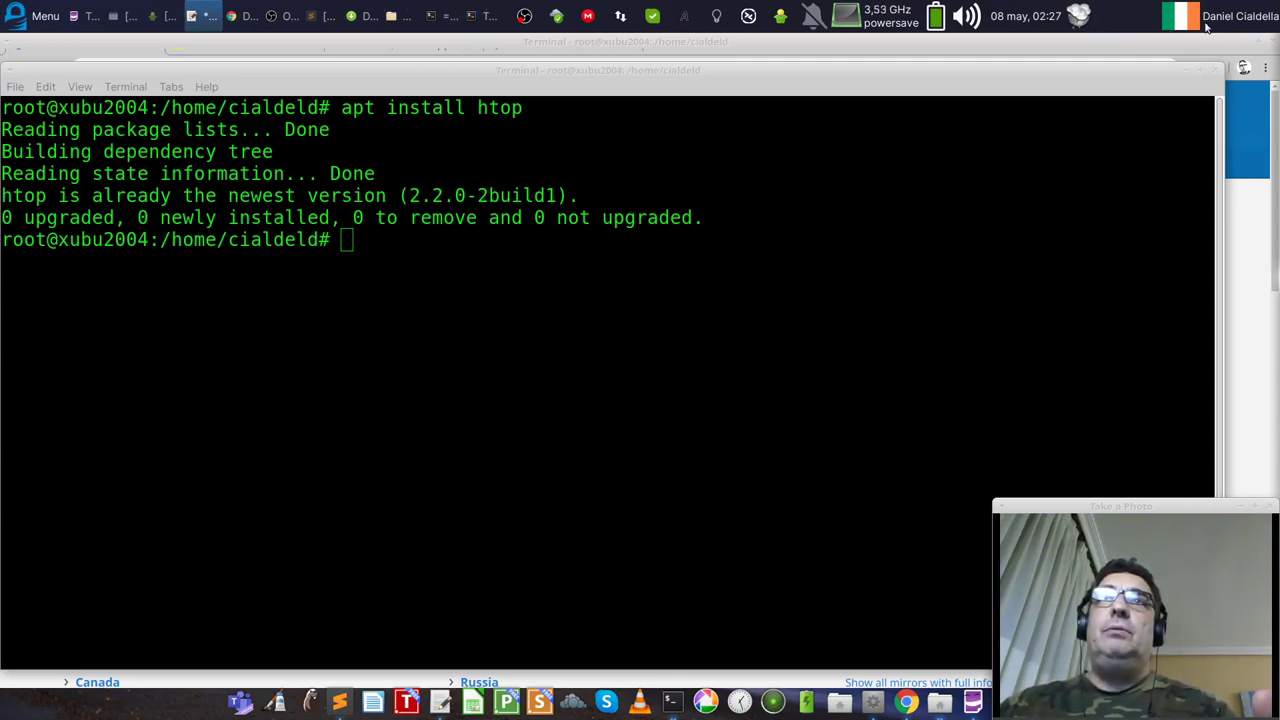
pyautogui.moveTo(852, 66); pyautogui.dragTo(868, 58)
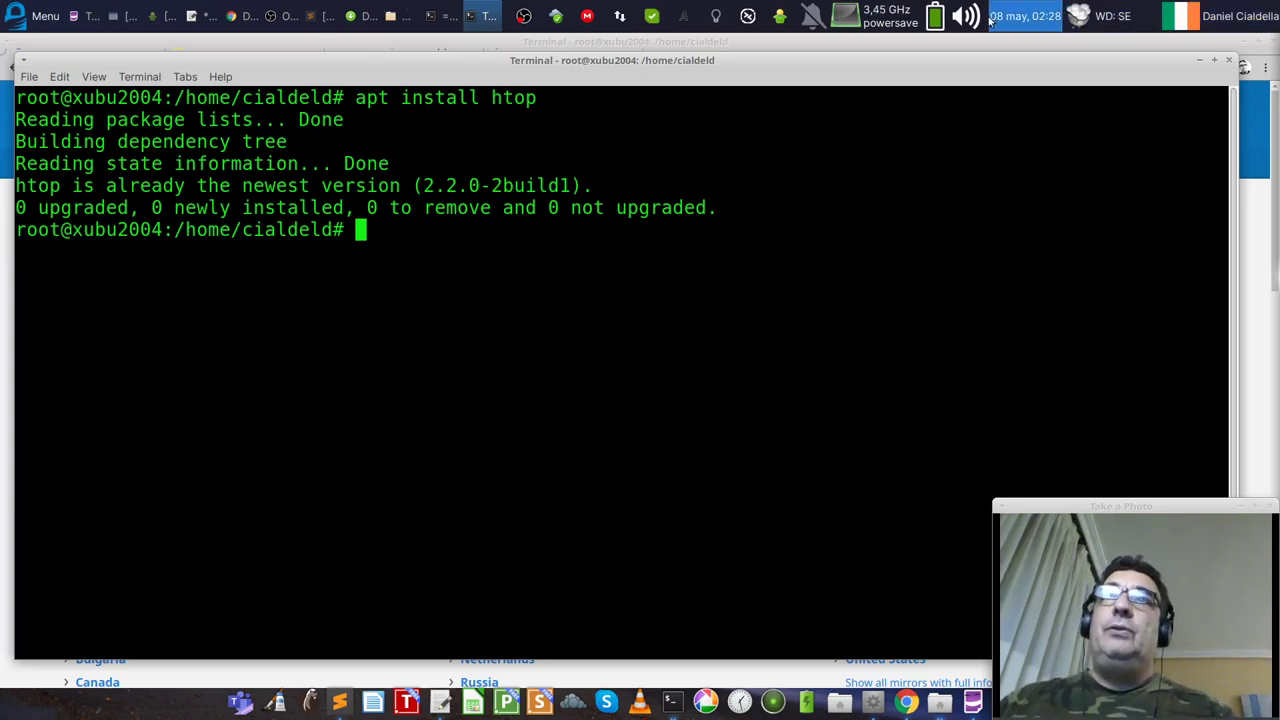
pyautogui.click(934, 16)
# Step: Open Power Manager settings, review the System, Display and Devices tabs, and return to General
pyautogui.click(912, 129)
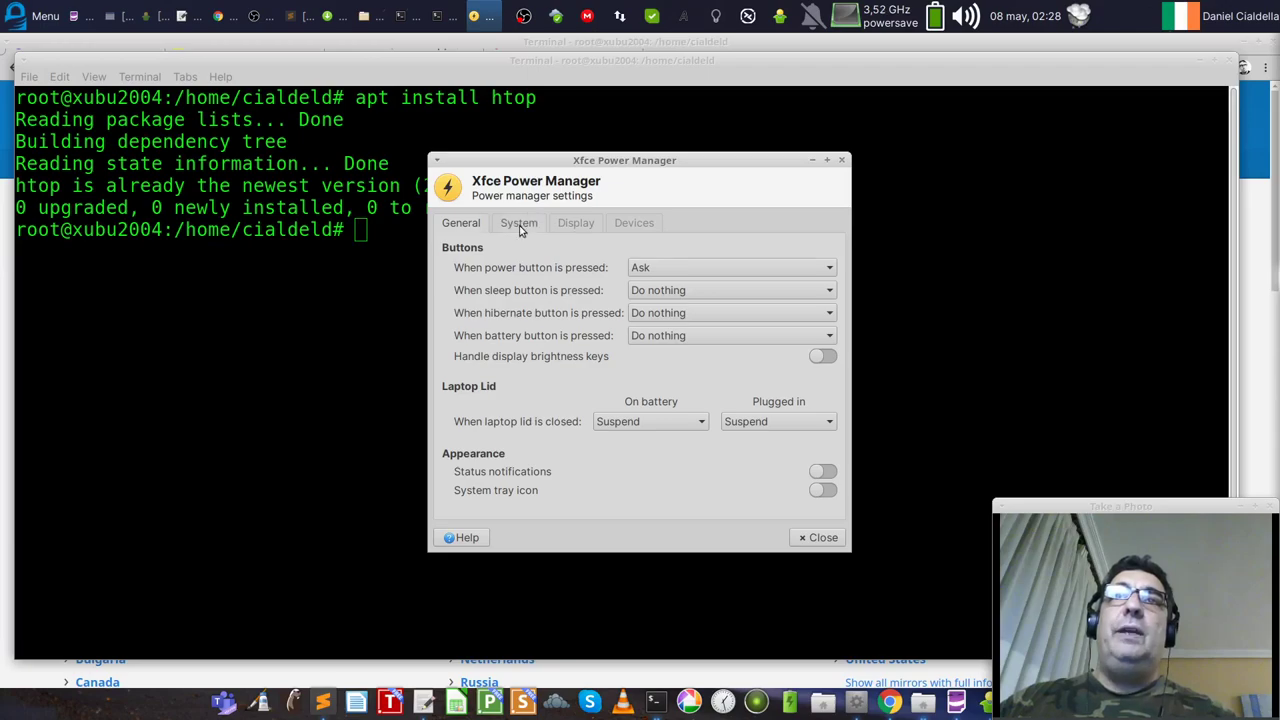
pyautogui.click(519, 225)
pyautogui.click(576, 223)
pyautogui.click(632, 223)
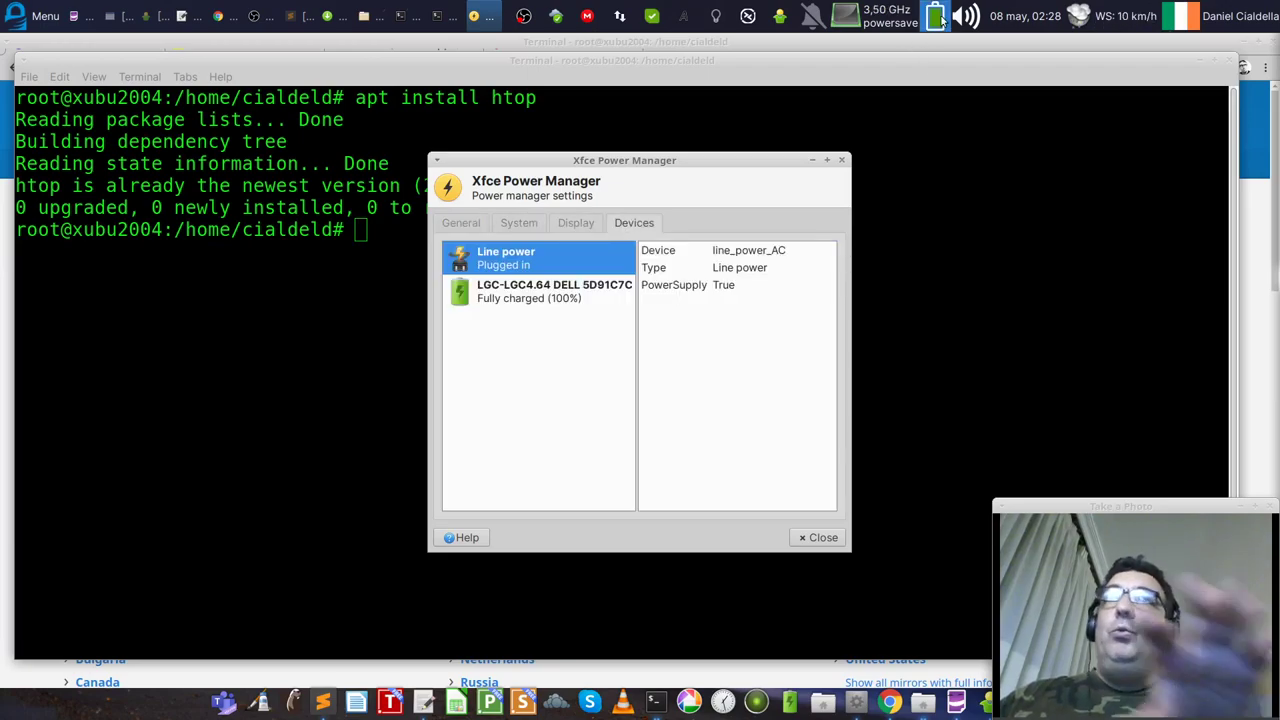
pyautogui.click(571, 221)
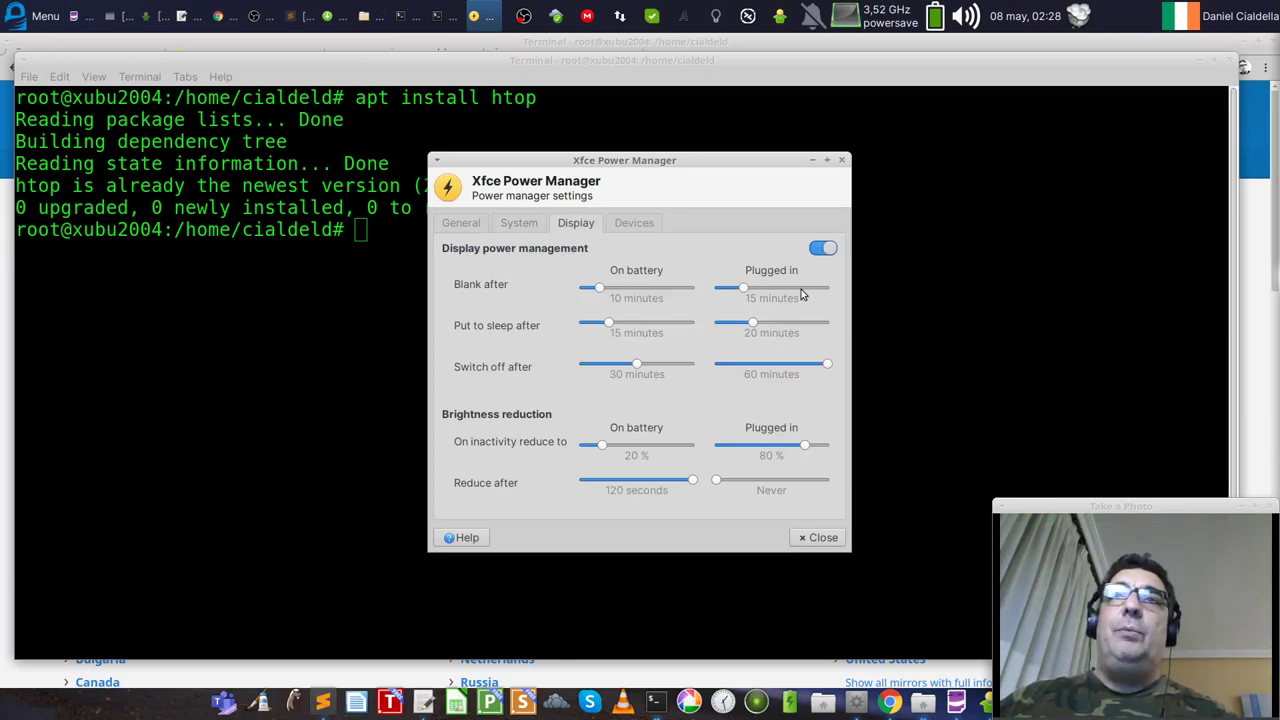
pyautogui.click(519, 223)
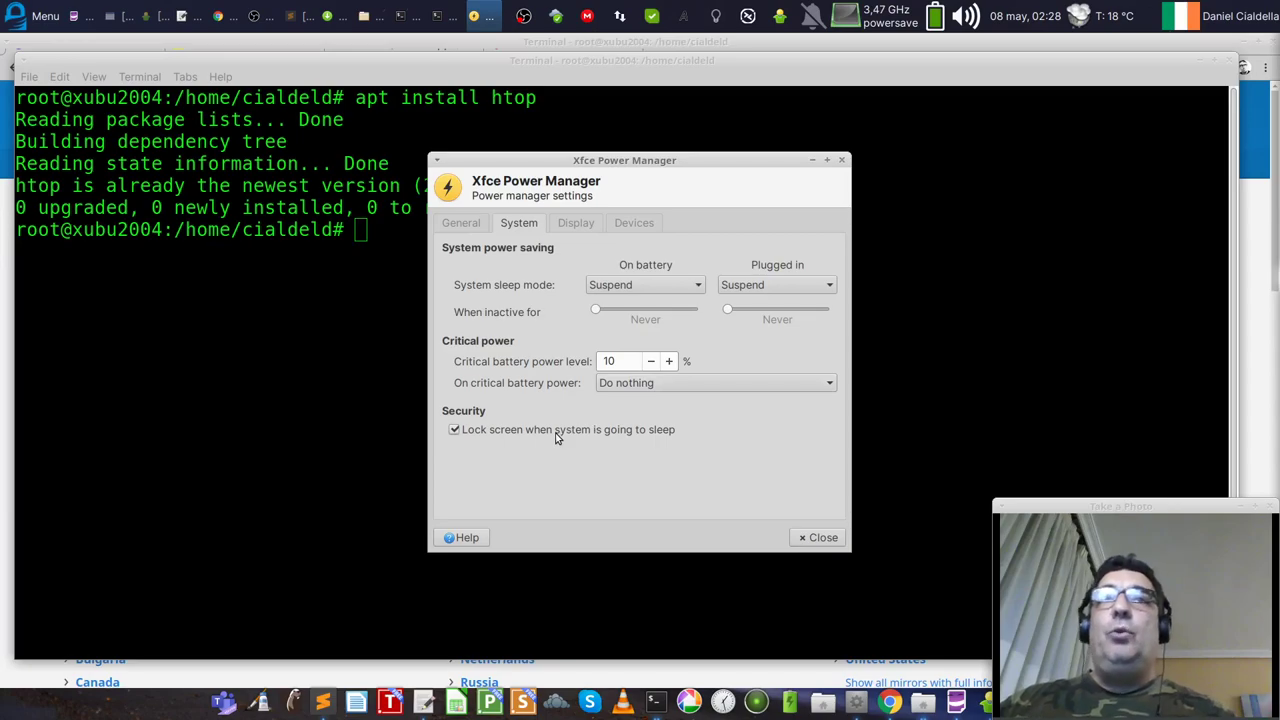
pyautogui.click(468, 224)
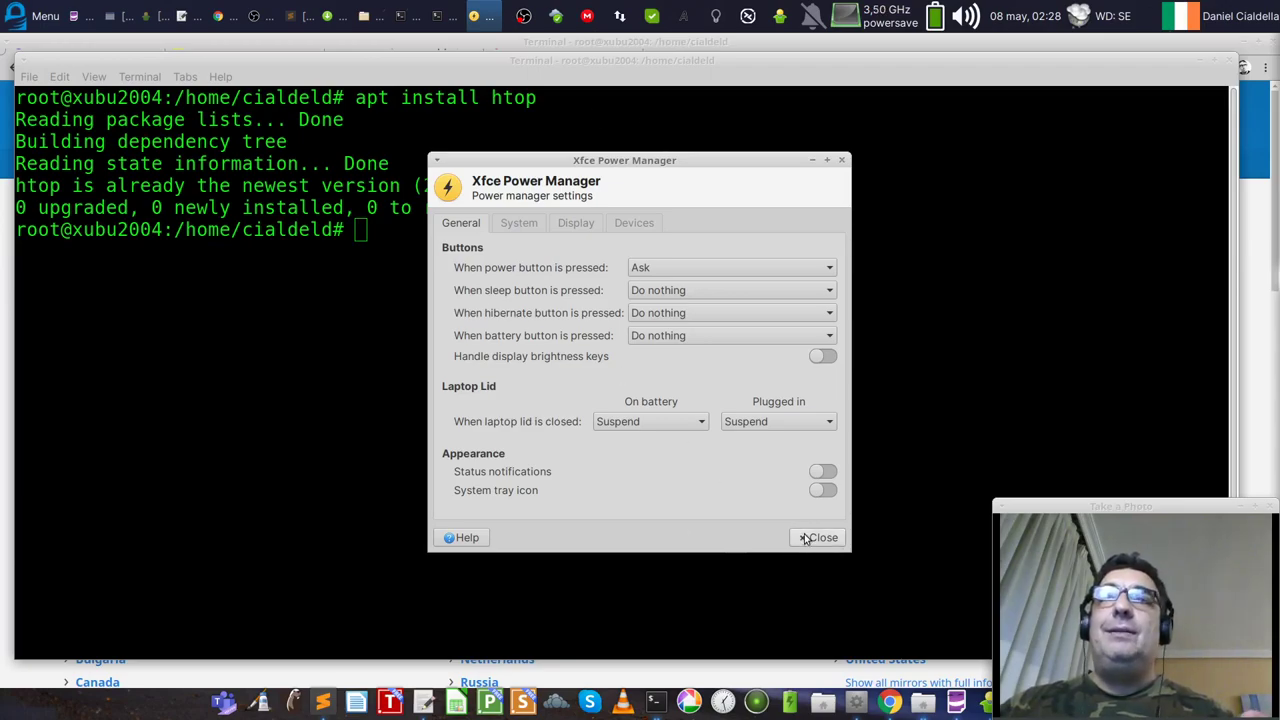
# Step: Close Power Manager and clear the terminal screen
pyautogui.click(808, 540)
pyautogui.write('clear')
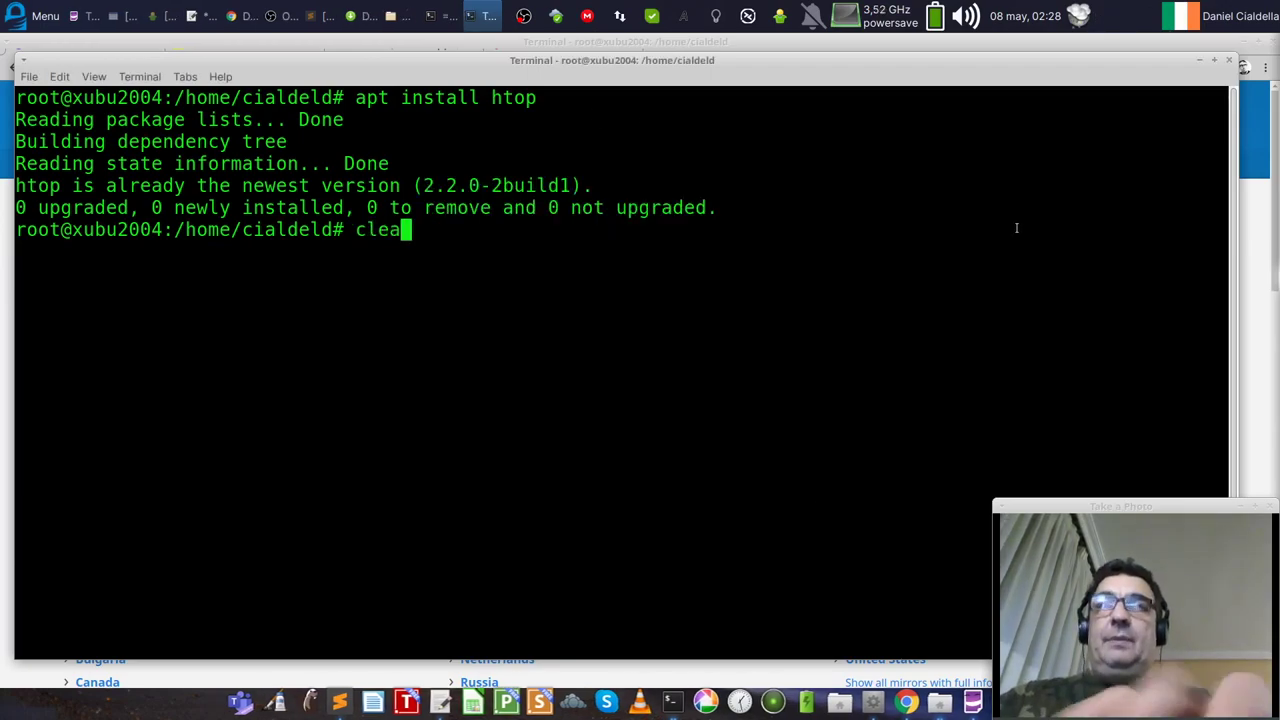
pyautogui.press('Return')
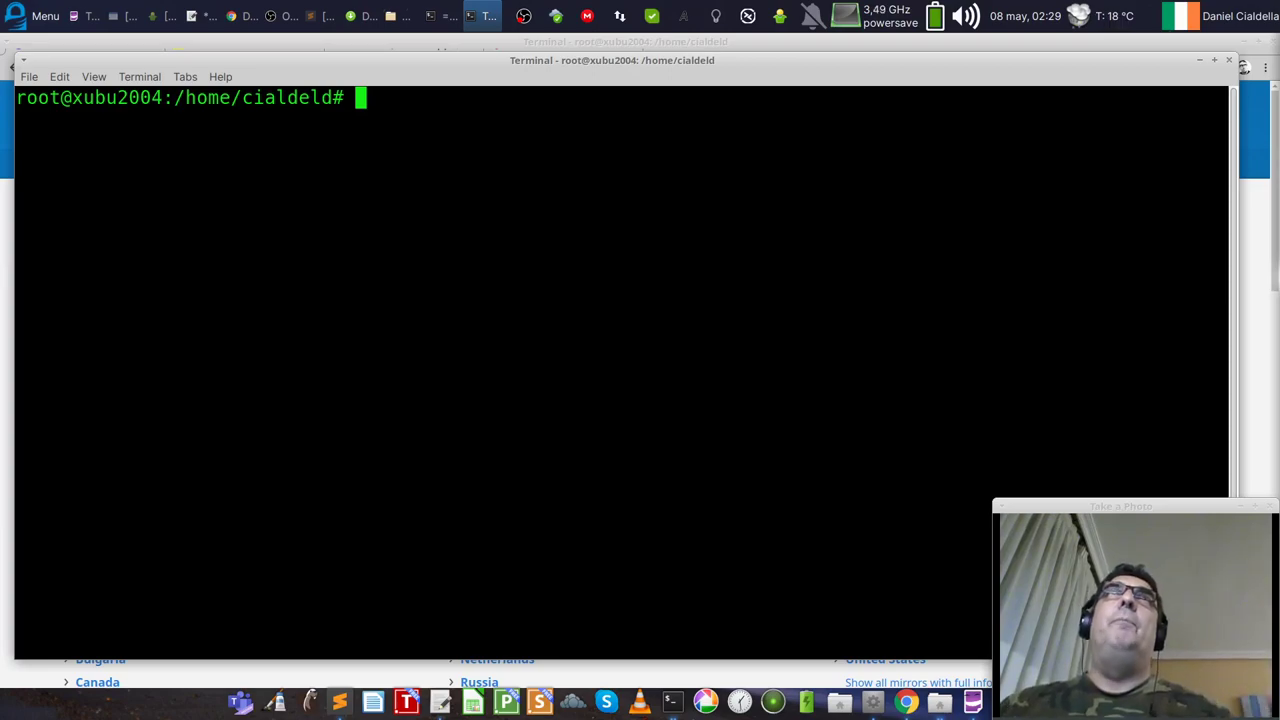
pyautogui.hotkey('alt', 'Tab')
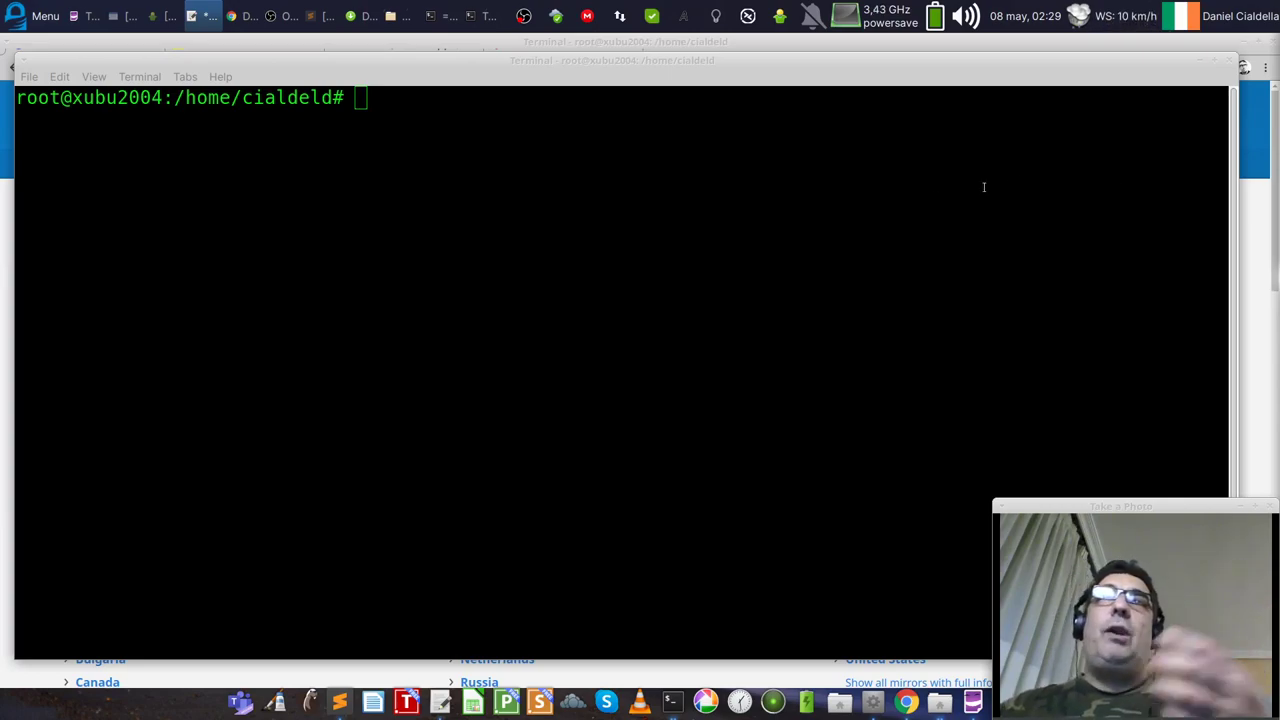
pyautogui.click(909, 227)
# Step: Display /etc/apt/sources.list with cat and scroll back up through its output
pyautogui.write('cat ')
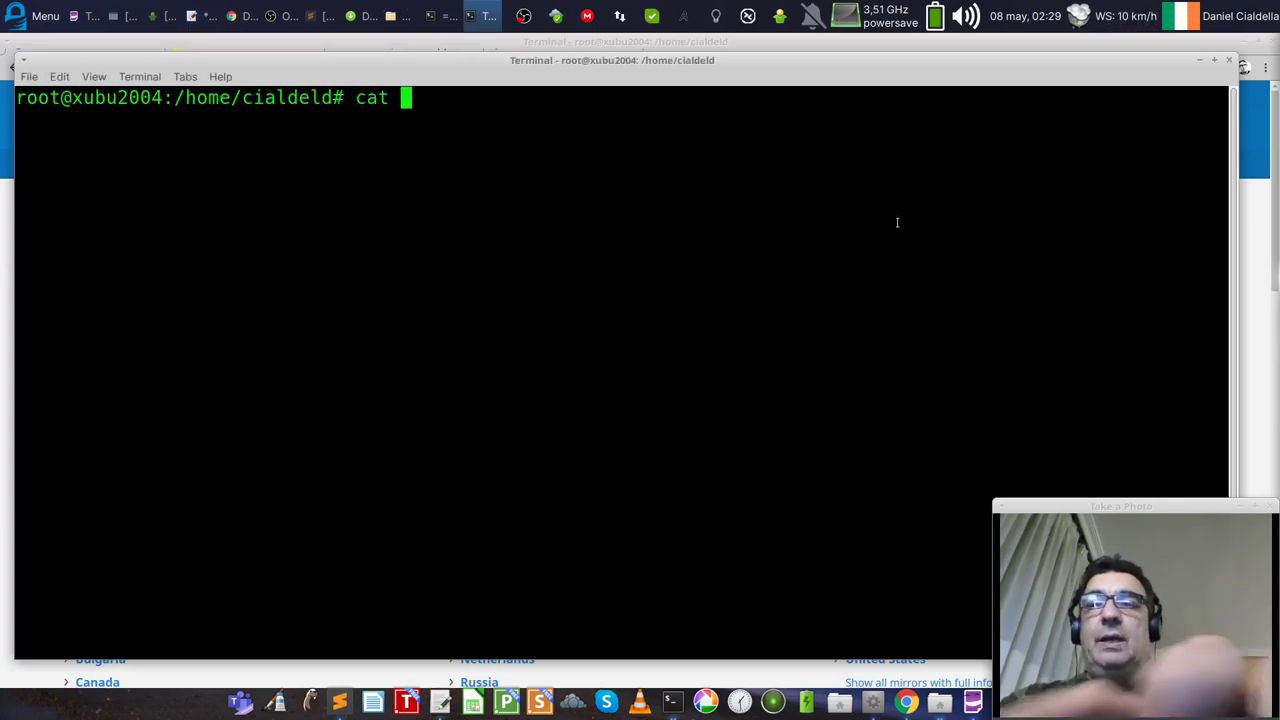
pyautogui.write('/etc/ap')
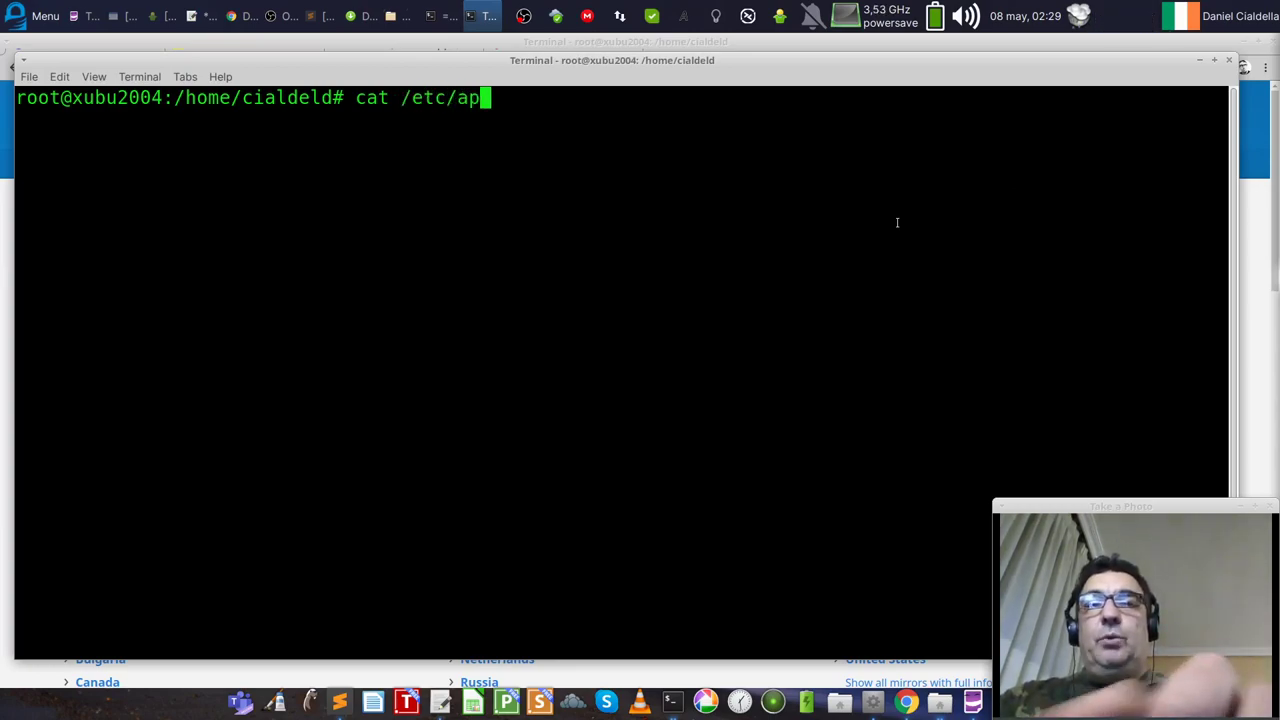
pyautogui.write('t/sour')
pyautogui.press('Tab')
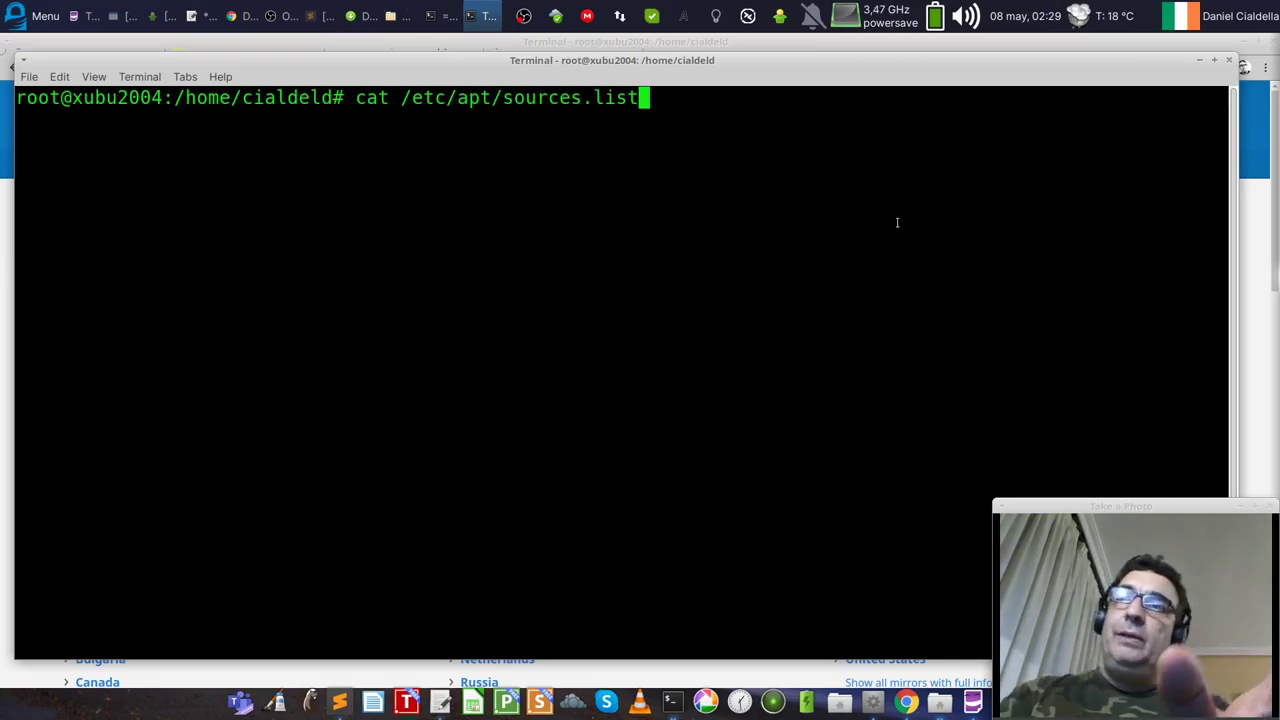
pyautogui.press('Return')
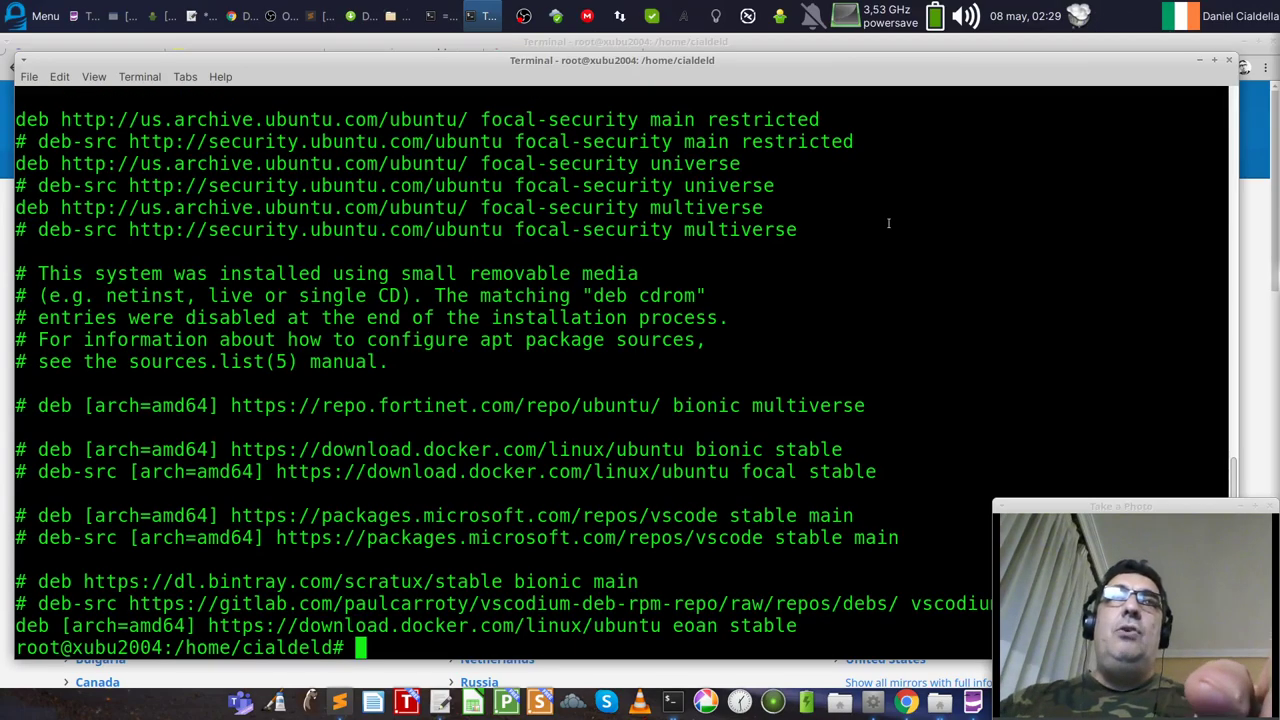
pyautogui.scroll(12, 888, 223)
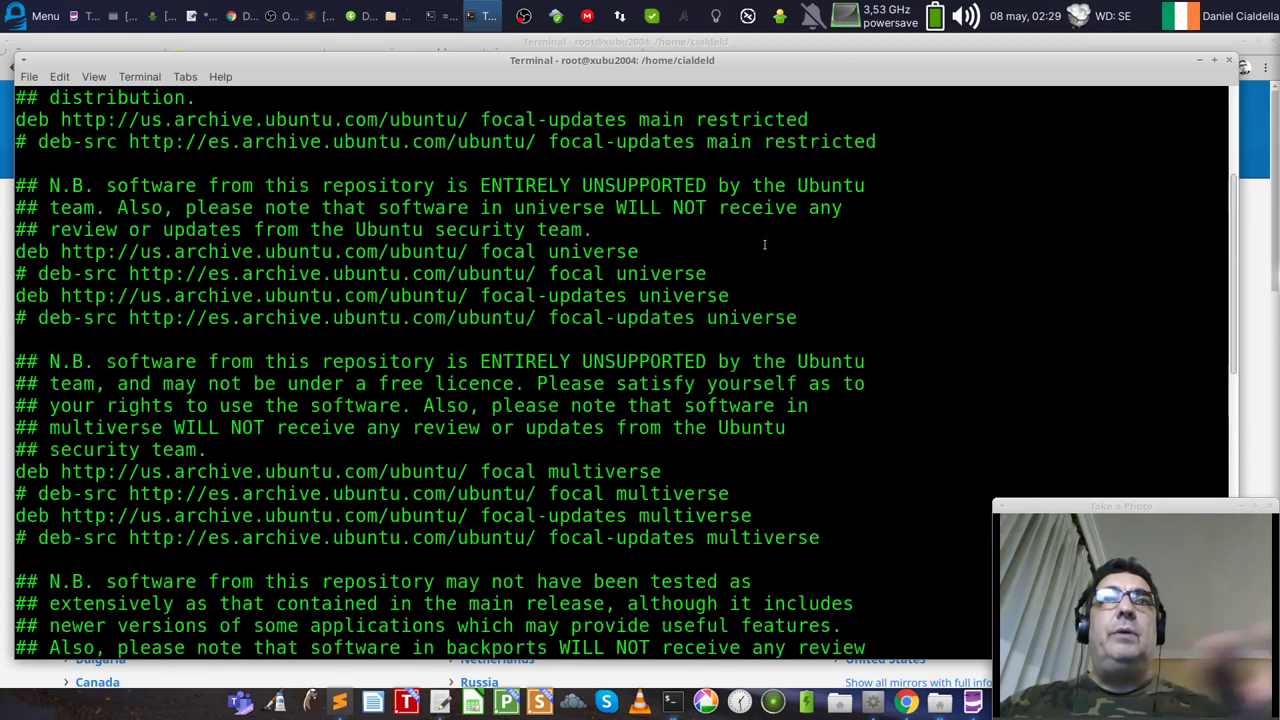
pyautogui.scroll(4, 764, 244)
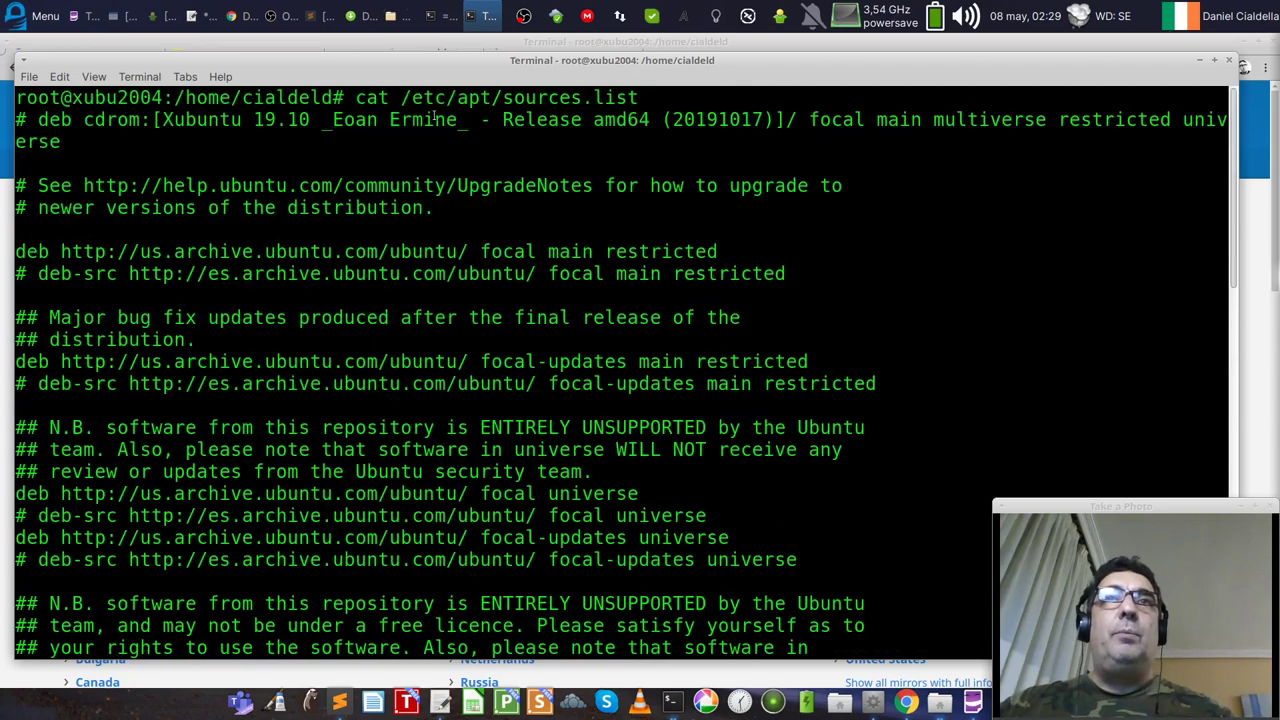
# Step: Highlight the sources.list path and the focal main restricted us.archive mirror line, then clear the terminal
pyautogui.moveTo(358, 97); pyautogui.dragTo(720, 98)
pyautogui.moveTo(640, 97); pyautogui.dragTo(401, 97)
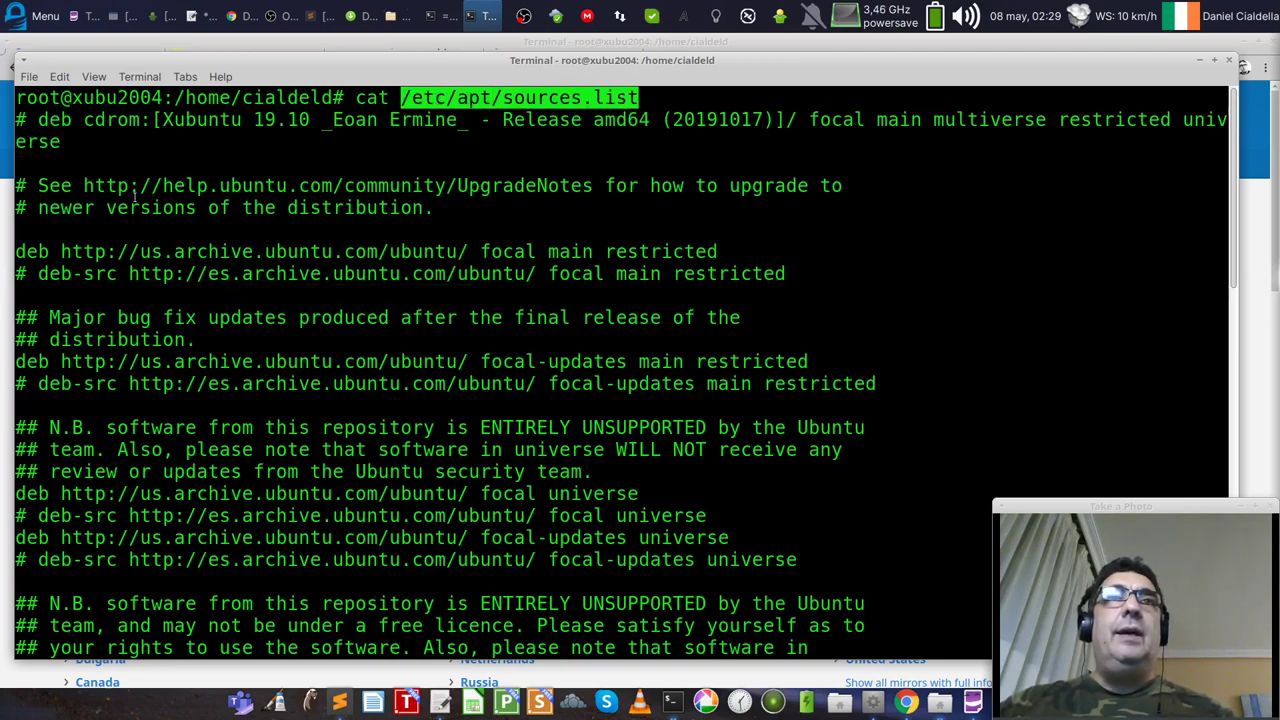
pyautogui.moveTo(720, 252); pyautogui.dragTo(14, 252)
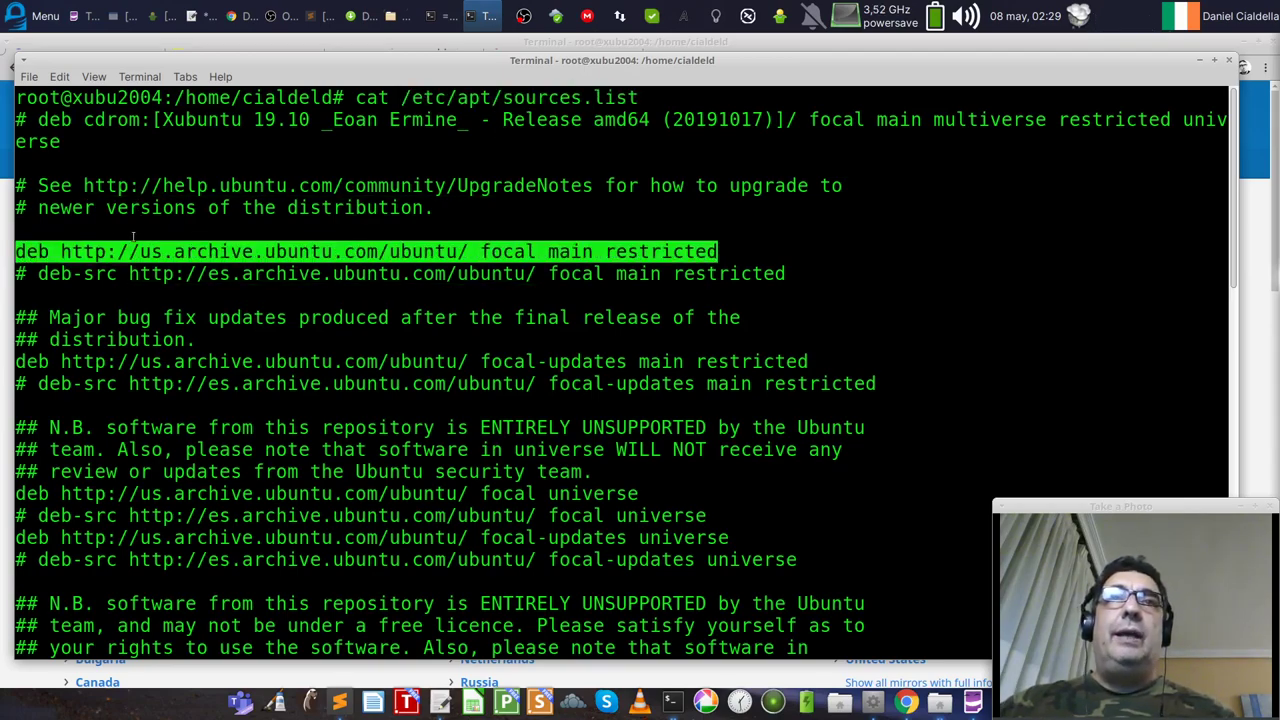
pyautogui.moveTo(537, 252); pyautogui.dragTo(61, 252)
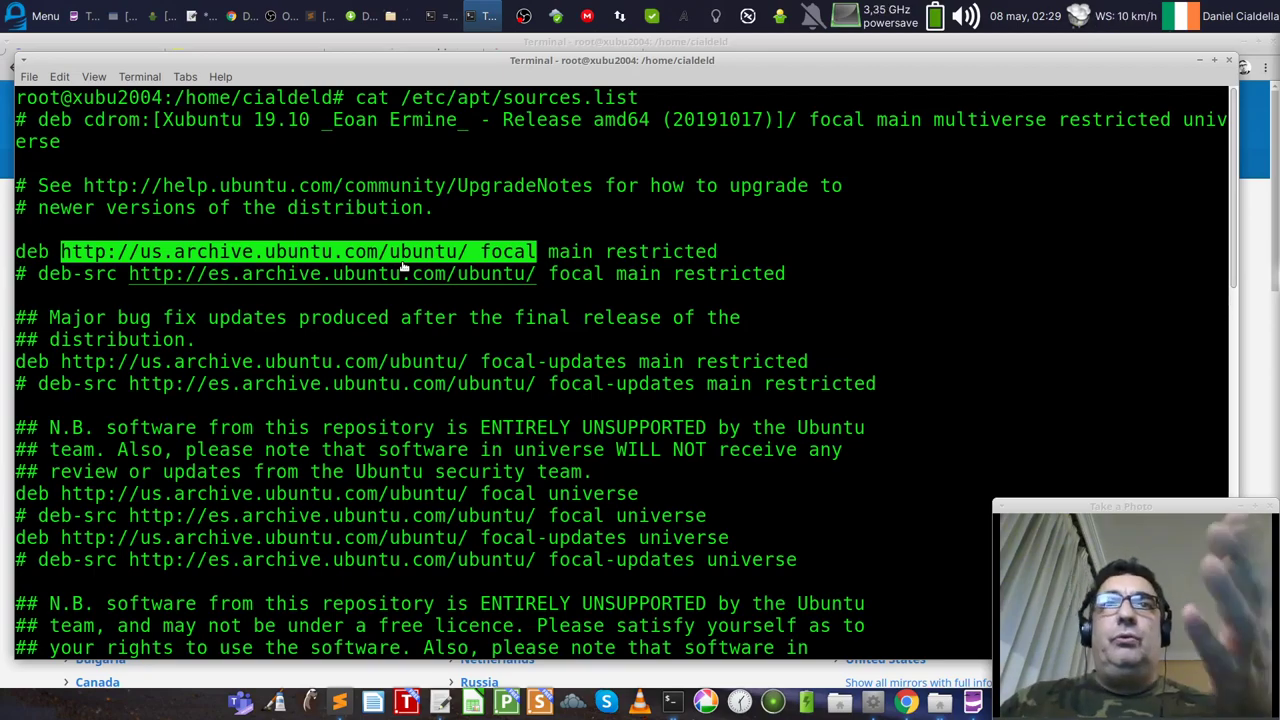
pyautogui.scroll(-2, 552, 337)
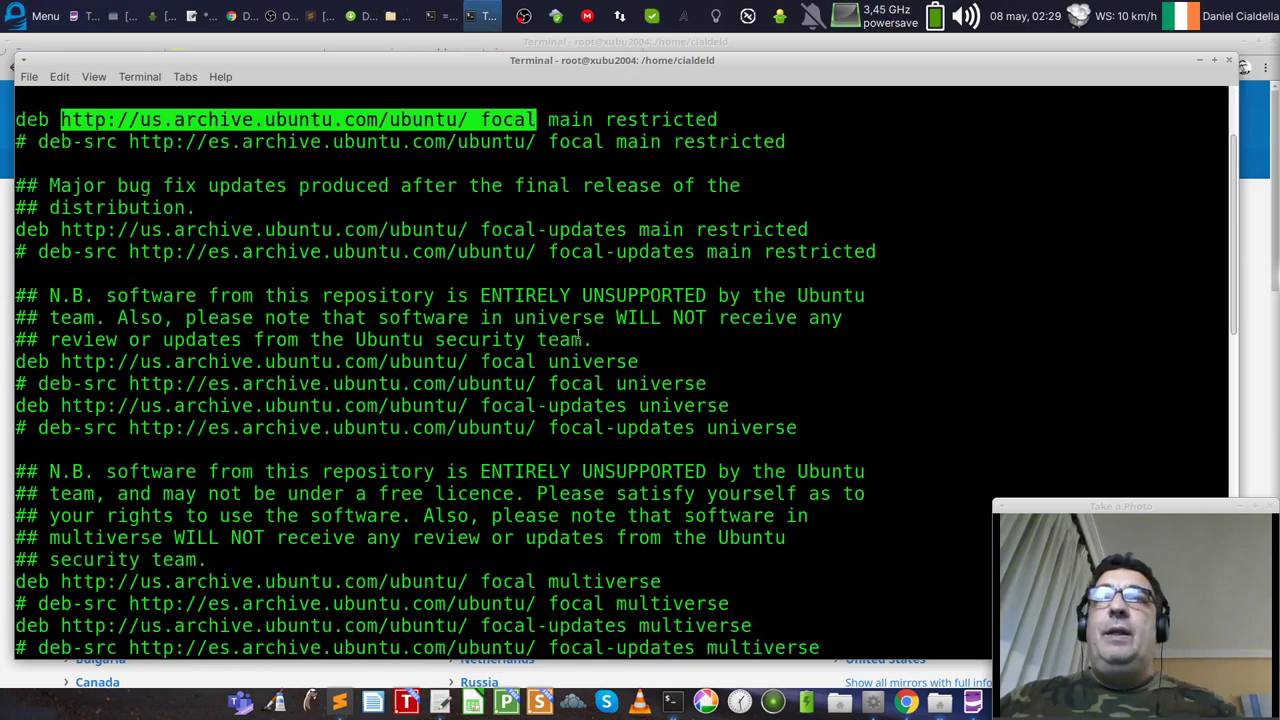
pyautogui.write('clear')
pyautogui.press('Return')
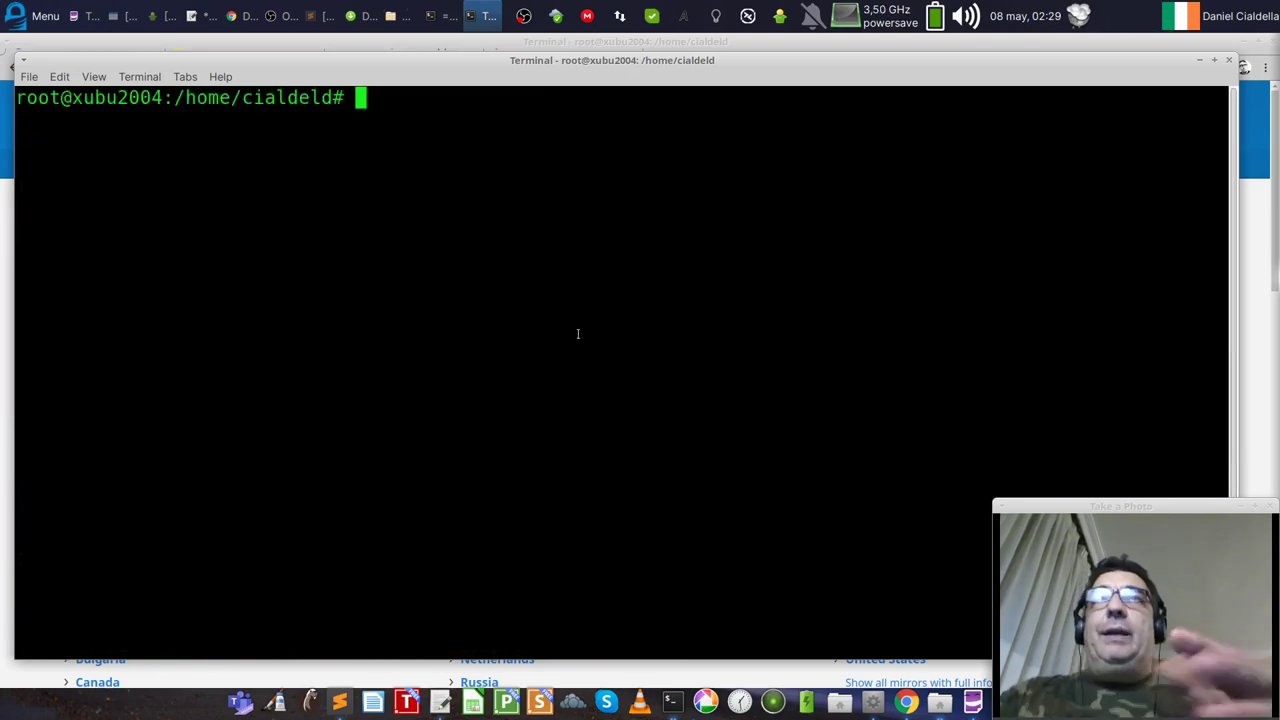
# Step: Minimise the terminal to reveal Chrome's Download Xubuntu page for 20.04 Focal Fossa
pyautogui.click(1201, 63)
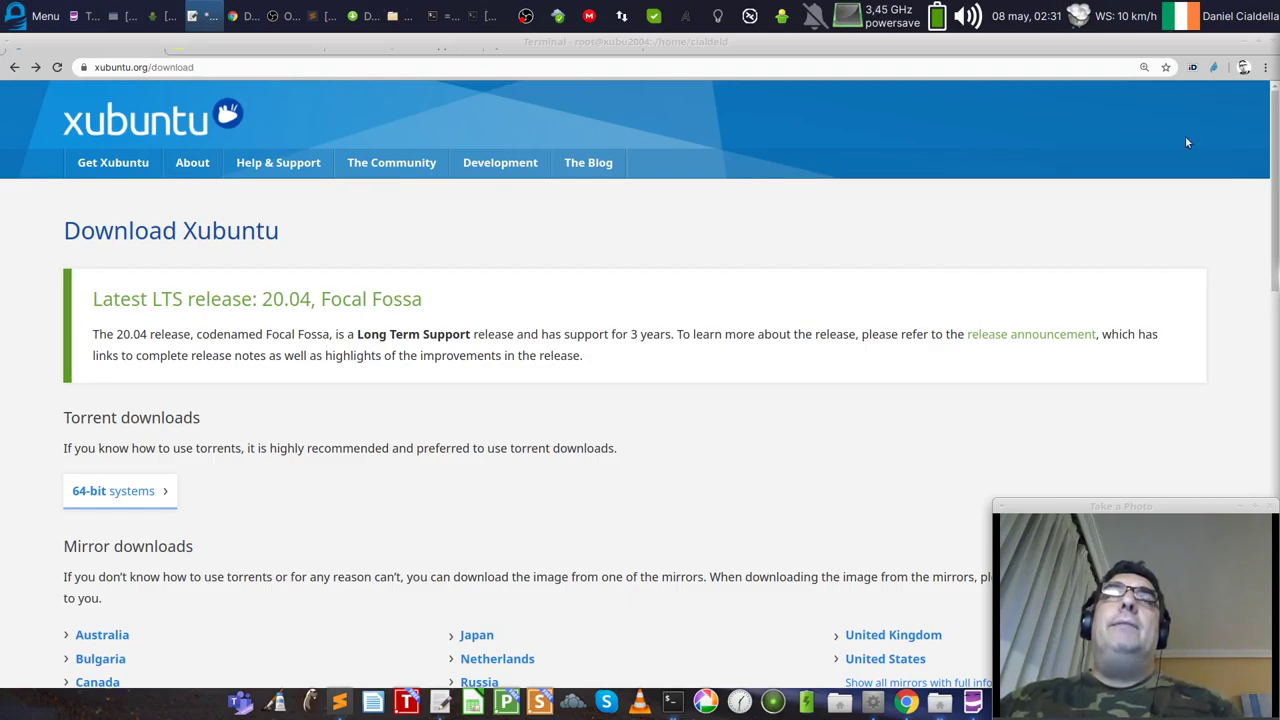
# Step: Launch Software & Updates from the applications menu and move its window up and left
pyautogui.click(17, 14)
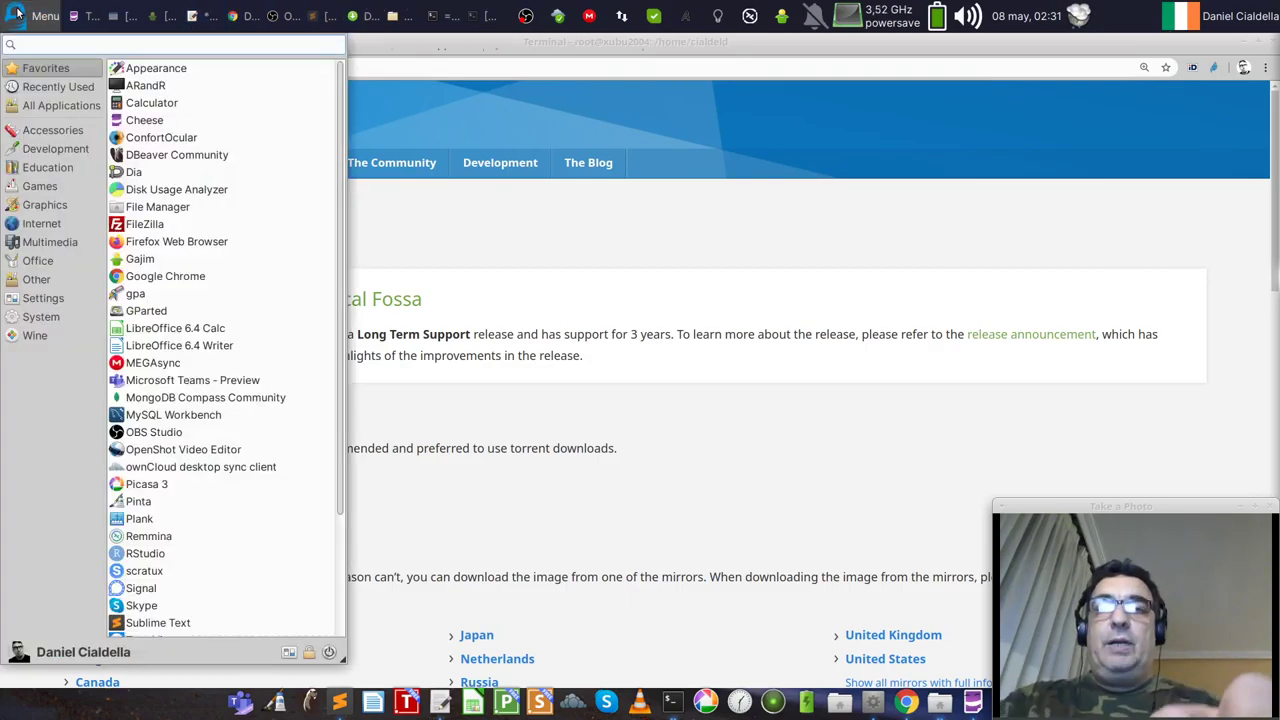
pyautogui.write('soft')
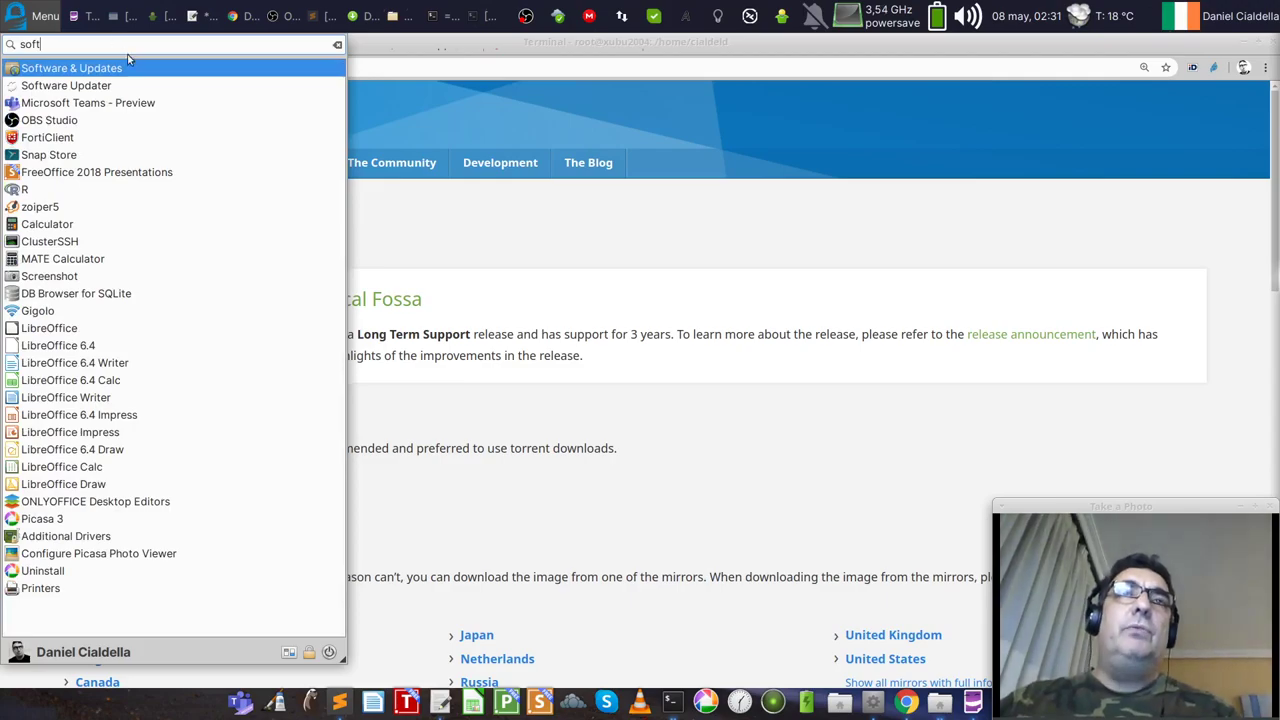
pyautogui.click(104, 74)
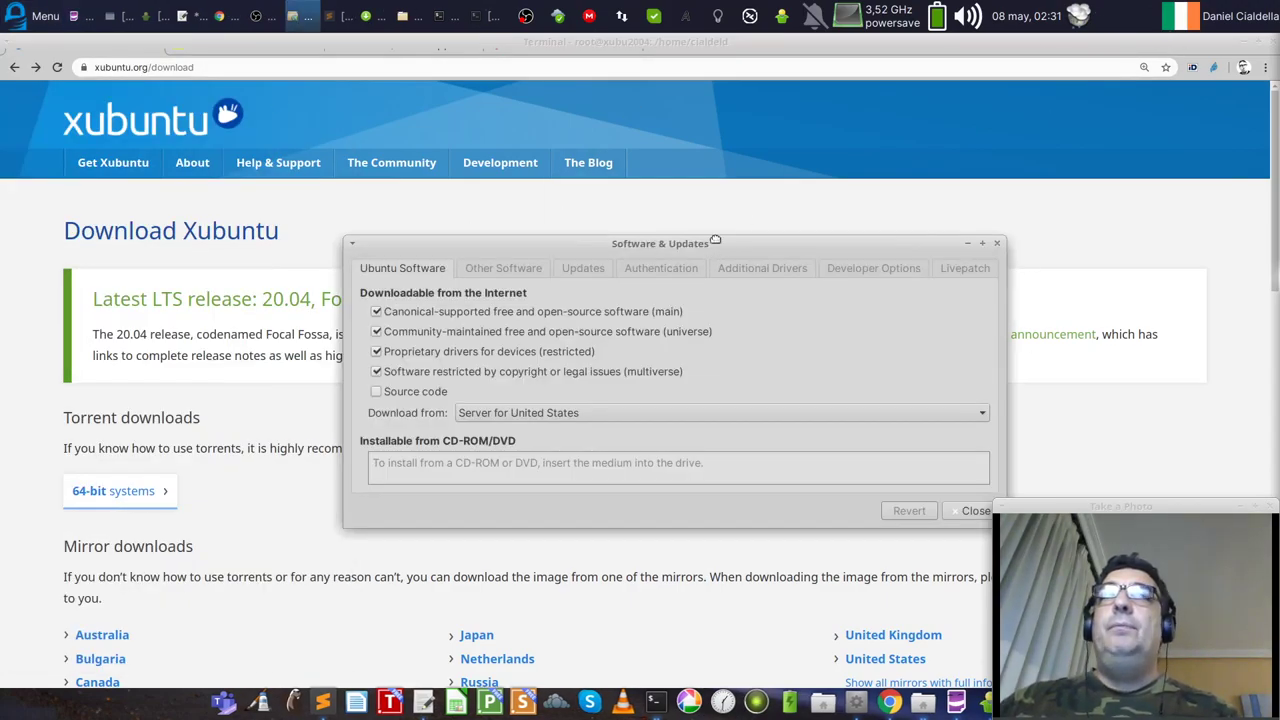
pyautogui.moveTo(715, 240); pyautogui.dragTo(622, 166)
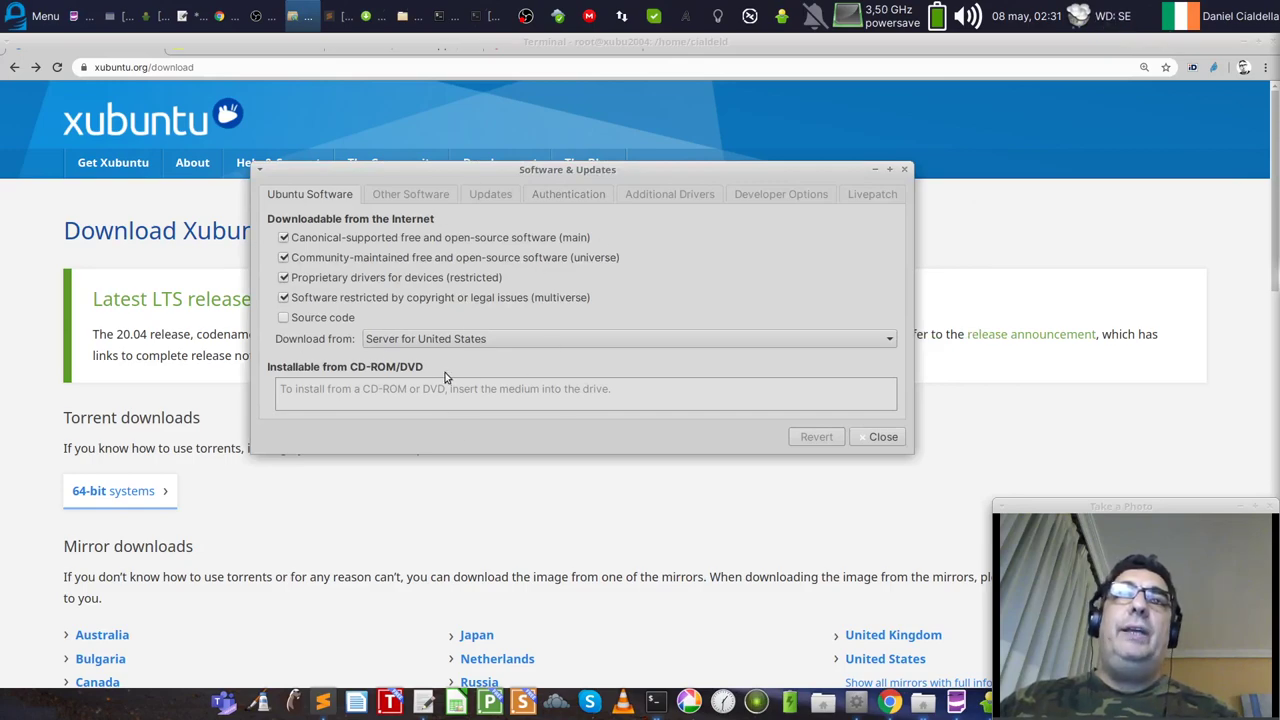
# Step: Set the download server to Main server, authenticating with the account password
pyautogui.click(440, 341)
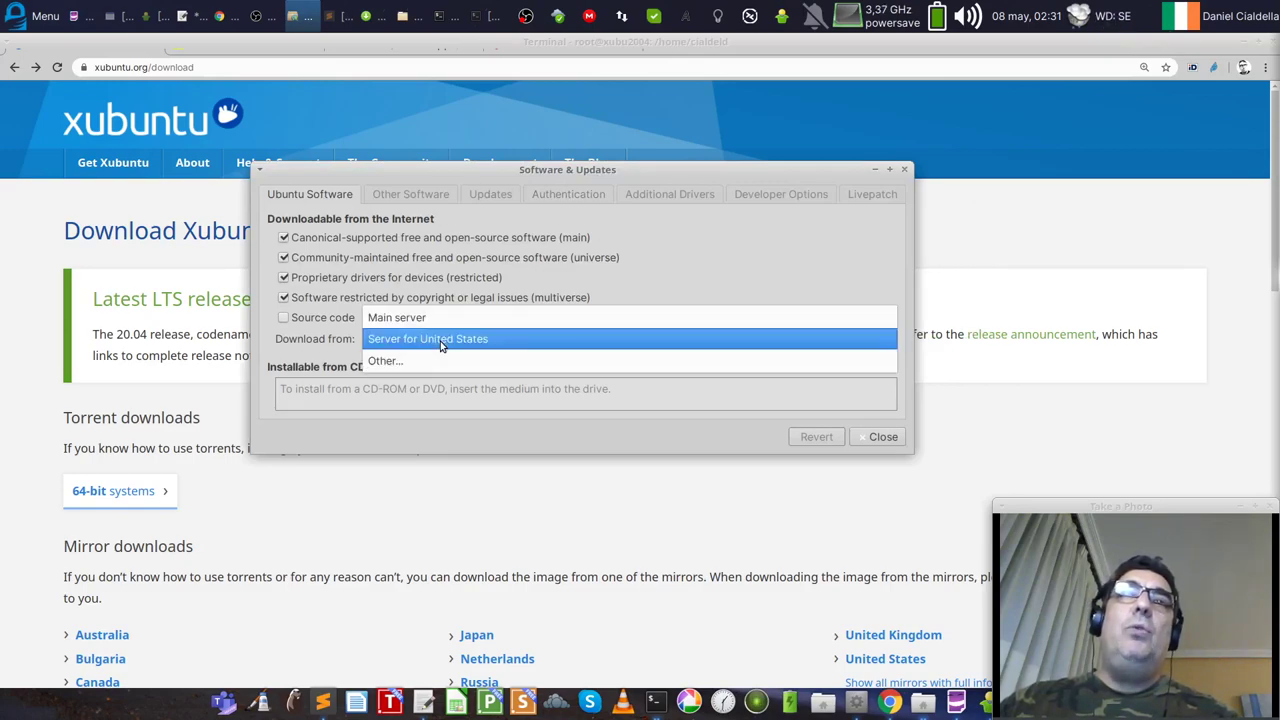
pyautogui.click(440, 341)
pyautogui.click(440, 341)
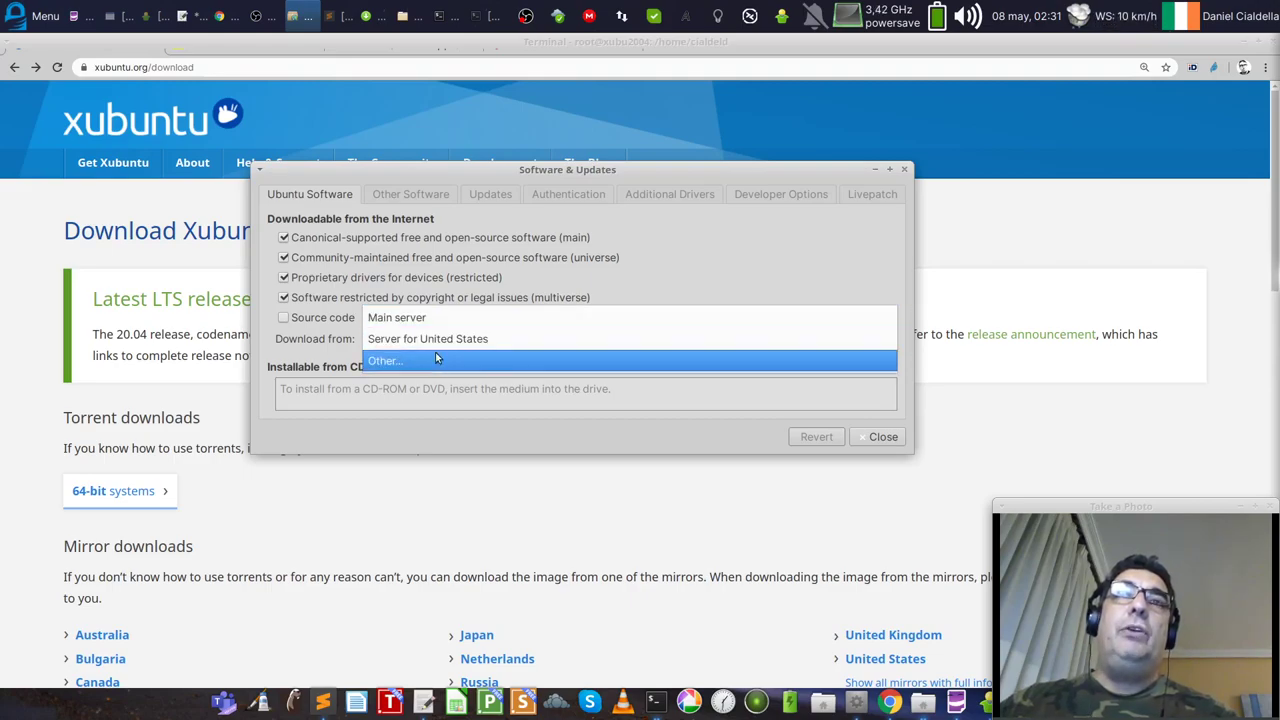
pyautogui.click(430, 317)
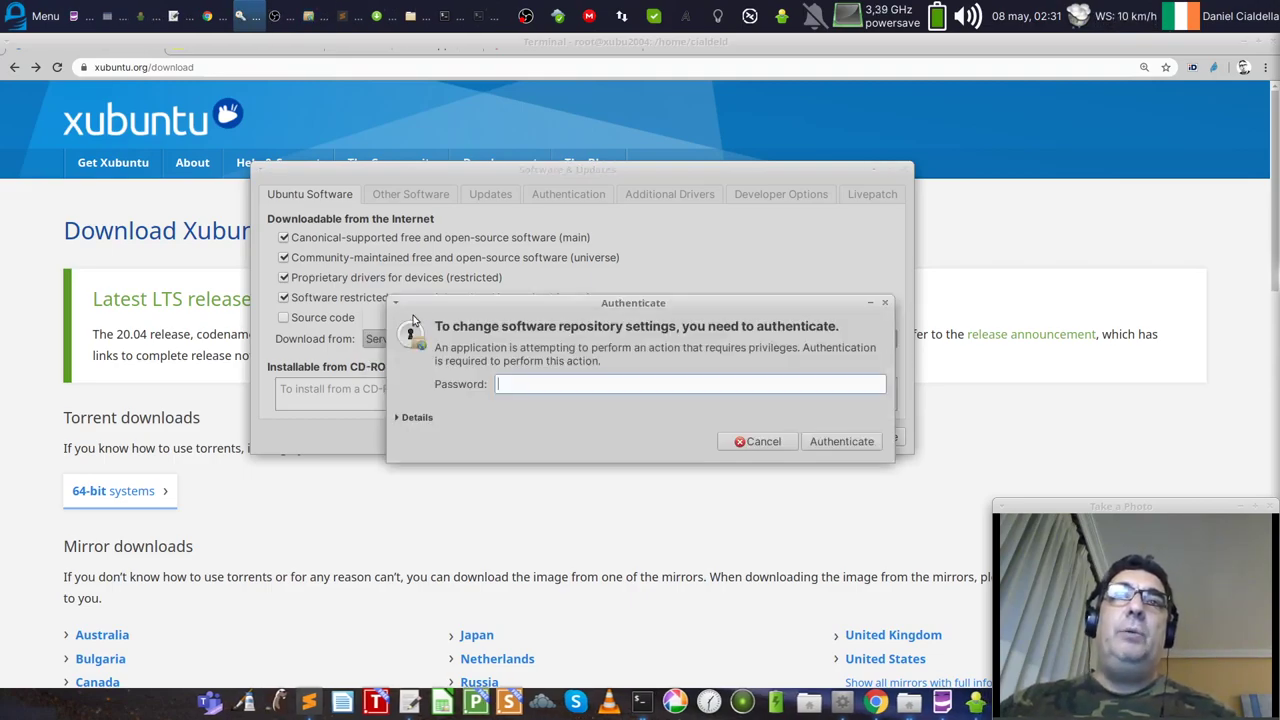
pyautogui.write('********')
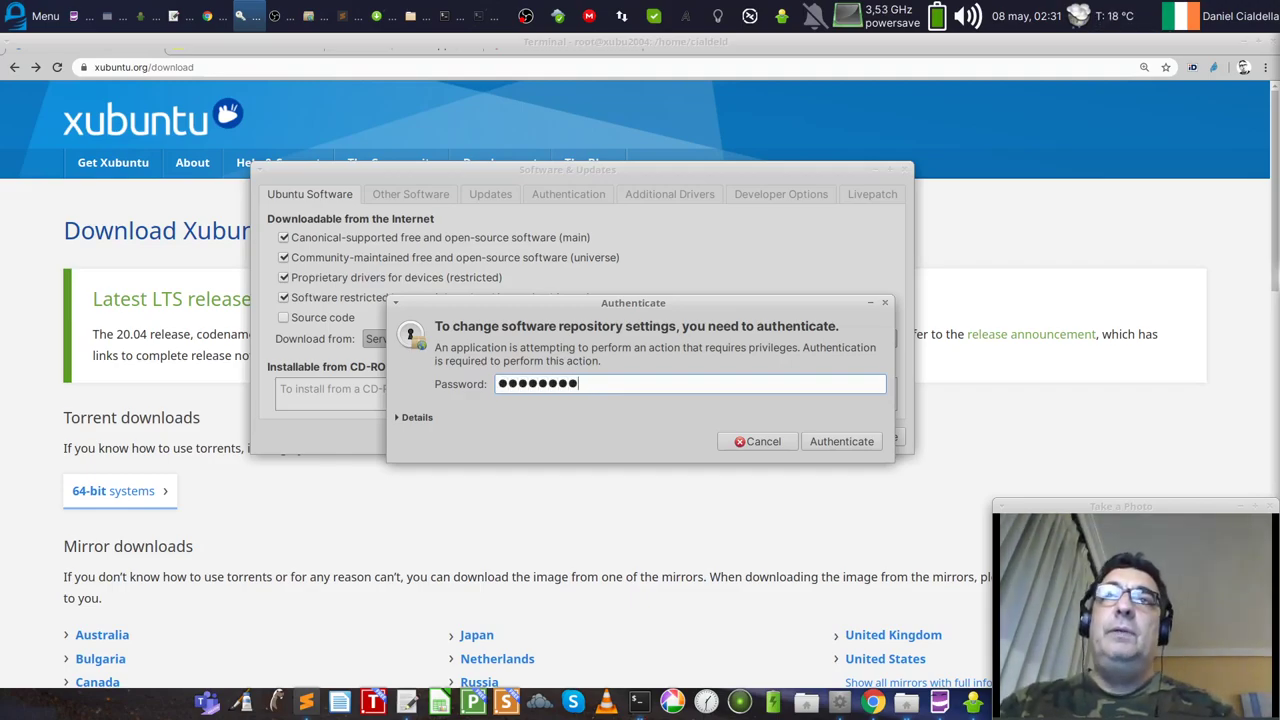
pyautogui.press('Return')
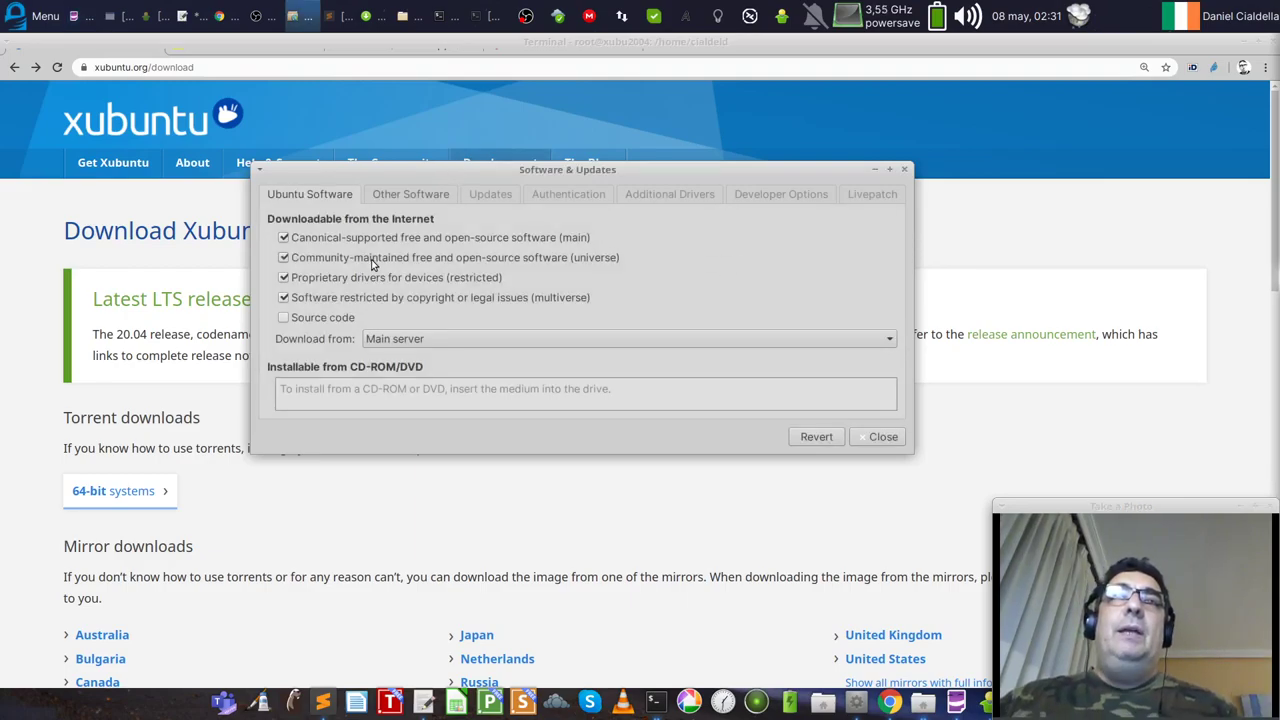
# Step: Browse Other Software entries: Google Chrome, Sublime Text, ownCloud, Microsoft Teams, SoftMaker, TeamViewer development
pyautogui.click(400, 195)
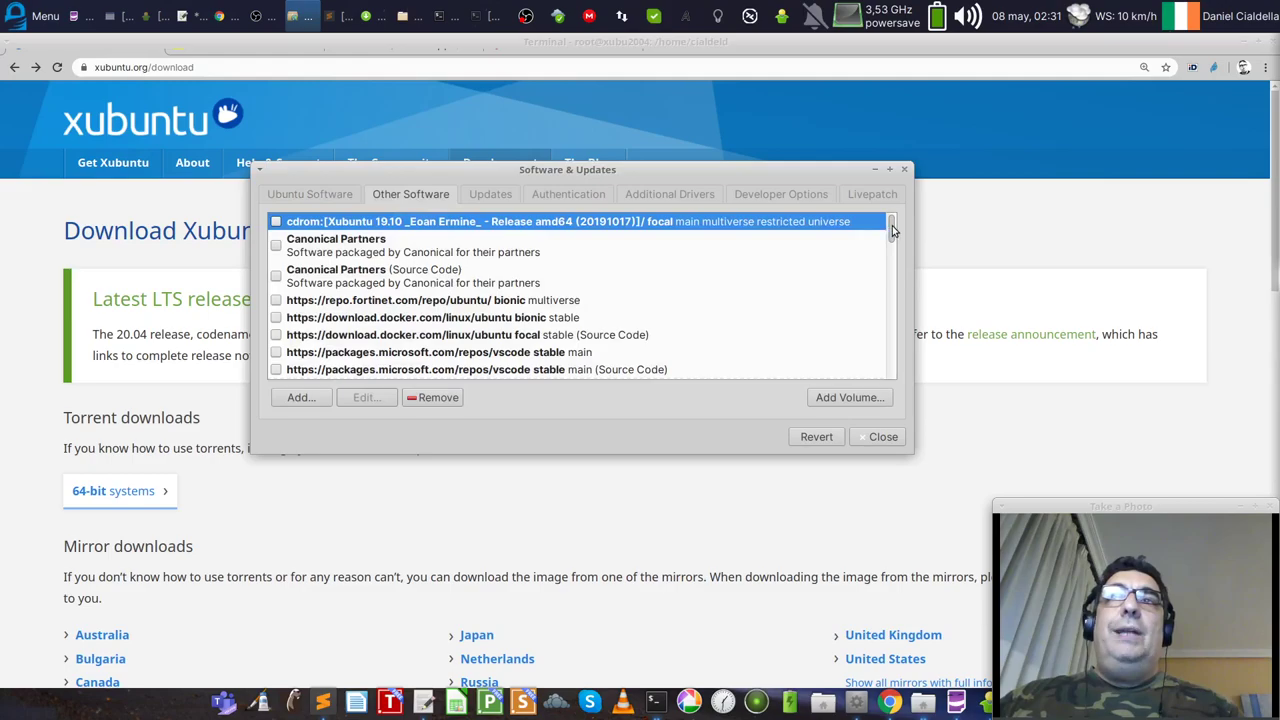
pyautogui.moveTo(892, 225); pyautogui.dragTo(902, 372)
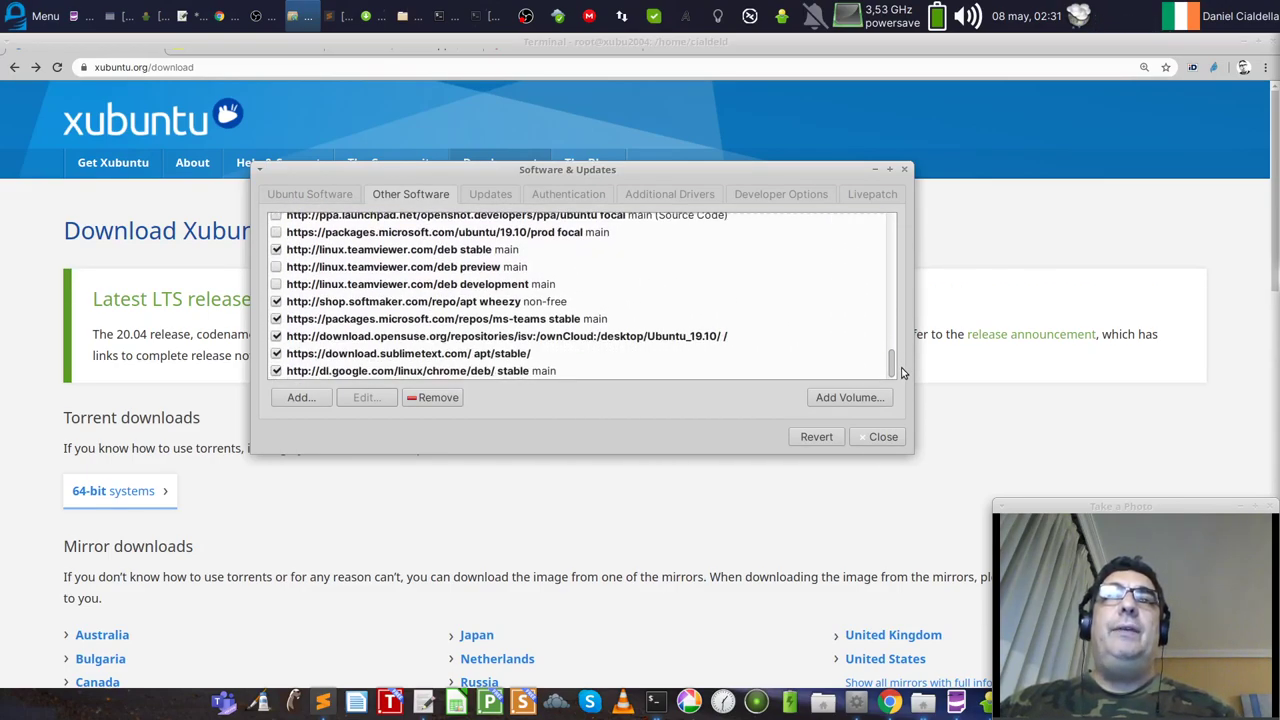
pyautogui.click(485, 371)
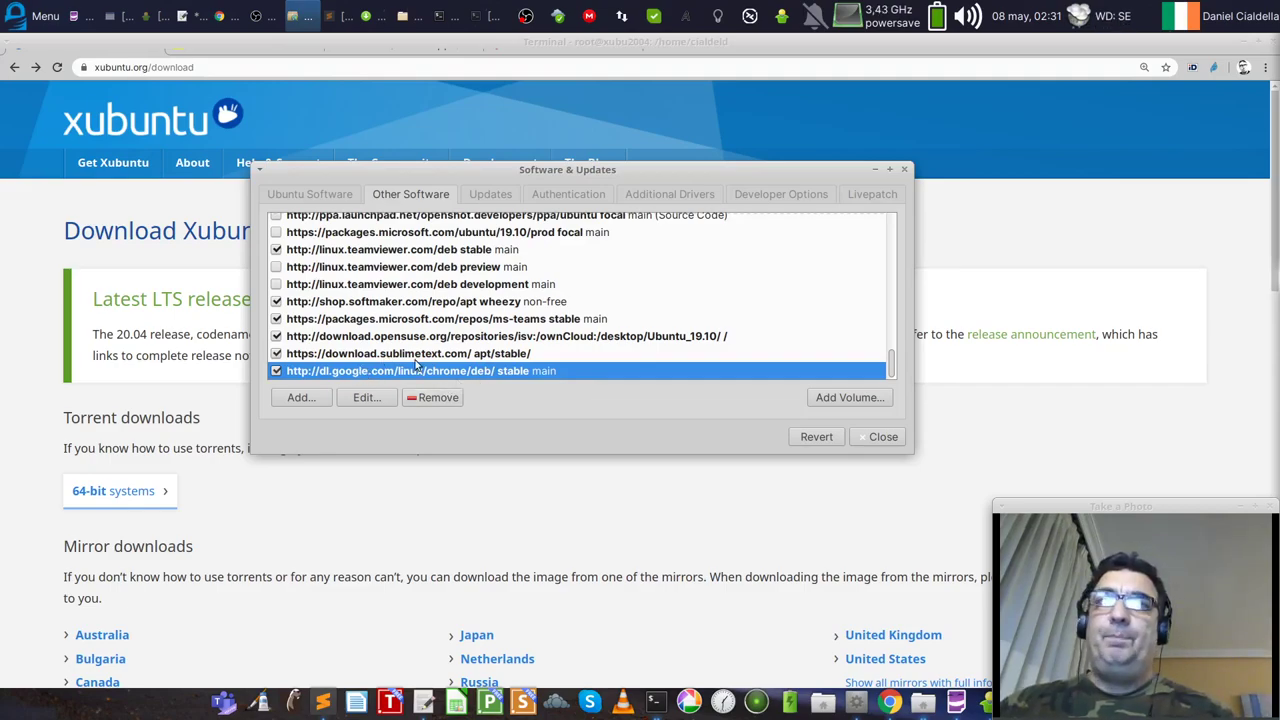
pyautogui.click(417, 360)
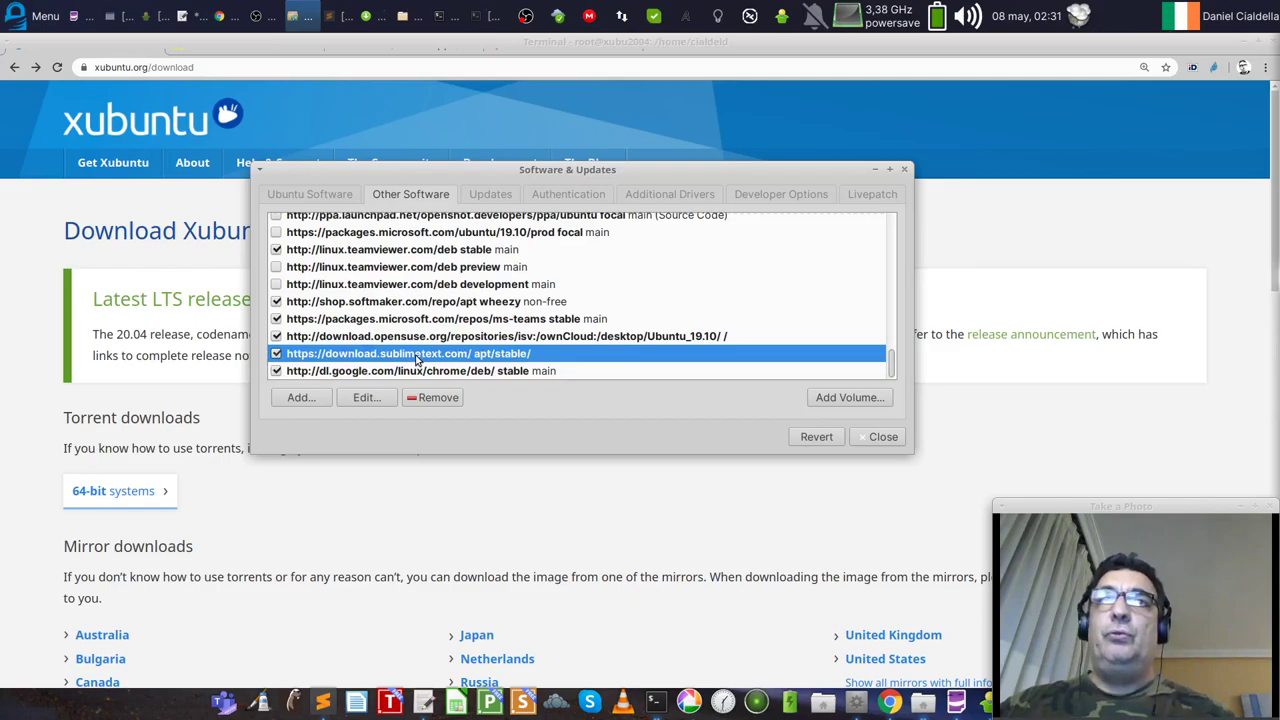
pyautogui.click(417, 340)
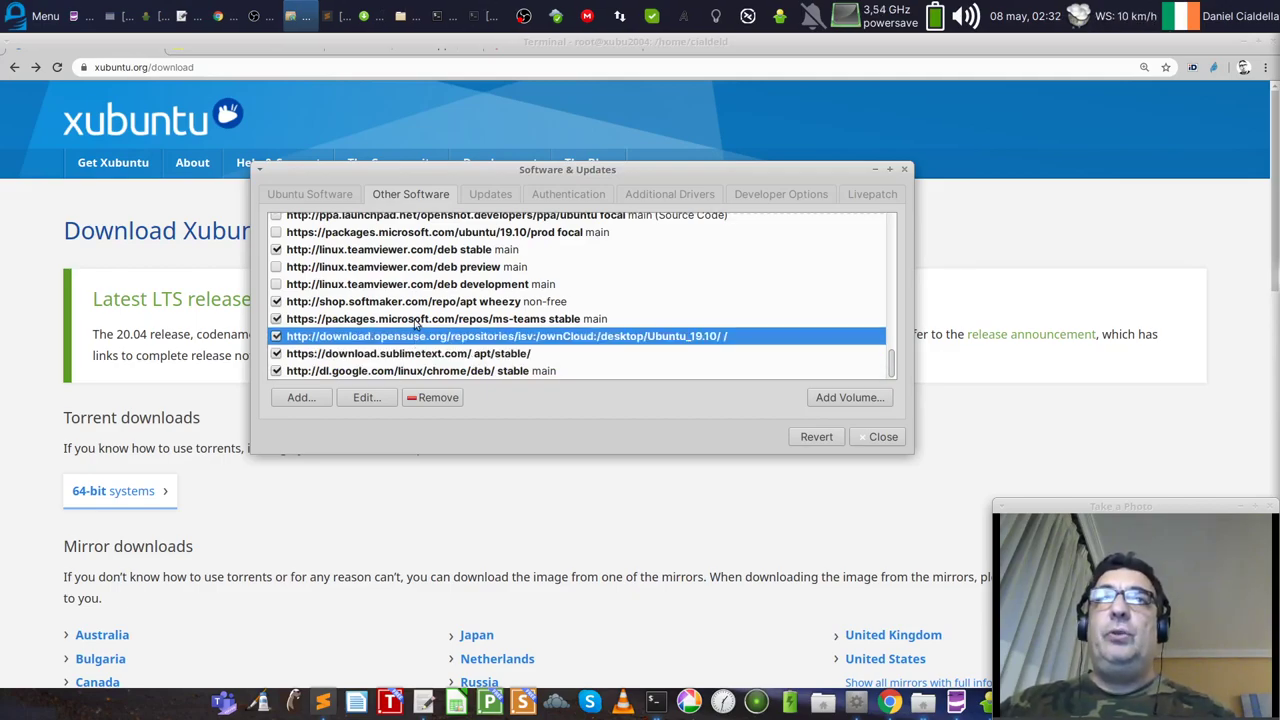
pyautogui.click(417, 320)
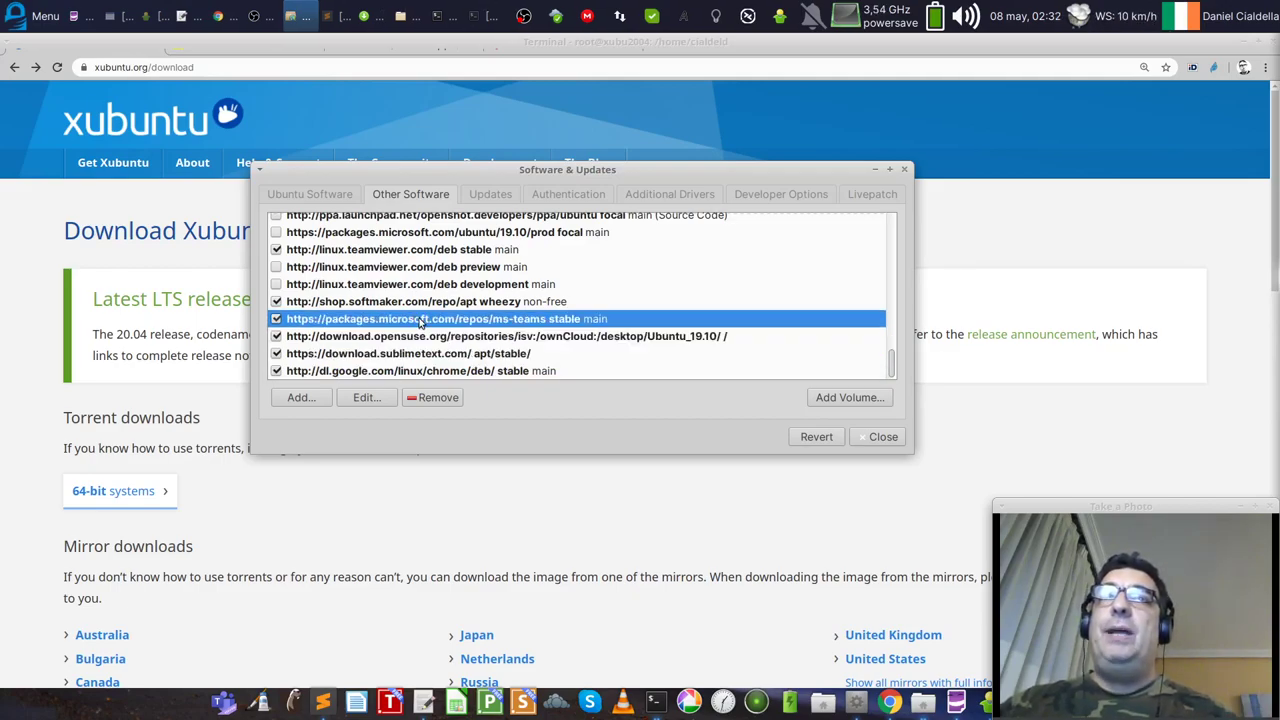
pyautogui.click(417, 302)
pyautogui.click(403, 285)
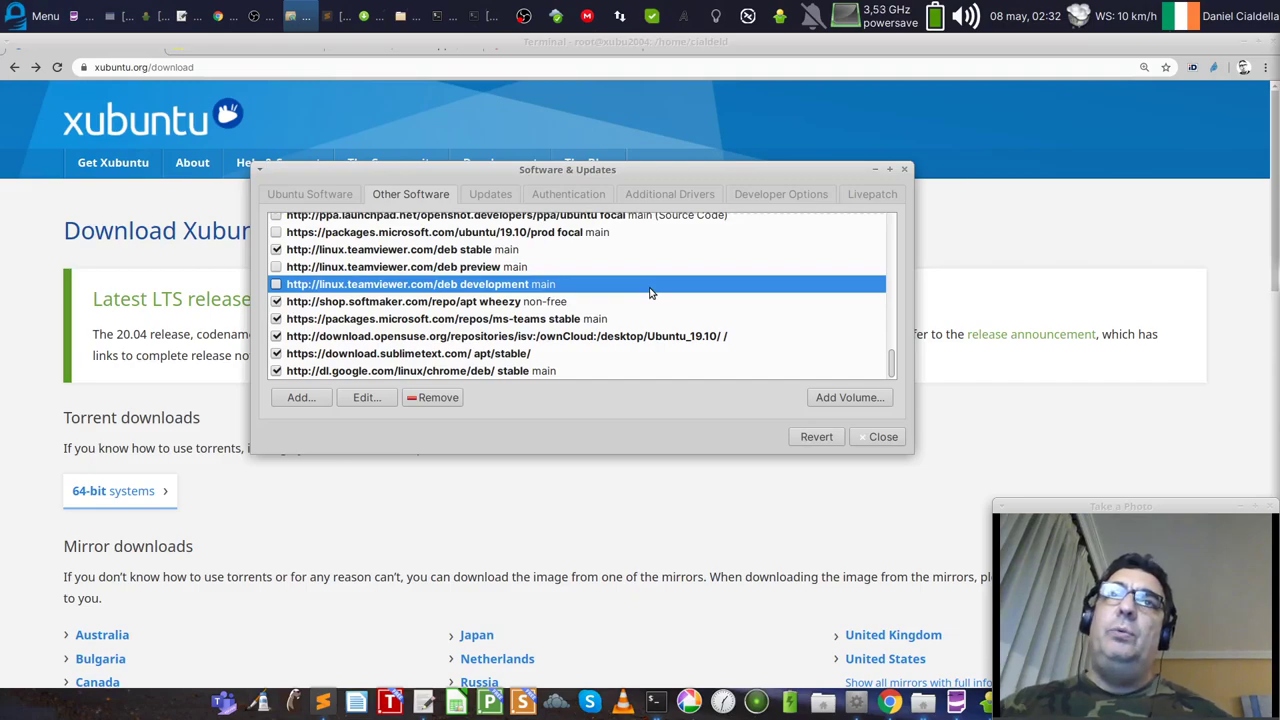
# Step: Review the Microsoft 19.10, TeamViewer stable and dbeaver-ce entries, then show the Updates settings
pyautogui.click(413, 356)
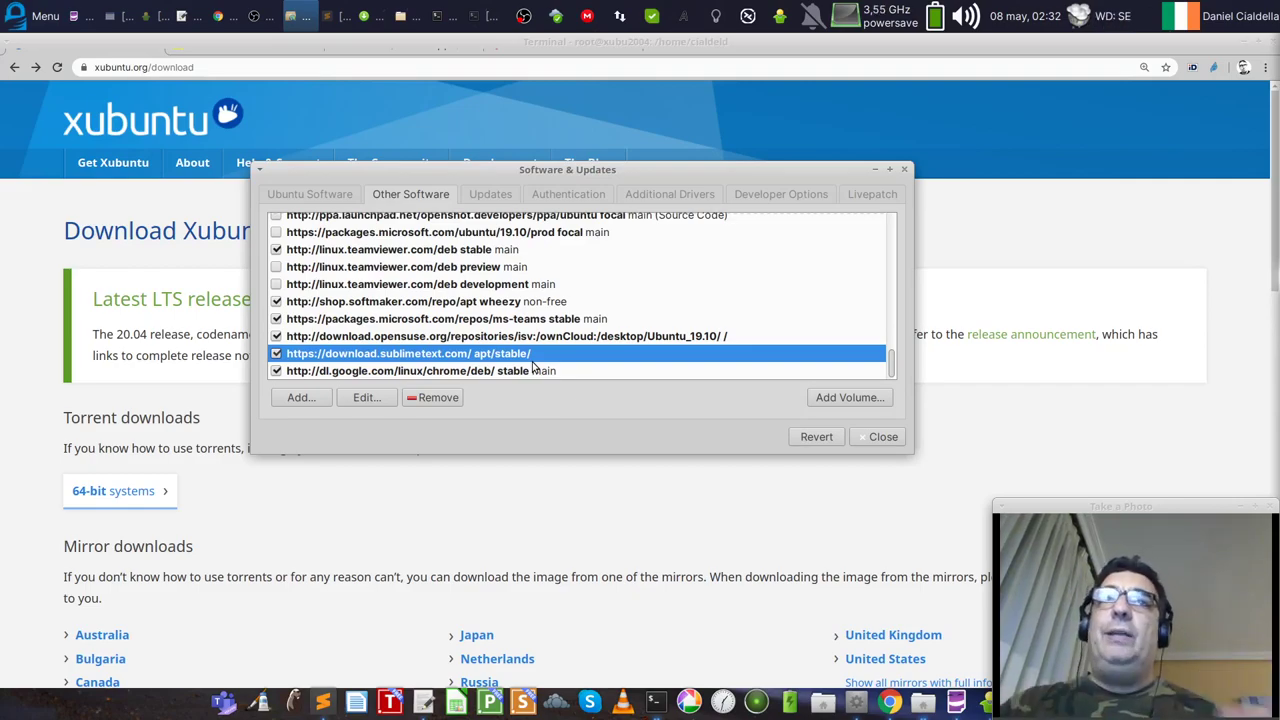
pyautogui.click(502, 372)
pyautogui.click(408, 236)
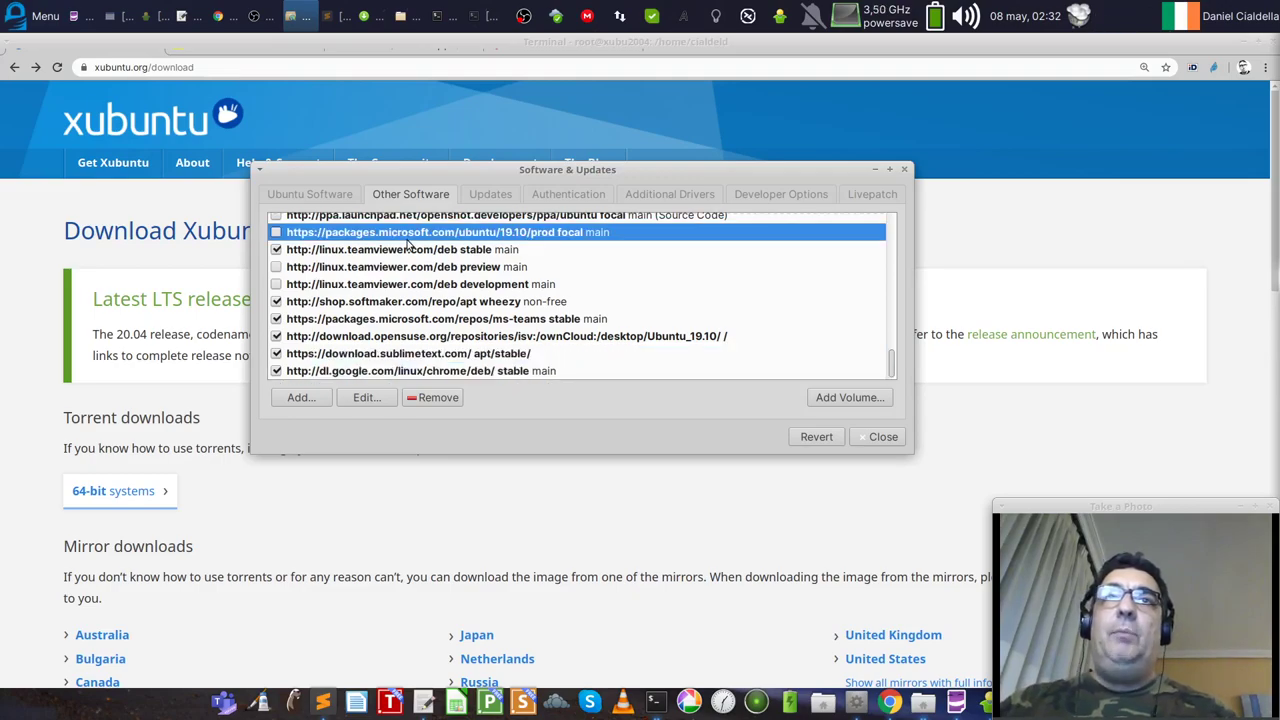
pyautogui.click(408, 250)
pyautogui.scroll(2, 588, 311)
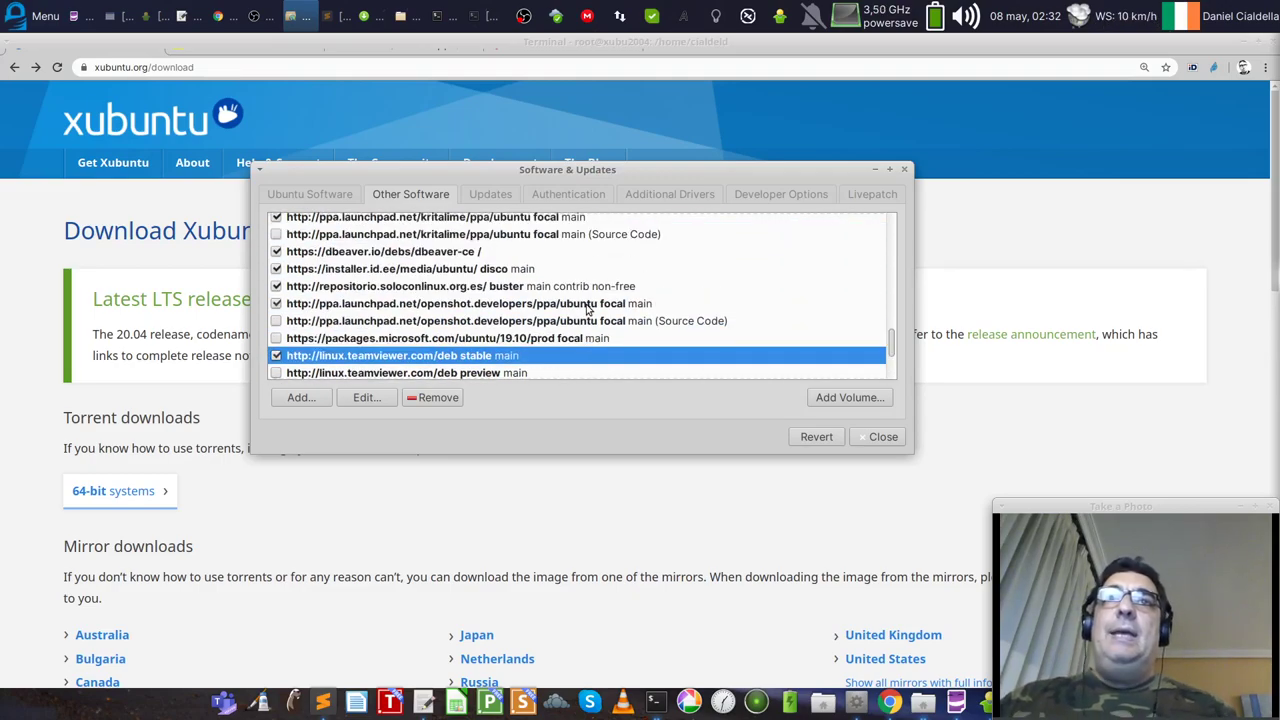
pyautogui.click(390, 256)
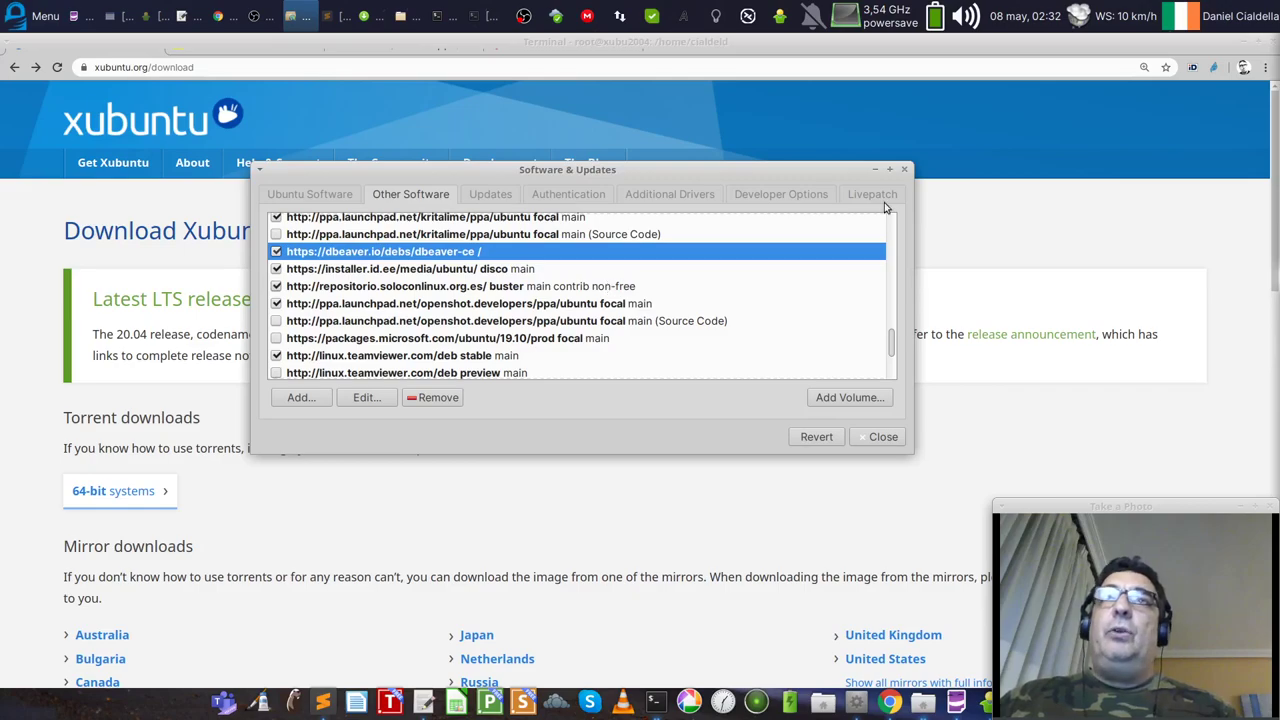
pyautogui.click(489, 197)
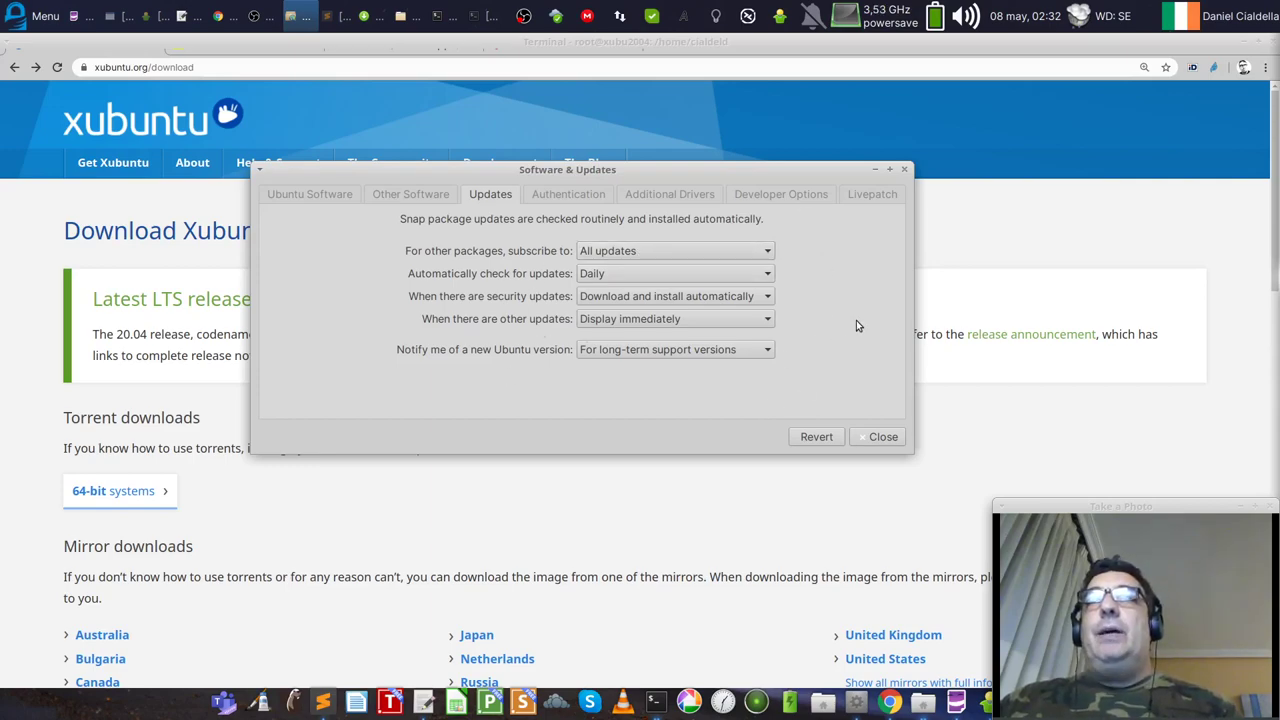
# Step: Keep new-version notifications at 'For long-term support versions' and view the trusted provider keys
pyautogui.click(674, 354)
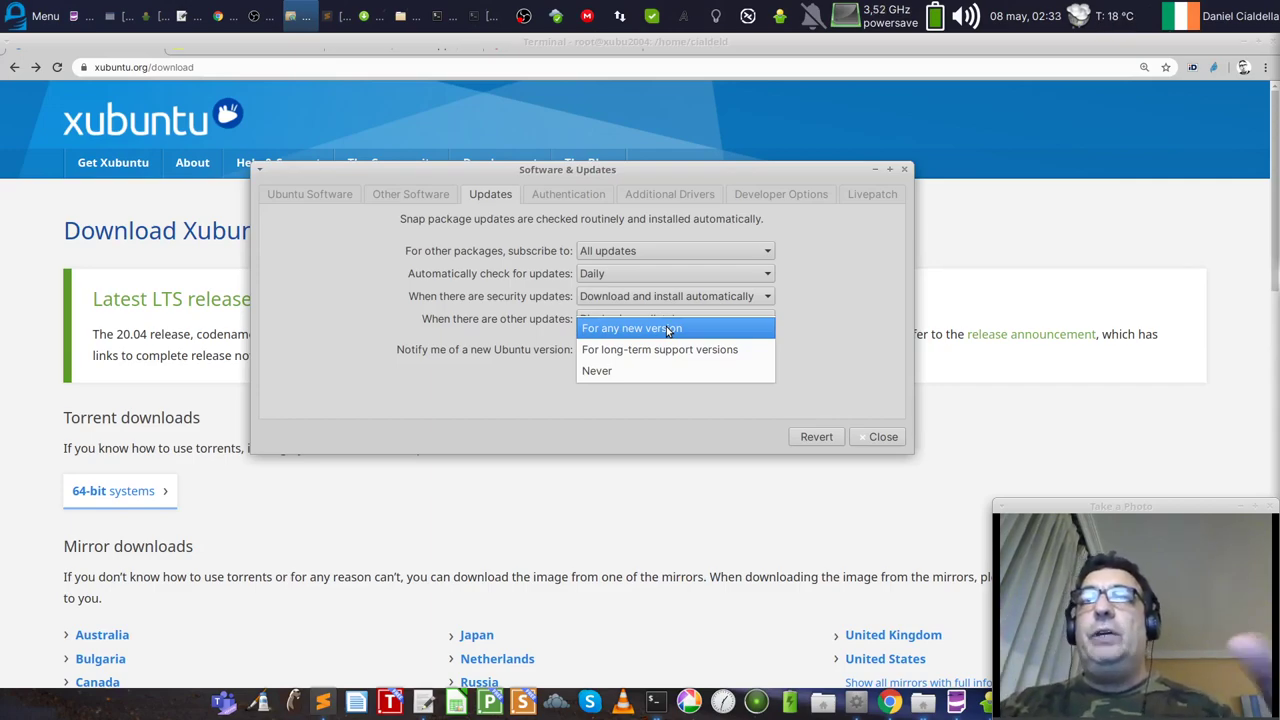
pyautogui.click(662, 346)
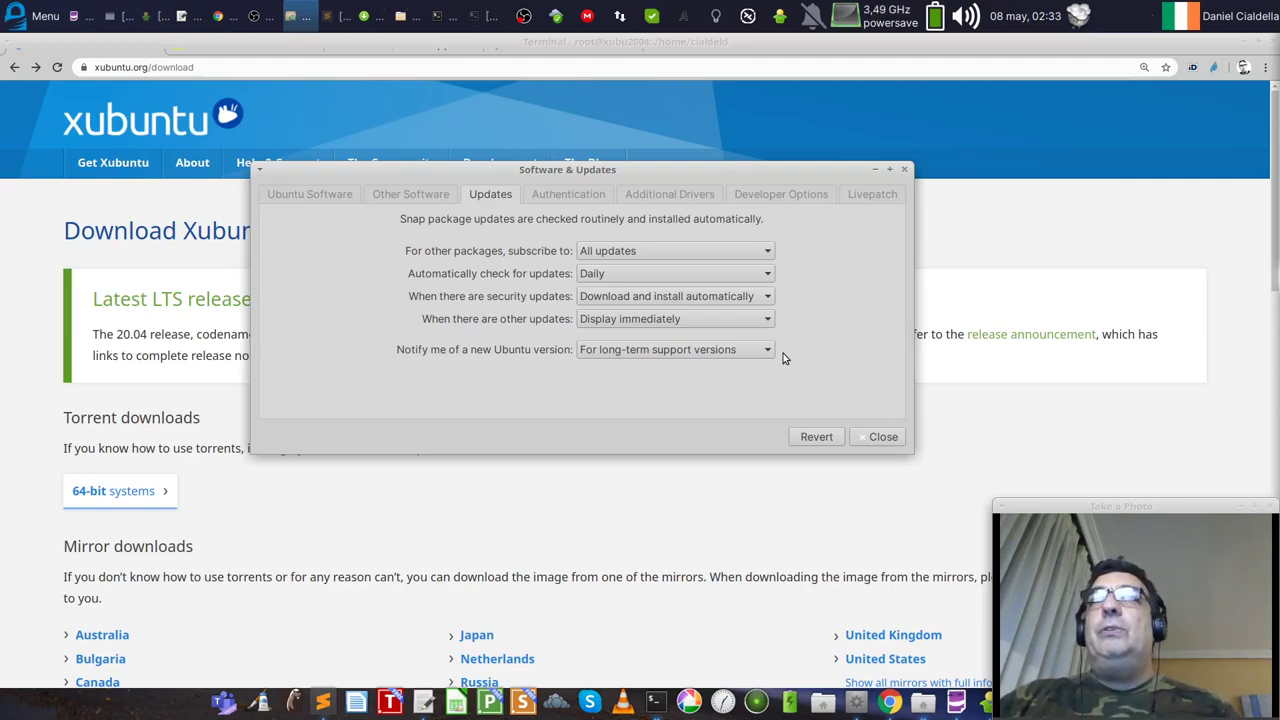
pyautogui.click(588, 196)
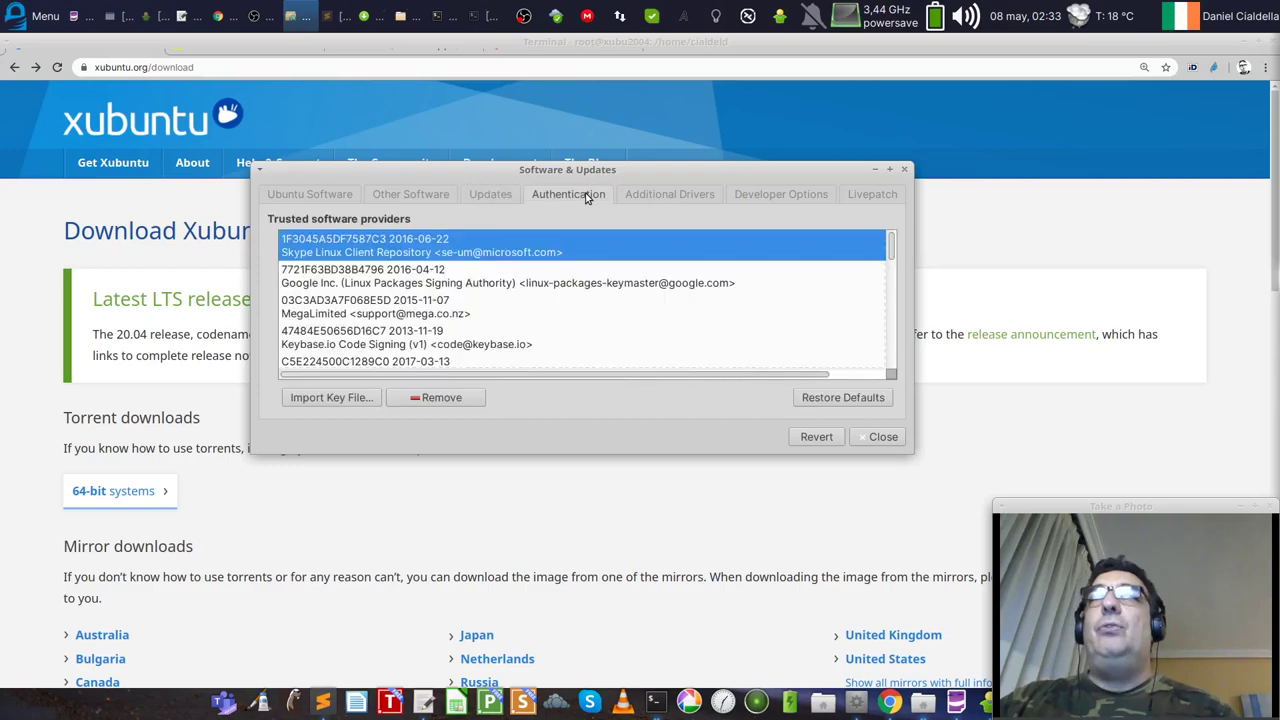
# Step: Show Additional Drivers, where the Quadro M1200 uses the nvidia-driver-435 metapackage
pyautogui.click(690, 196)
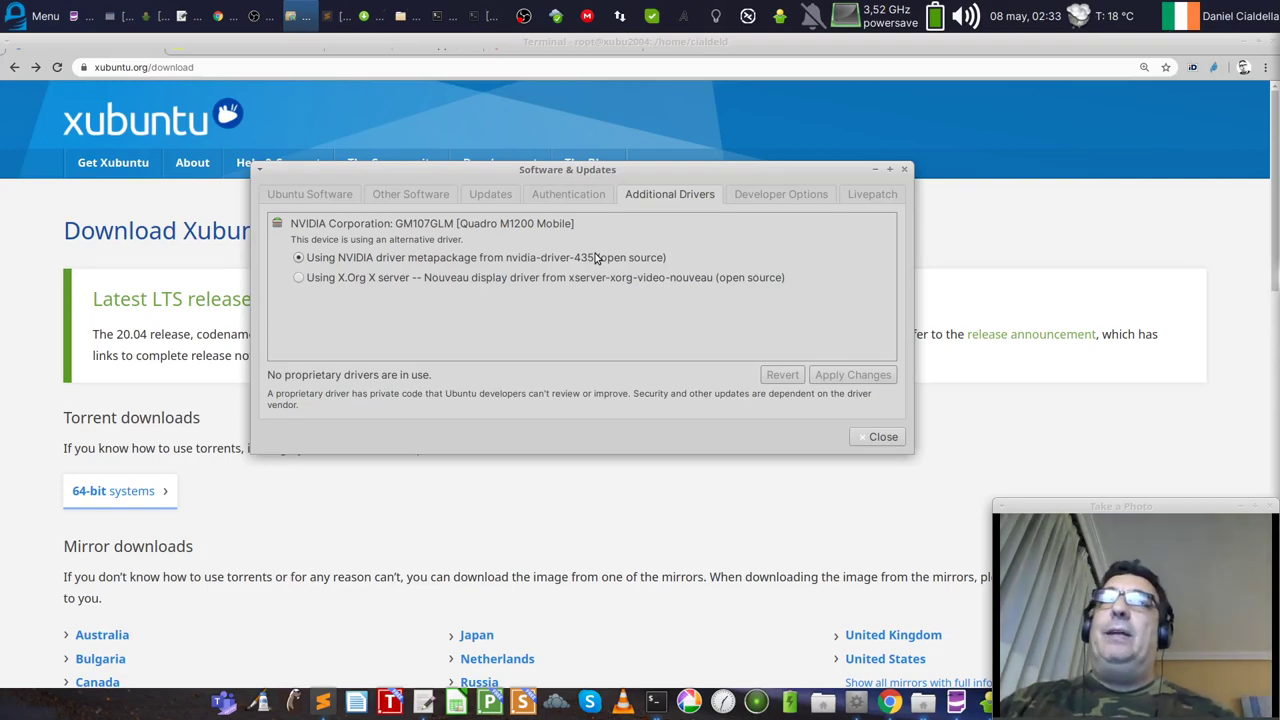
# Step: Close Software & Updates and reload the out-of-date software information
pyautogui.click(868, 443)
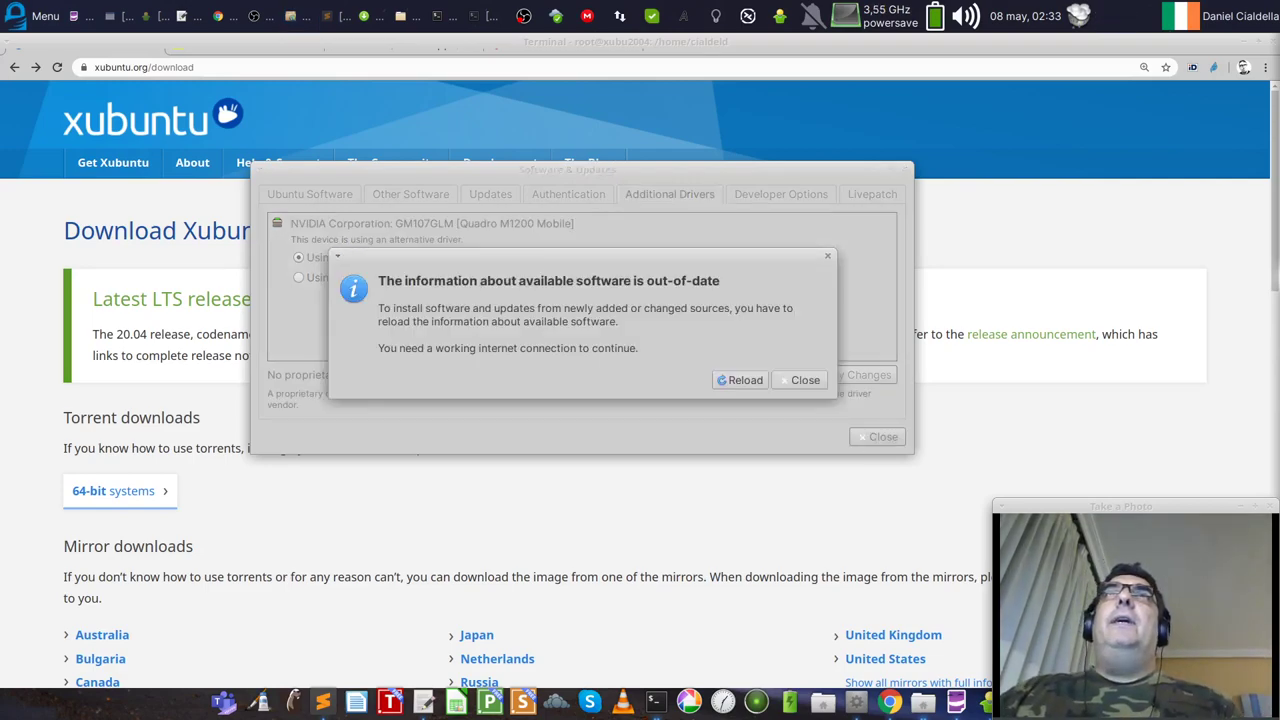
pyautogui.click(740, 380)
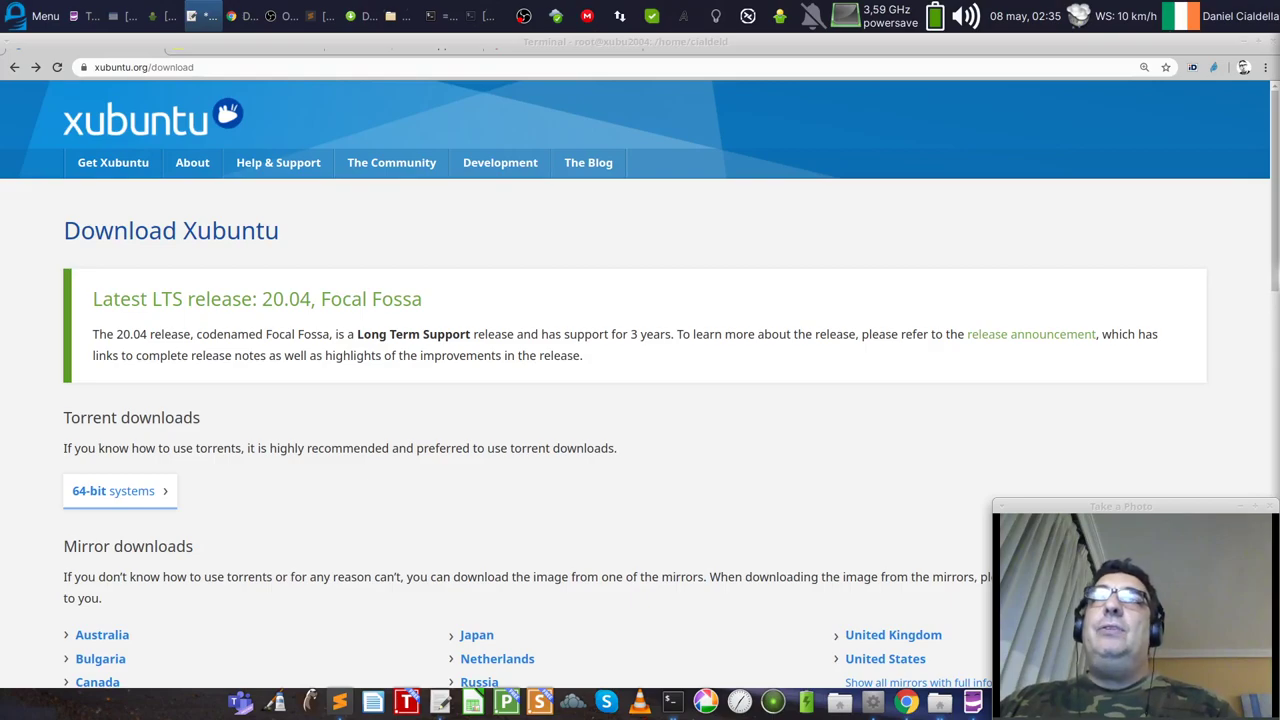
# Step: Restore Chrome from full screen to a smaller window over the desktop
pyautogui.doubleClick(1180, 50)
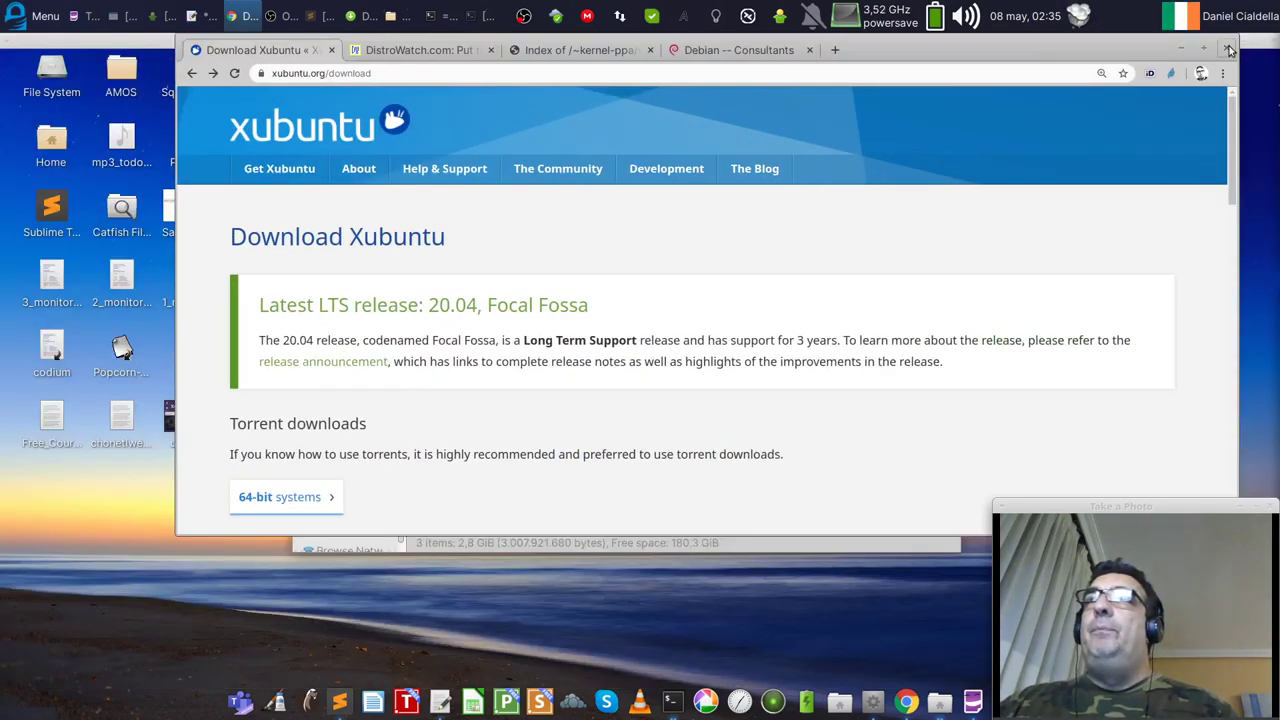
# Step: Switch to the DistroWatch.com tab with Chrome maximised again
pyautogui.click(430, 50)
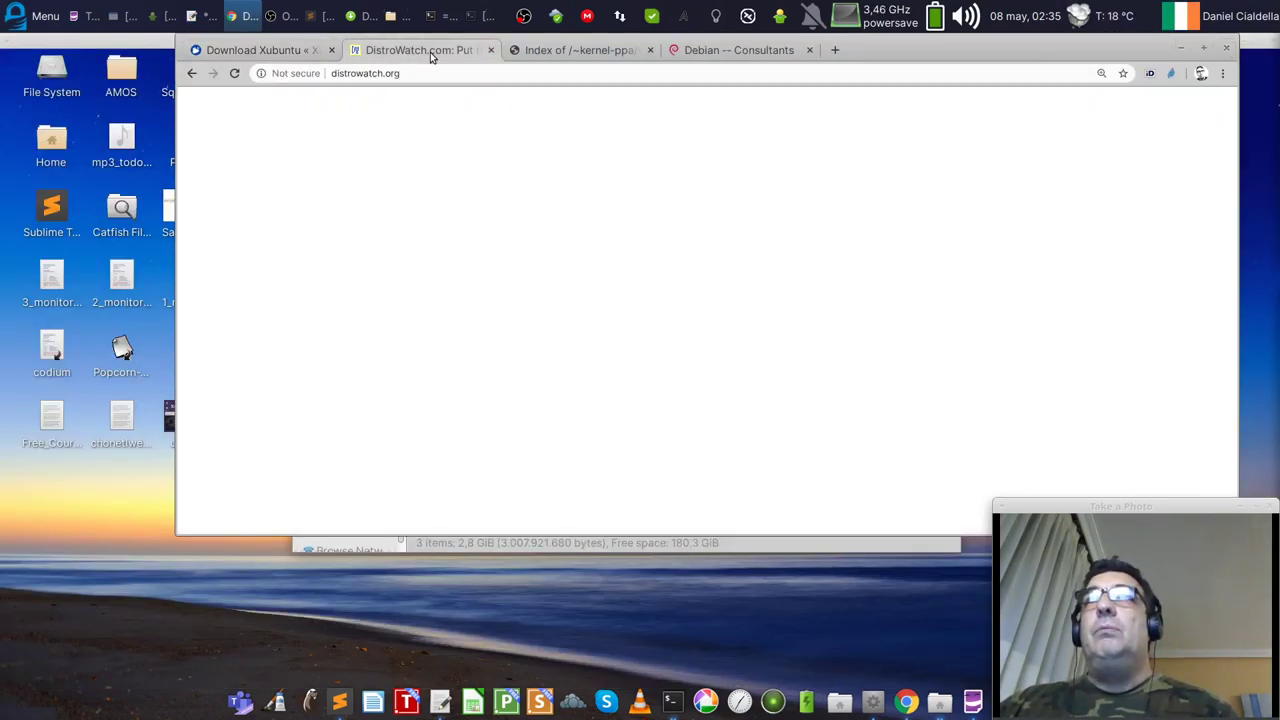
pyautogui.click(1204, 48)
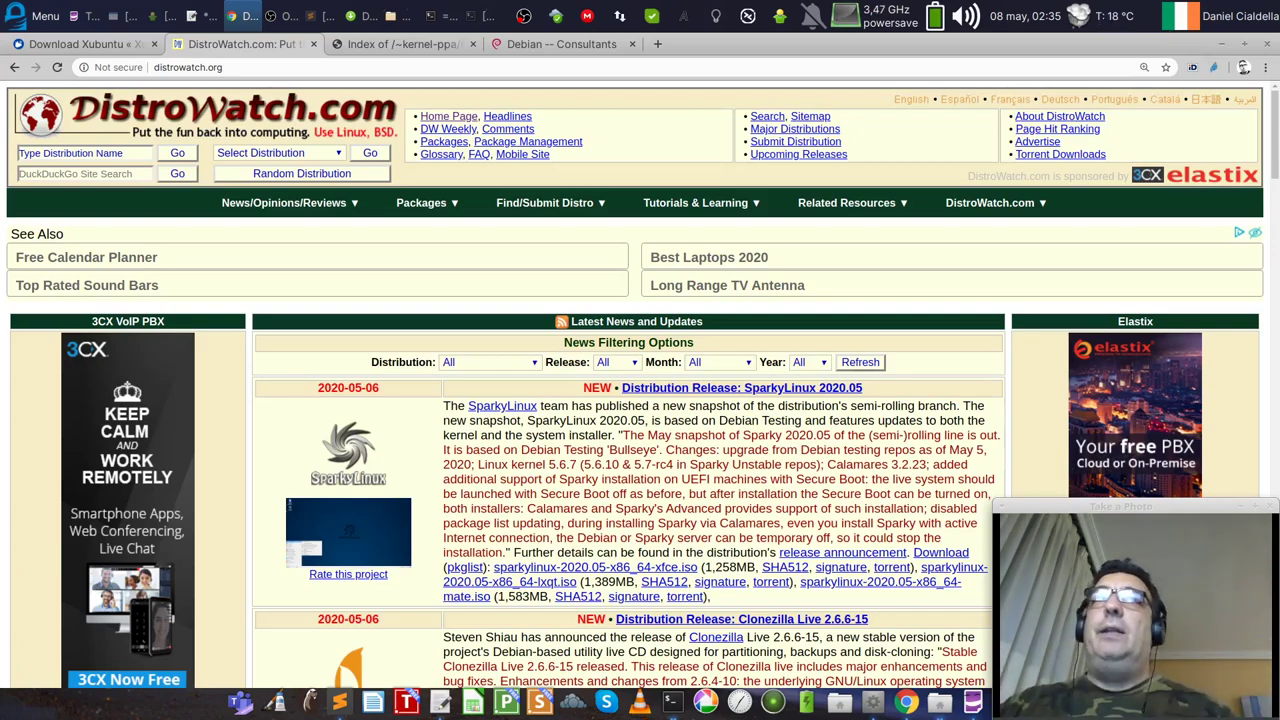
pyautogui.click(170, 67)
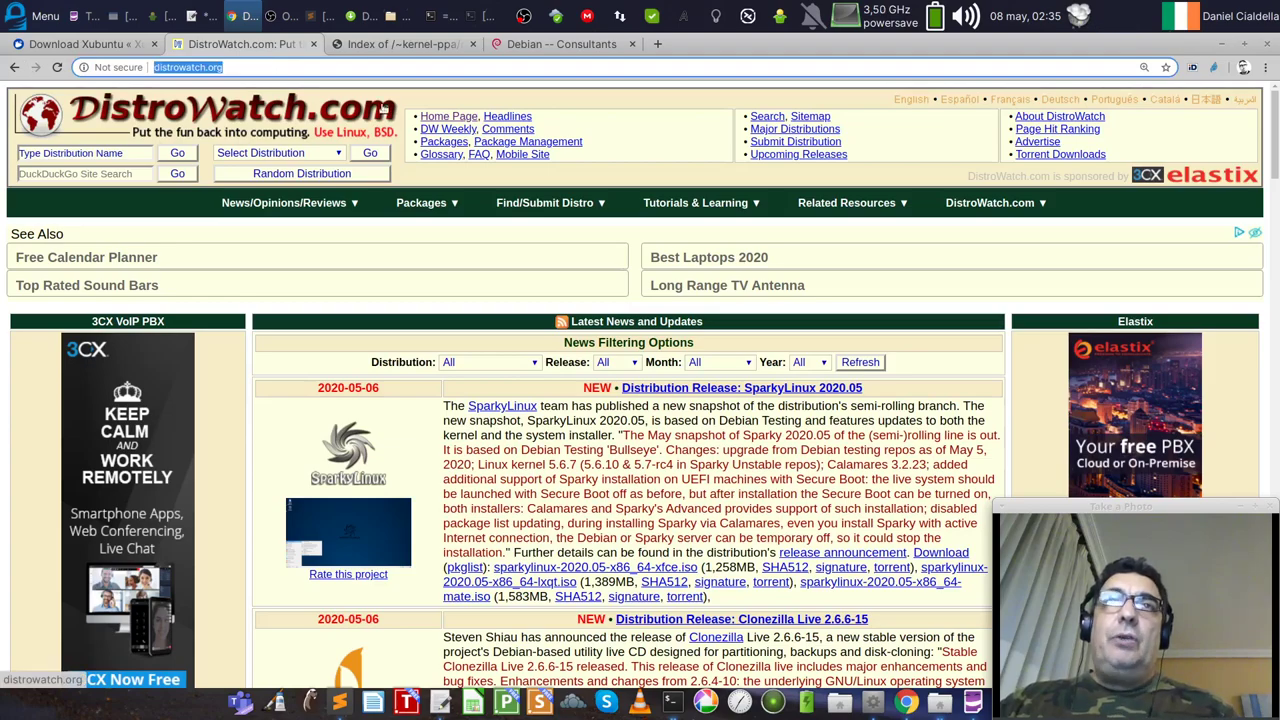
pyautogui.click(243, 67)
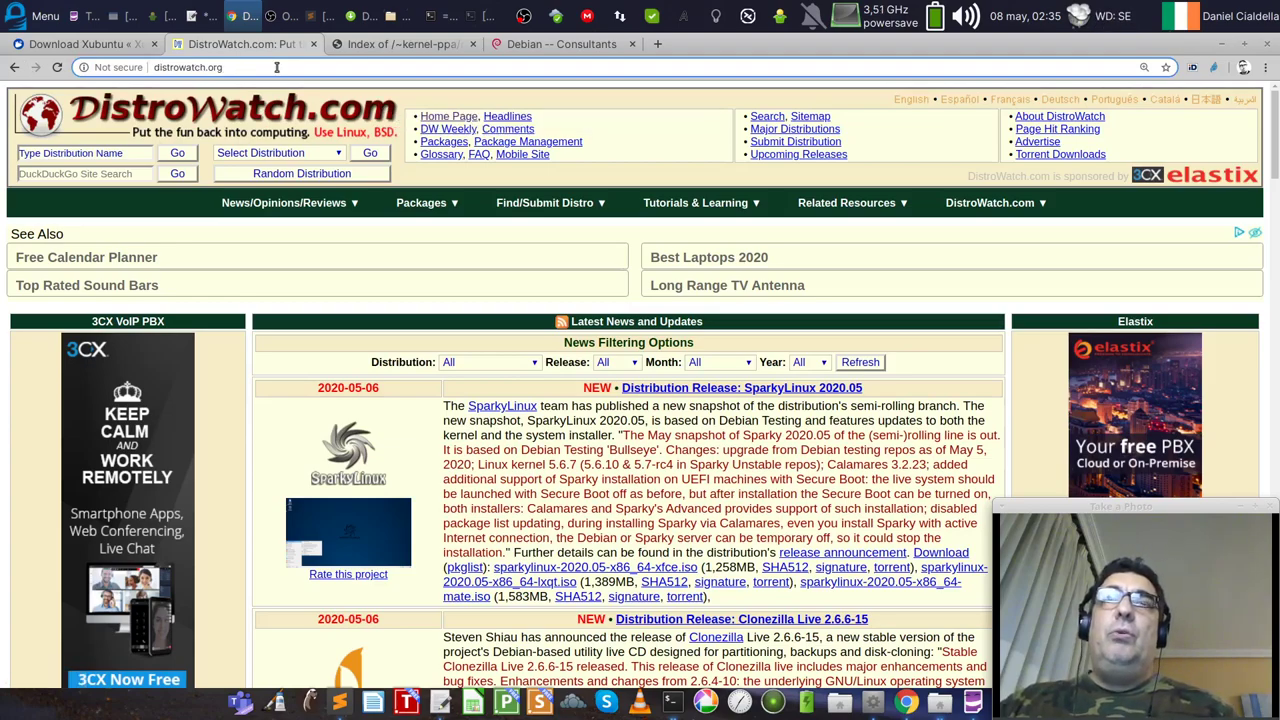
# Step: Scroll through the DistroWatch home page and return to the top, headed by SparkyLinux 2020.05
pyautogui.scroll(-5, 1085, 337)
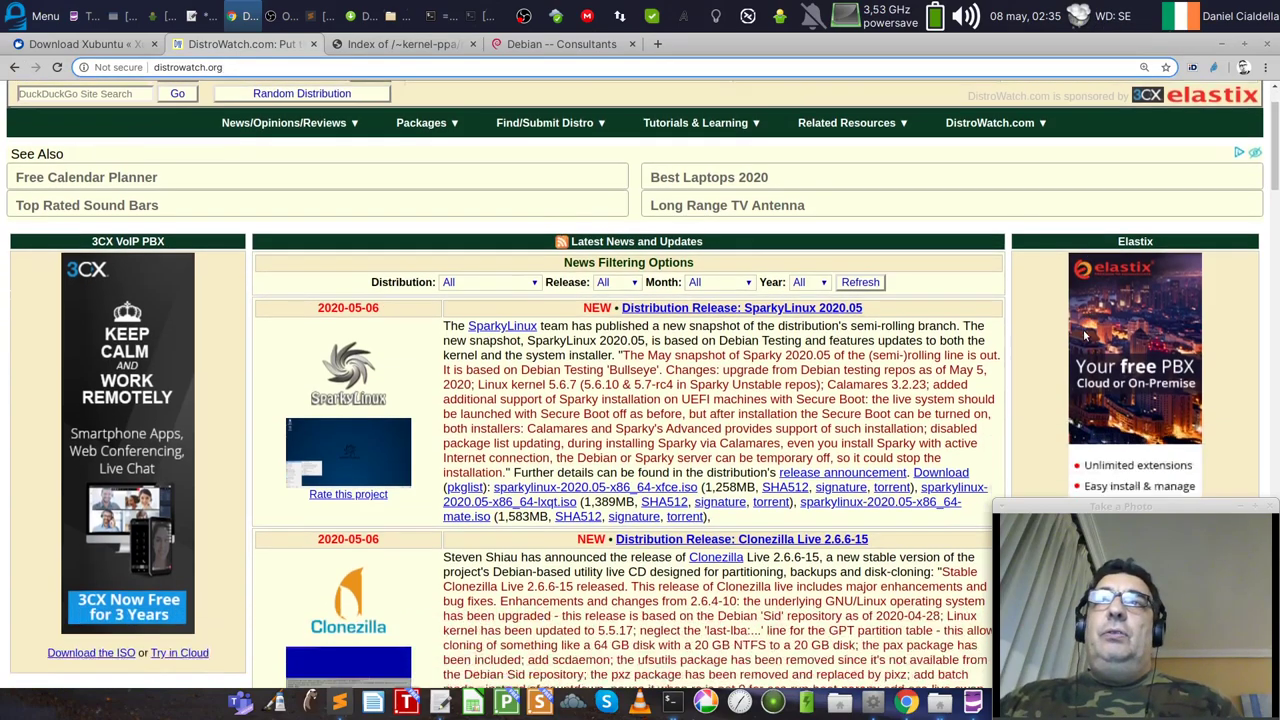
pyautogui.scroll(-9, 1085, 337)
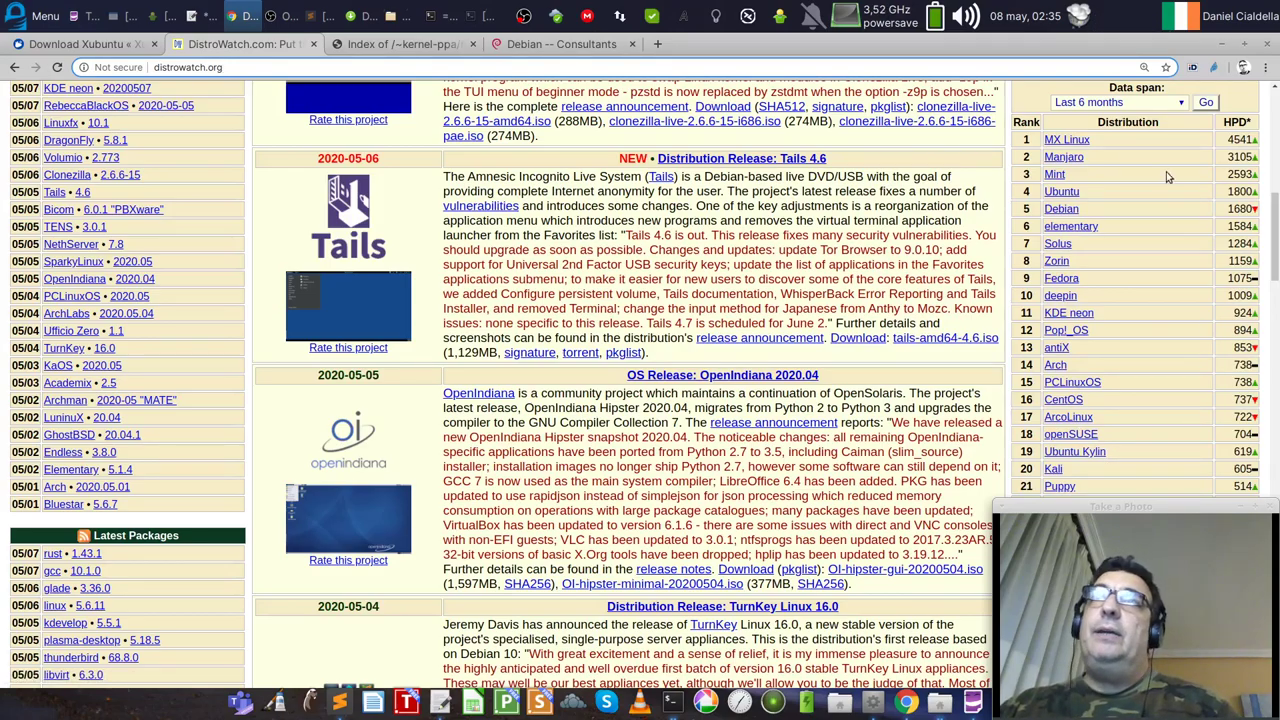
pyautogui.scroll(-3, 1077, 402)
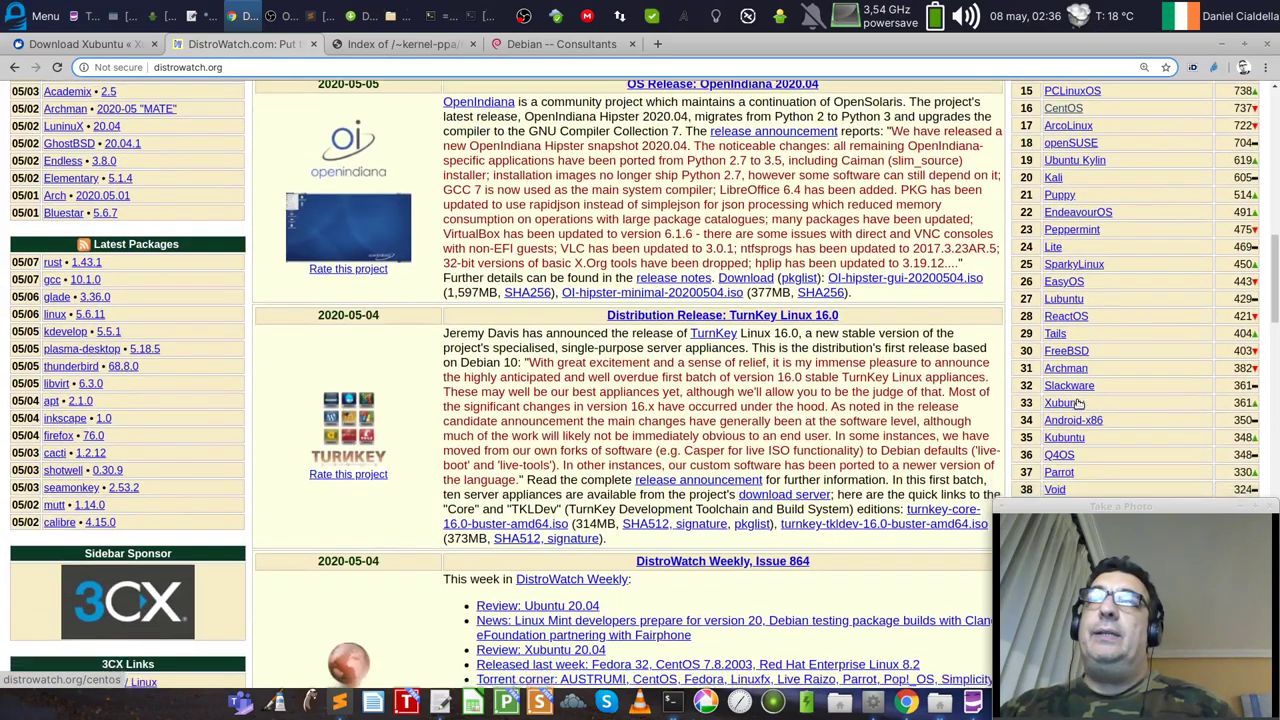
pyautogui.scroll(-15, 1077, 402)
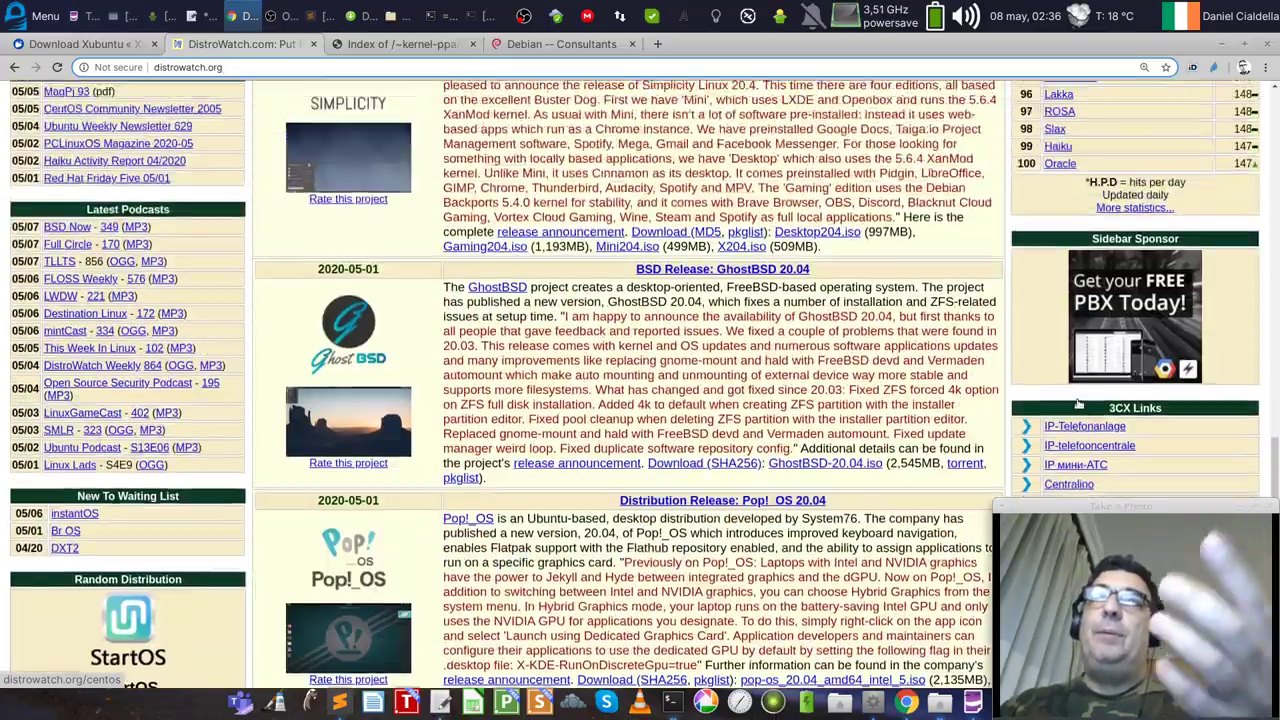
pyautogui.scroll(1, 1078, 403)
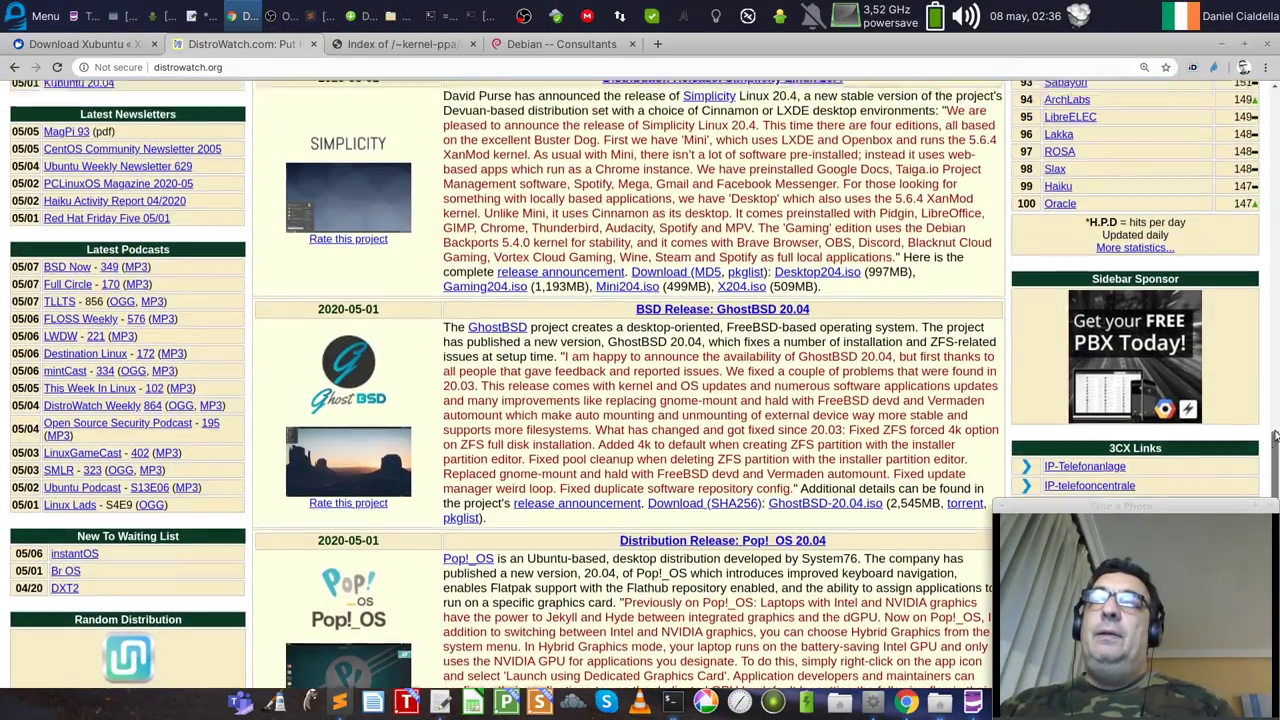
pyautogui.moveTo(1275, 437); pyautogui.dragTo(1236, 200)
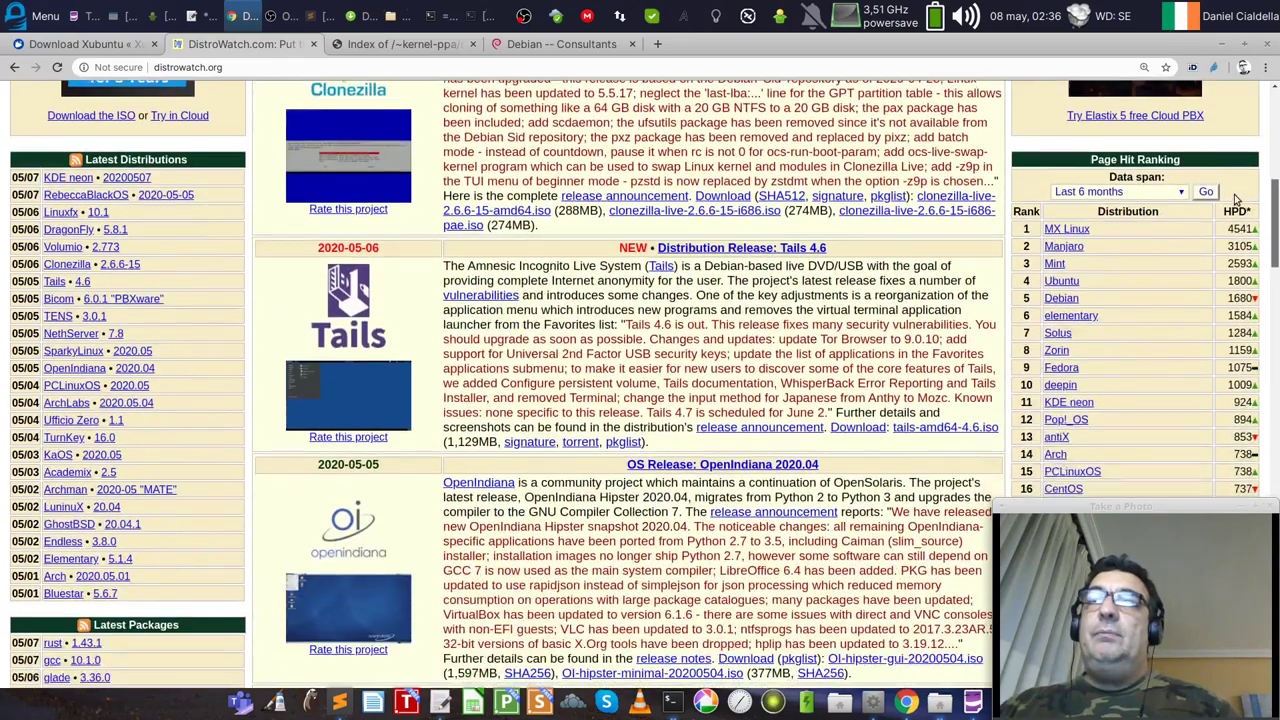
pyautogui.scroll(-1, 1230, 202)
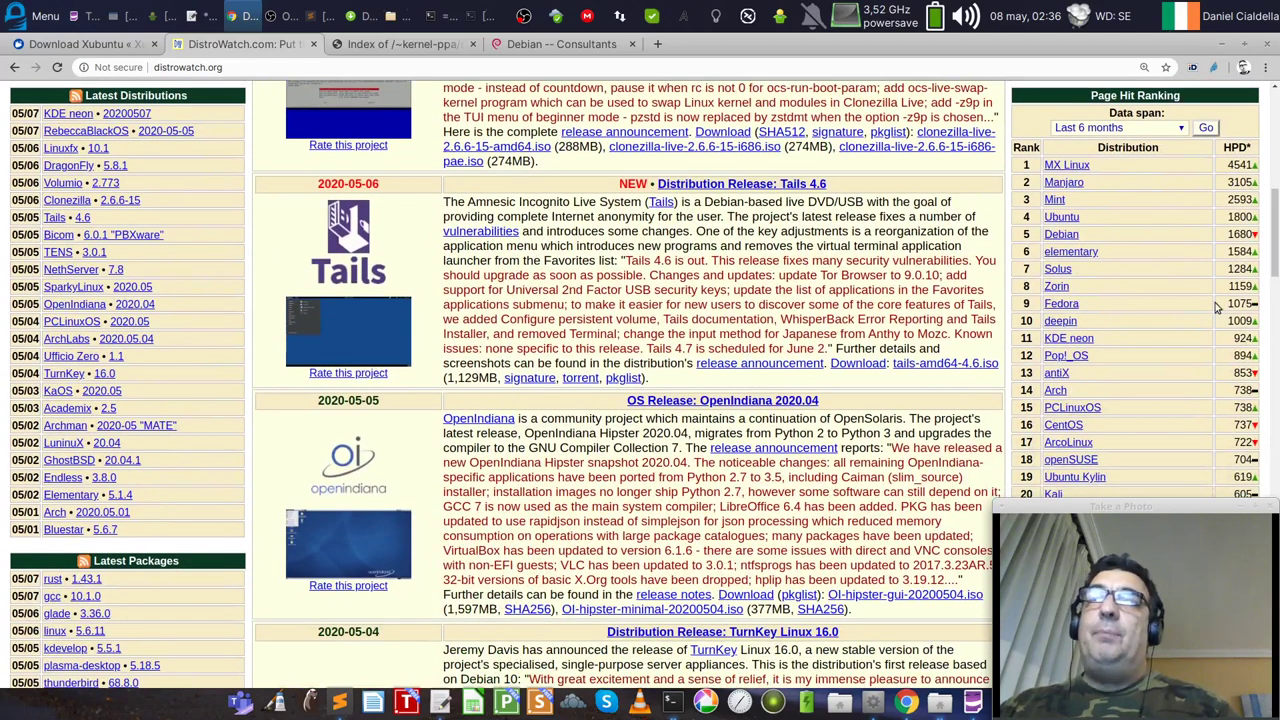
pyautogui.scroll(4, 1275, 183)
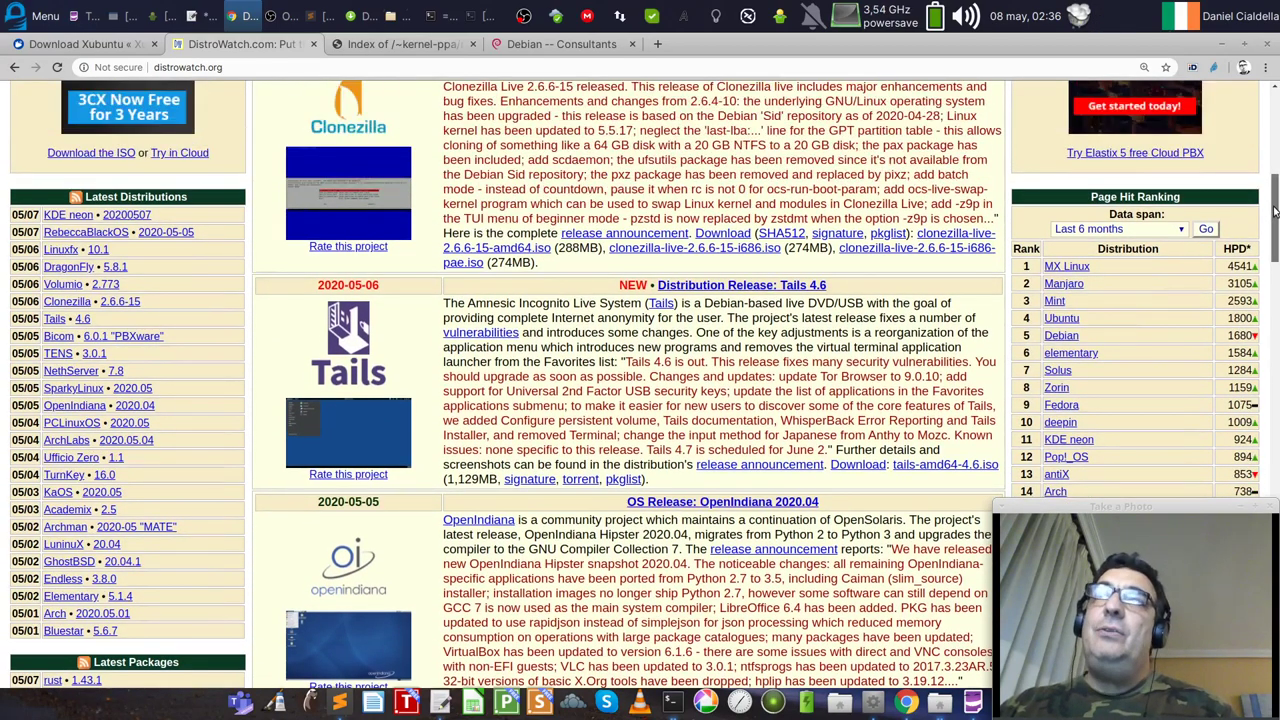
pyautogui.moveTo(1275, 183); pyautogui.dragTo(1275, 127)
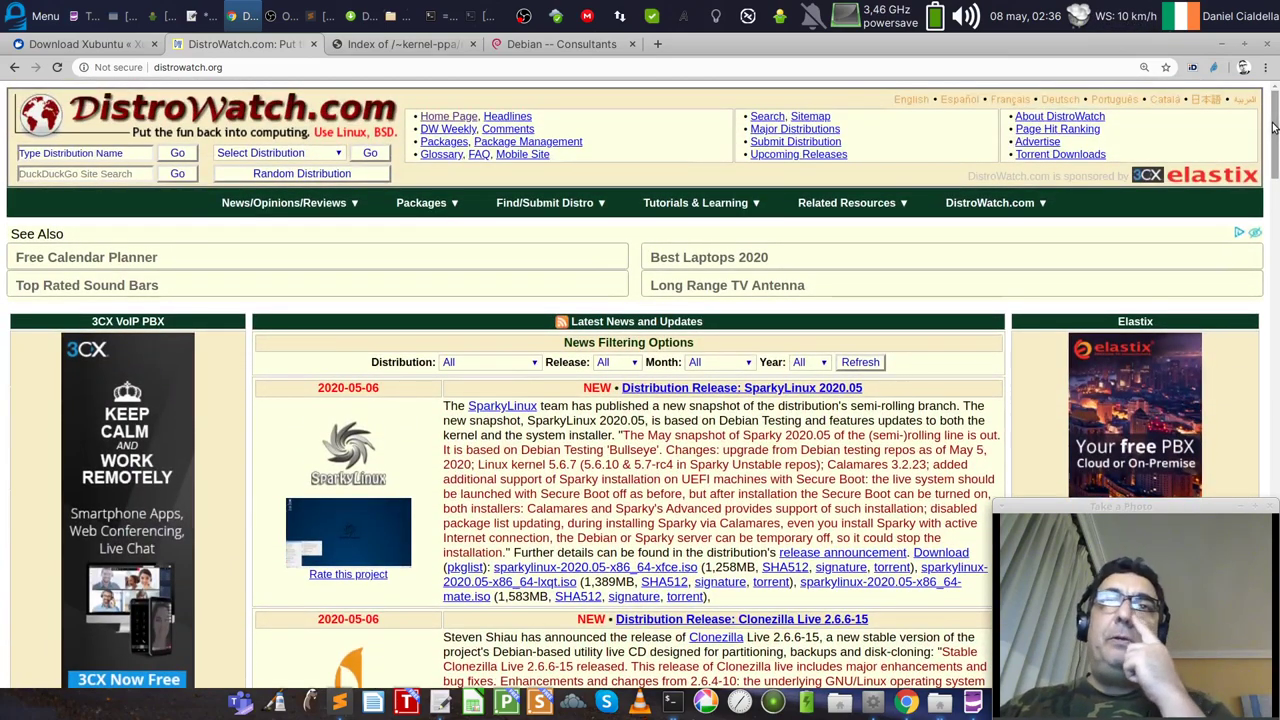
# Step: Choose Mint from the Select Distribution list and scroll down to its release feature table
pyautogui.click(292, 153)
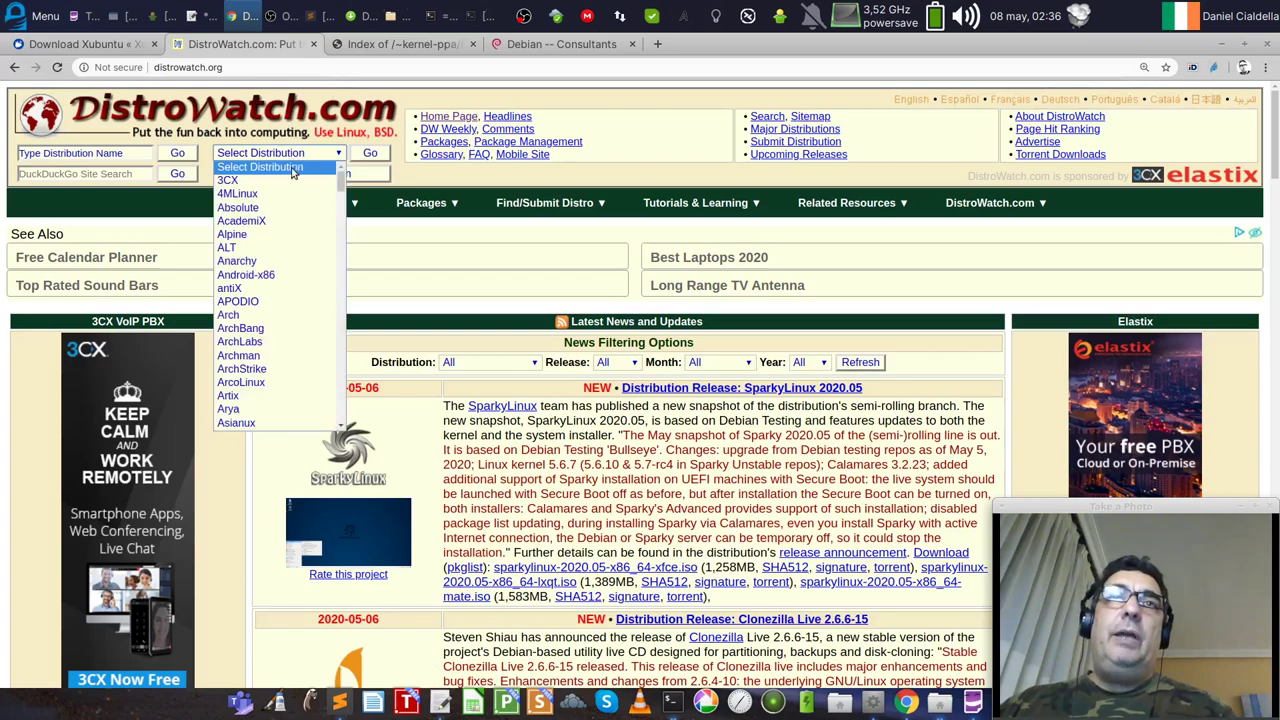
pyautogui.scroll(-5, 294, 286)
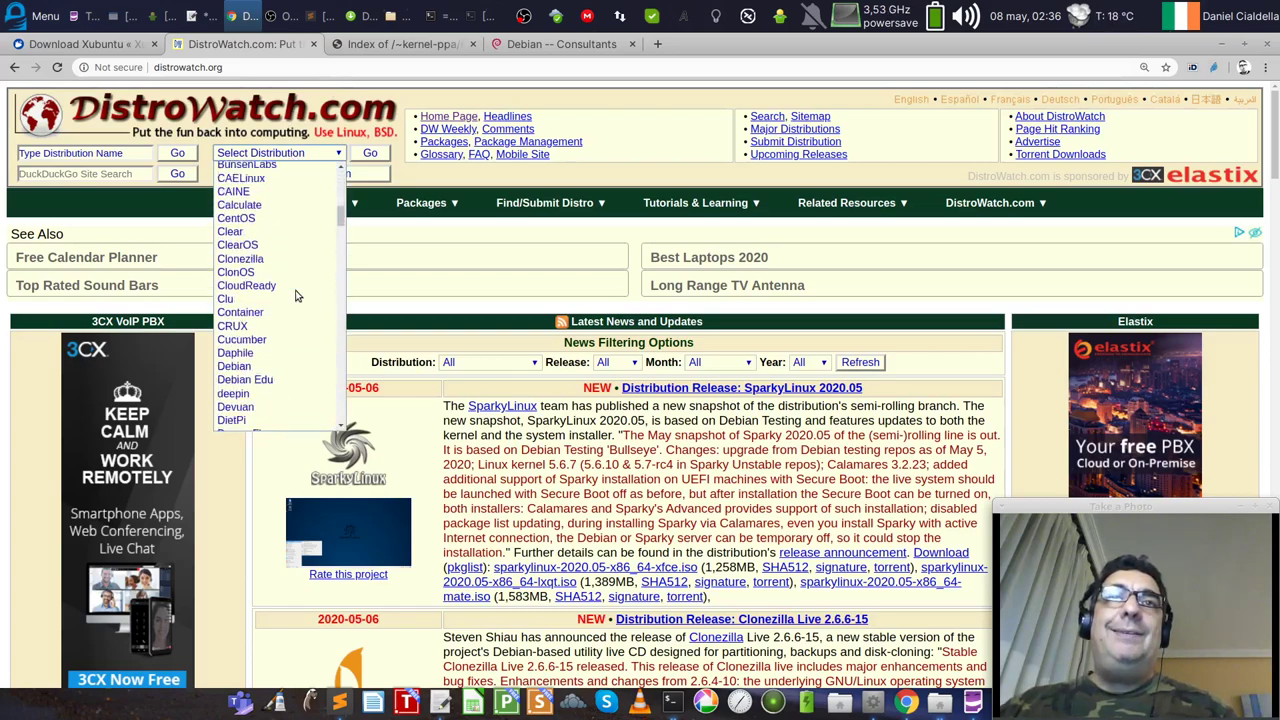
pyautogui.scroll(-15, 296, 296)
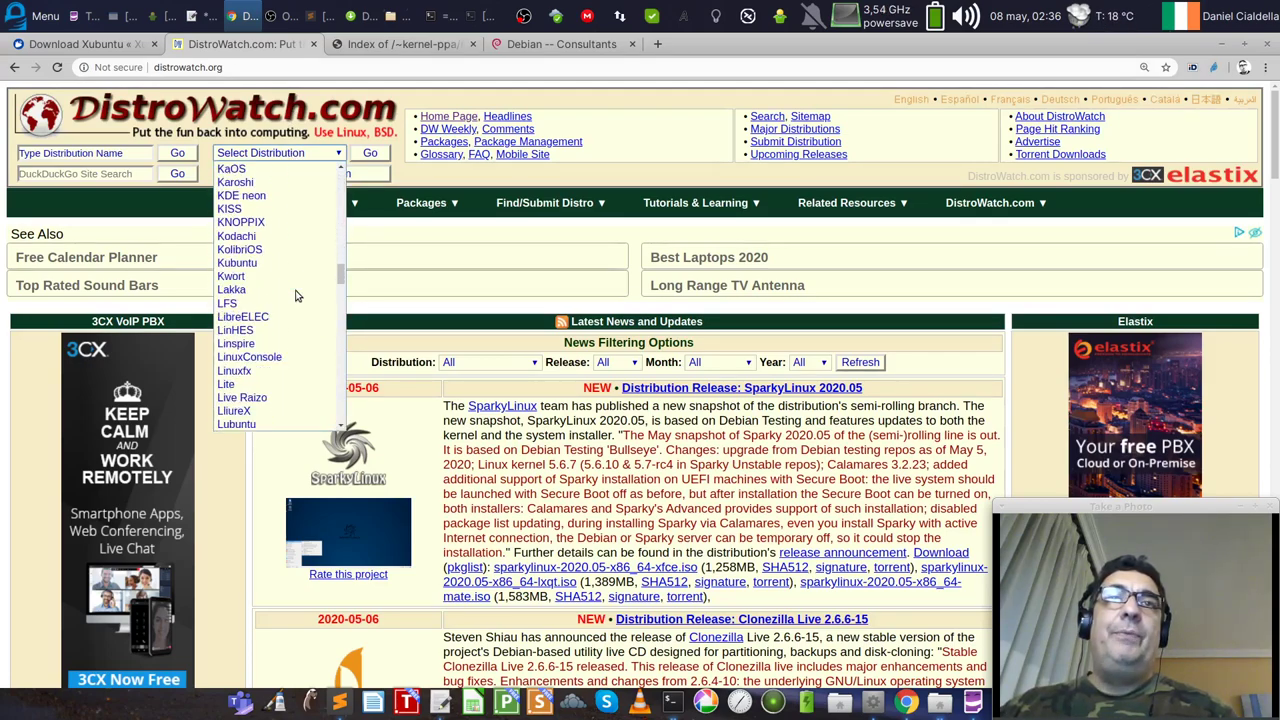
pyautogui.scroll(-5, 296, 296)
pyautogui.scroll(3, 296, 296)
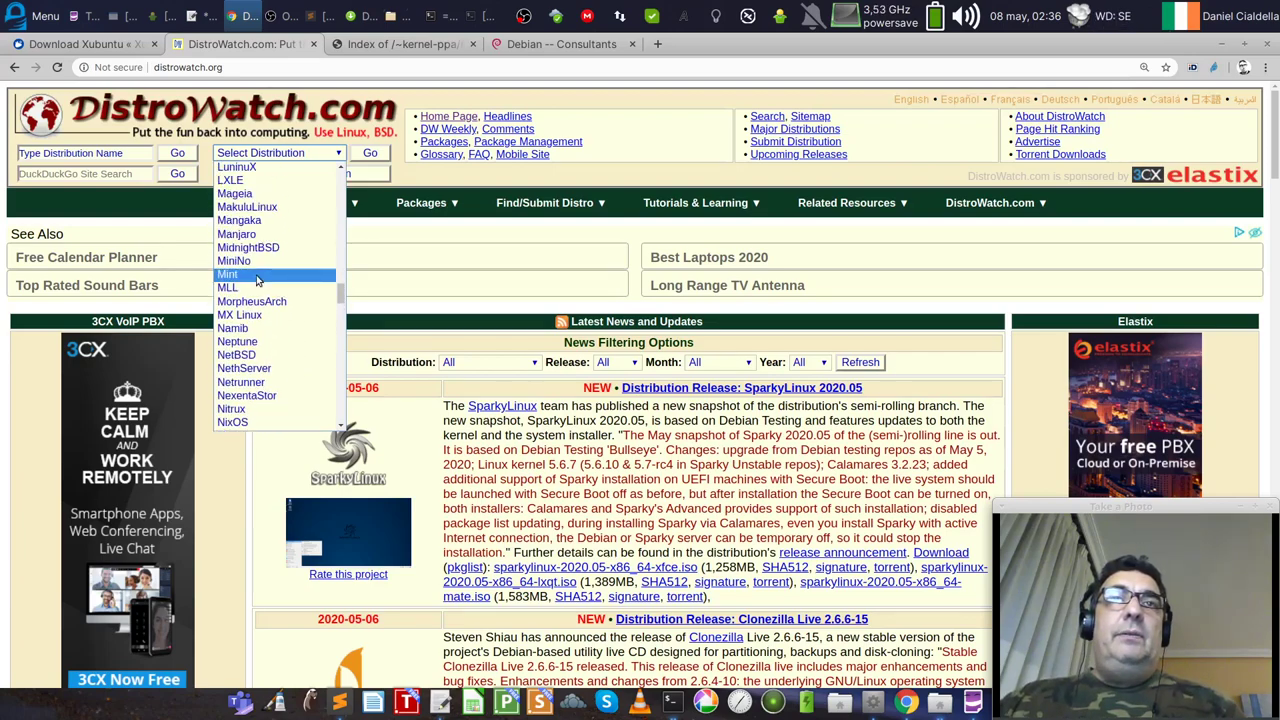
pyautogui.click(250, 274)
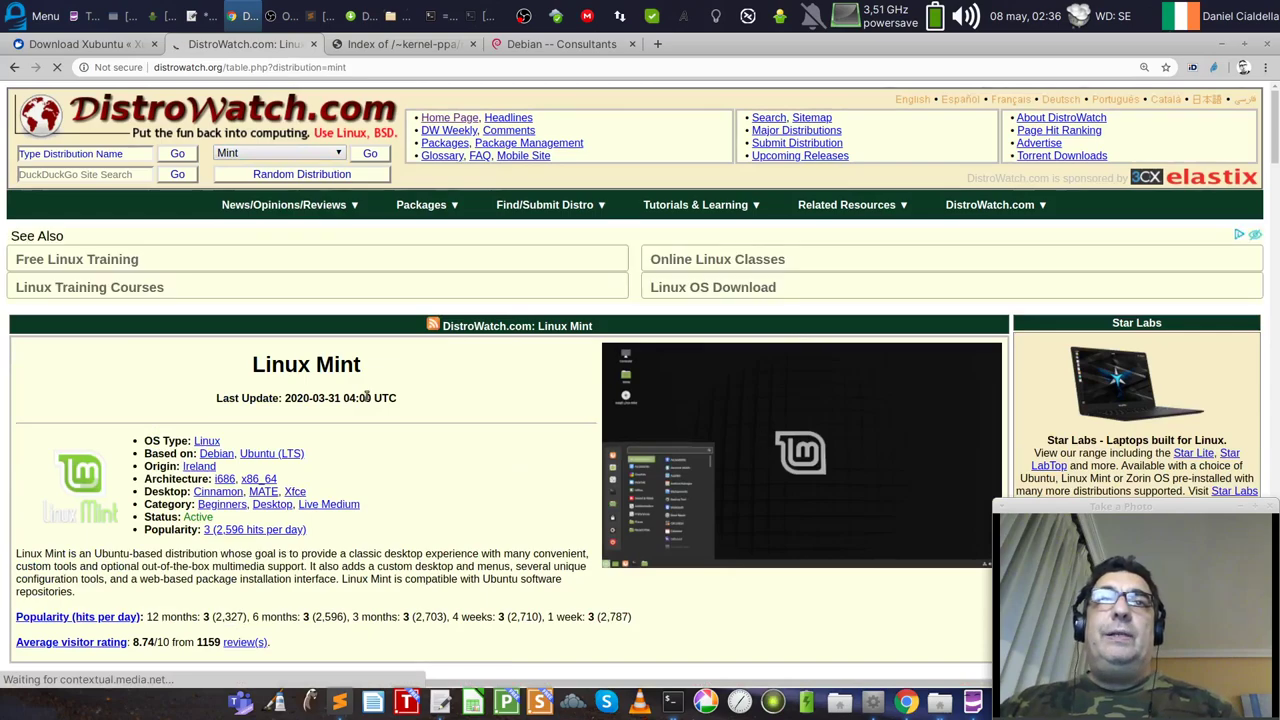
pyautogui.scroll(-3, 366, 397)
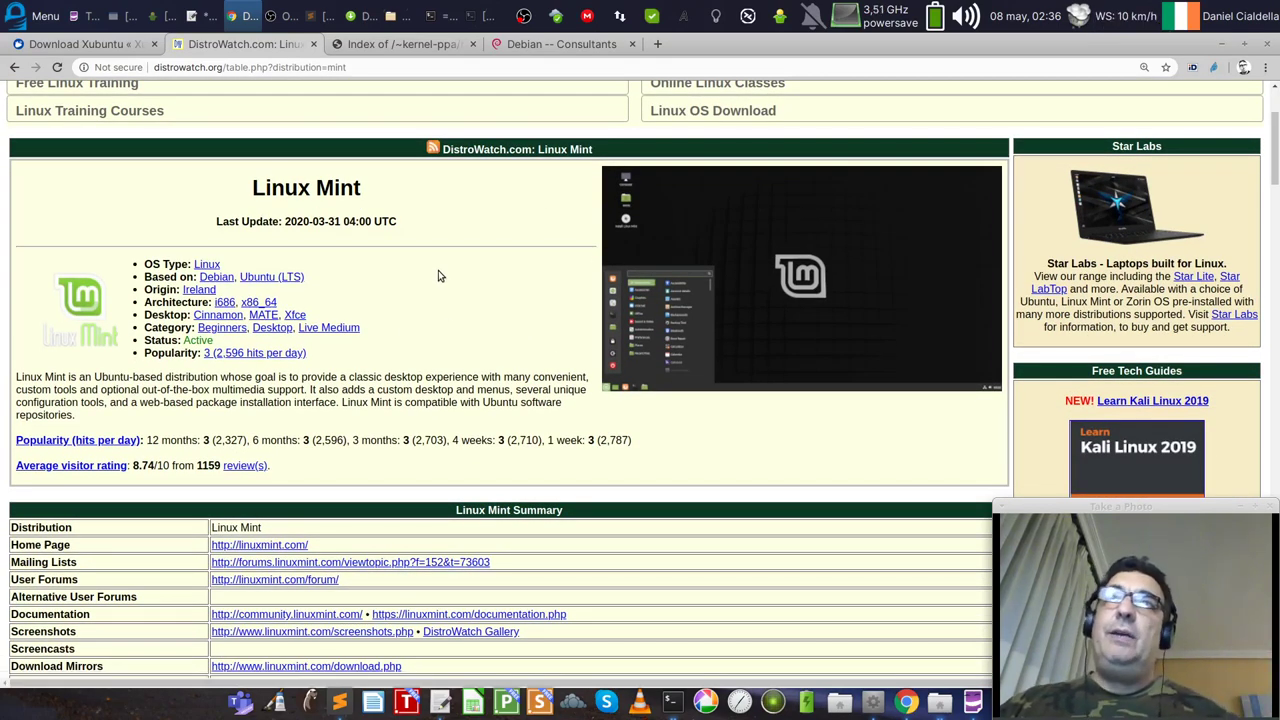
pyautogui.scroll(-10, 438, 270)
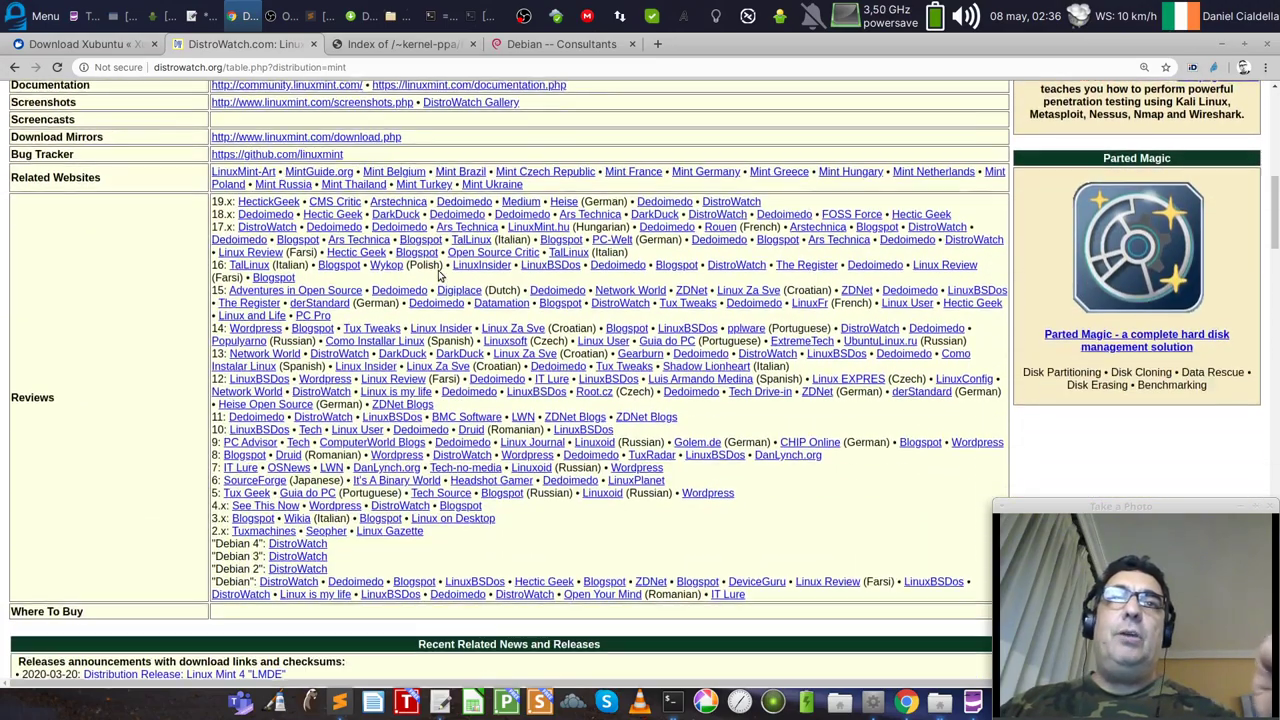
pyautogui.scroll(-13, 440, 274)
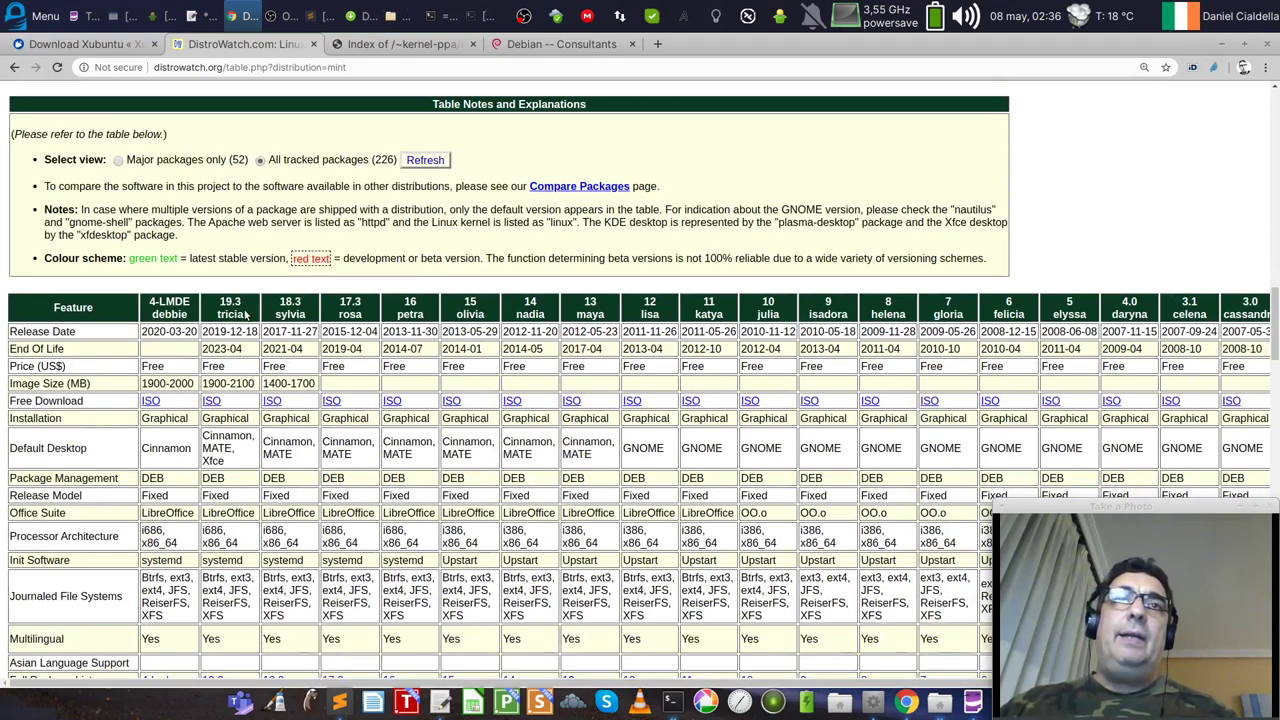
pyautogui.doubleClick(240, 304)
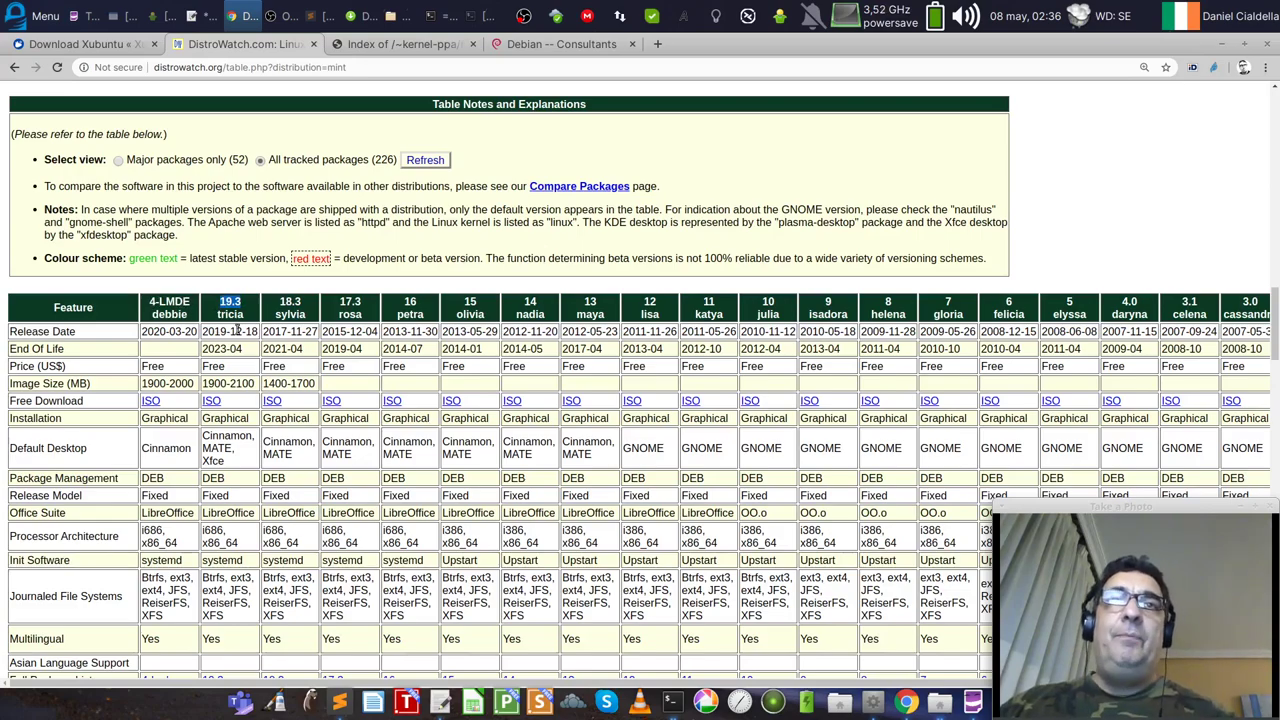
pyautogui.scroll(-2, 237, 330)
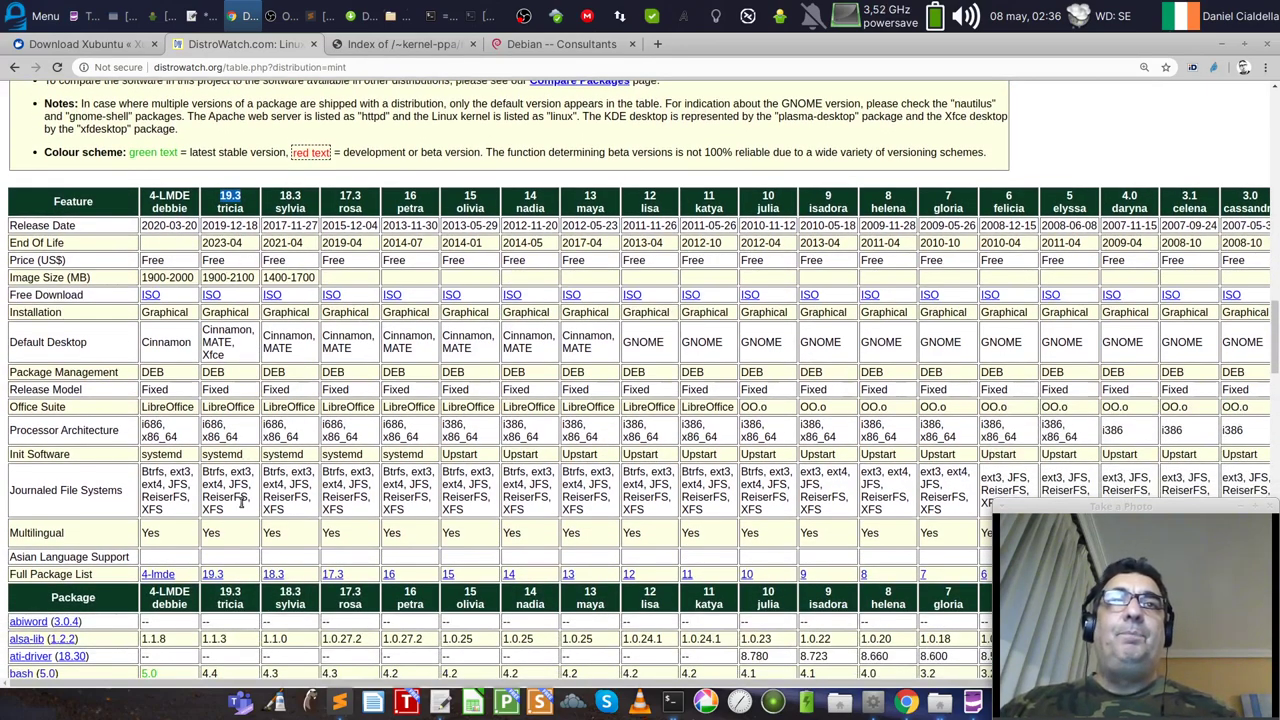
pyautogui.click(257, 282)
pyautogui.moveTo(257, 282); pyautogui.dragTo(204, 277)
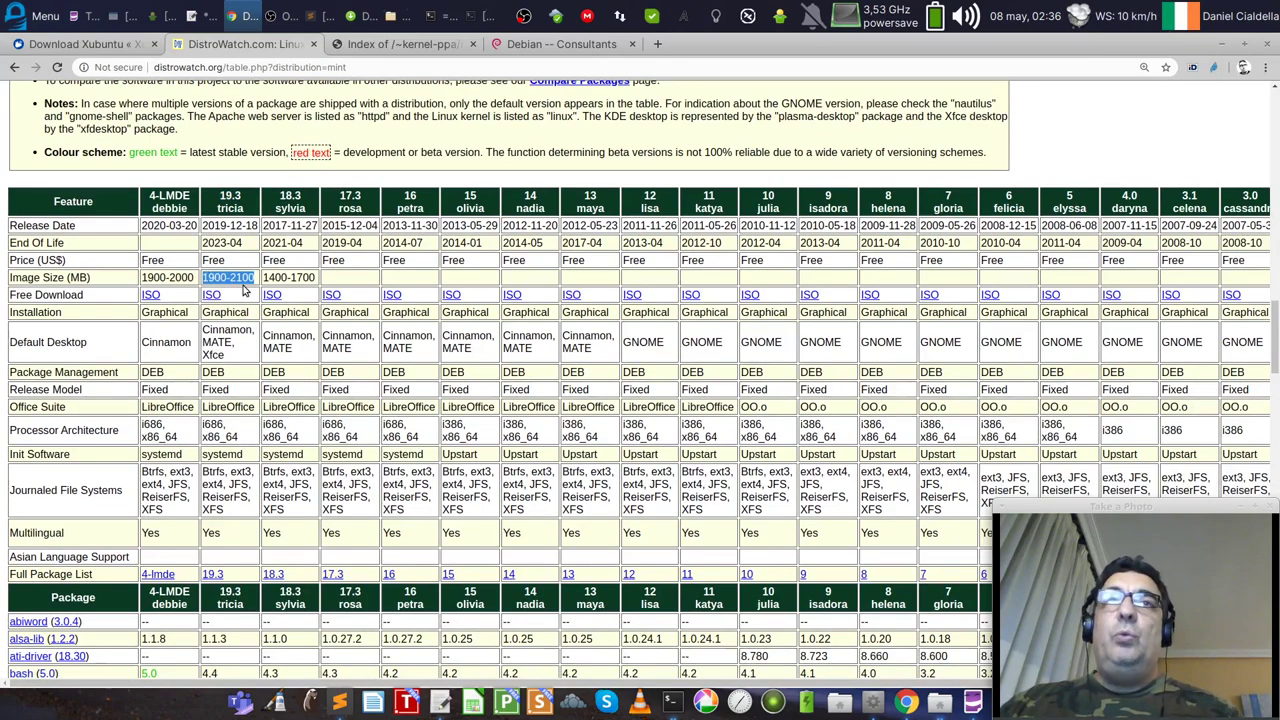
pyautogui.doubleClick(237, 313)
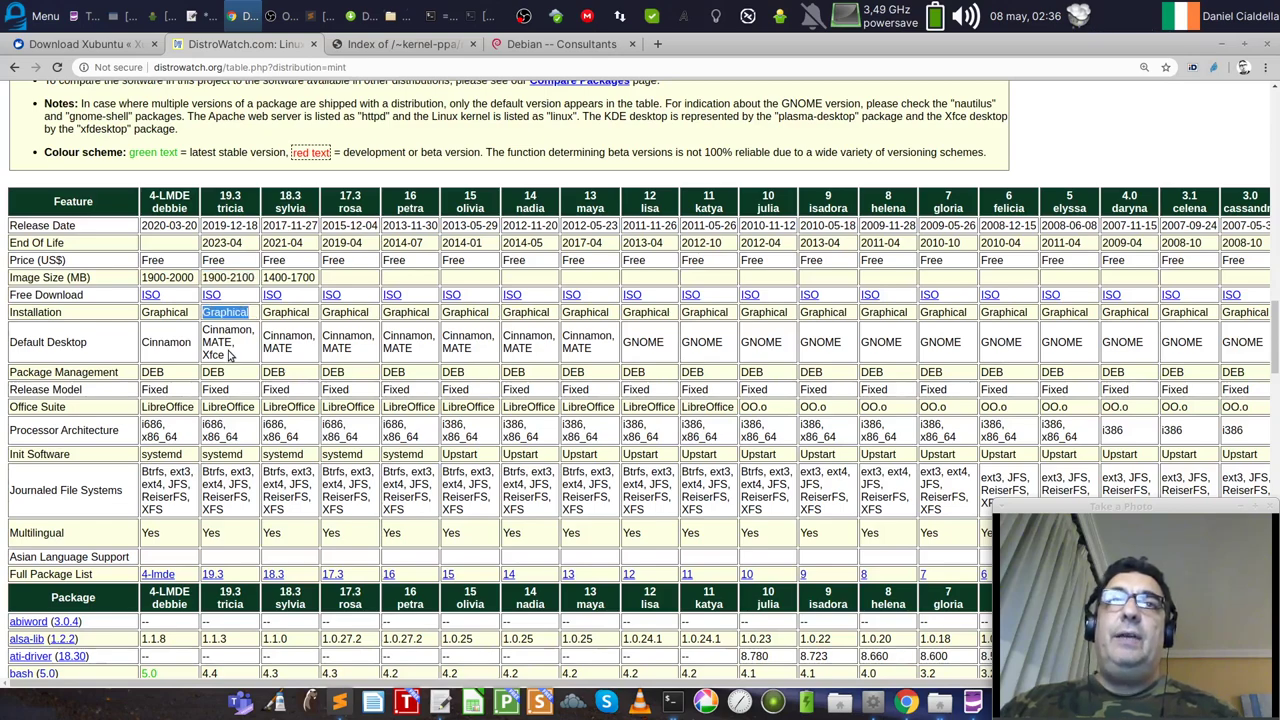
pyautogui.moveTo(230, 355); pyautogui.dragTo(205, 333)
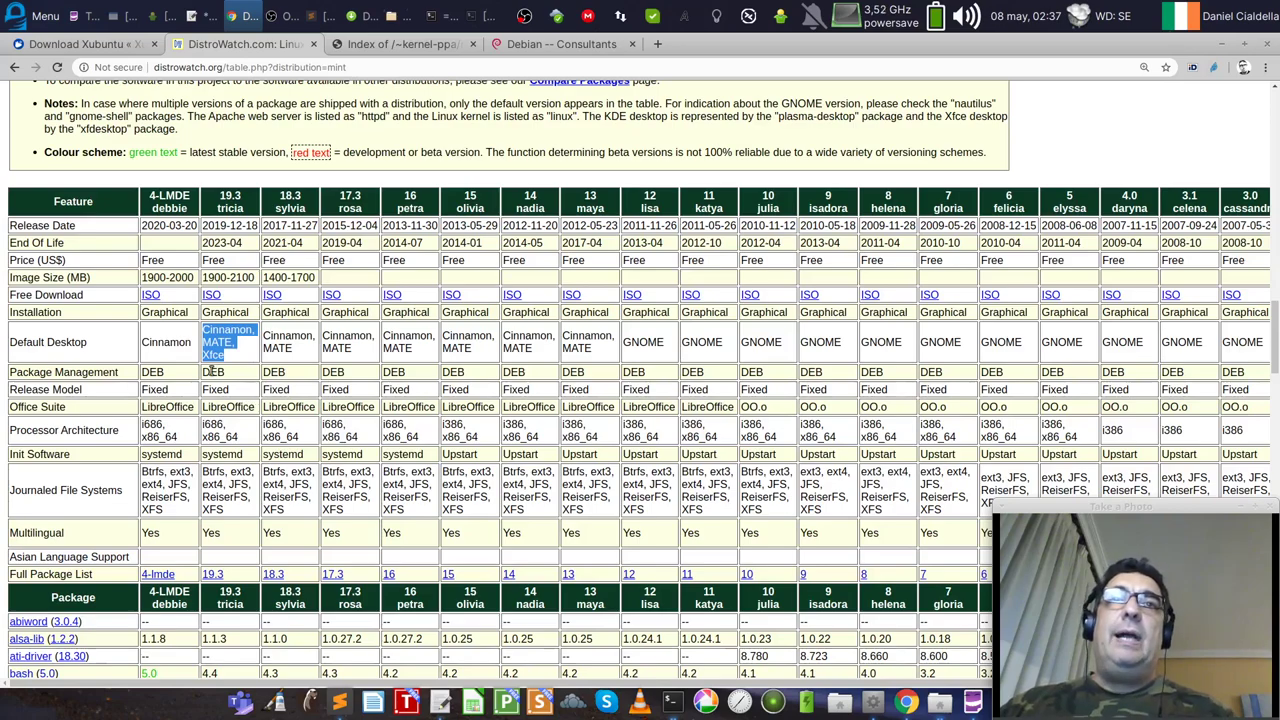
pyautogui.doubleClick(211, 371)
pyautogui.scroll(-1, 256, 396)
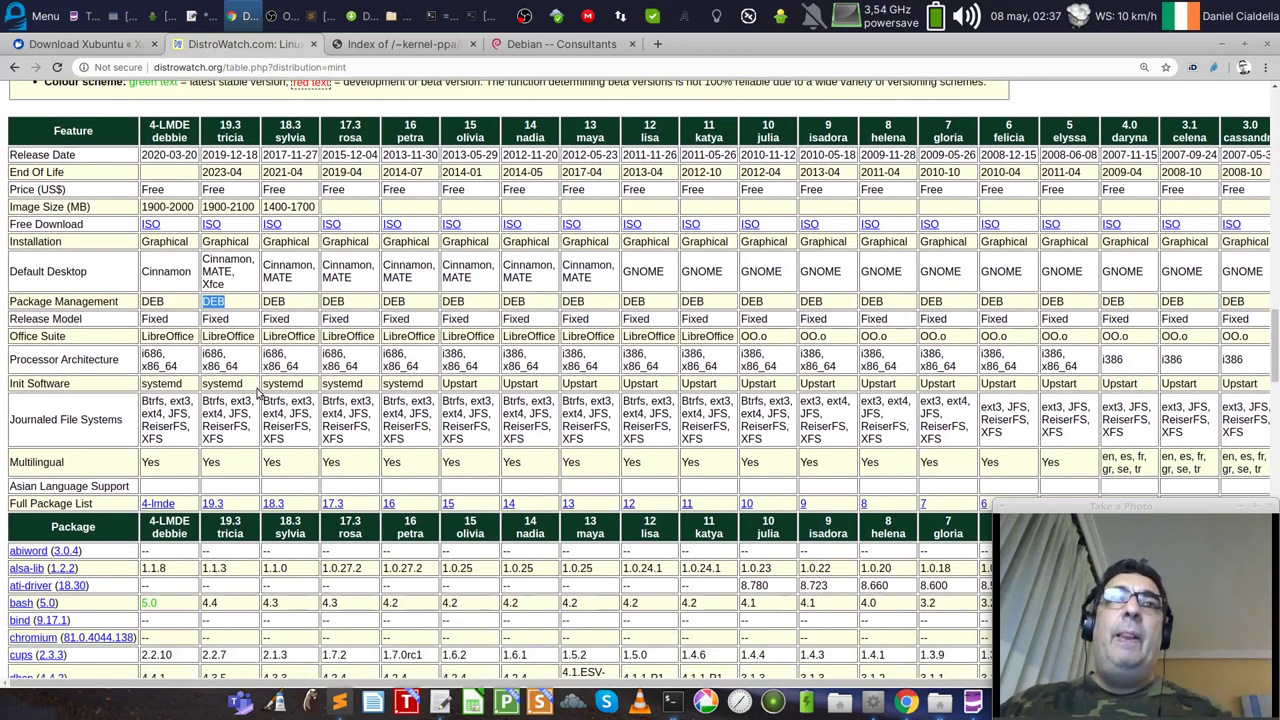
pyautogui.doubleClick(228, 337)
pyautogui.tripleClick(236, 366)
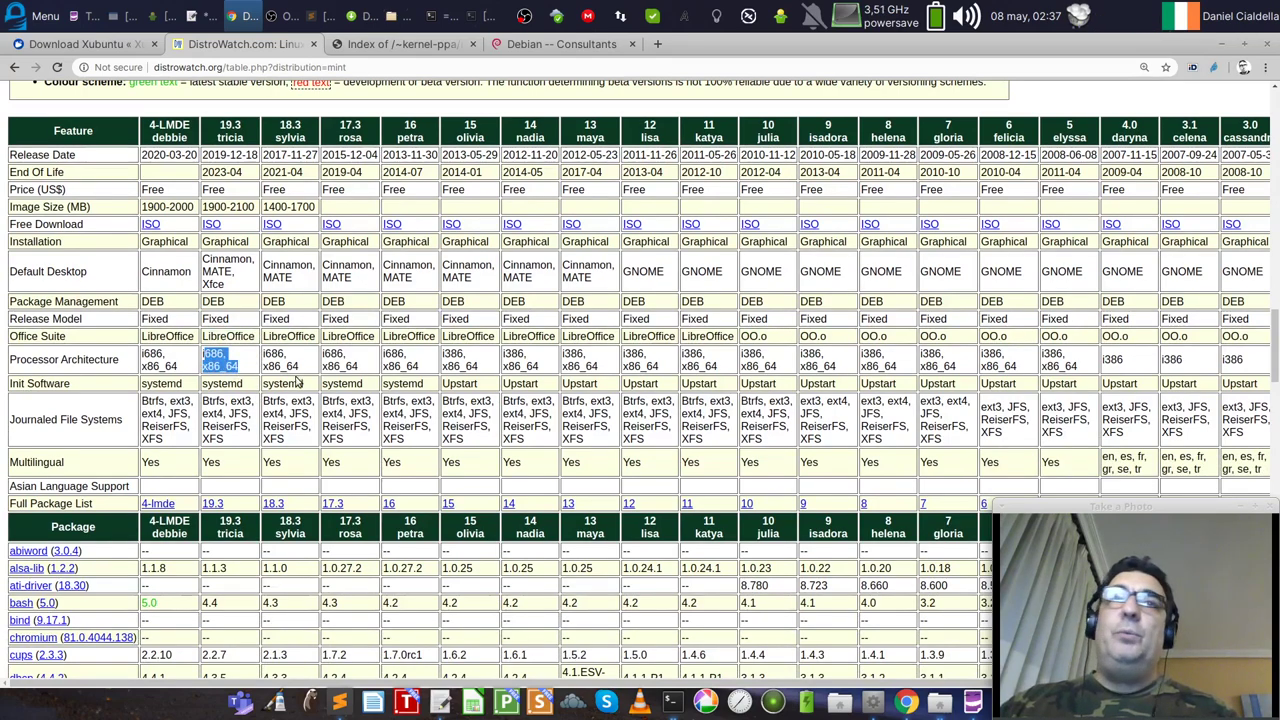
pyautogui.click(244, 362)
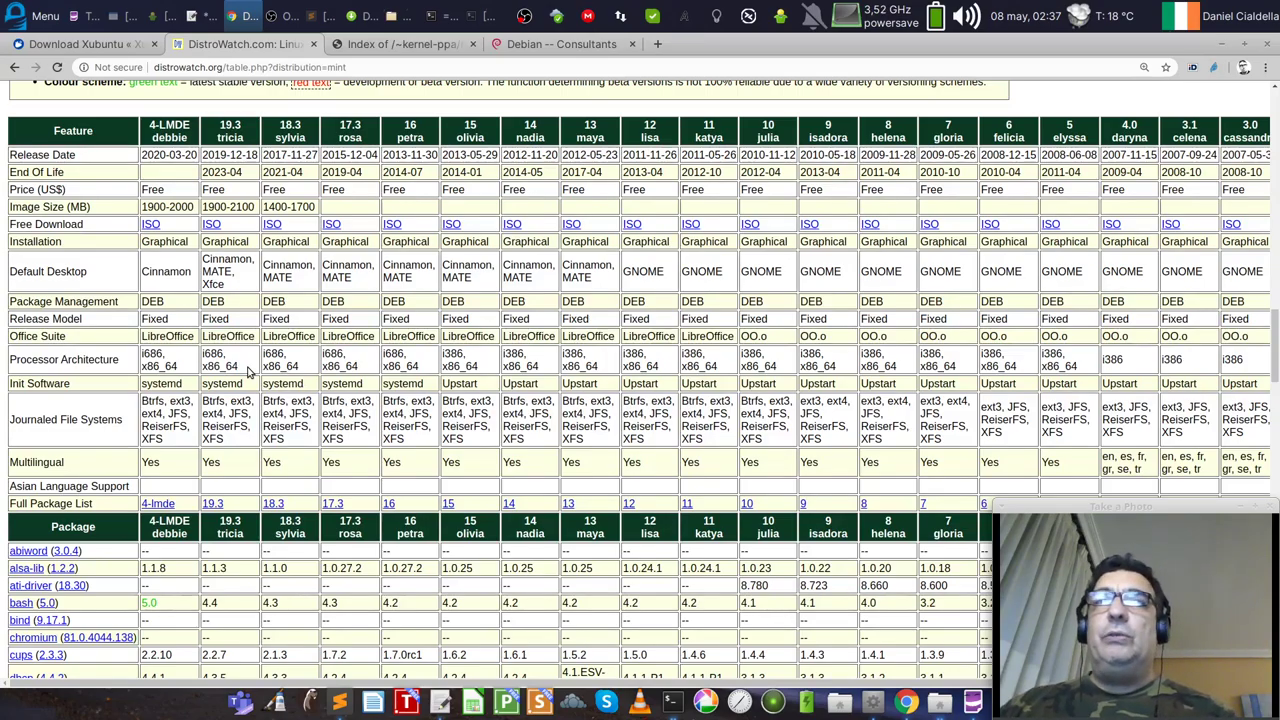
pyautogui.scroll(-1, 250, 370)
pyautogui.moveTo(242, 372); pyautogui.dragTo(145, 338)
pyautogui.scroll(-4, 238, 447)
pyautogui.scroll(-5, 238, 447)
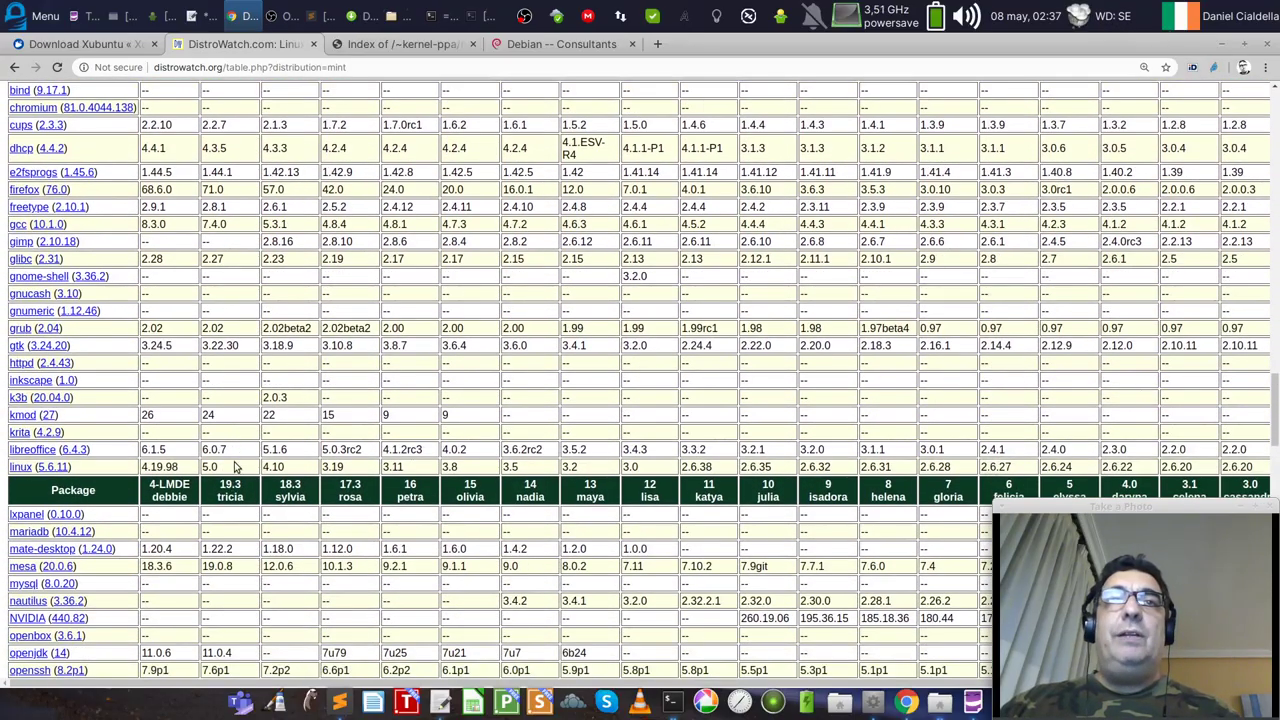
pyautogui.doubleClick(214, 467)
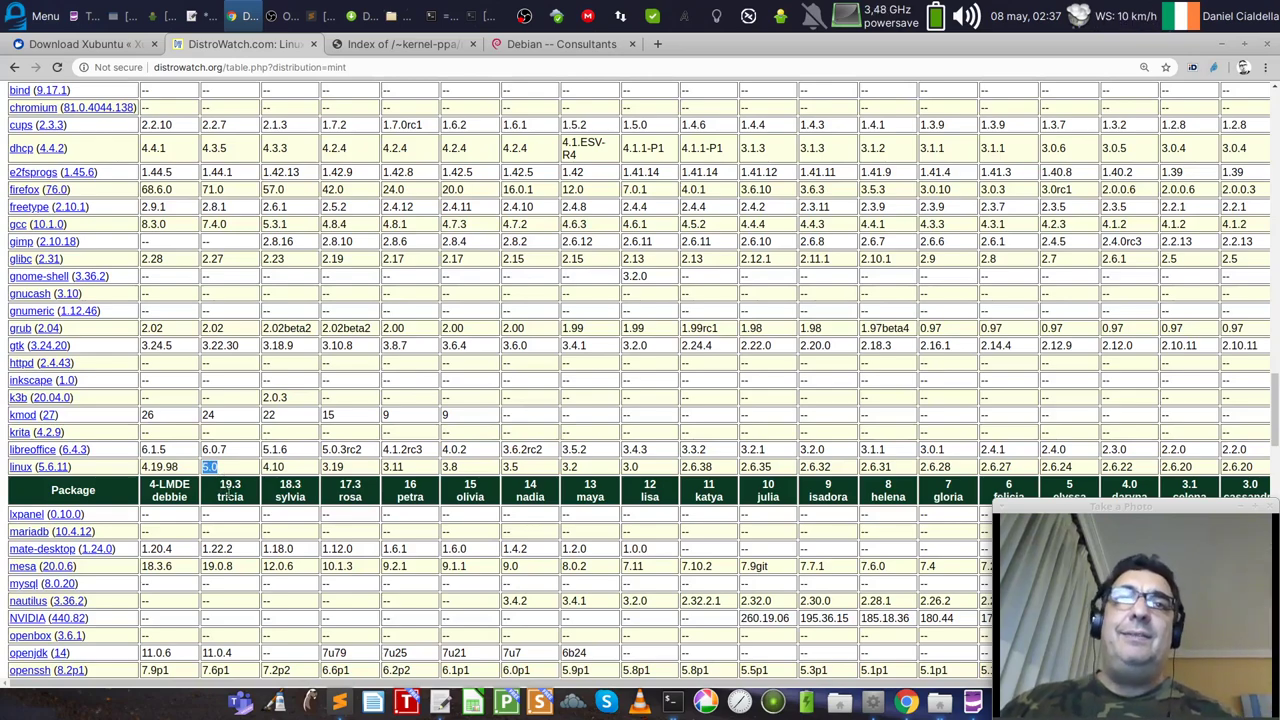
pyautogui.moveTo(228, 450); pyautogui.dragTo(212, 451)
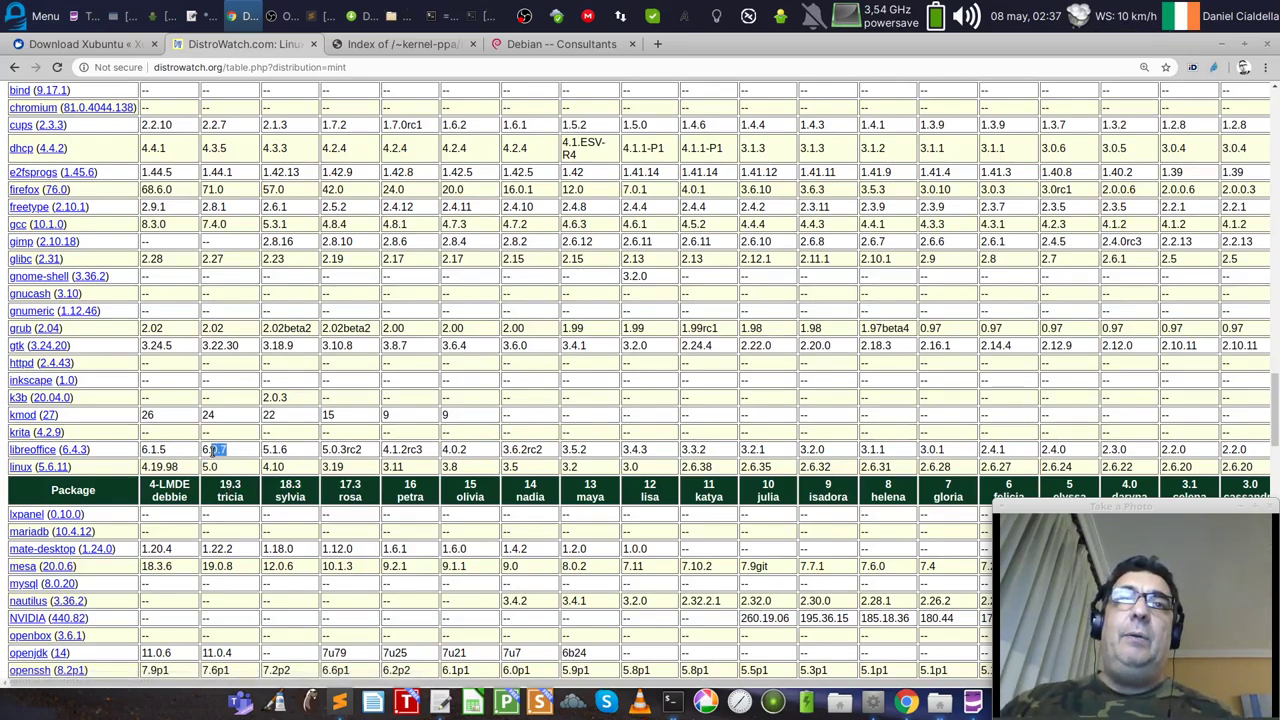
# Step: Pick Xubuntu from the DistroWatch distribution list and scroll down to its release announcements and 20.04 focal table
pyautogui.click(1275, 99)
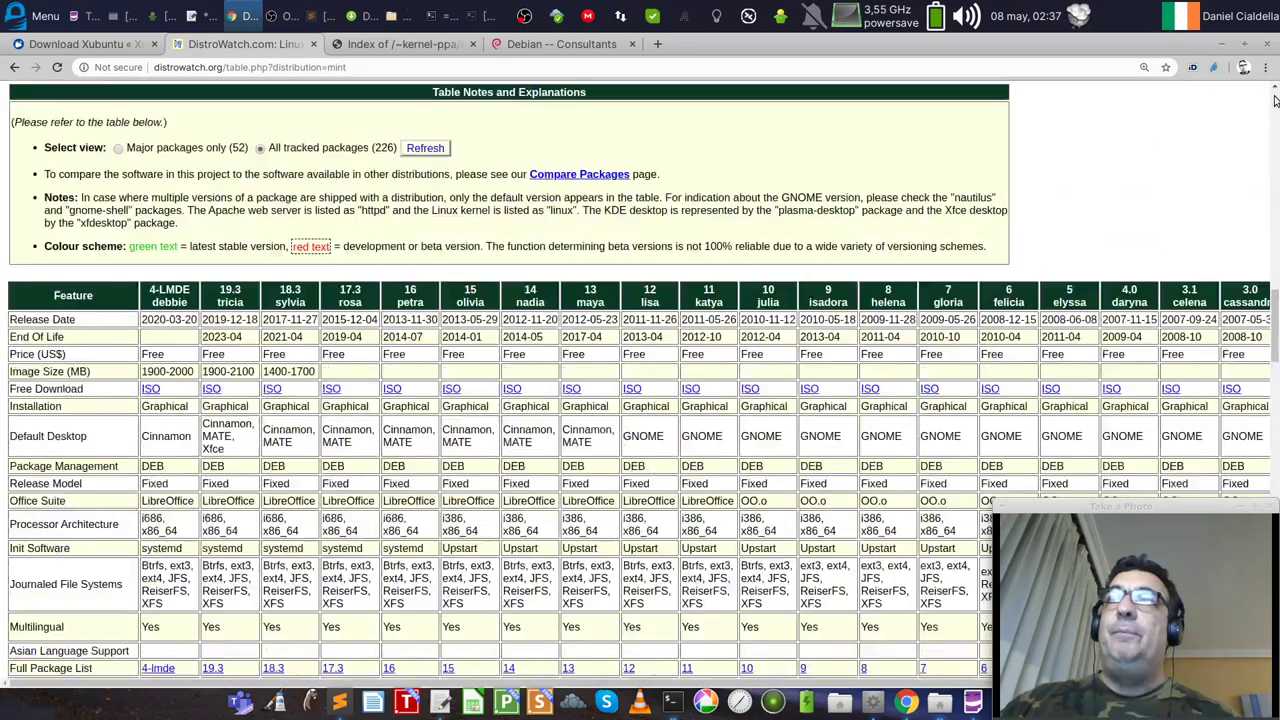
pyautogui.click(297, 153)
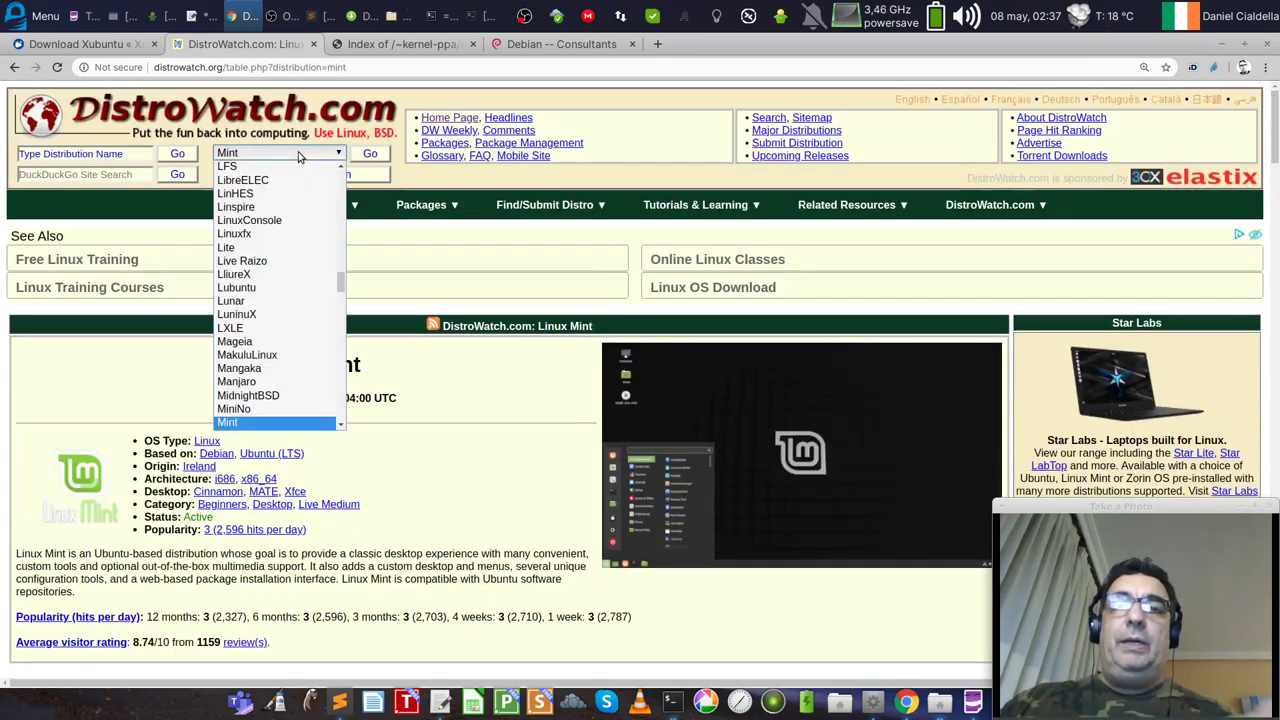
pyautogui.write('ubuntu')
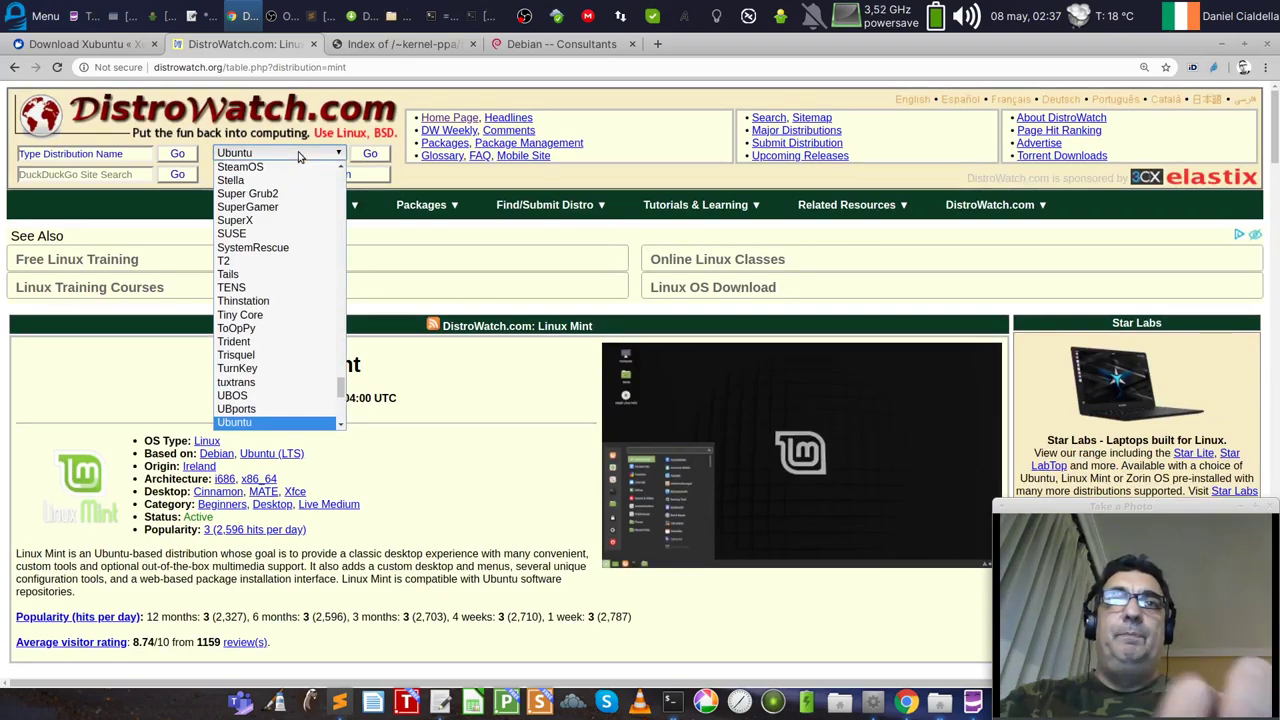
pyautogui.press('End')
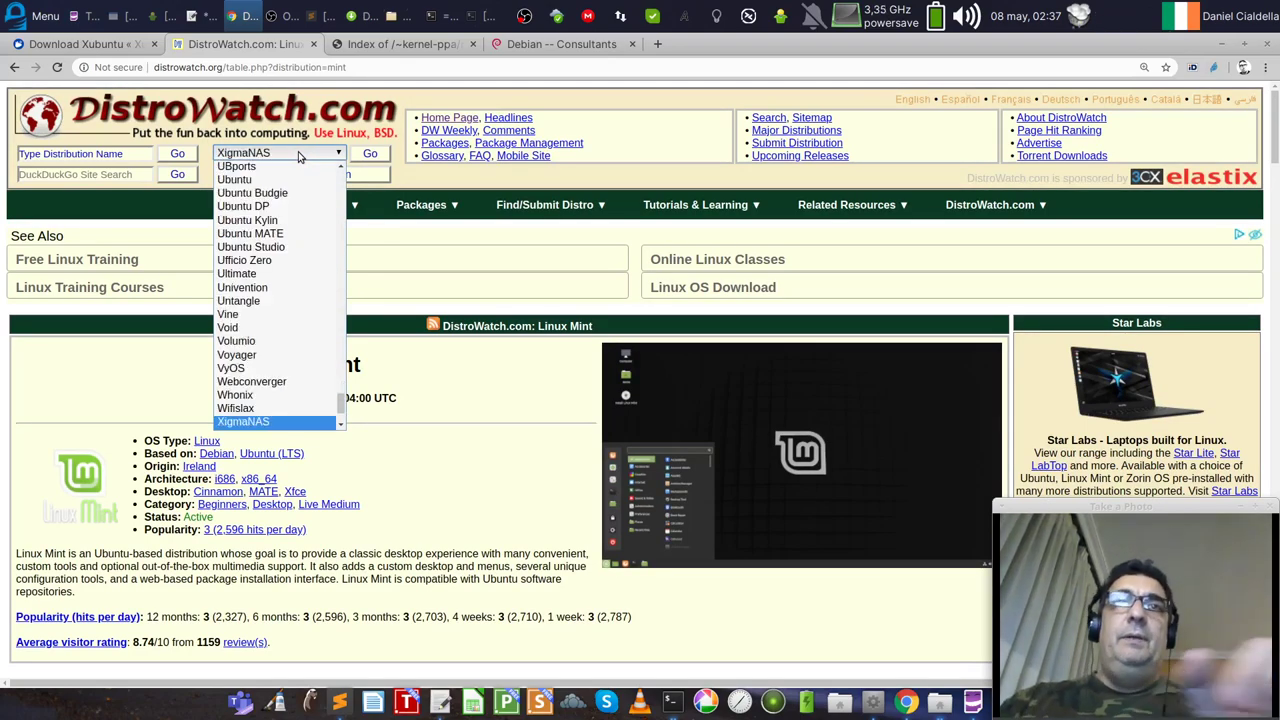
pyautogui.scroll(-2, 259, 393)
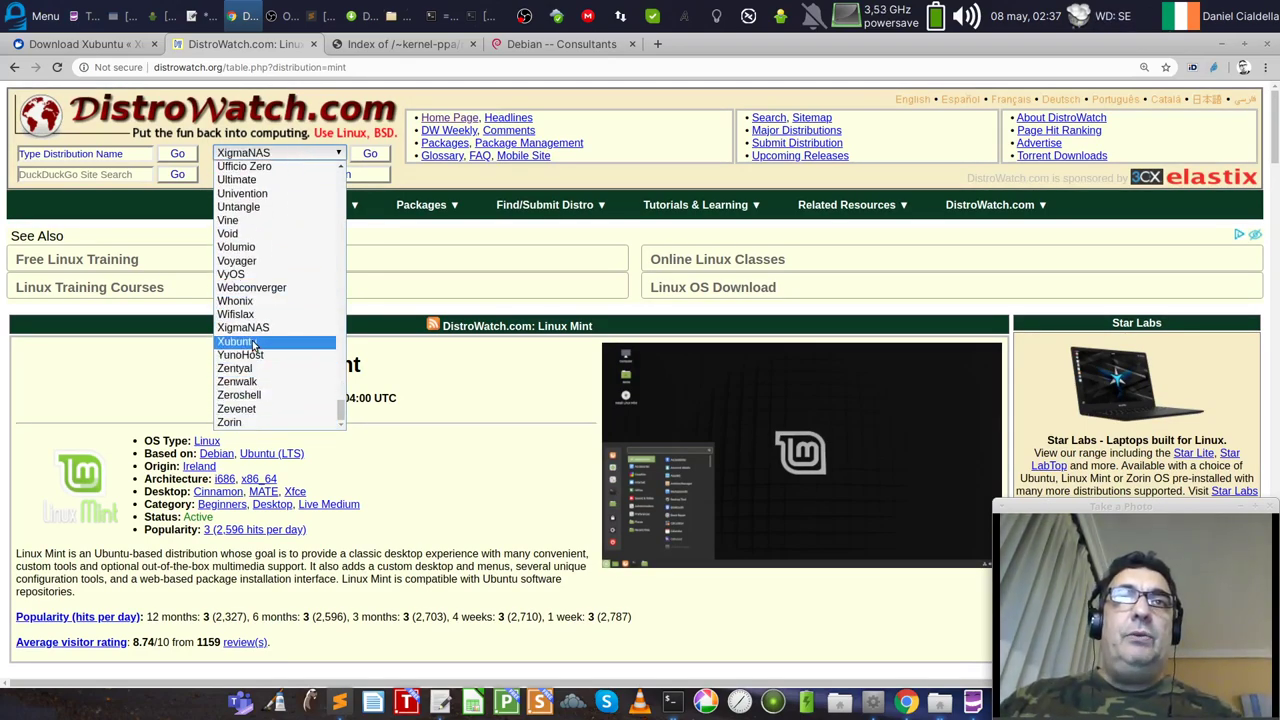
pyautogui.click(256, 348)
pyautogui.scroll(-2, 534, 503)
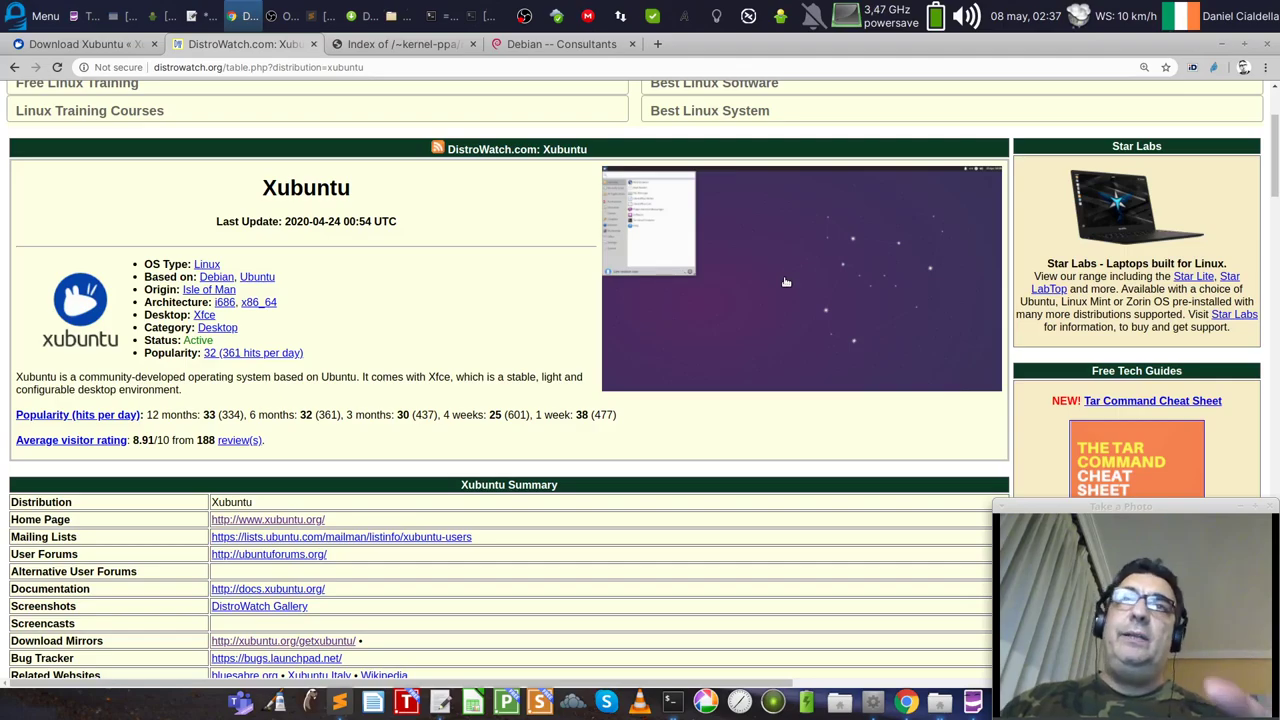
pyautogui.scroll(-5, 485, 484)
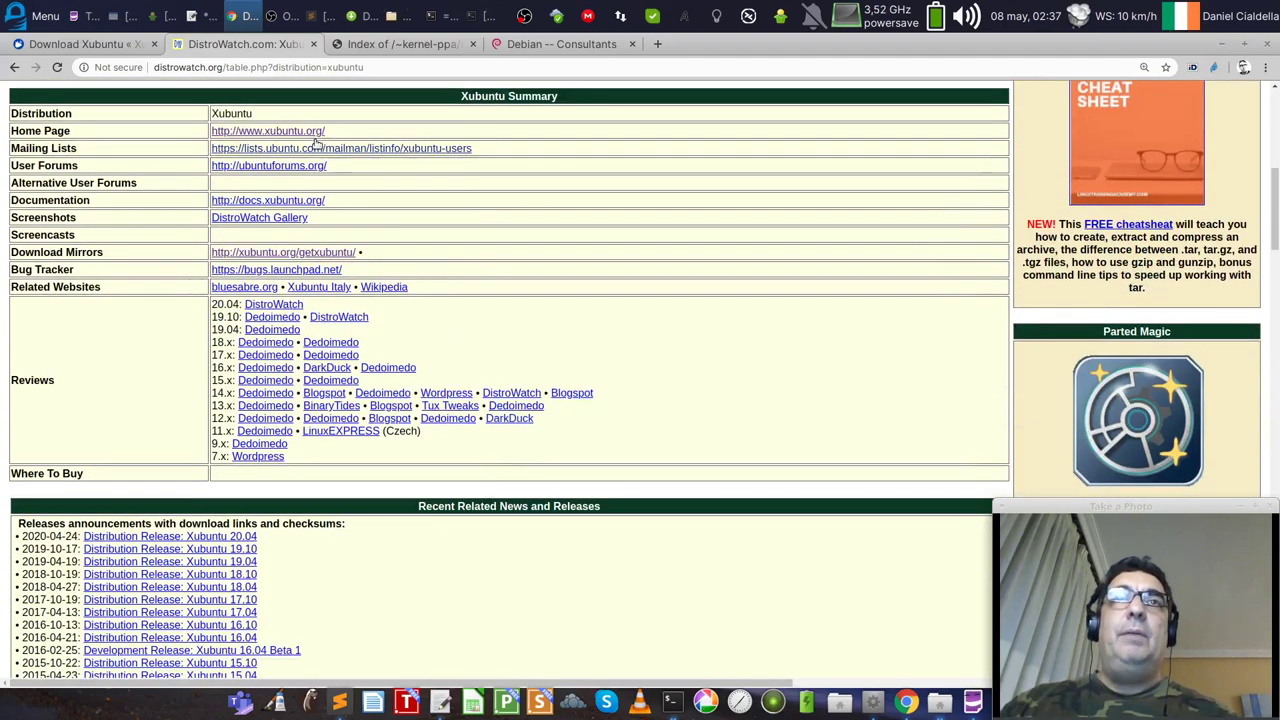
pyautogui.scroll(-1, 486, 289)
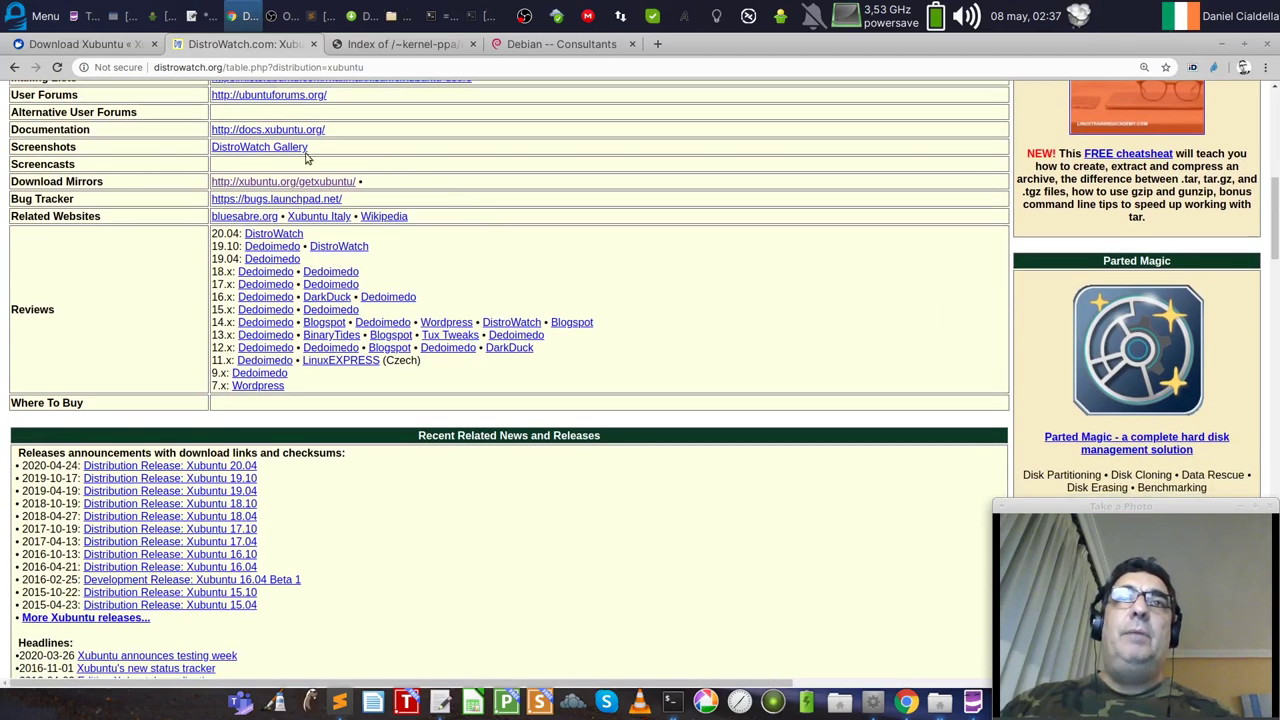
pyautogui.scroll(-3, 381, 432)
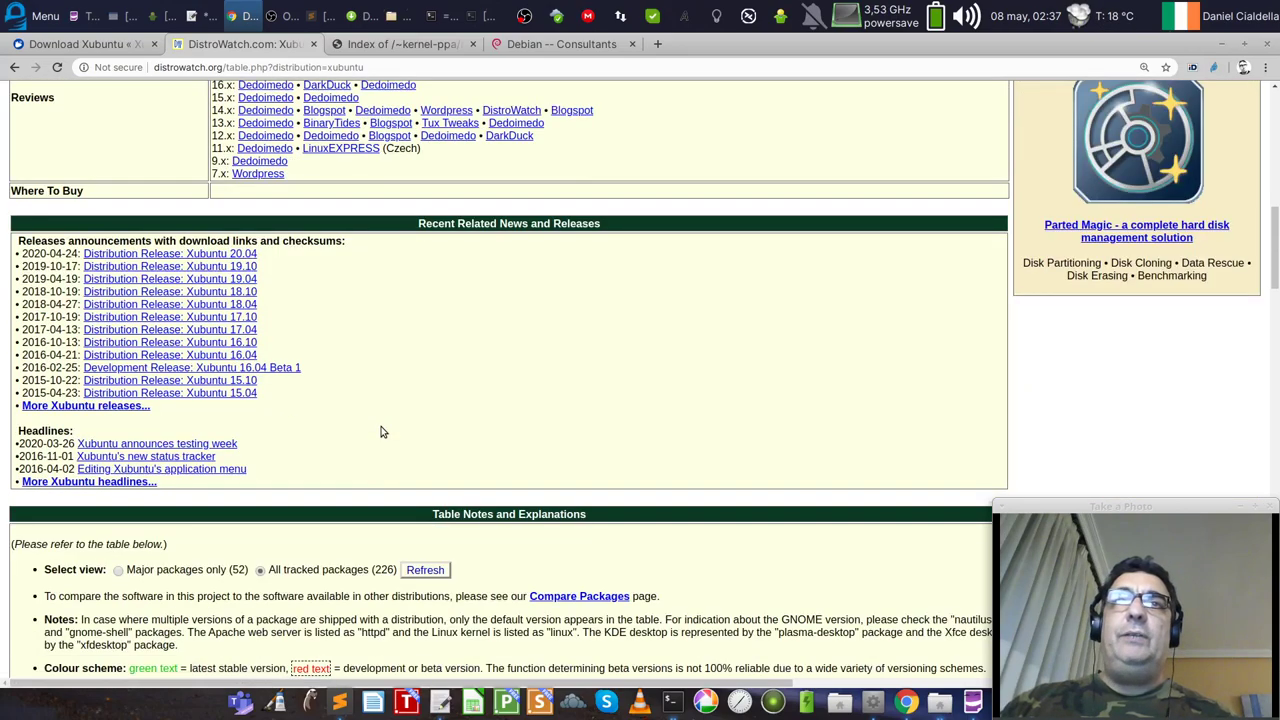
pyautogui.scroll(-7, 355, 505)
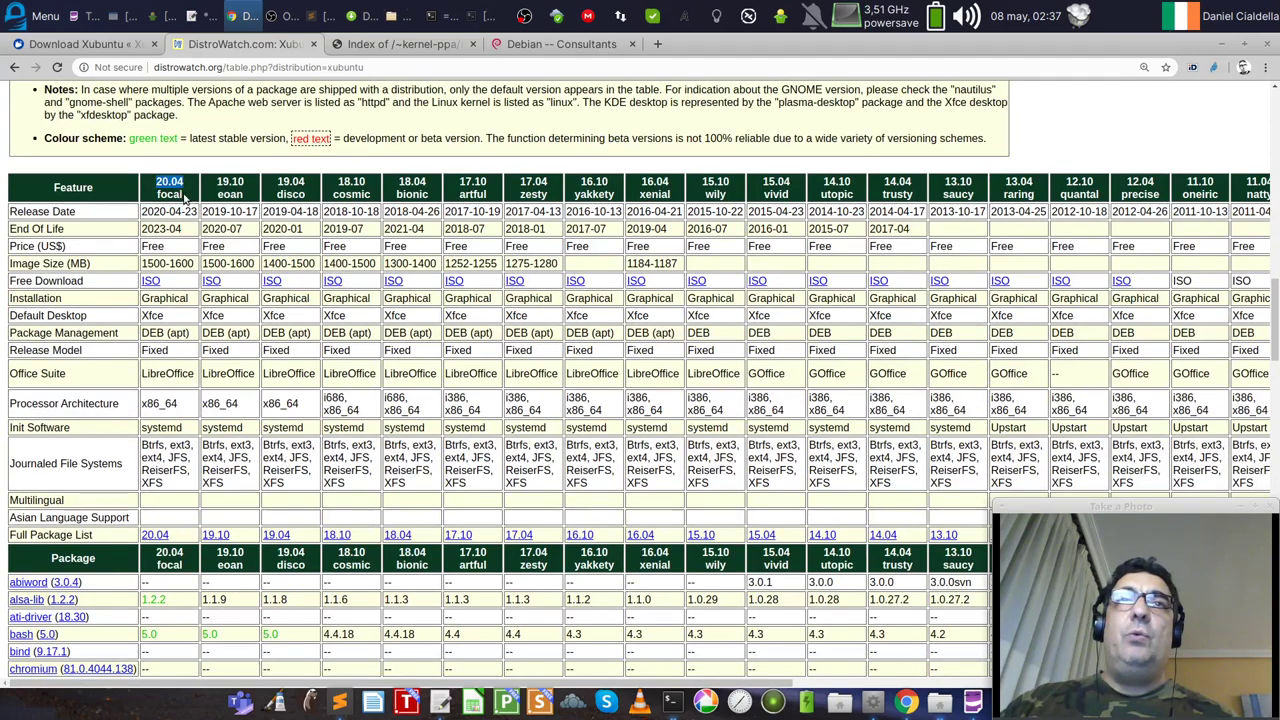
# Step: Highlight the 20.04 focal codename, Graphical installation and Office Suite cells, then scroll to the package version rows
pyautogui.doubleClick(184, 198)
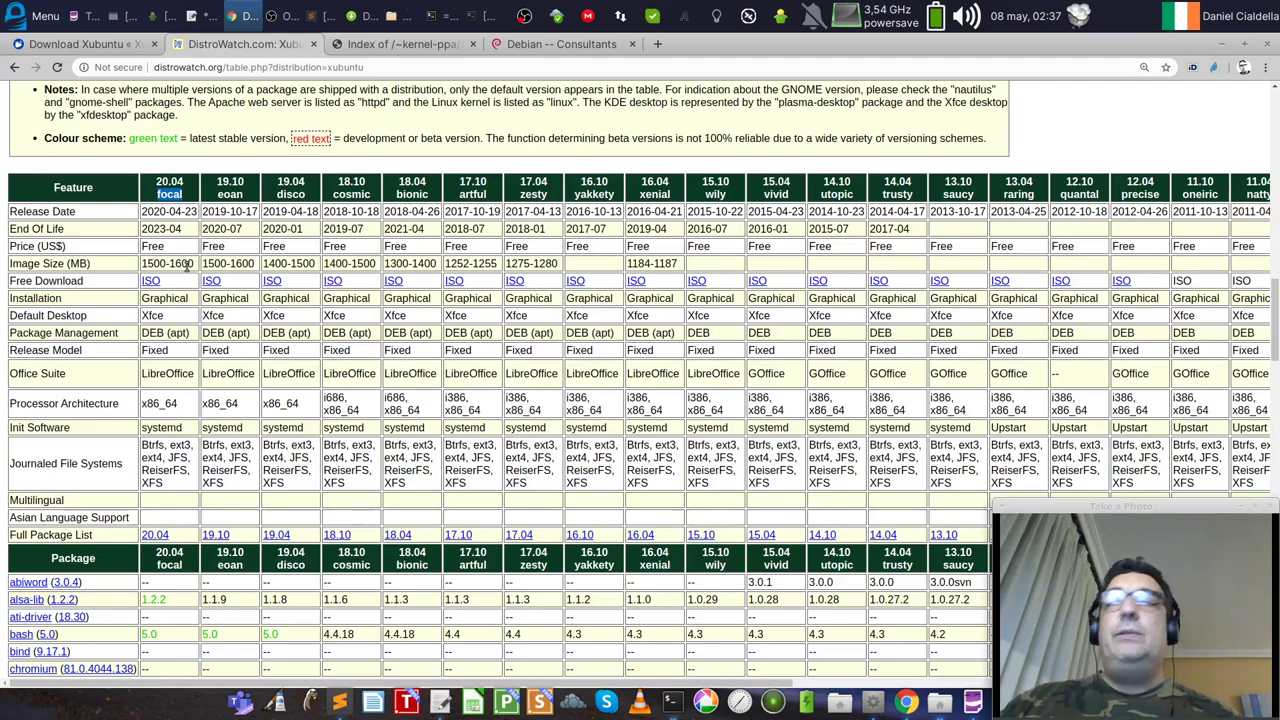
pyautogui.doubleClick(183, 298)
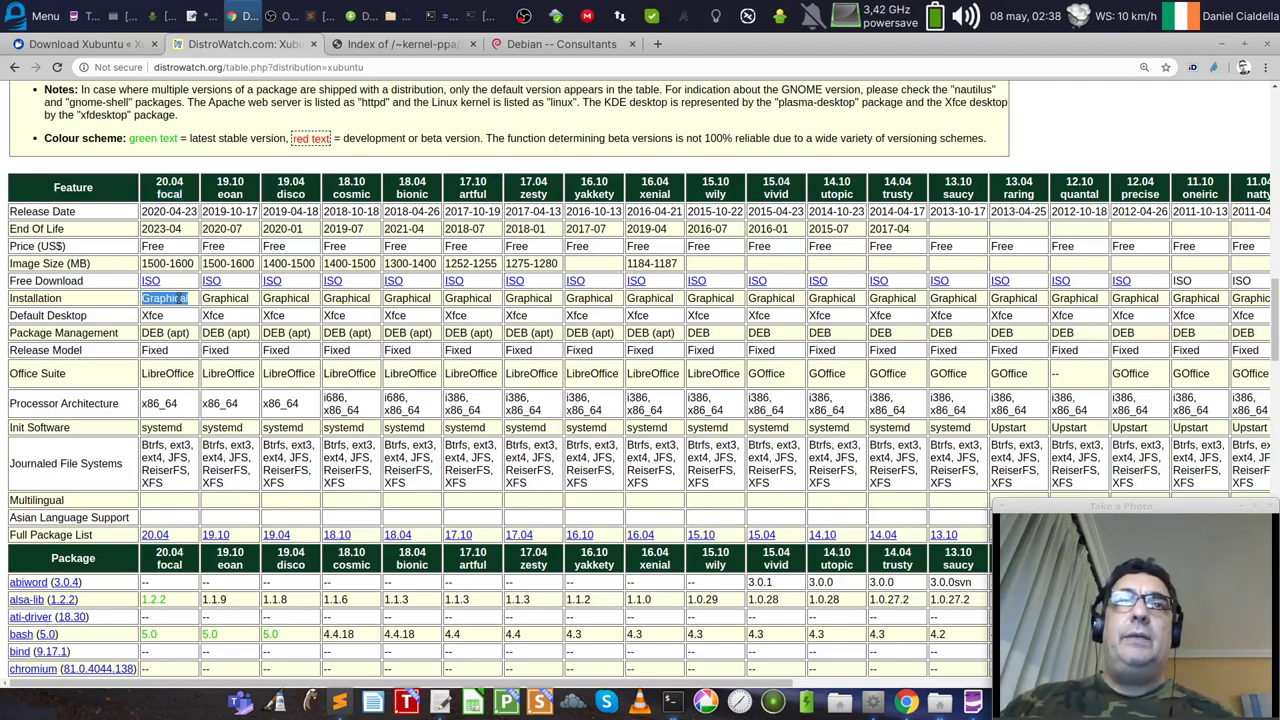
pyautogui.click(160, 315)
pyautogui.scroll(-1, 180, 354)
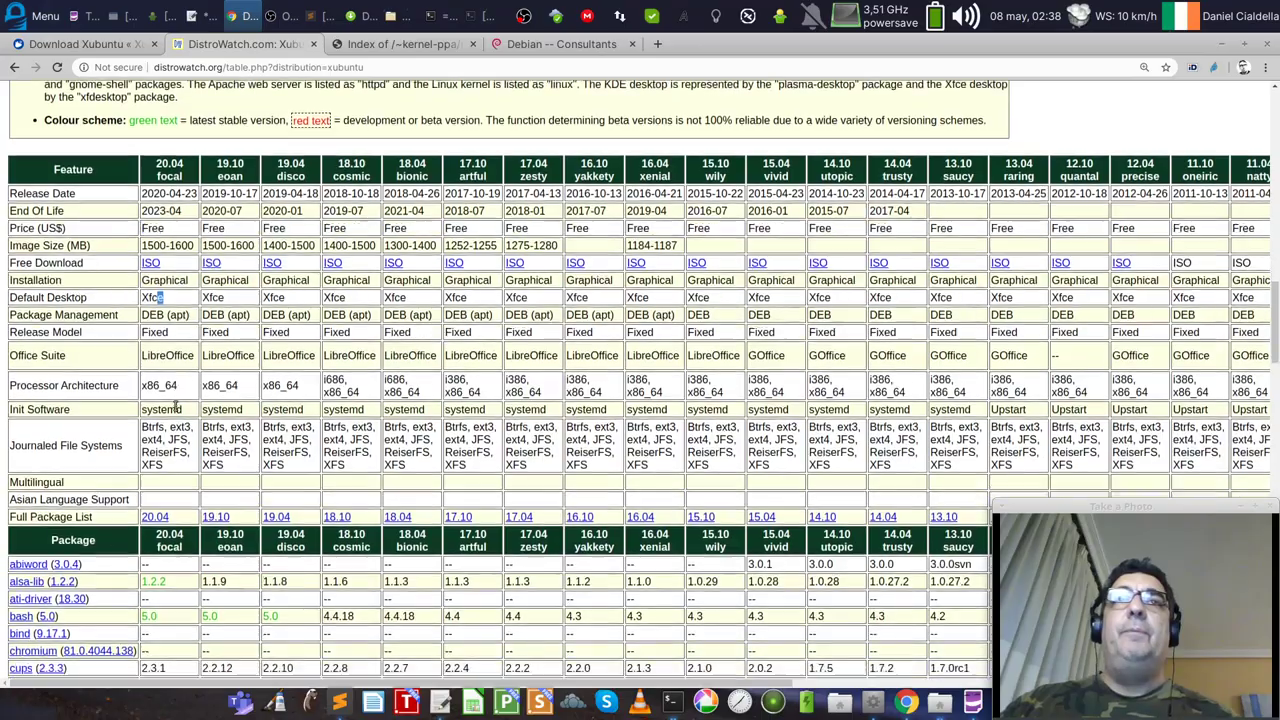
pyautogui.doubleClick(167, 304)
pyautogui.scroll(-8, 215, 540)
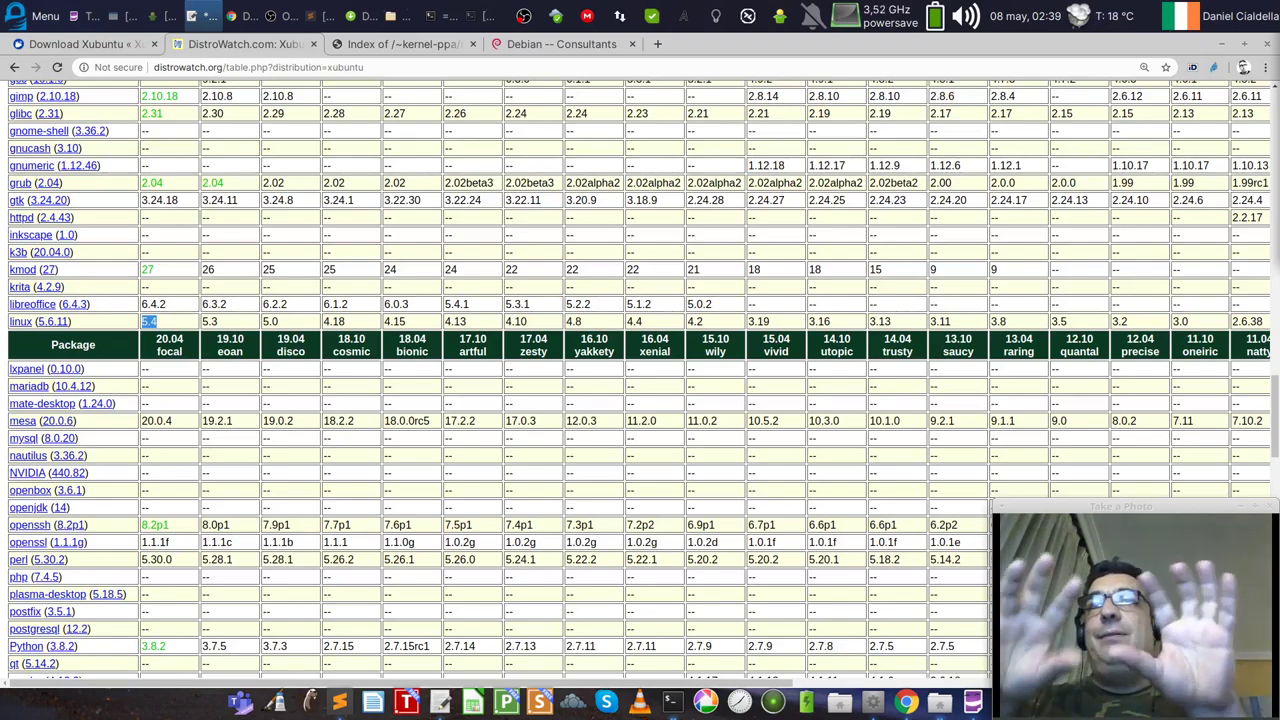
# Step: Bring the root terminal forward, unmaximize it and move it to the top left
pyautogui.click(482, 16)
pyautogui.hotkey('alt', 'F10')
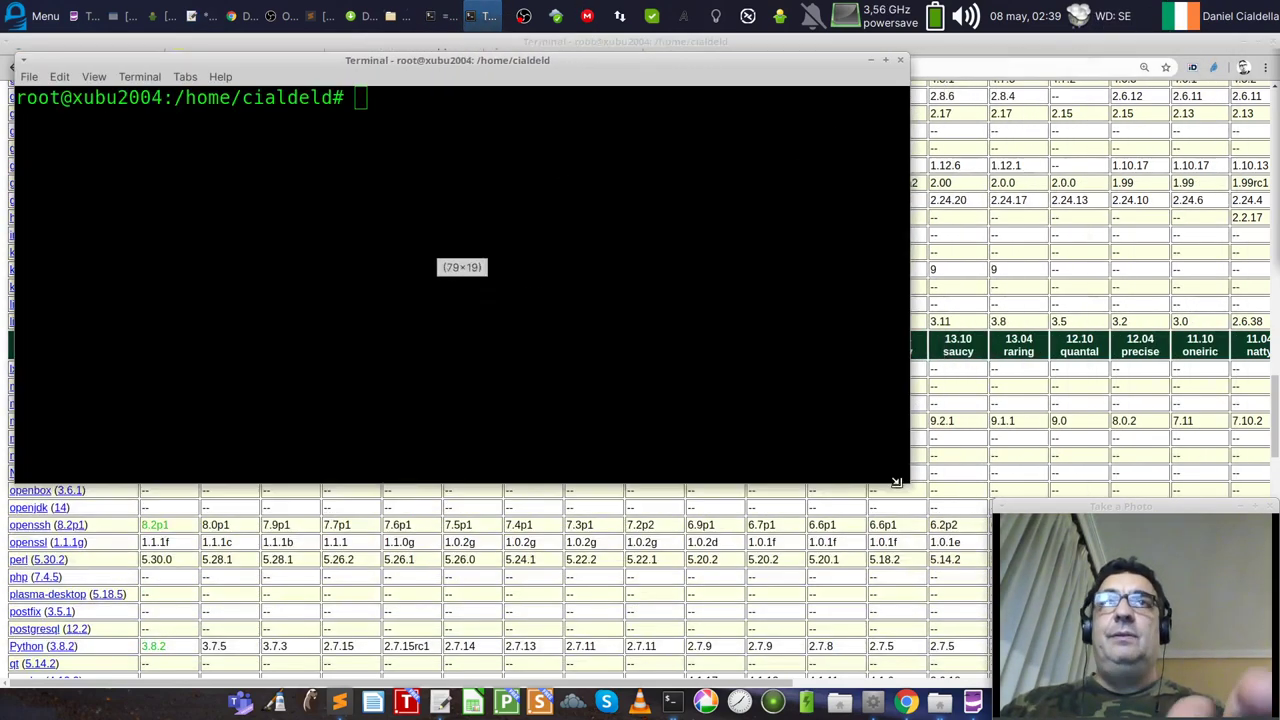
pyautogui.moveTo(526, 60); pyautogui.dragTo(517, 55)
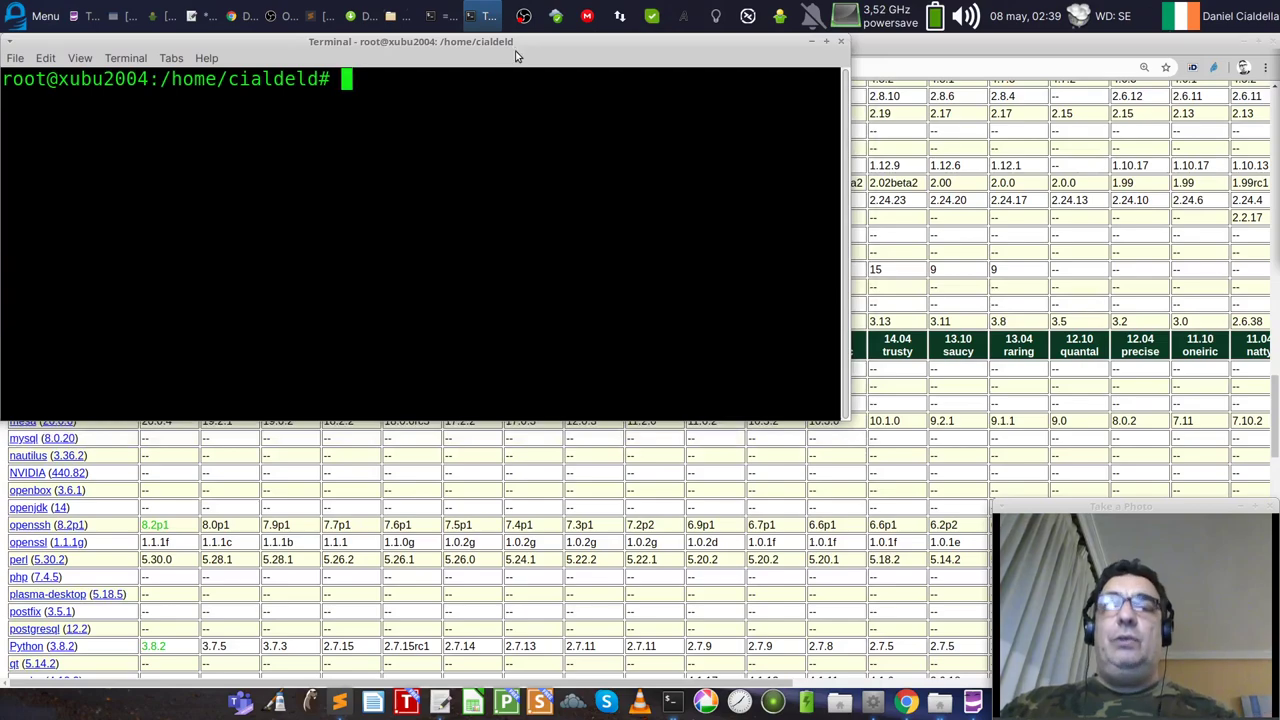
# Step: Open and close a second terminal window, then nudge the root terminal slightly down and right
pyautogui.hotkey('ctrl', 'alt', 't')
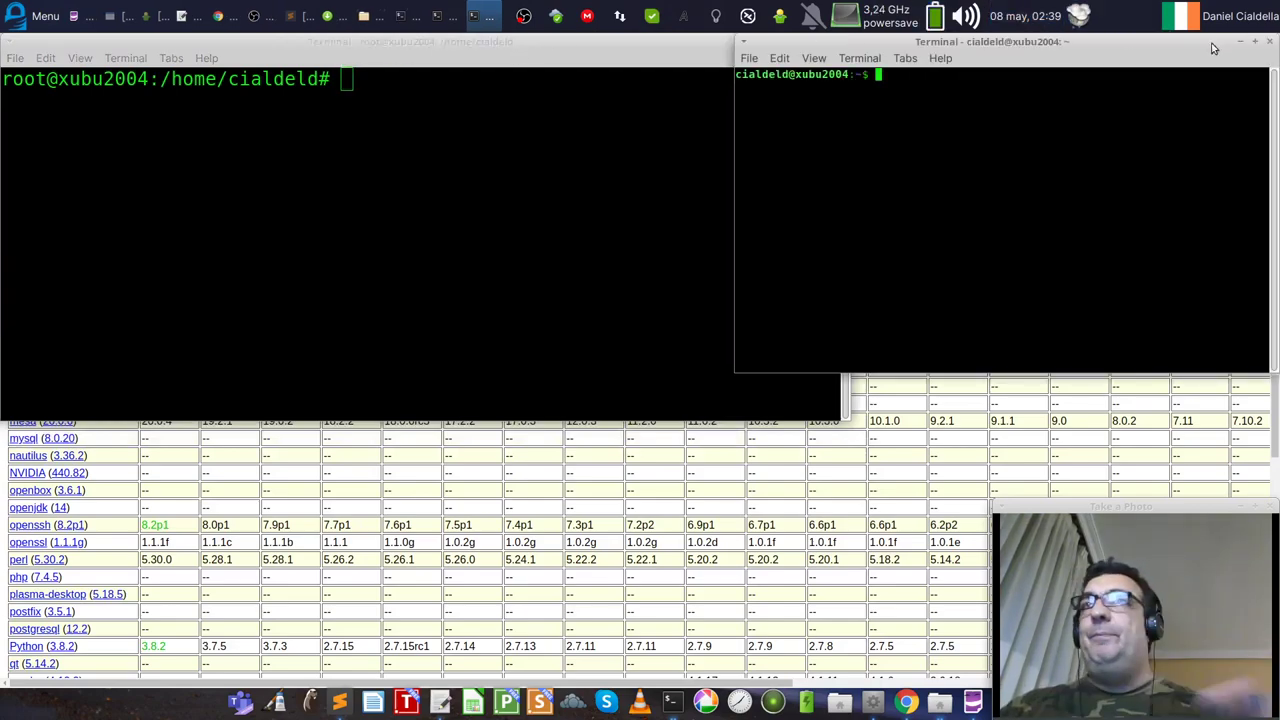
pyautogui.hotkey('ctrl', 'd')
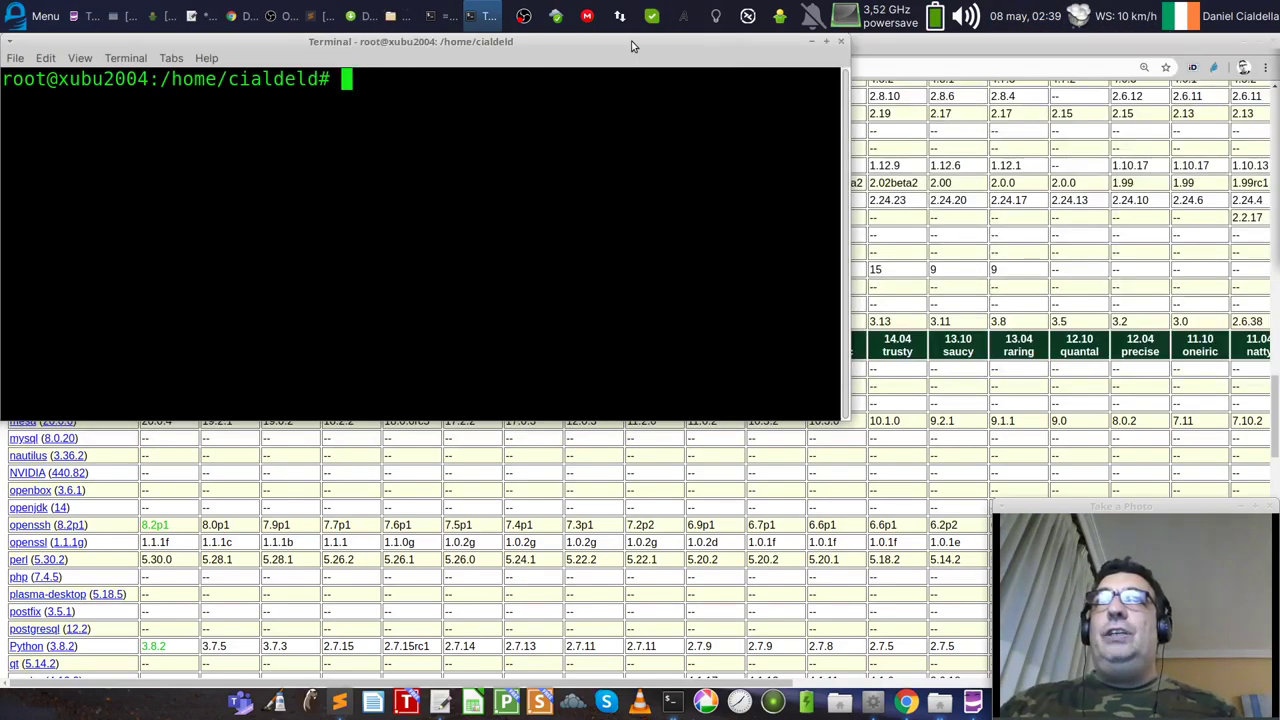
pyautogui.moveTo(631, 45); pyautogui.dragTo(667, 88)
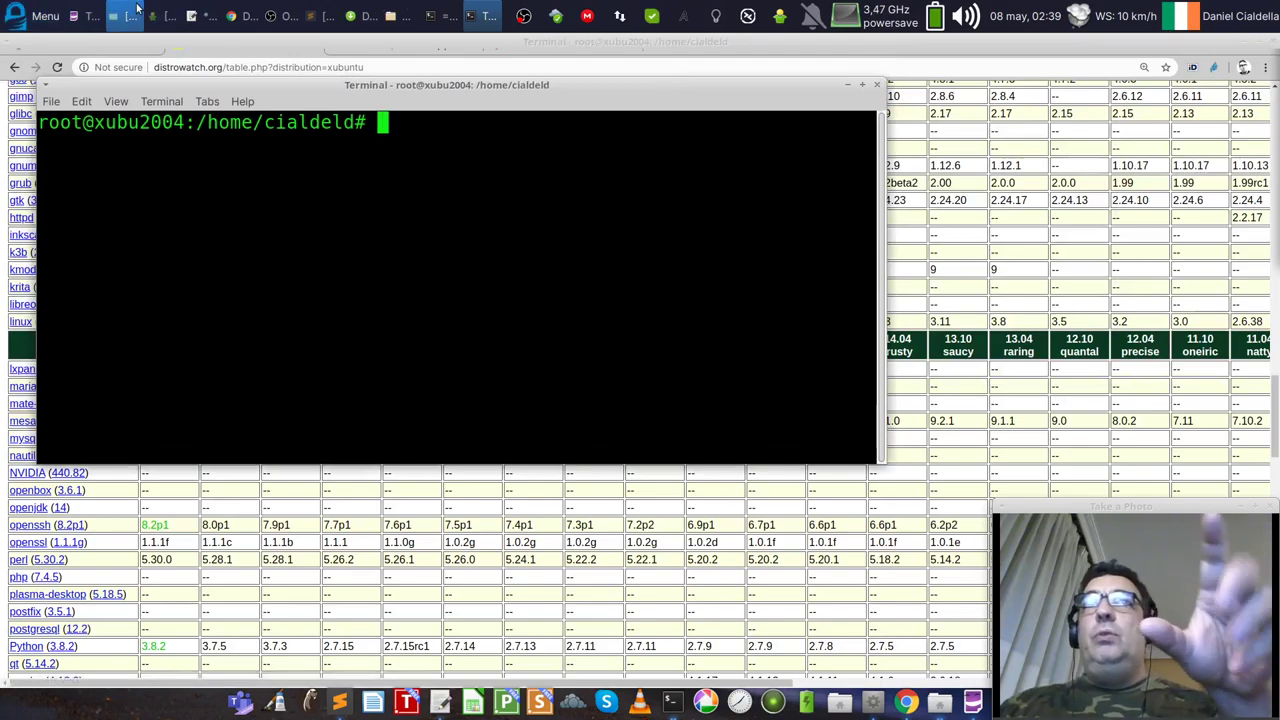
# Step: Launch the Xfce Settings Manager from the Whisker Menu and move its window up and left
pyautogui.click(40, 15)
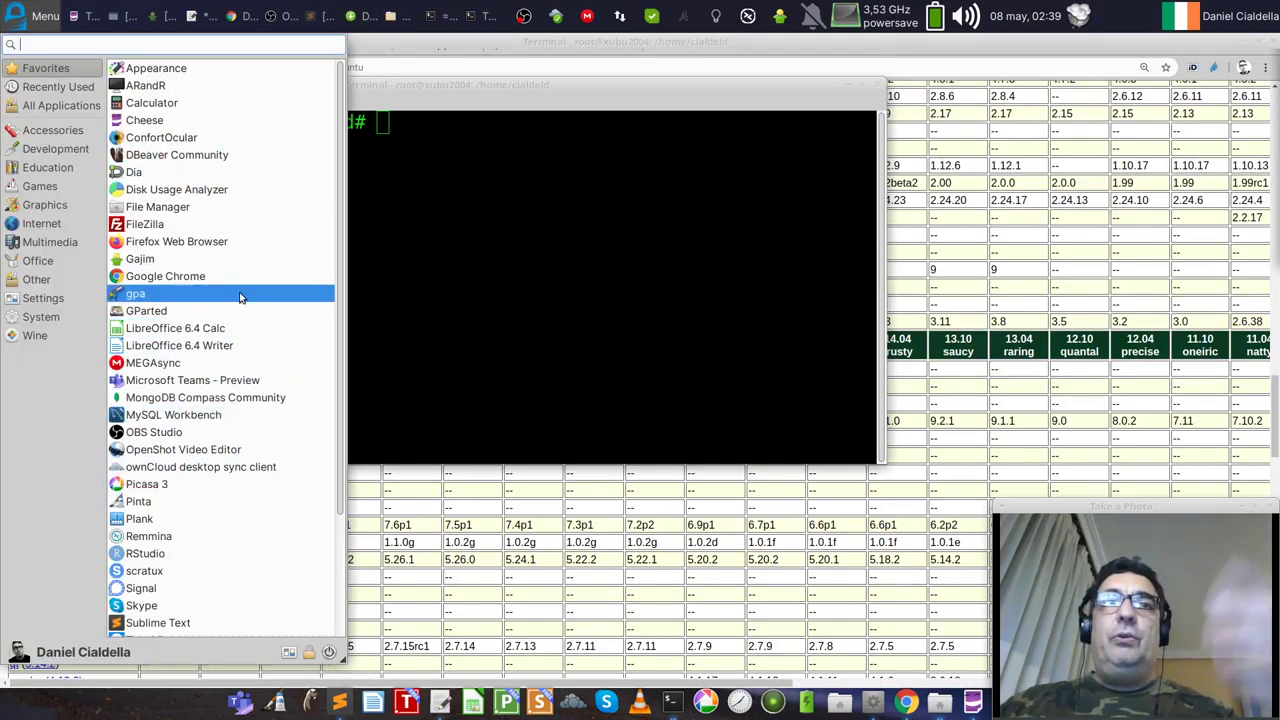
pyautogui.click(289, 651)
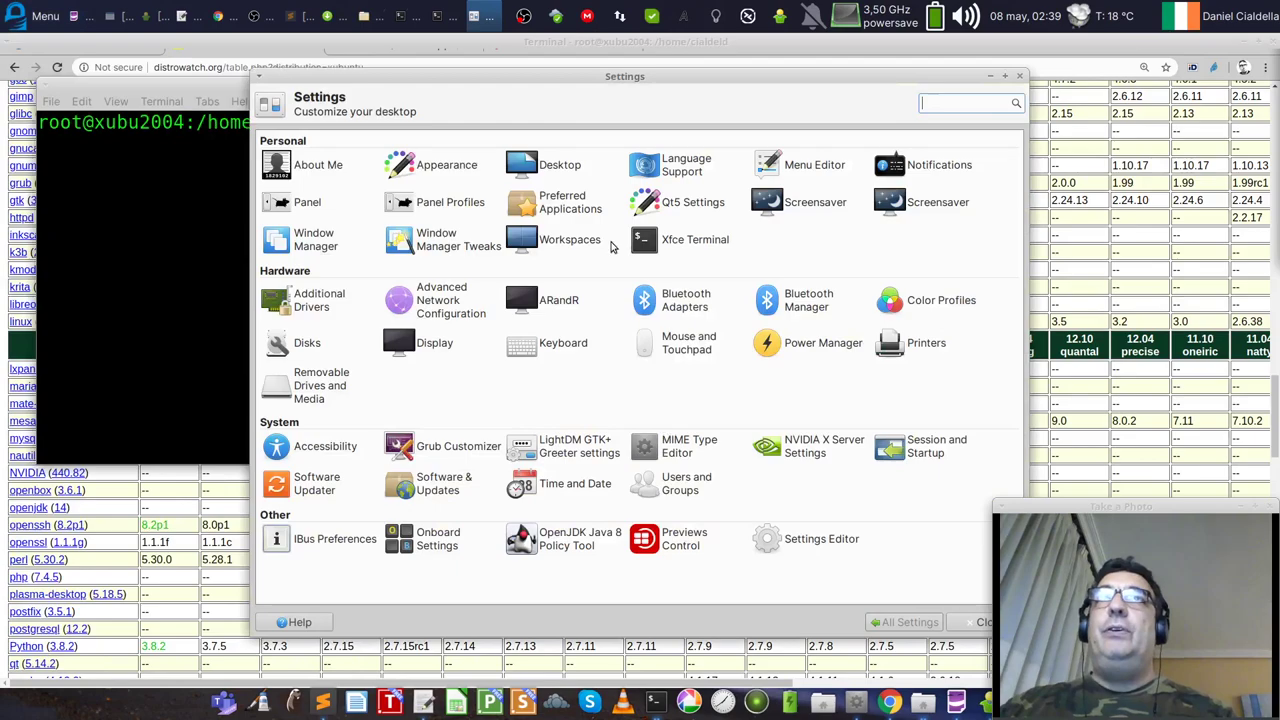
pyautogui.moveTo(694, 66); pyautogui.dragTo(529, 48)
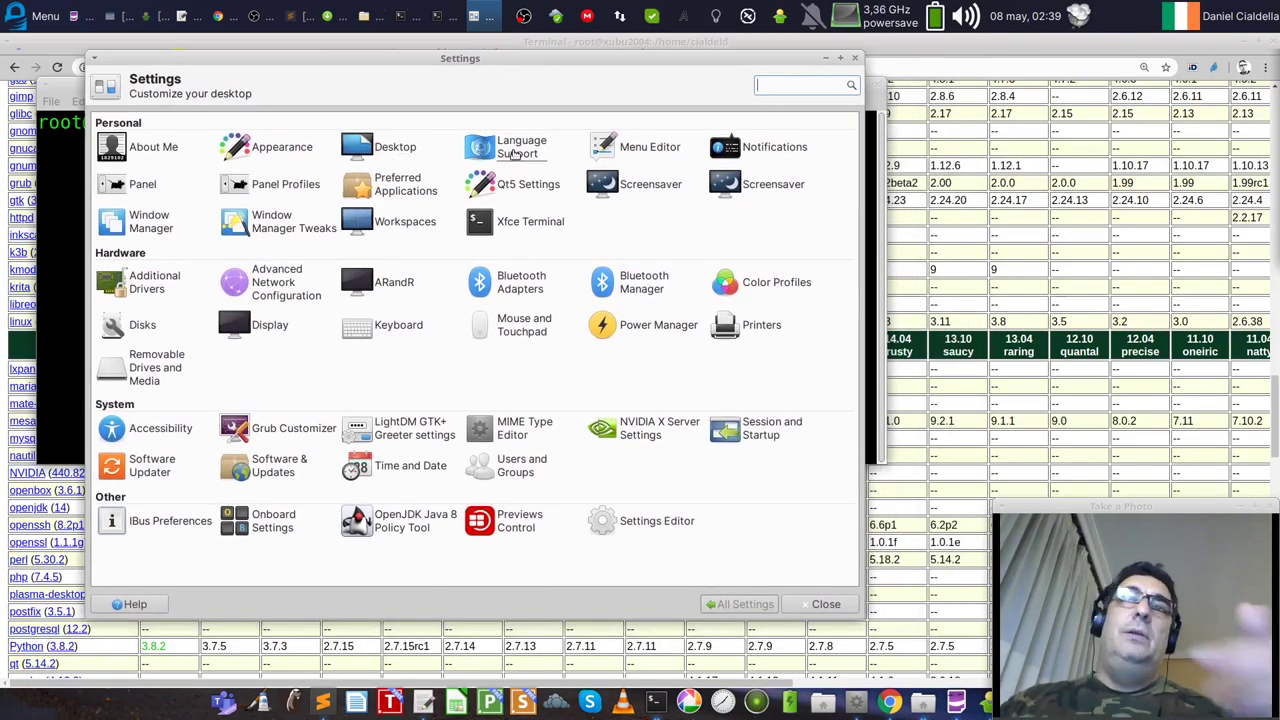
pyautogui.click(403, 281)
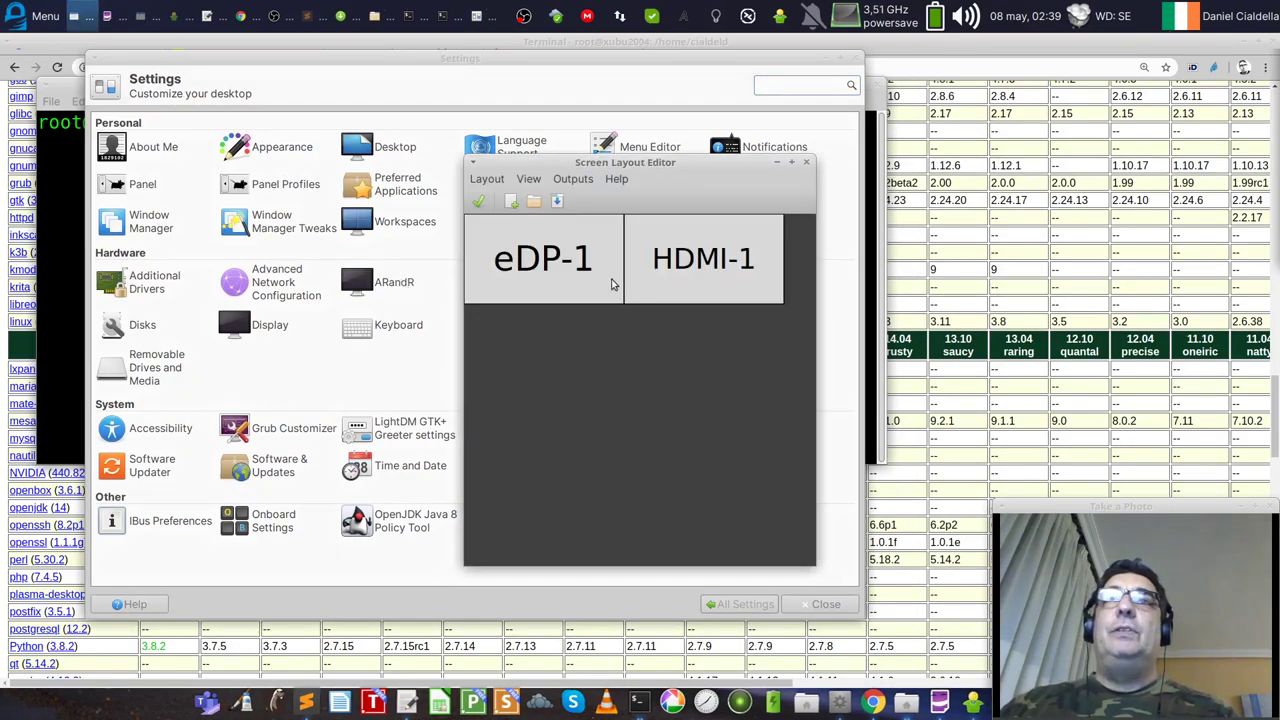
pyautogui.rightClick(570, 285)
pyautogui.moveTo(650, 329)
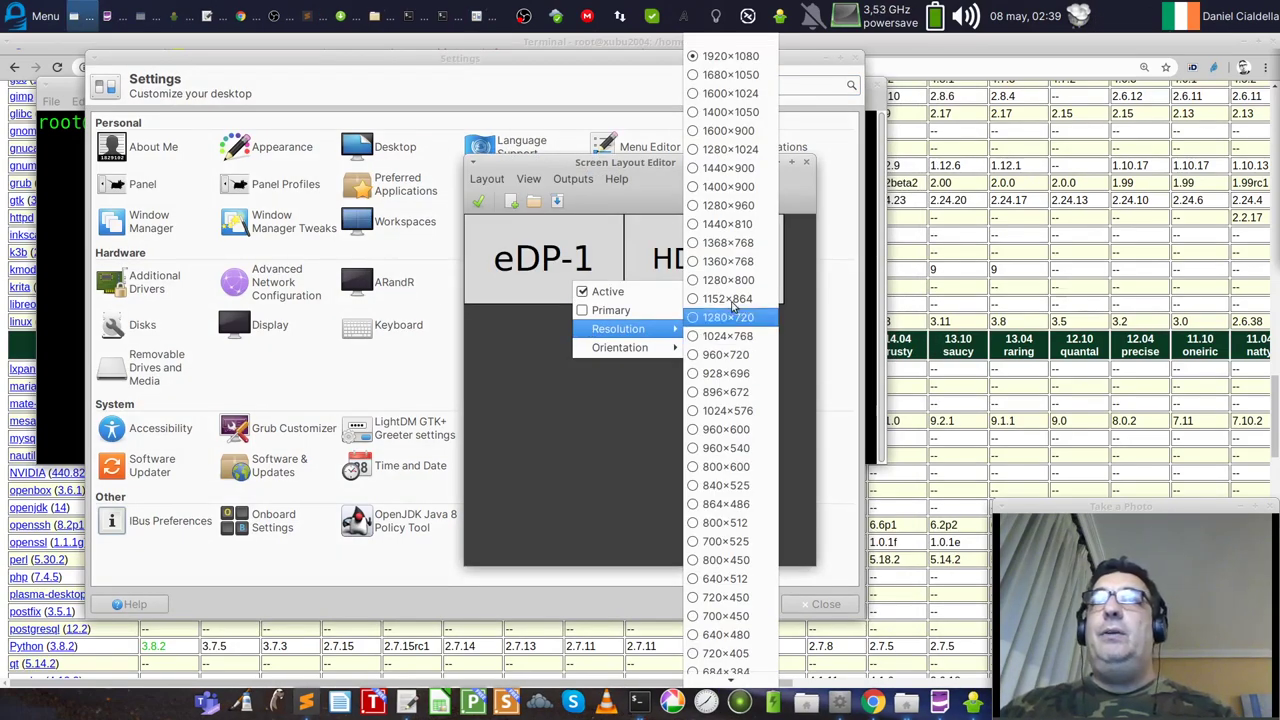
pyautogui.click(614, 351)
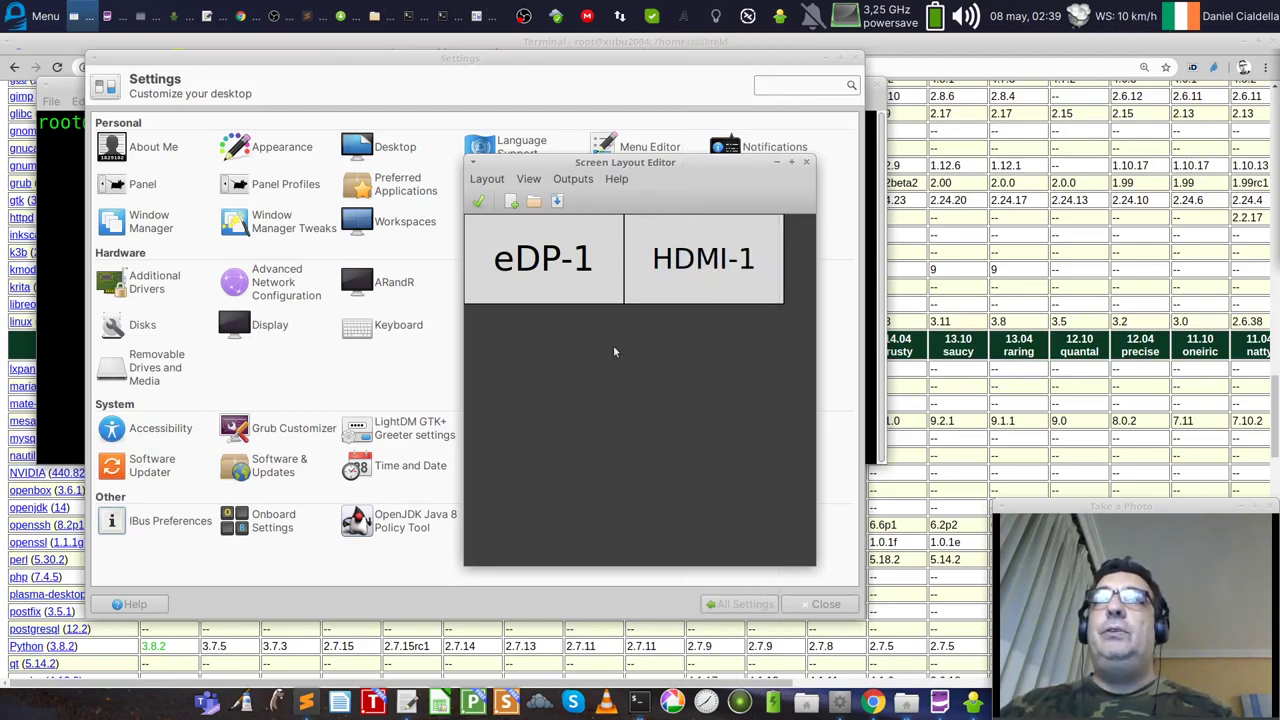
pyautogui.rightClick(678, 282)
pyautogui.moveTo(765, 332)
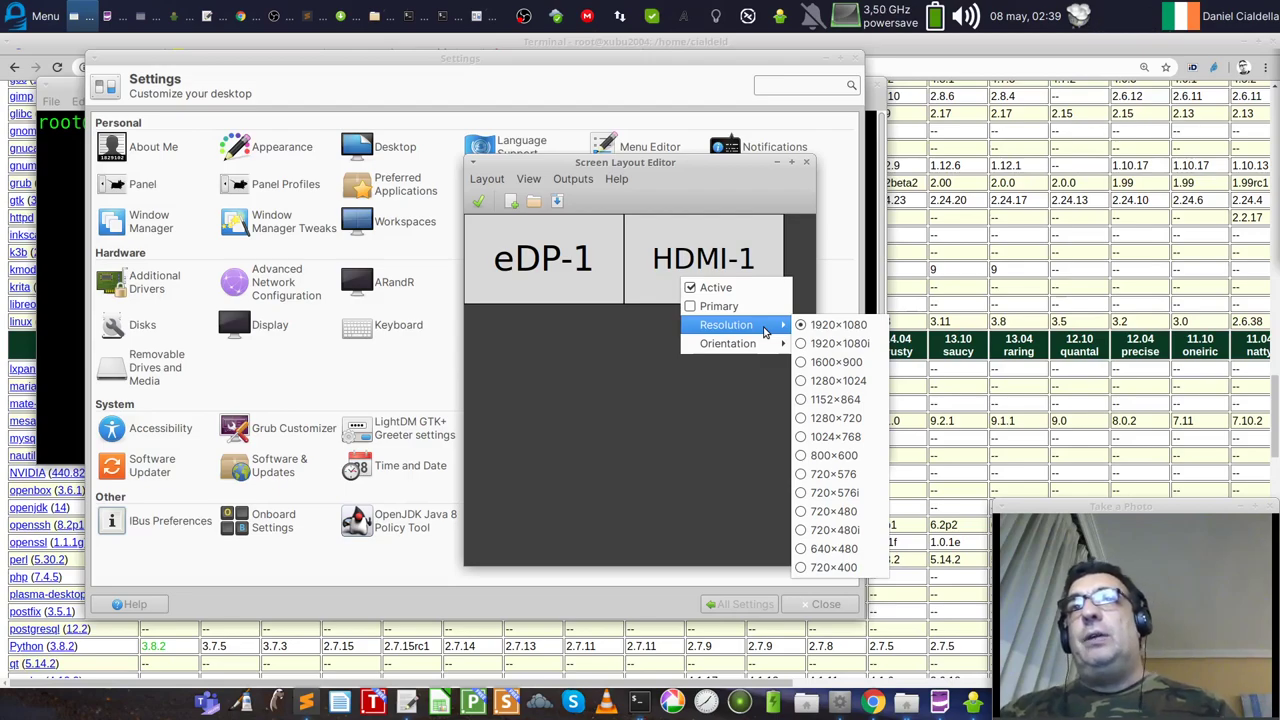
pyautogui.click(636, 421)
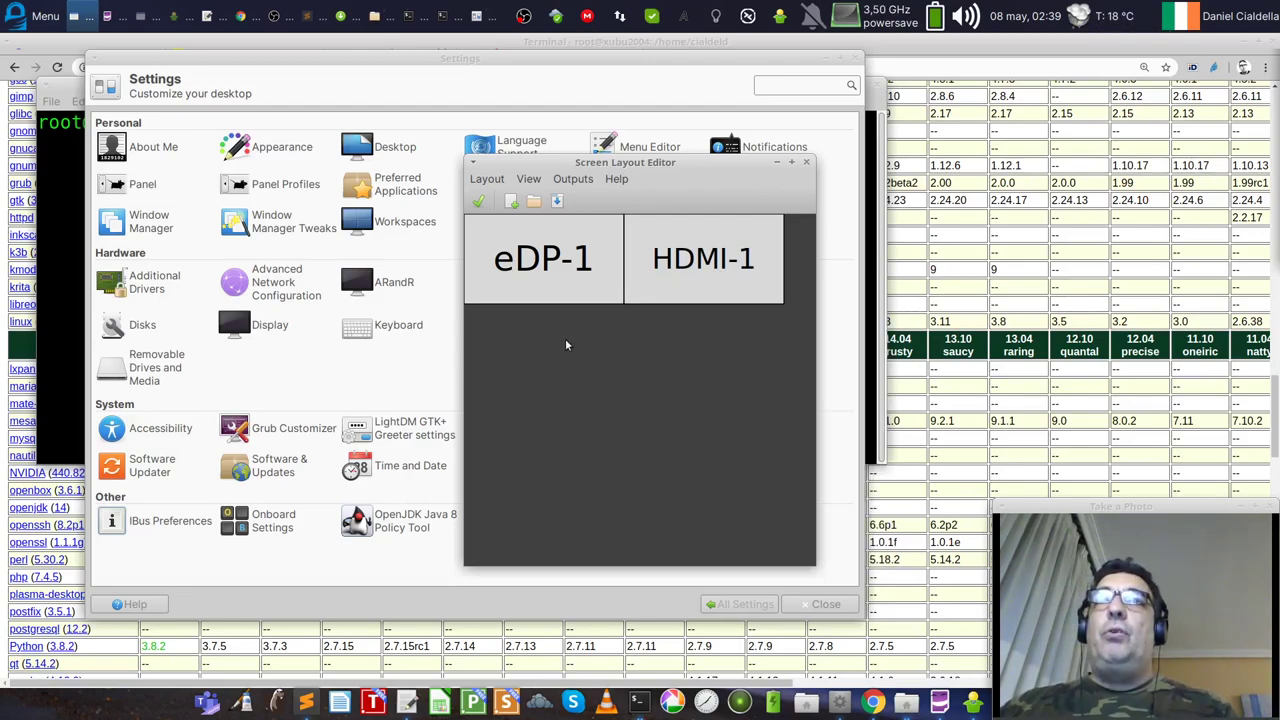
pyautogui.moveTo(675, 258); pyautogui.dragTo(675, 258)
pyautogui.moveTo(562, 279); pyautogui.dragTo(562, 262)
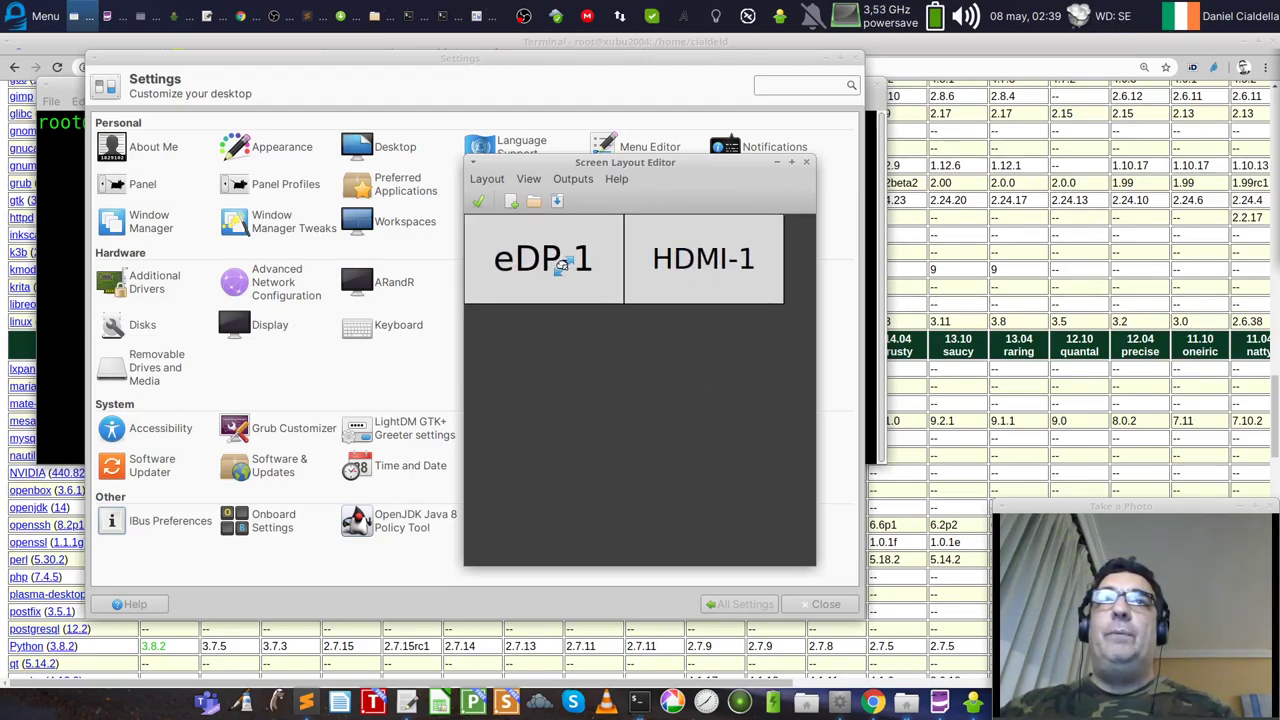
pyautogui.click(805, 164)
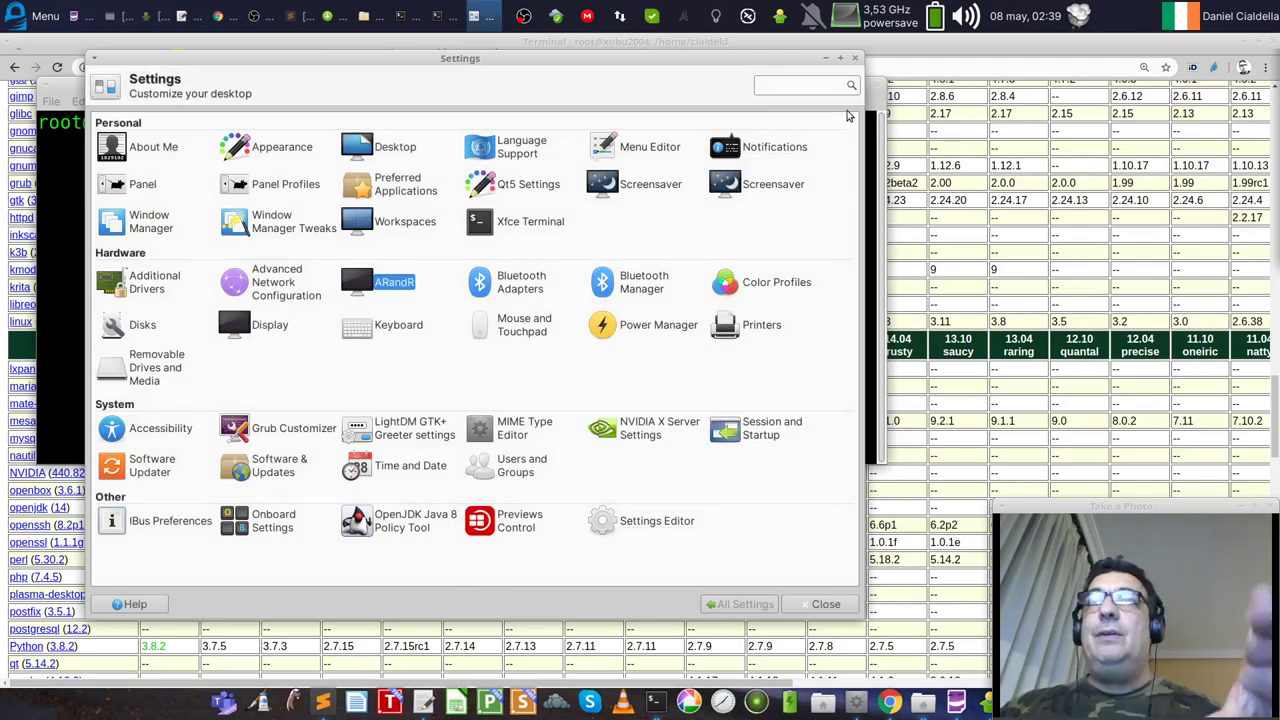
# Step: Close the Settings Manager and put the root terminal away, revealing the DistroWatch Xubuntu package table
pyautogui.click(854, 58)
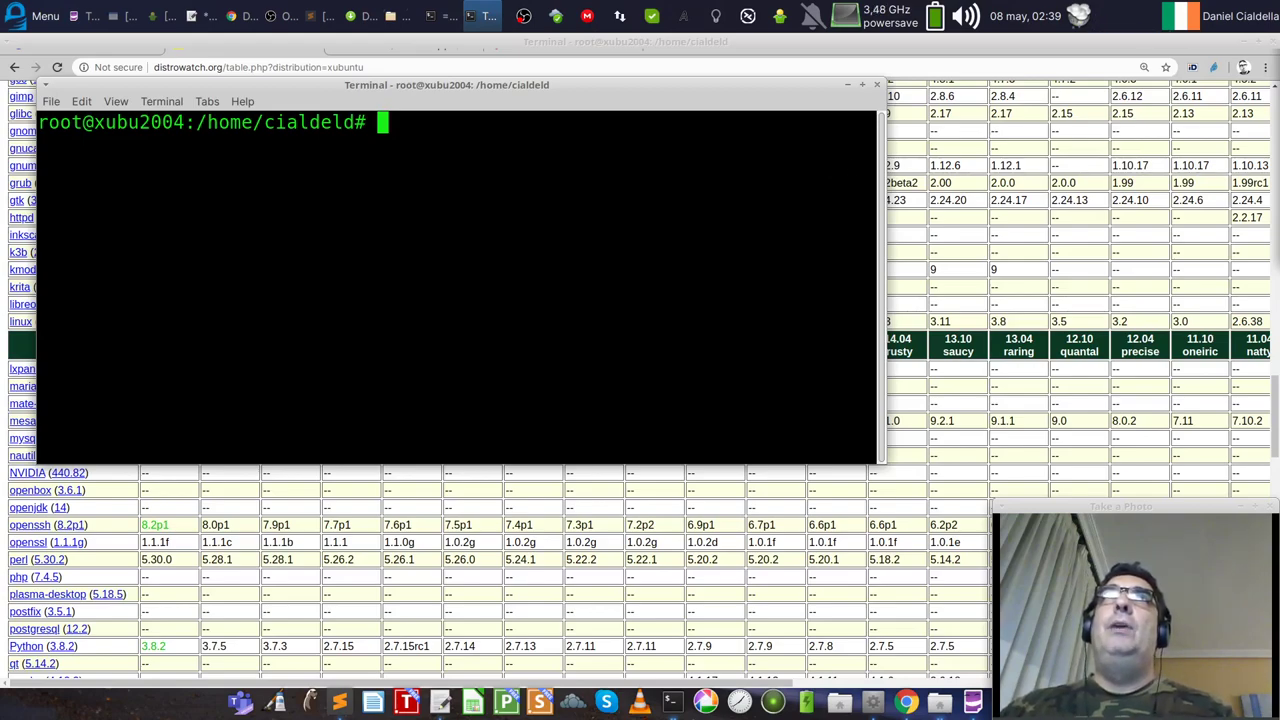
pyautogui.hotkey('alt', 'Tab')
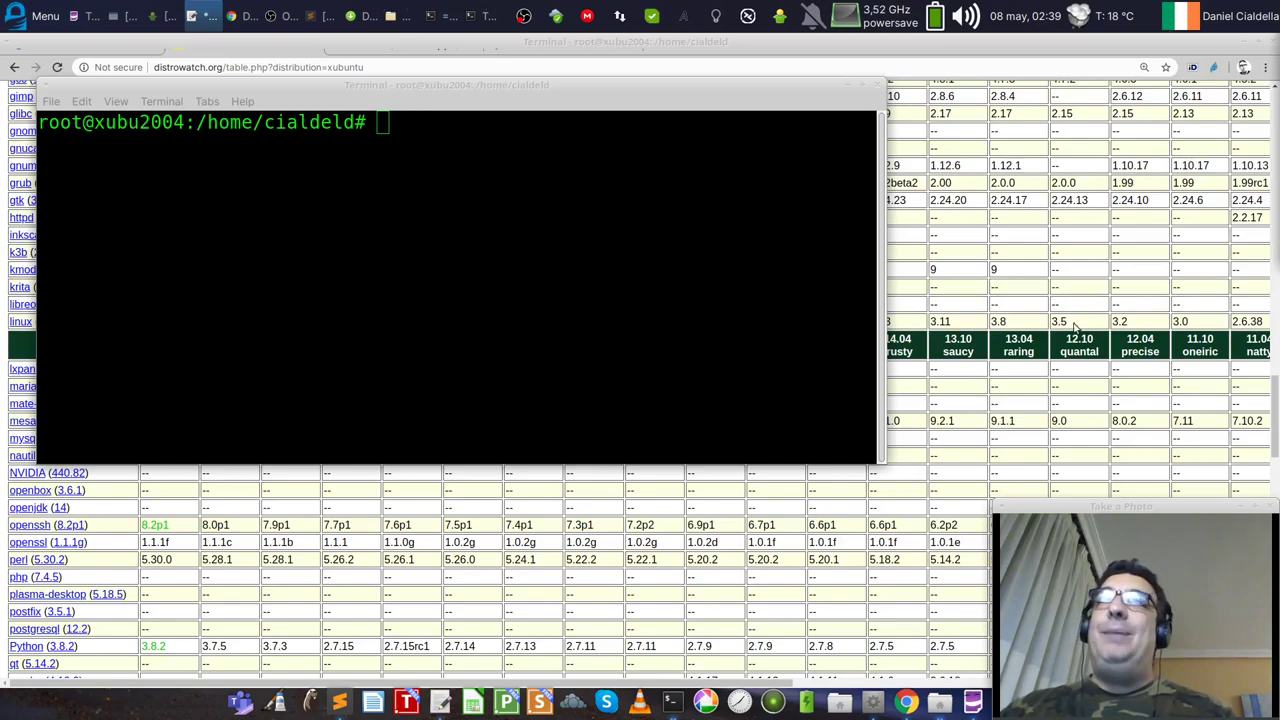
pyautogui.click(846, 91)
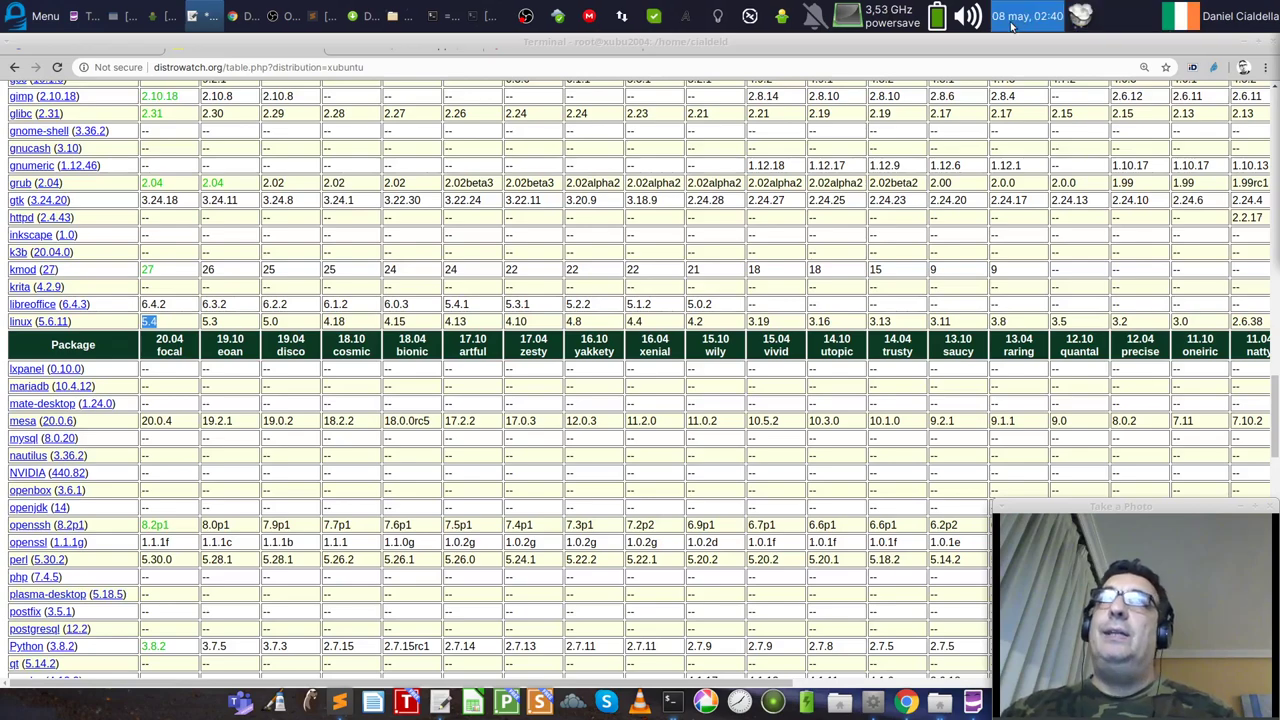
pyautogui.click(966, 16)
pyautogui.click(1020, 167)
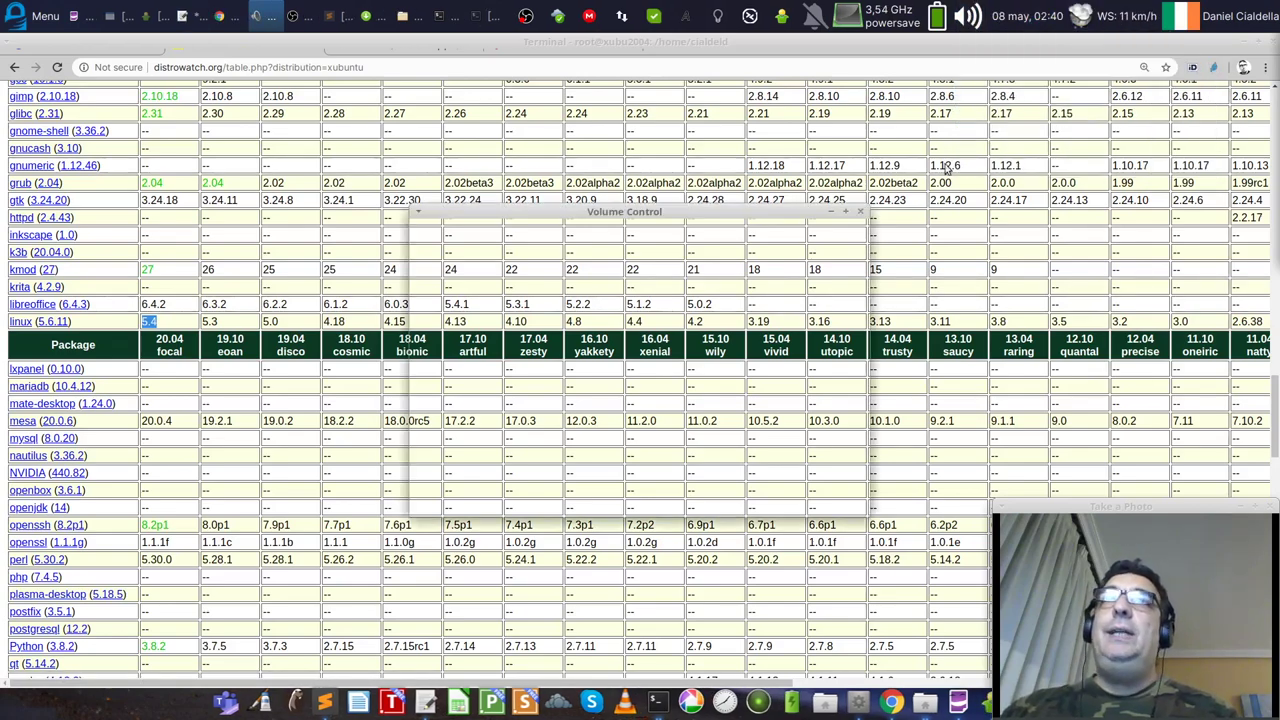
pyautogui.moveTo(707, 213); pyautogui.dragTo(595, 210)
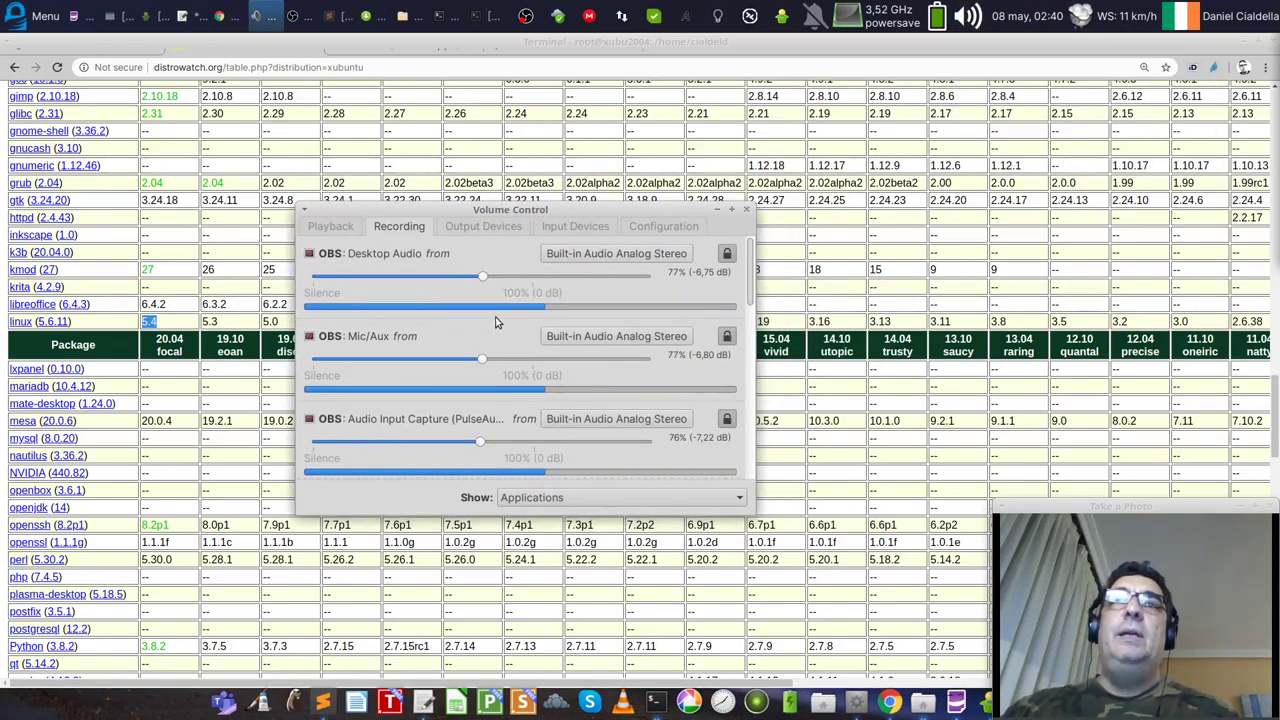
pyautogui.click(482, 227)
pyautogui.click(570, 228)
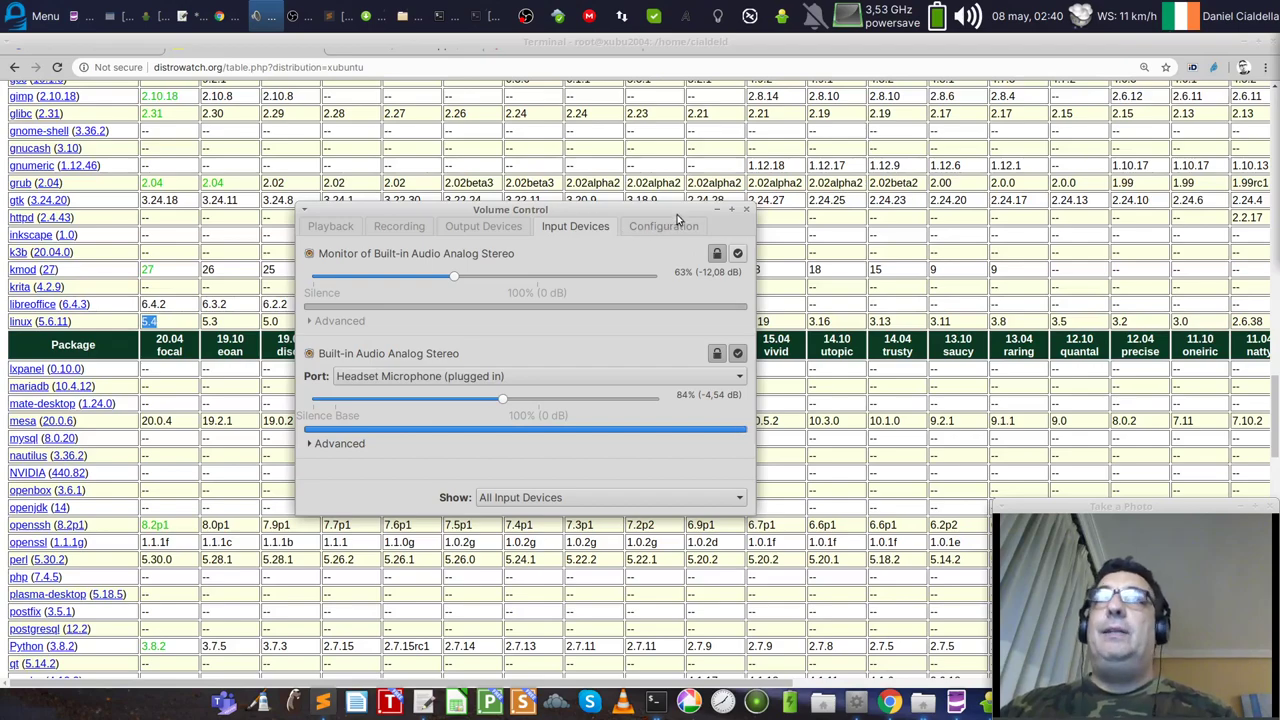
pyautogui.click(748, 211)
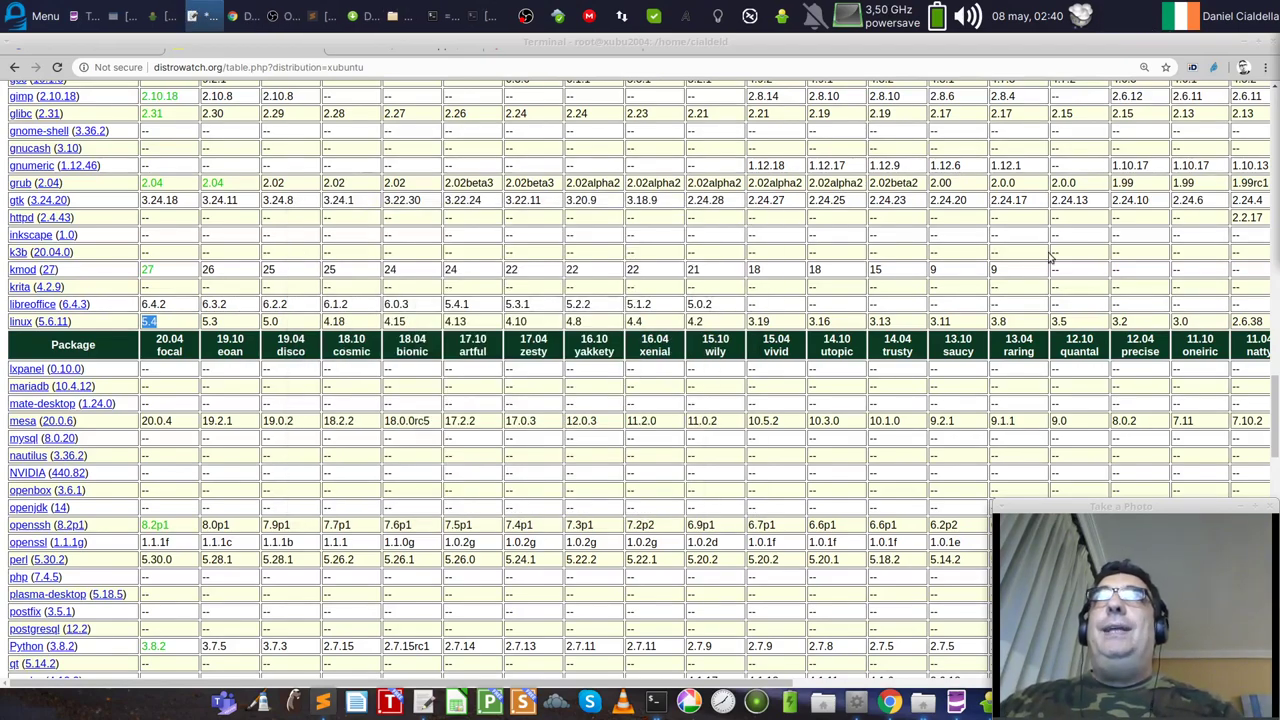
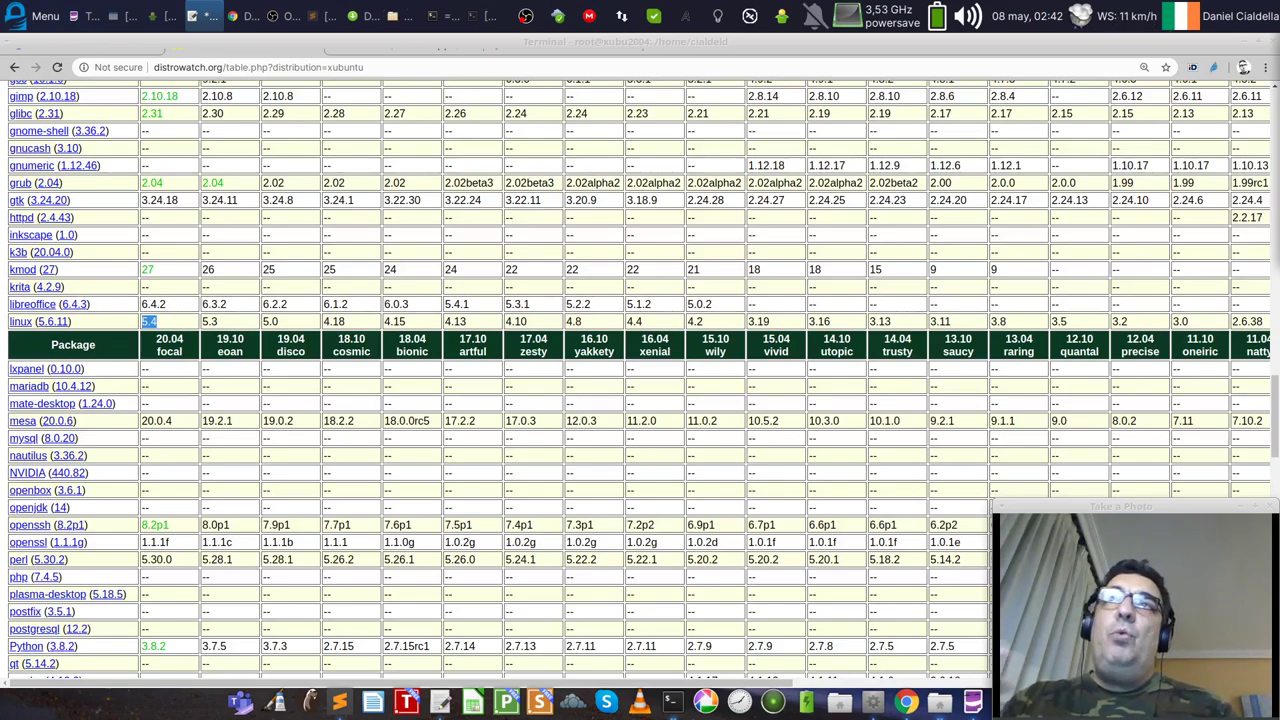
# Step: Browse the panel's keyboard layout list, keeping the Irish layout active
pyautogui.click(1183, 28)
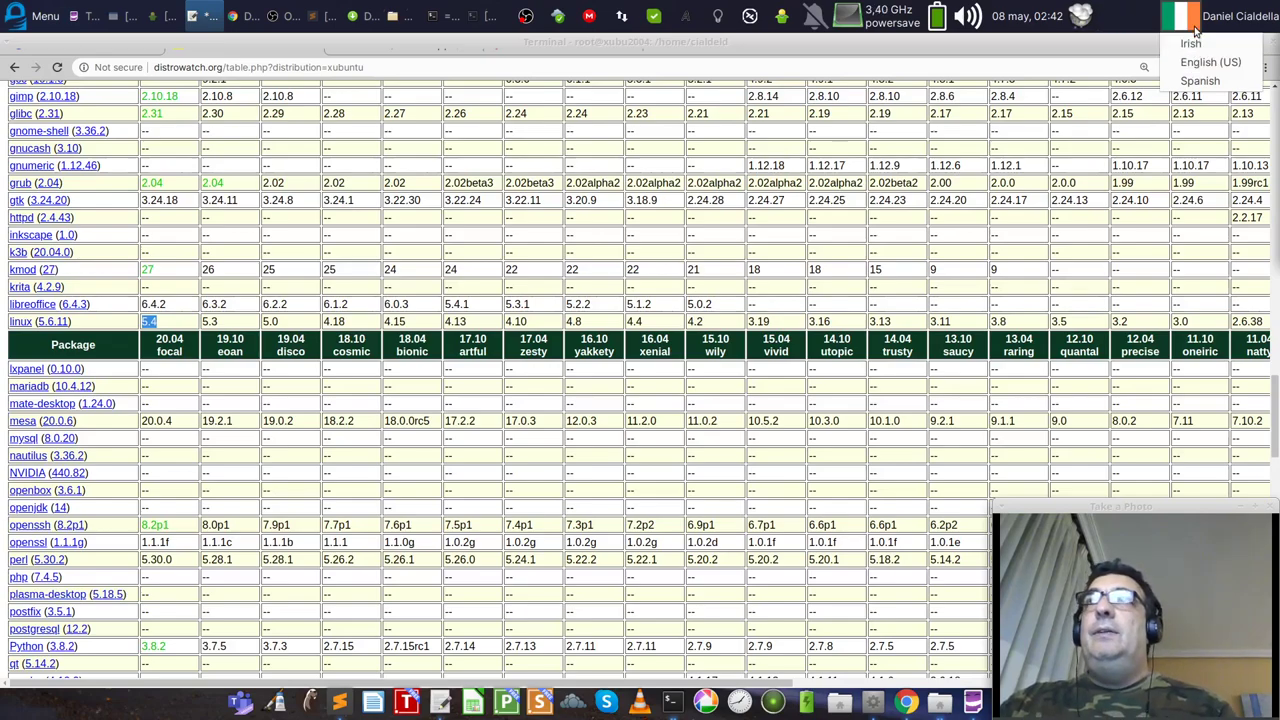
pyautogui.click(1195, 26)
pyautogui.click(1195, 26)
pyautogui.click(1195, 26)
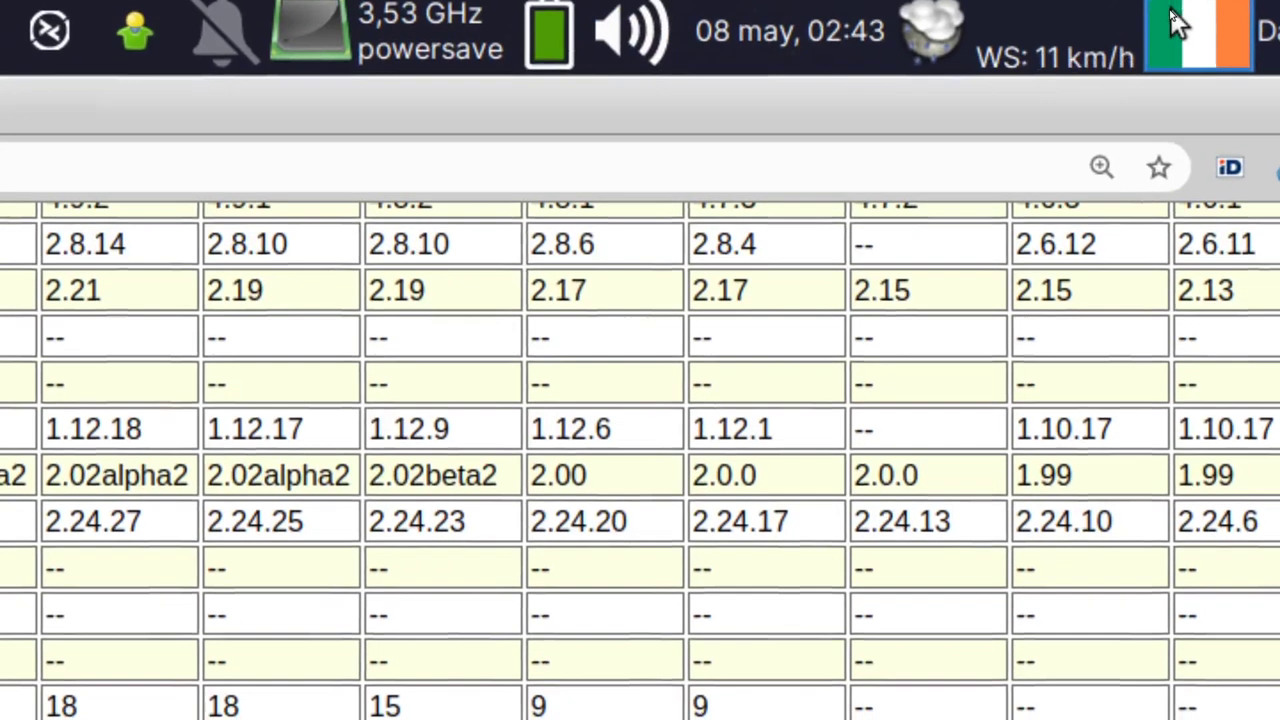
pyautogui.click(1178, 25)
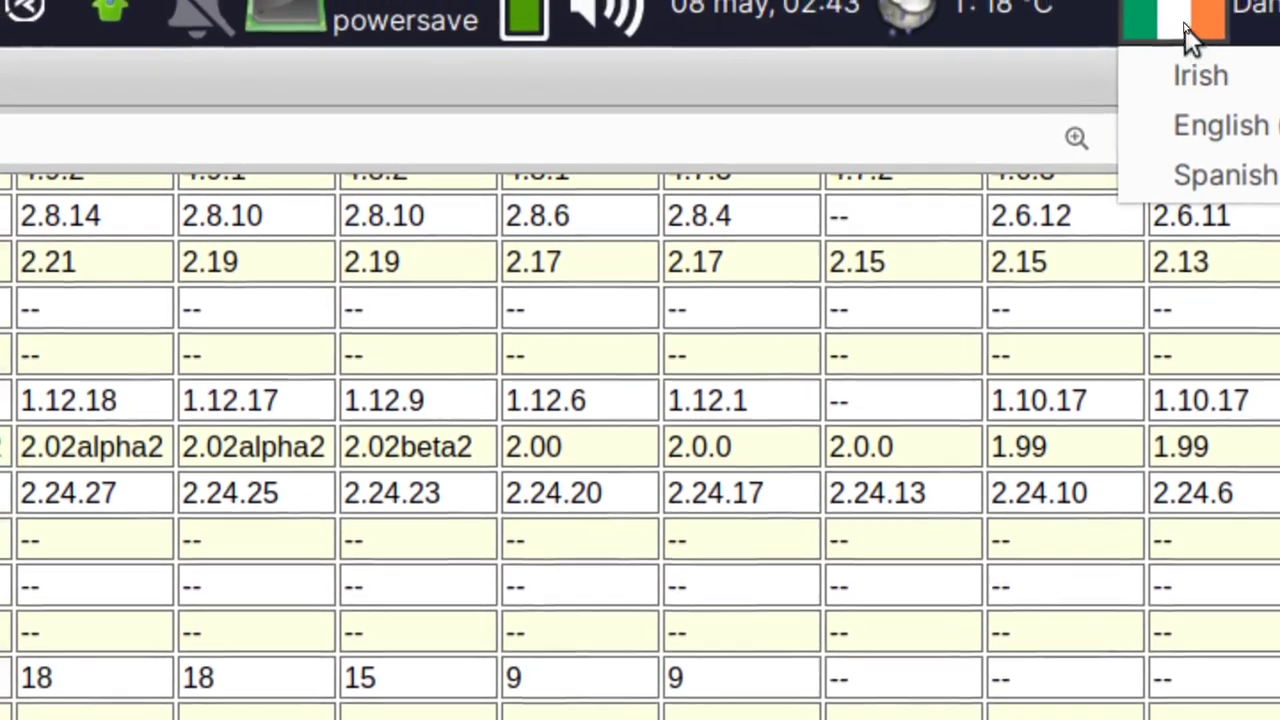
pyautogui.click(1164, 16)
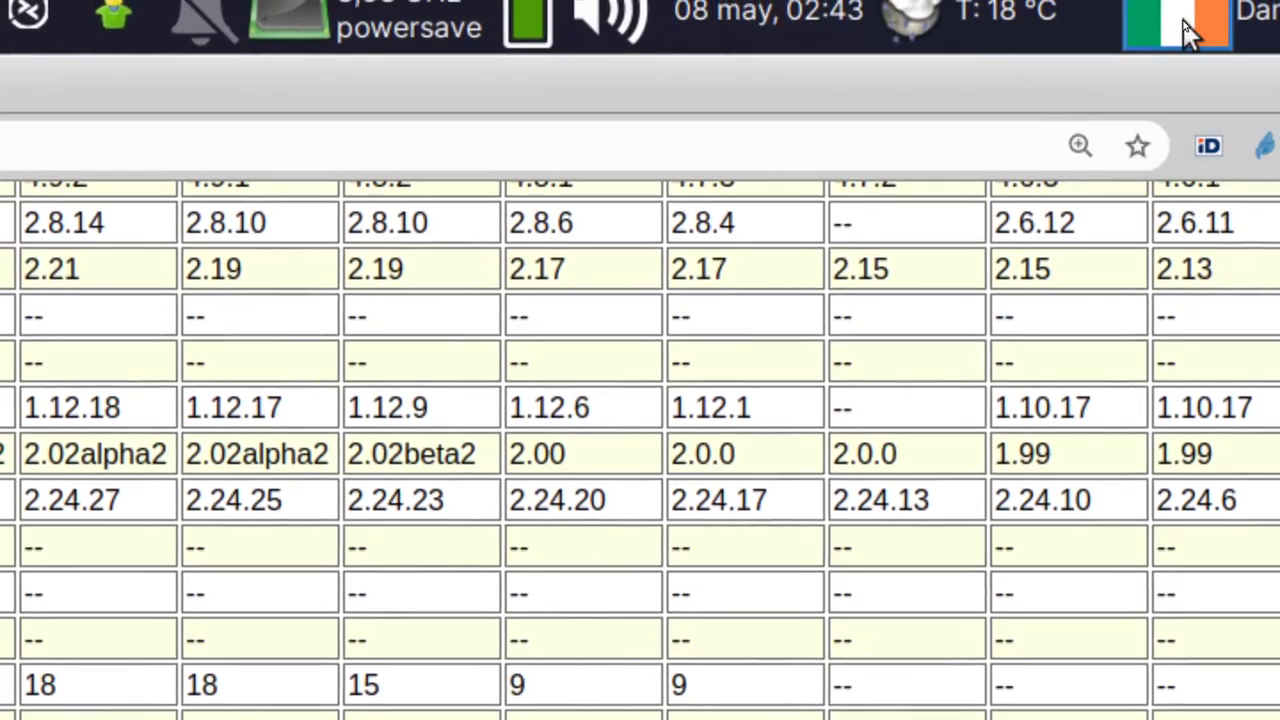
pyautogui.click(1161, 0)
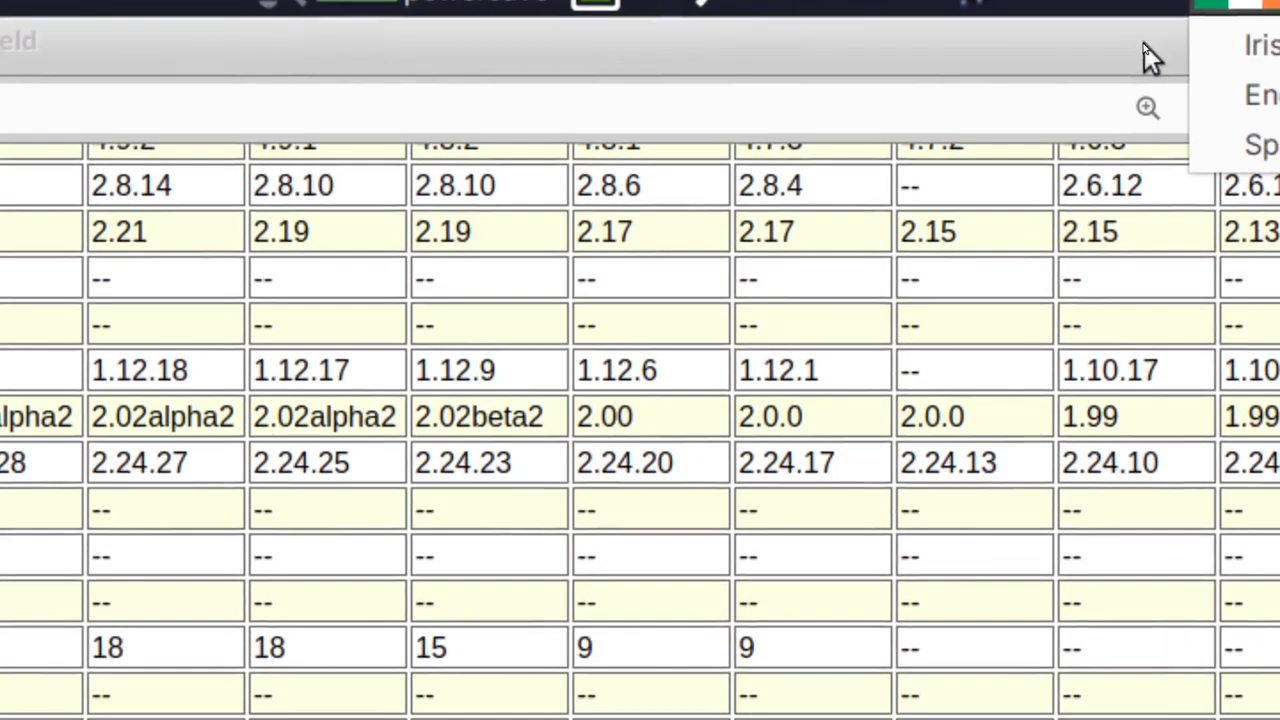
pyautogui.click(1195, 55)
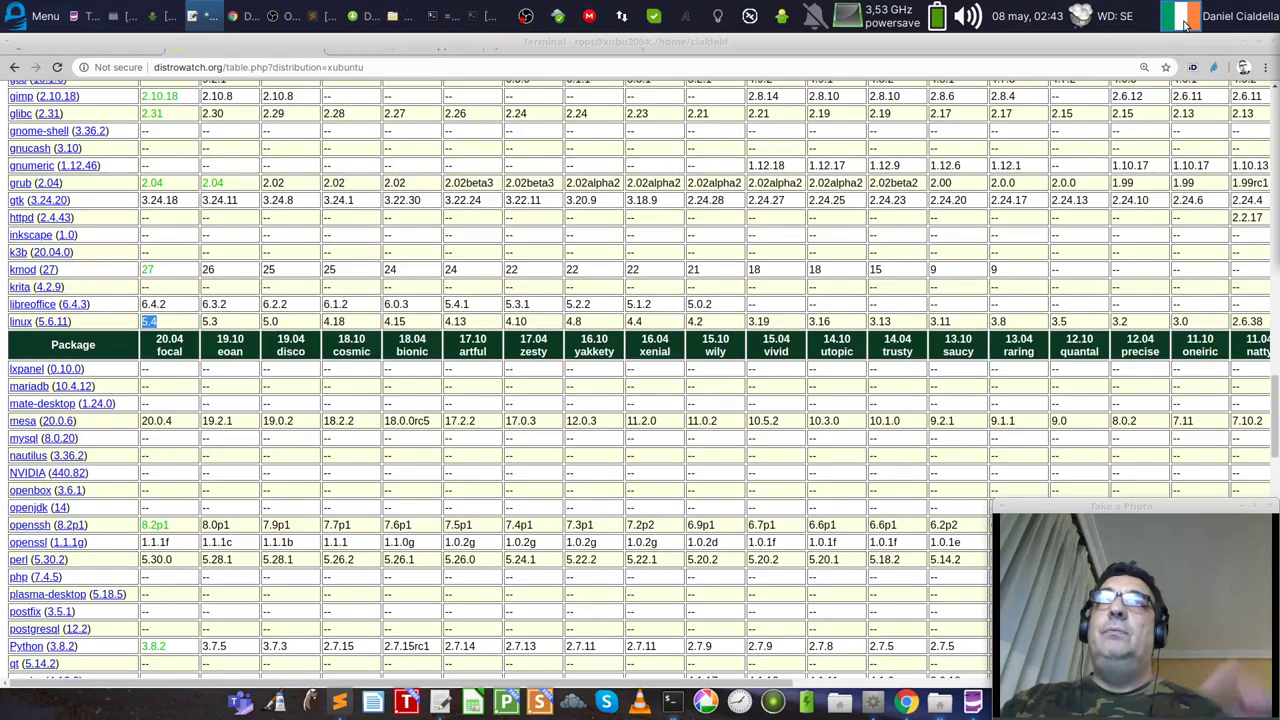
# Step: Check the session options, then open the detailed weather report and move it left
pyautogui.click(1228, 16)
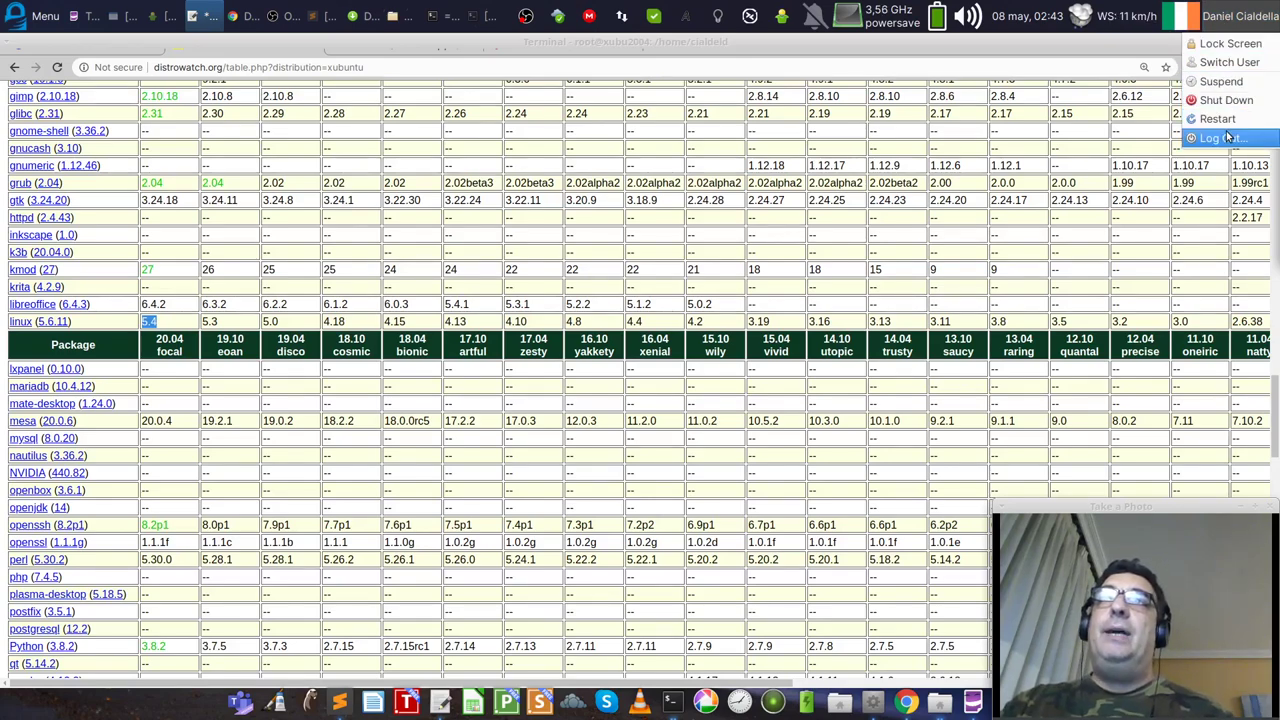
pyautogui.click(1117, 20)
pyautogui.click(1117, 20)
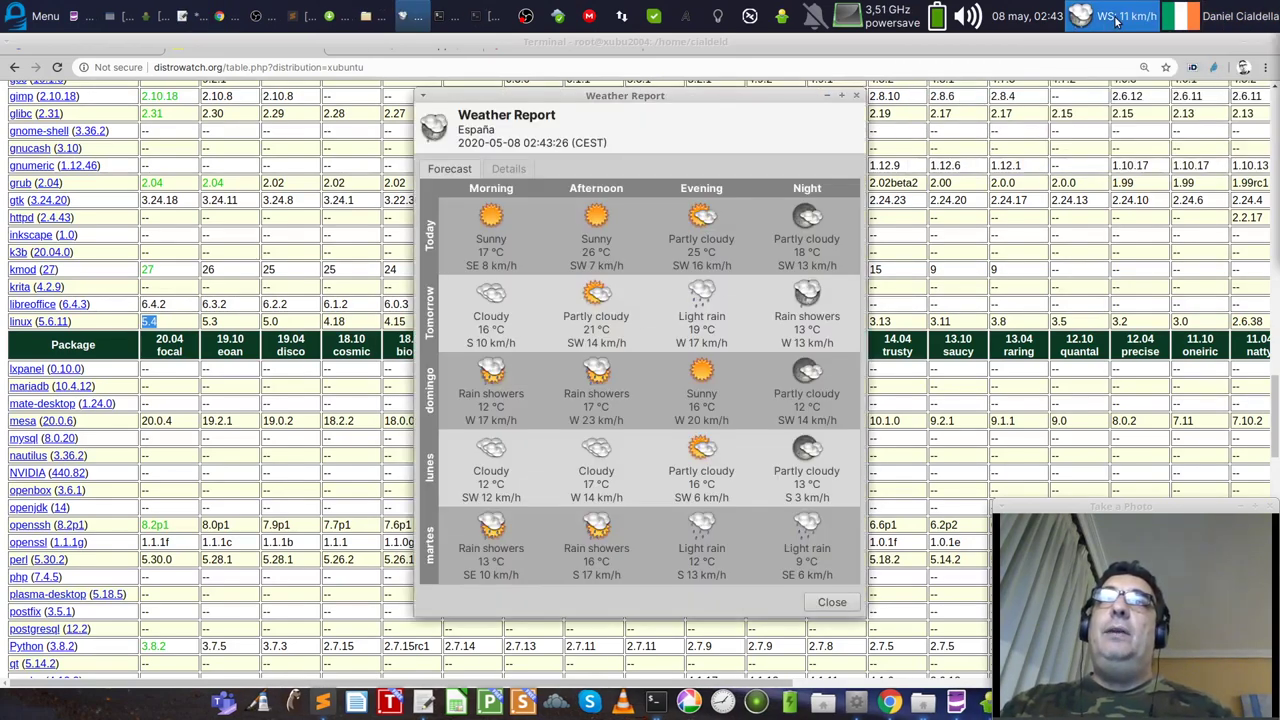
pyautogui.moveTo(708, 95); pyautogui.dragTo(630, 95)
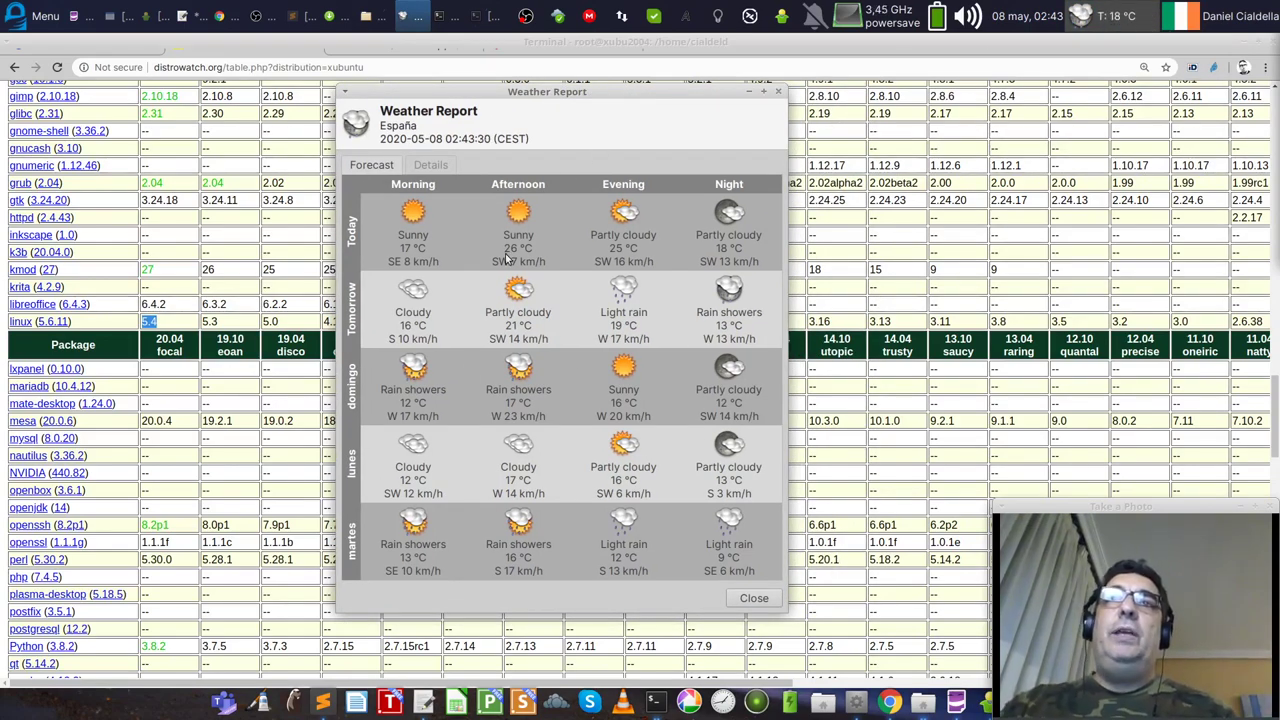
pyautogui.moveTo(505, 252)
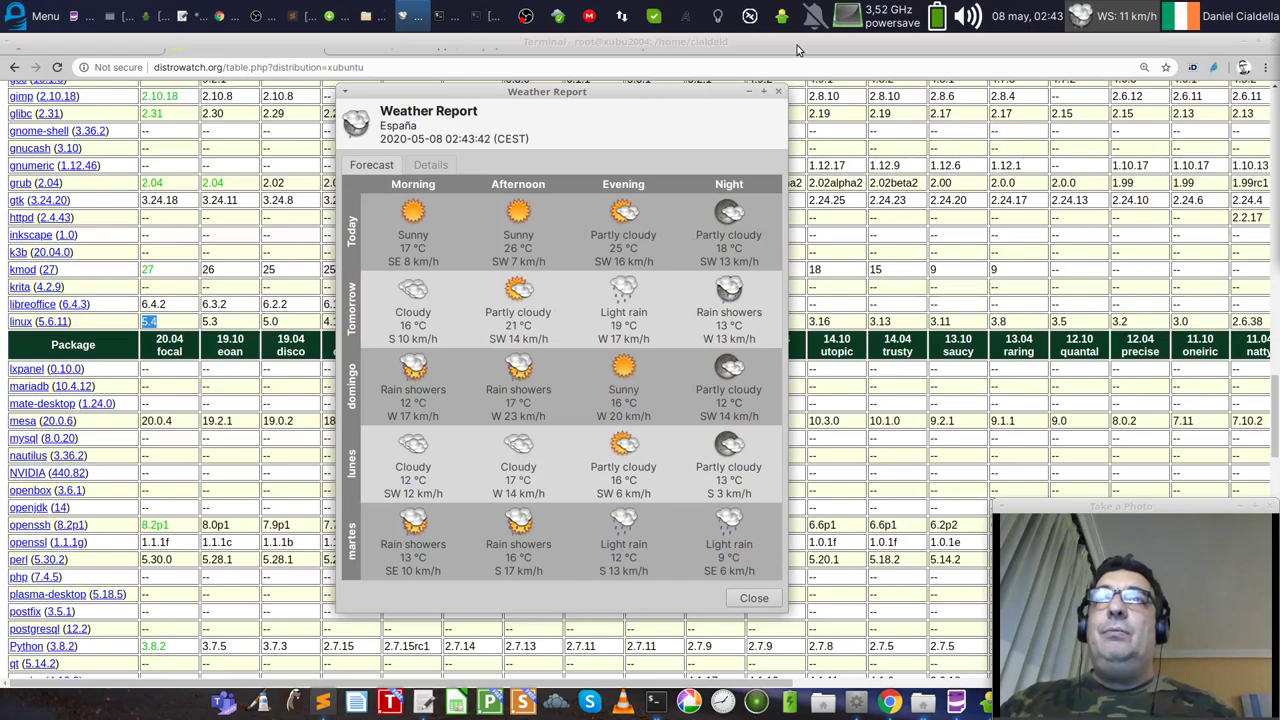
# Step: Close and reopen the weather report, close it, then show battery and display brightness
pyautogui.click(778, 91)
pyautogui.click(1080, 16)
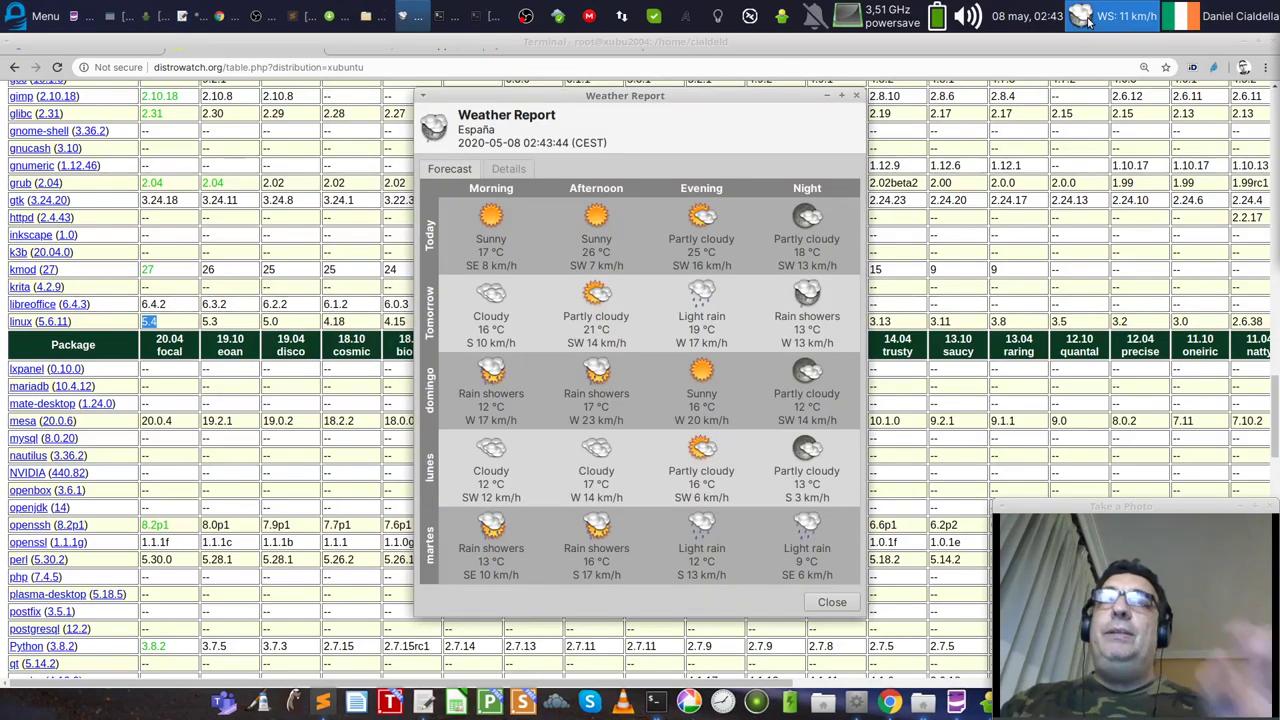
pyautogui.click(858, 95)
pyautogui.click(935, 17)
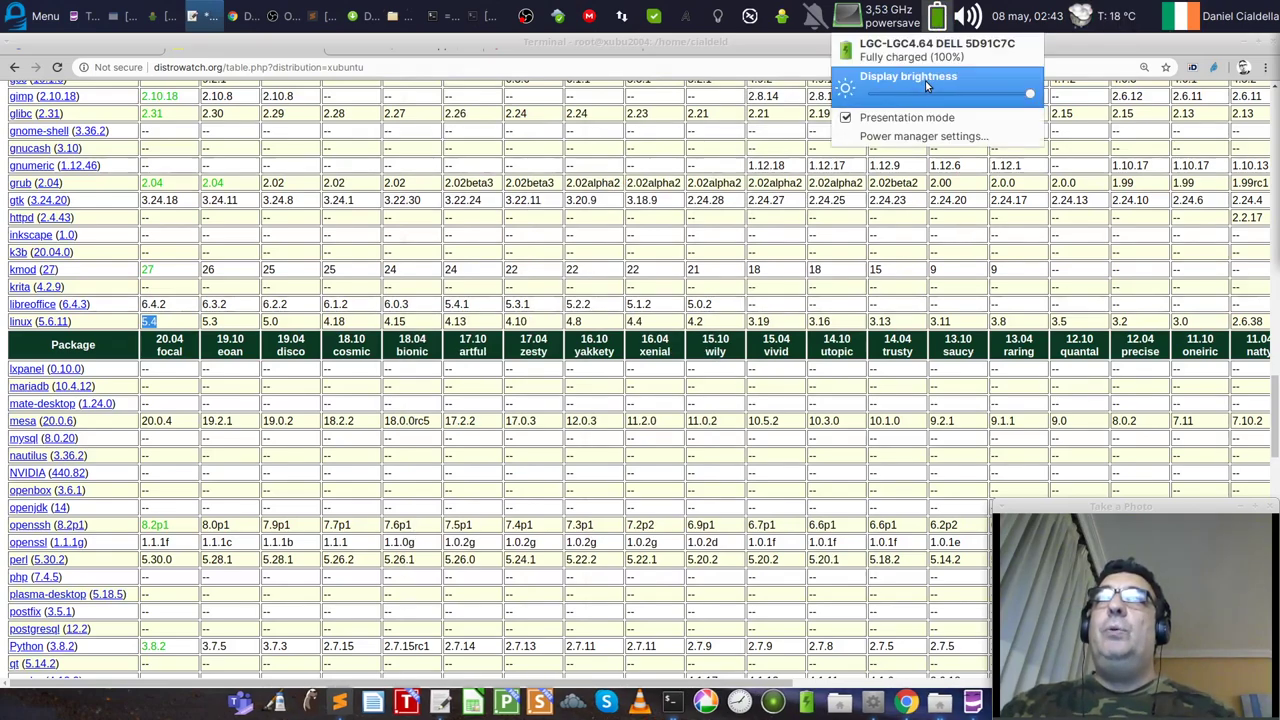
pyautogui.click(957, 93)
pyautogui.moveTo(886, 100); pyautogui.dragTo(1028, 94)
pyautogui.click(967, 18)
pyautogui.click(967, 18)
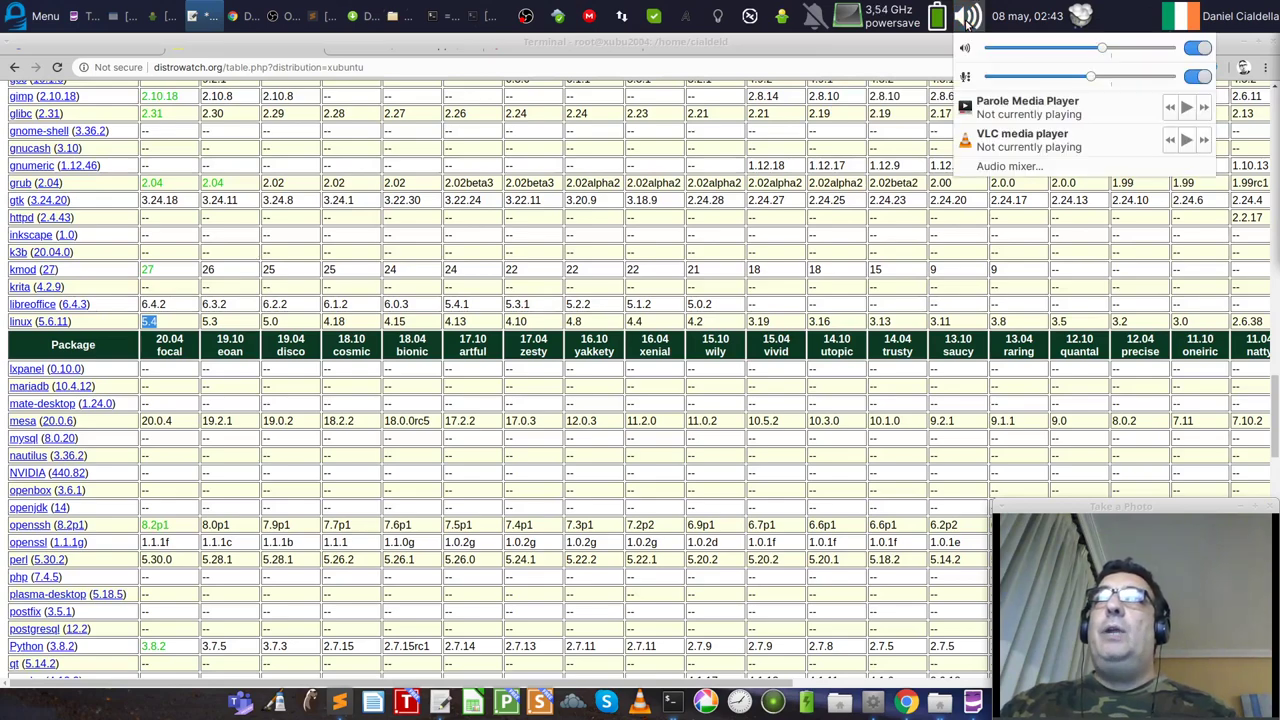
pyautogui.click(967, 20)
pyautogui.click(967, 20)
pyautogui.click(967, 20)
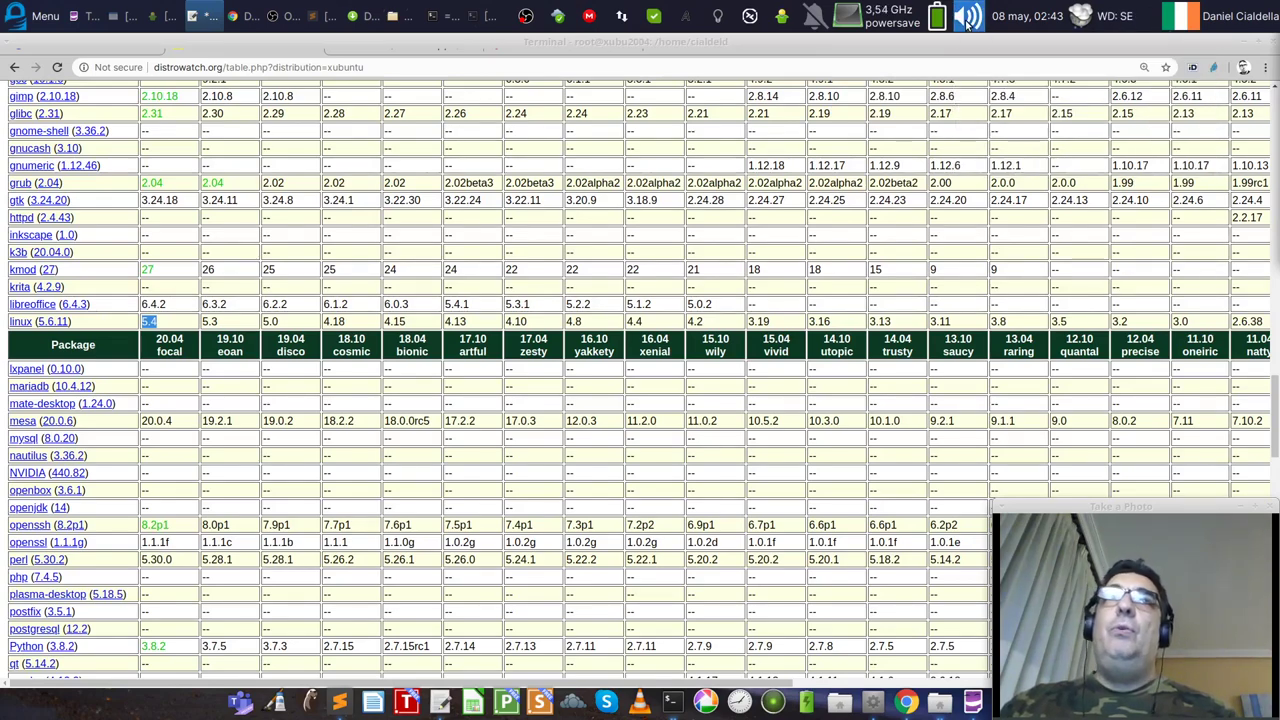
pyautogui.click(36, 20)
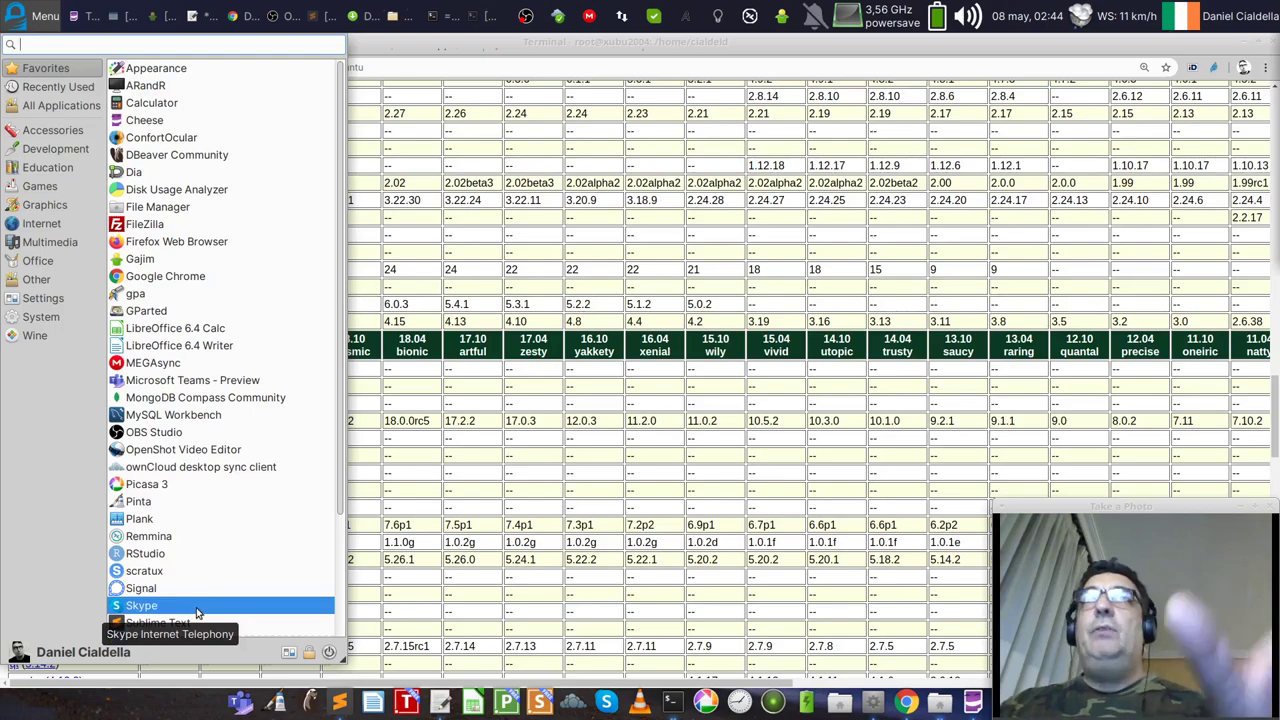
pyautogui.click(882, 45)
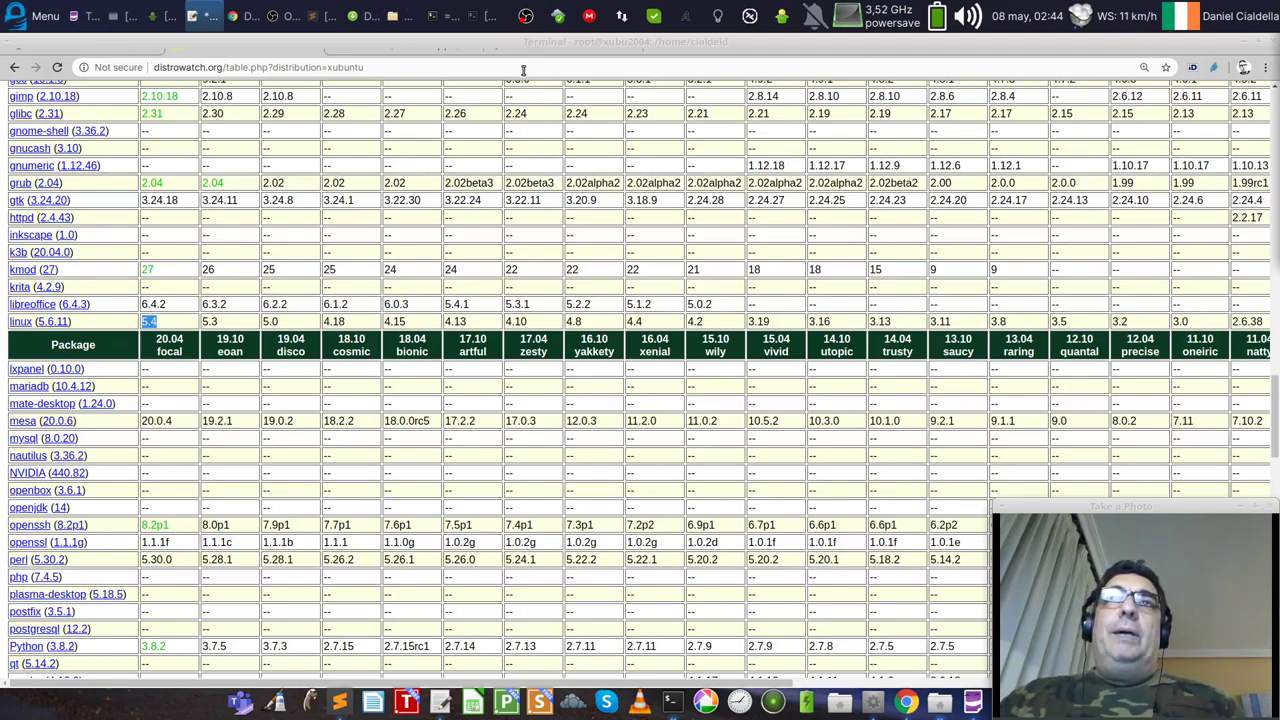
# Step: Load dockertips.com in a new Chrome tab and dismiss the translation offer
pyautogui.click(655, 45)
pyautogui.write('dock')
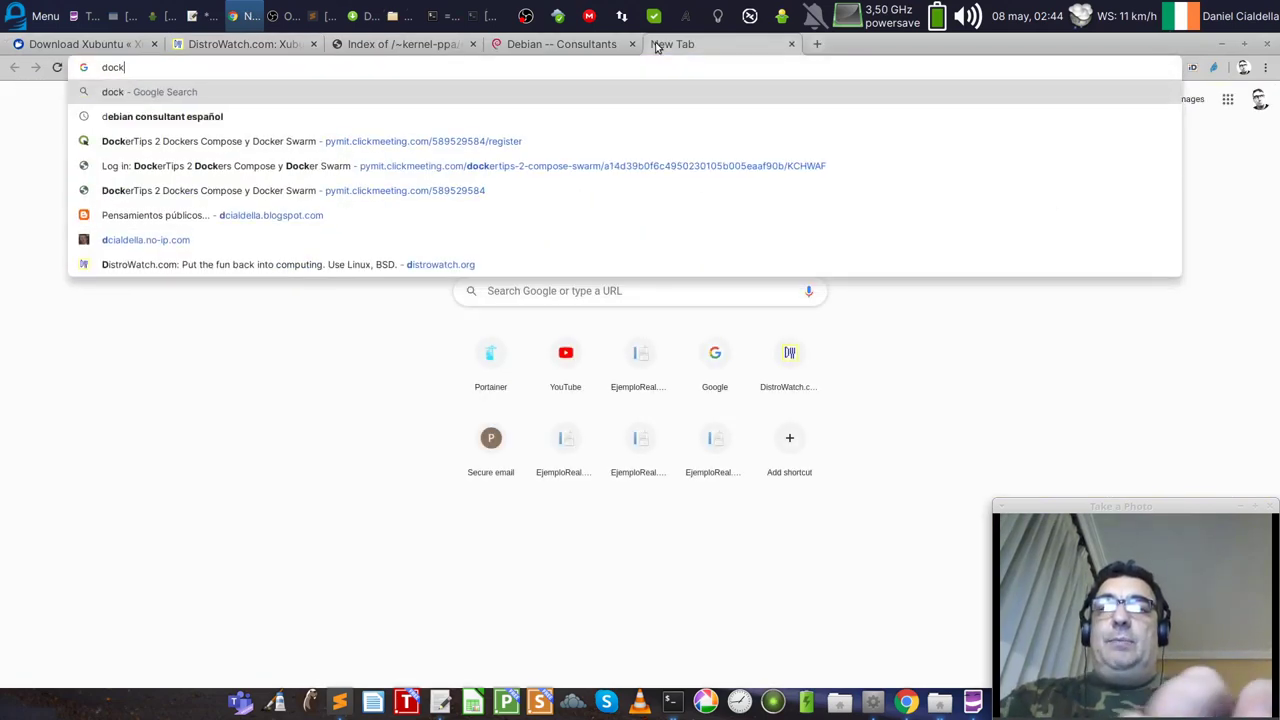
pyautogui.write('ertips.com')
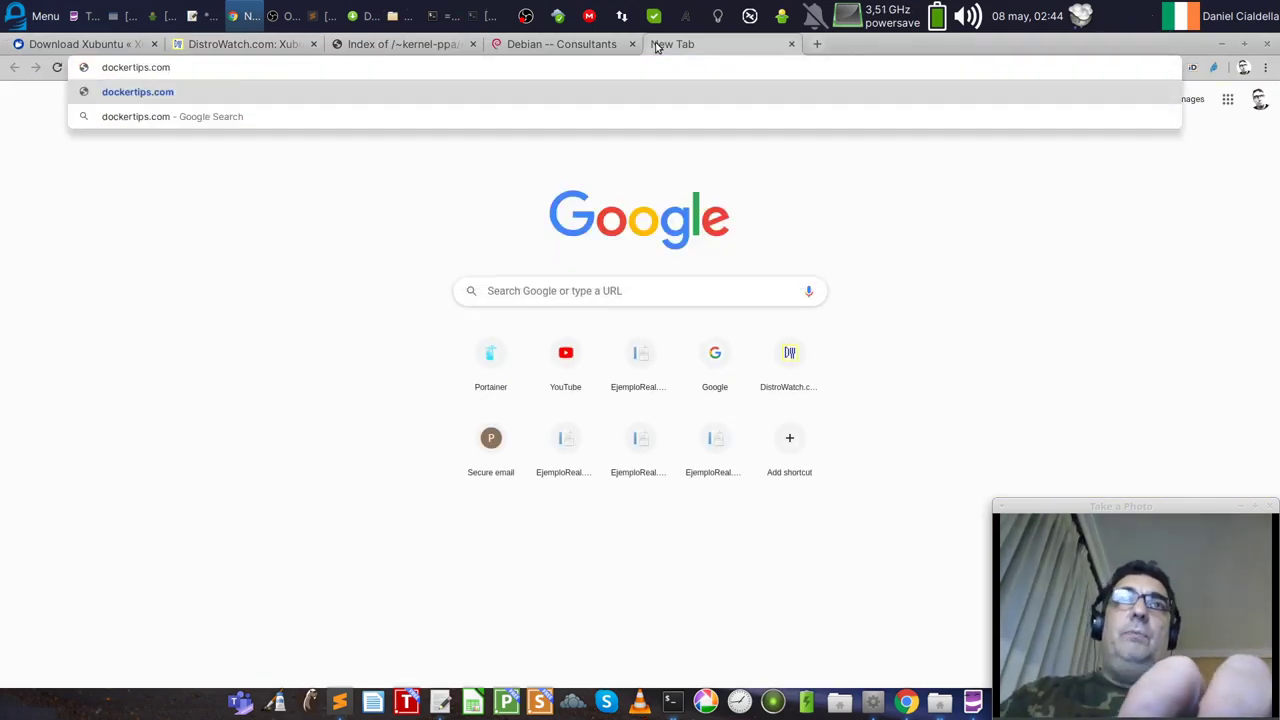
pyautogui.press('Return')
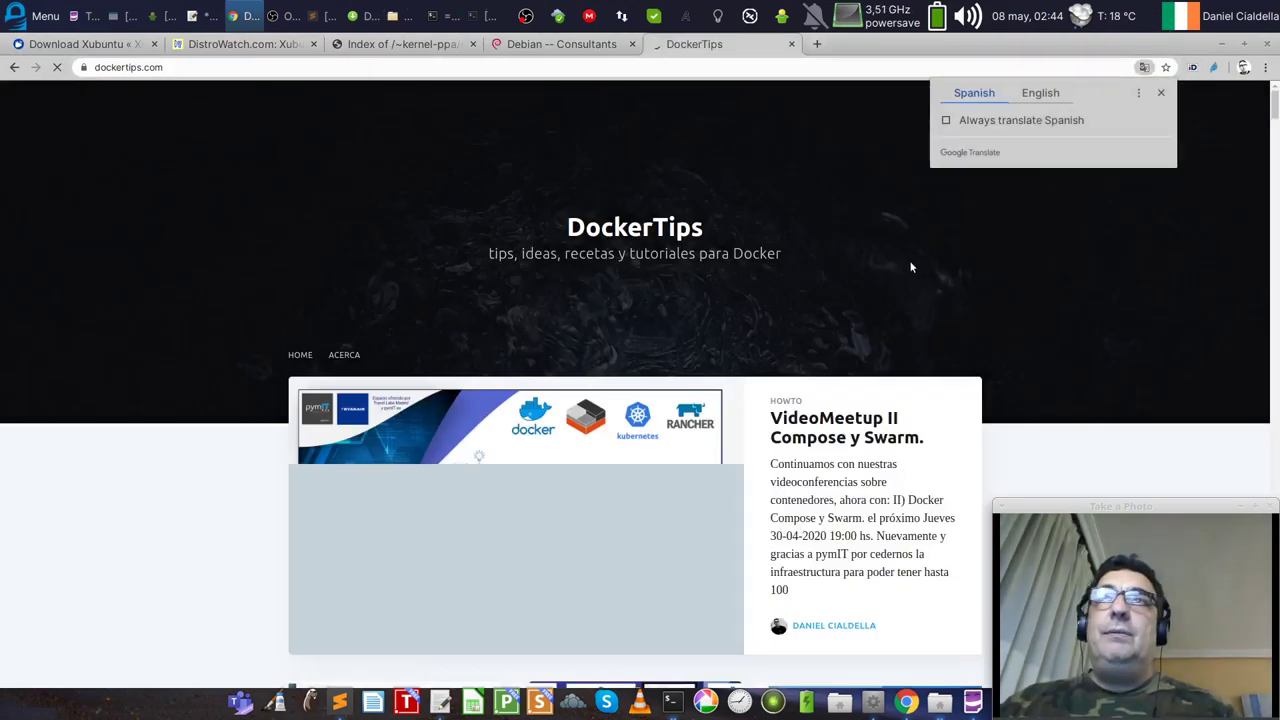
pyautogui.click(1160, 92)
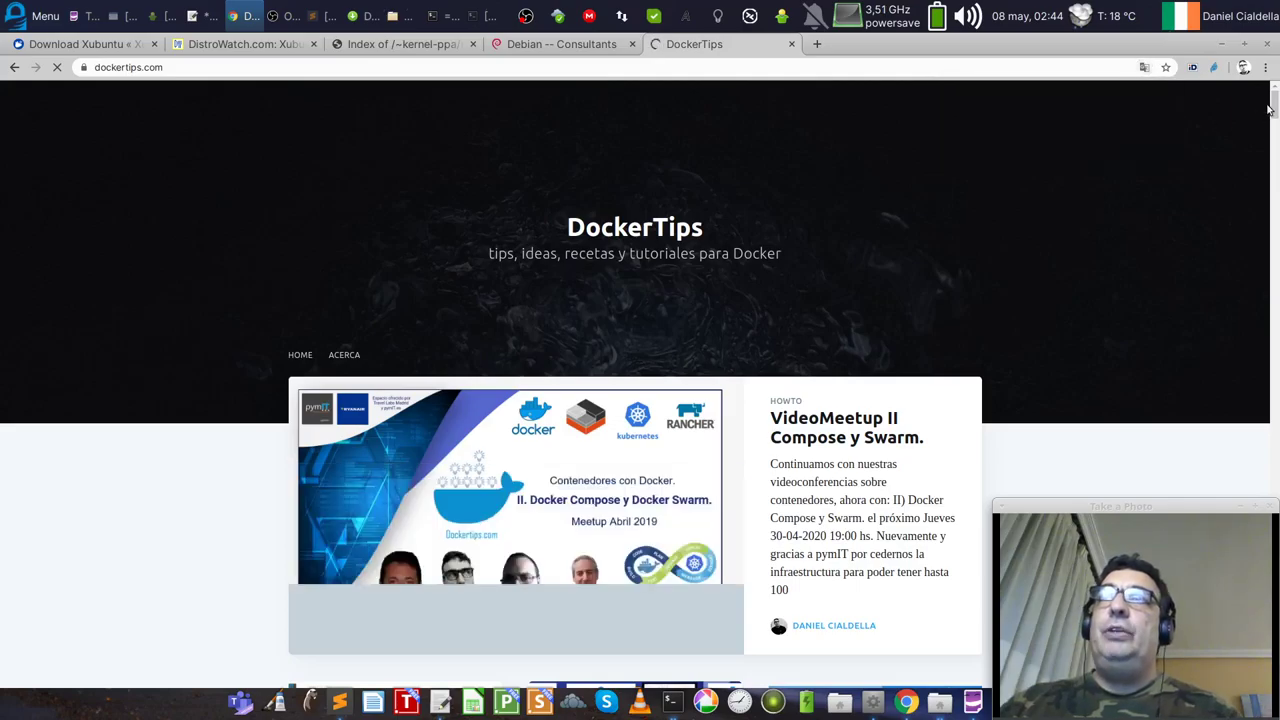
# Step: Scroll through the DockerTips post cards, then minimize Chrome to reveal the desktop
pyautogui.moveTo(1268, 108); pyautogui.dragTo(1276, 104)
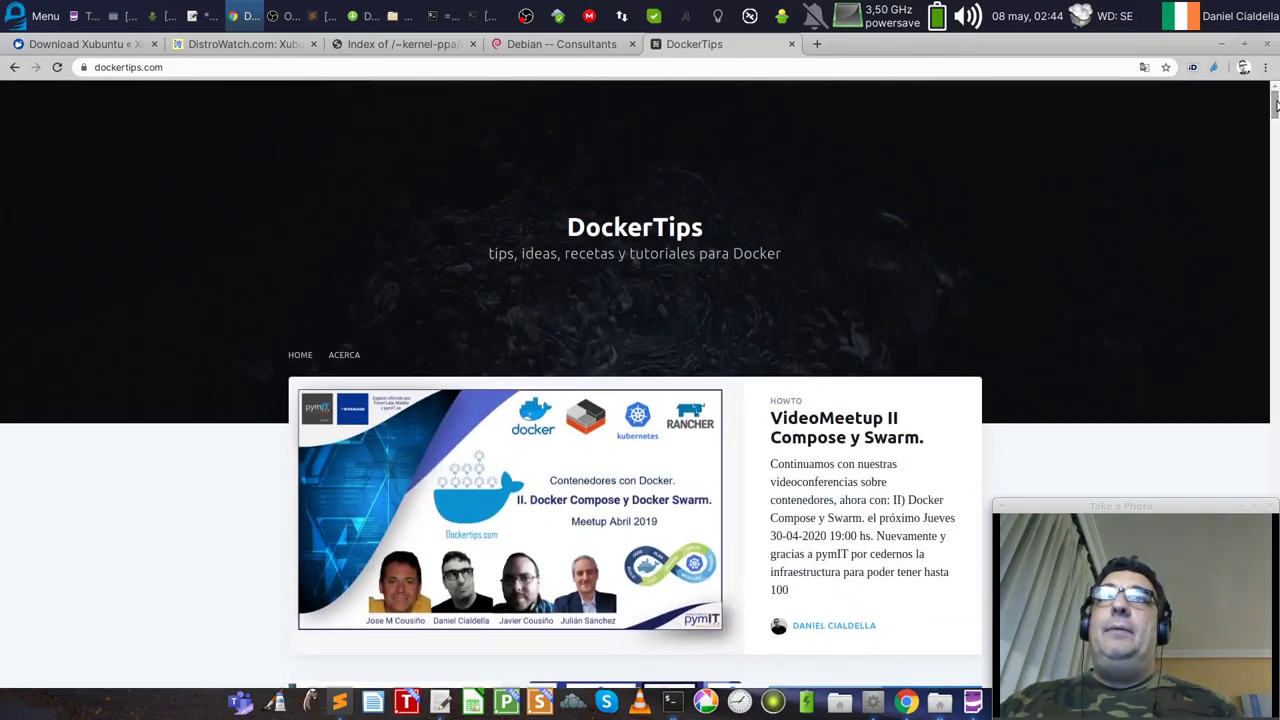
pyautogui.scroll(-2, 1276, 104)
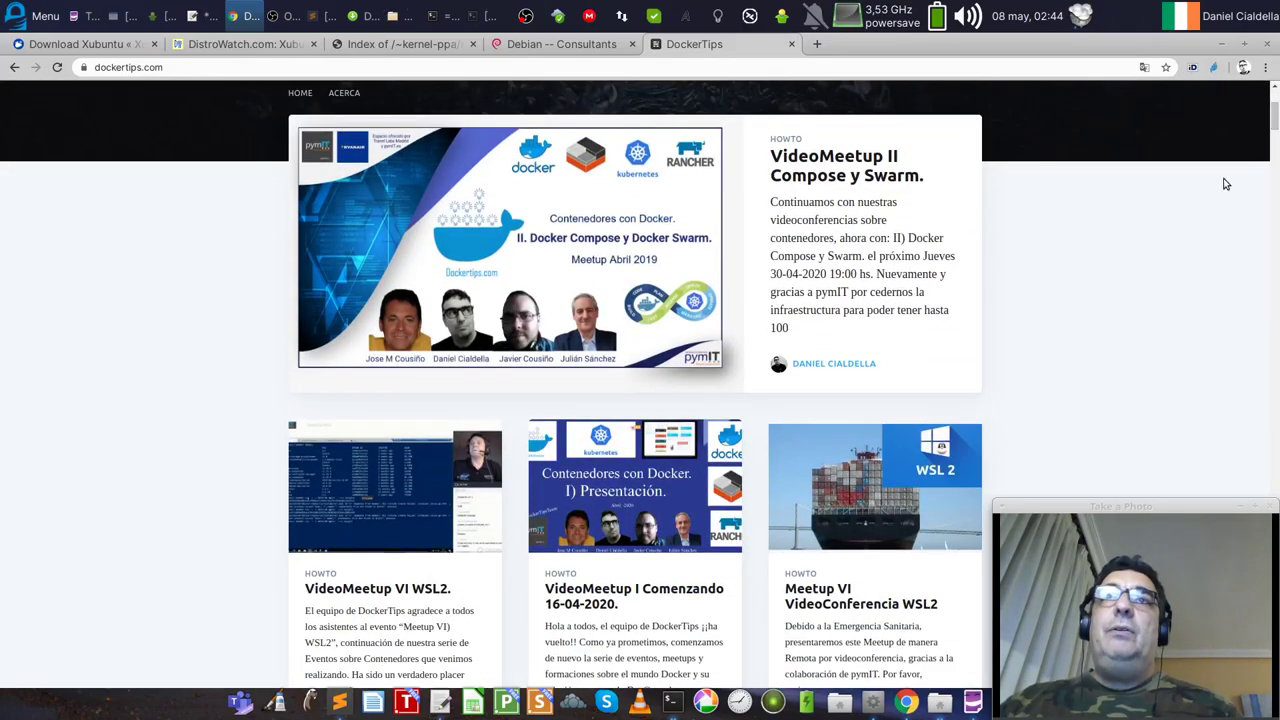
pyautogui.scroll(-1, 1155, 235)
pyautogui.scroll(-10, 1156, 235)
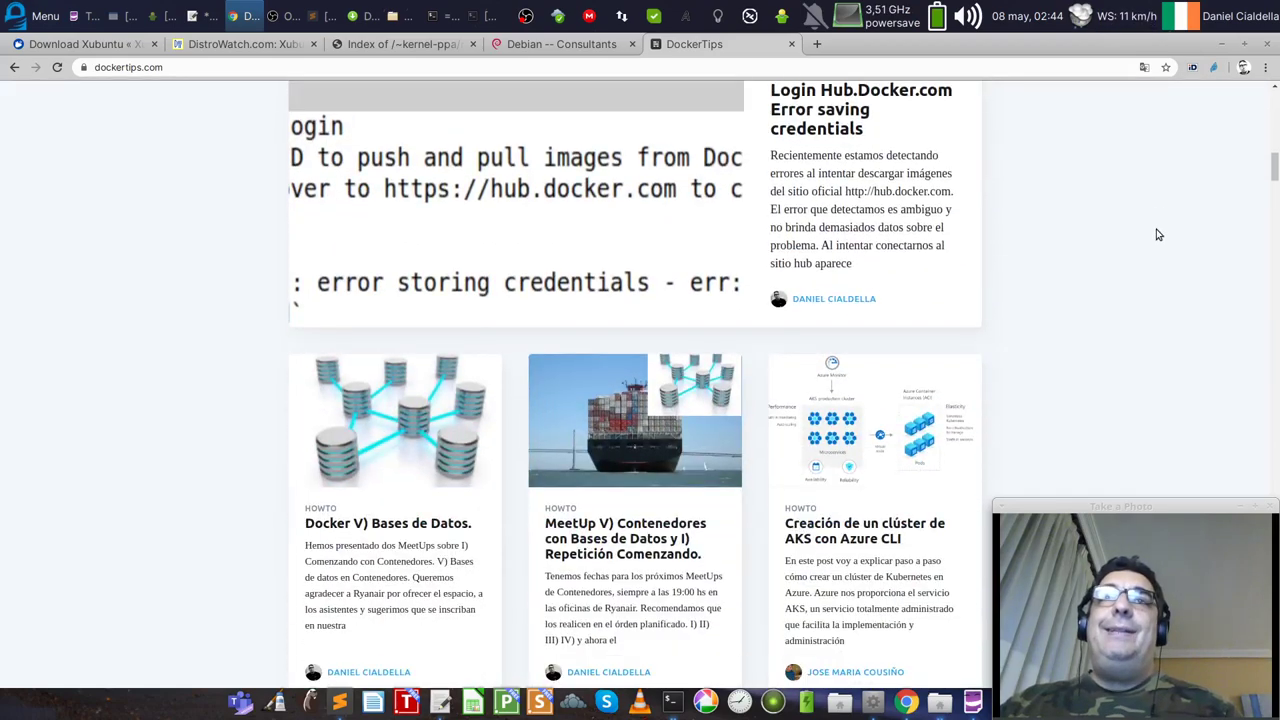
pyautogui.scroll(-1, 1157, 235)
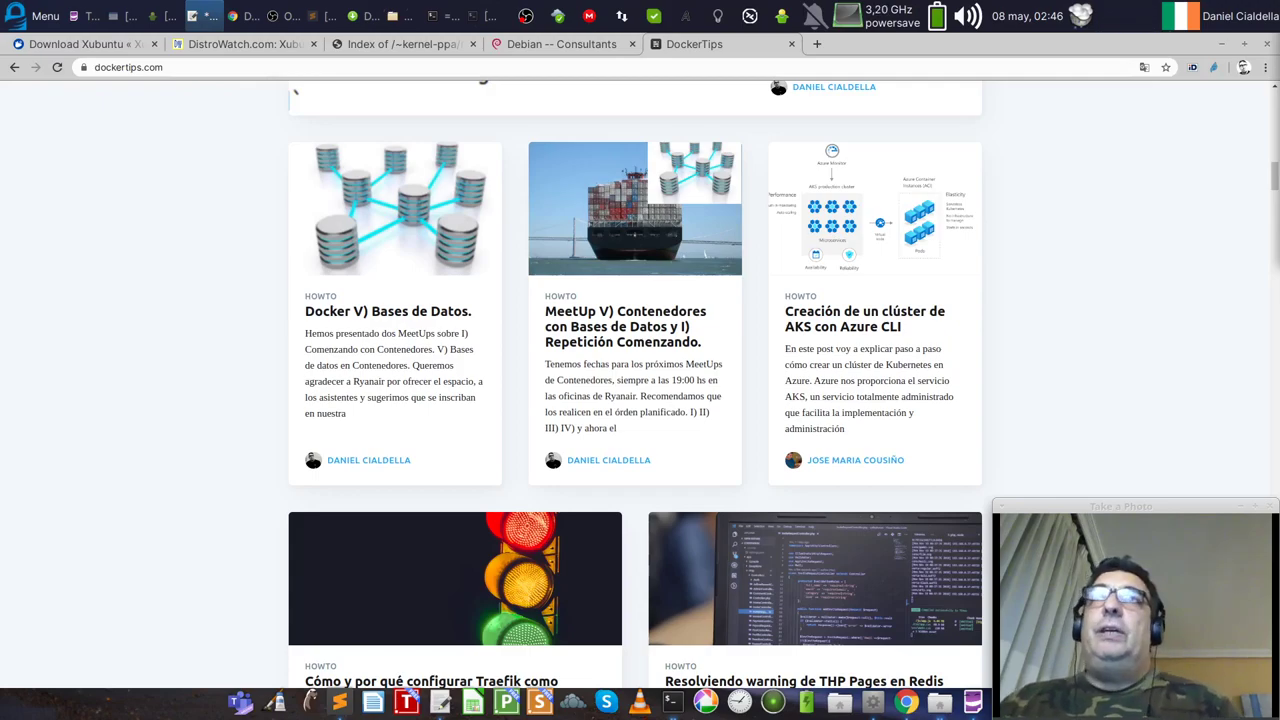
pyautogui.click(1148, 48)
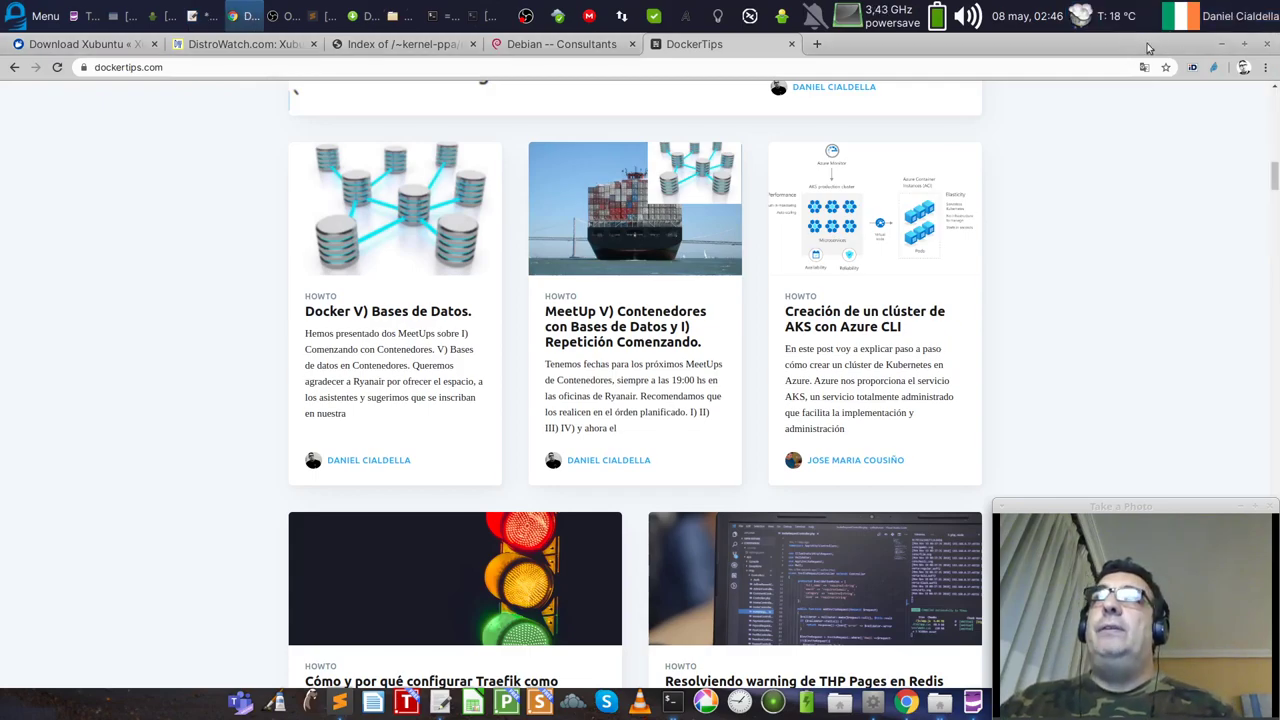
pyautogui.click(1220, 46)
# Step: Empty the Trash from its desktop context menu and nudge the Movies window up-left
pyautogui.rightClick(1047, 76)
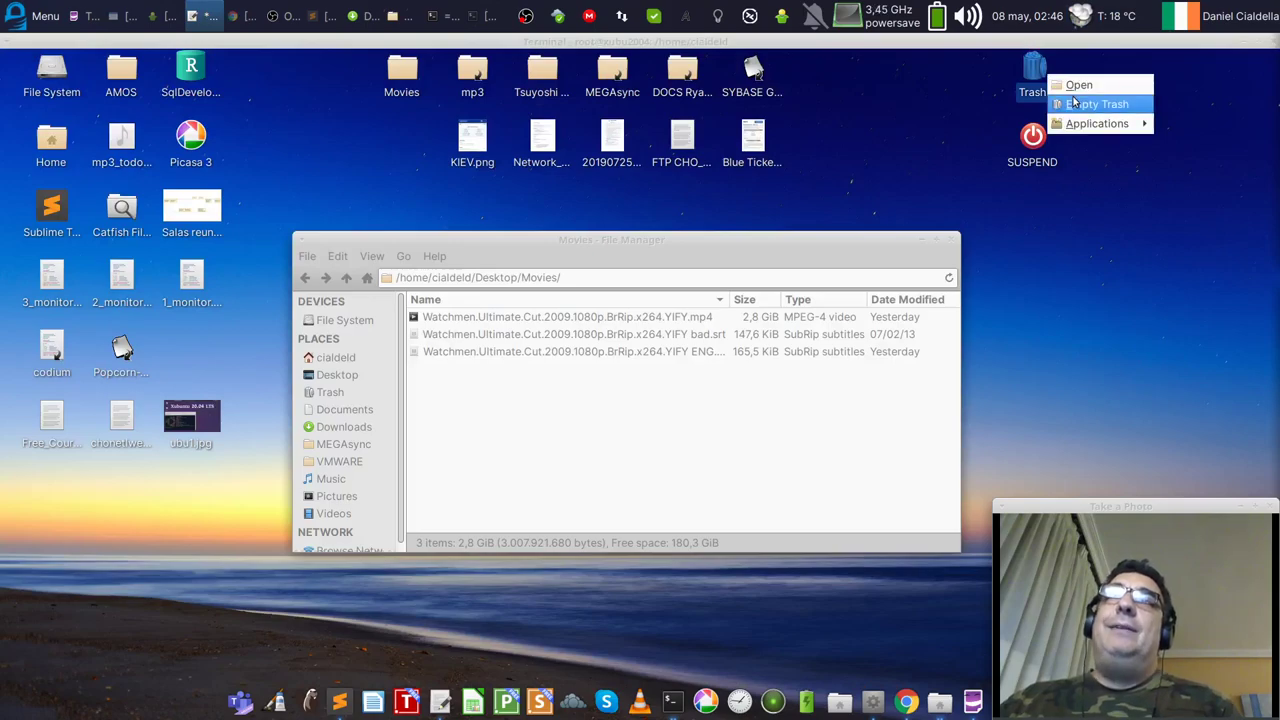
pyautogui.click(893, 91)
pyautogui.rightClick(1032, 68)
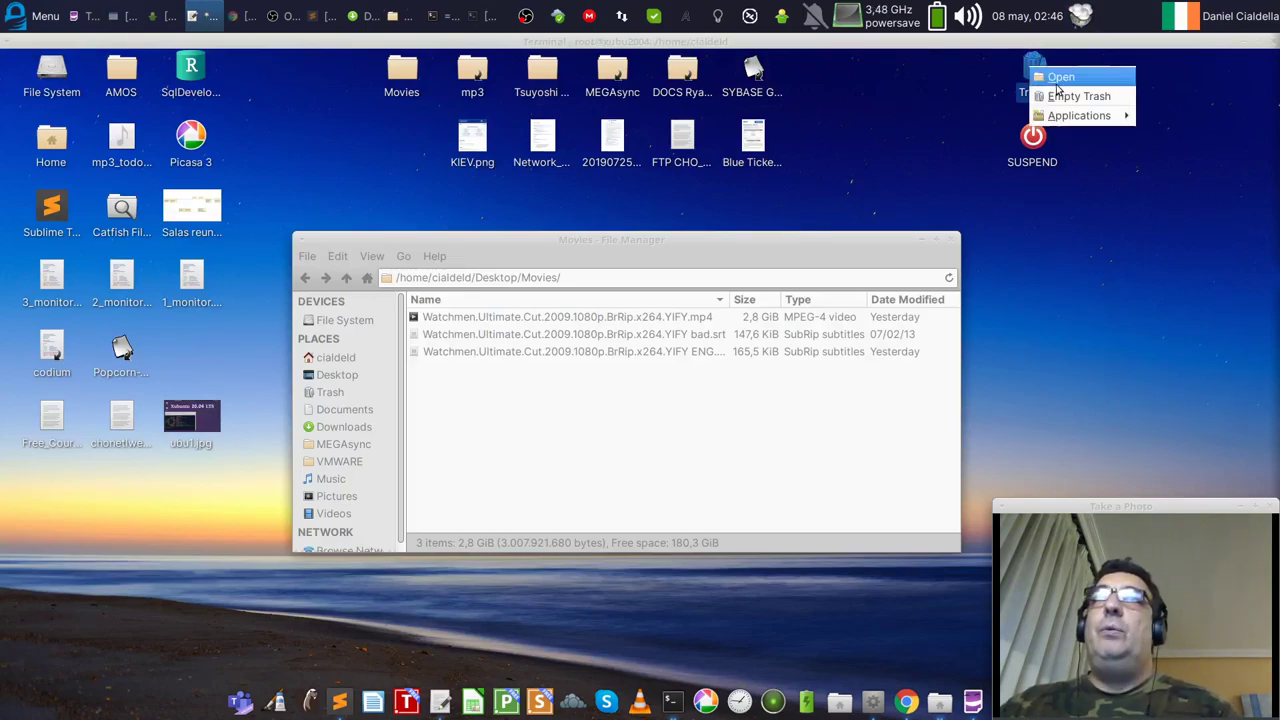
pyautogui.click(1062, 96)
pyautogui.click(823, 394)
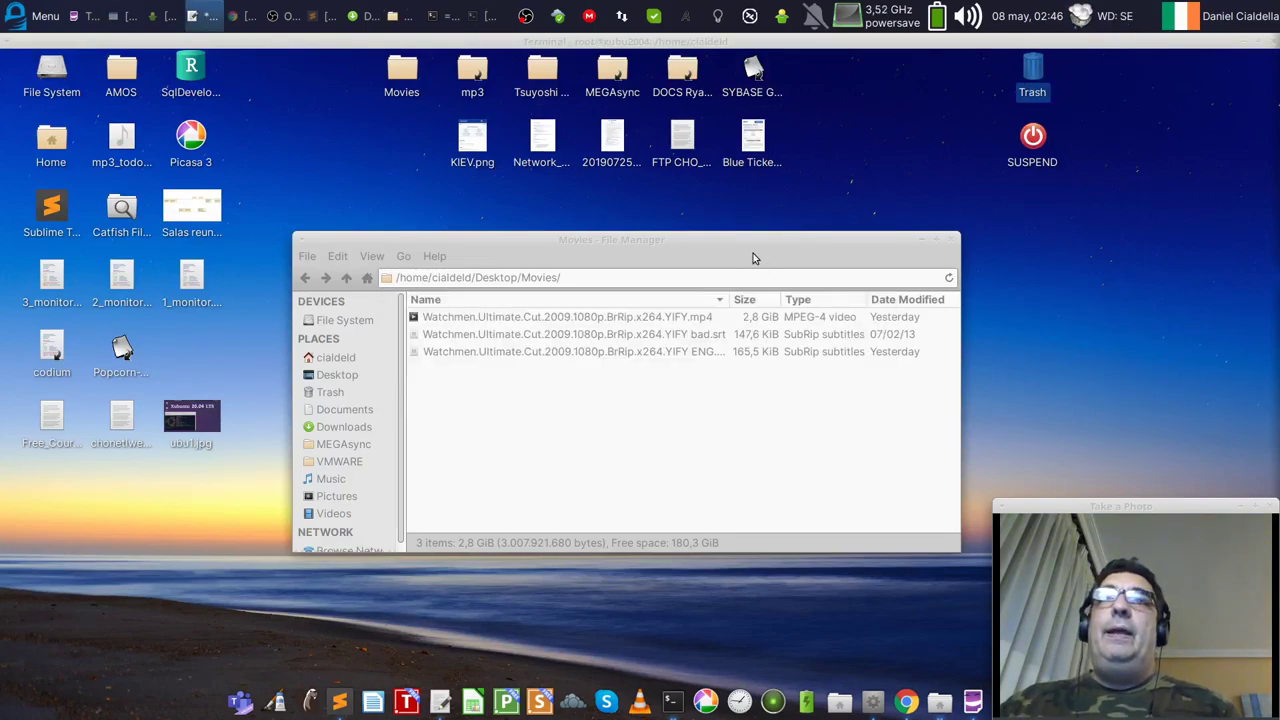
pyautogui.moveTo(754, 258); pyautogui.dragTo(735, 226)
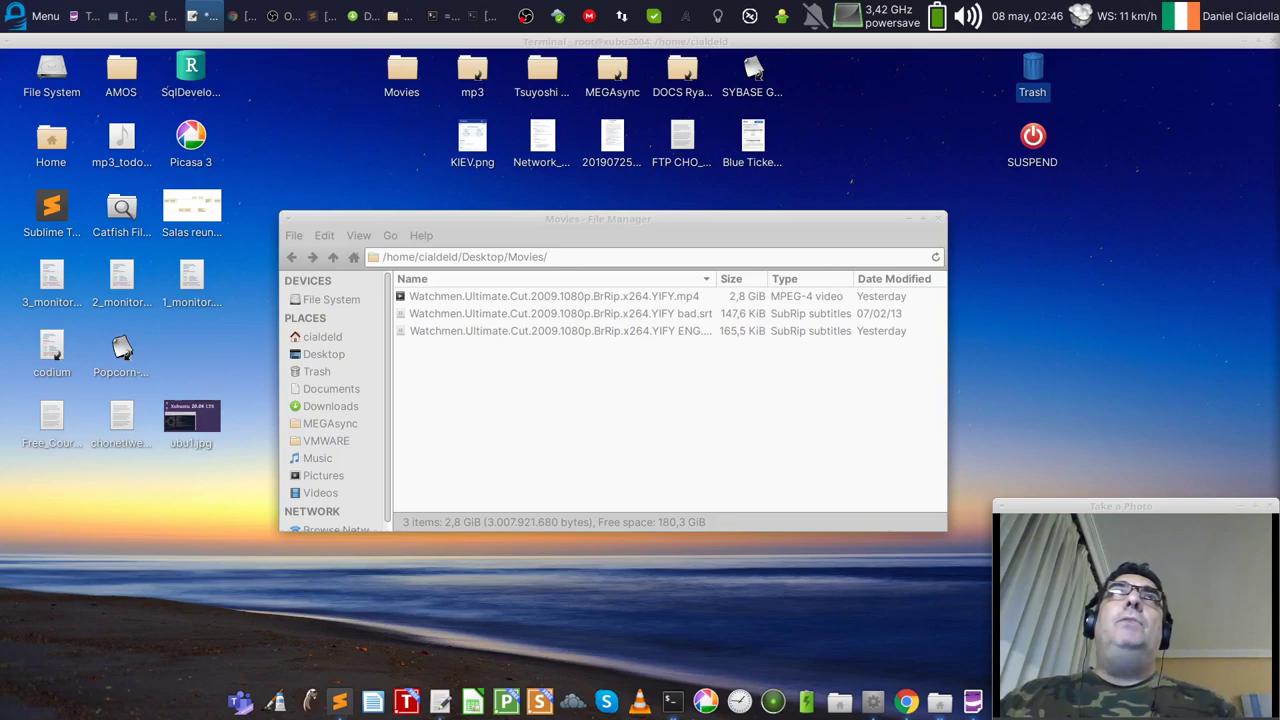
# Step: Open the AMOS desktop folder, reposition and enlarge its window, then open VMWARE
pyautogui.doubleClick(121, 75)
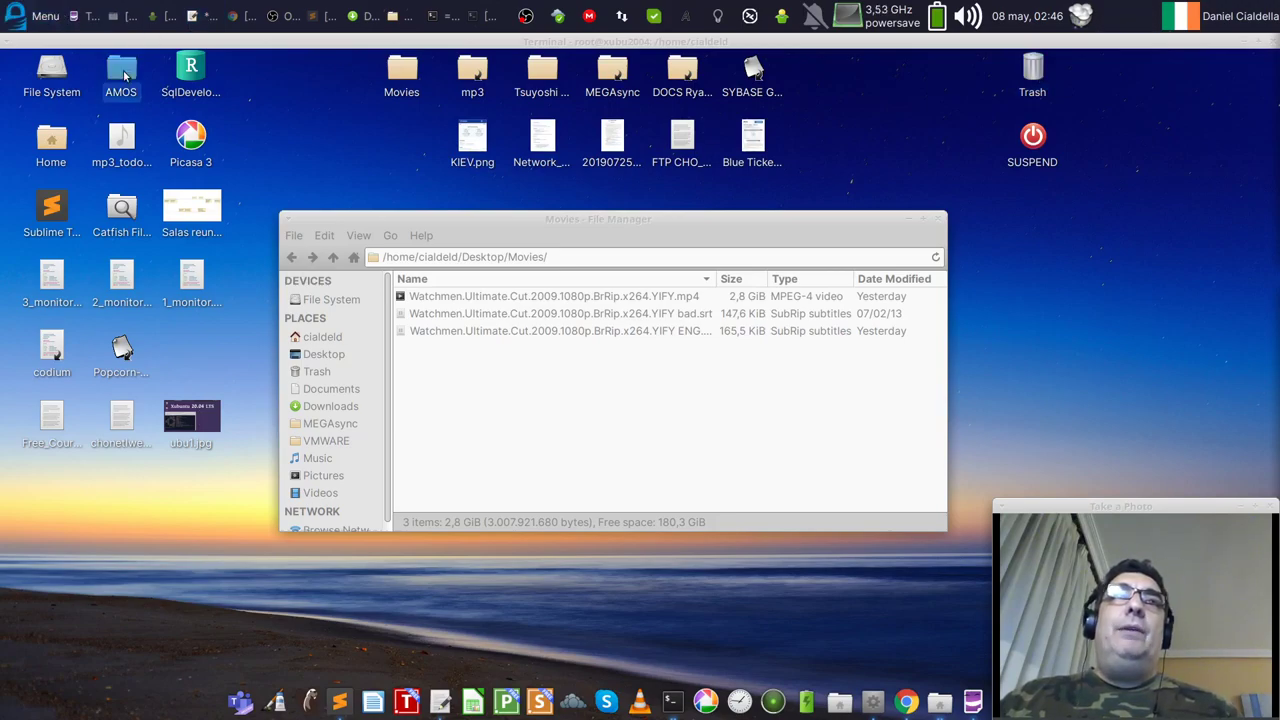
pyautogui.moveTo(800, 41); pyautogui.dragTo(442, 101)
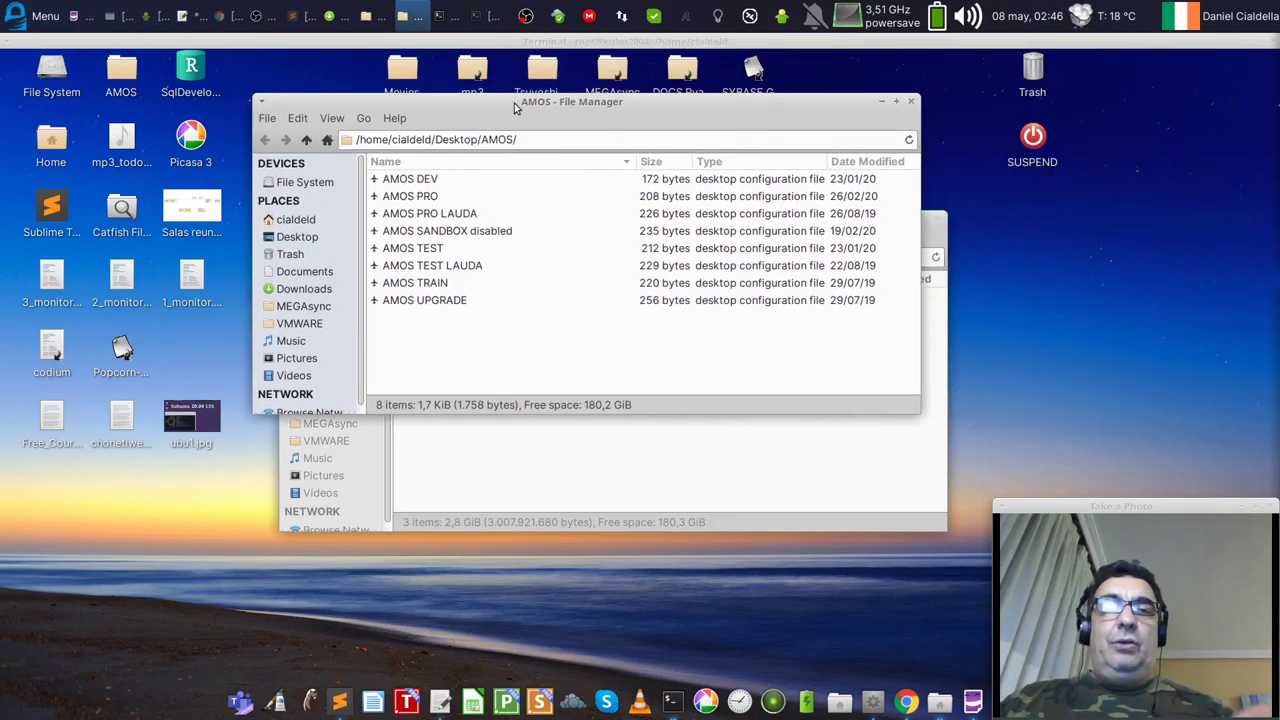
pyautogui.moveTo(922, 414); pyautogui.dragTo(983, 607)
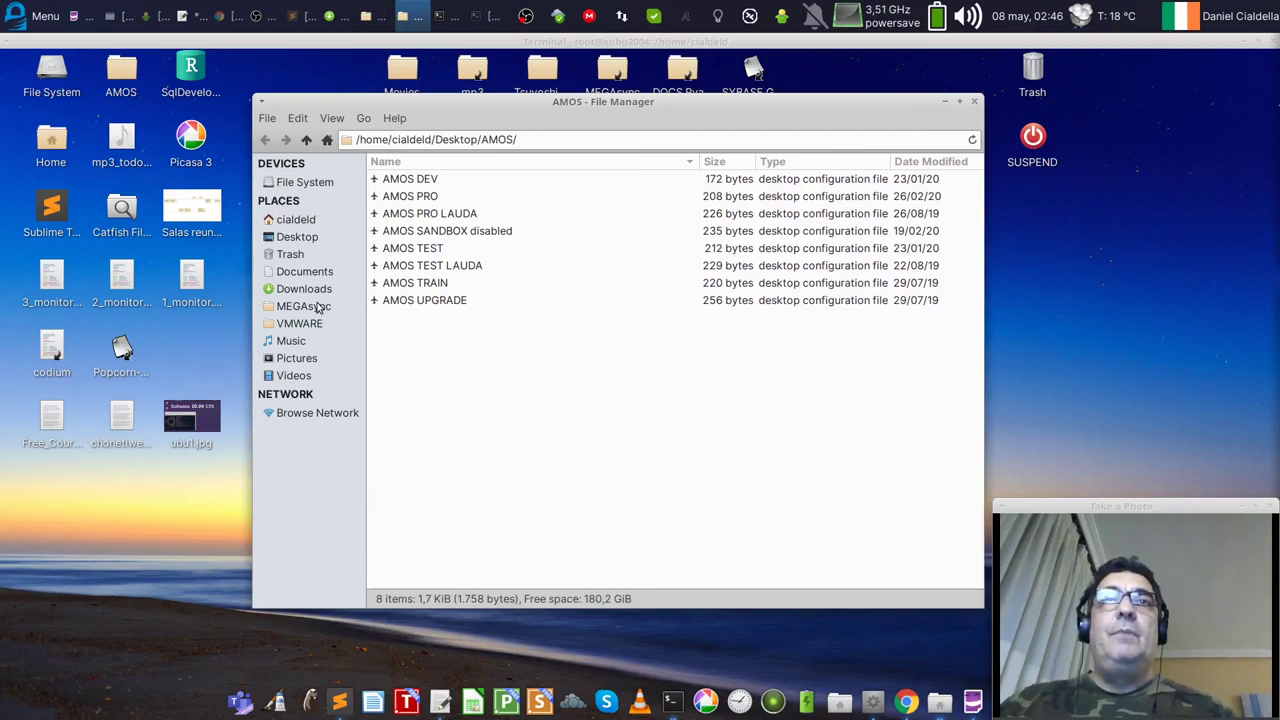
pyautogui.click(291, 325)
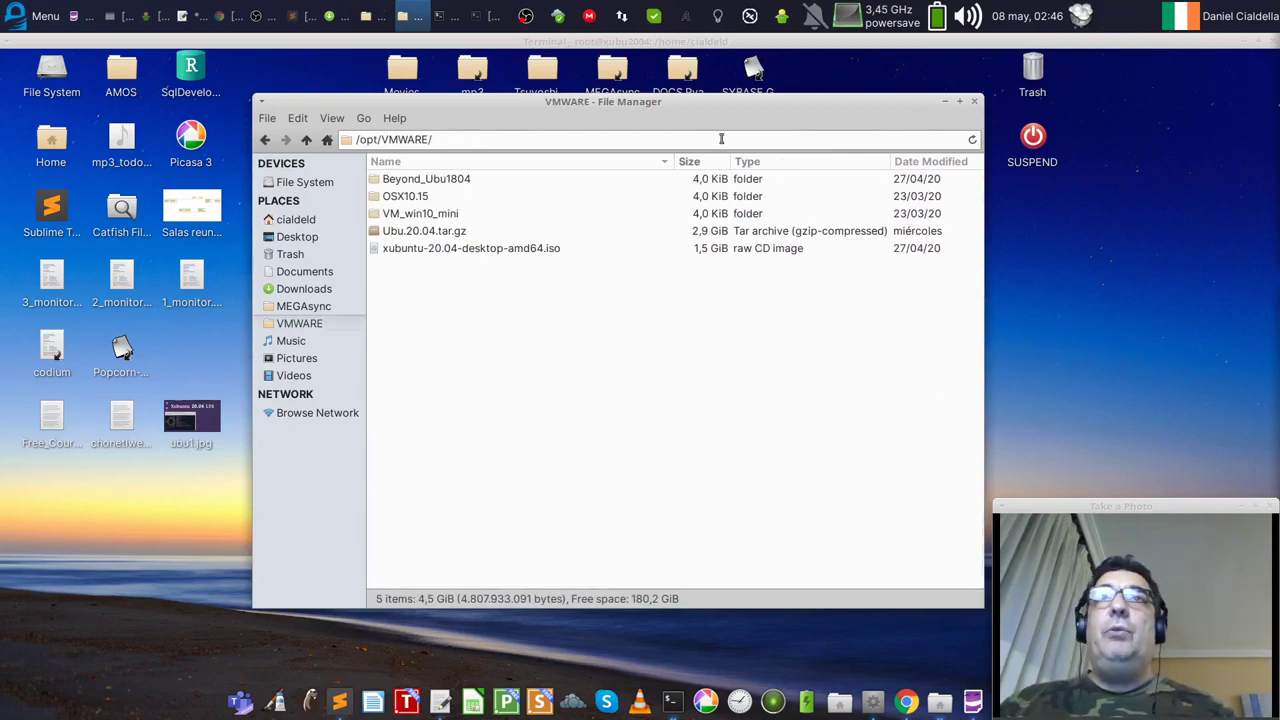
pyautogui.moveTo(649, 101); pyautogui.dragTo(666, 100)
# Step: View Thunar's Help > About information and close it
pyautogui.click(411, 118)
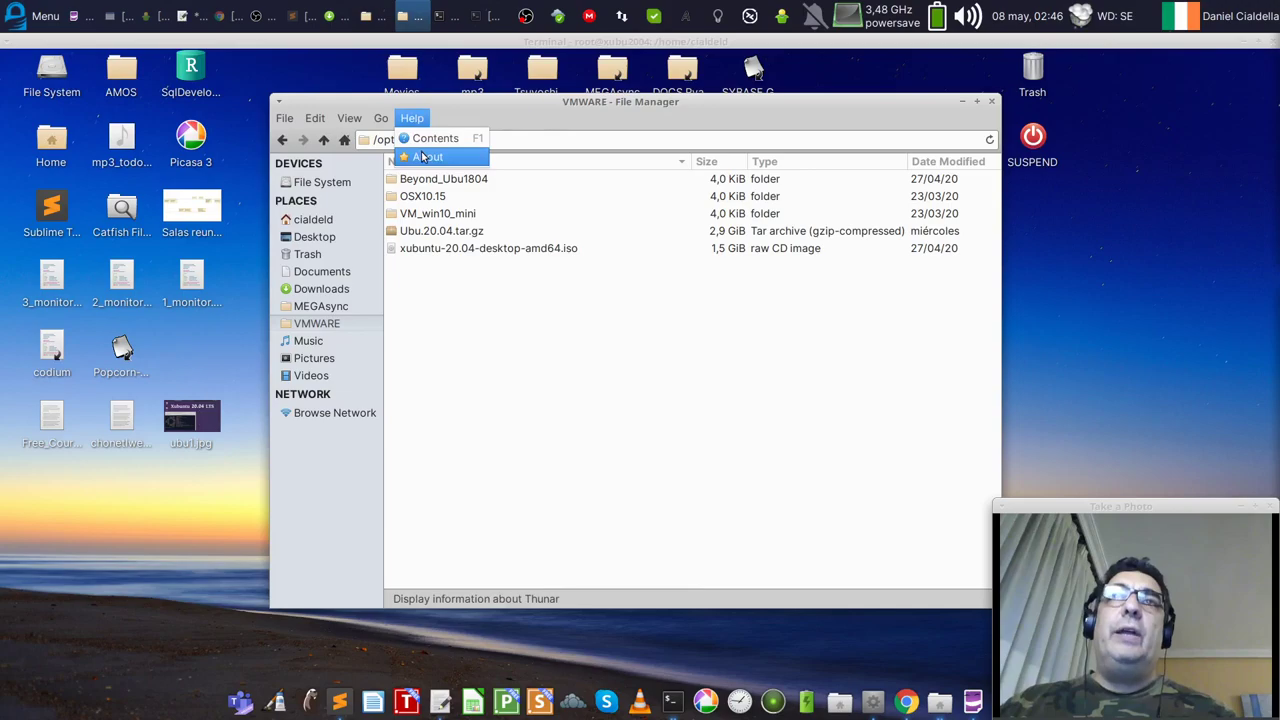
pyautogui.click(428, 157)
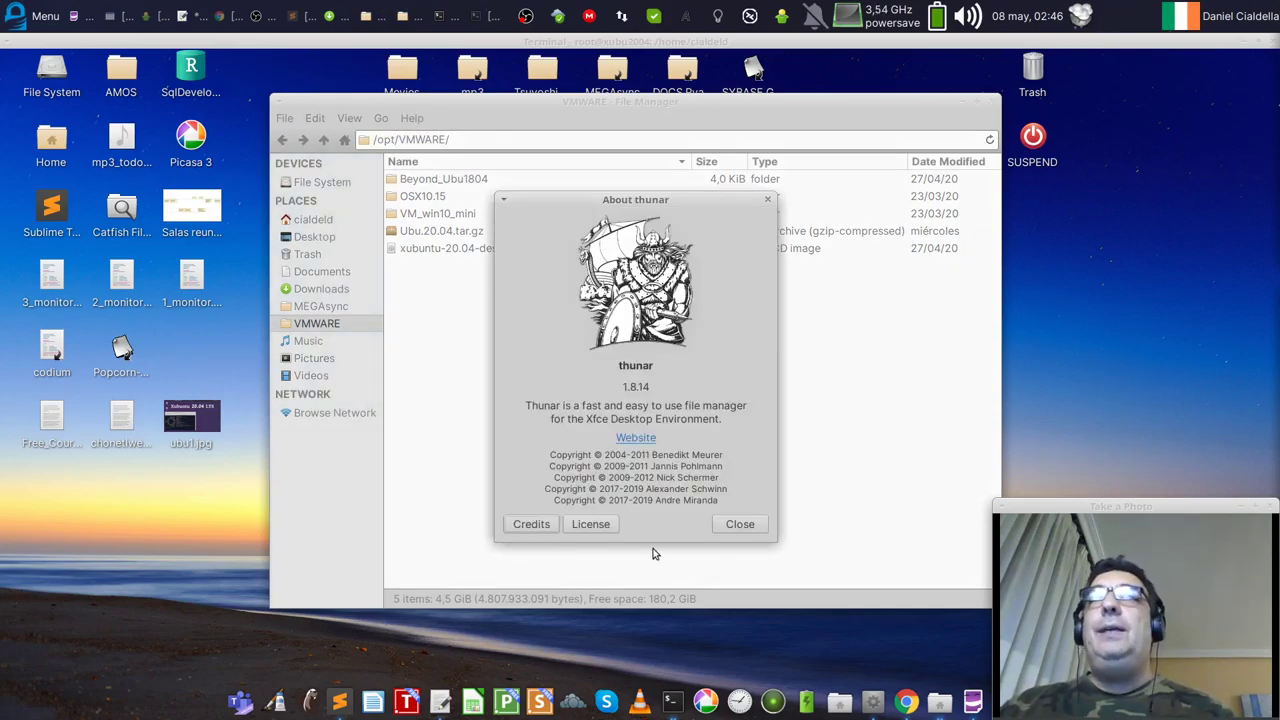
pyautogui.click(740, 524)
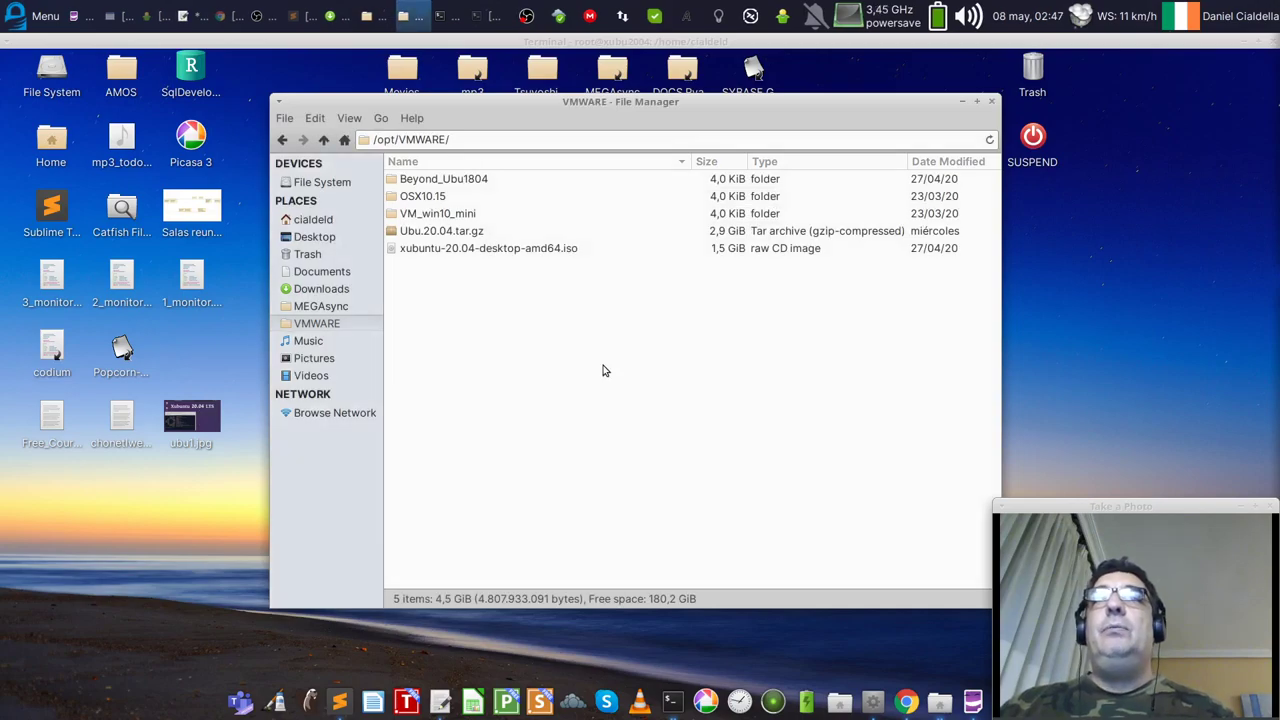
# Step: Browse MEGAsync, VMWARE, Downloads, Documents, Desktop and home folders, then open Videos
pyautogui.click(320, 307)
pyautogui.click(318, 323)
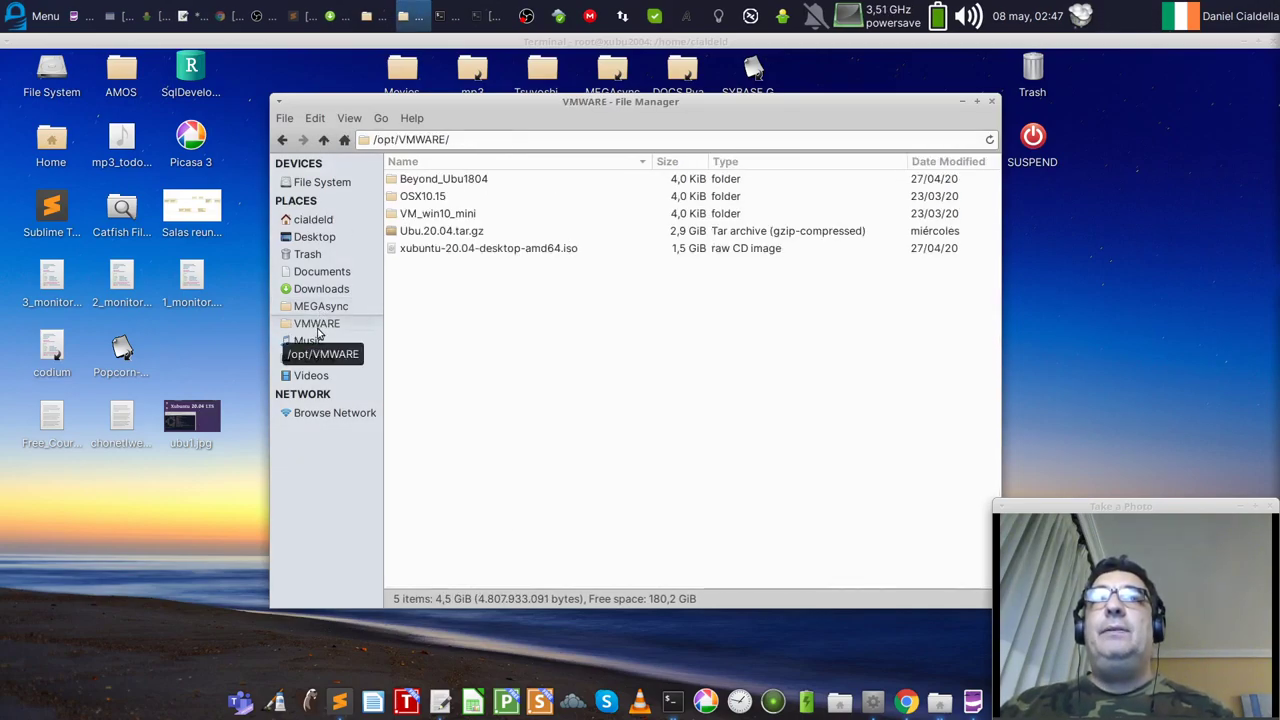
pyautogui.click(318, 290)
pyautogui.click(320, 272)
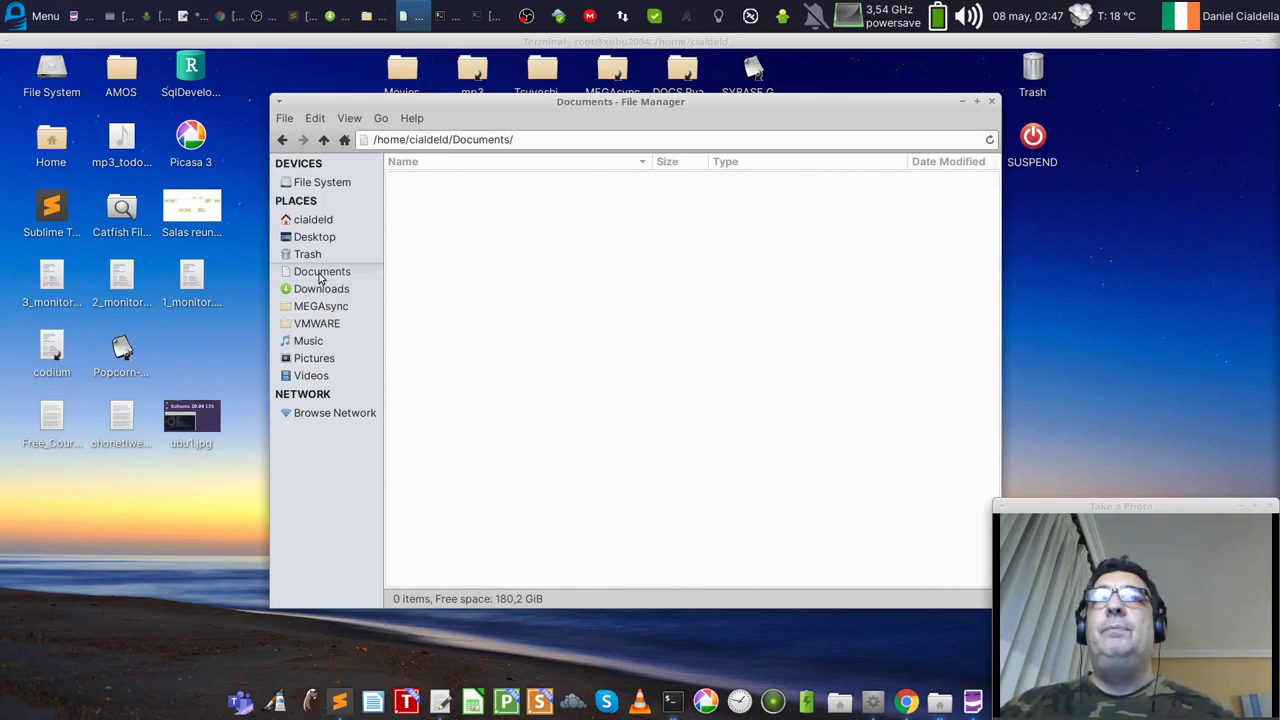
pyautogui.click(313, 240)
pyautogui.click(318, 219)
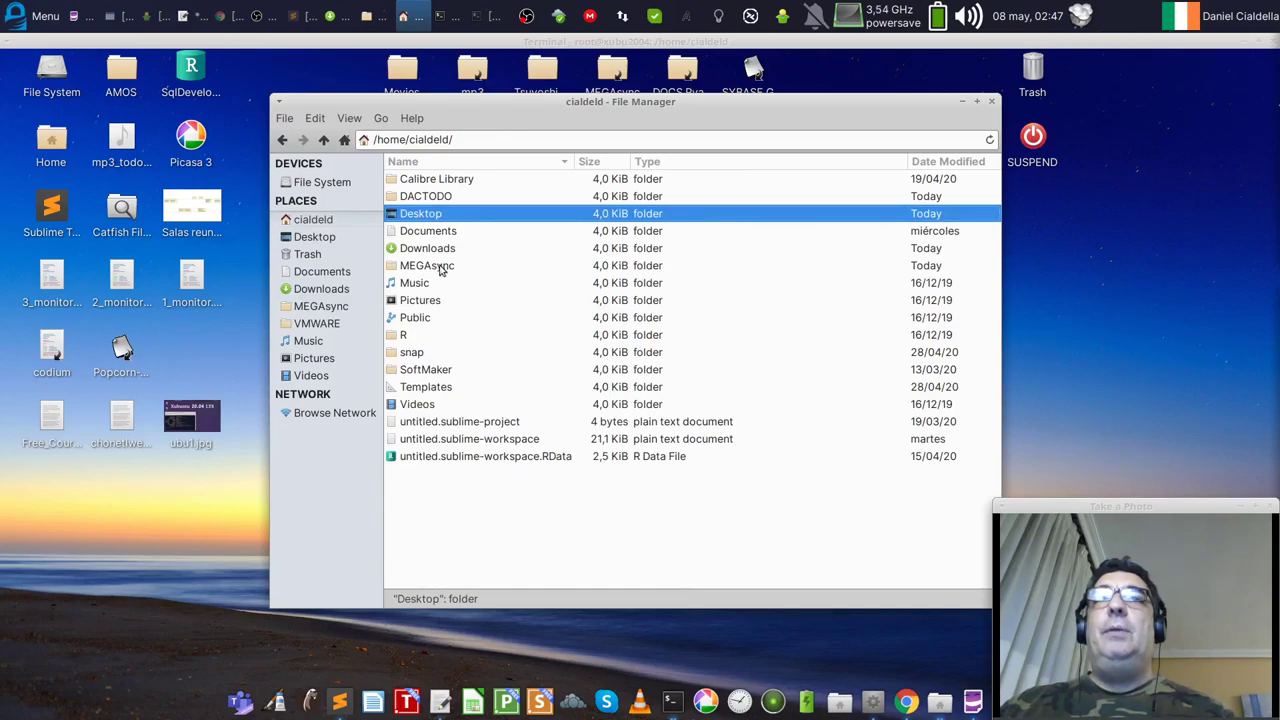
pyautogui.doubleClick(414, 403)
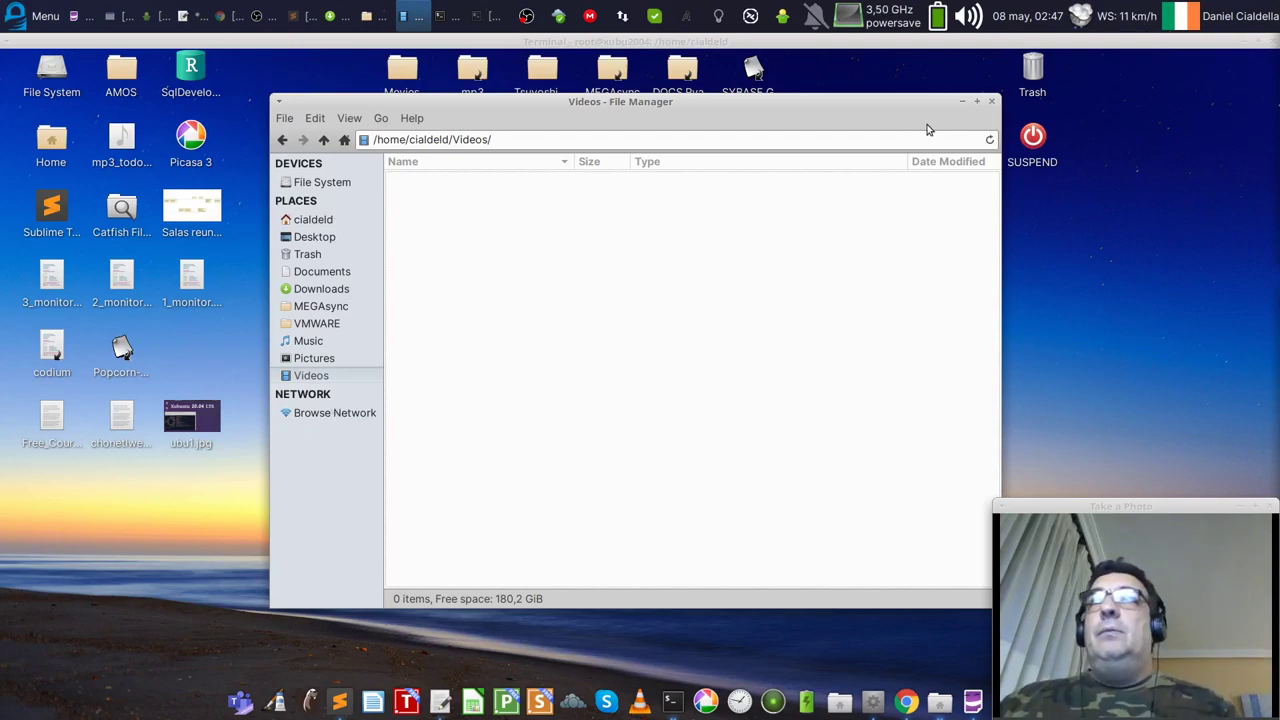
pyautogui.moveTo(918, 107); pyautogui.dragTo(899, 119)
pyautogui.click(972, 116)
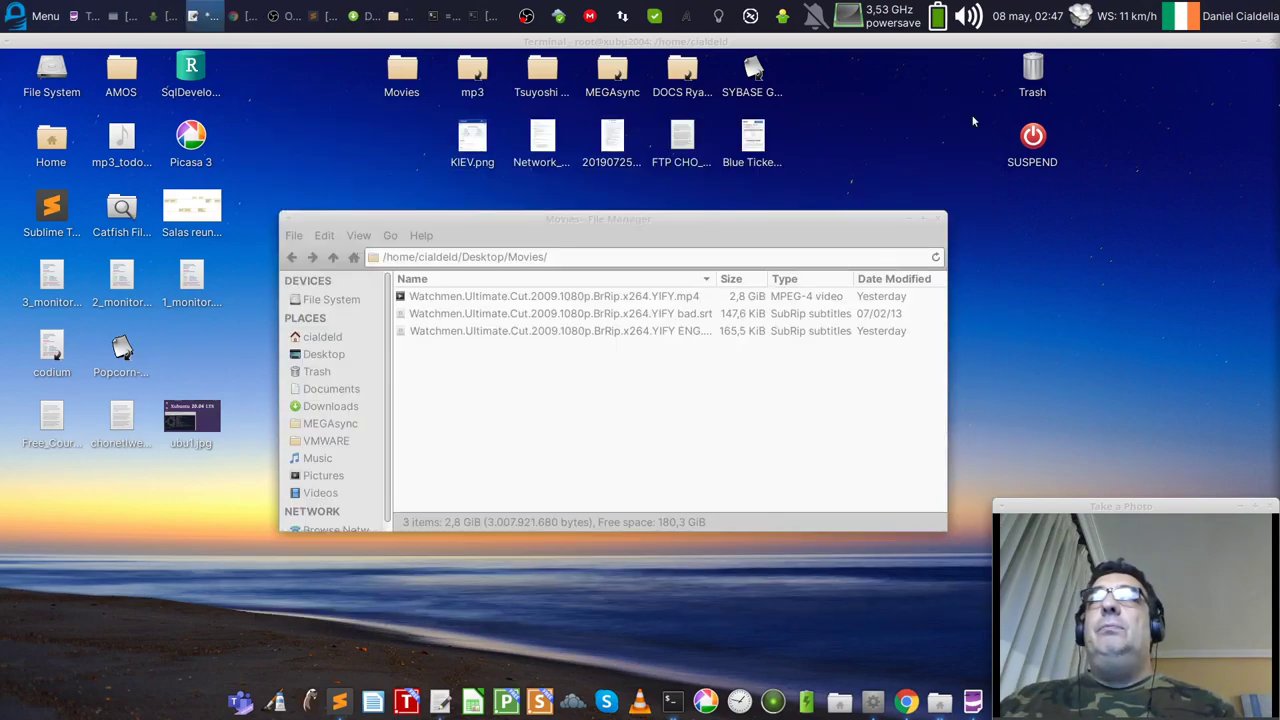
pyautogui.click(35, 16)
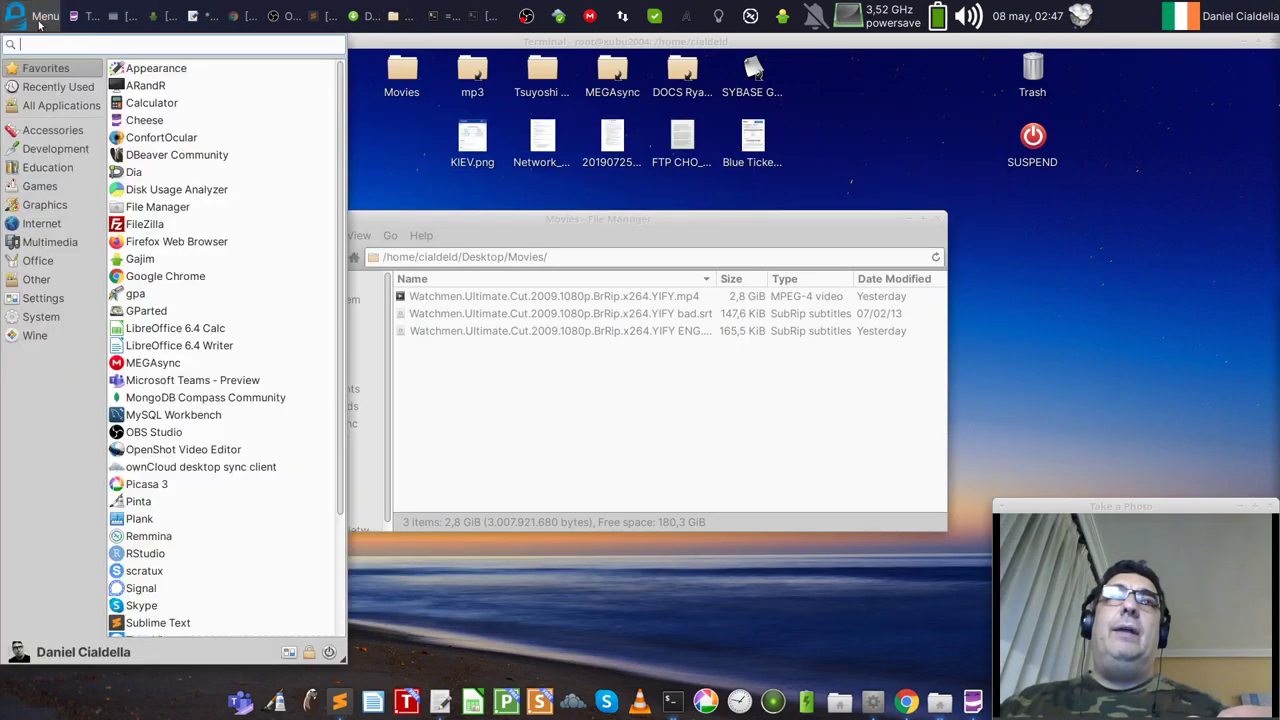
pyautogui.press('Escape')
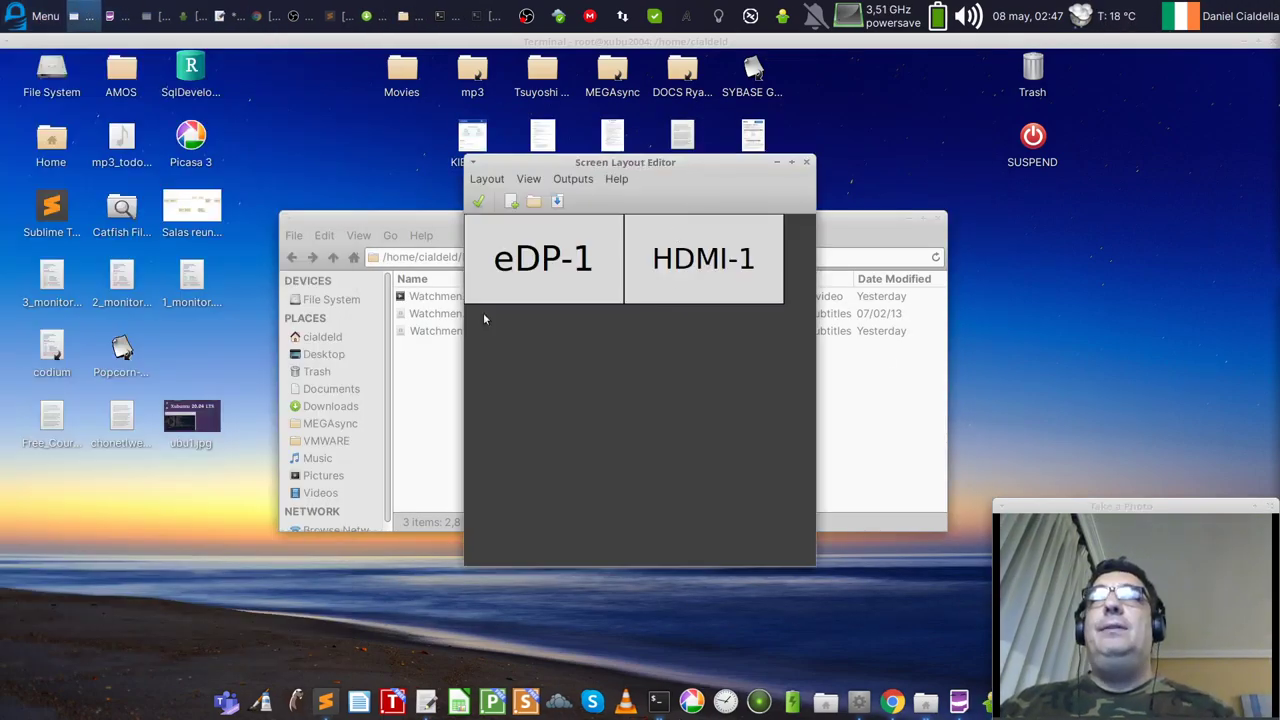
pyautogui.moveTo(667, 163); pyautogui.dragTo(642, 210)
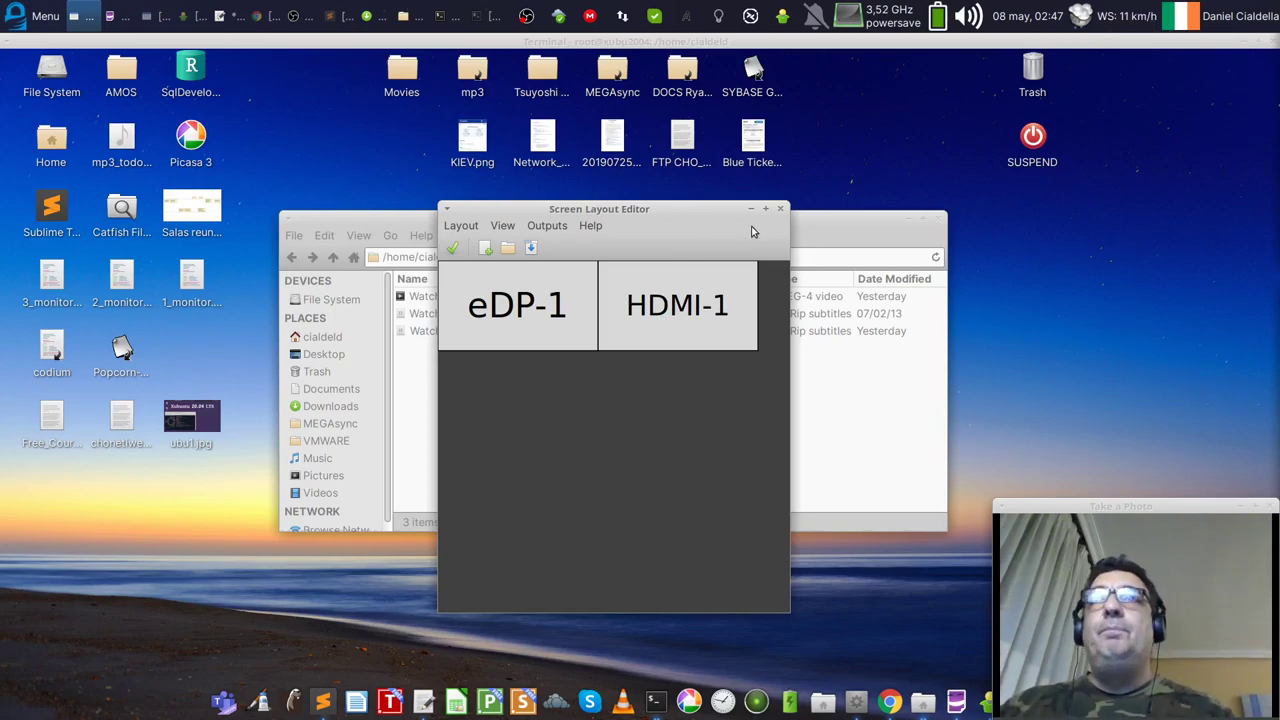
pyautogui.click(781, 210)
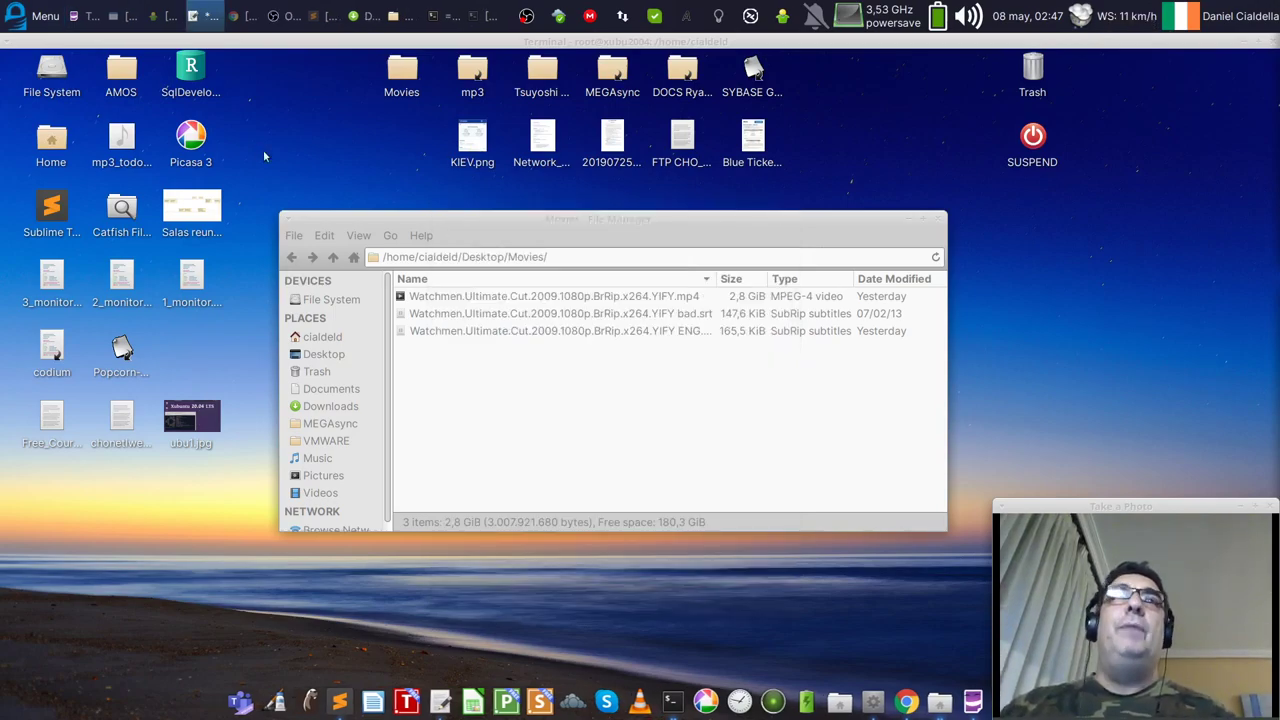
# Step: Run htop in the root terminal and maximize the terminal window
pyautogui.click(486, 16)
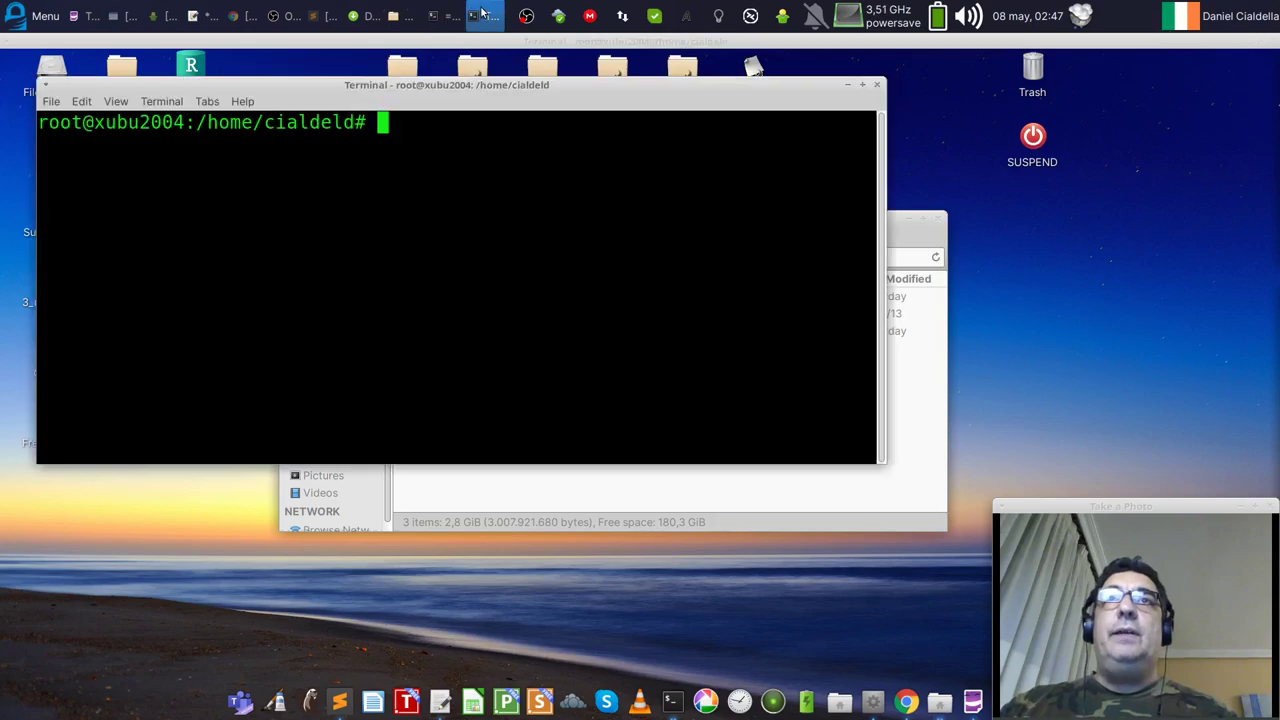
pyautogui.write('htop')
pyautogui.press('Return')
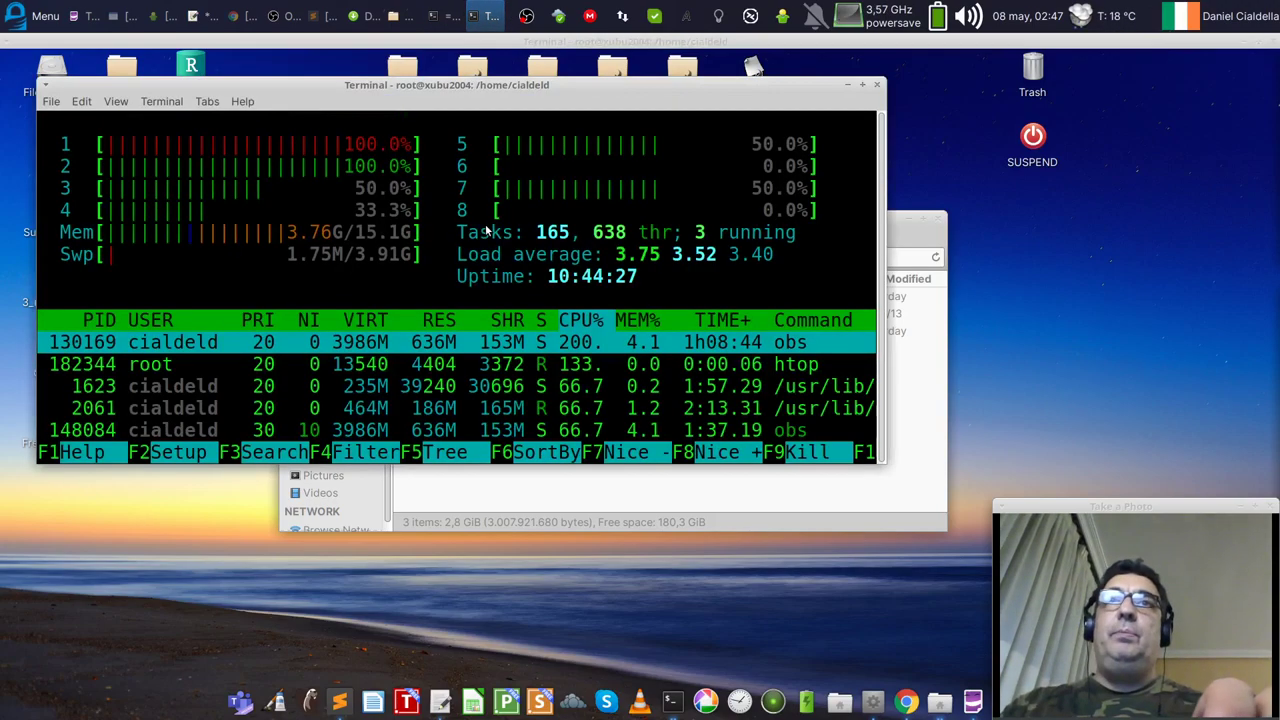
pyautogui.click(866, 88)
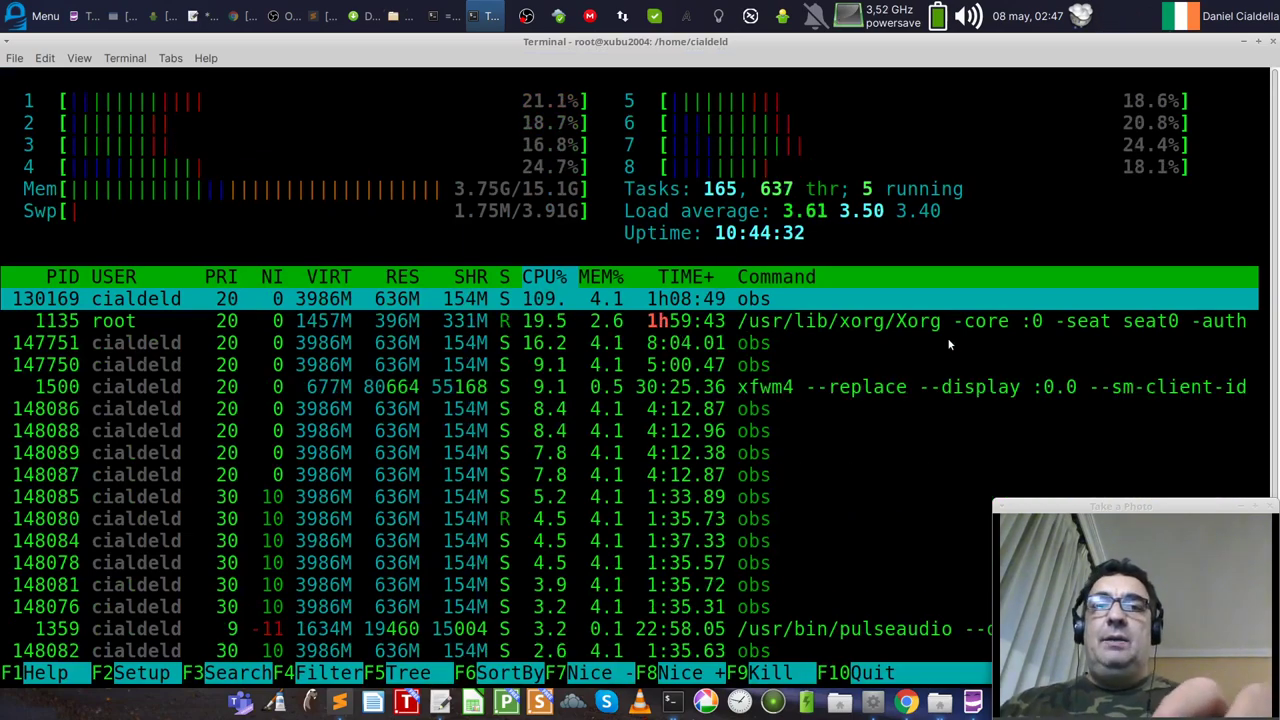
# Step: Run top, toggle per-core CPU lines with 1, then quit back to the shell
pyautogui.write('qtop')
pyautogui.press('Return')
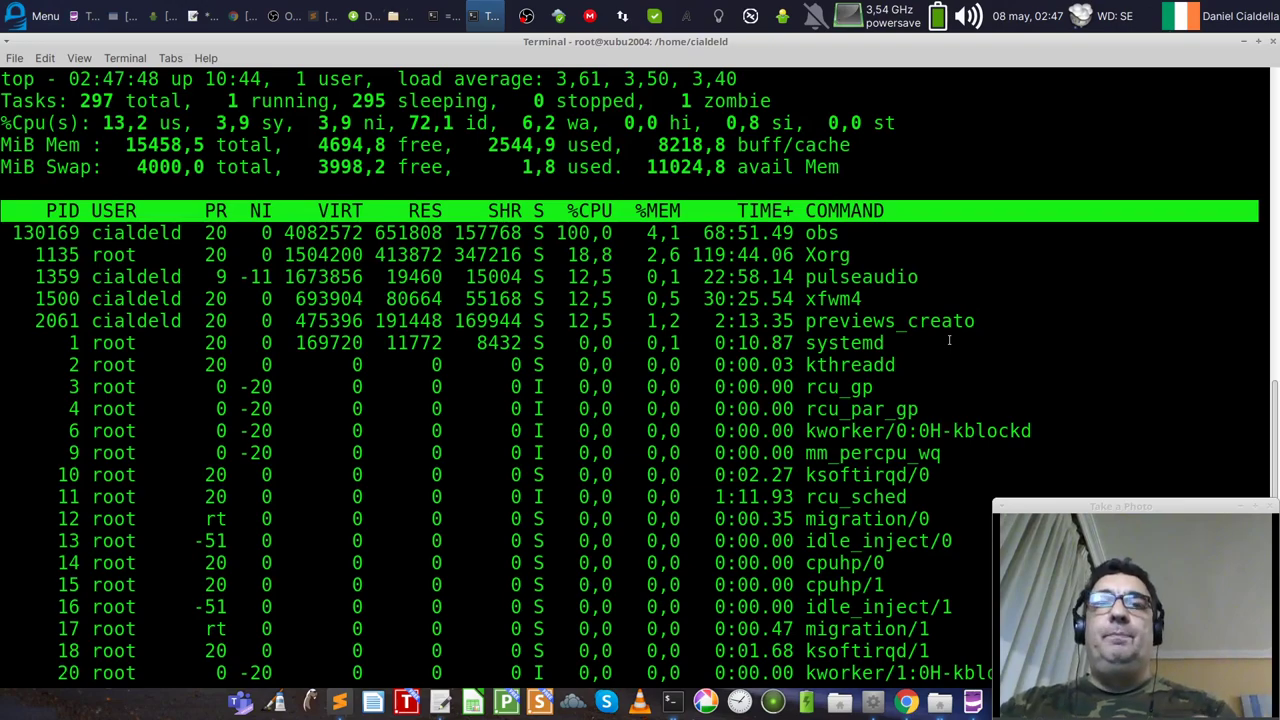
pyautogui.press('1')
pyautogui.press('1')
pyautogui.press('1')
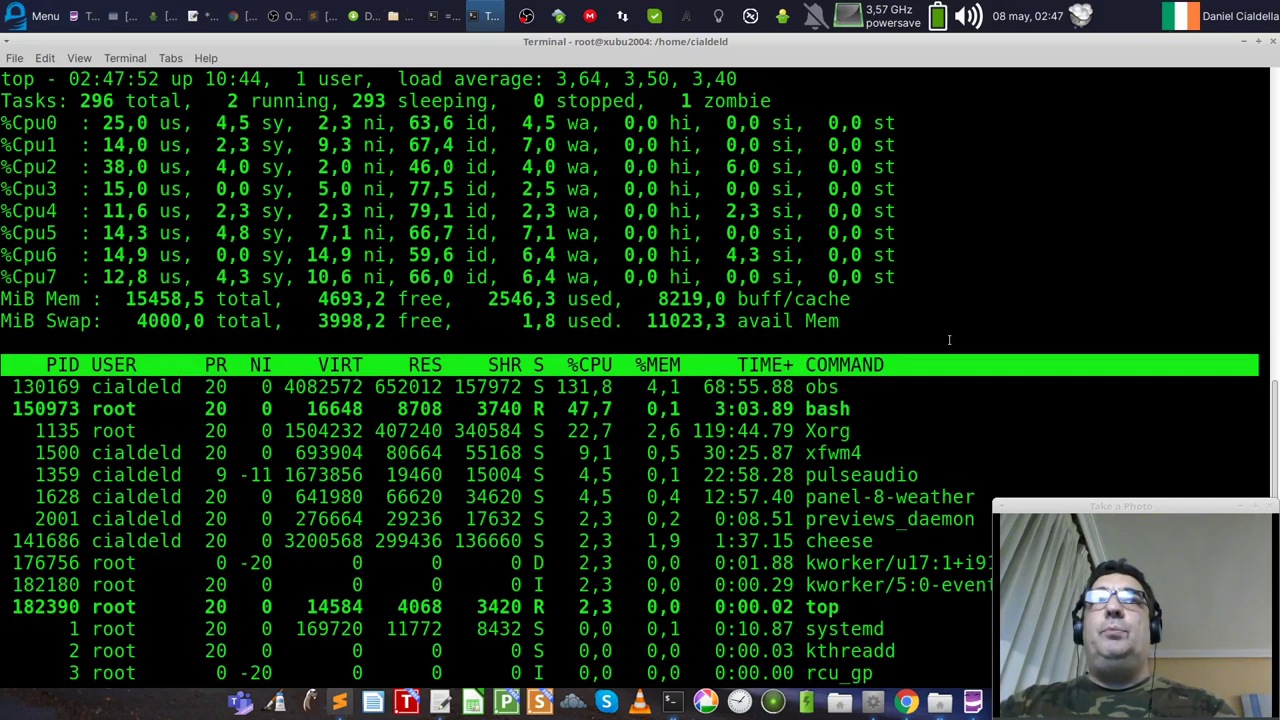
pyautogui.press('1')
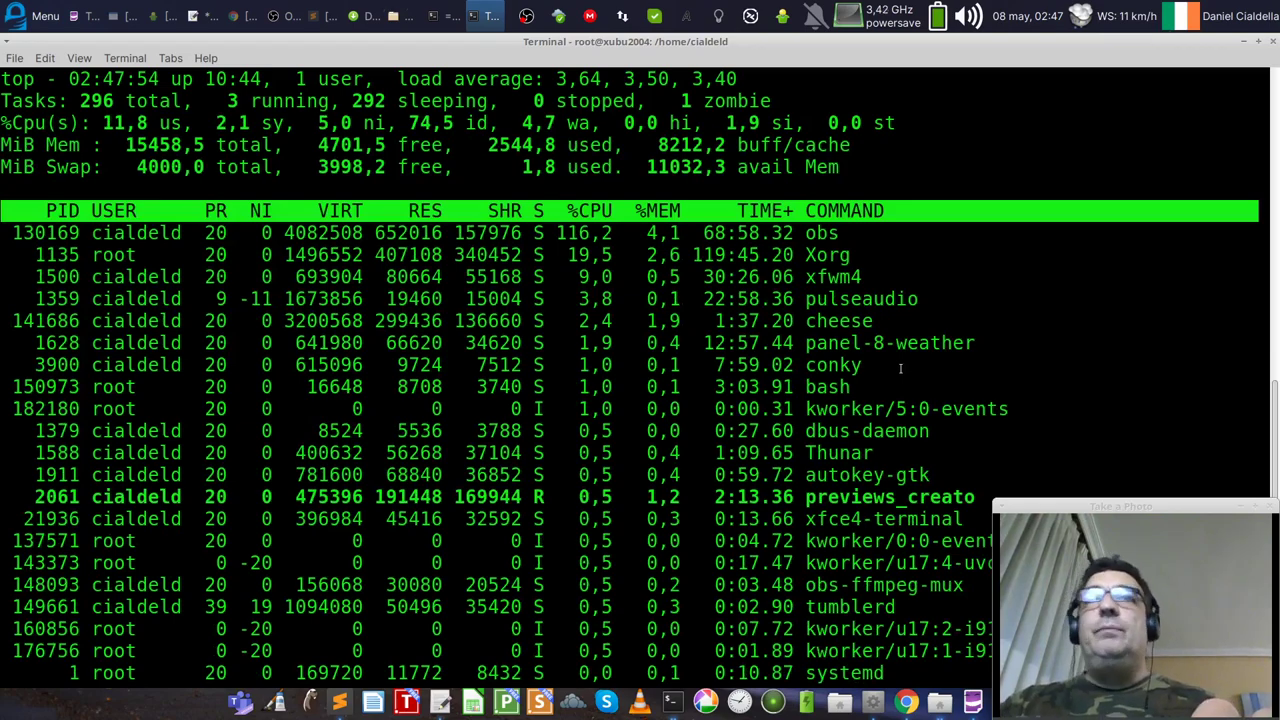
pyautogui.press('q')
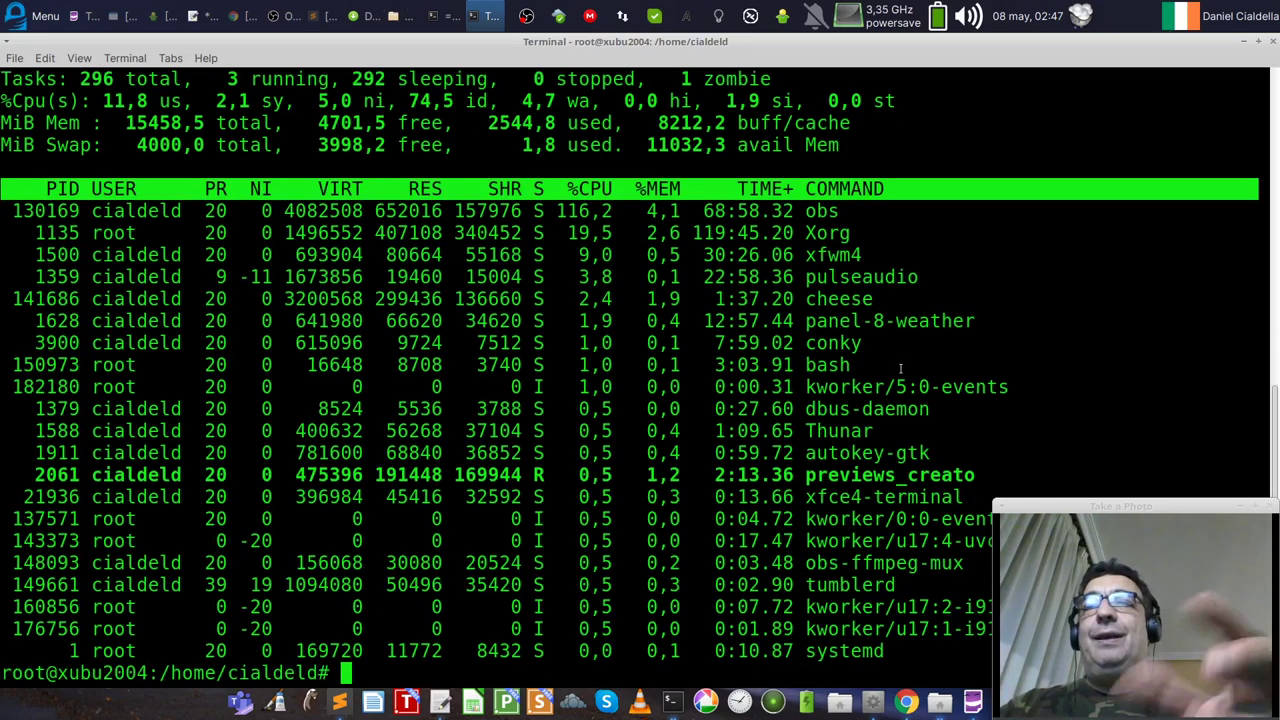
# Step: Rerun htop, enter bashtop at the prompt, and shrink the terminal text
pyautogui.write('htop')
pyautogui.press('Return')
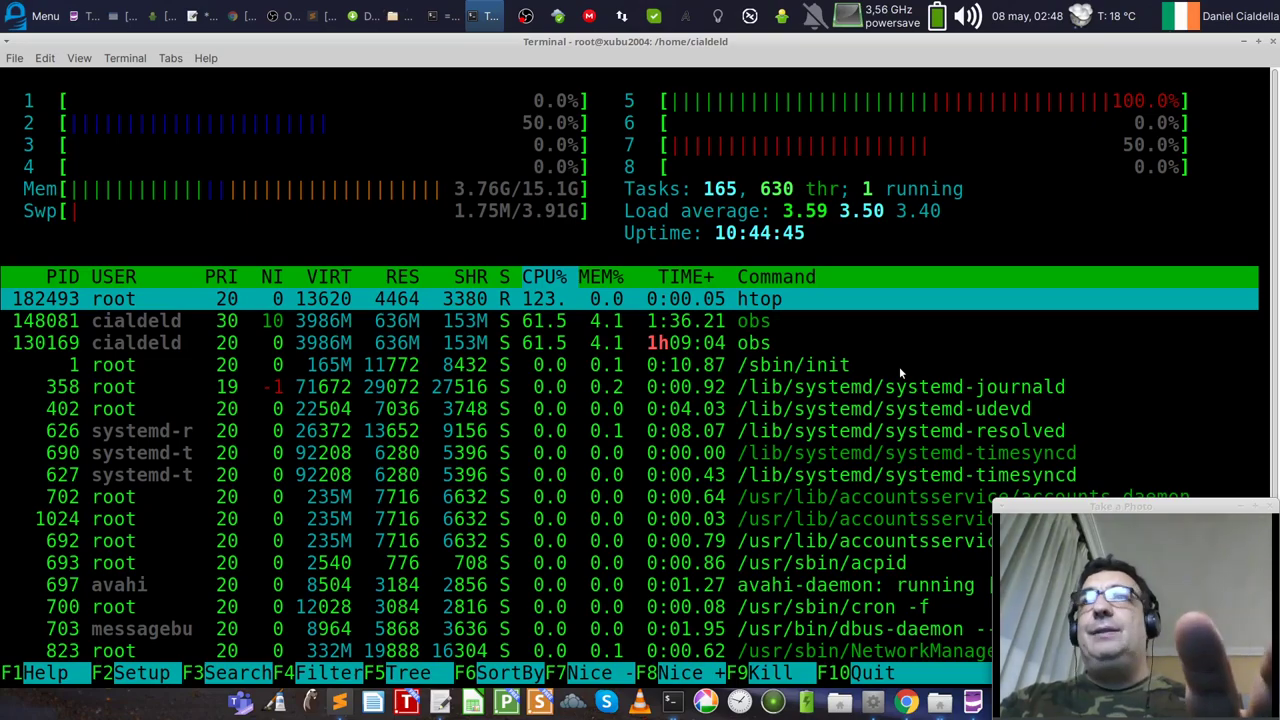
pyautogui.write('qbas')
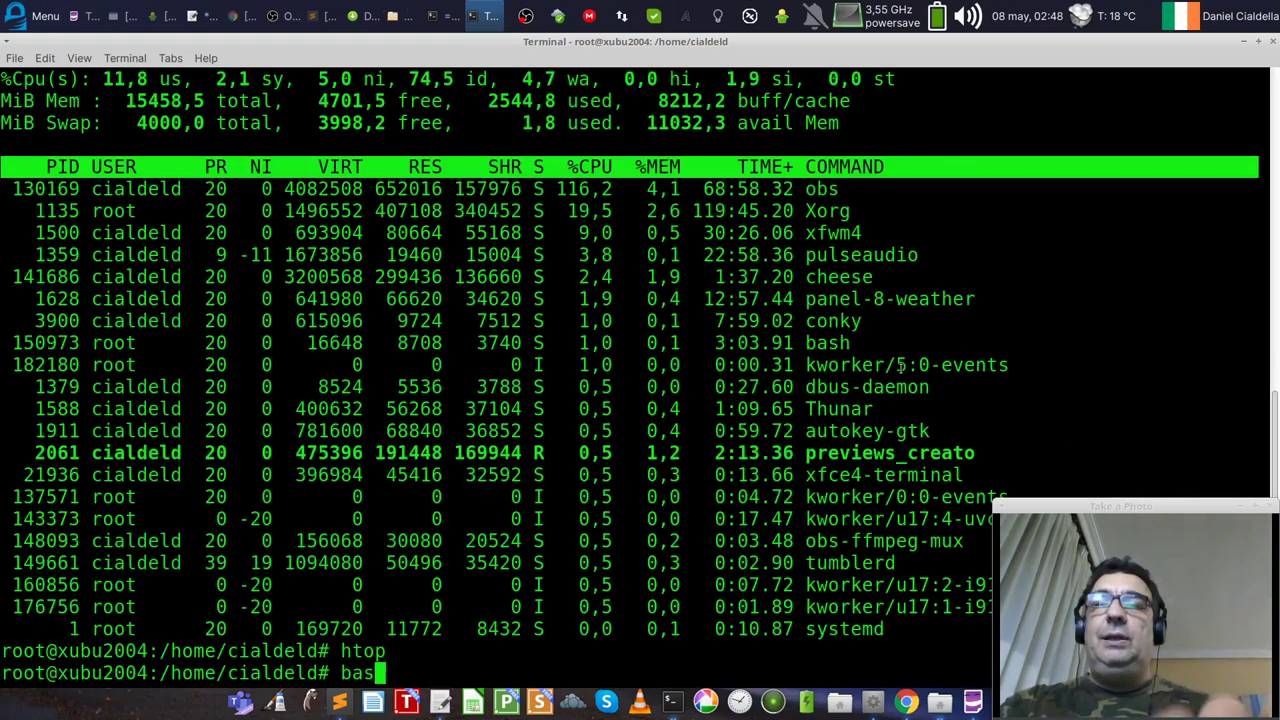
pyautogui.write('htop')
pyautogui.hotkey('ctrl', '-')
pyautogui.hotkey('ctrl', '-')
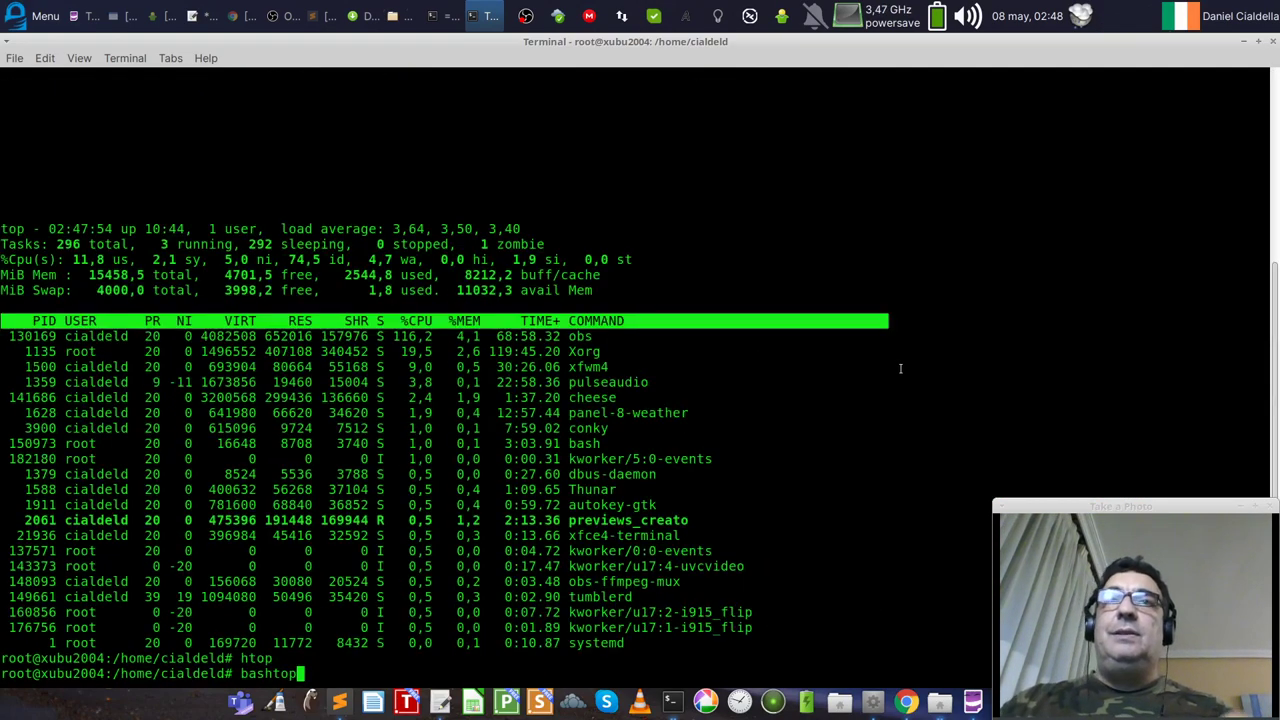
# Step: Run bashtop and watch its CPU, memory, disk, network and process panels
pyautogui.press('Return')
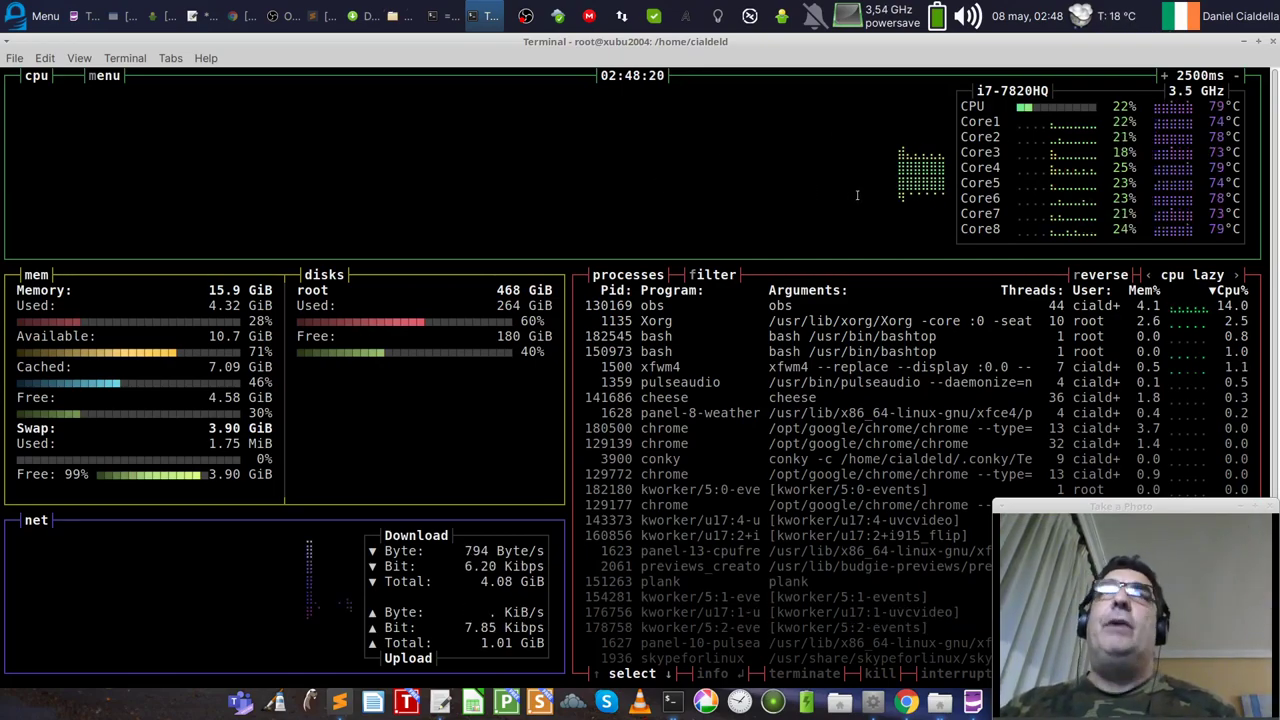
pyautogui.hotkey('alt', 'Tab')
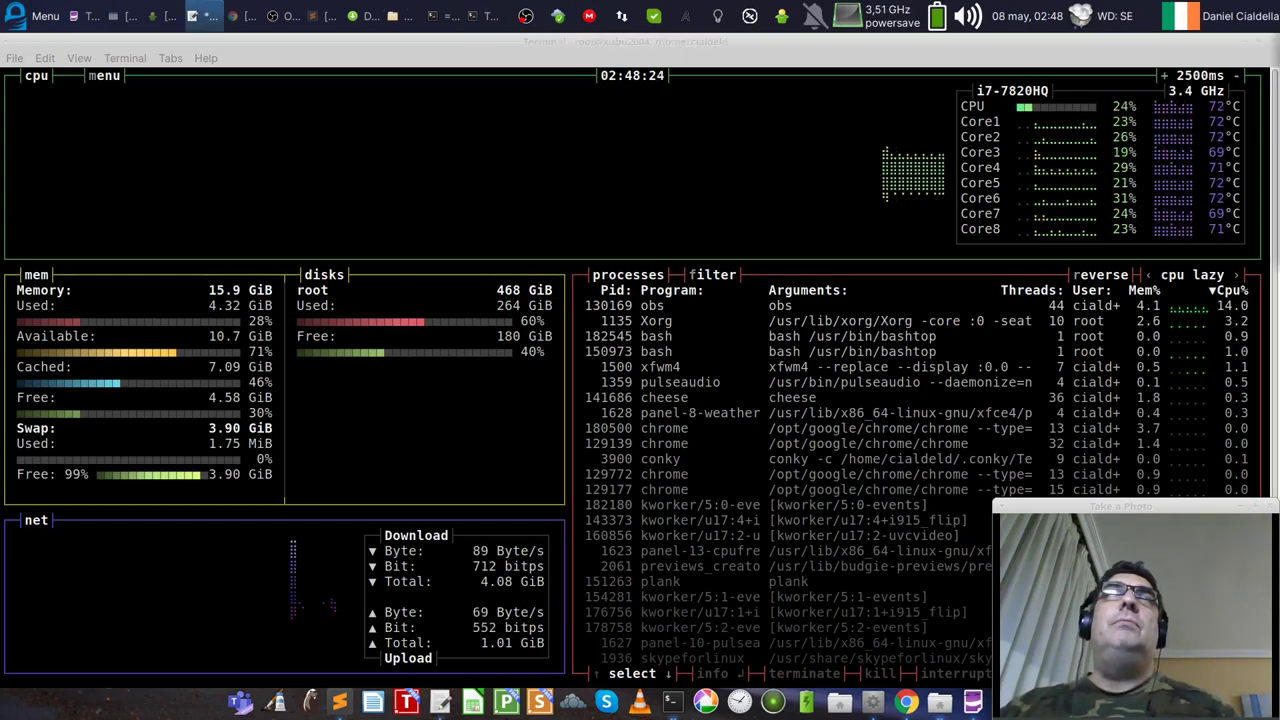
# Step: Launch VirtualBox by searching 'vir' in the Whisker Menu
pyautogui.click(48, 15)
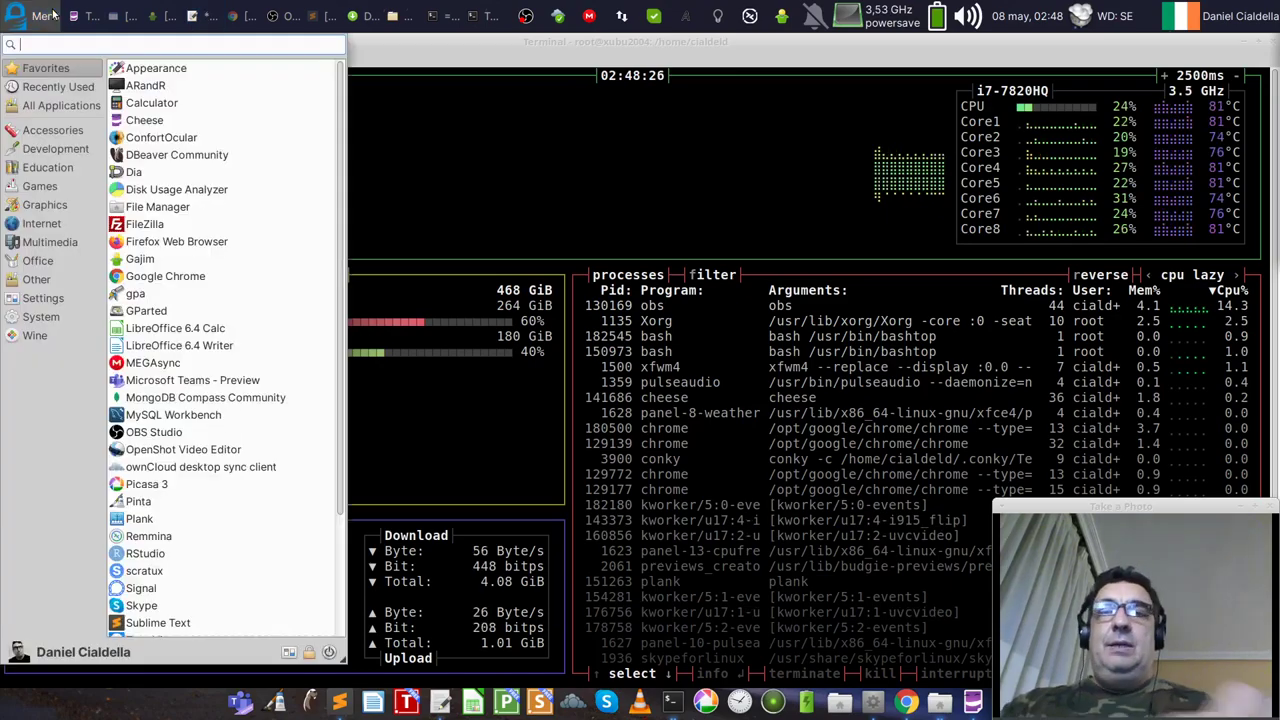
pyautogui.write('virt')
pyautogui.press('Return')
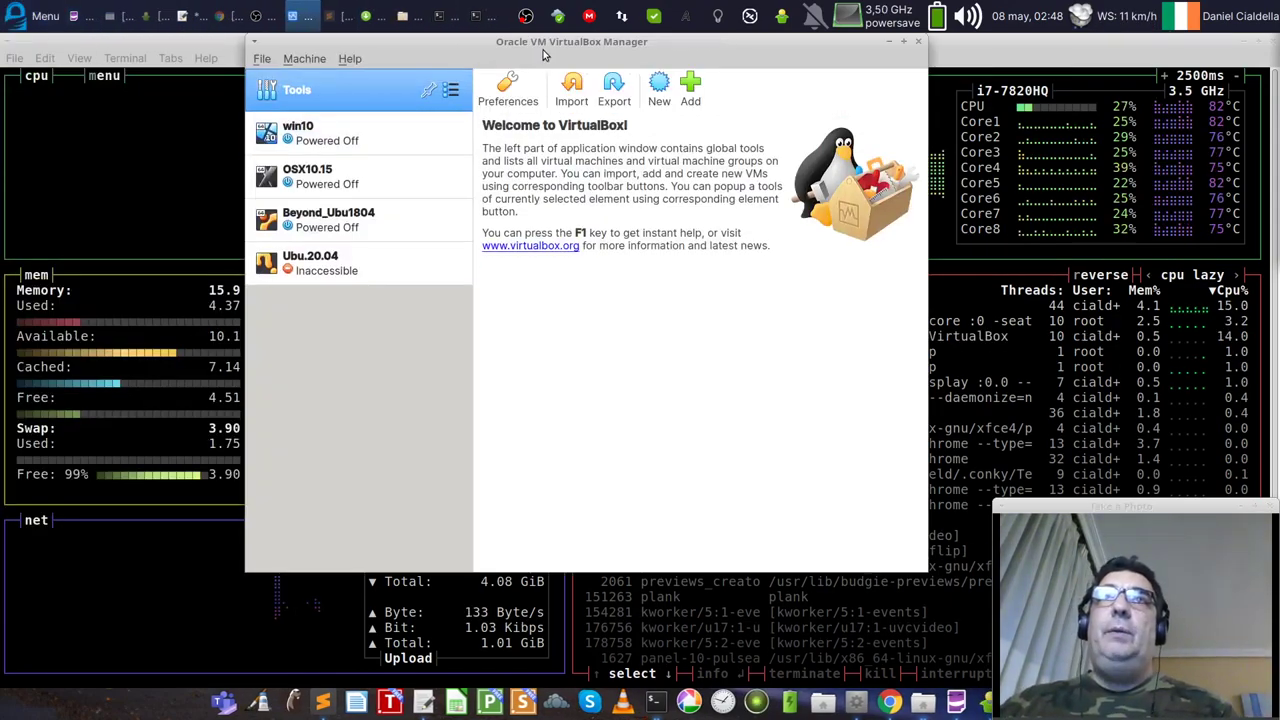
# Step: Inspect the win10 and OSX10.15 VM details, then the inaccessible Ubu.20.04 machine
pyautogui.click(363, 185)
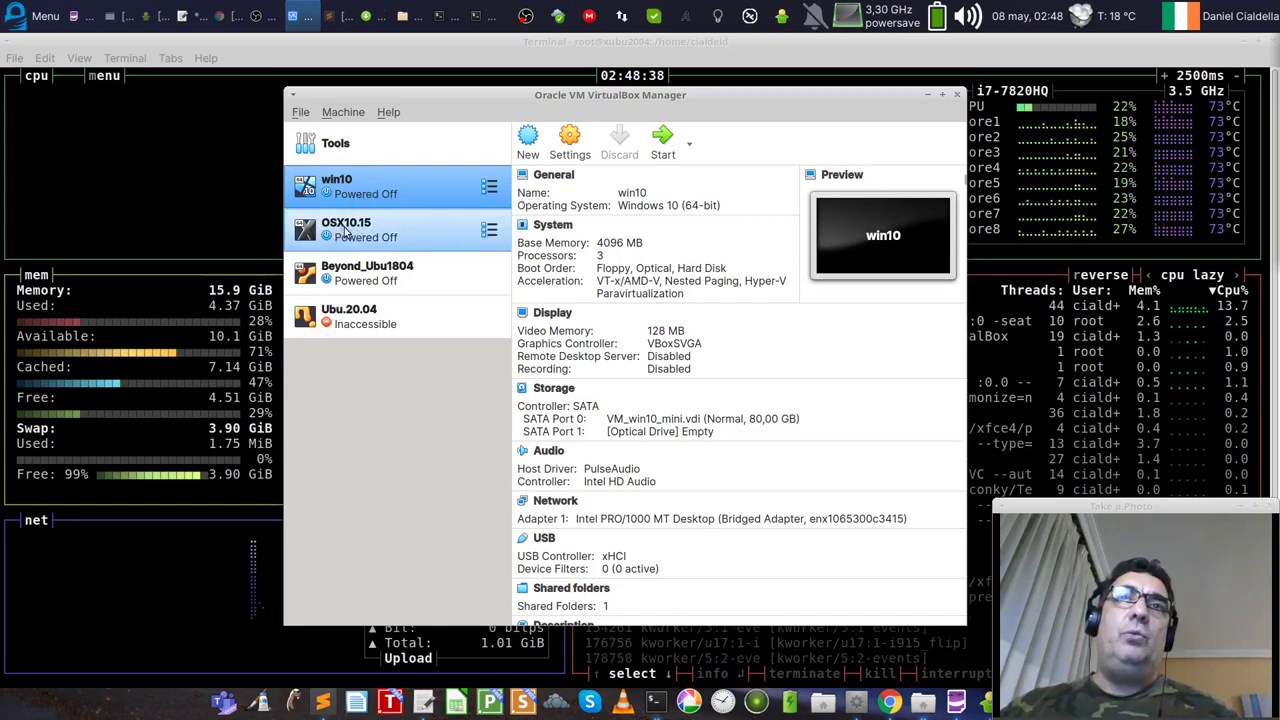
pyautogui.click(346, 231)
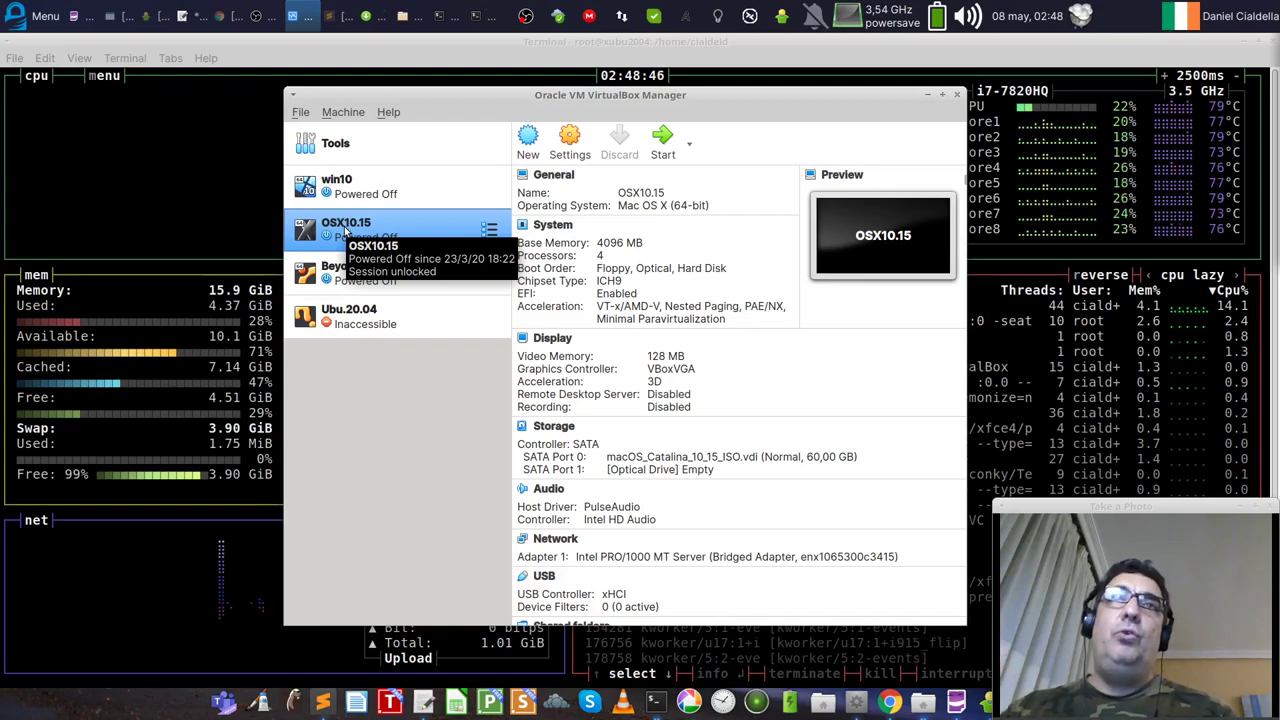
pyautogui.click(338, 188)
pyautogui.press('Down')
pyautogui.press('Up')
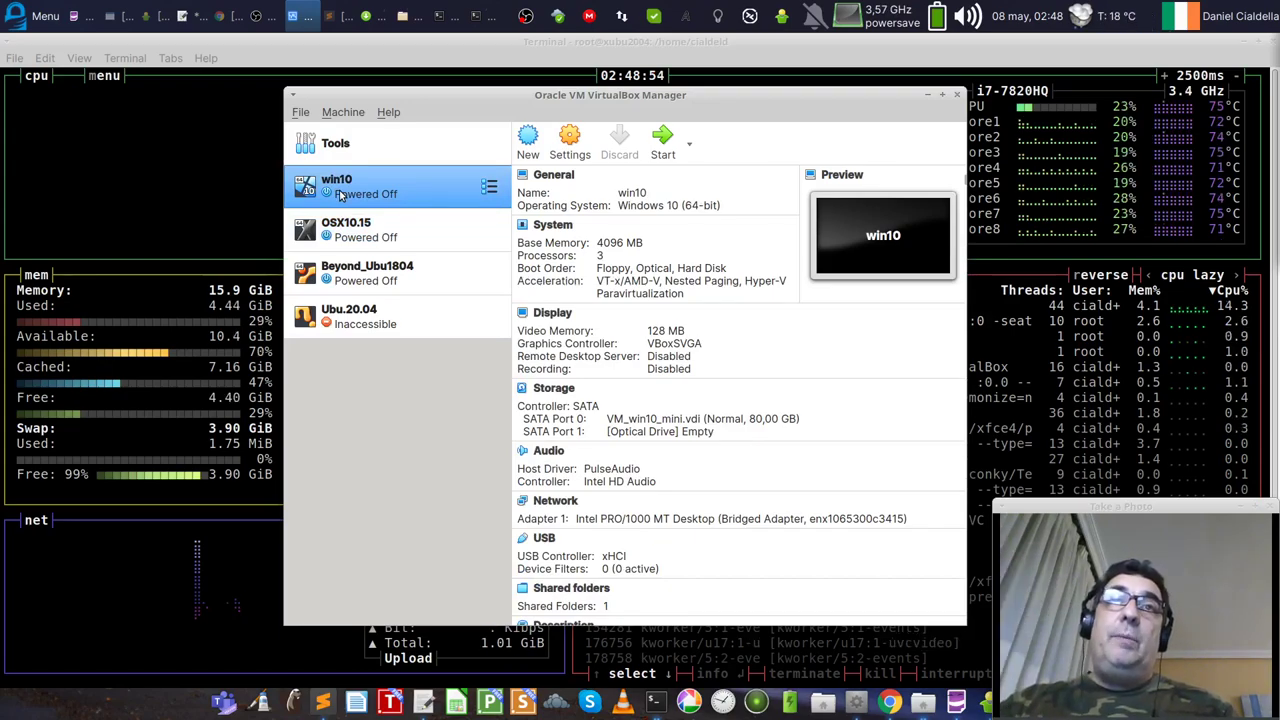
pyautogui.click(412, 318)
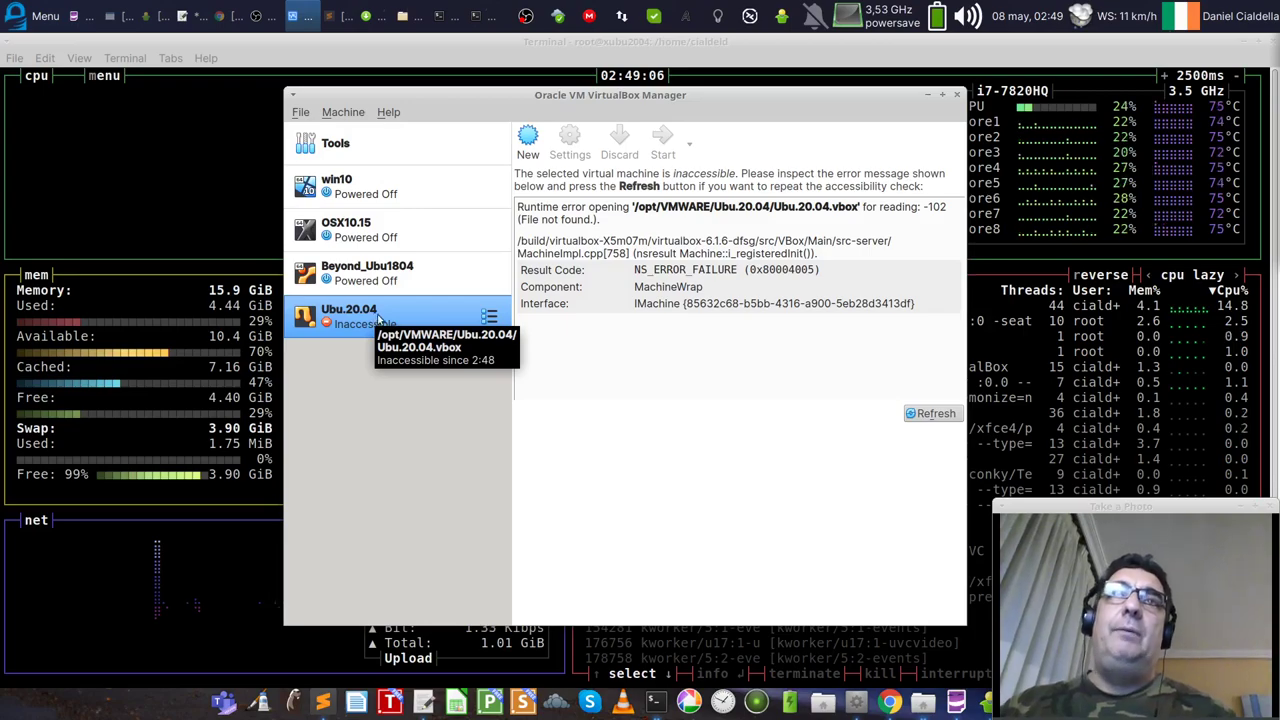
# Step: View the VirtualBox 6.1 About information, then close the VirtualBox Manager
pyautogui.click(389, 114)
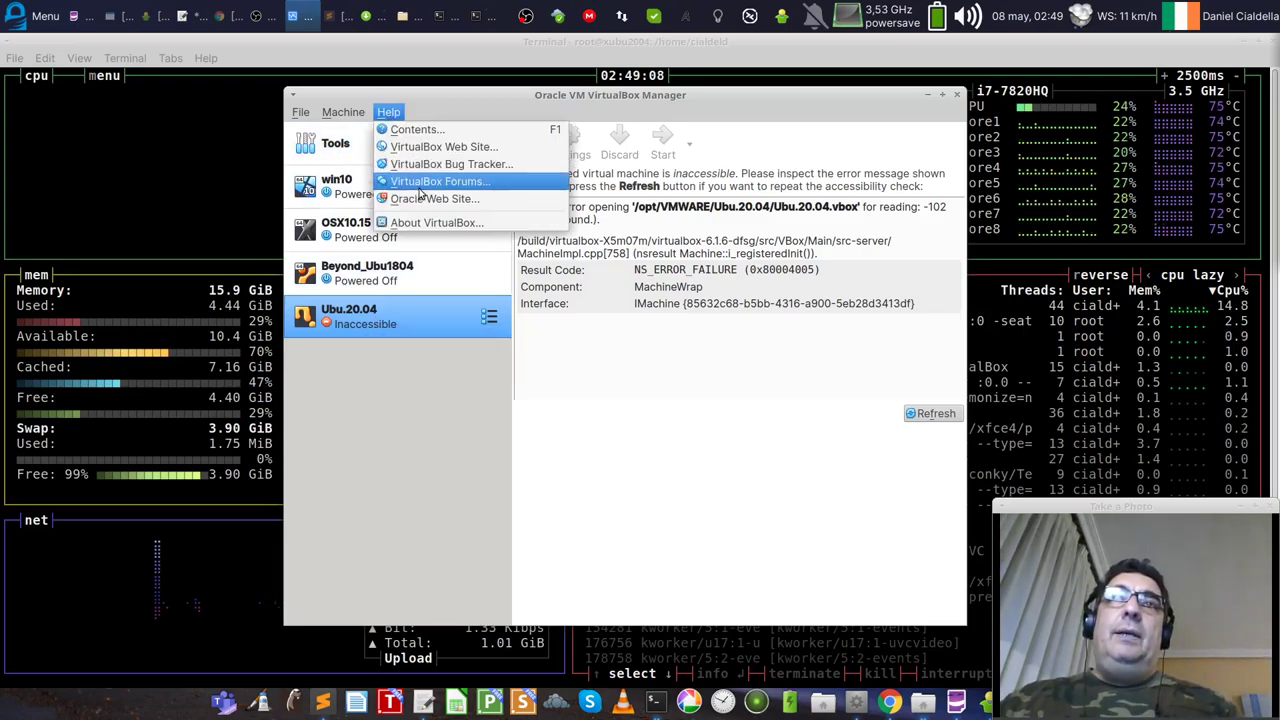
pyautogui.click(425, 222)
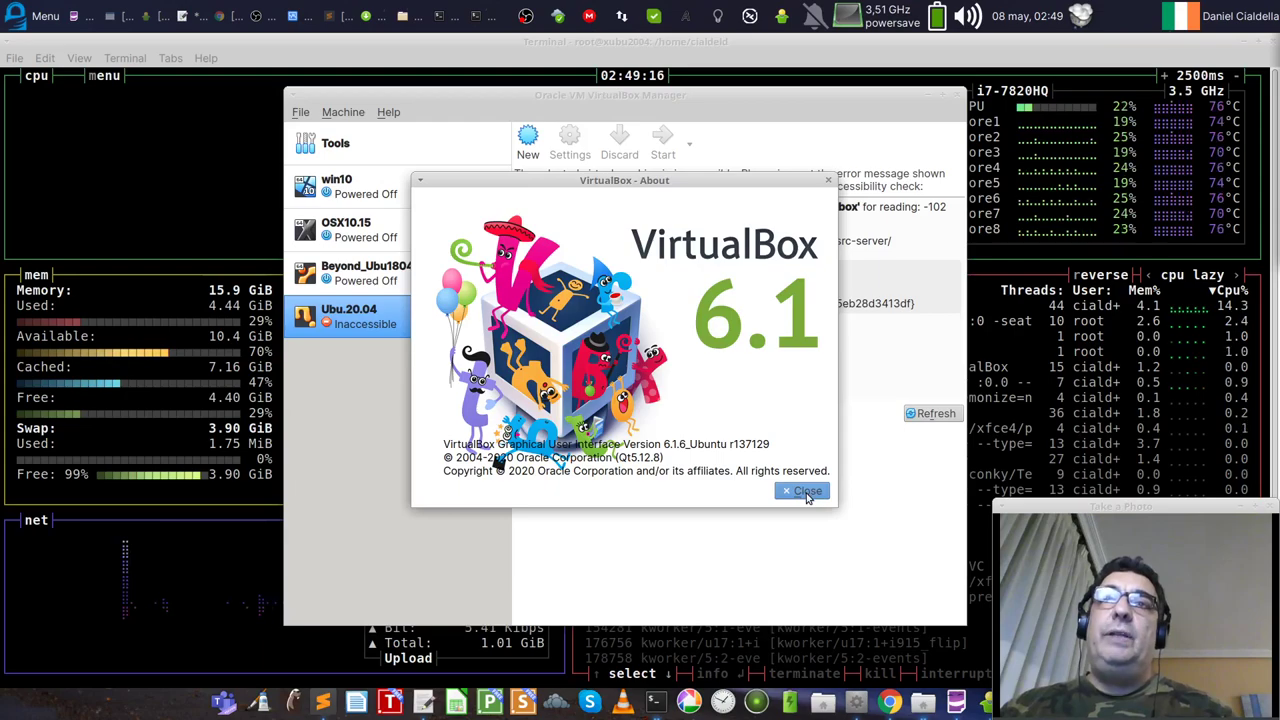
pyautogui.click(808, 491)
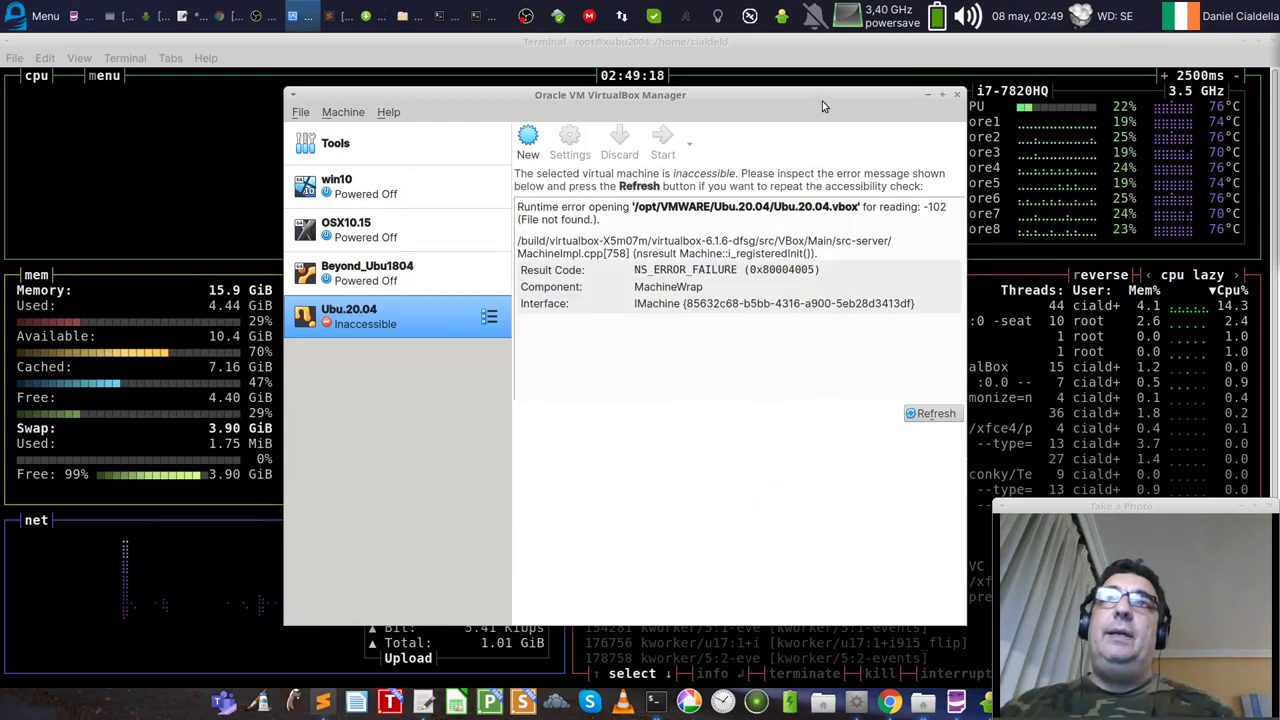
pyautogui.moveTo(820, 98); pyautogui.dragTo(777, 111)
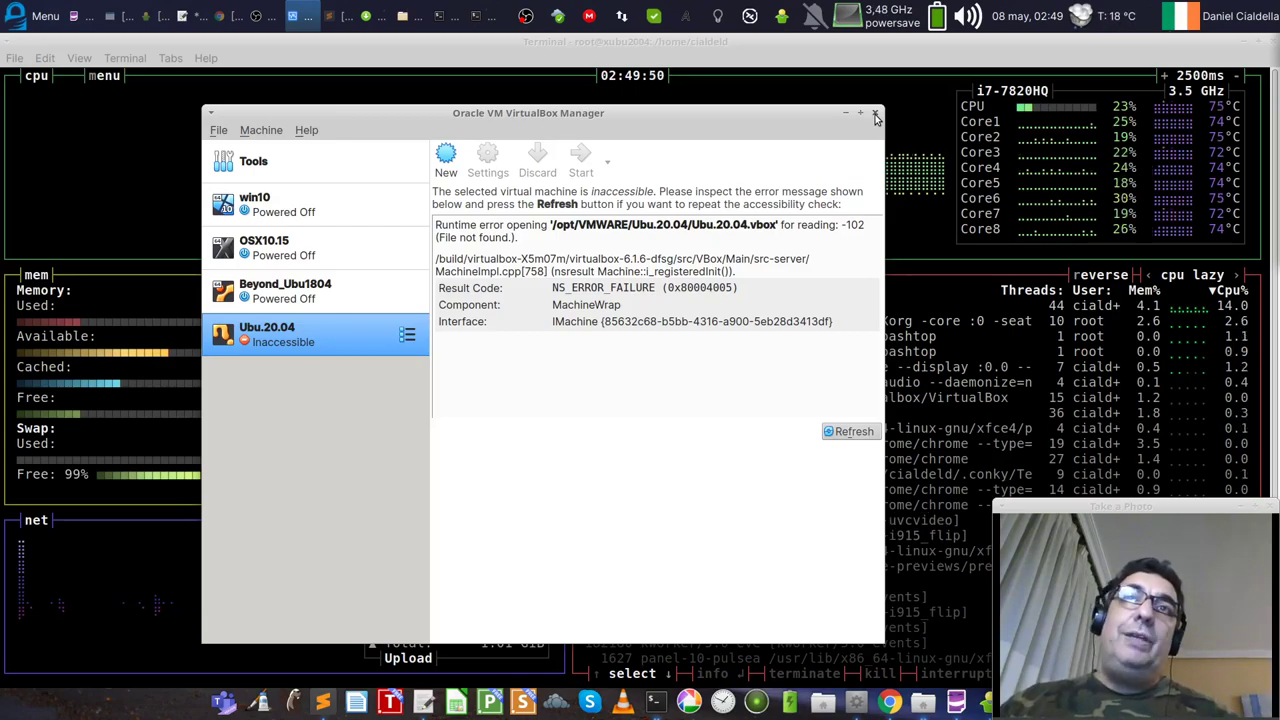
pyautogui.click(876, 116)
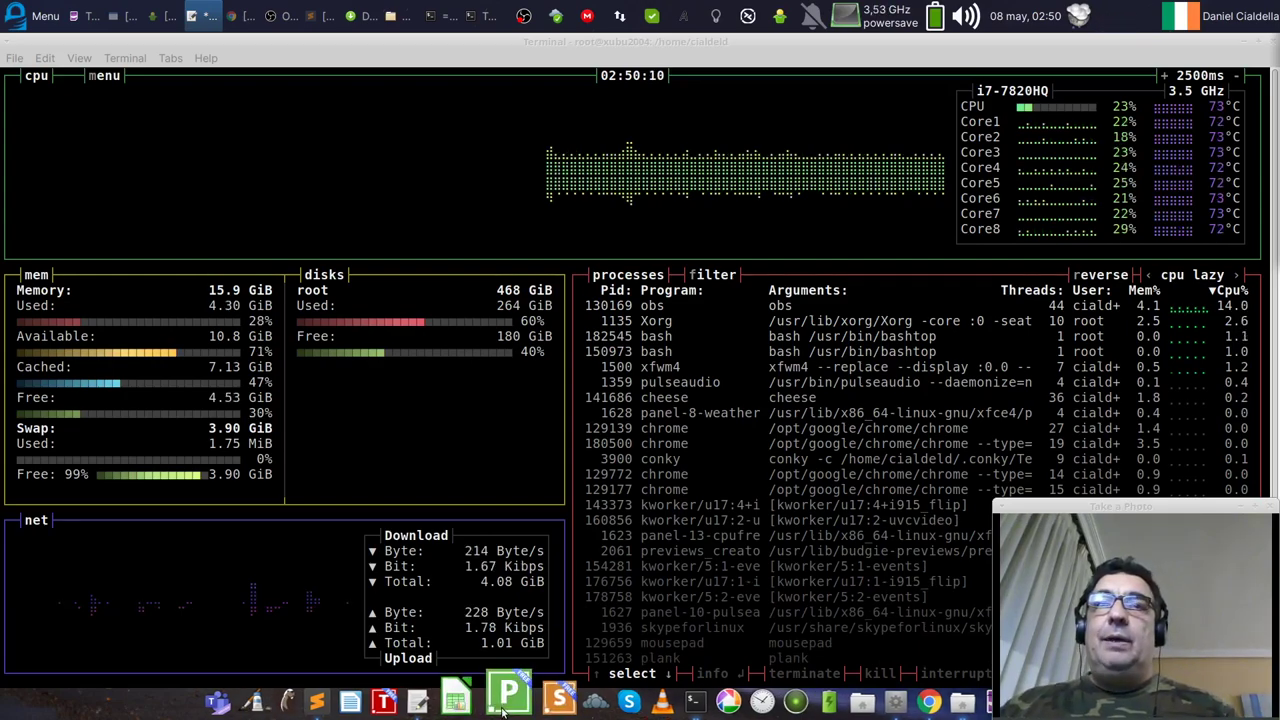
# Step: Quit bashtop with q and minimize the root terminal
pyautogui.click(1157, 541)
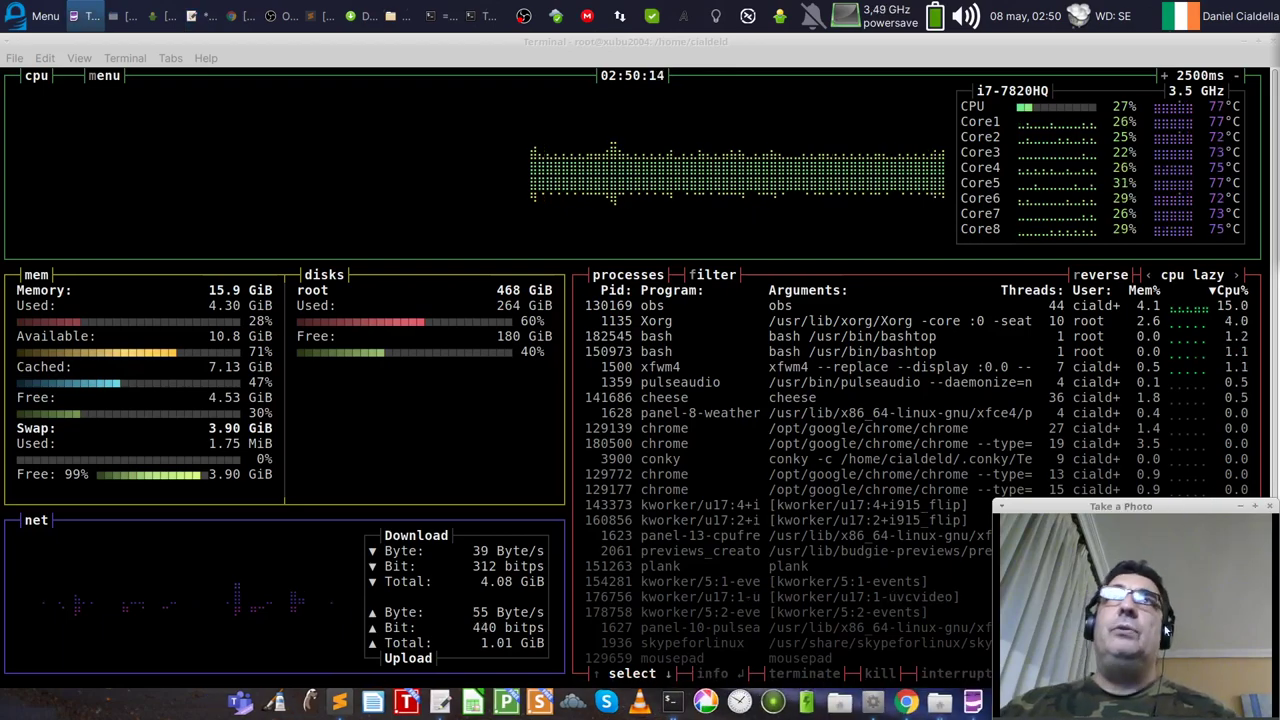
pyautogui.moveTo(1159, 504); pyautogui.dragTo(1166, 505)
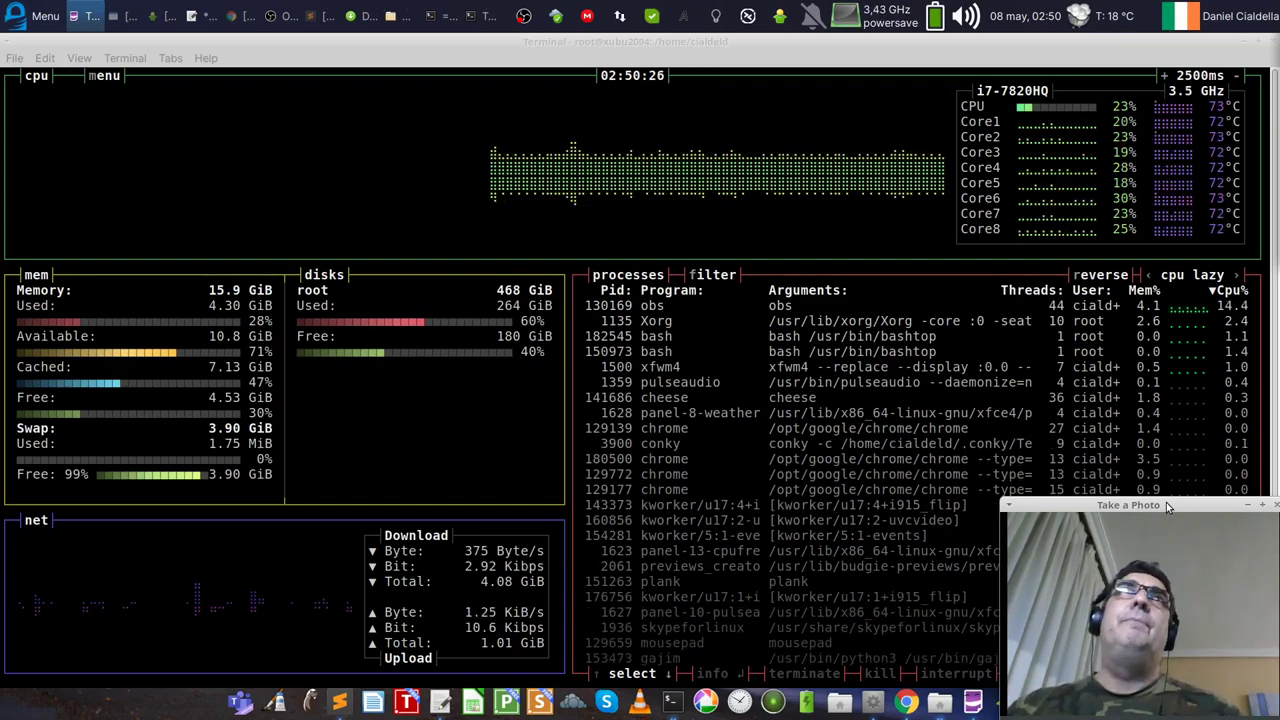
pyautogui.click(495, 70)
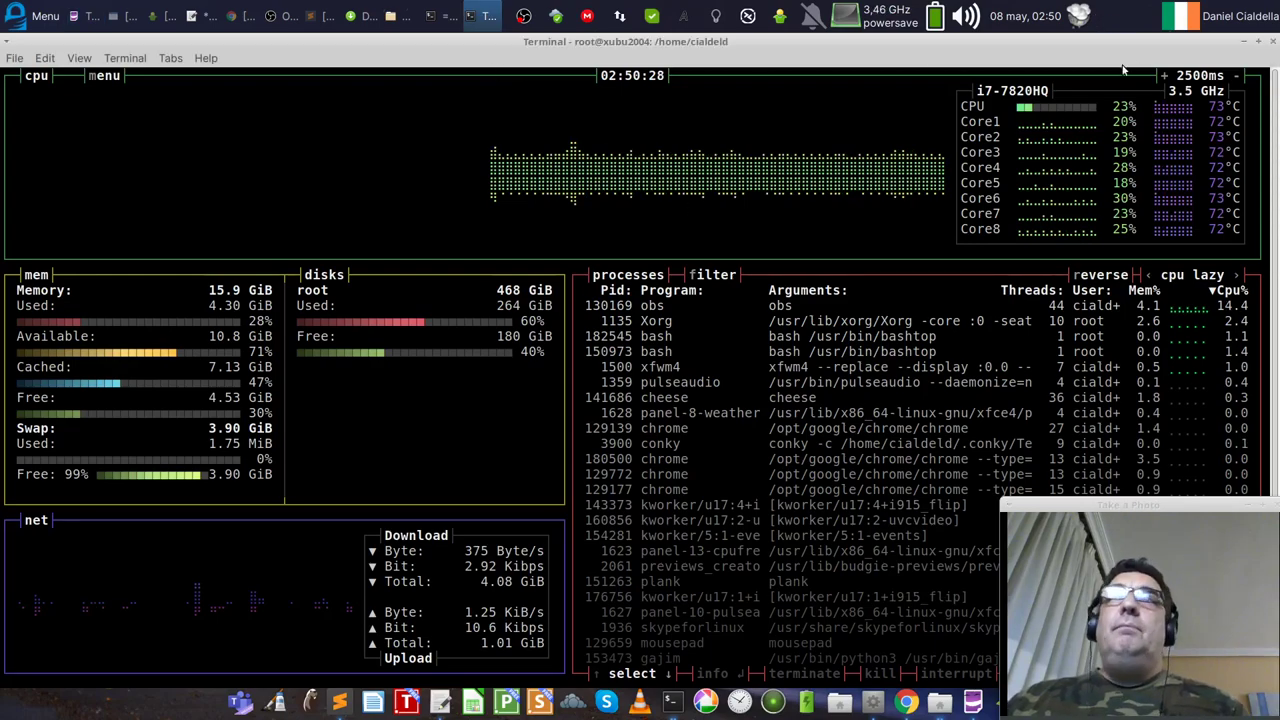
pyautogui.press('q')
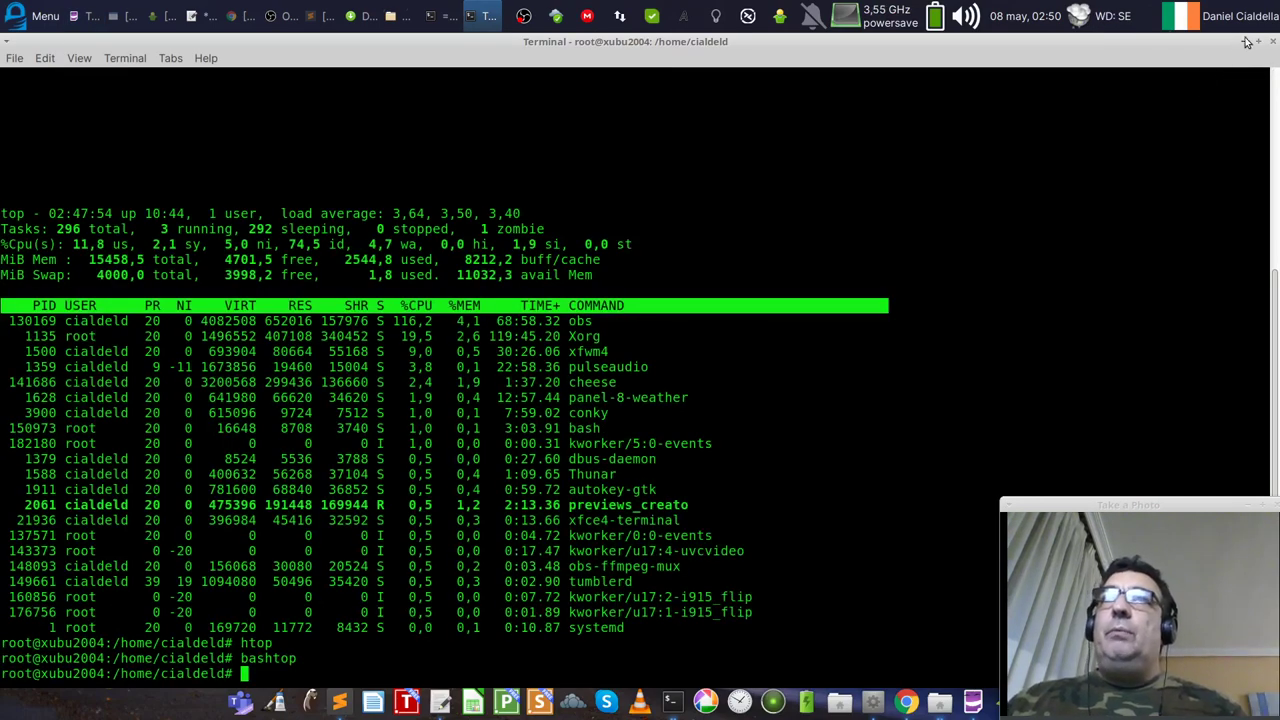
pyautogui.click(1243, 41)
# Step: Nudge the Movies window up-right and bring Chrome's DockerTips page back to front
pyautogui.moveTo(755, 218); pyautogui.dragTo(767, 207)
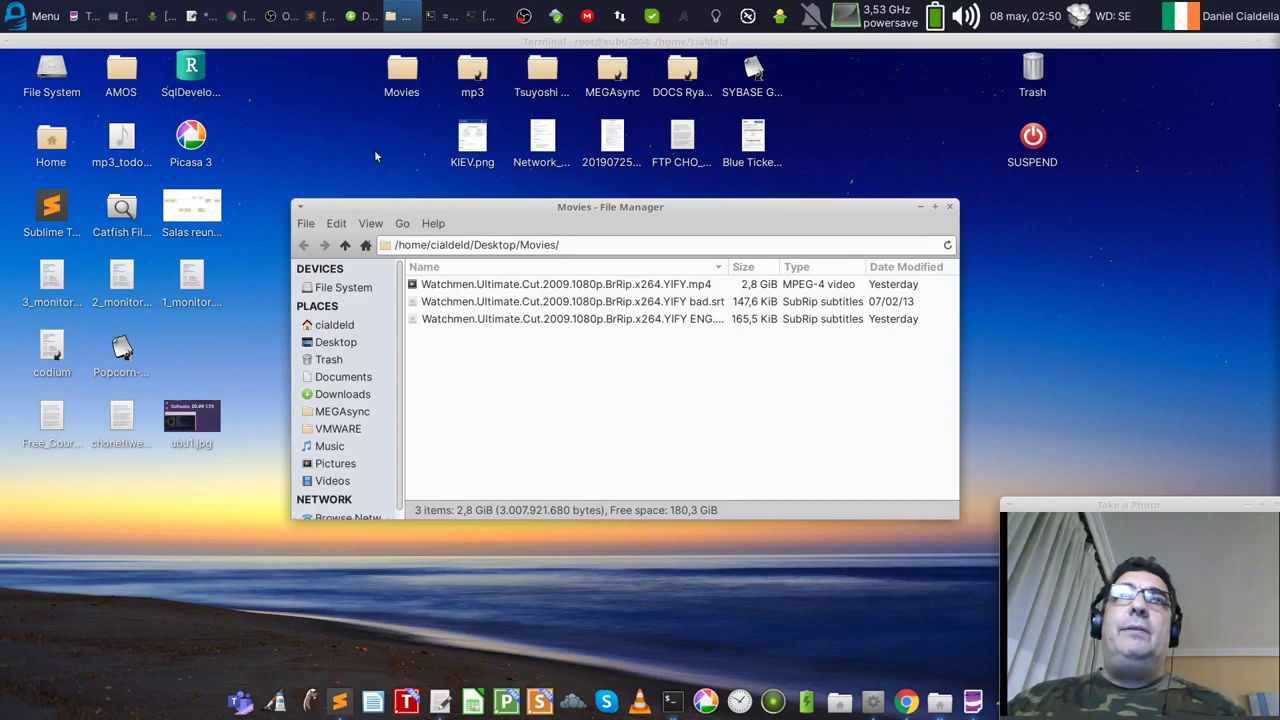
pyautogui.click(245, 15)
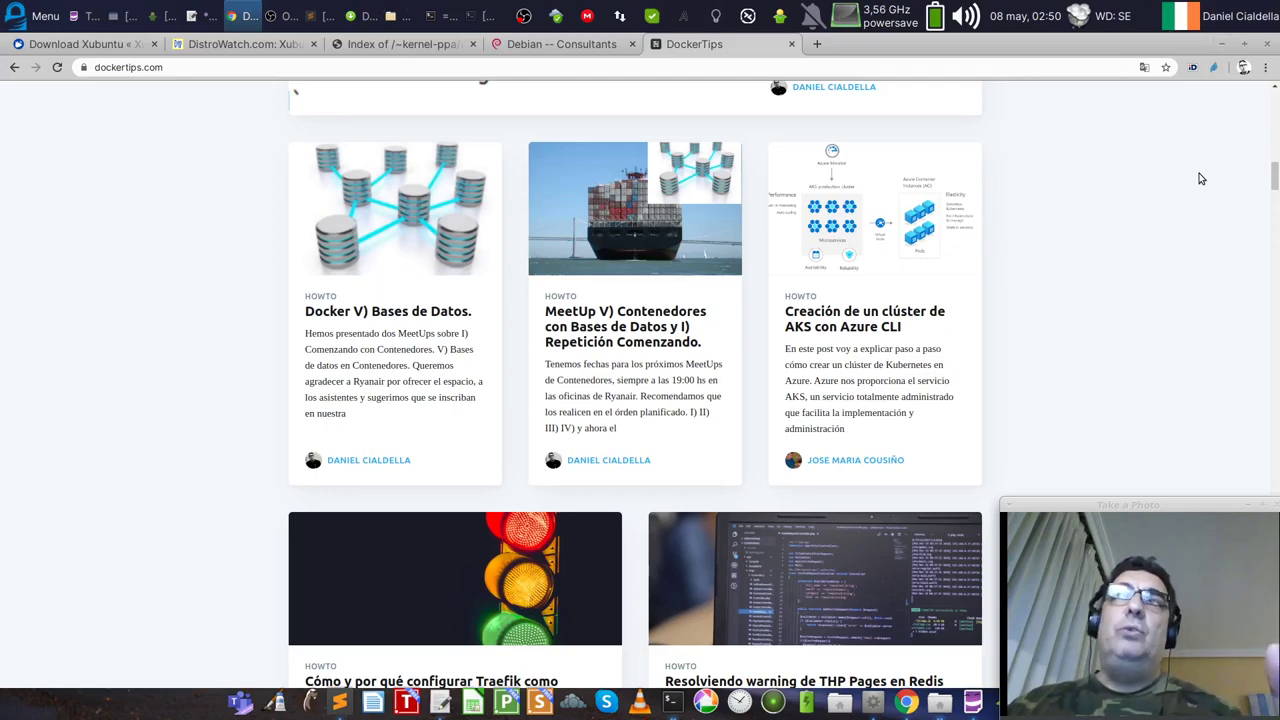
# Step: On the kernel PPA index tab, point out kernel.ubuntu.com and open the v5.5.19/ build folder
pyautogui.click(428, 44)
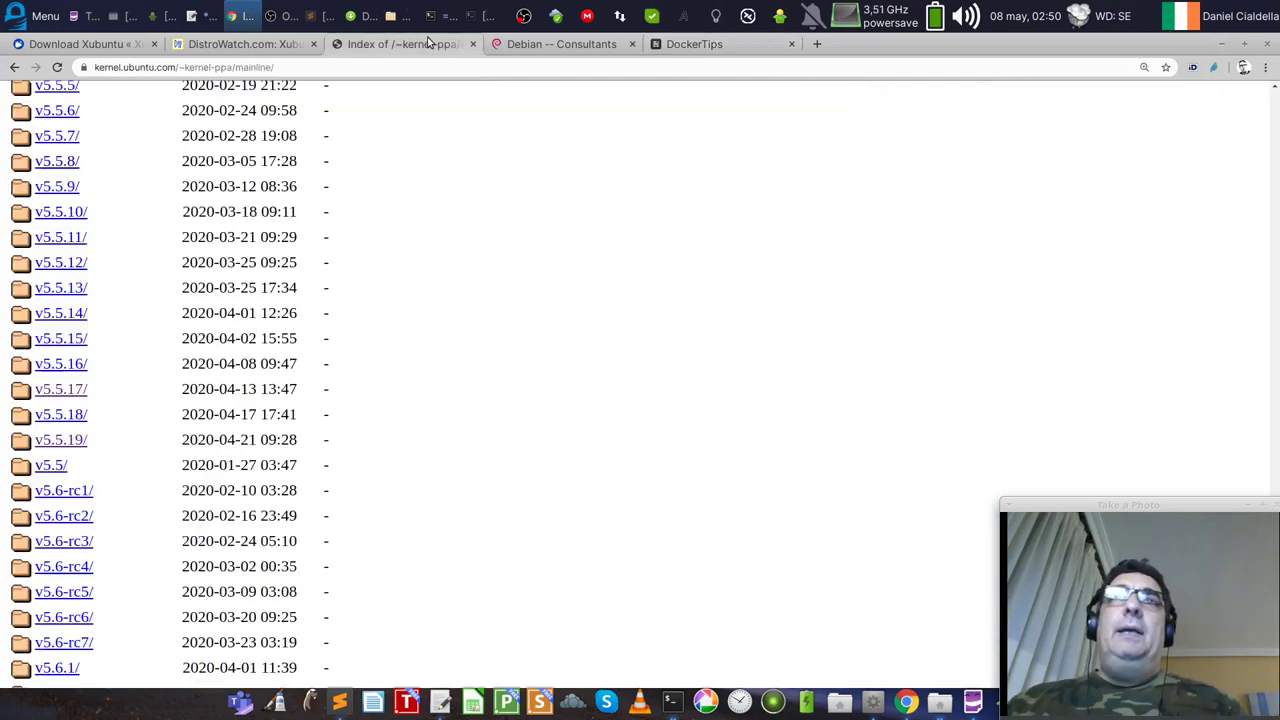
pyautogui.click(182, 67)
pyautogui.moveTo(95, 67); pyautogui.dragTo(212, 67)
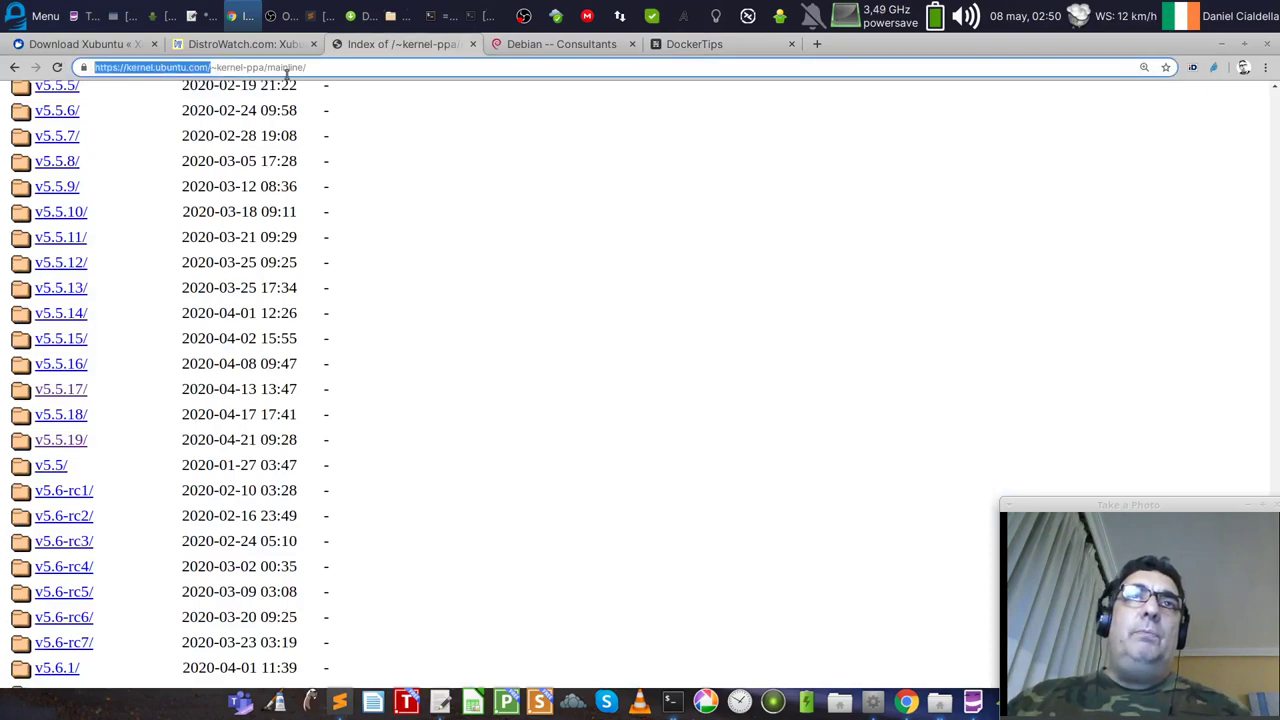
pyautogui.click(177, 67)
pyautogui.scroll(-1, 707, 389)
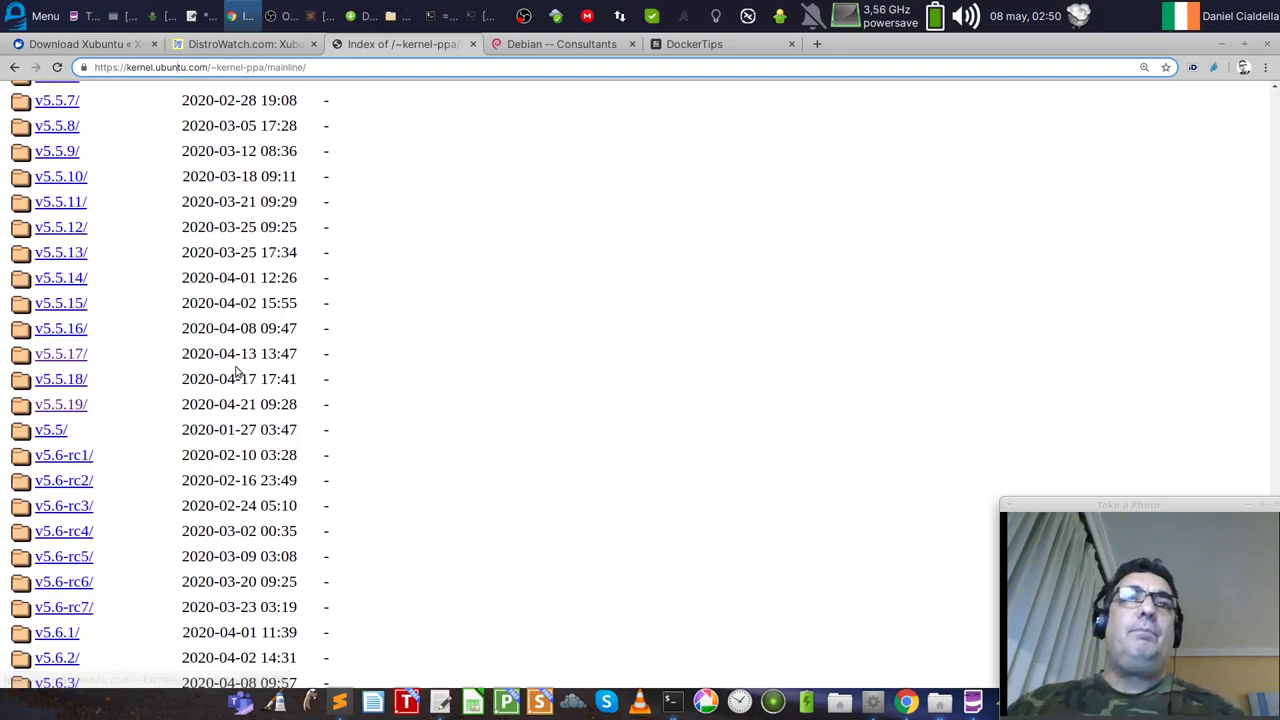
pyautogui.click(73, 410)
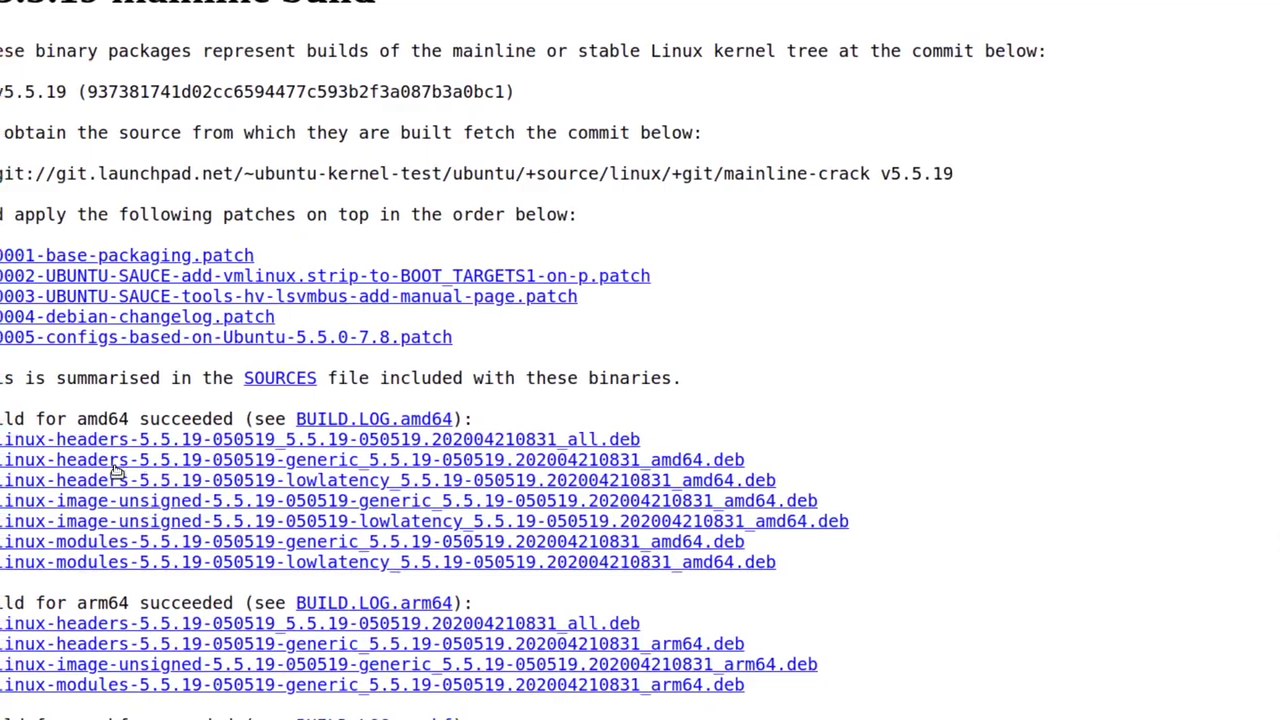
# Step: Save the linux-headers all.deb package into the Downloads folder
pyautogui.rightClick(300, 441)
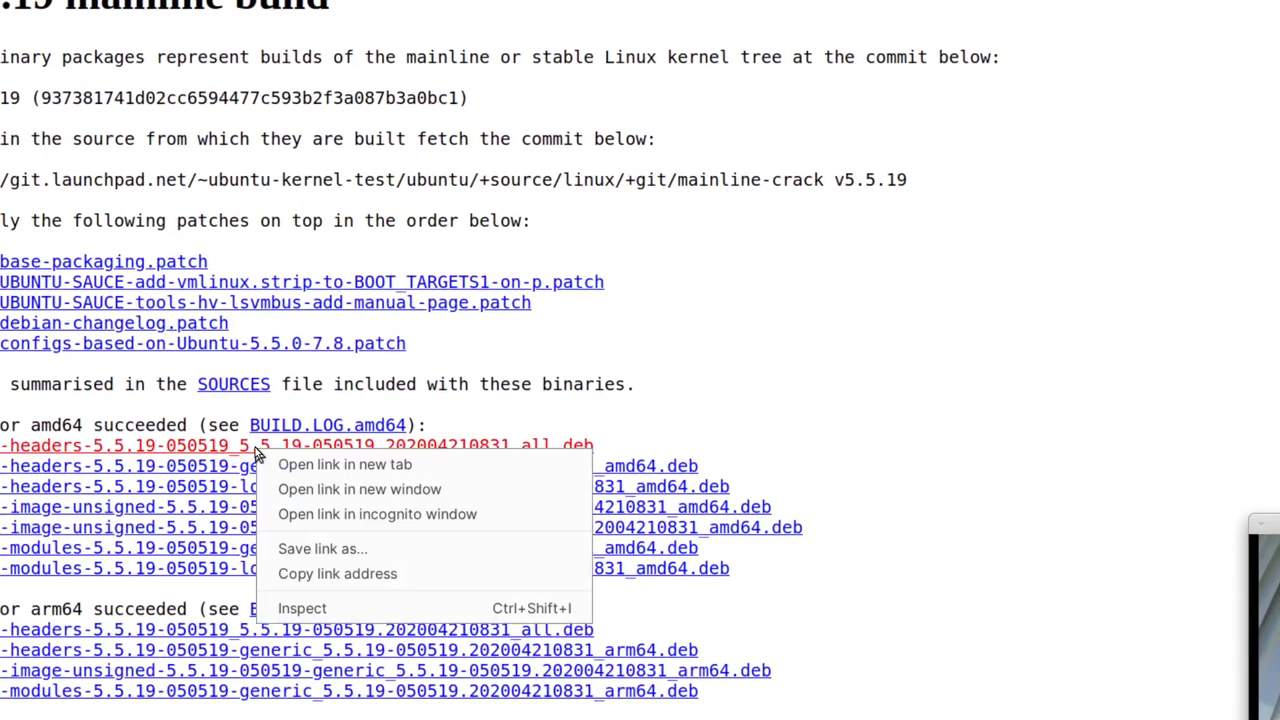
pyautogui.click(314, 548)
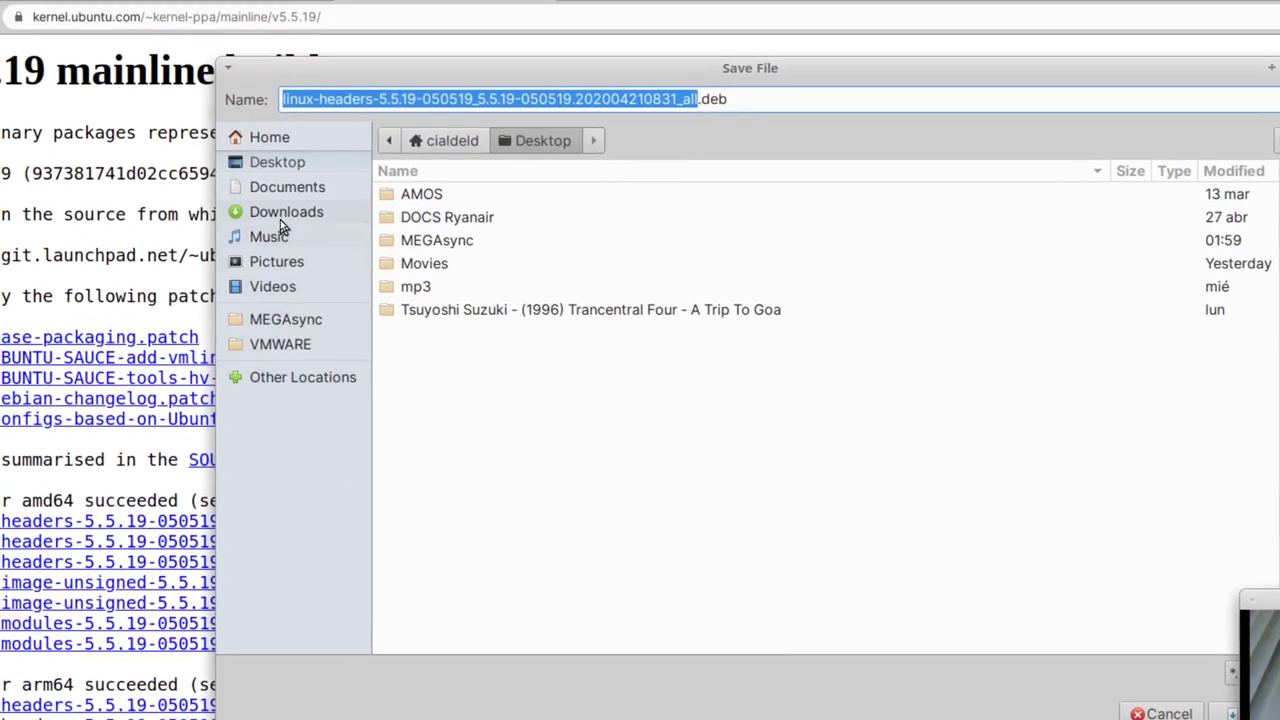
pyautogui.click(282, 115)
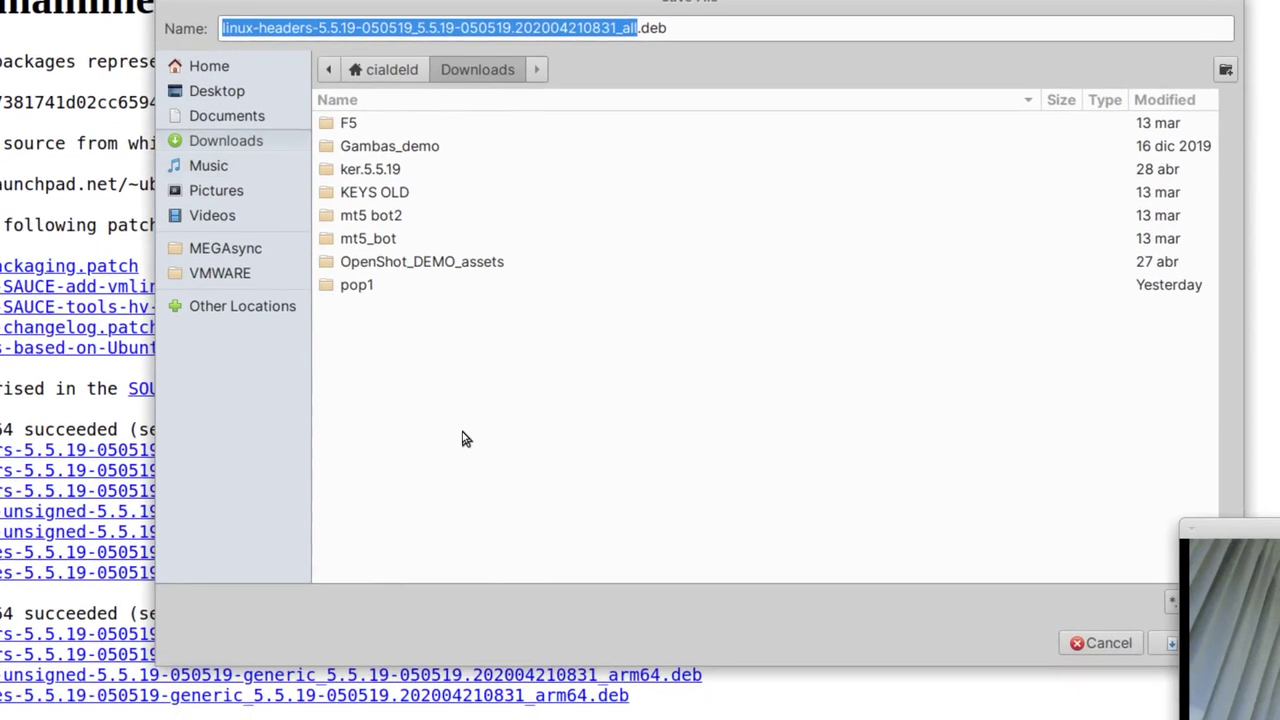
pyautogui.press('Tab')
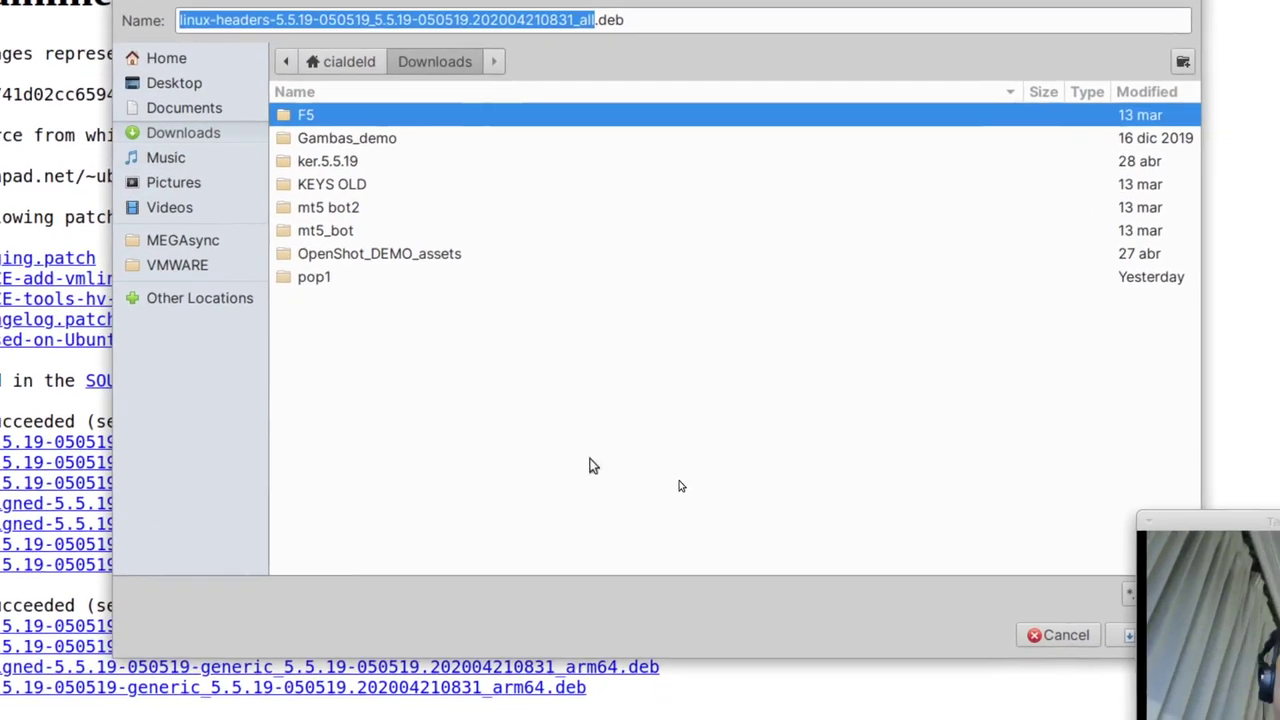
pyautogui.press('Return')
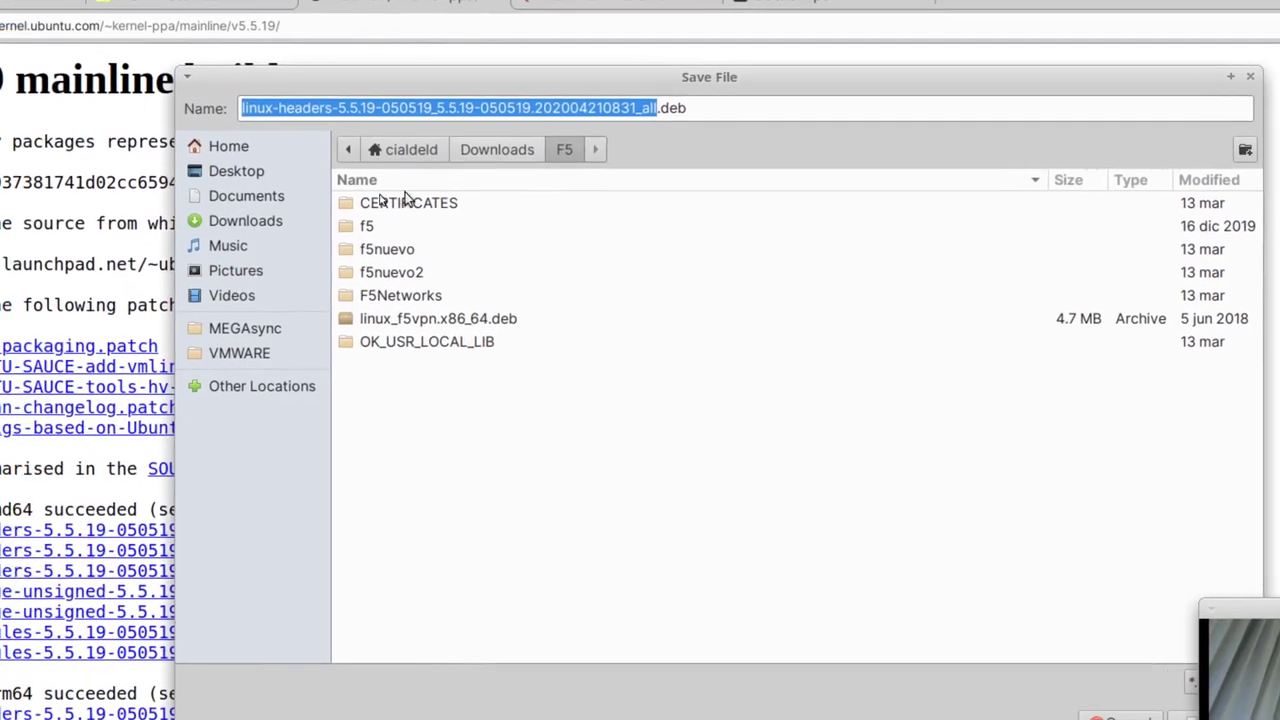
pyautogui.click(372, 48)
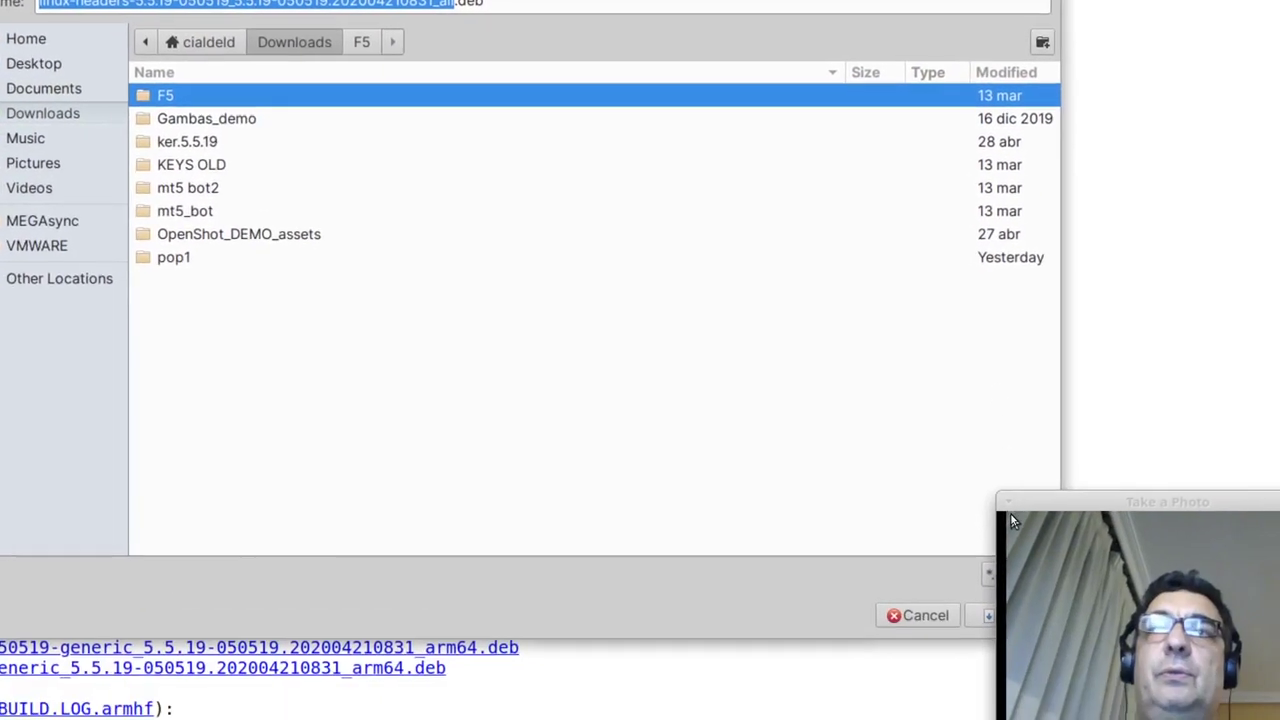
pyautogui.press('Return')
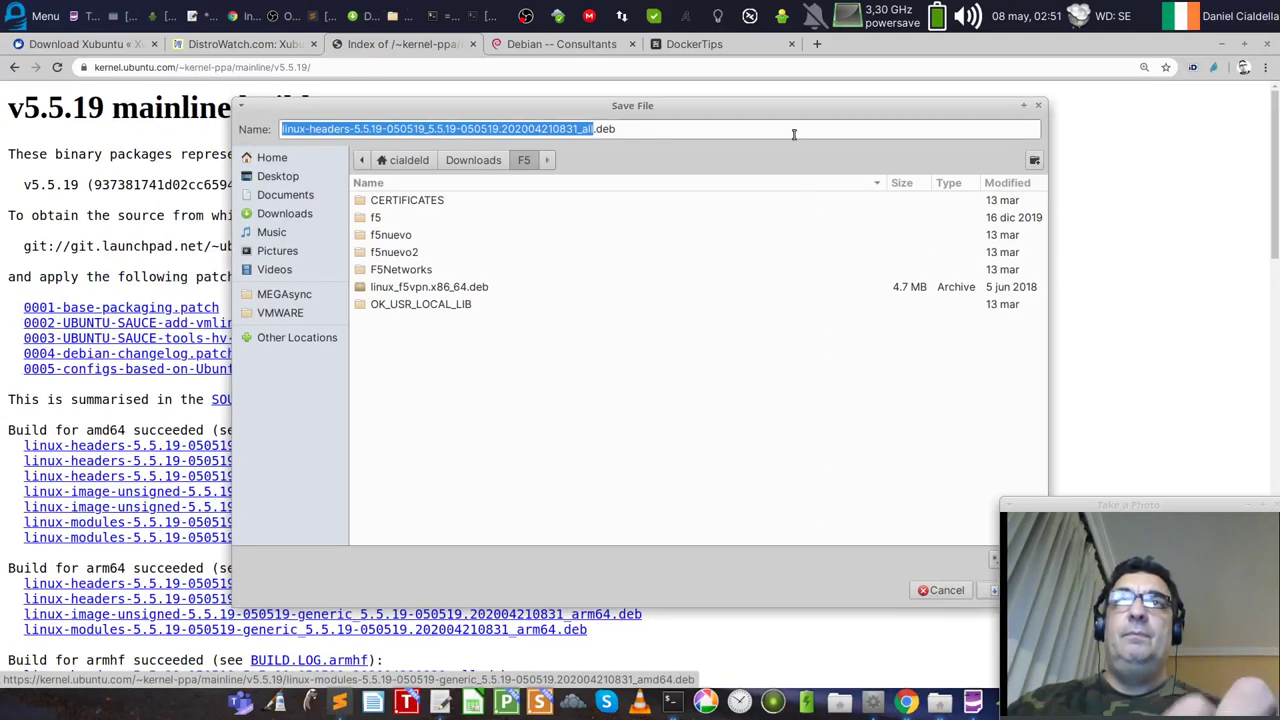
pyautogui.moveTo(790, 110); pyautogui.dragTo(694, 101)
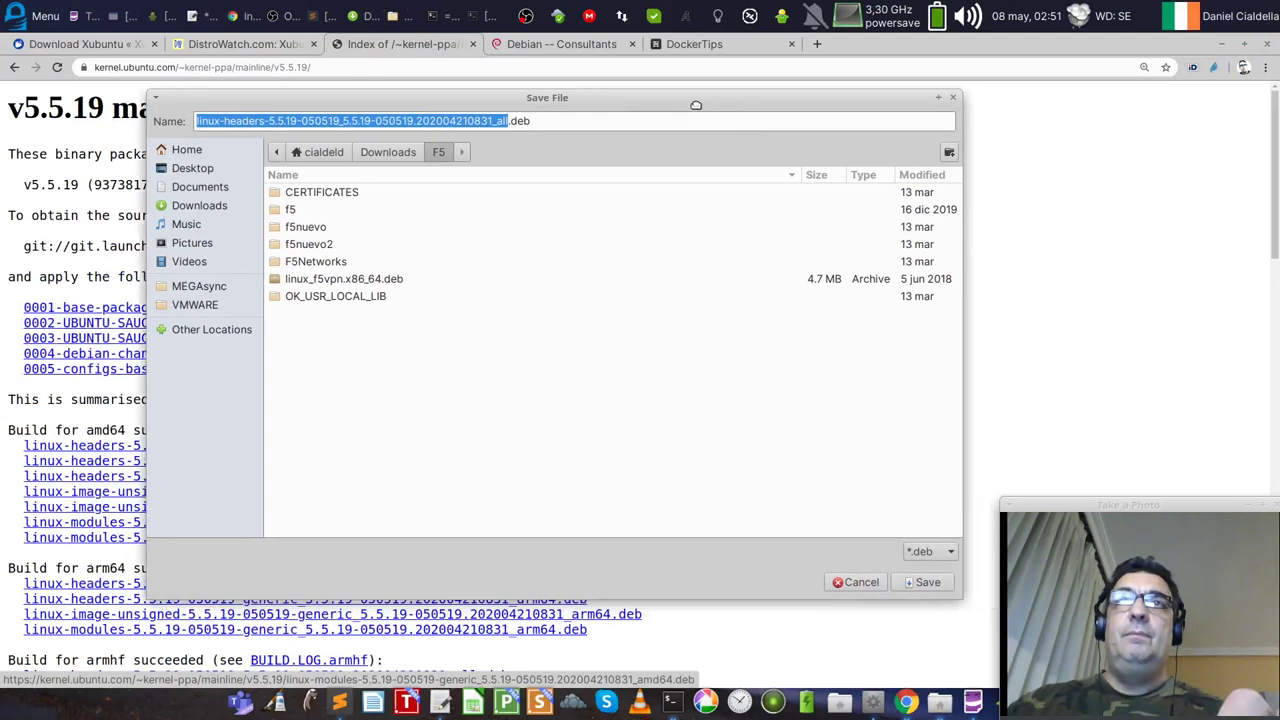
pyautogui.click(377, 151)
pyautogui.click(917, 581)
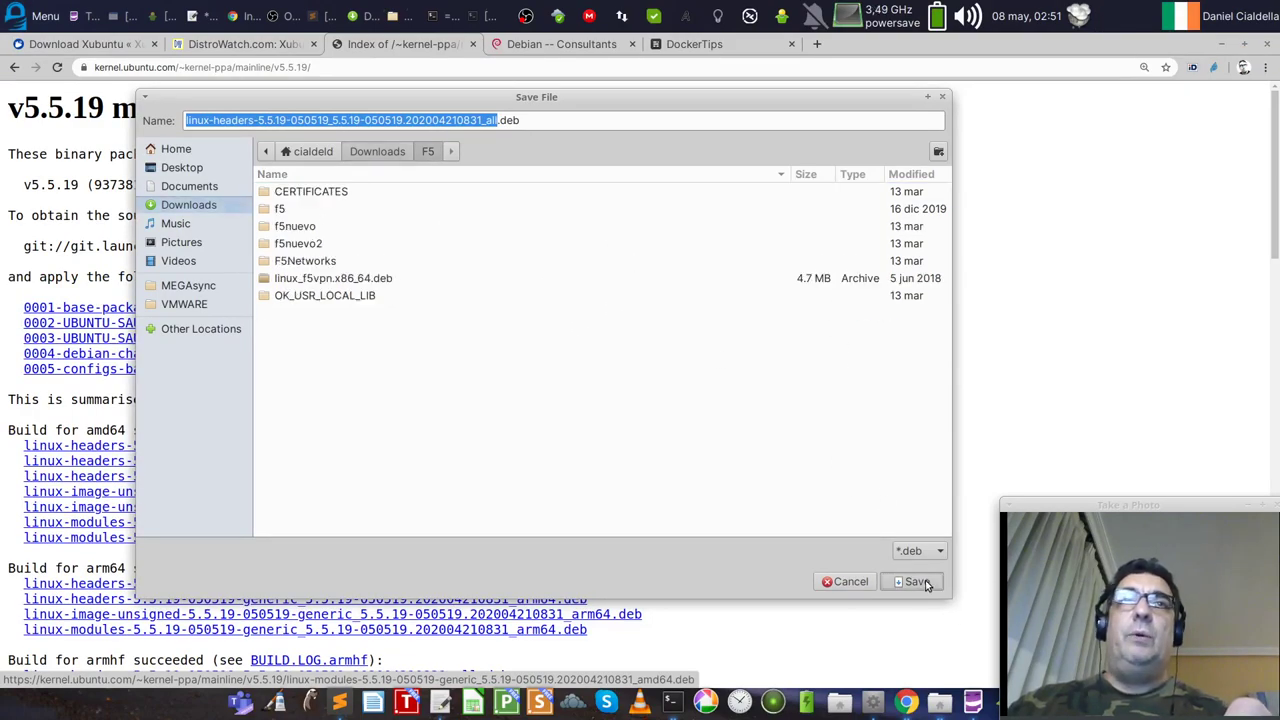
pyautogui.click(370, 150)
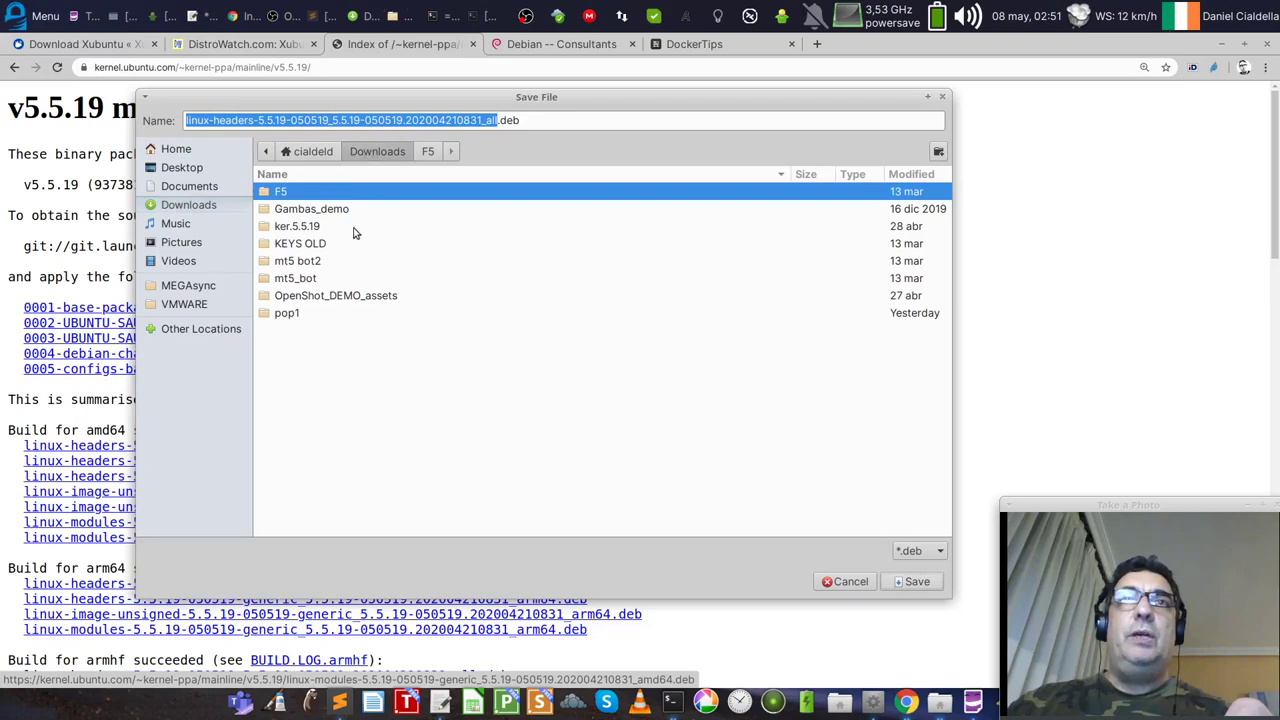
pyautogui.click(178, 210)
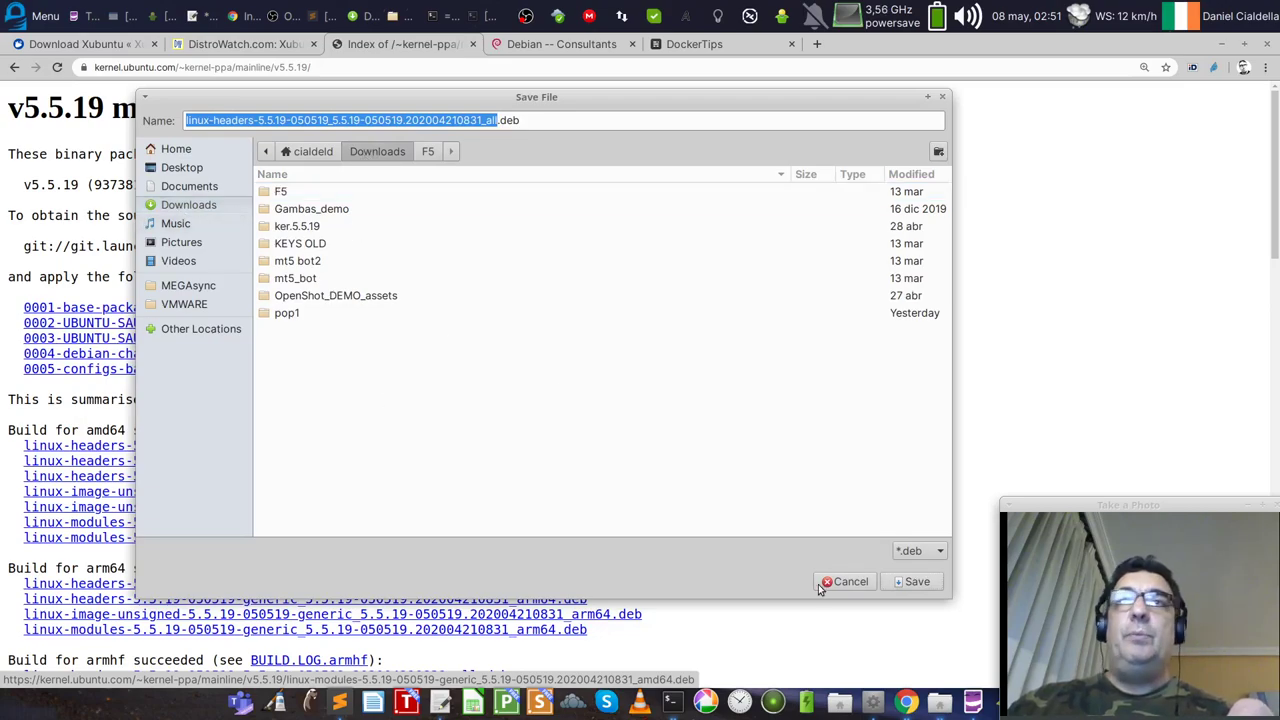
pyautogui.click(910, 581)
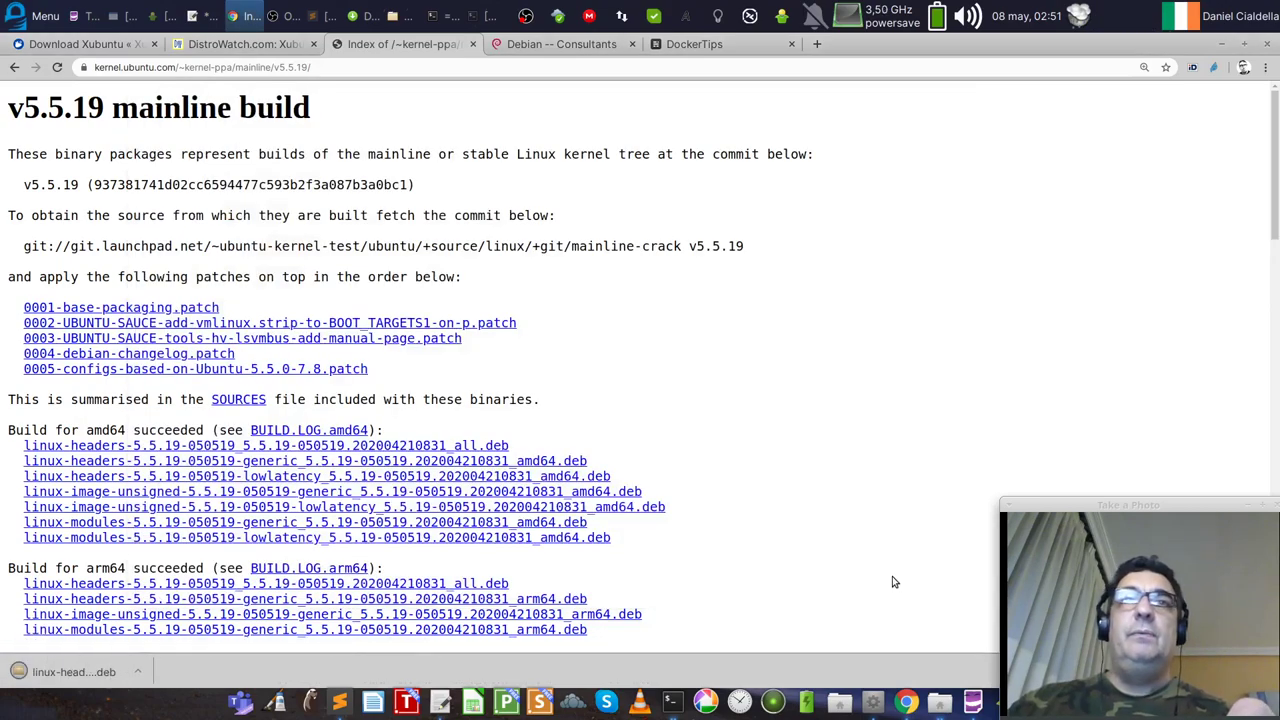
# Step: Save the generic amd64 headers and image-unsigned packages to Downloads, and begin saving the modules package
pyautogui.rightClick(223, 462)
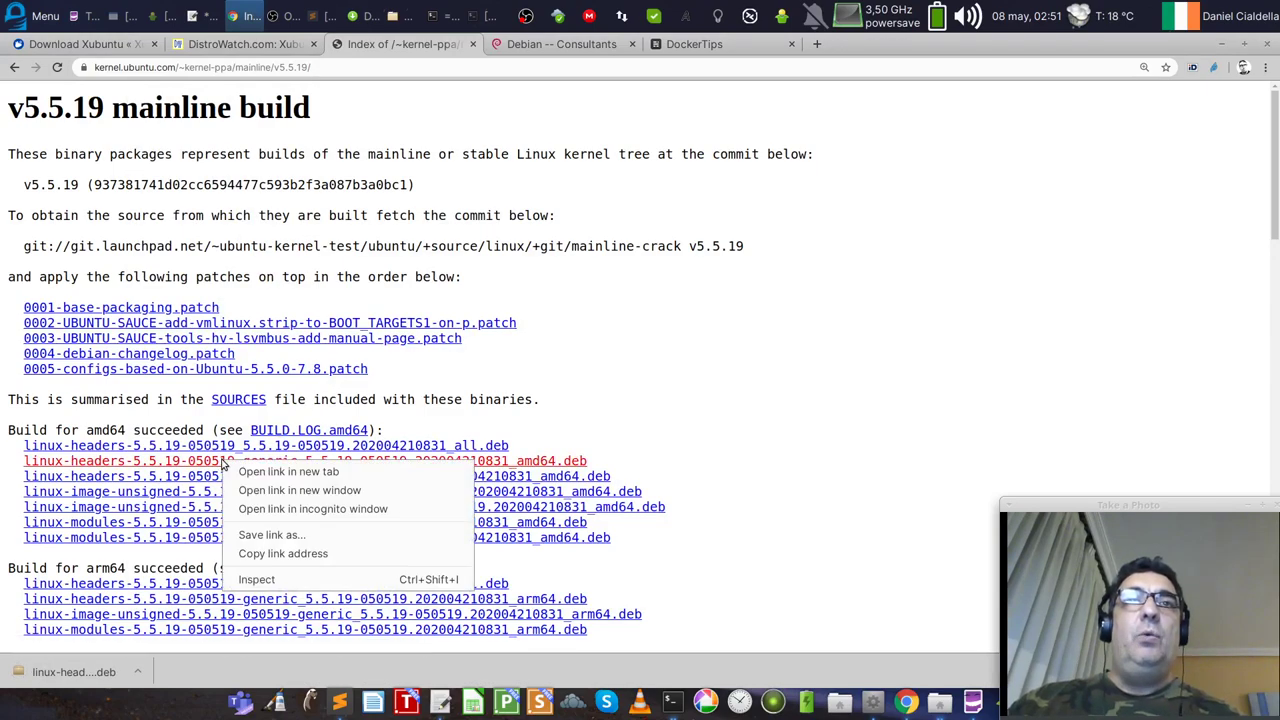
pyautogui.click(264, 535)
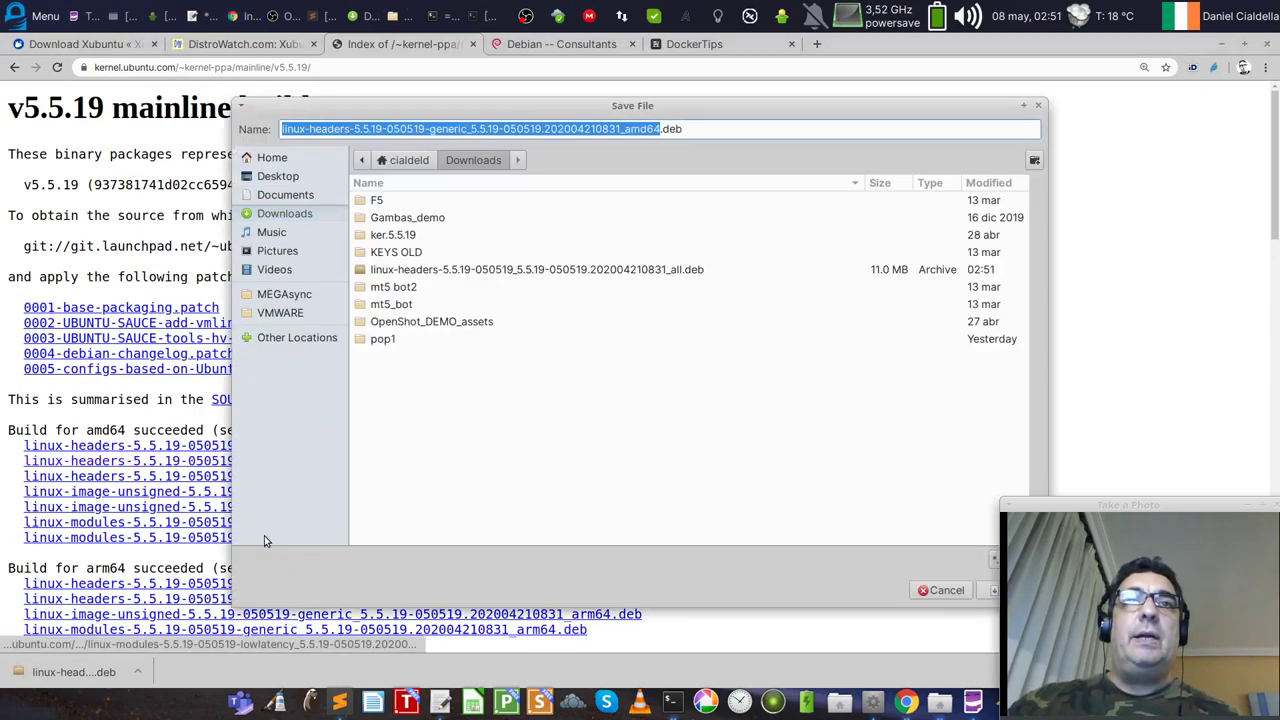
pyautogui.click(988, 590)
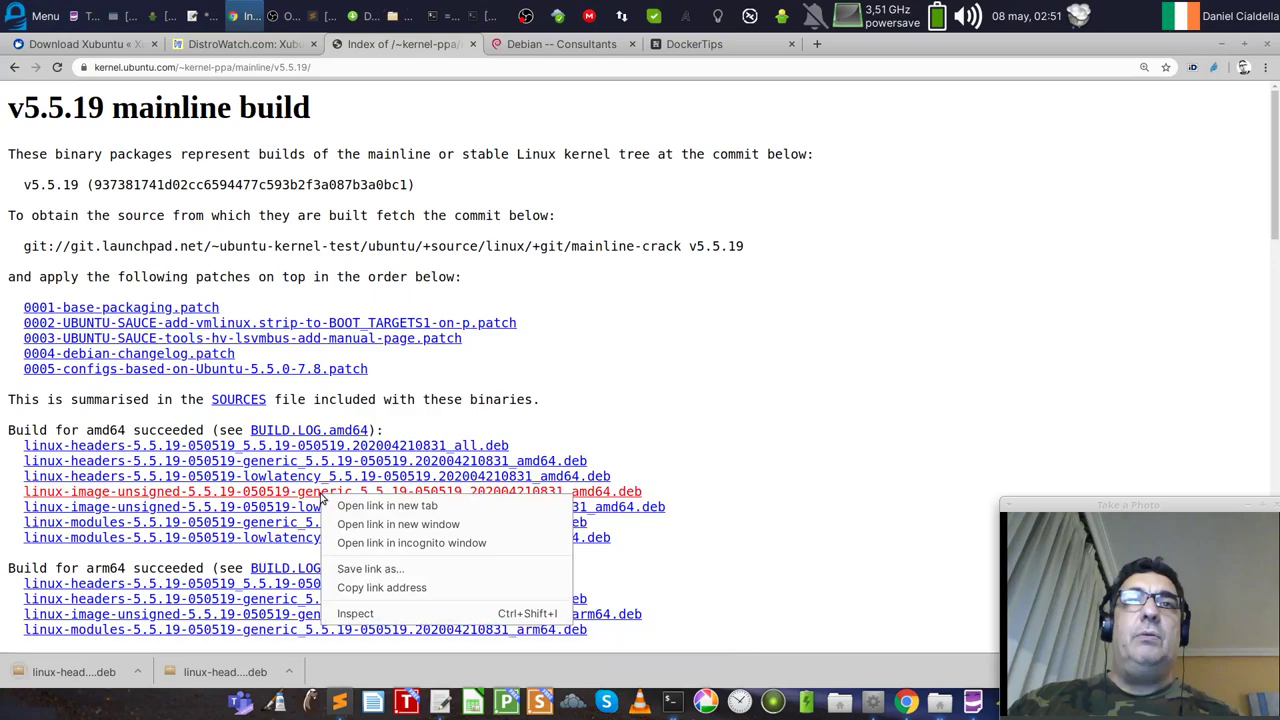
pyautogui.click(360, 566)
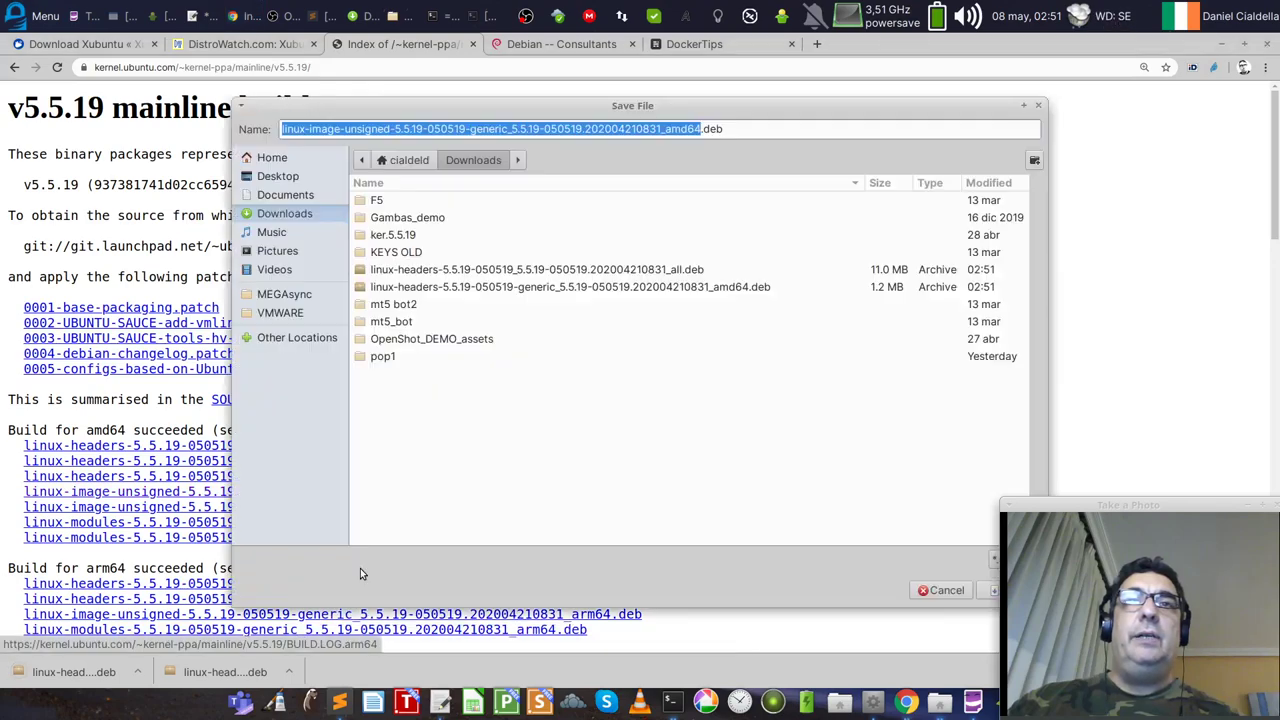
pyautogui.click(988, 590)
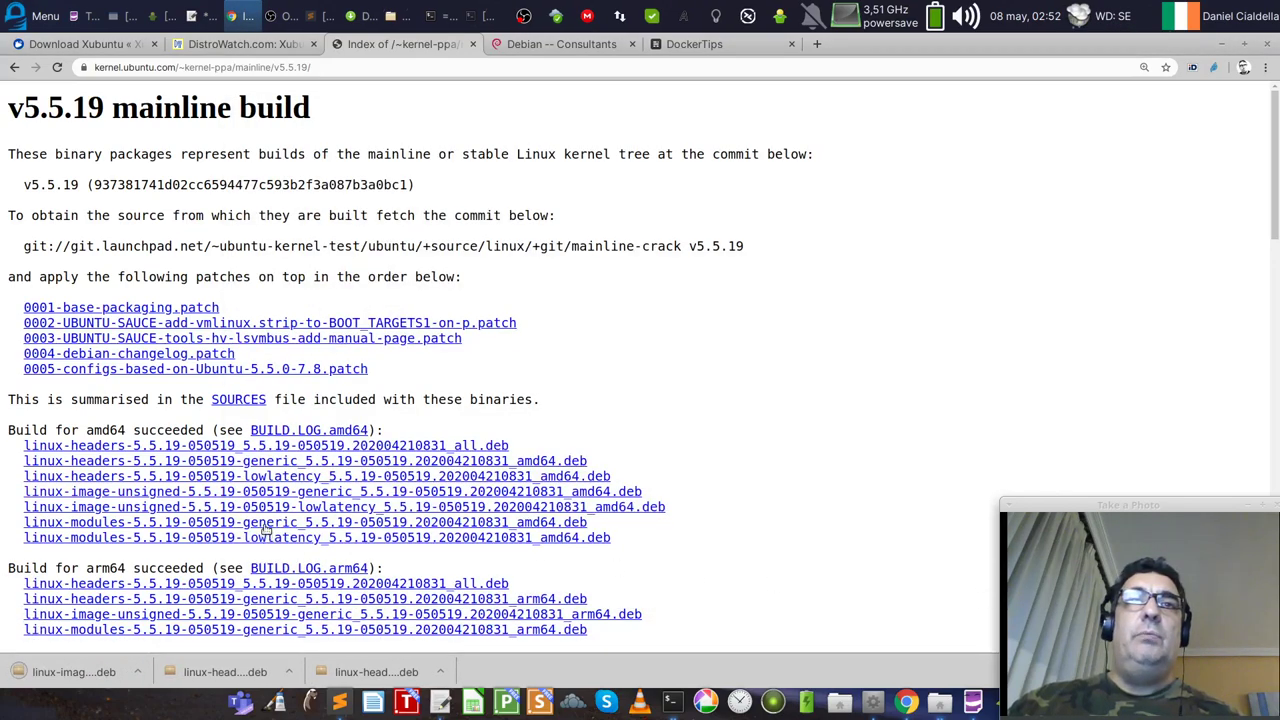
pyautogui.rightClick(266, 523)
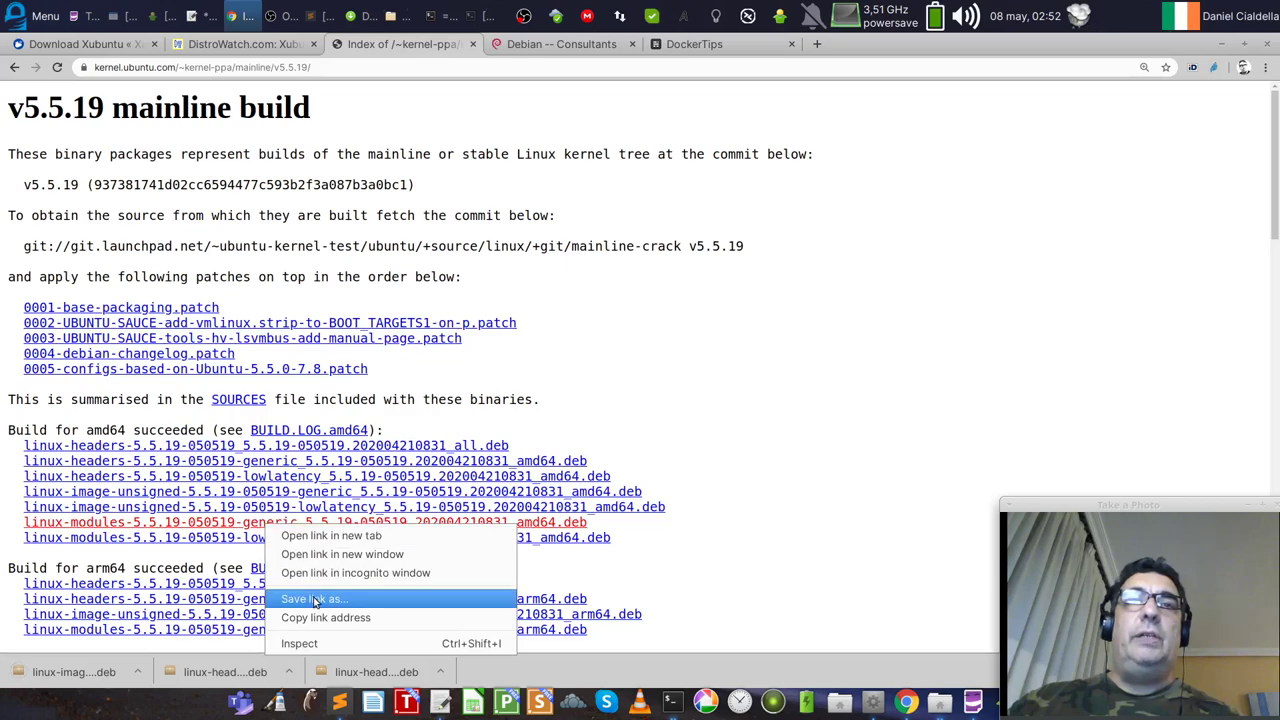
pyautogui.click(315, 599)
# Step: Finish saving the modules .deb and change the terminal into Downloads
pyautogui.click(988, 592)
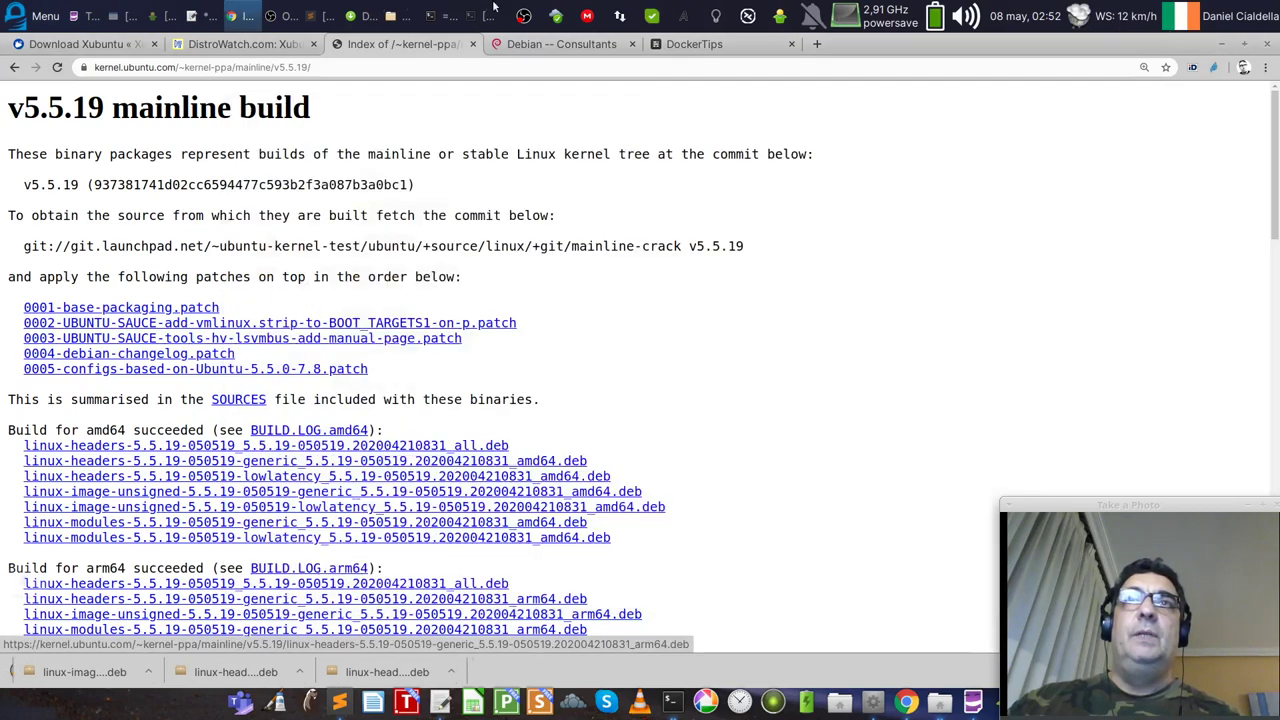
pyautogui.click(480, 17)
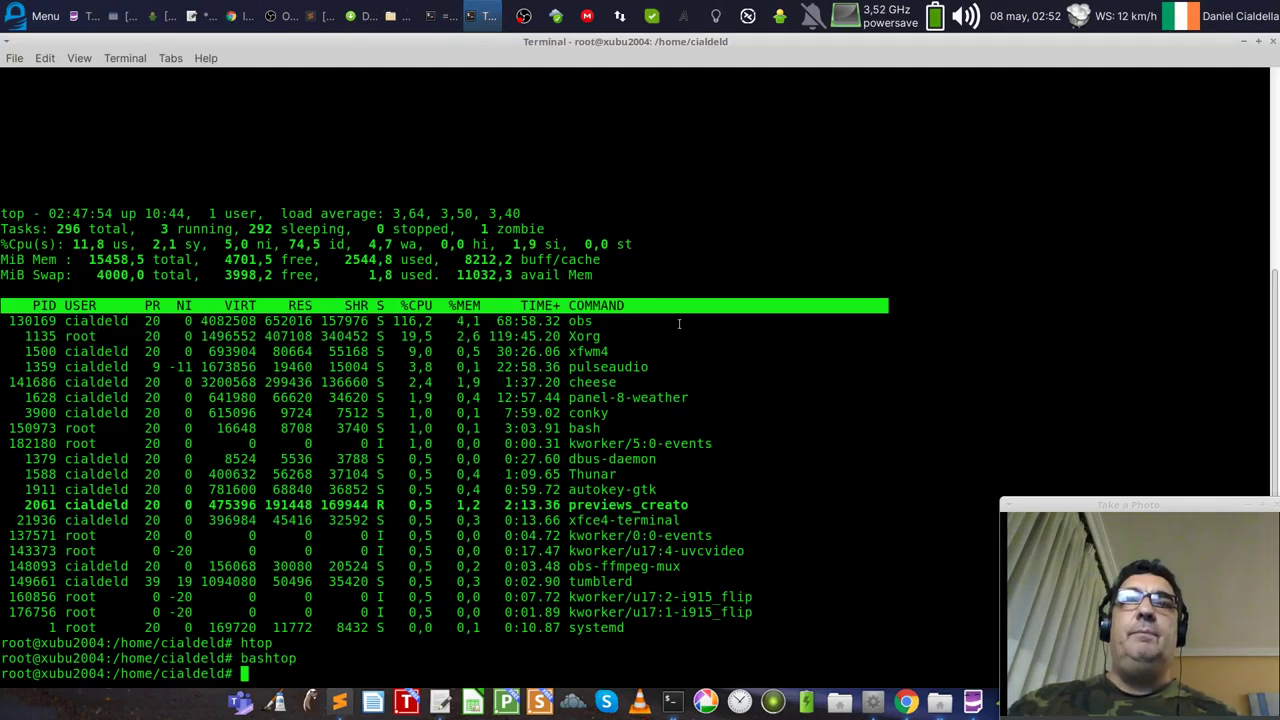
pyautogui.write('cd Dow')
pyautogui.press('Tab')
pyautogui.press('Return')
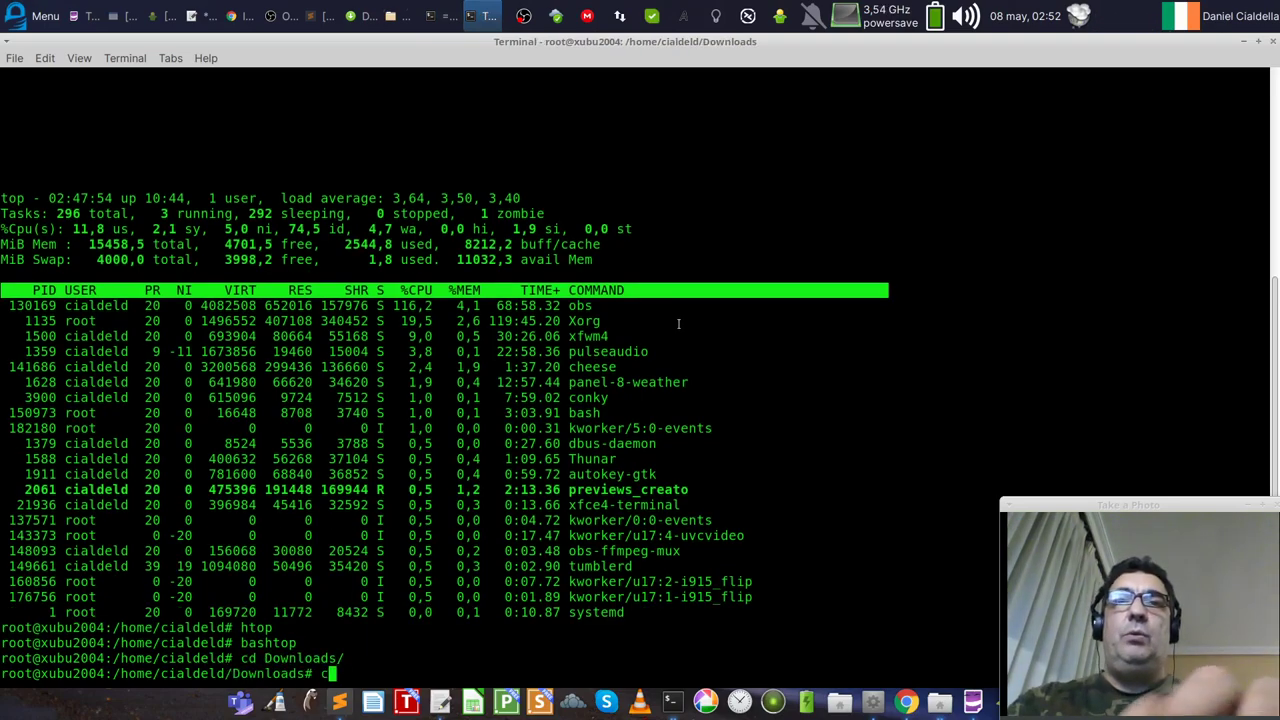
pyautogui.hotkey('ctrl', 'l')
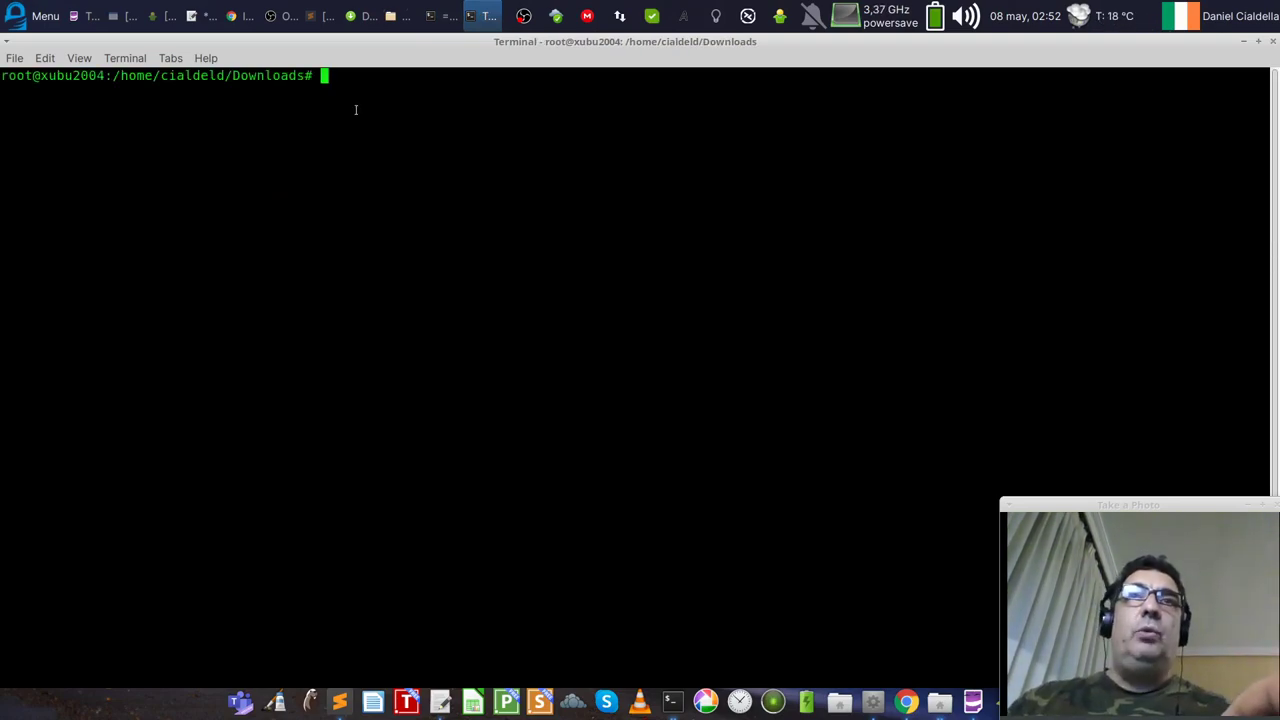
# Step: Enlarge the terminal text, list Downloads with ll to confirm the four .debs, then type dpkg -i linux*
pyautogui.hotkey('ctrl', '+')
pyautogui.hotkey('ctrl', '+')
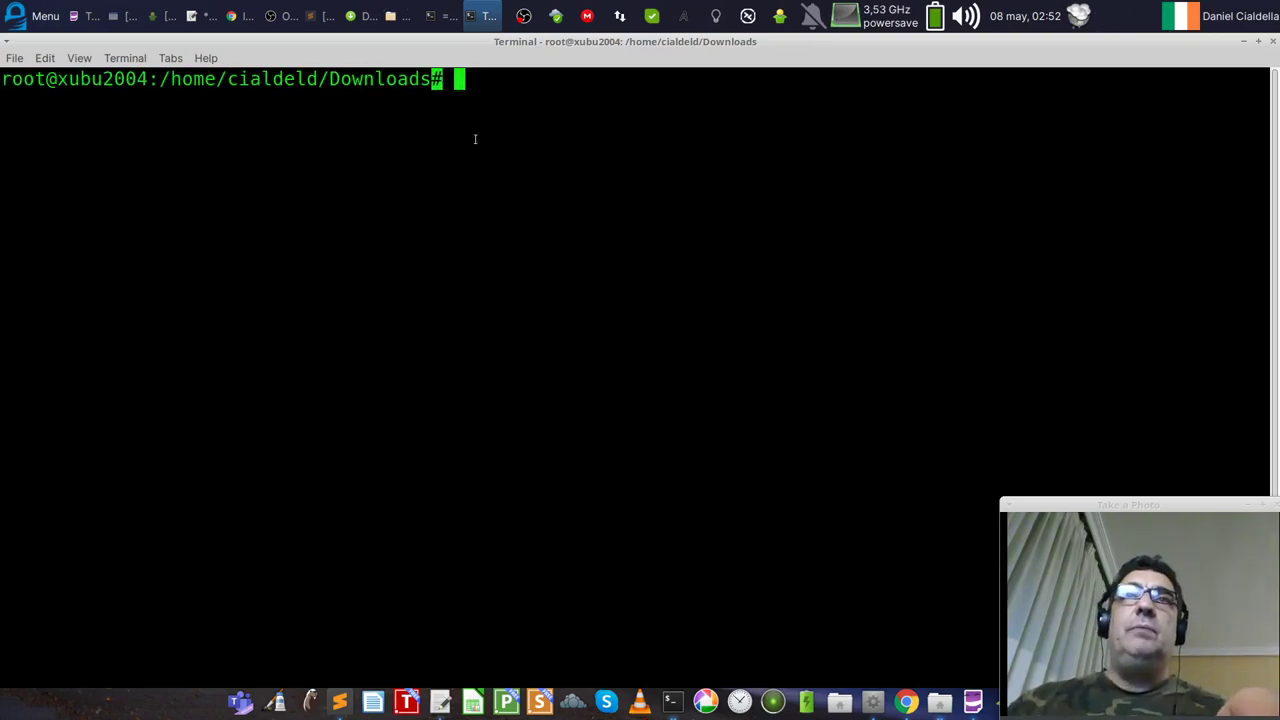
pyautogui.write('ll')
pyautogui.press('Return')
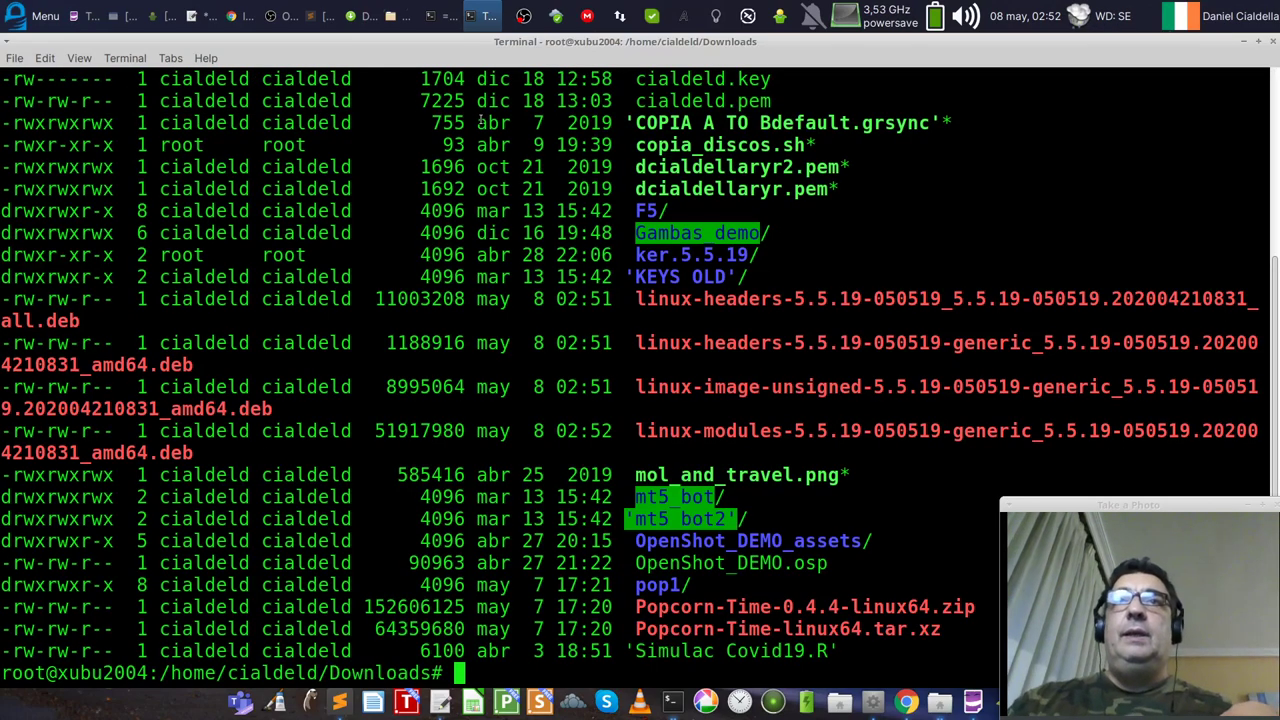
pyautogui.moveTo(205, 435); pyautogui.dragTo(99, 330)
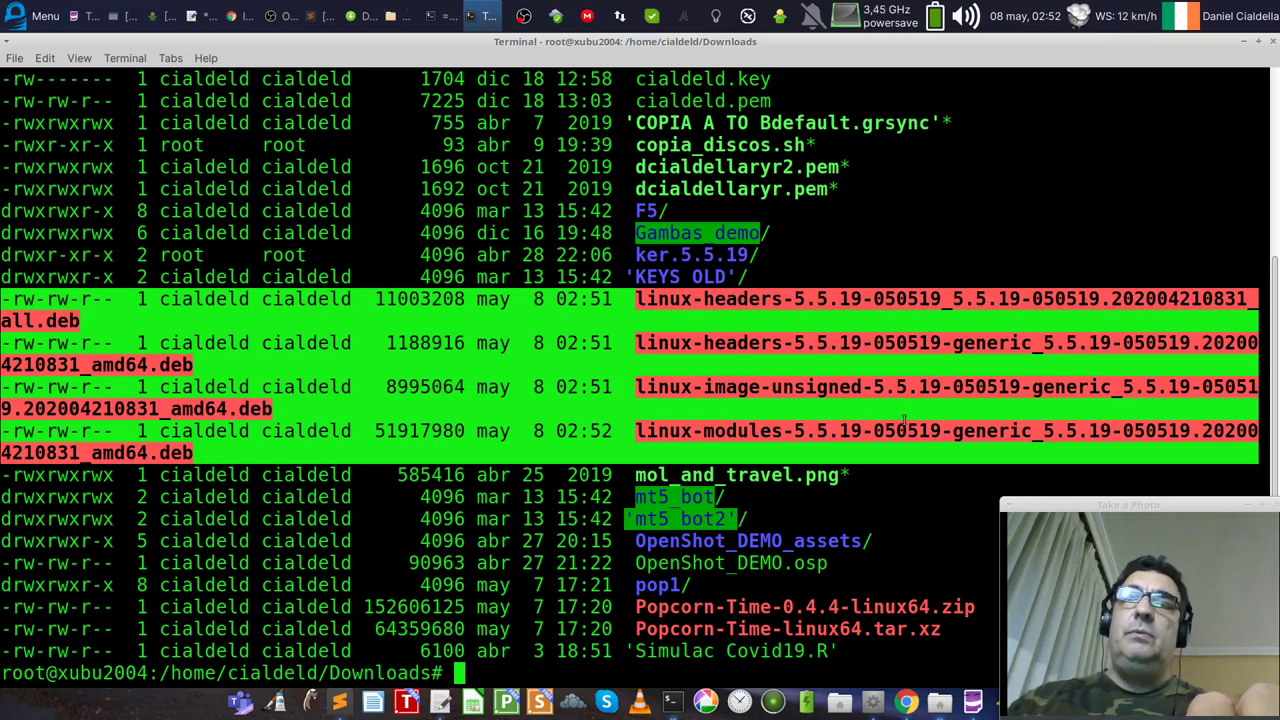
pyautogui.click(937, 385)
pyautogui.write('clear')
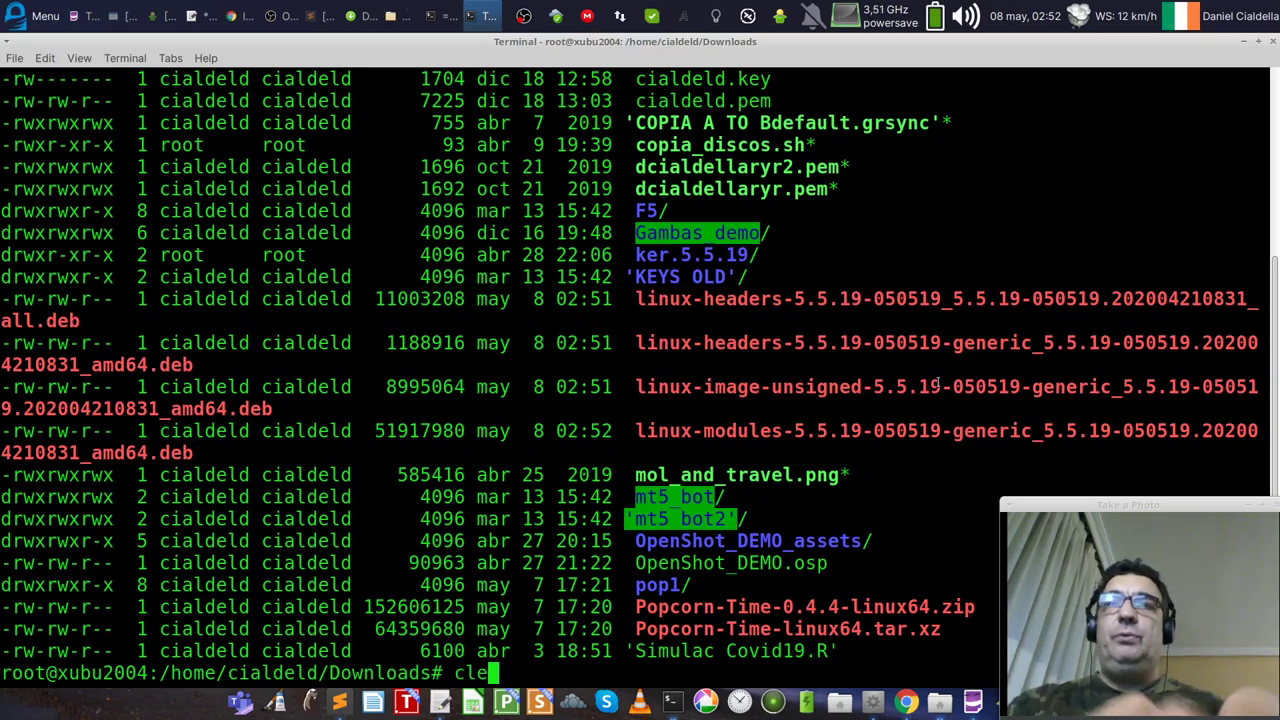
pyautogui.press('Return')
pyautogui.write('dpkg -i')
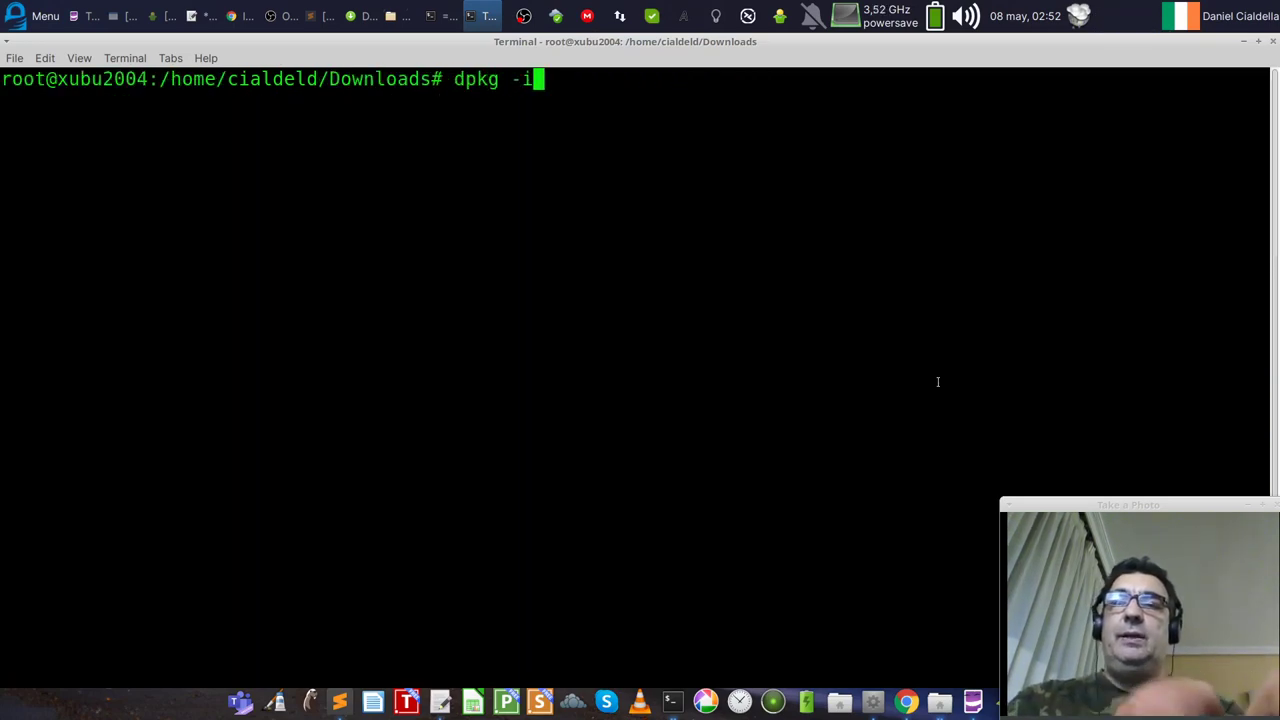
pyautogui.write(' linux*')
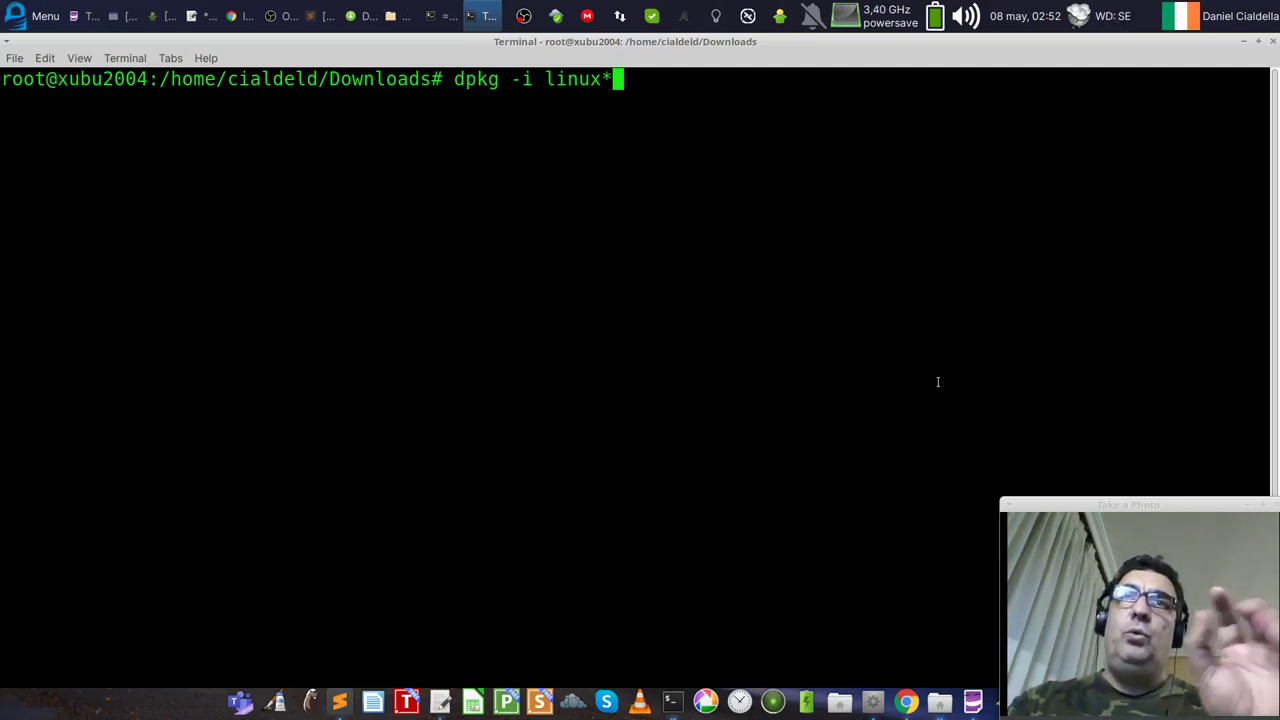
# Step: Run dpkg -i linux* and review the linux-headers and nvidia DKMS patching output
pyautogui.press('Return')
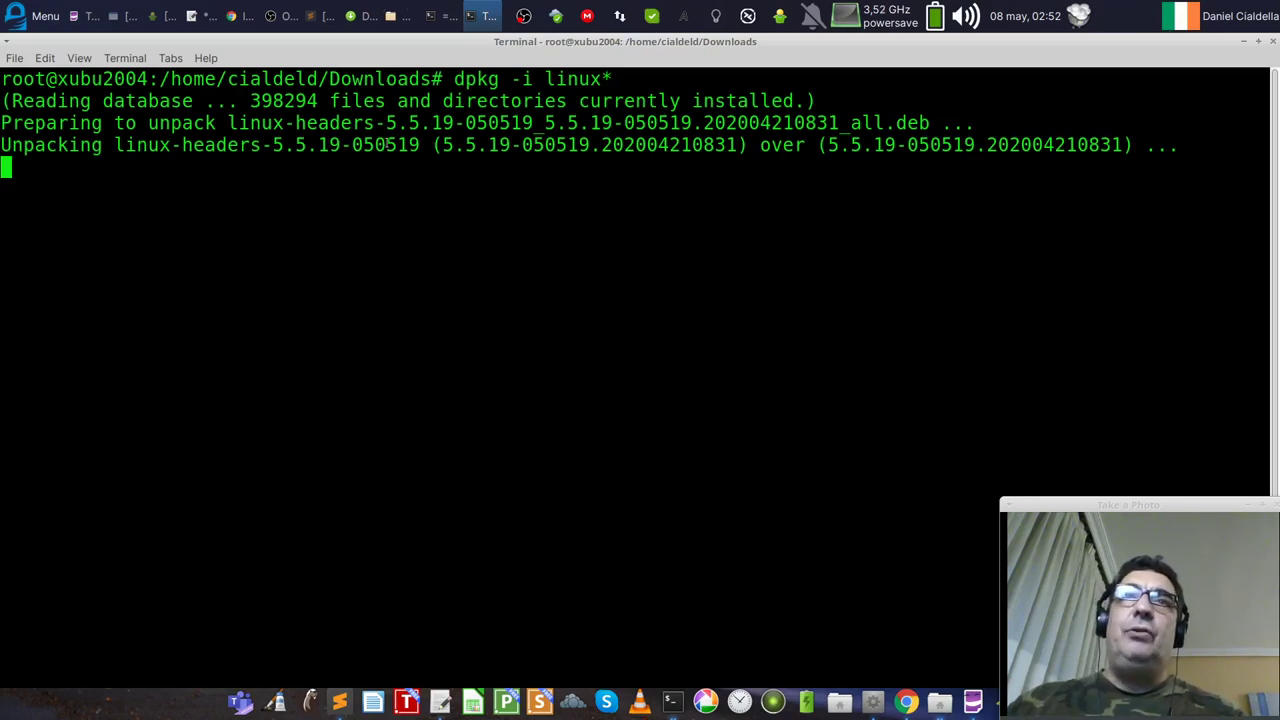
pyautogui.moveTo(420, 145); pyautogui.dragTo(116, 145)
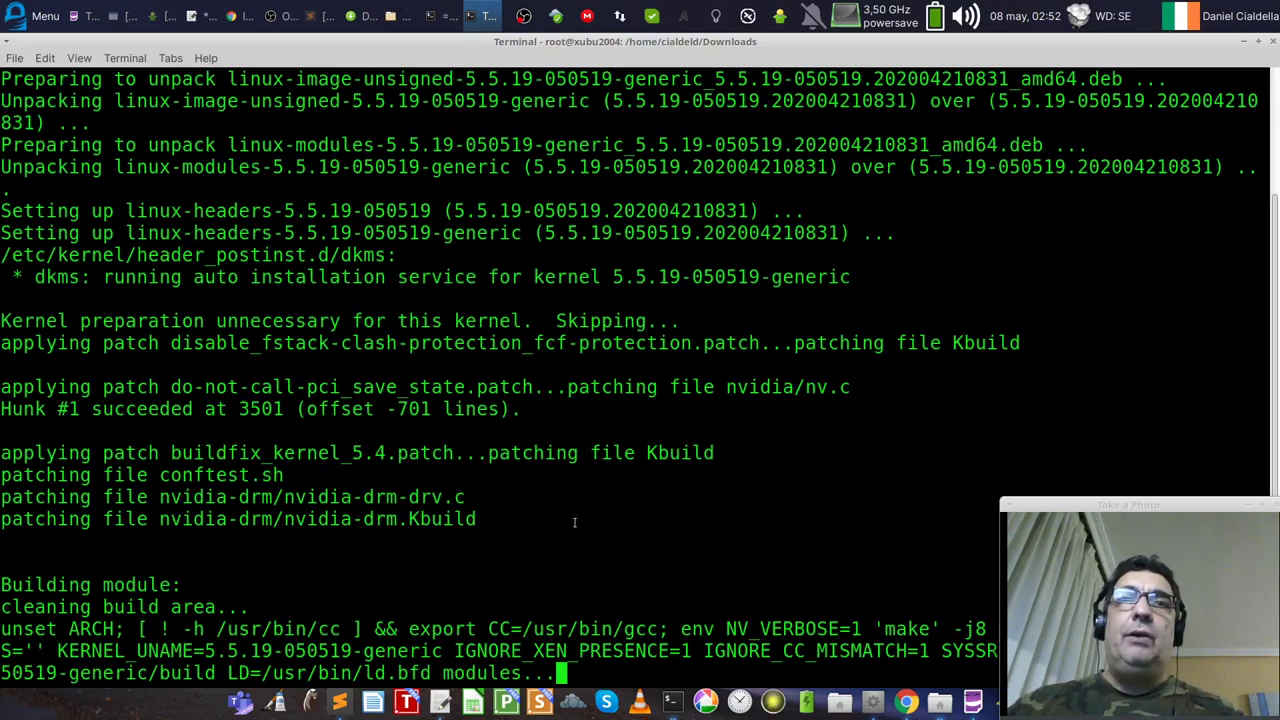
pyautogui.moveTo(513, 517); pyautogui.dragTo(2, 478)
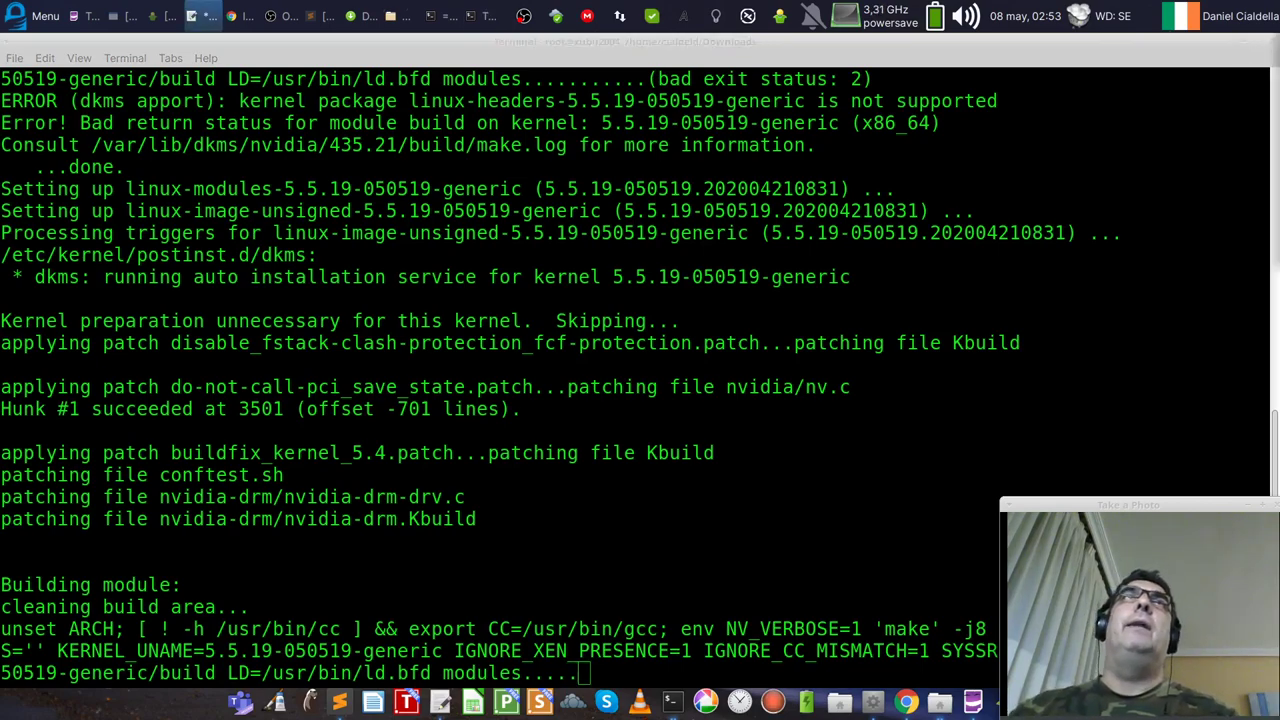
# Step: Launch Pinta from the Whisker Menu and close it, then move Sublime Text top-left and maximize it
pyautogui.click(30, 16)
pyautogui.write('myp')
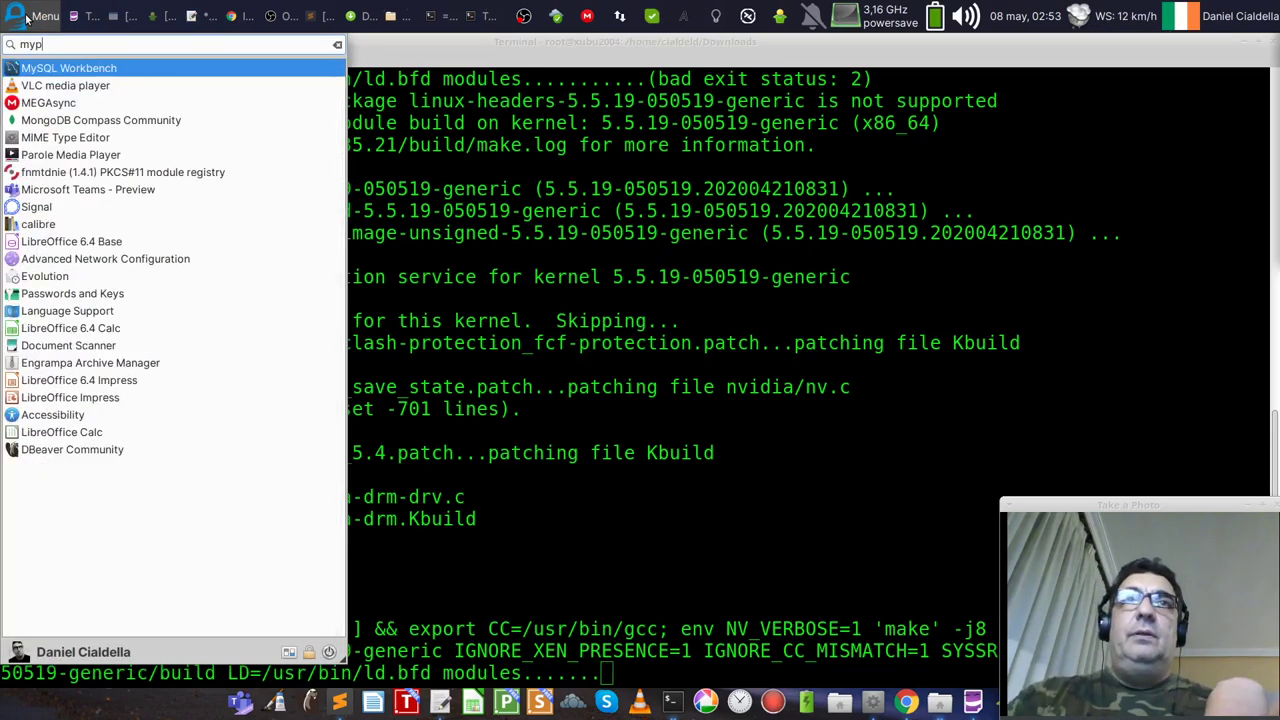
pyautogui.press('BackSpace')
pyautogui.press('BackSpace')
pyautogui.press('BackSpace')
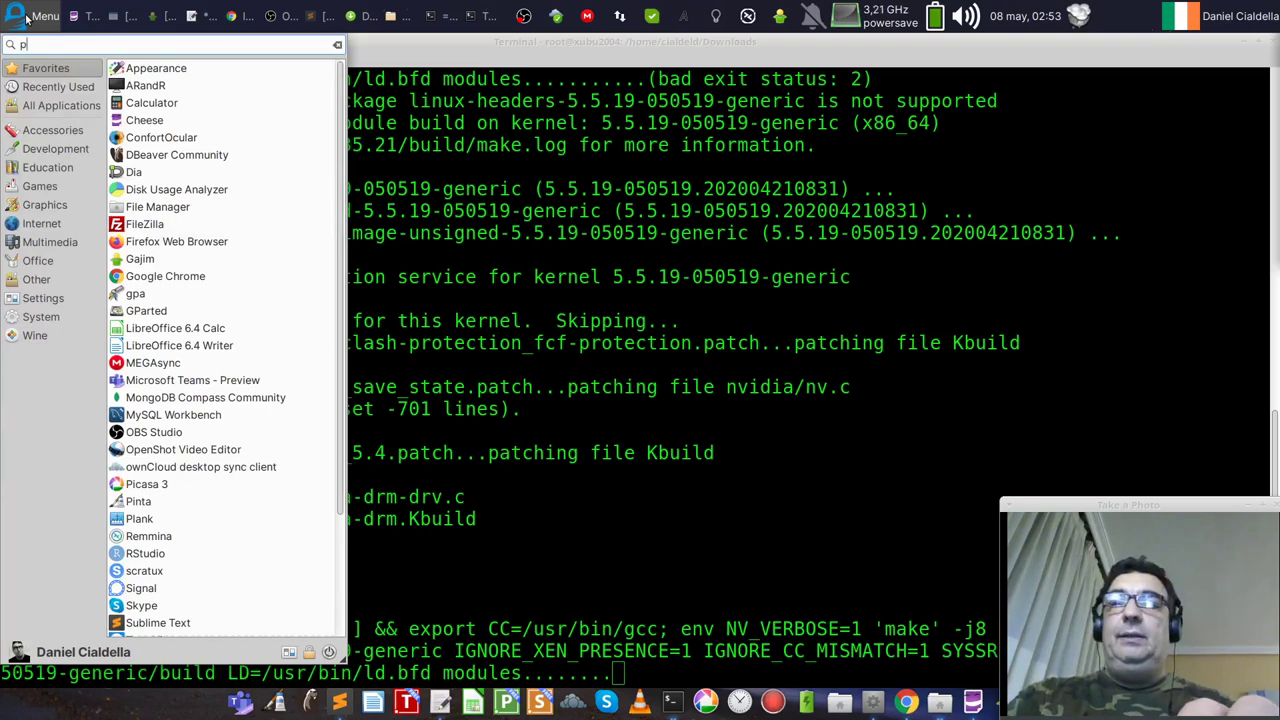
pyautogui.write('p')
pyautogui.press('Escape')
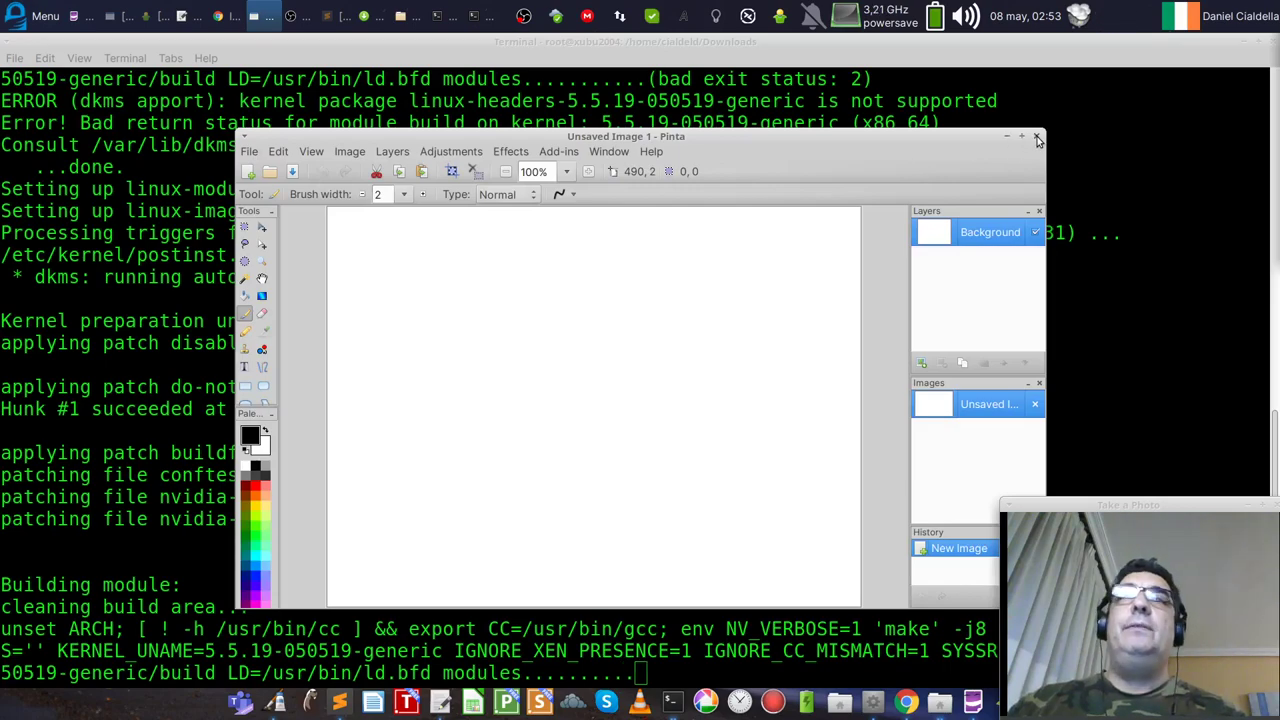
pyautogui.click(1038, 137)
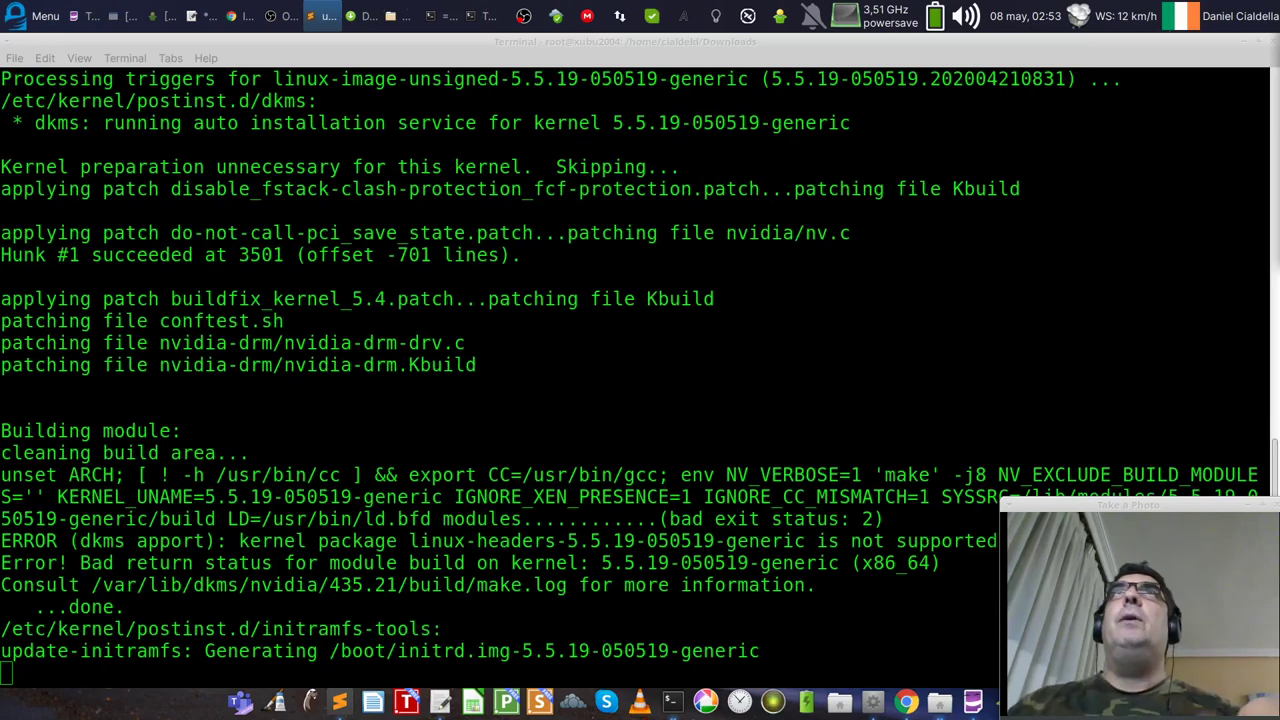
pyautogui.moveTo(1000, 346); pyautogui.dragTo(615, 54)
pyautogui.doubleClick(615, 54)
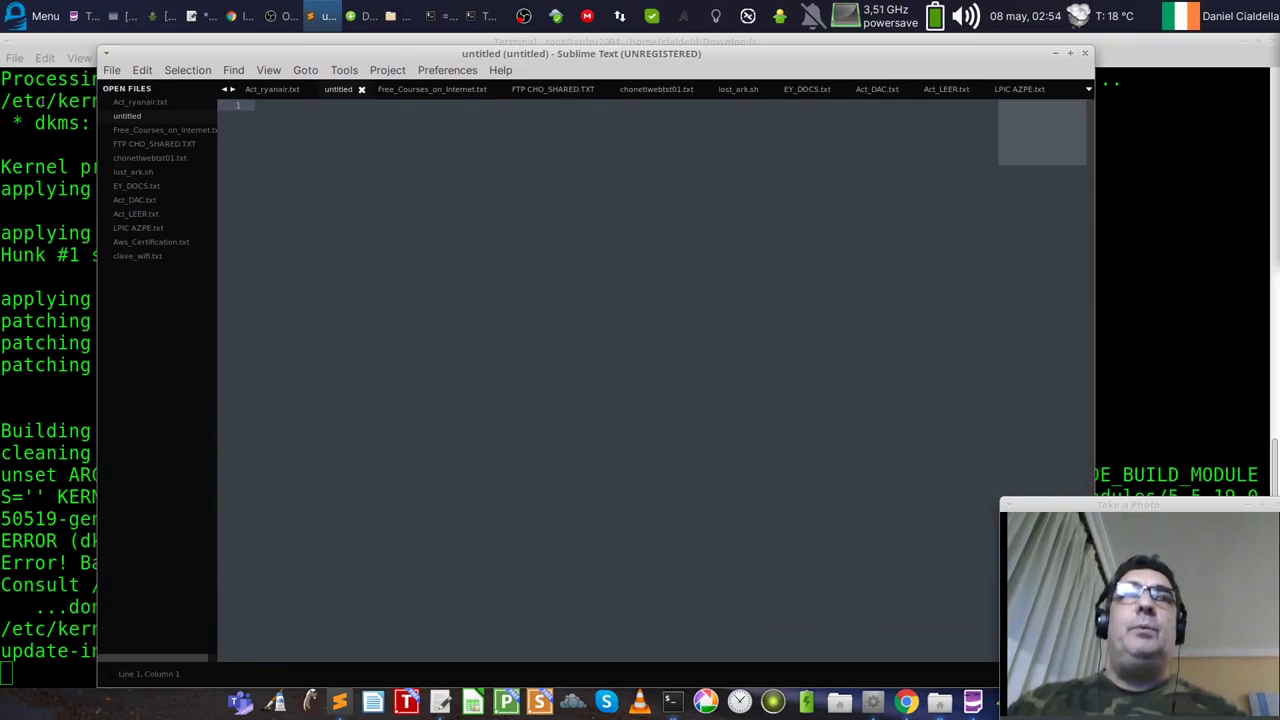
# Step: Switch to Free_Courses_on_Internet.txt and select the AWS URLs on lines 10–20
pyautogui.click(423, 88)
pyautogui.scroll(-5, 609, 264)
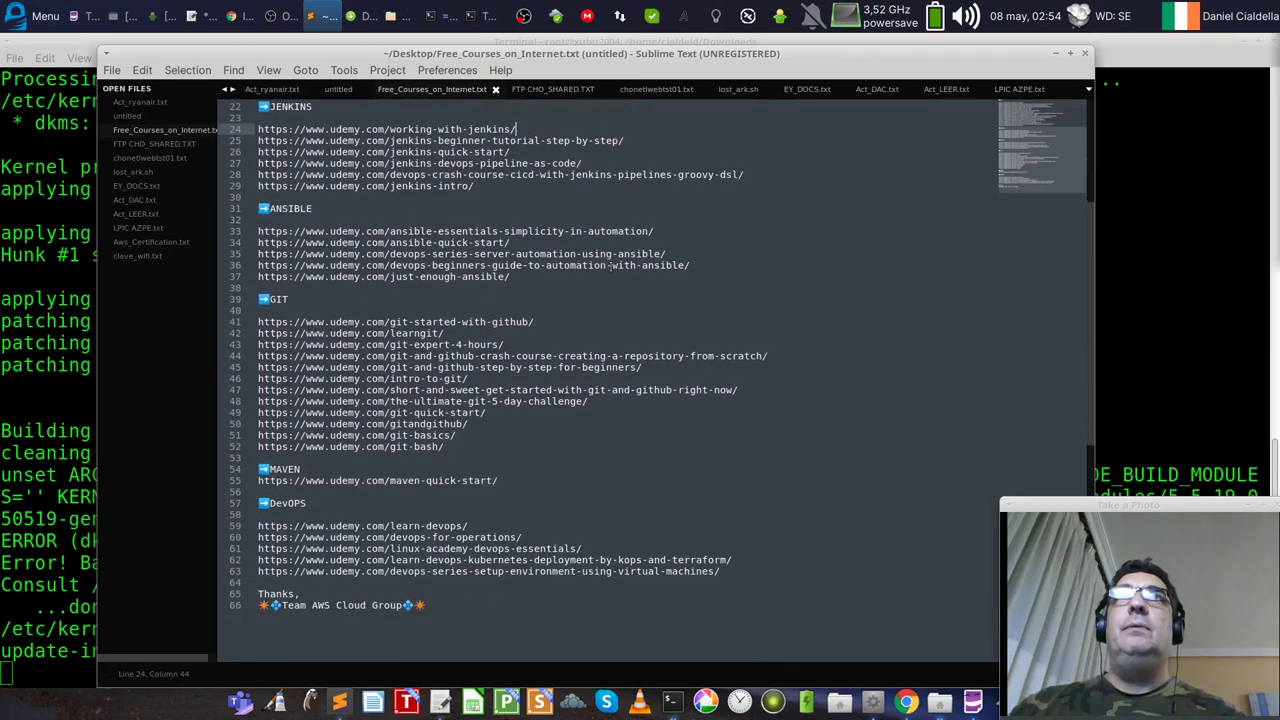
pyautogui.scroll(5, 609, 264)
pyautogui.moveTo(503, 325); pyautogui.dragTo(258, 207)
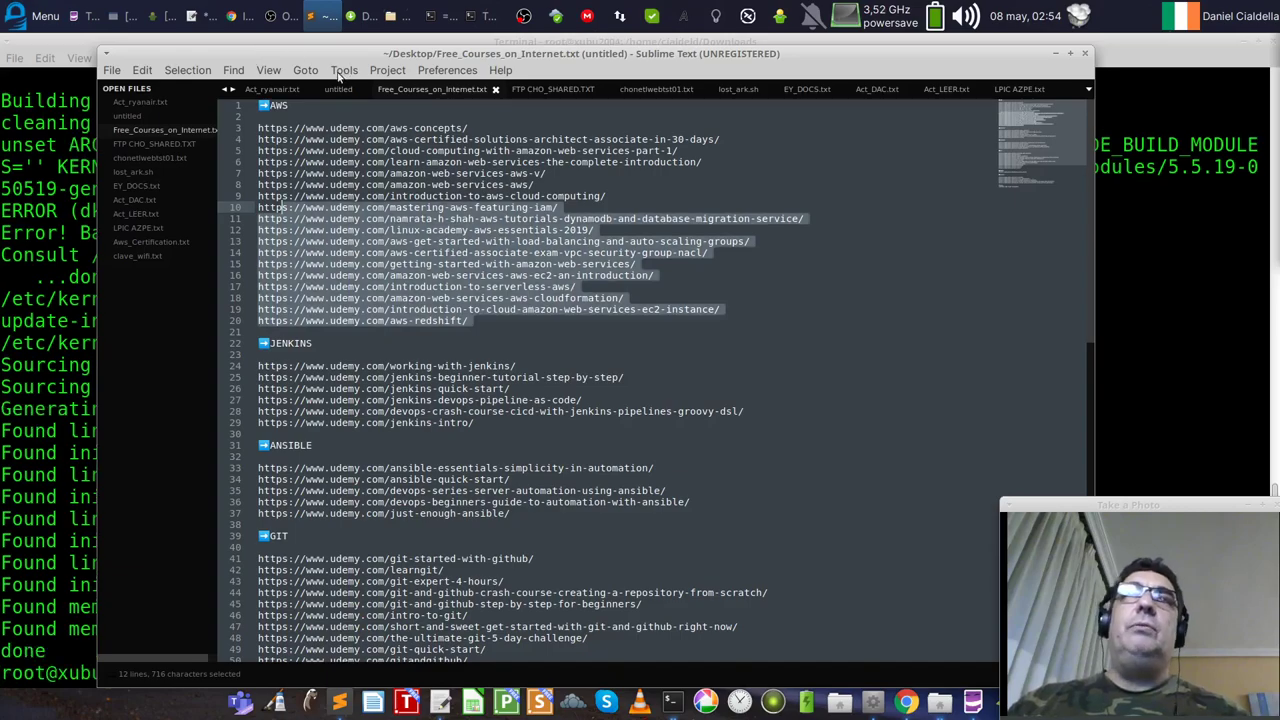
# Step: Split the editor into two columns and move FTP CHO_SHARED.TXT between the panes
pyautogui.click(268, 70)
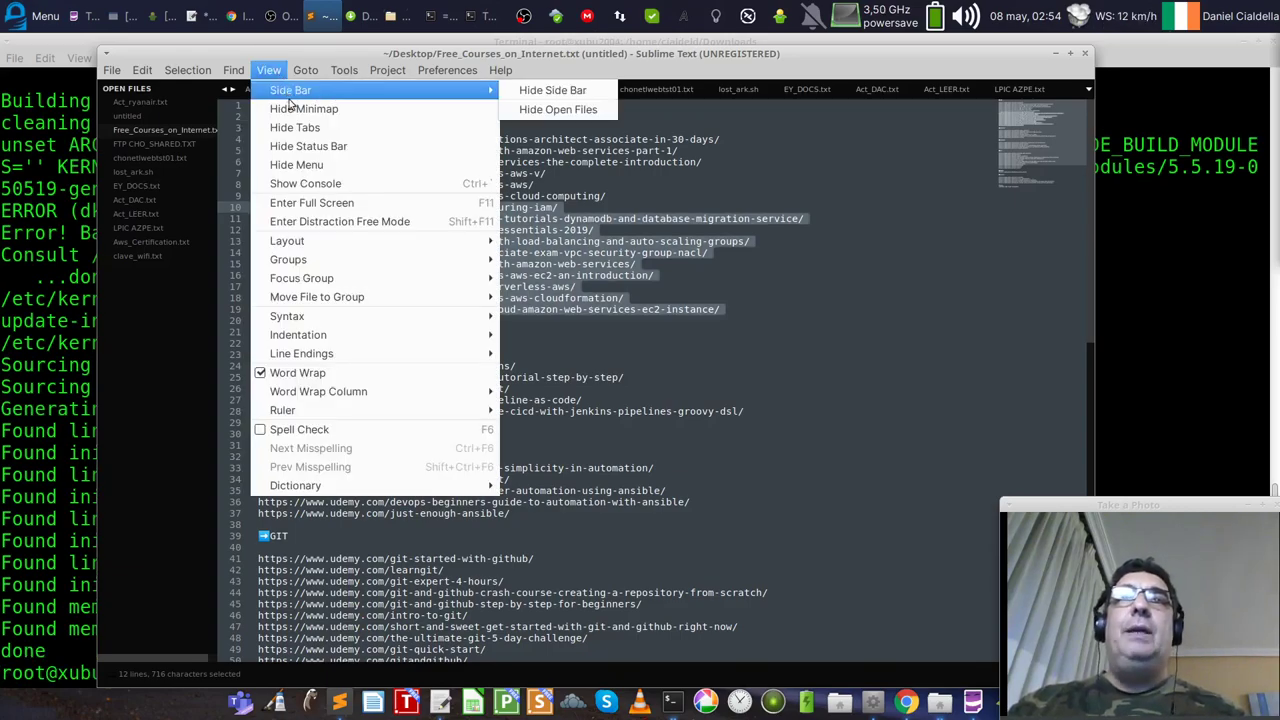
pyautogui.moveTo(350, 244)
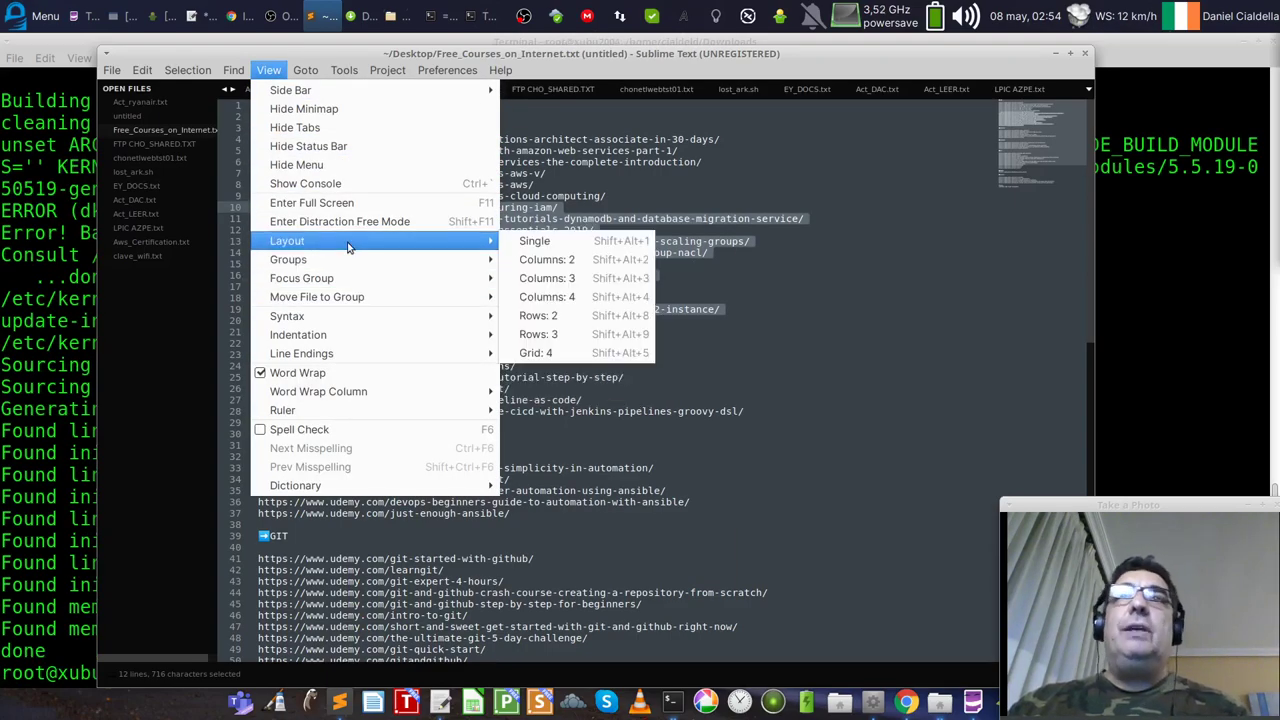
pyautogui.click(545, 263)
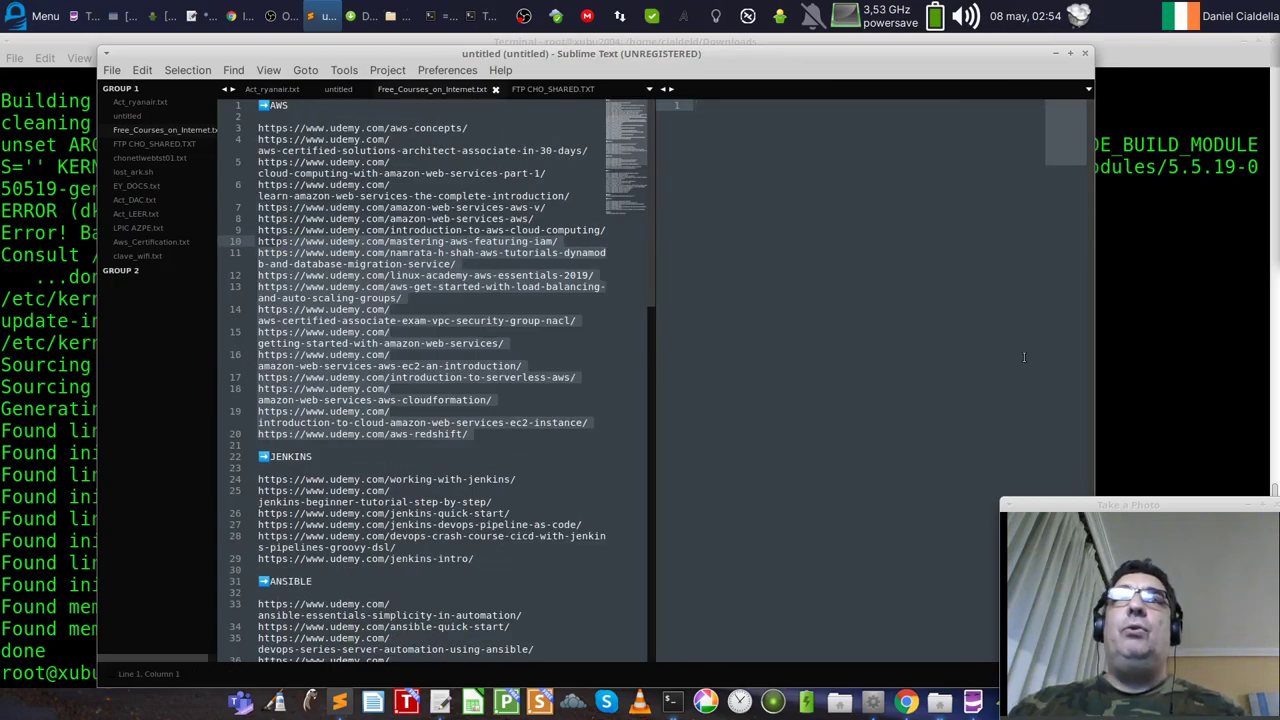
pyautogui.moveTo(555, 90); pyautogui.dragTo(422, 90)
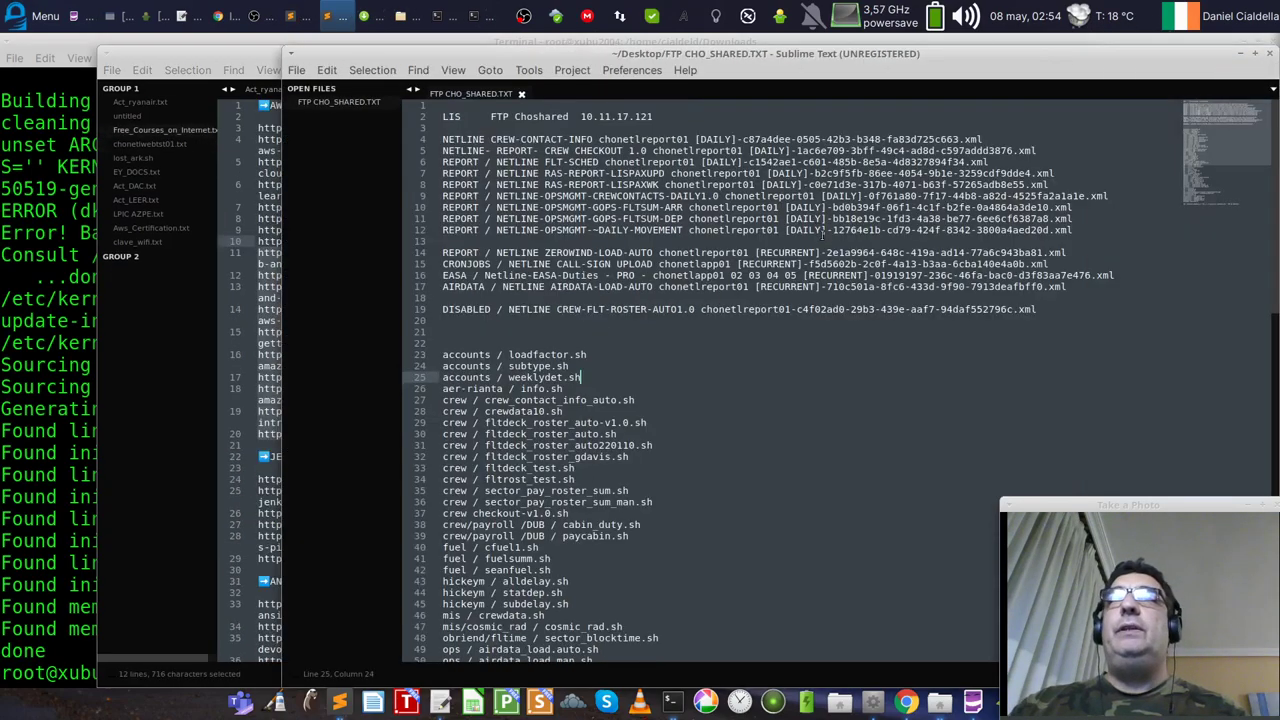
pyautogui.moveTo(468, 52); pyautogui.dragTo(441, 177)
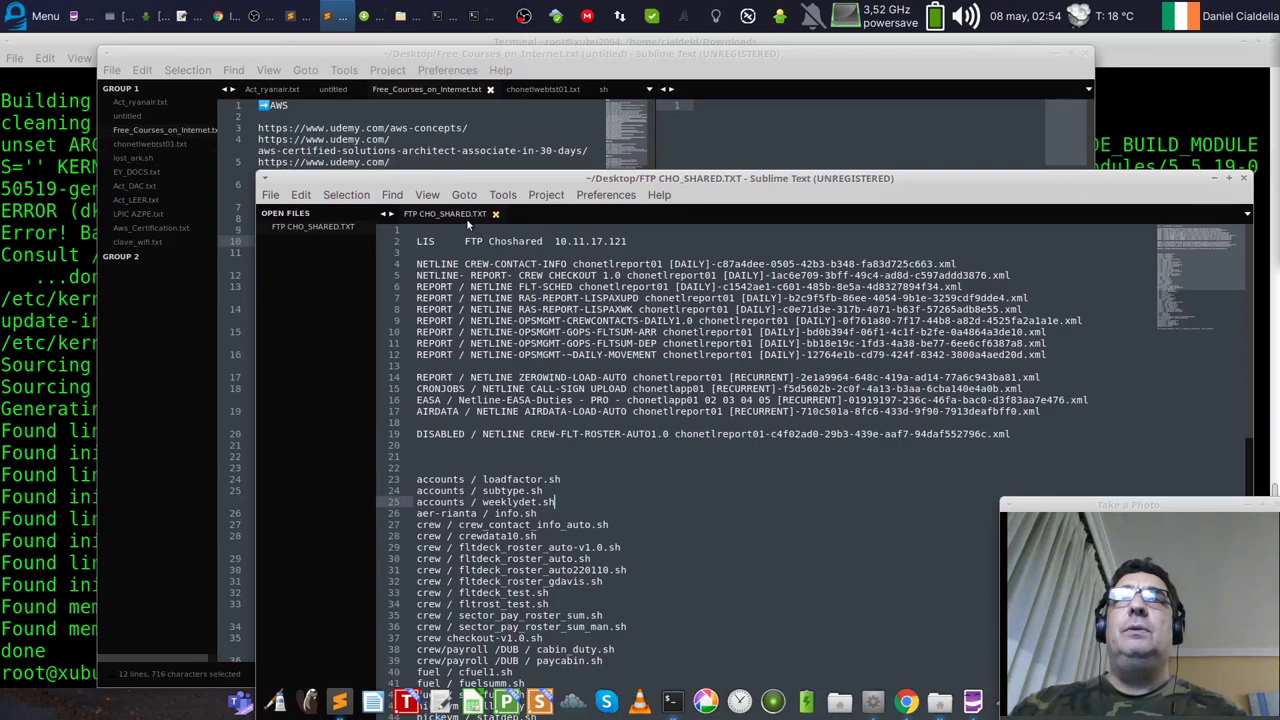
pyautogui.moveTo(466, 218); pyautogui.dragTo(741, 108)
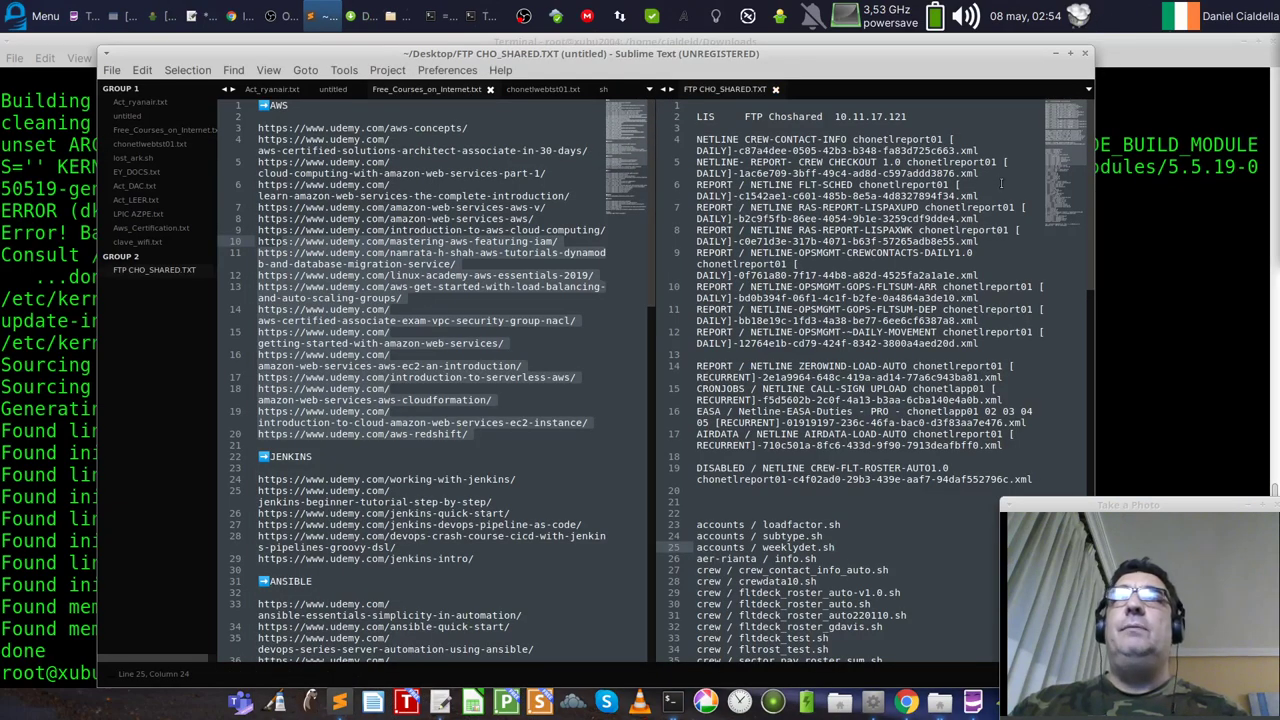
pyautogui.click(856, 207)
pyautogui.scroll(-1, 800, 160)
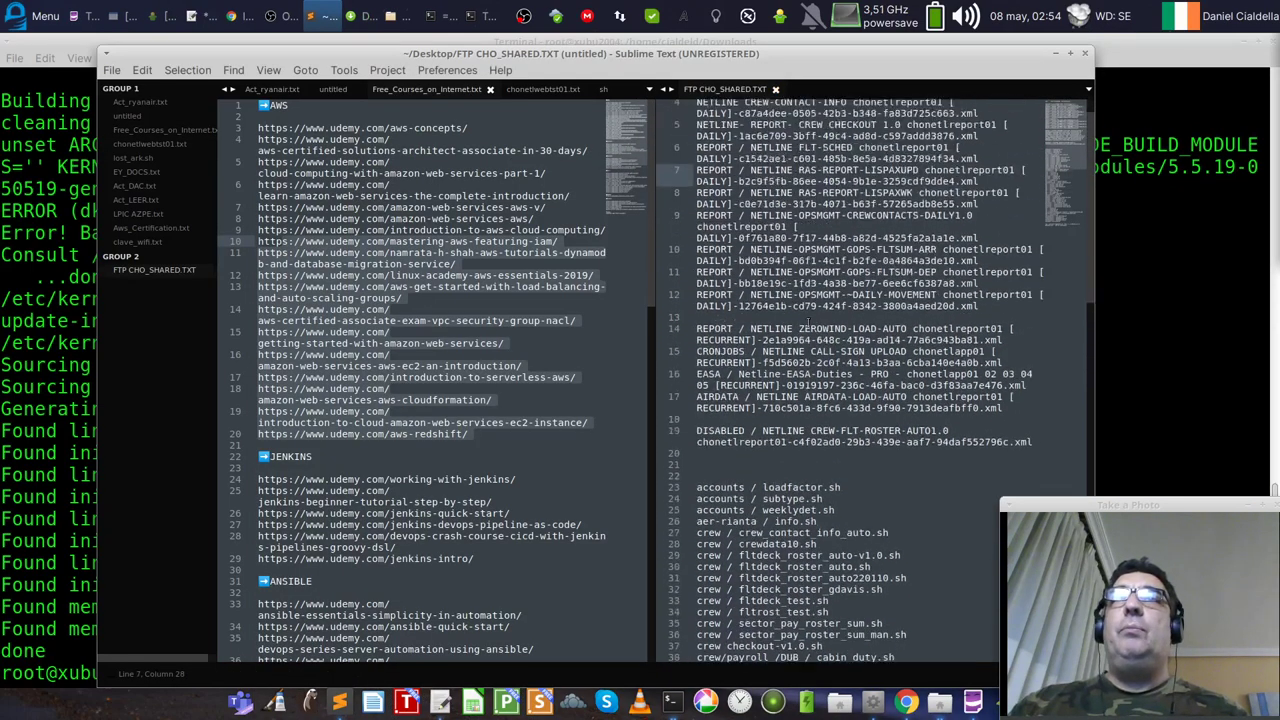
pyautogui.scroll(1, 760, 120)
pyautogui.moveTo(700, 92); pyautogui.dragTo(525, 92)
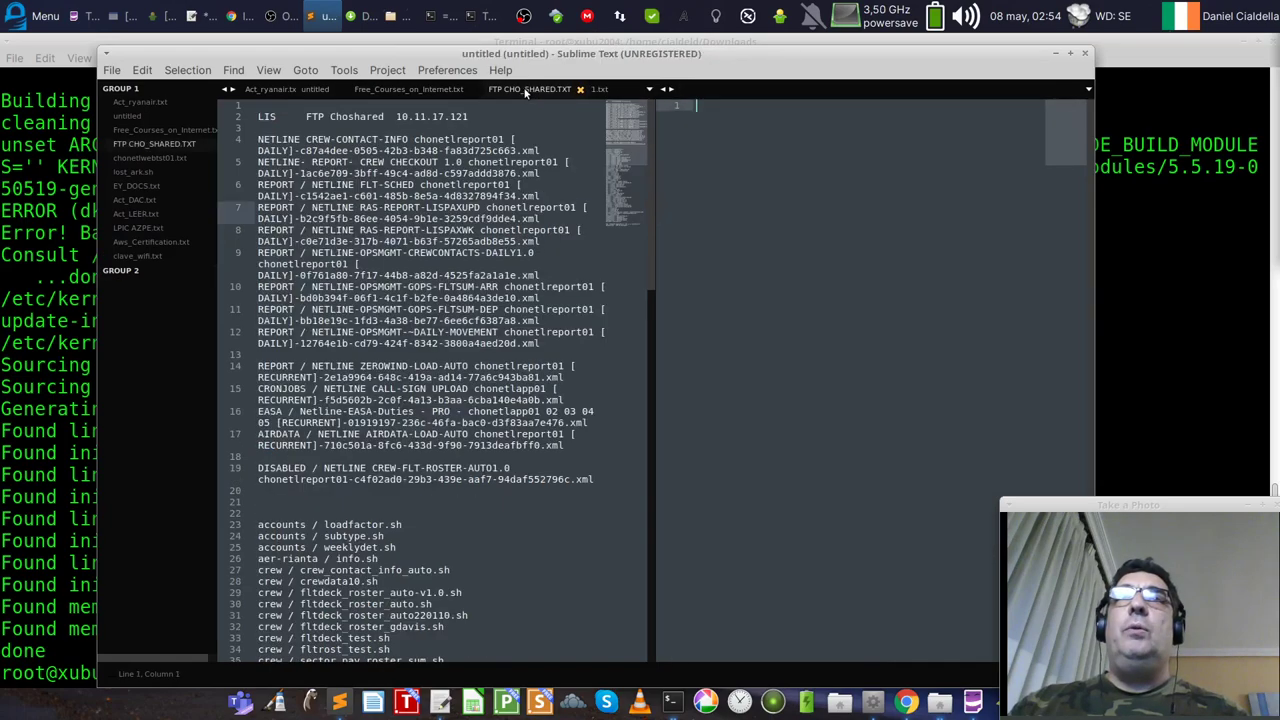
# Step: Switch to a three-column layout, then merge back into a single editor pane
pyautogui.click(305, 70)
pyautogui.moveTo(268, 70)
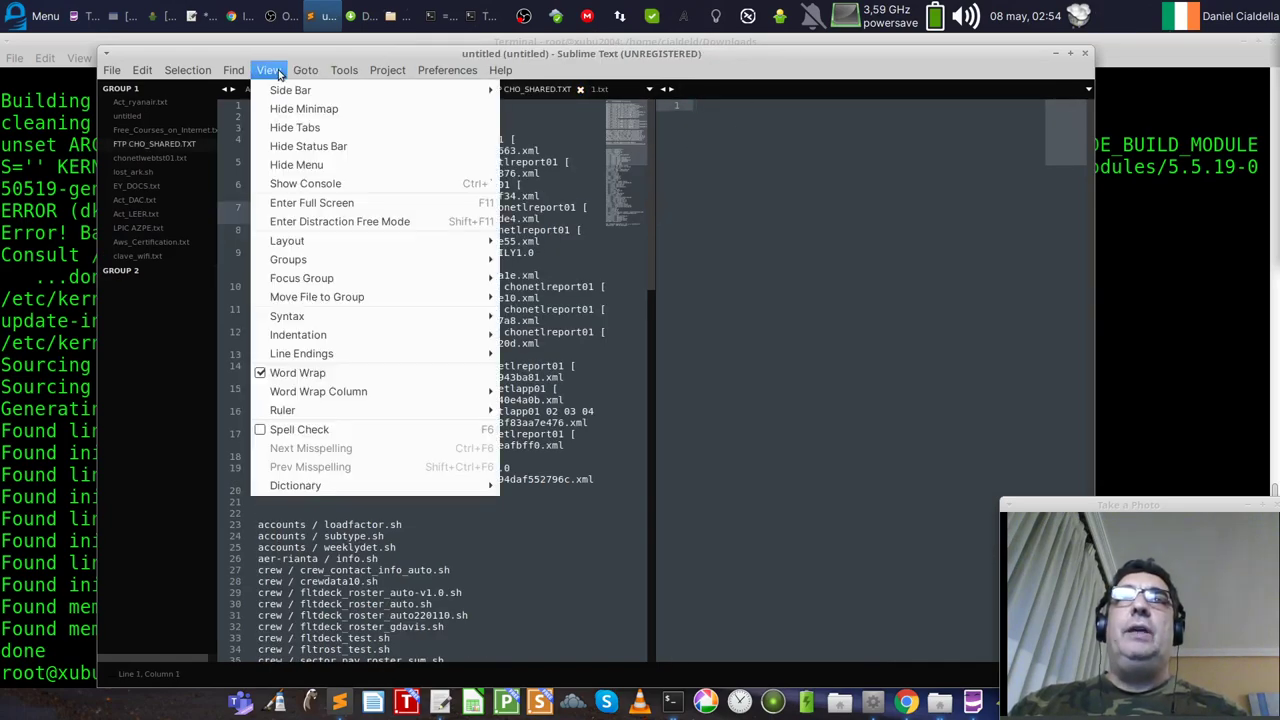
pyautogui.moveTo(300, 240)
pyautogui.click(616, 280)
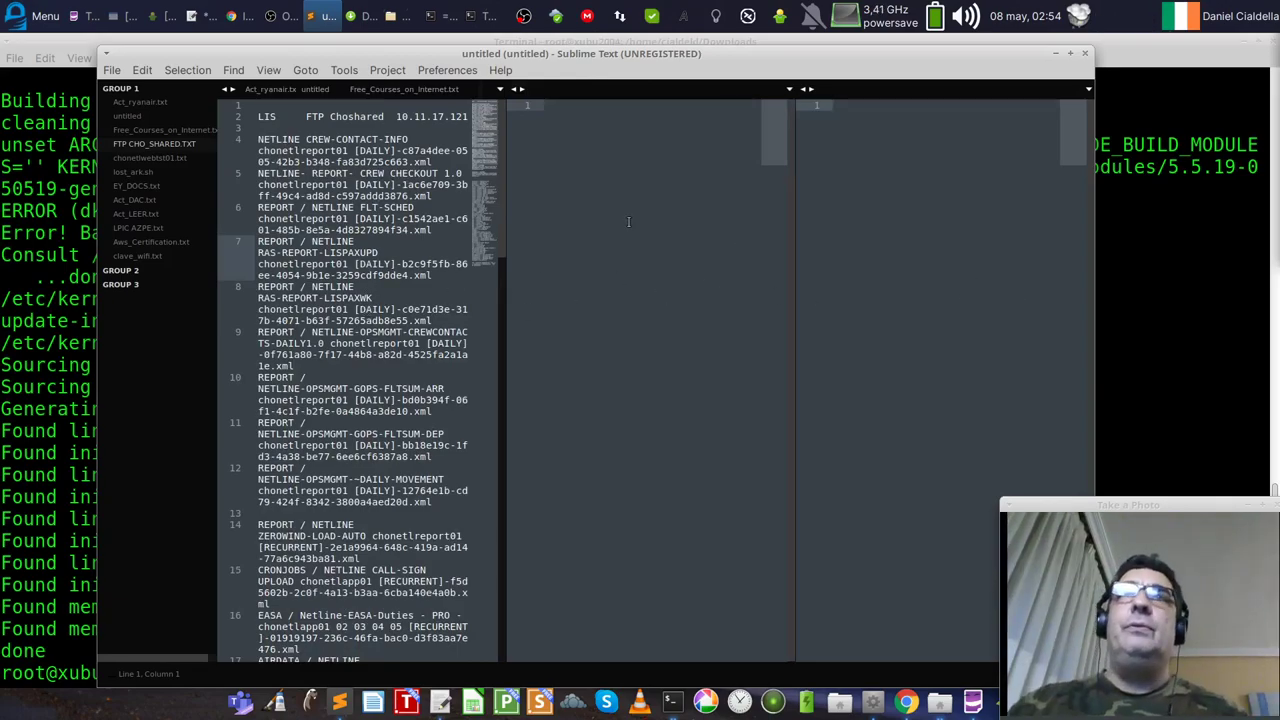
pyautogui.click(650, 180)
pyautogui.click(268, 70)
pyautogui.moveTo(294, 248)
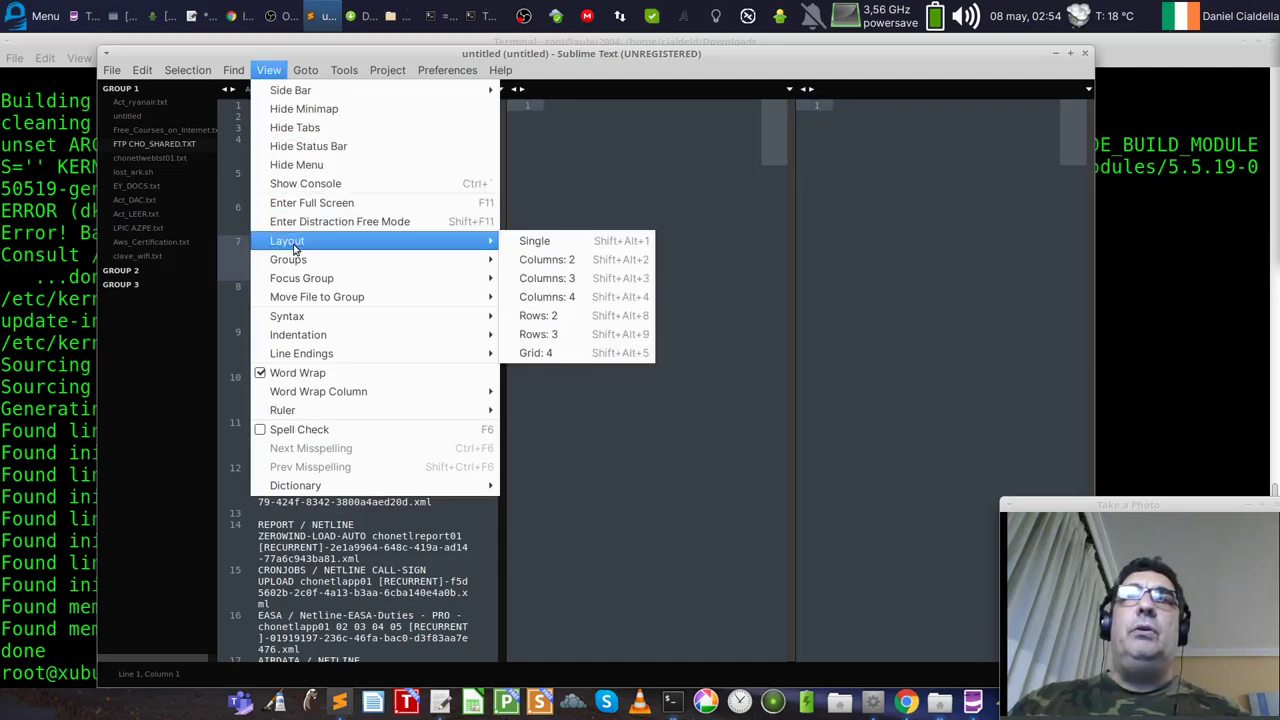
pyautogui.click(538, 240)
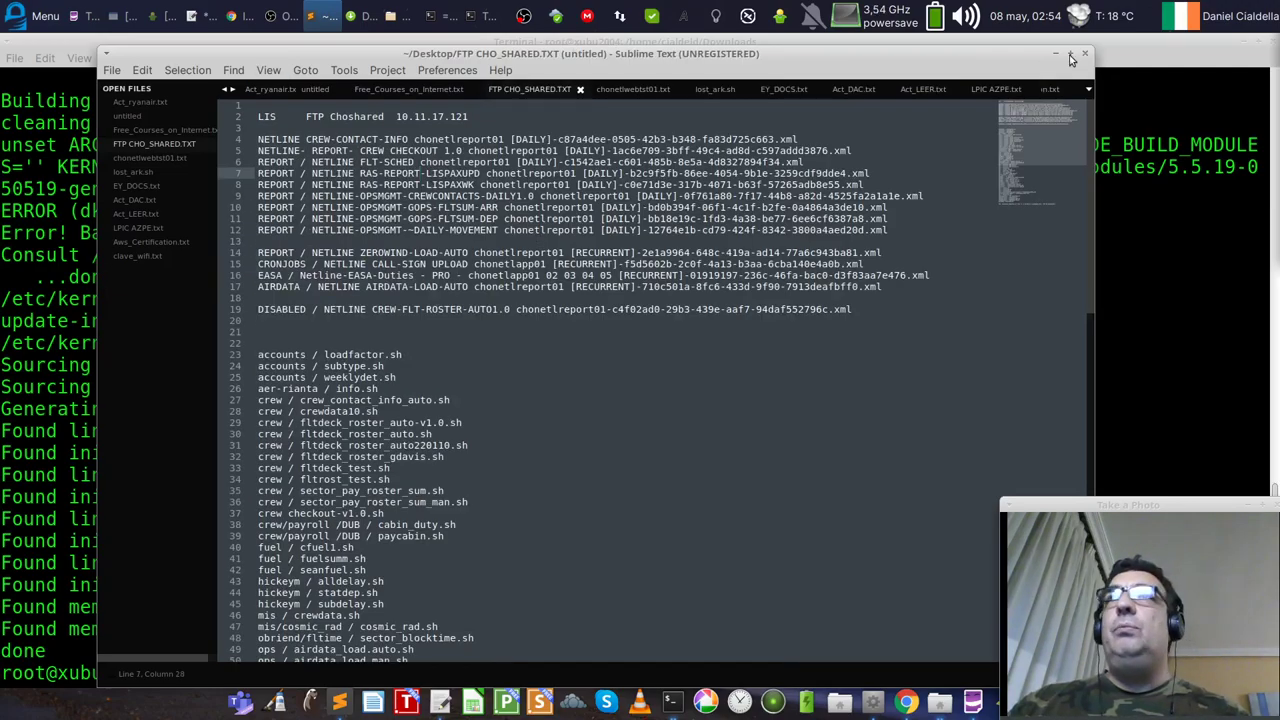
# Step: View and close the About Sublime Text version details, then minimize the window
pyautogui.moveTo(968, 55); pyautogui.dragTo(964, 43)
pyautogui.click(497, 58)
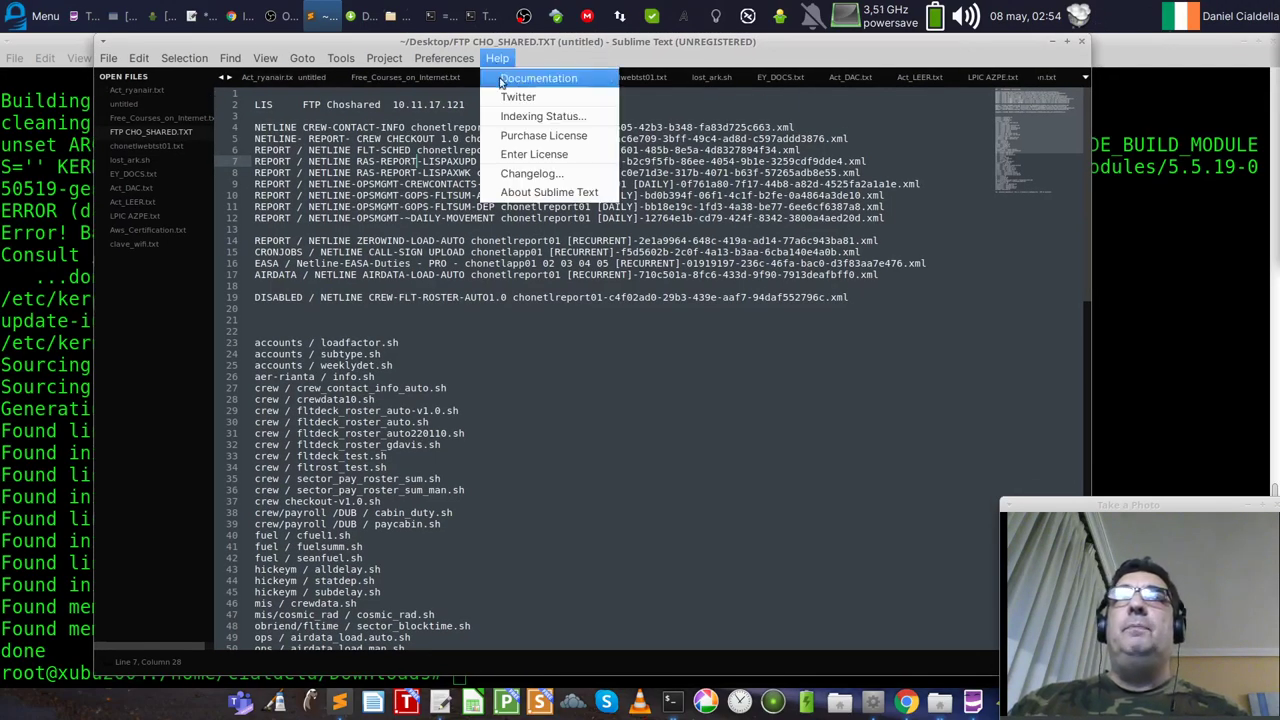
pyautogui.click(519, 192)
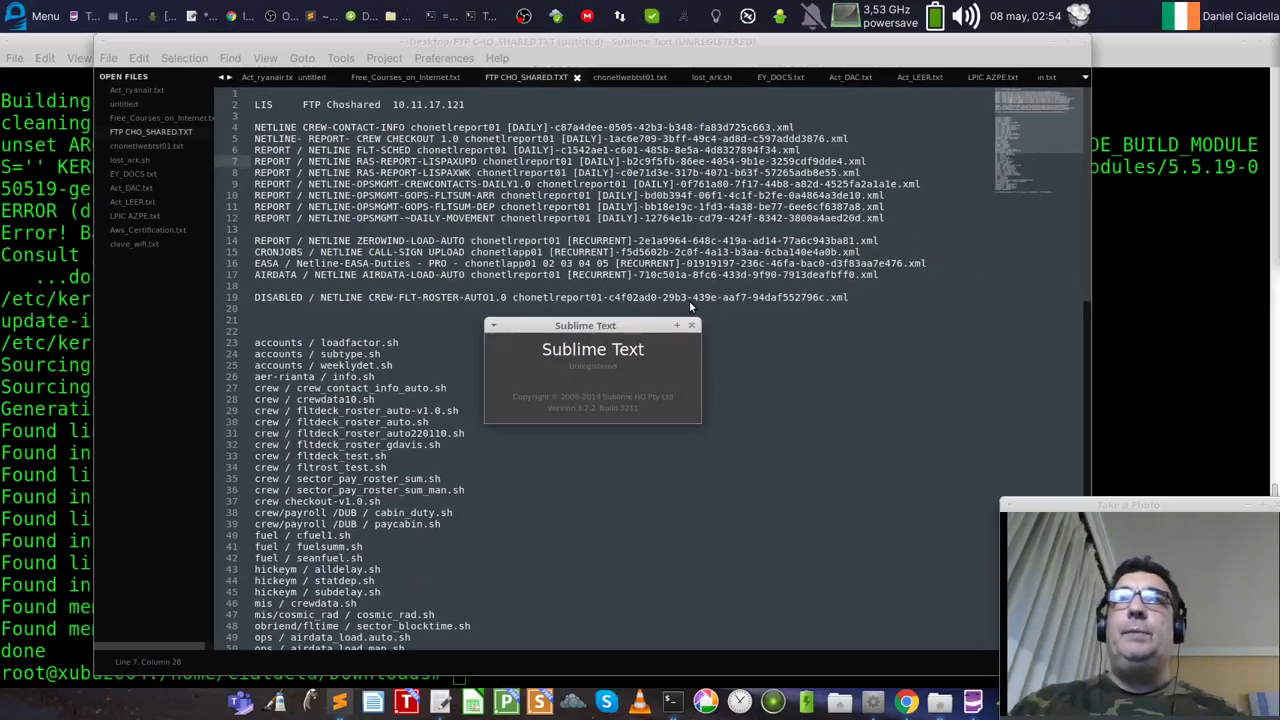
pyautogui.click(1067, 117)
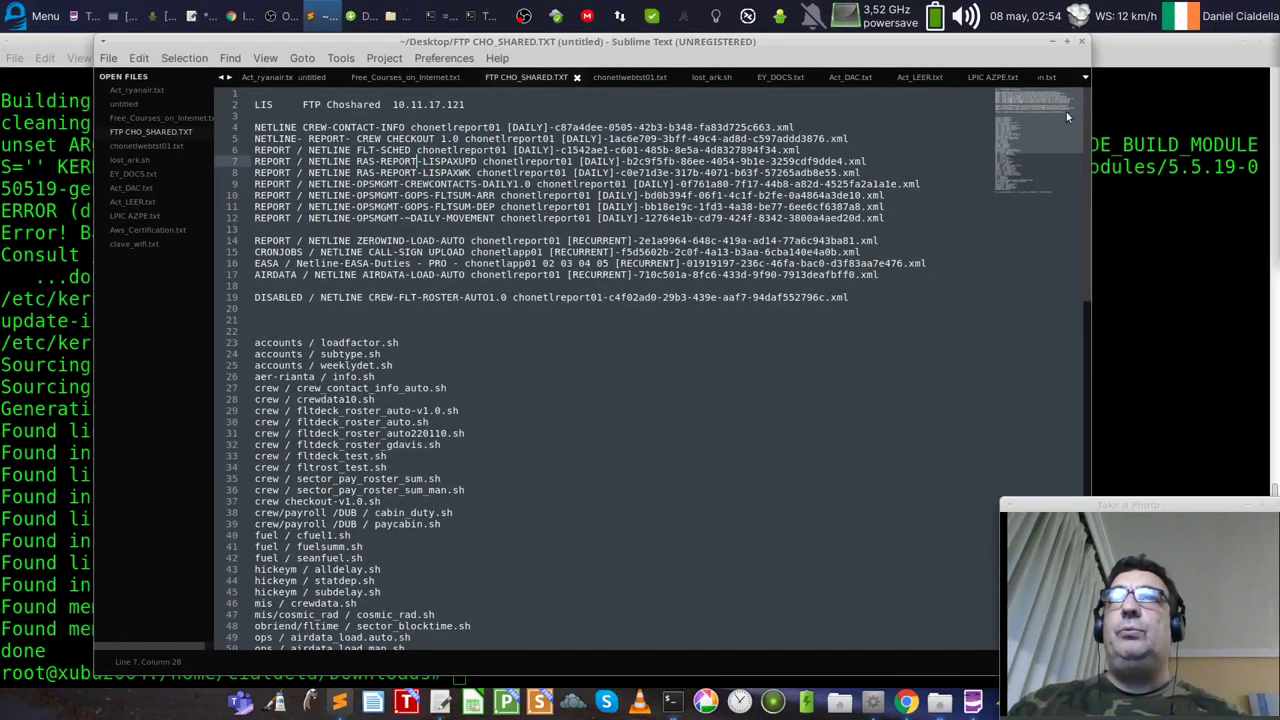
pyautogui.click(1067, 42)
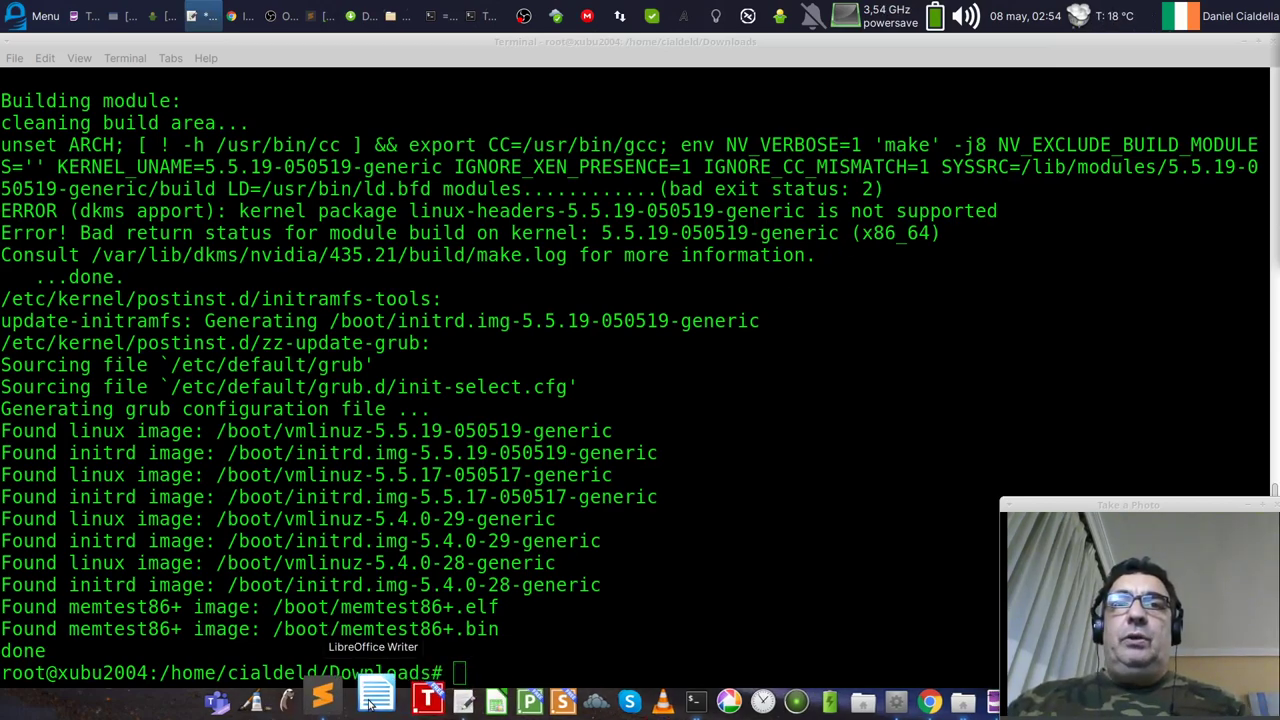
# Step: In Writer, check and highlight LibreOffice version 6.4.3.2 in Ayuda > Acerca de LibreOffice, then close it
pyautogui.hotkey('alt', 'Tab')
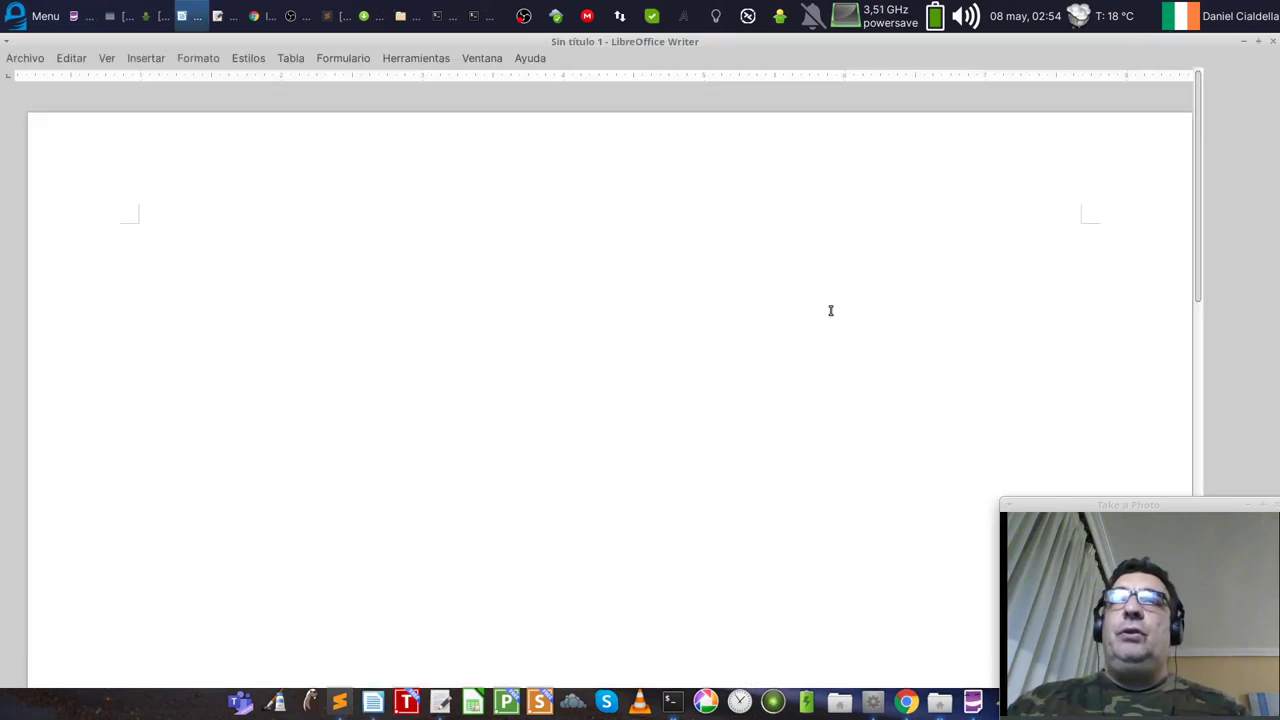
pyautogui.click(530, 58)
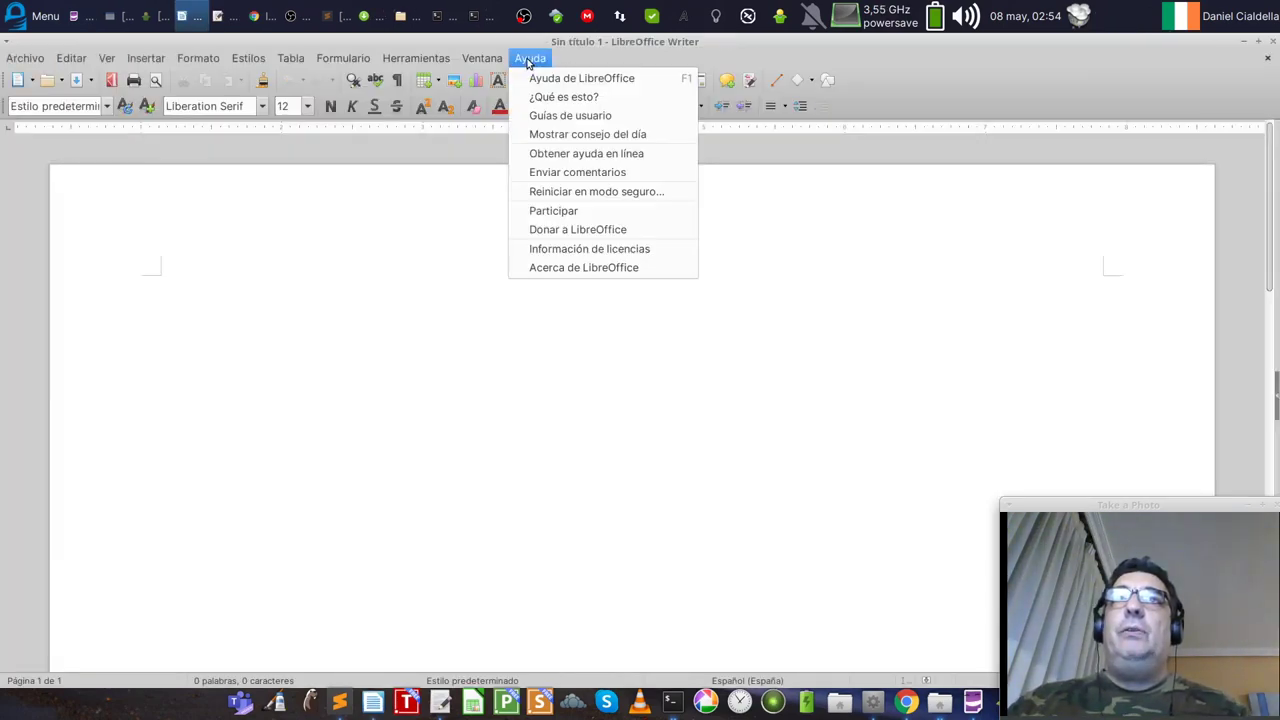
pyautogui.click(570, 267)
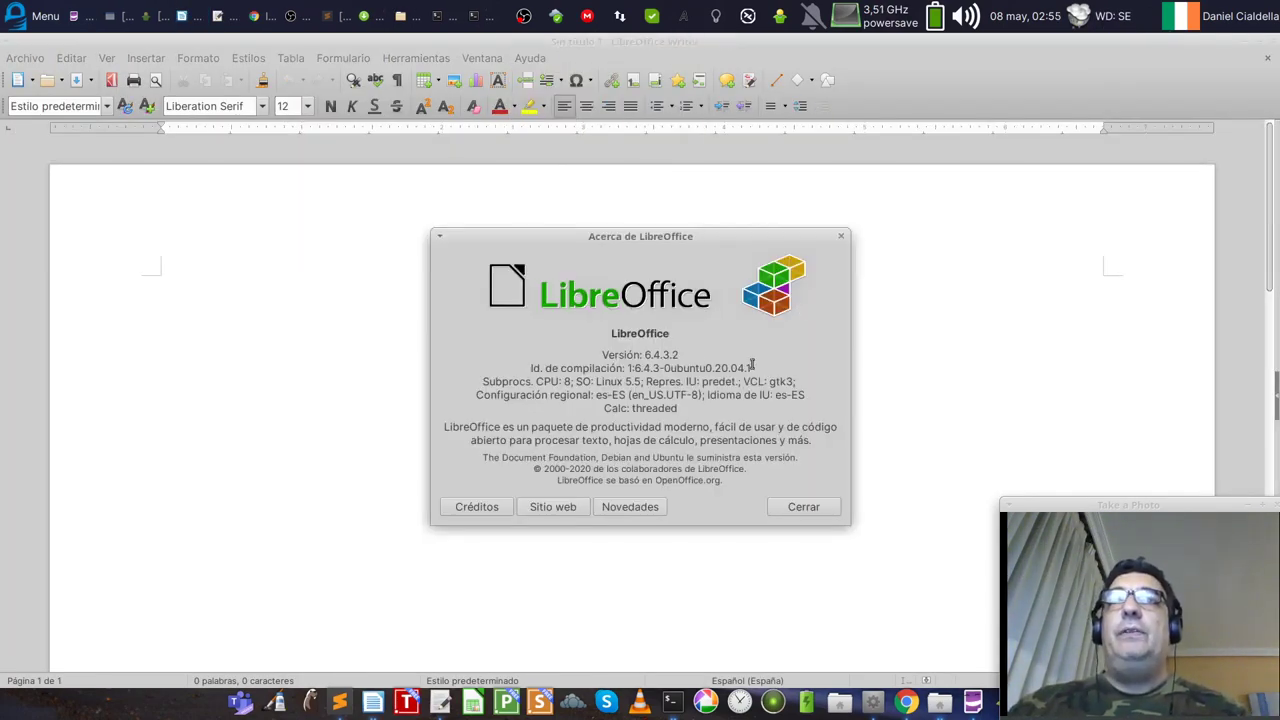
pyautogui.moveTo(692, 358); pyautogui.dragTo(588, 360)
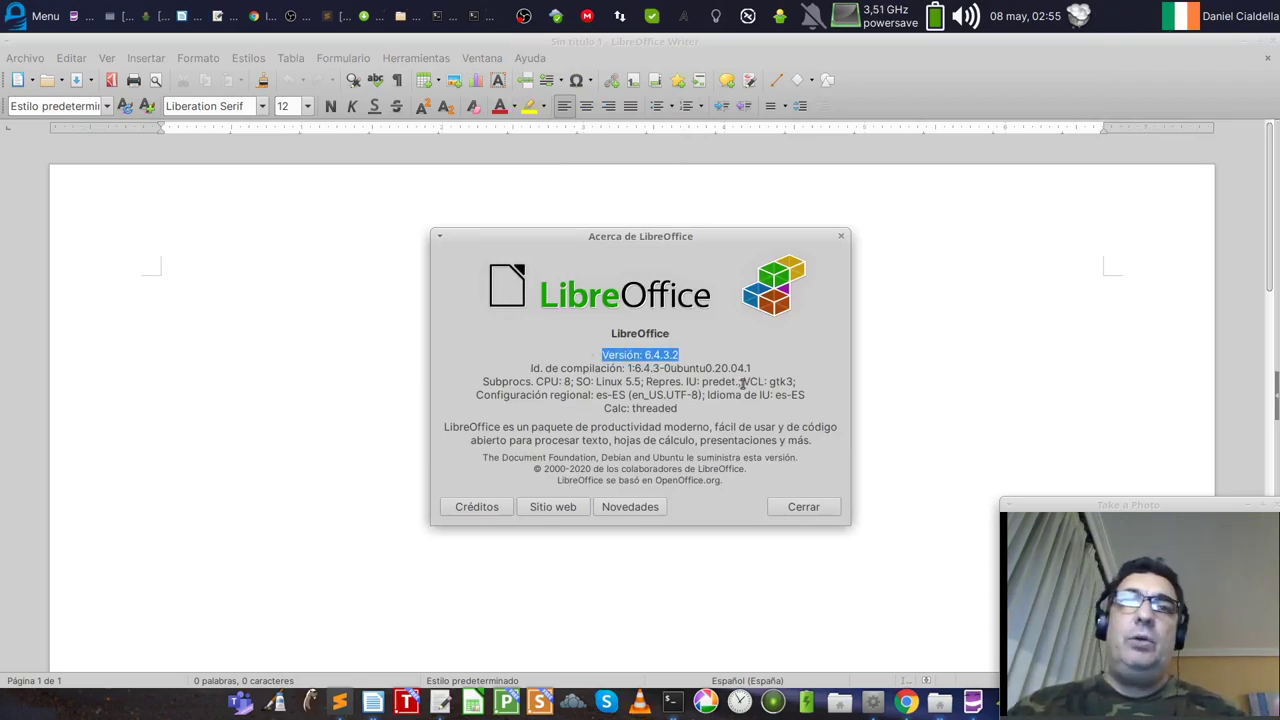
pyautogui.click(814, 506)
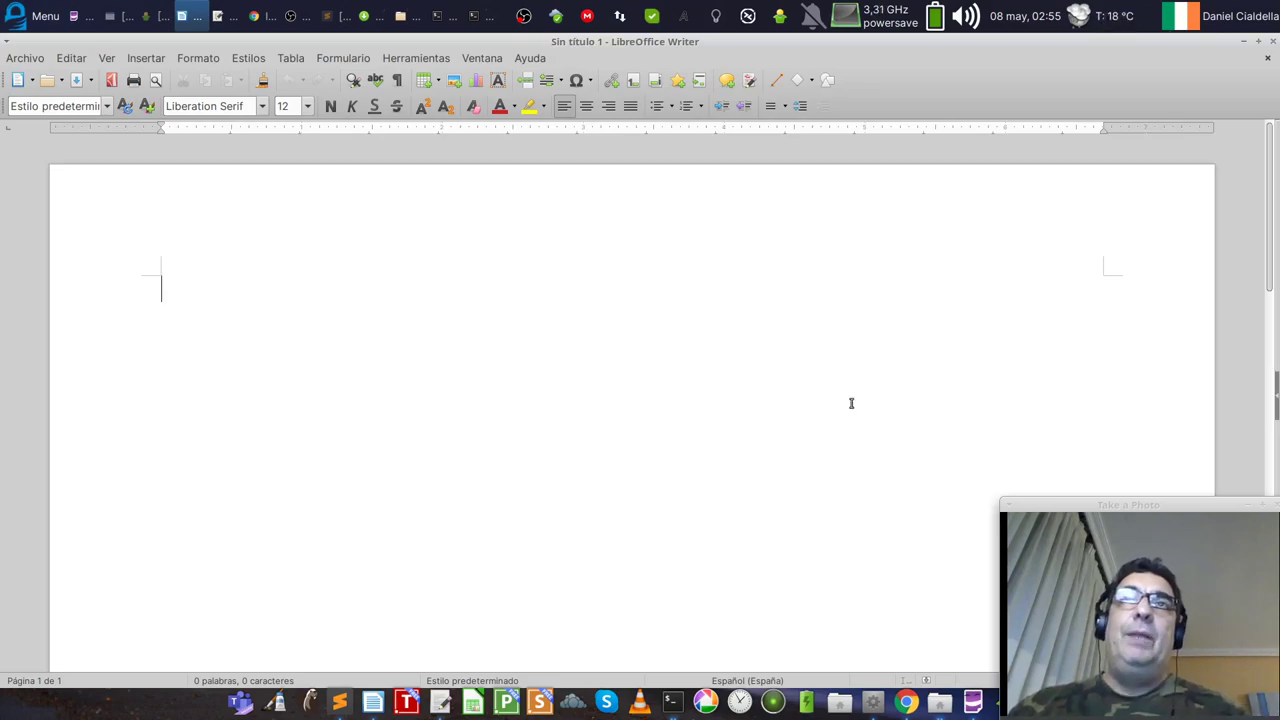
# Step: Launch Calc, check its About LibreOffice dialog, then restore, move and close Calc
pyautogui.click(473, 702)
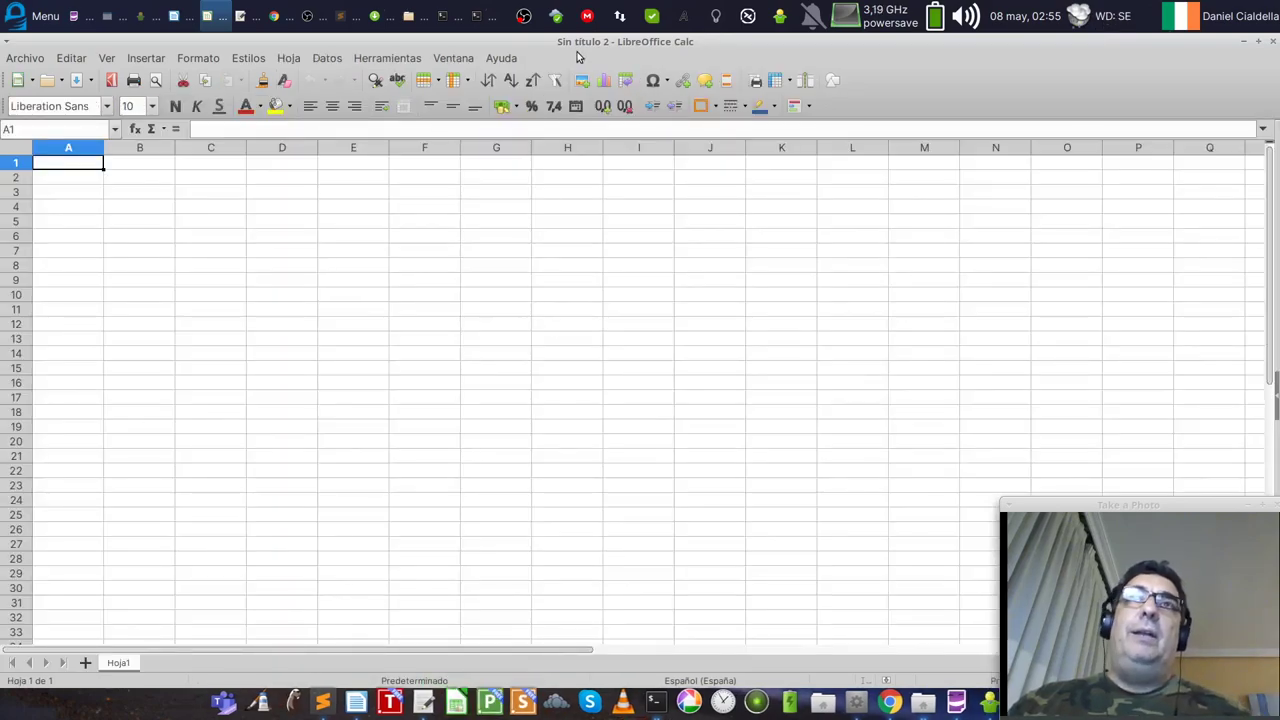
pyautogui.click(512, 60)
pyautogui.click(535, 266)
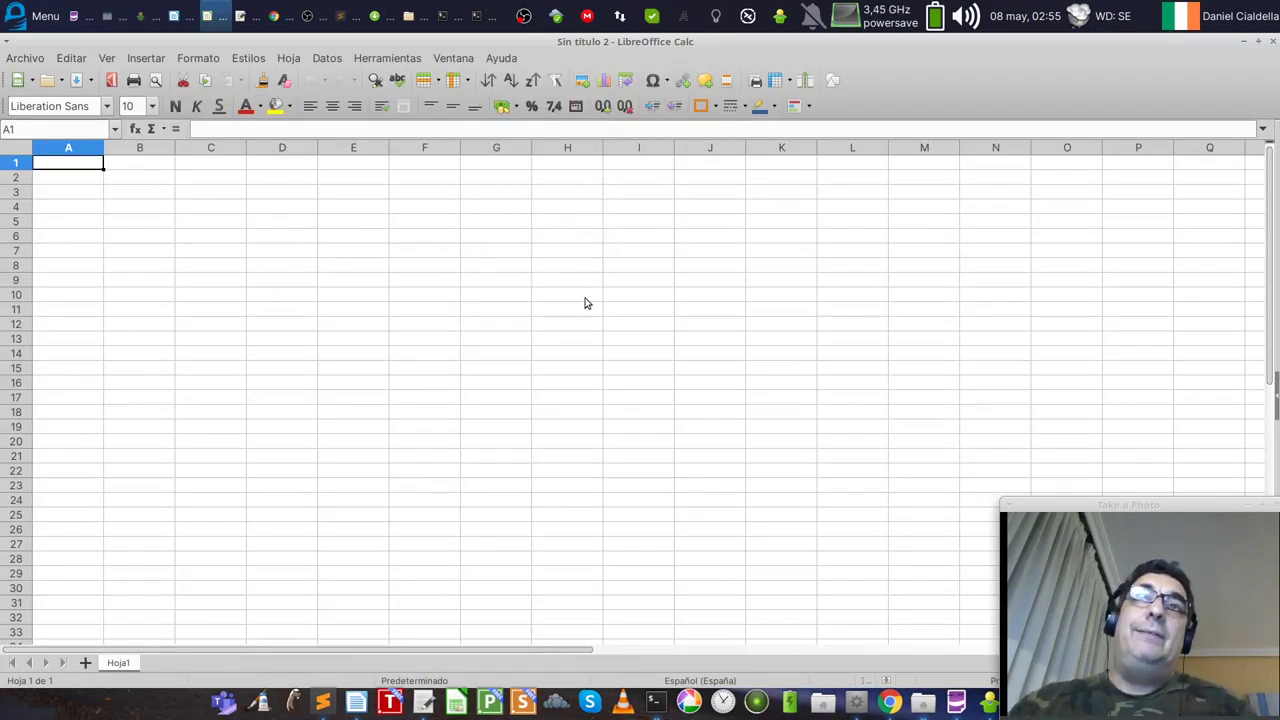
pyautogui.moveTo(680, 248); pyautogui.dragTo(530, 246)
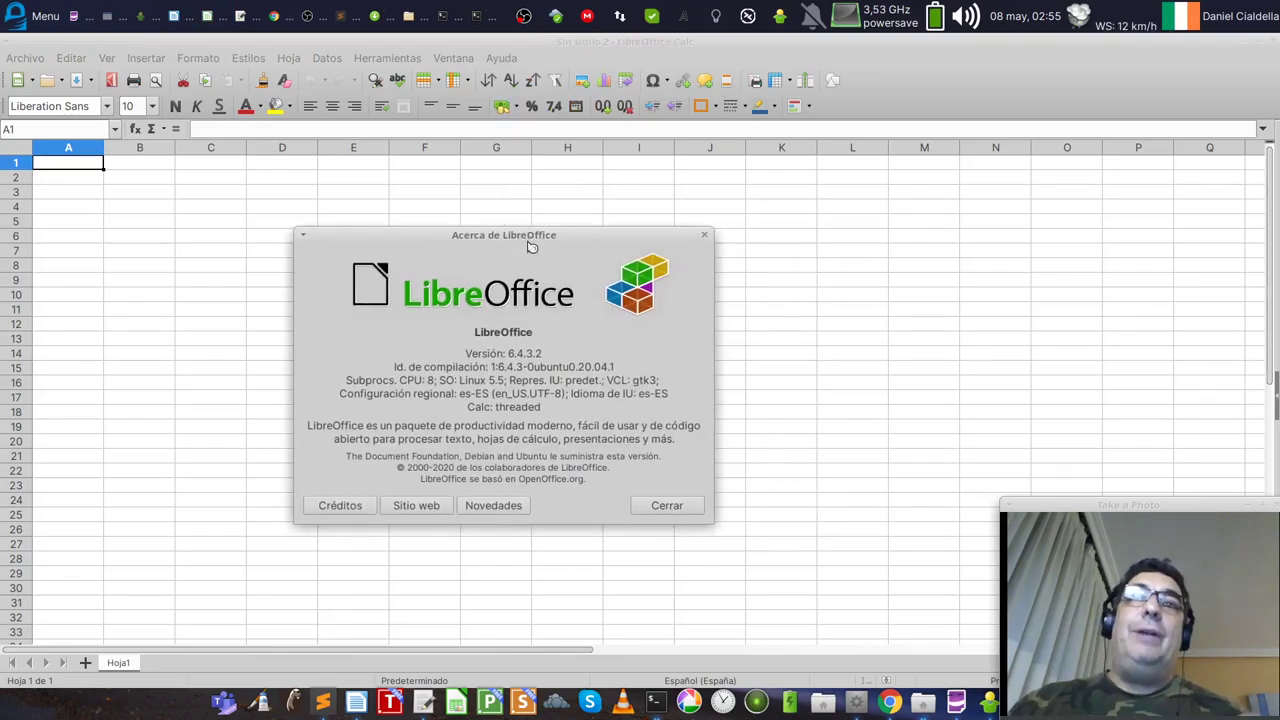
pyautogui.click(666, 505)
pyautogui.doubleClick(648, 44)
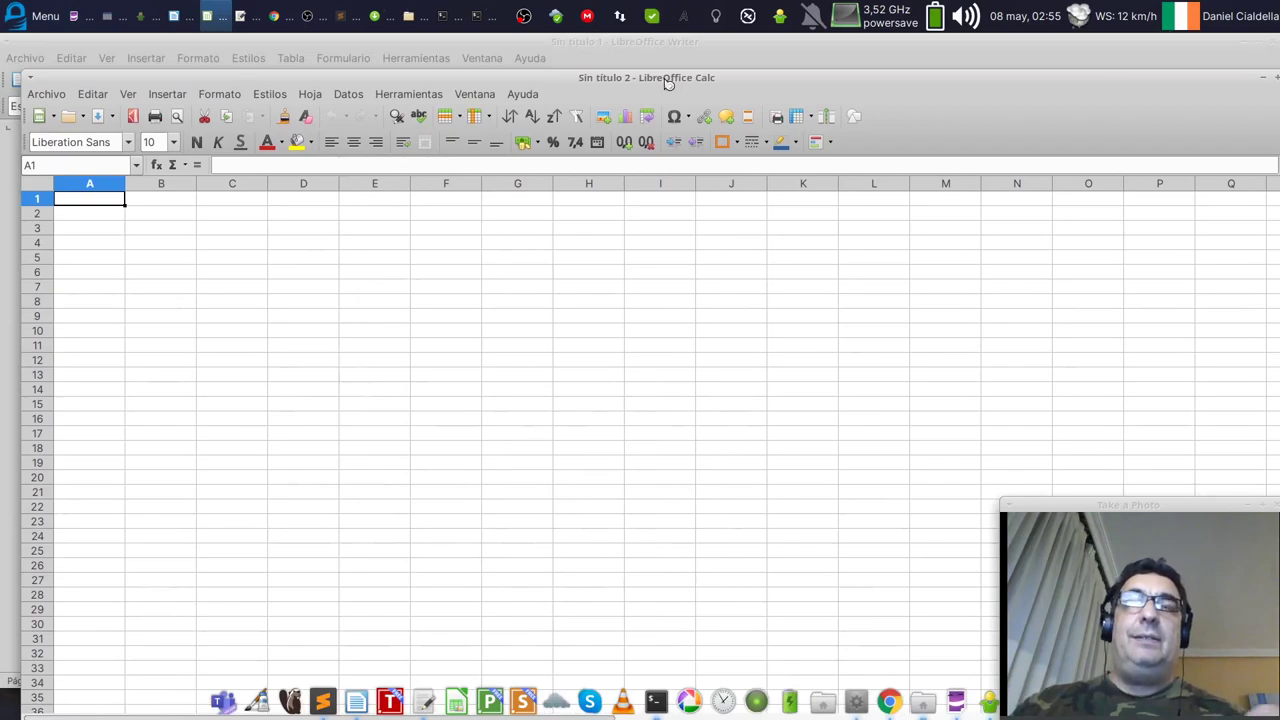
pyautogui.moveTo(410, 82); pyautogui.dragTo(725, 97)
pyautogui.click(1085, 96)
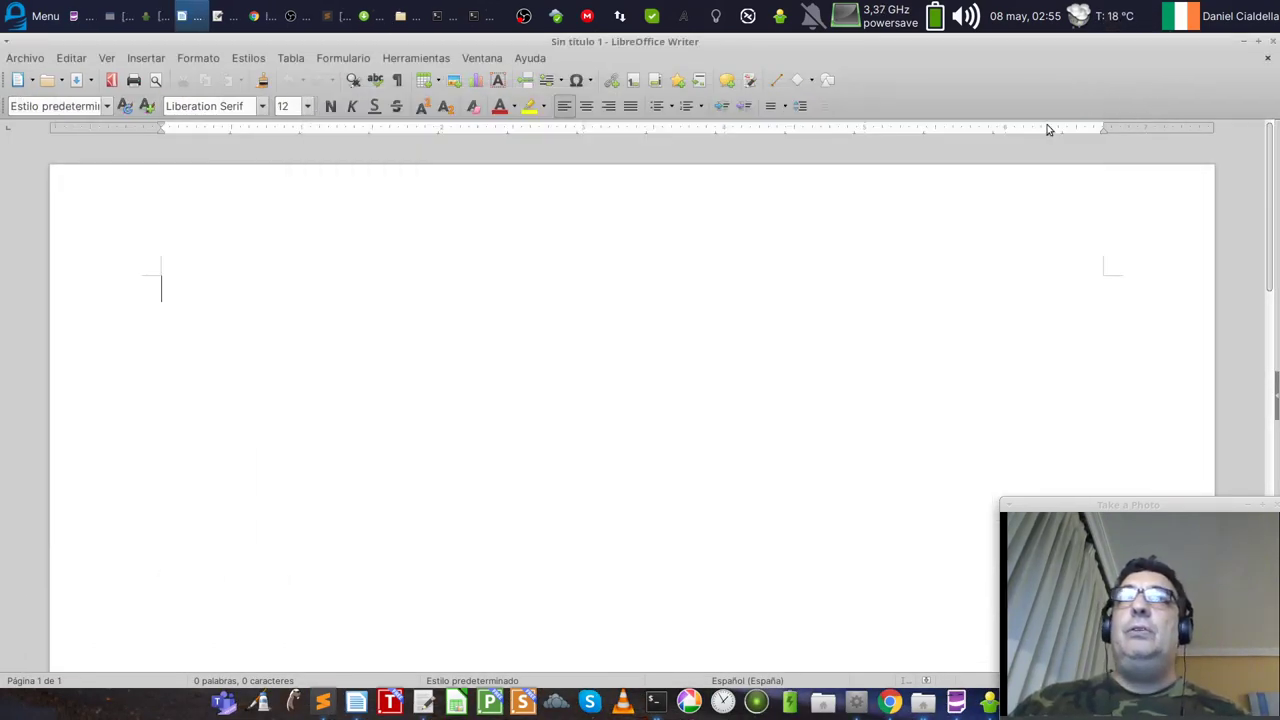
# Step: Restore the Writer window, move it toward the lower right and close it
pyautogui.doubleClick(645, 48)
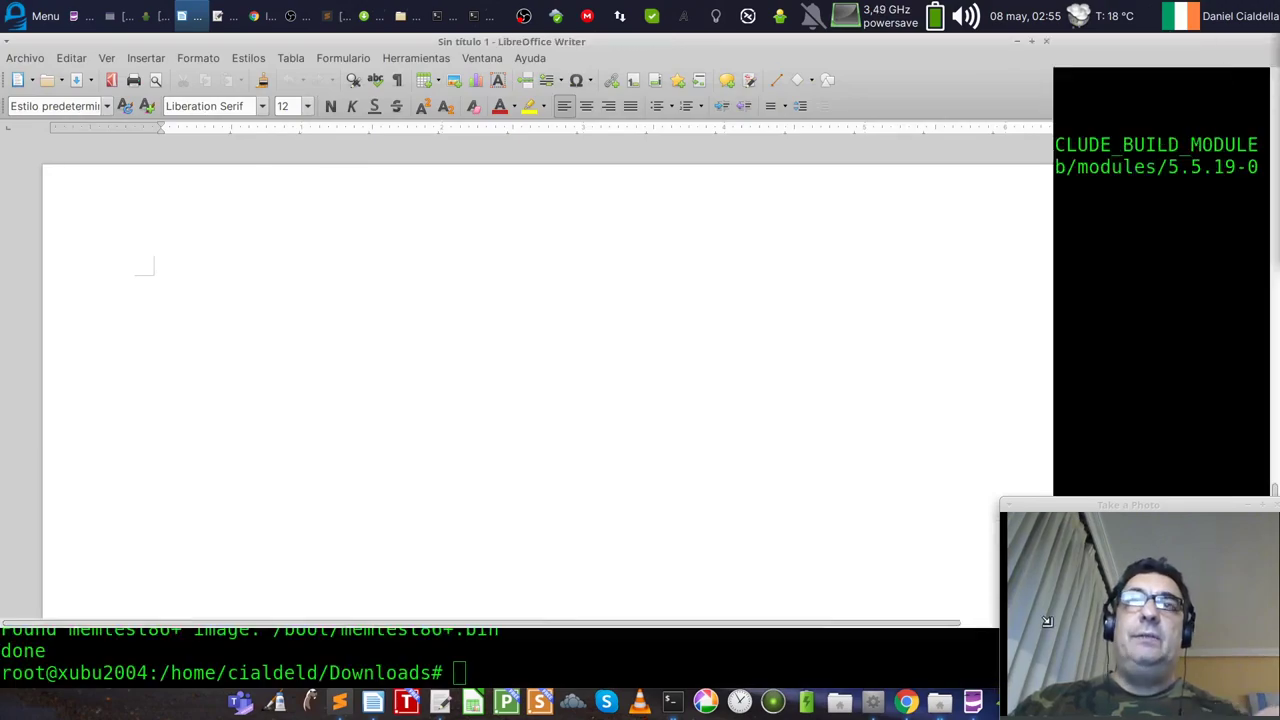
pyautogui.moveTo(435, 41); pyautogui.dragTo(532, 149)
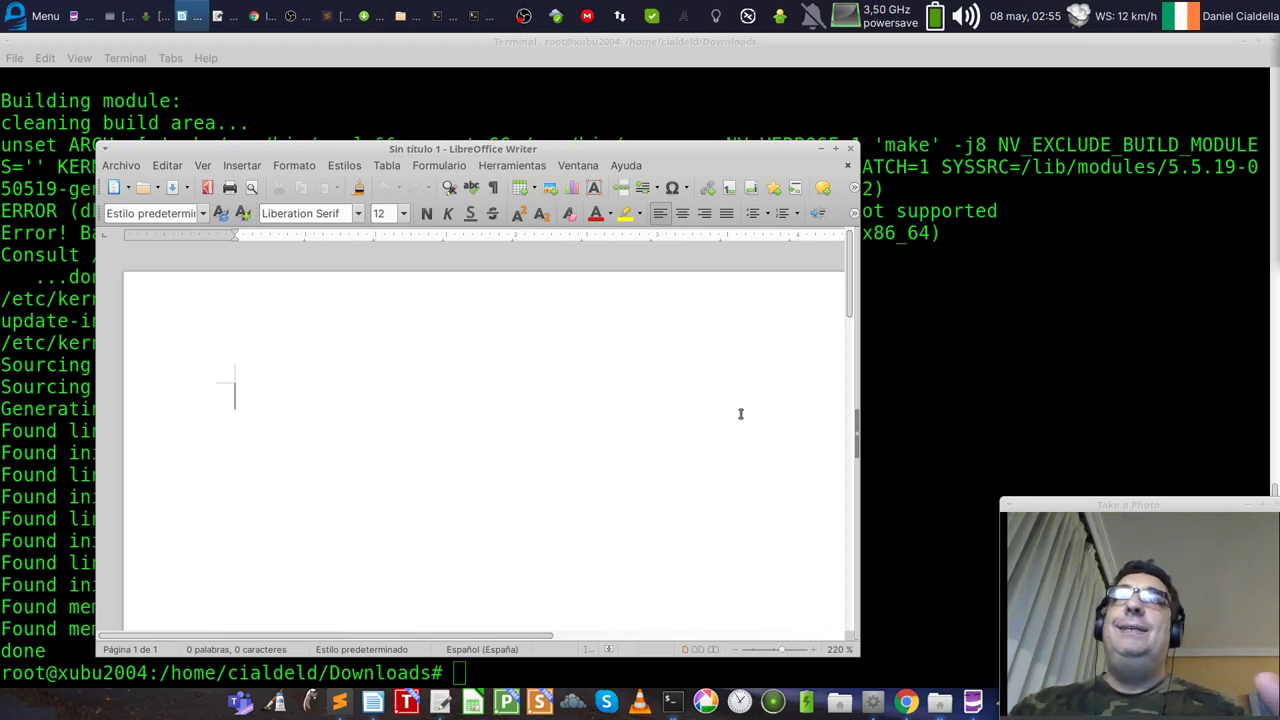
pyautogui.click(851, 150)
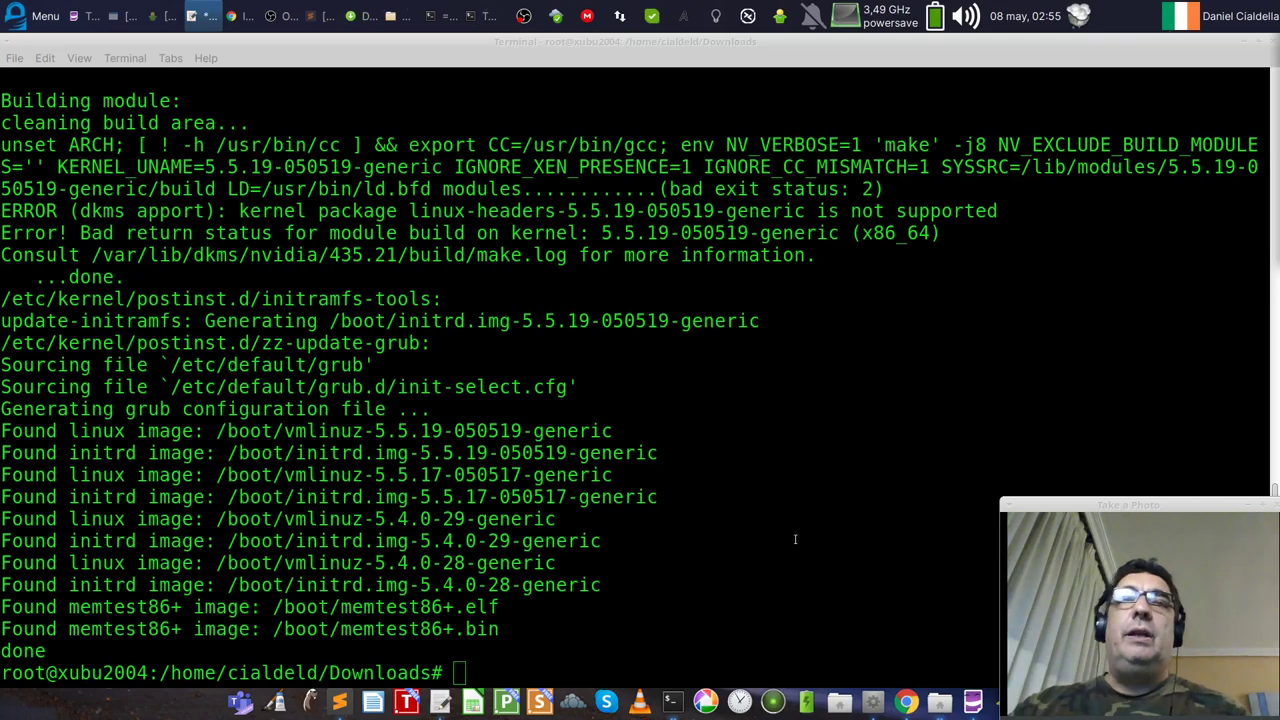
# Step: Highlight the found kernel images: versions 5.4.0-28, 5.4.0-29, 5.5.17-050517 and 5.5.19-050519
pyautogui.moveTo(55, 650); pyautogui.dragTo(5, 430)
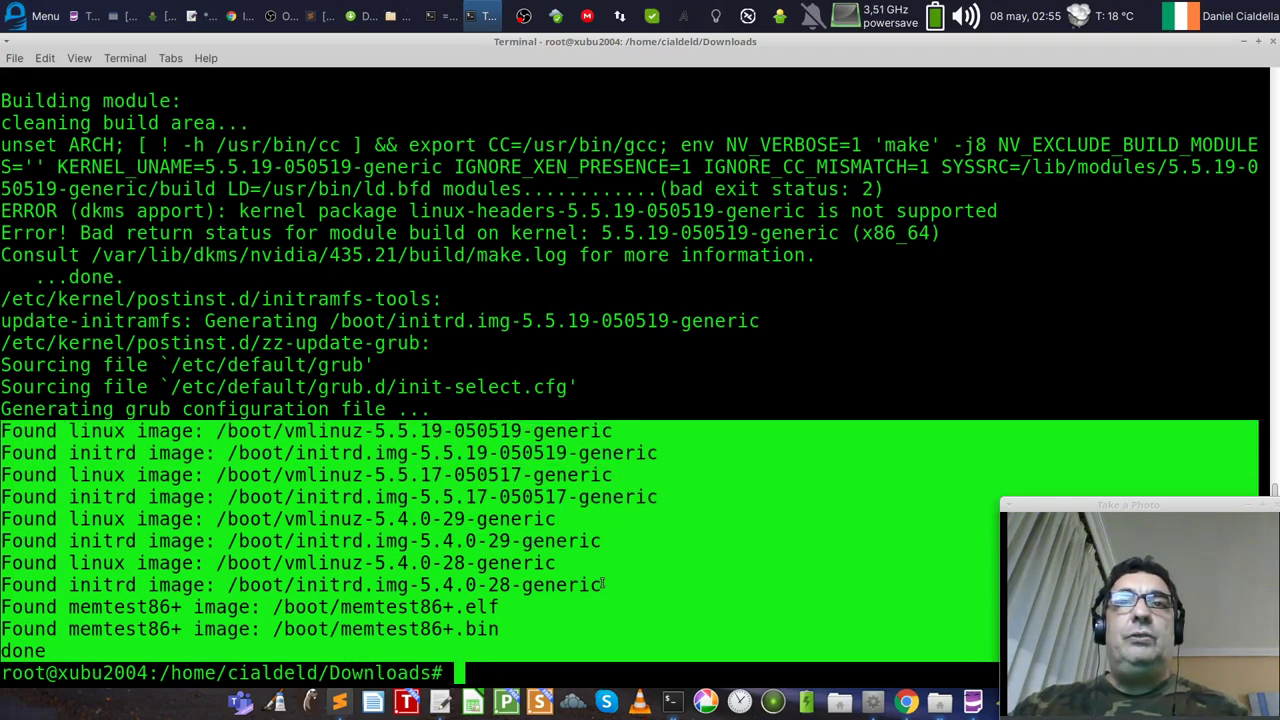
pyautogui.moveTo(603, 584); pyautogui.dragTo(125, 585)
pyautogui.click(457, 572)
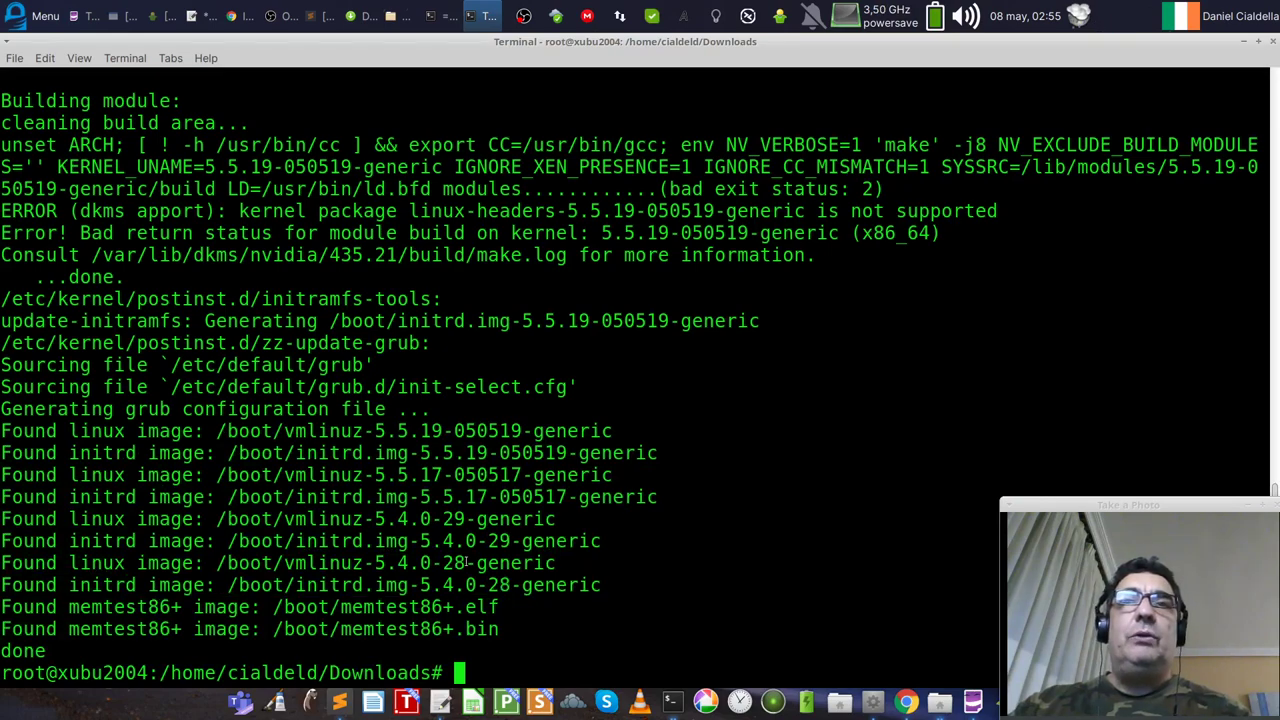
pyautogui.moveTo(466, 563); pyautogui.dragTo(374, 563)
pyautogui.click(446, 520)
pyautogui.moveTo(466, 520); pyautogui.dragTo(363, 520)
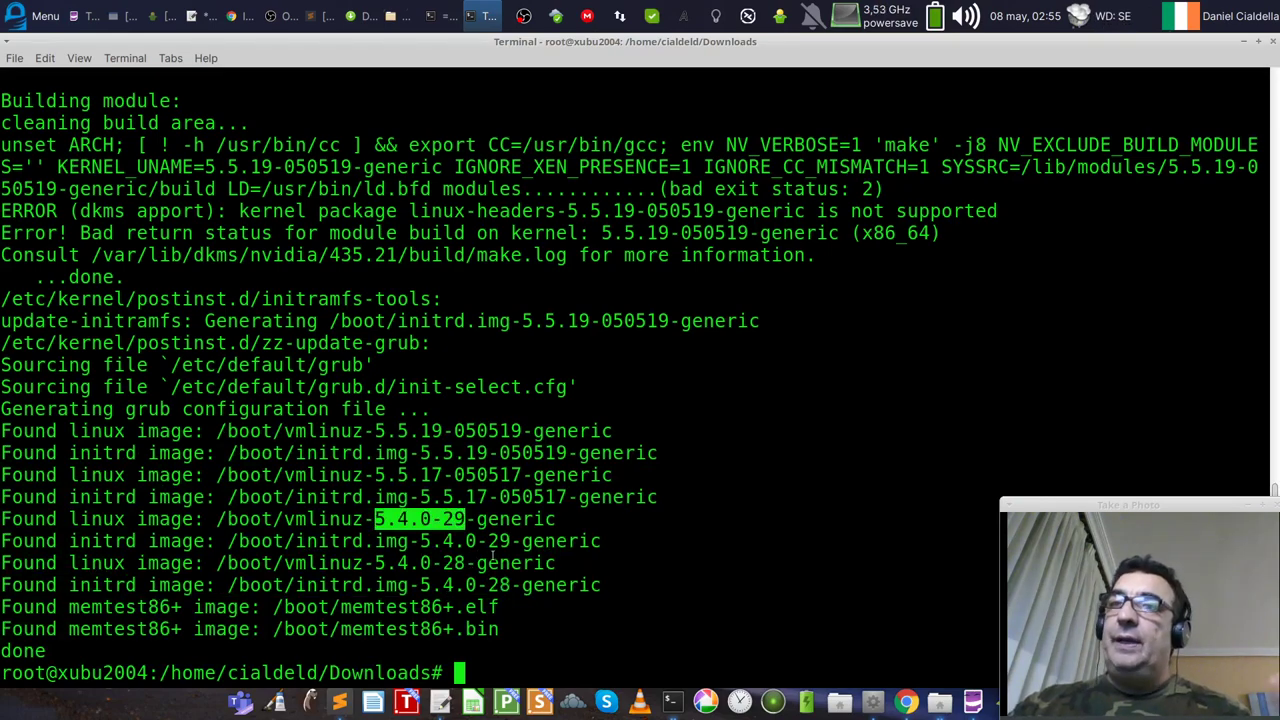
pyautogui.moveTo(522, 475); pyautogui.dragTo(374, 475)
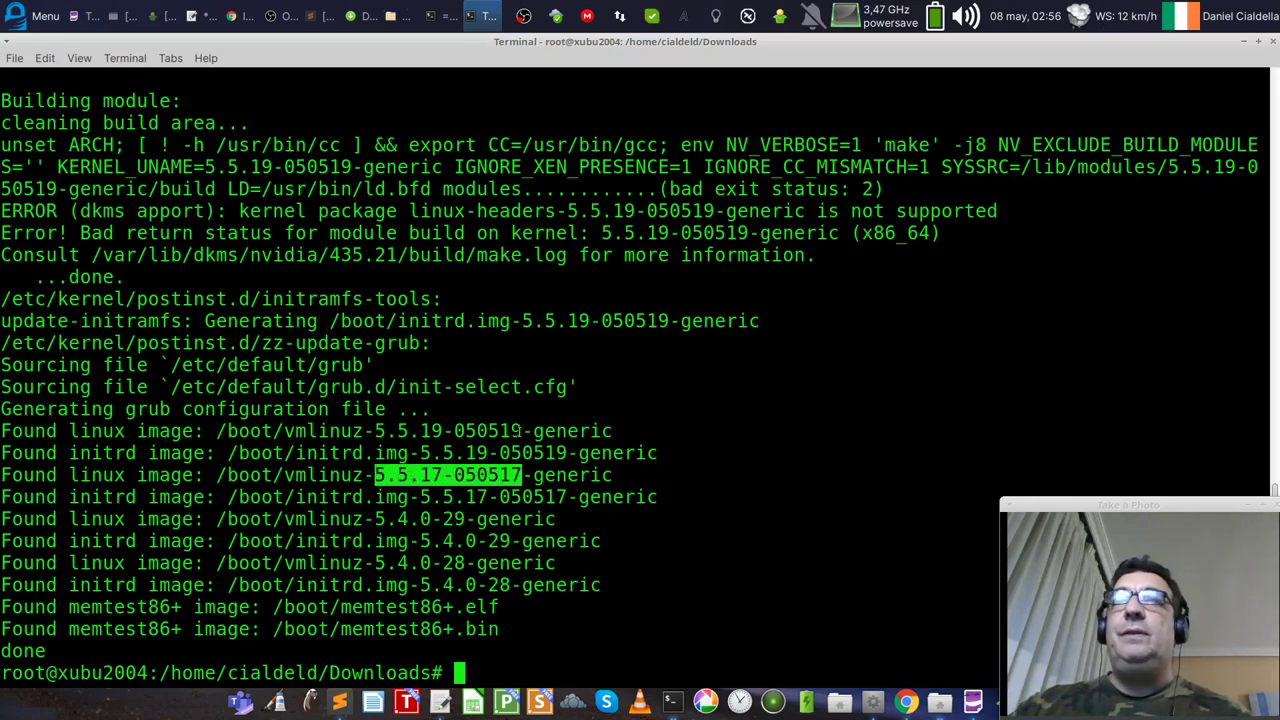
pyautogui.moveTo(522, 430); pyautogui.dragTo(376, 431)
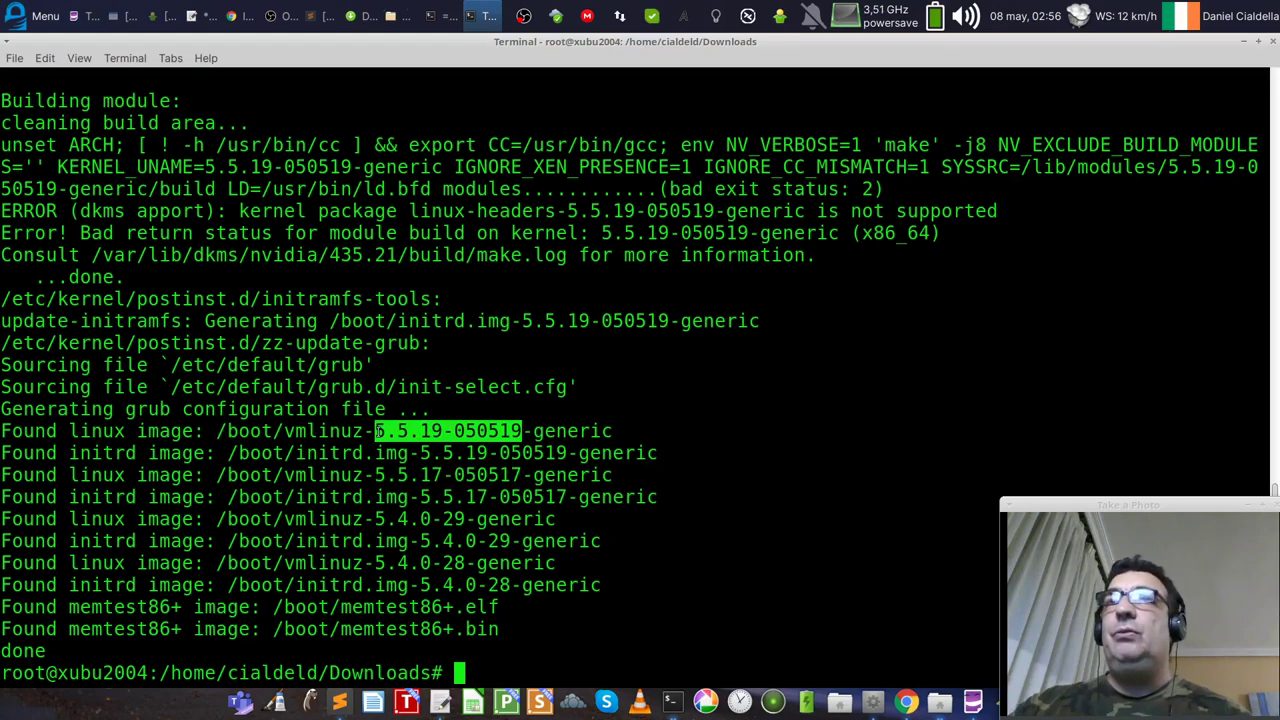
# Step: Highlight the kernel build output lines, then clear the terminal
pyautogui.moveTo(580, 321); pyautogui.dragTo(6, 142)
pyautogui.click(549, 387)
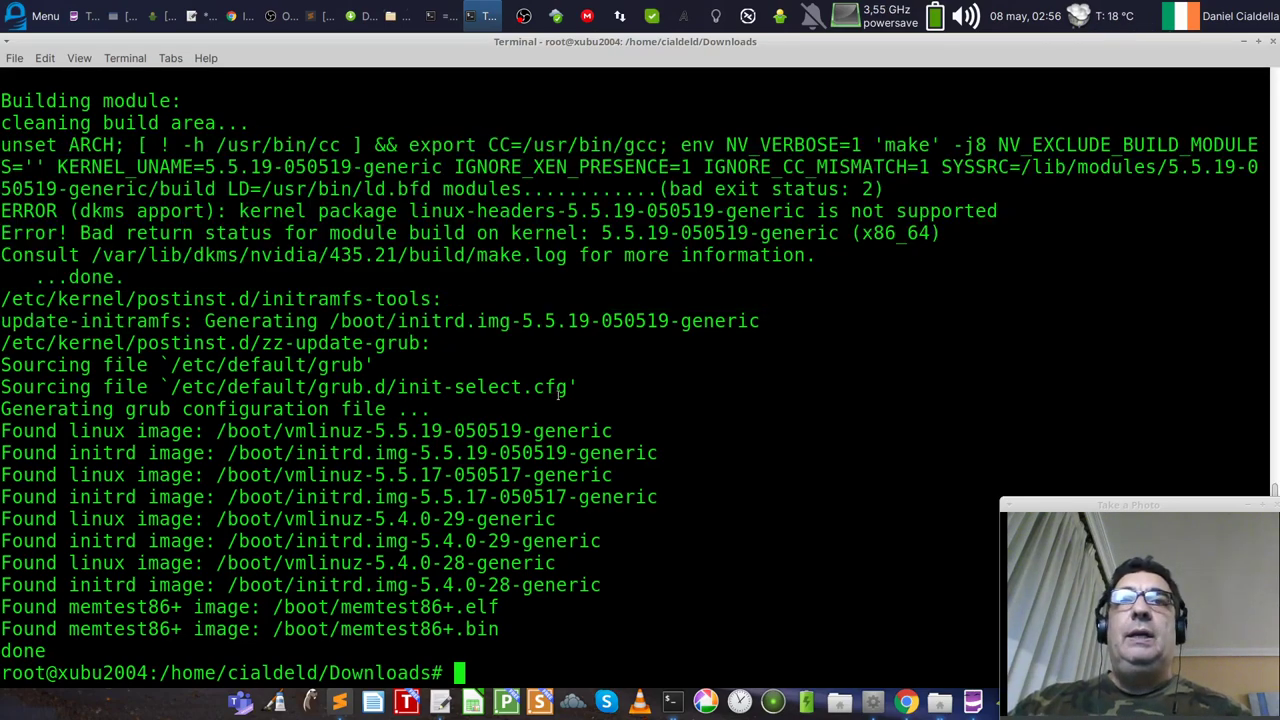
pyautogui.write('clear')
pyautogui.press('Return')
# Step: Page through /boot/grub/grub.cfg with cat piped to more
pyautogui.write('cat ')
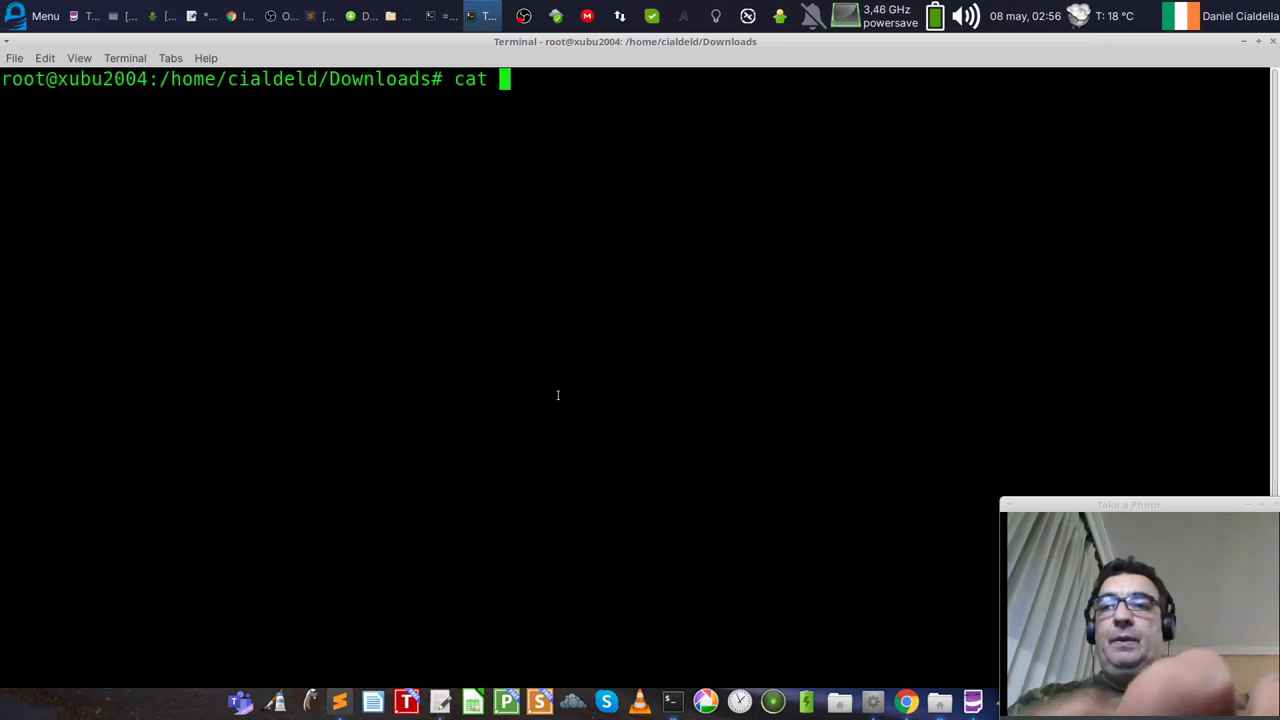
pyautogui.write('/boot/')
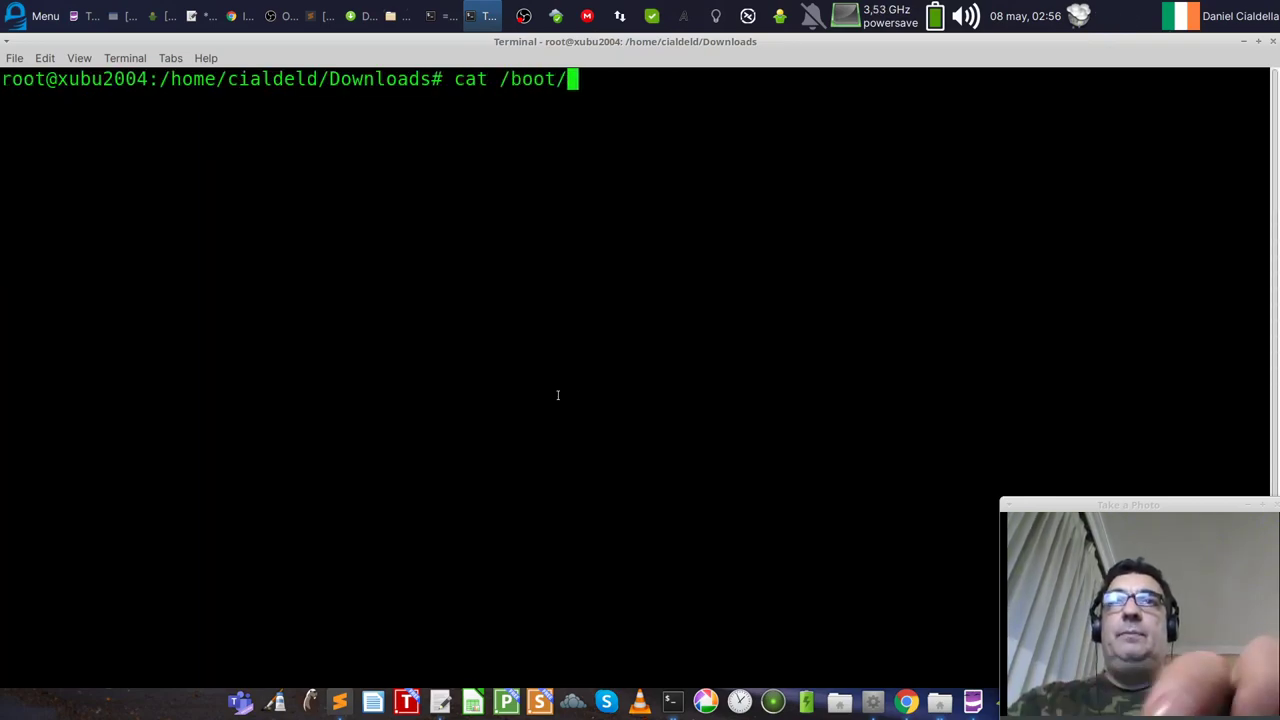
pyautogui.write('grub/grub.cfg')
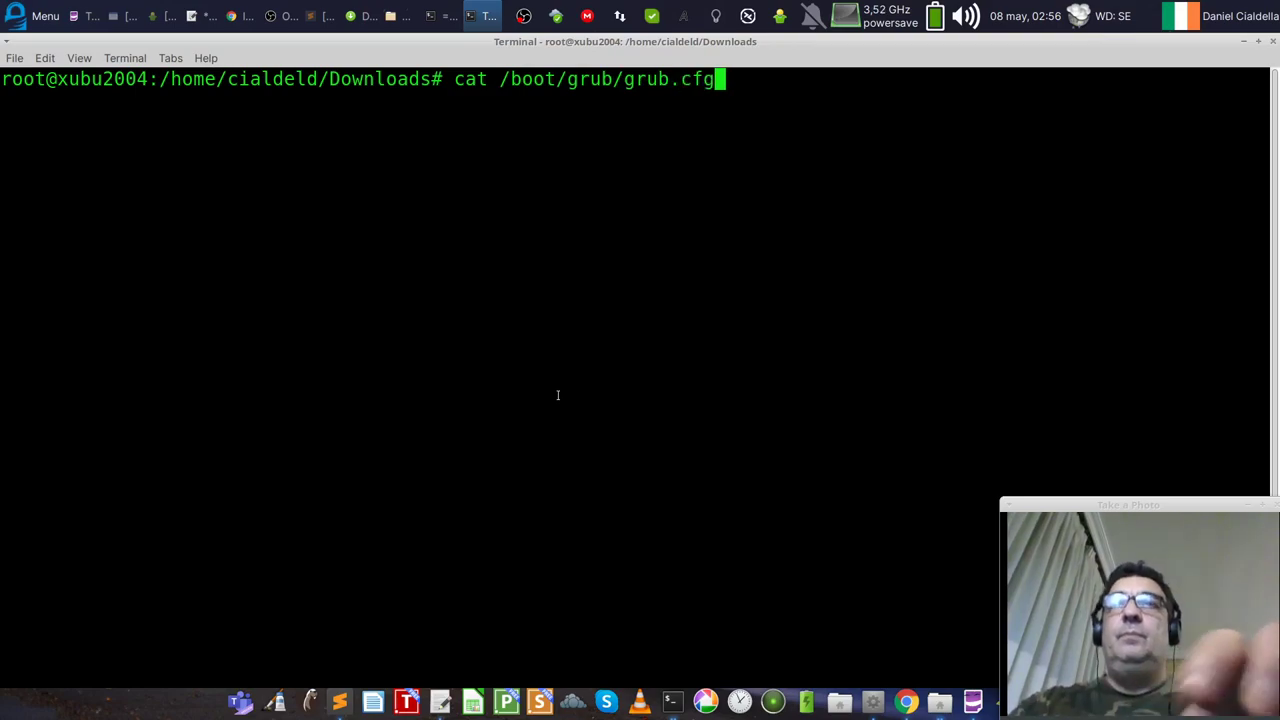
pyautogui.write(' | more')
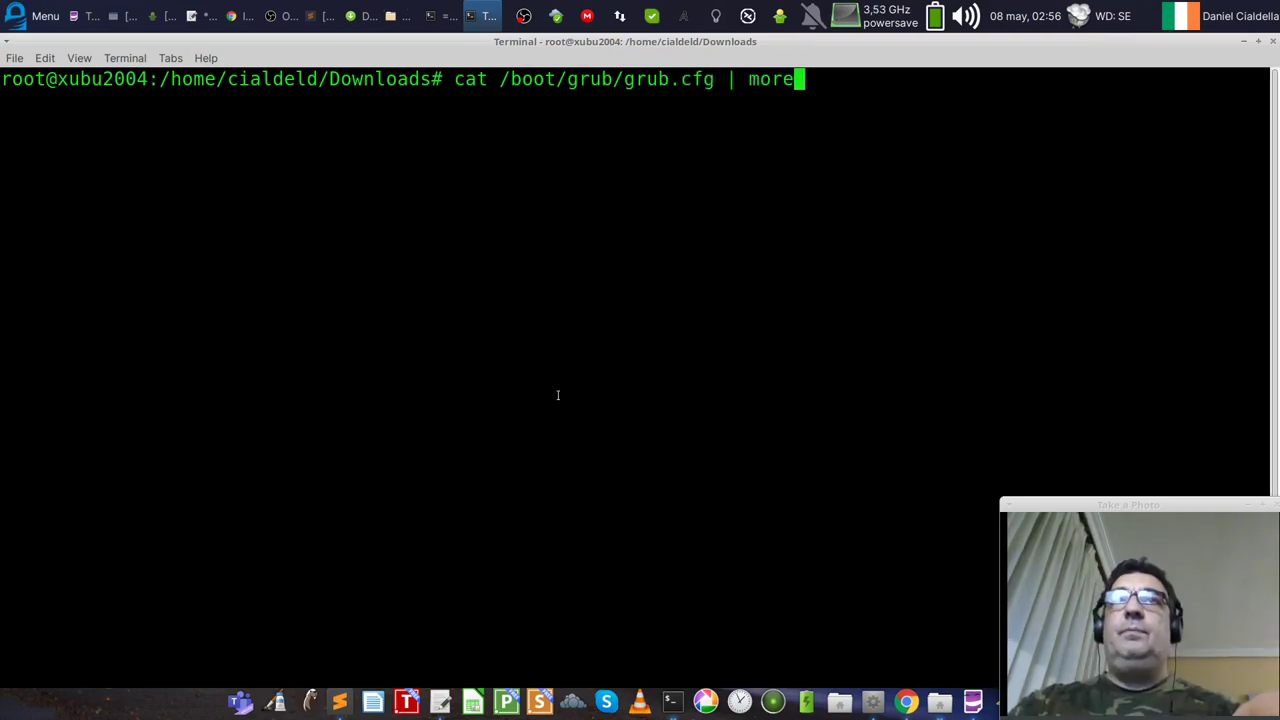
pyautogui.press('Return')
pyautogui.press('space')
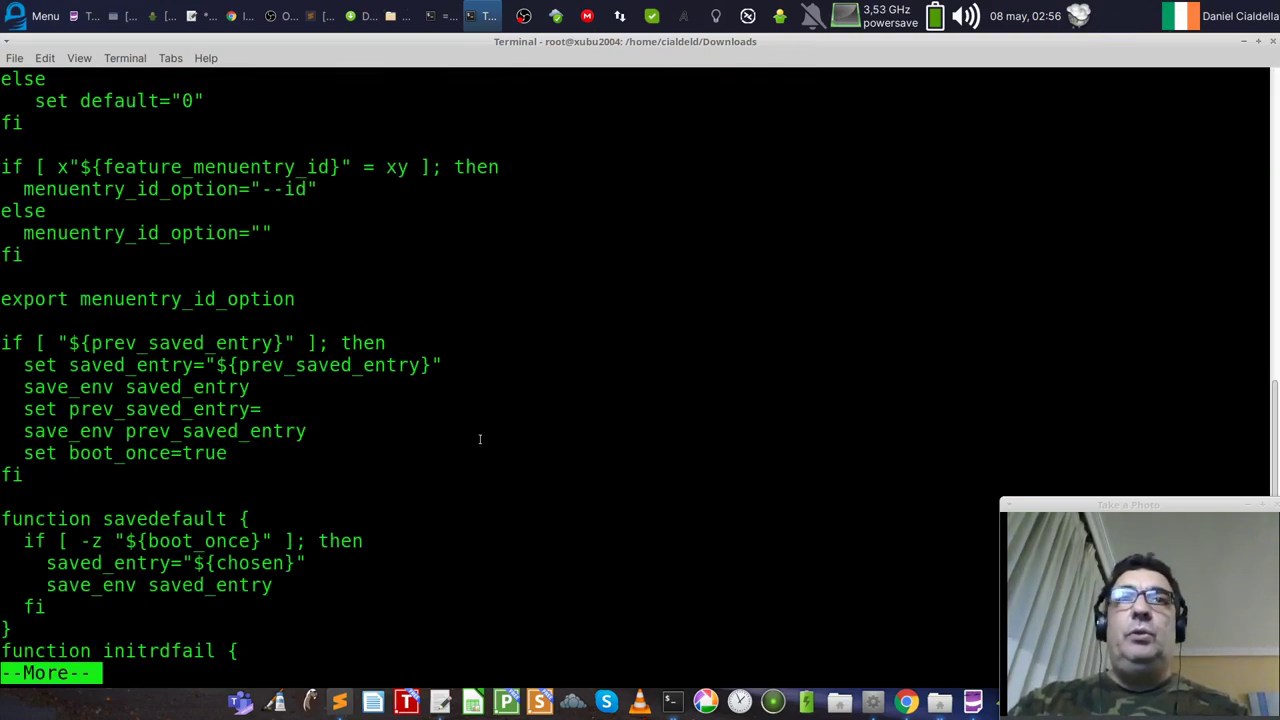
pyautogui.press('space')
pyautogui.press('space')
pyautogui.press('space')
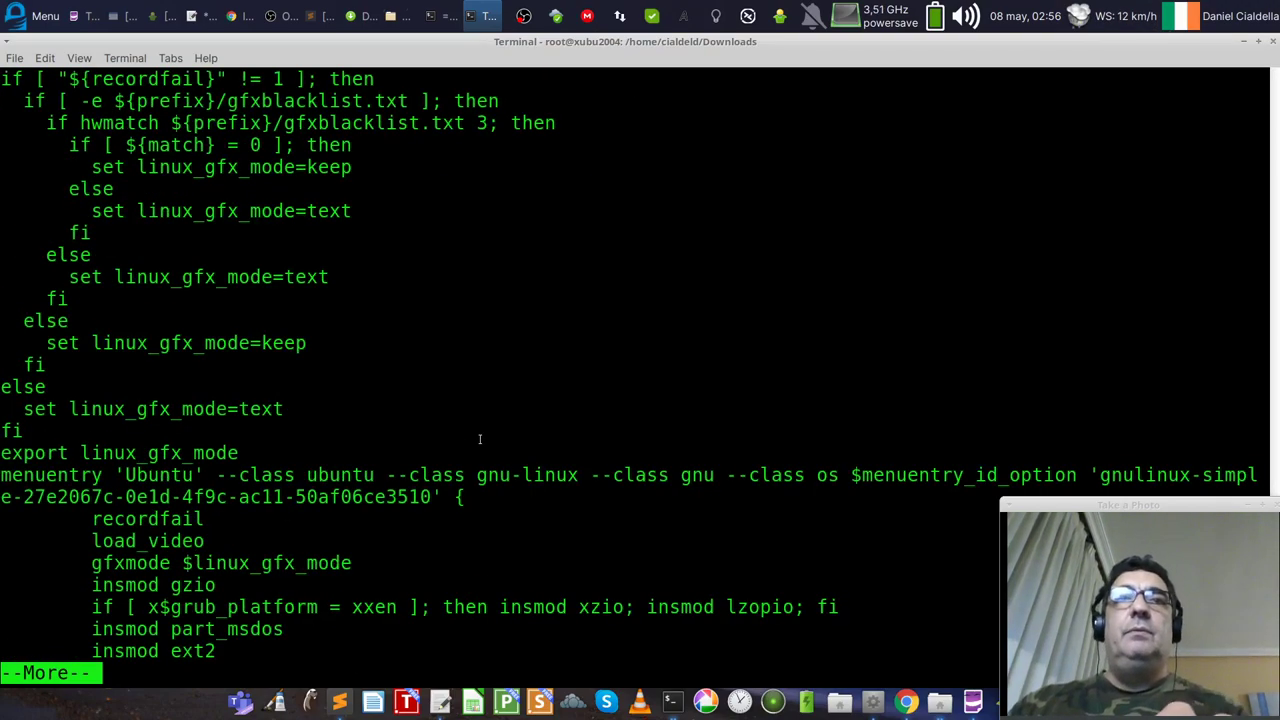
pyautogui.press('Return')
pyautogui.press('Return')
pyautogui.press('Return')
pyautogui.press('Return')
pyautogui.press('Return')
pyautogui.press('Return')
pyautogui.press('Return')
pyautogui.press('Return')
pyautogui.press('Return')
pyautogui.press('Return')
pyautogui.press('Return')
pyautogui.press('Return')
pyautogui.press('Return')
pyautogui.press('Return')
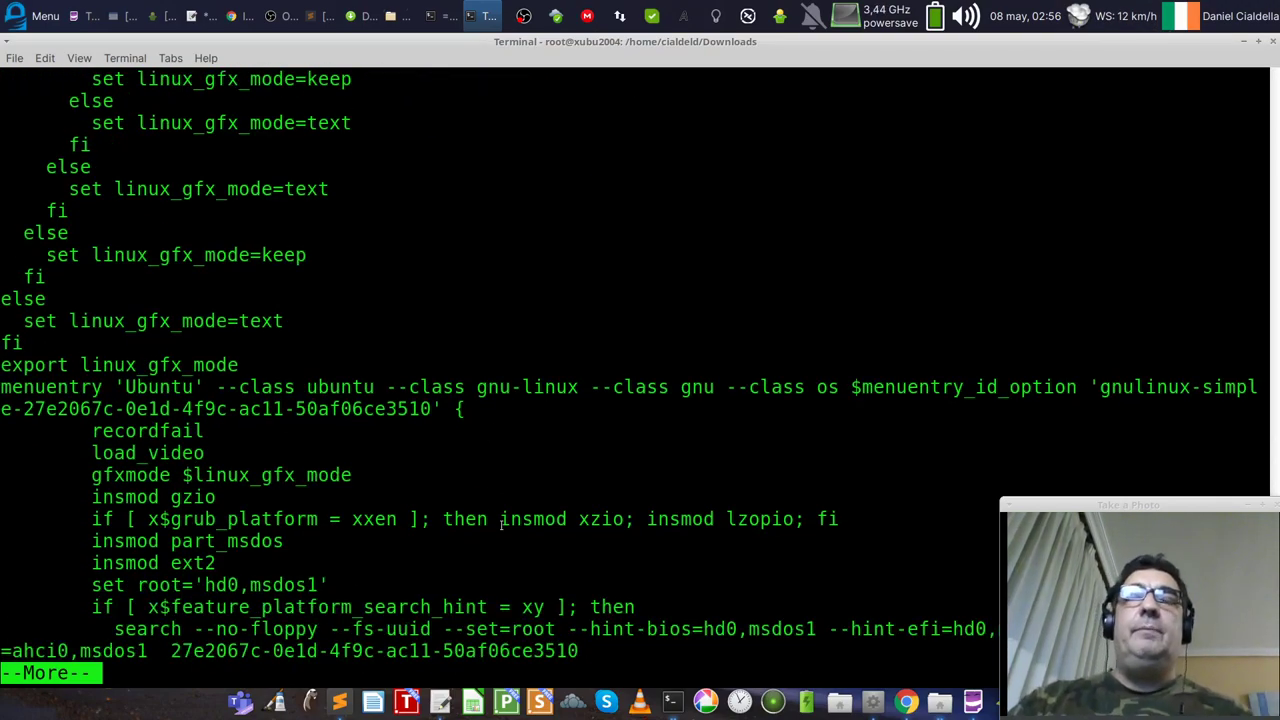
pyautogui.press('Return')
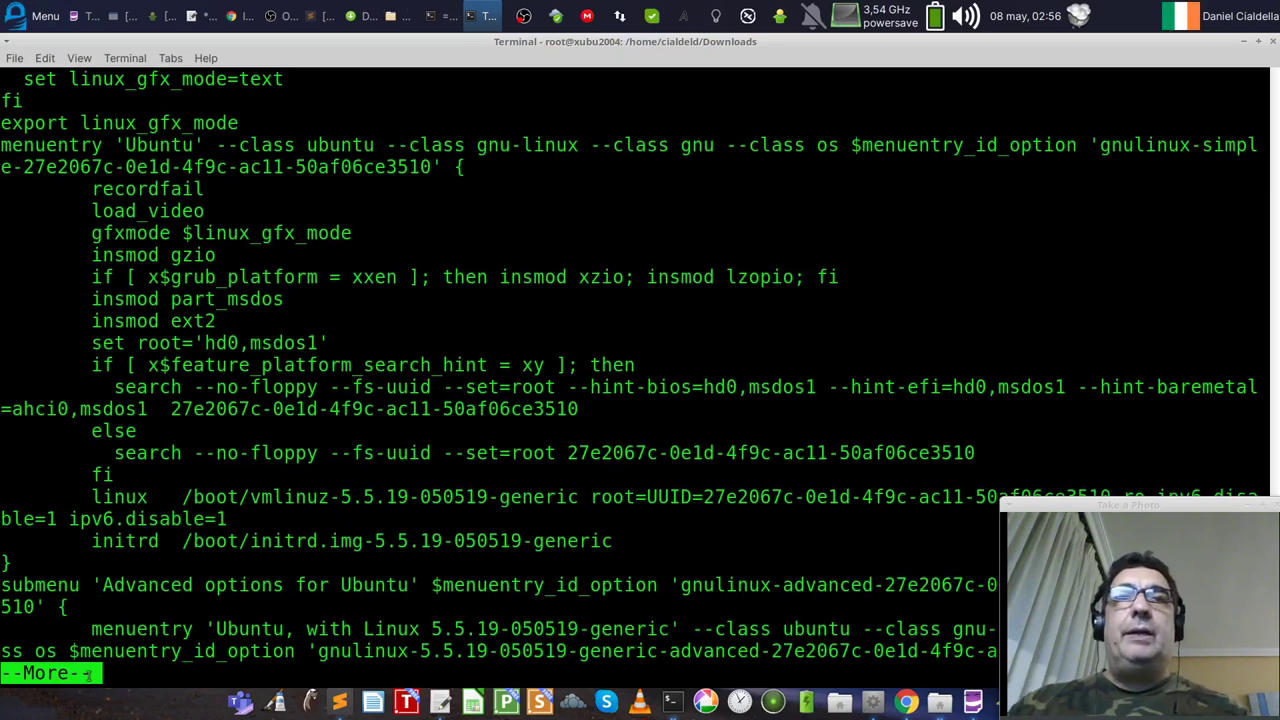
# Step: Highlight the /boot/vmlinuz-5.5.19-050519-generic path in the boot entry
pyautogui.moveTo(491, 500); pyautogui.dragTo(253, 498)
pyautogui.click(574, 497)
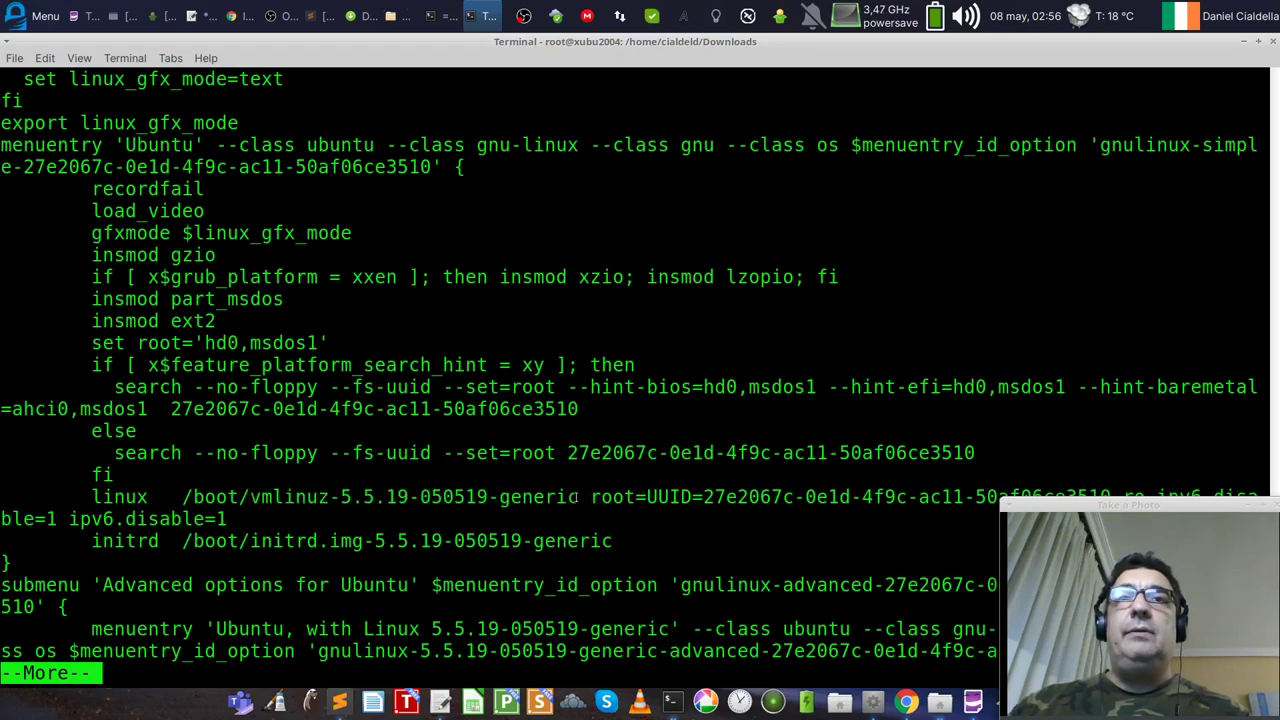
pyautogui.moveTo(576, 497); pyautogui.dragTo(180, 497)
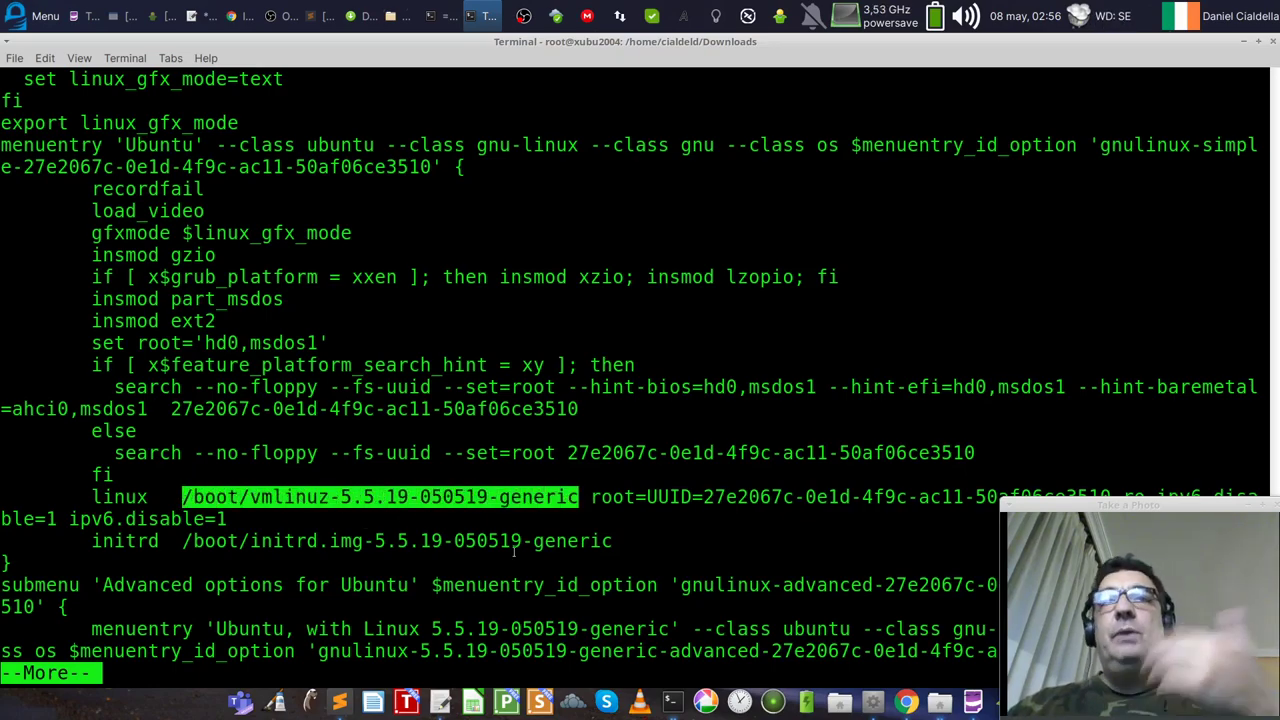
pyautogui.click(533, 556)
# Step: Quit the pager, clear, run ll /boot and highlight the config-* and vmlinuz-* files
pyautogui.write('q')
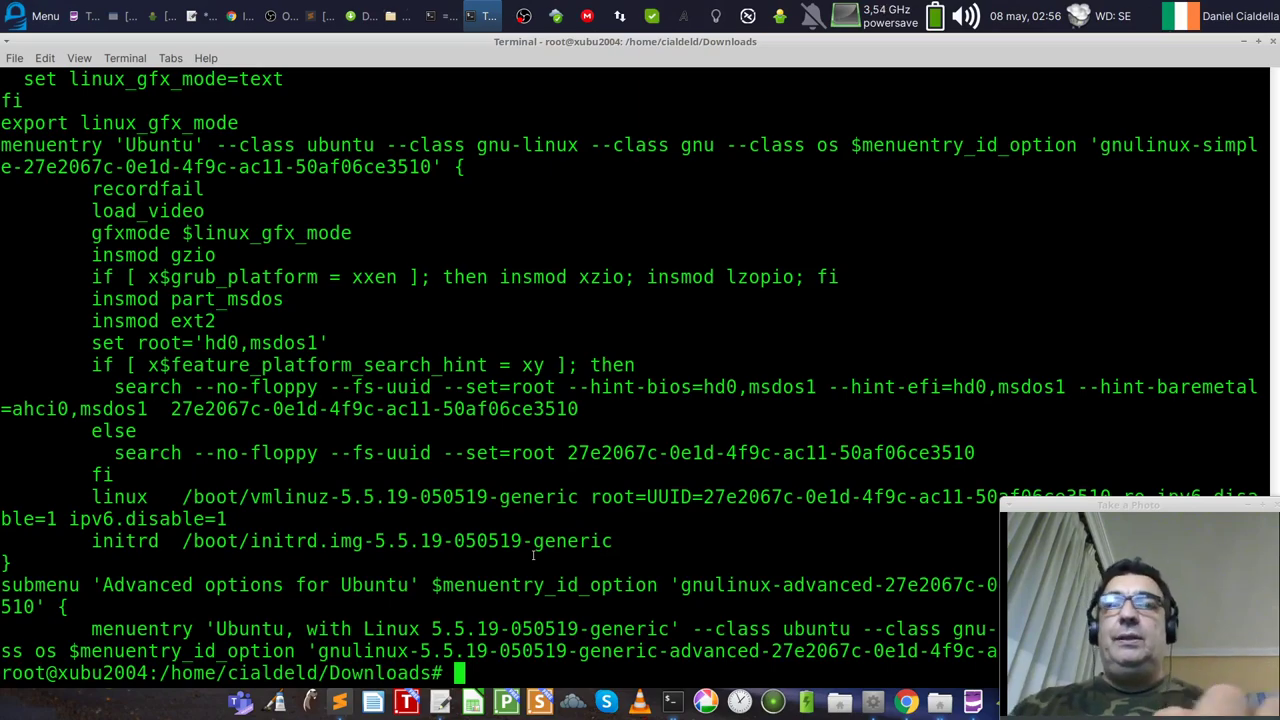
pyautogui.write('clear')
pyautogui.press('Return')
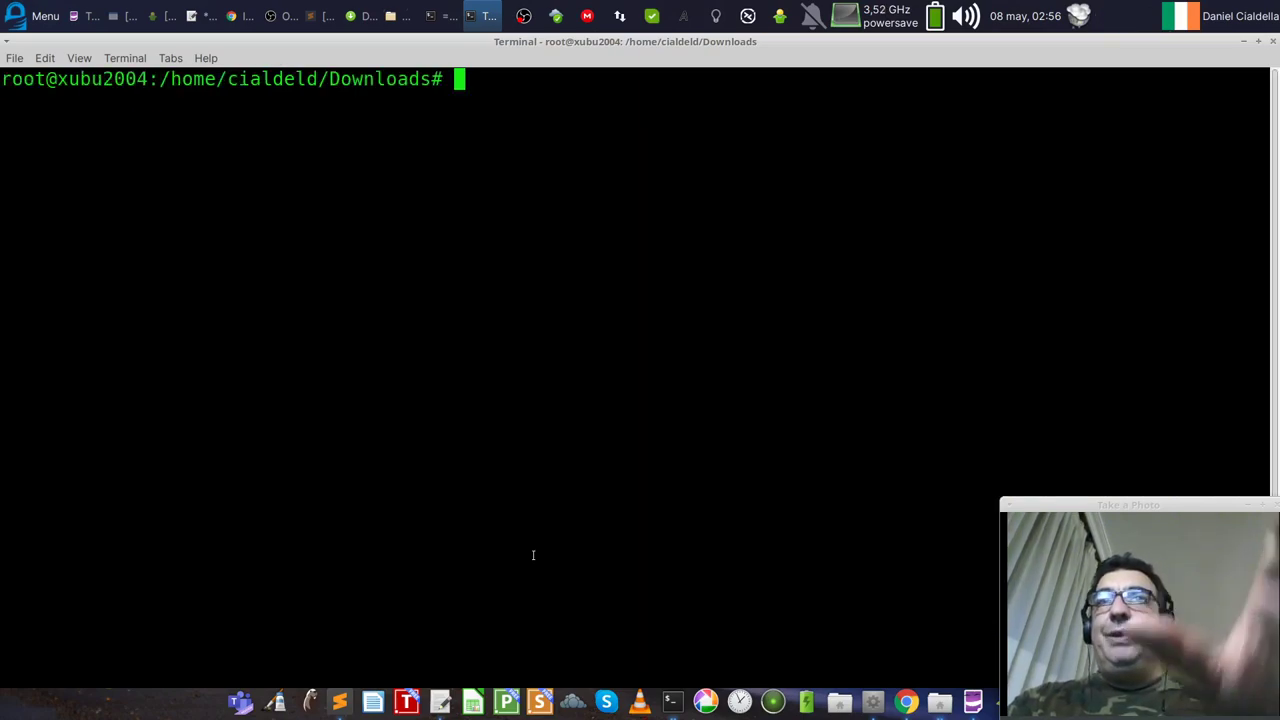
pyautogui.write('ll /boot')
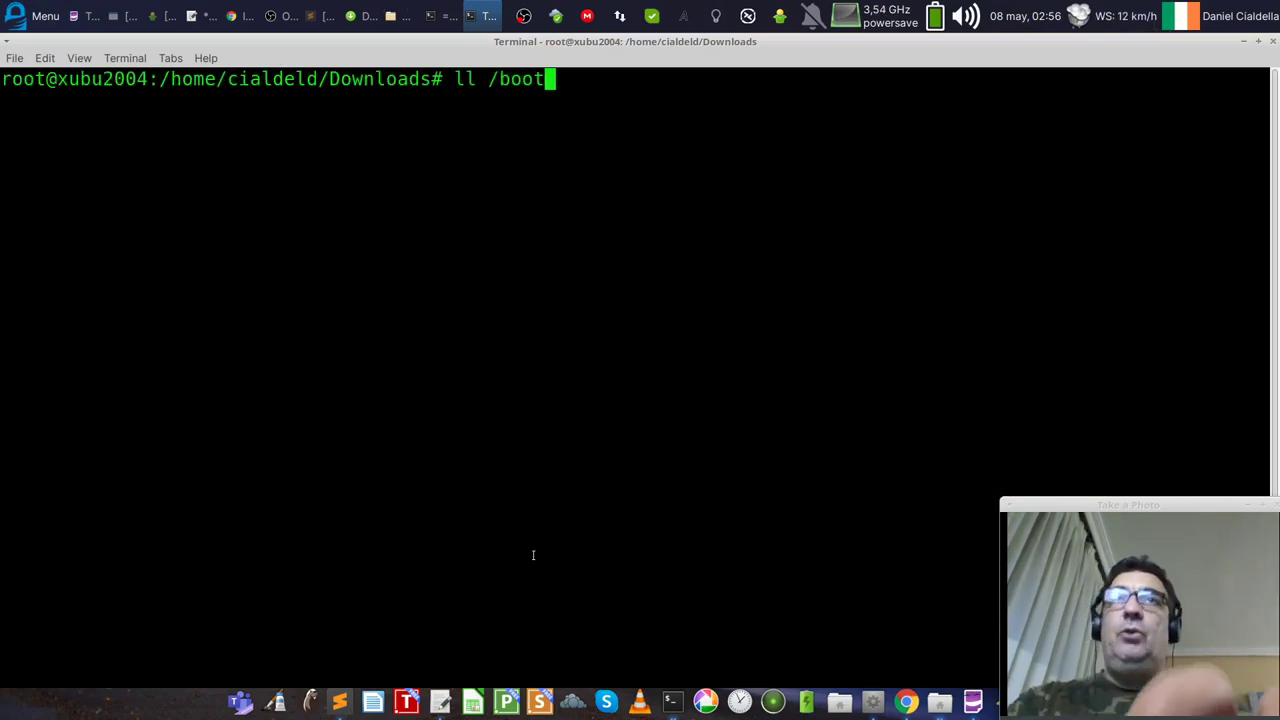
pyautogui.press('Return')
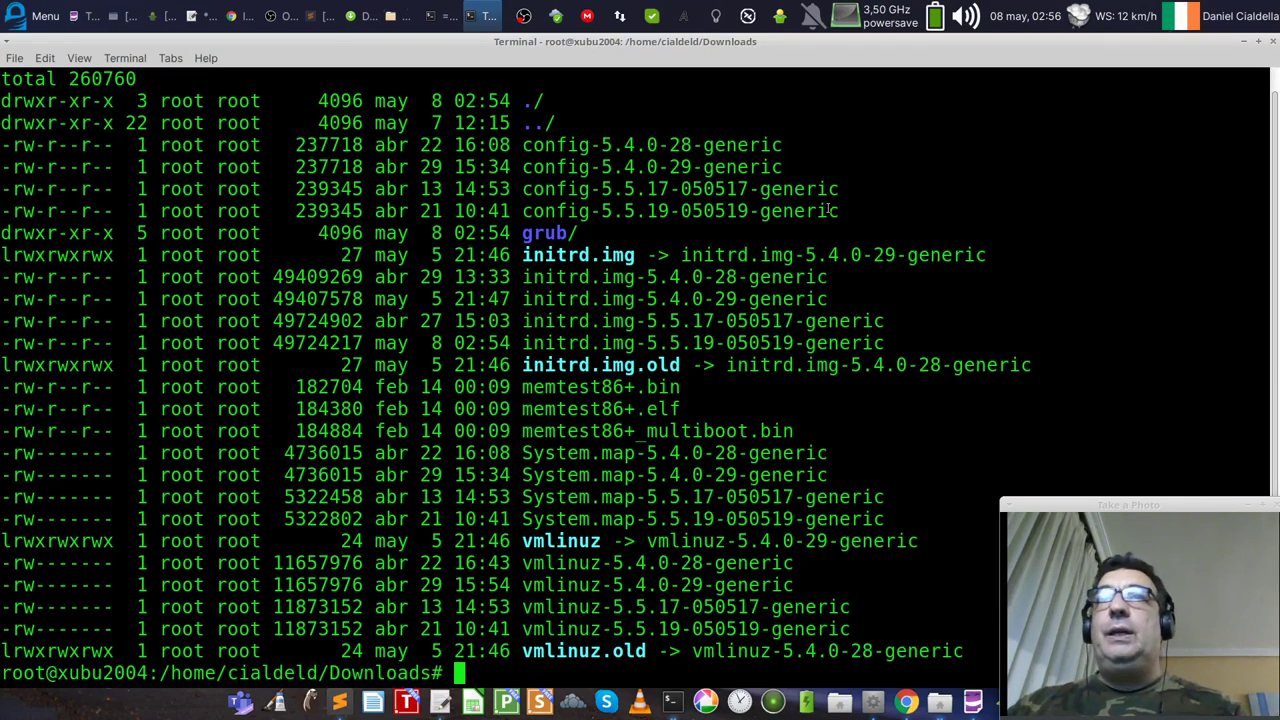
pyautogui.moveTo(880, 212); pyautogui.dragTo(5, 145)
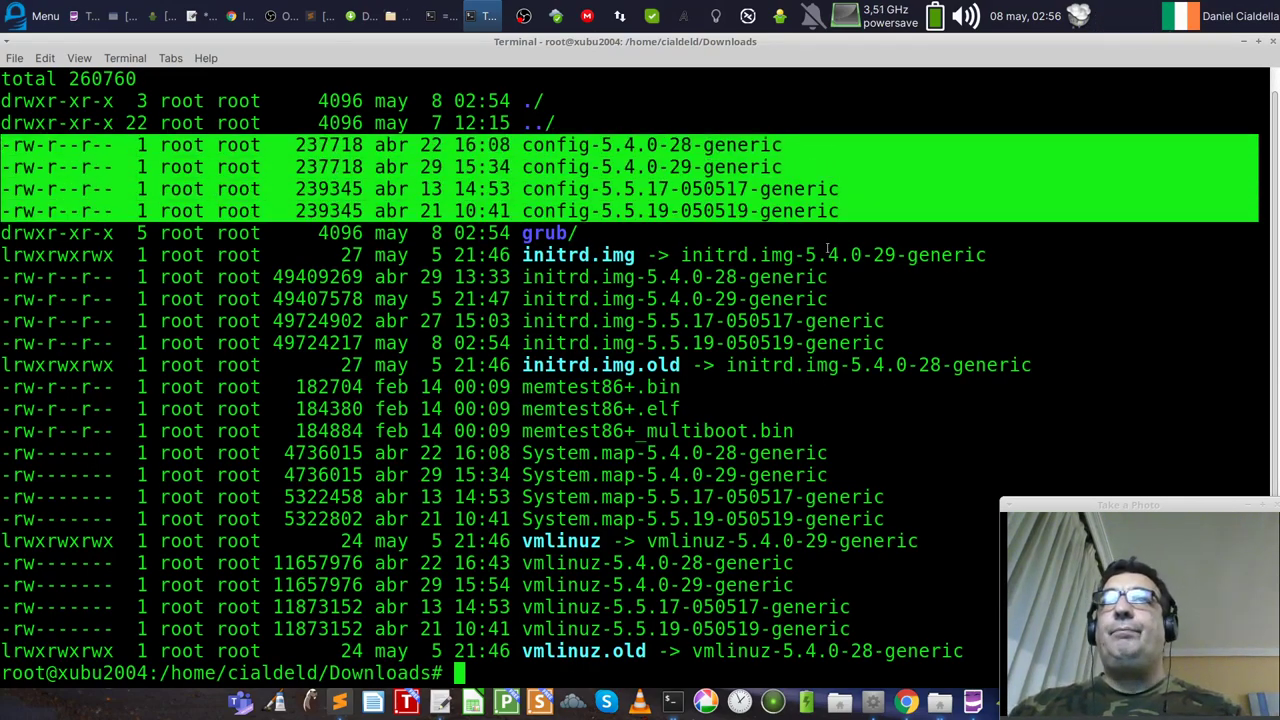
pyautogui.moveTo(920, 628); pyautogui.dragTo(4, 567)
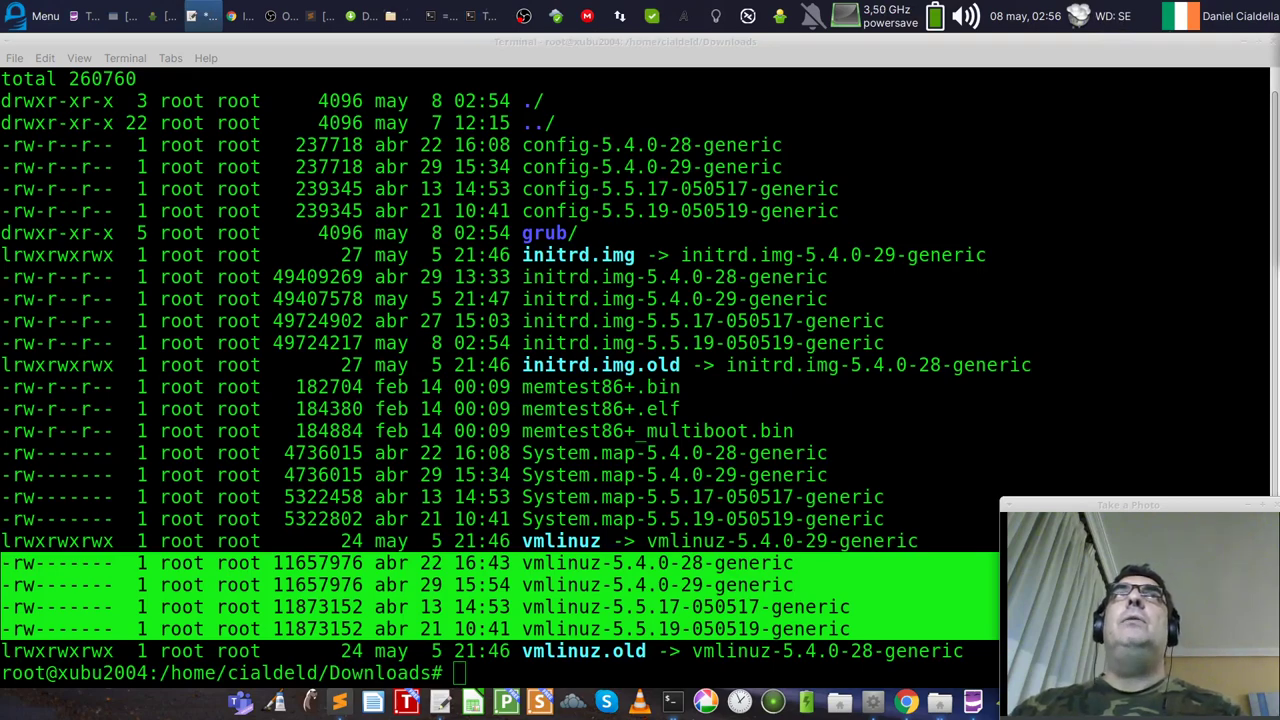
pyautogui.click(25, 18)
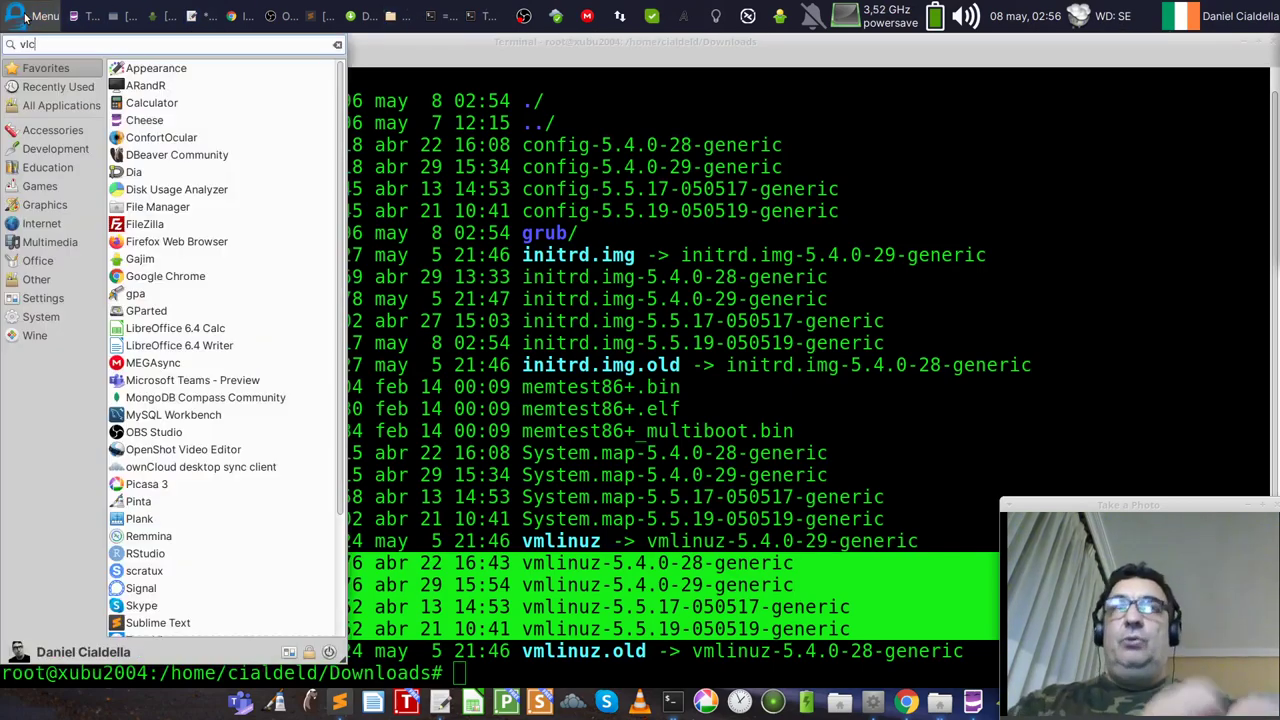
# Step: Launch VLC, enlarge its window, and check its version (3.0.9.2) in Help > About
pyautogui.write('vlc')
pyautogui.press('Return')
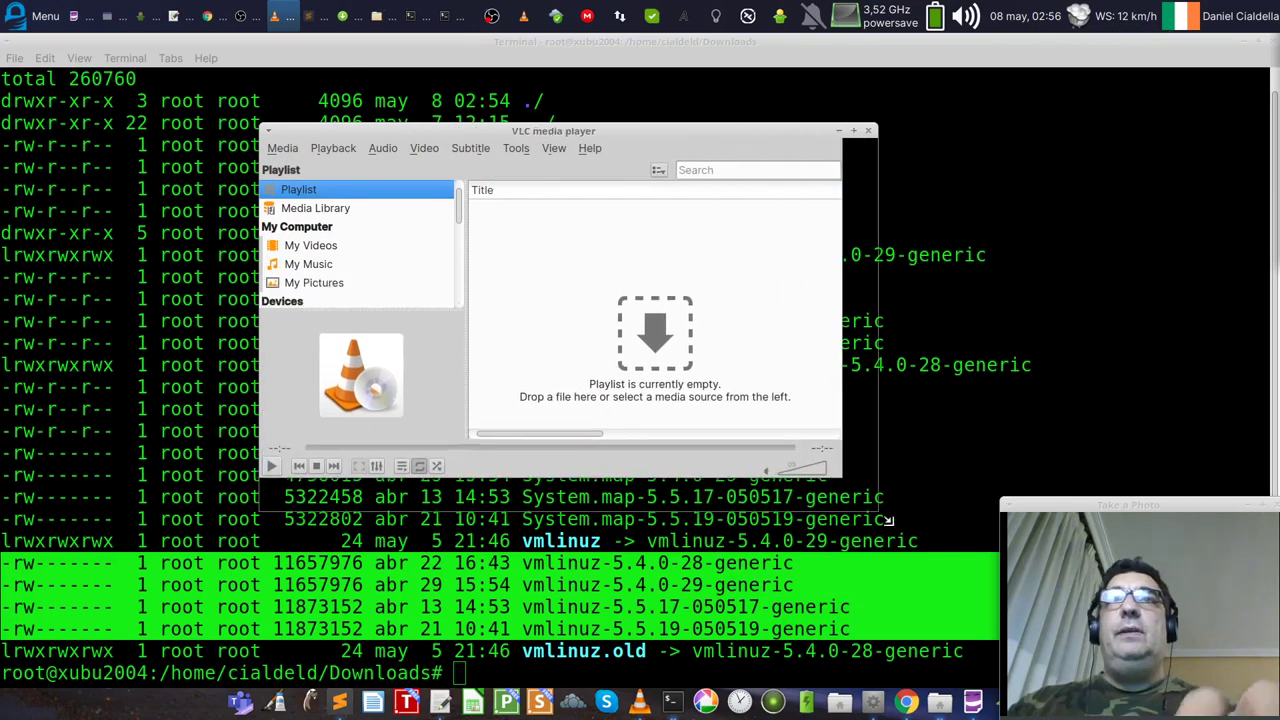
pyautogui.moveTo(888, 520); pyautogui.dragTo(922, 598)
pyautogui.click(598, 148)
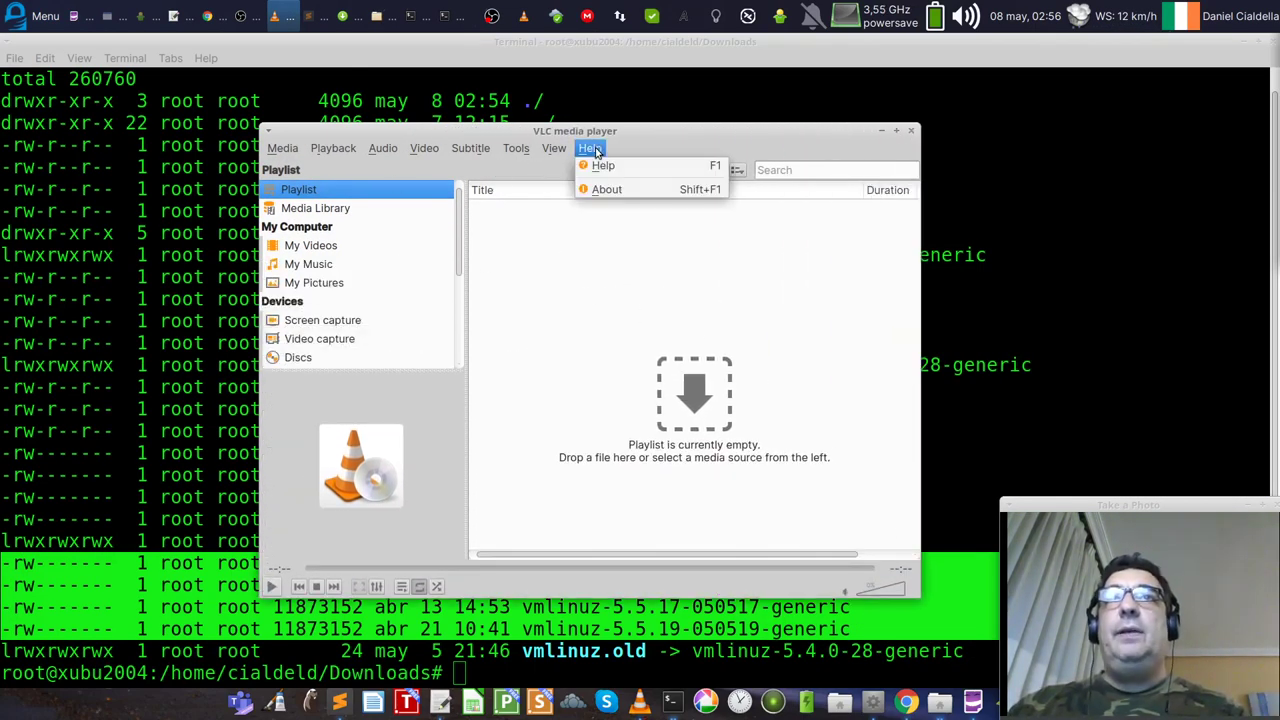
pyautogui.click(602, 189)
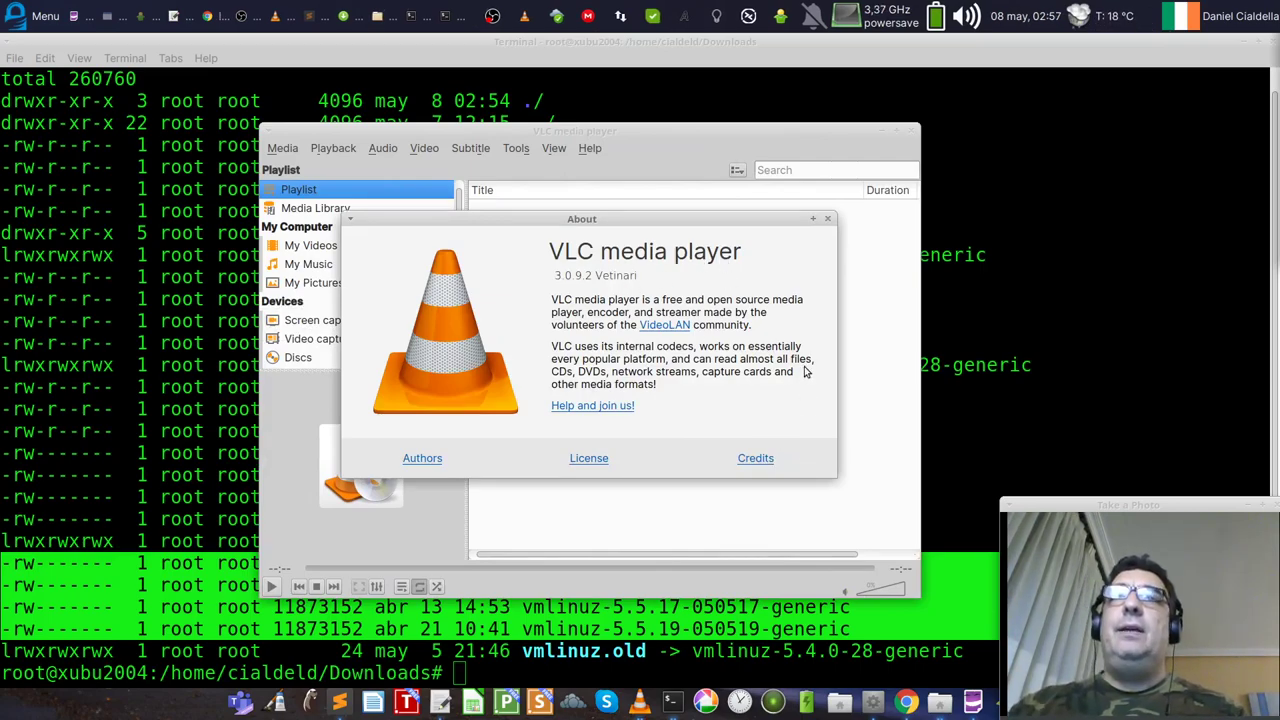
pyautogui.click(827, 219)
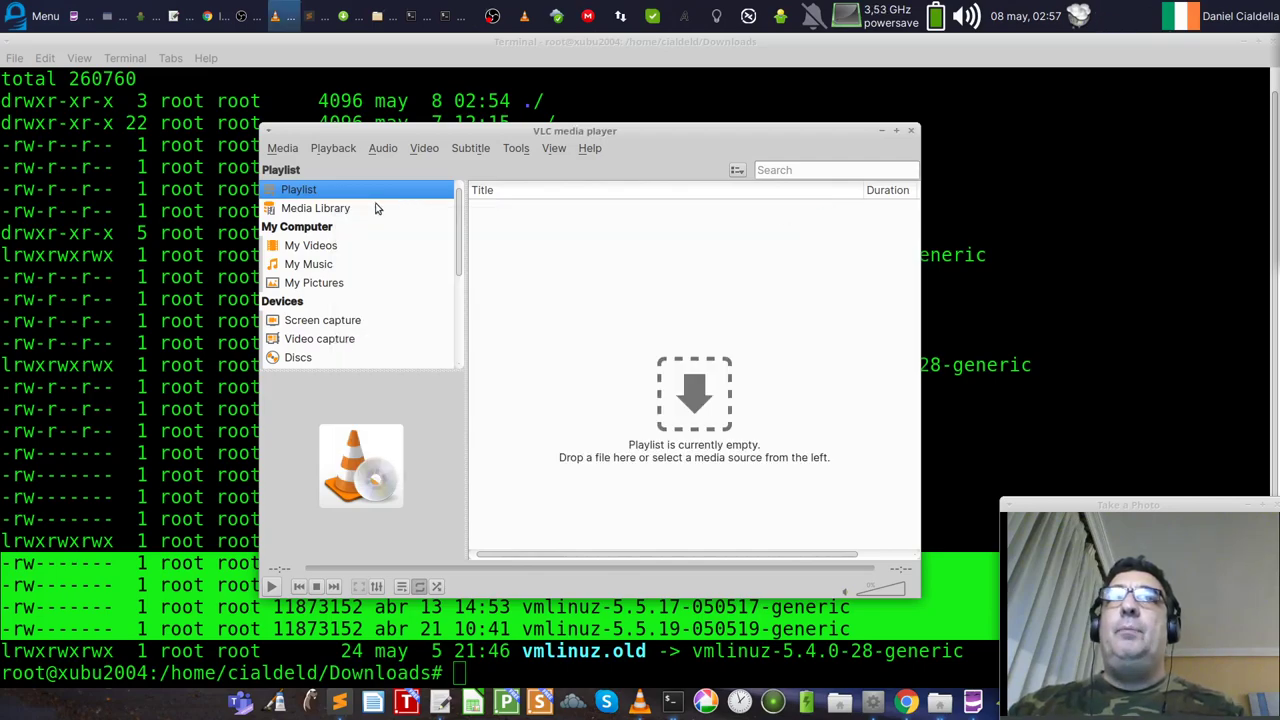
# Step: View VLC's Media Library and the empty Playlist, then close VLC
pyautogui.click(377, 208)
pyautogui.click(362, 190)
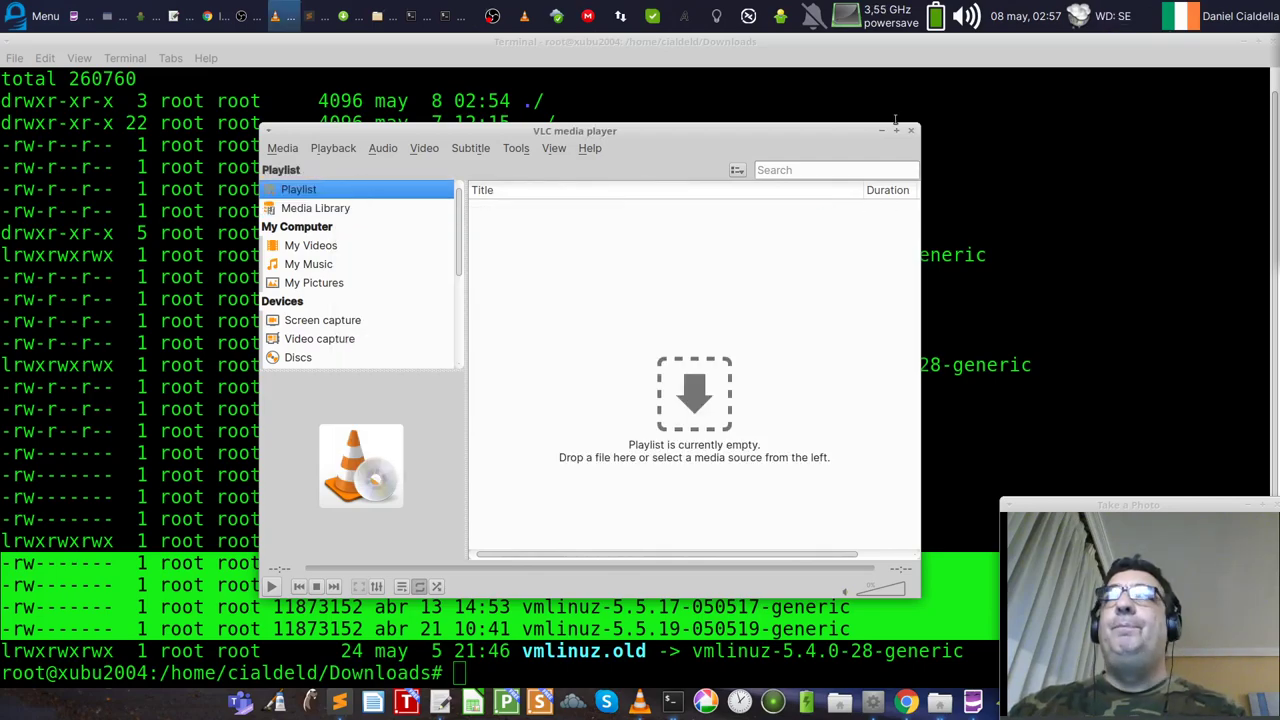
pyautogui.click(911, 133)
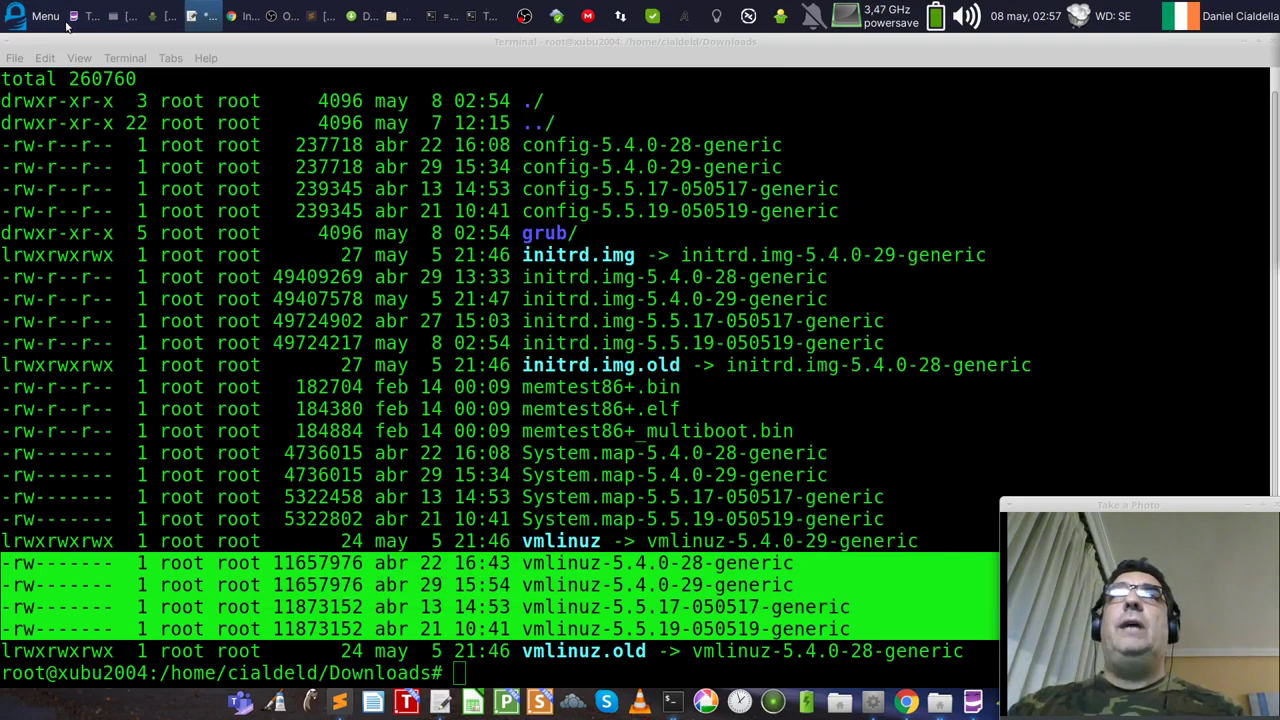
# Step: Launch the Zoom app from the applications menu
pyautogui.click(25, 10)
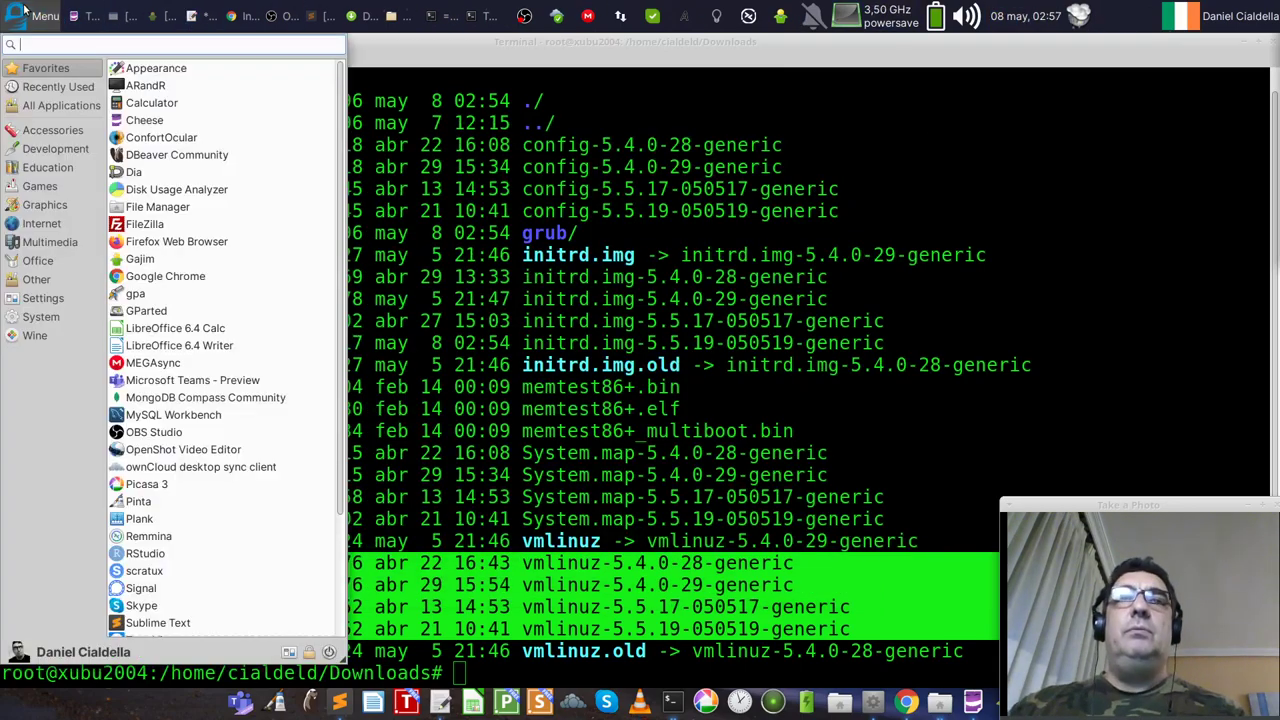
pyautogui.scroll(-5, 266, 491)
pyautogui.click(165, 630)
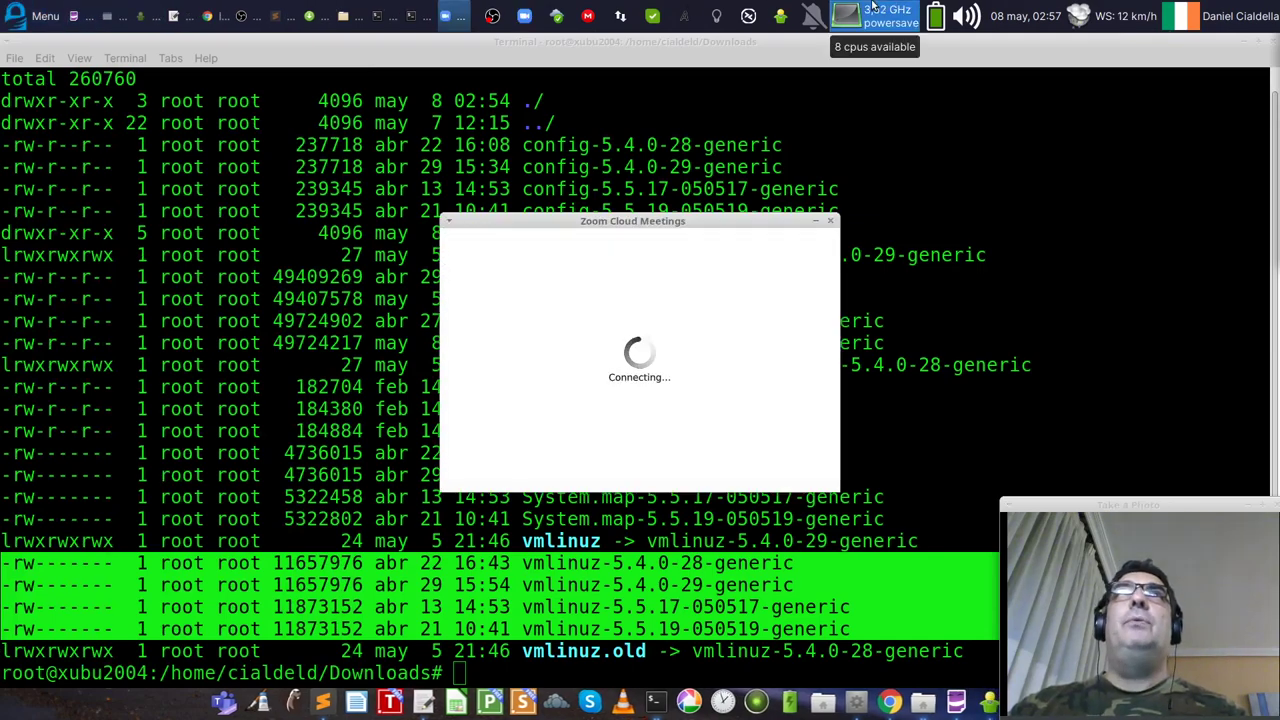
# Step: Launch Remmina and close its connection list window
pyautogui.write('emmina')
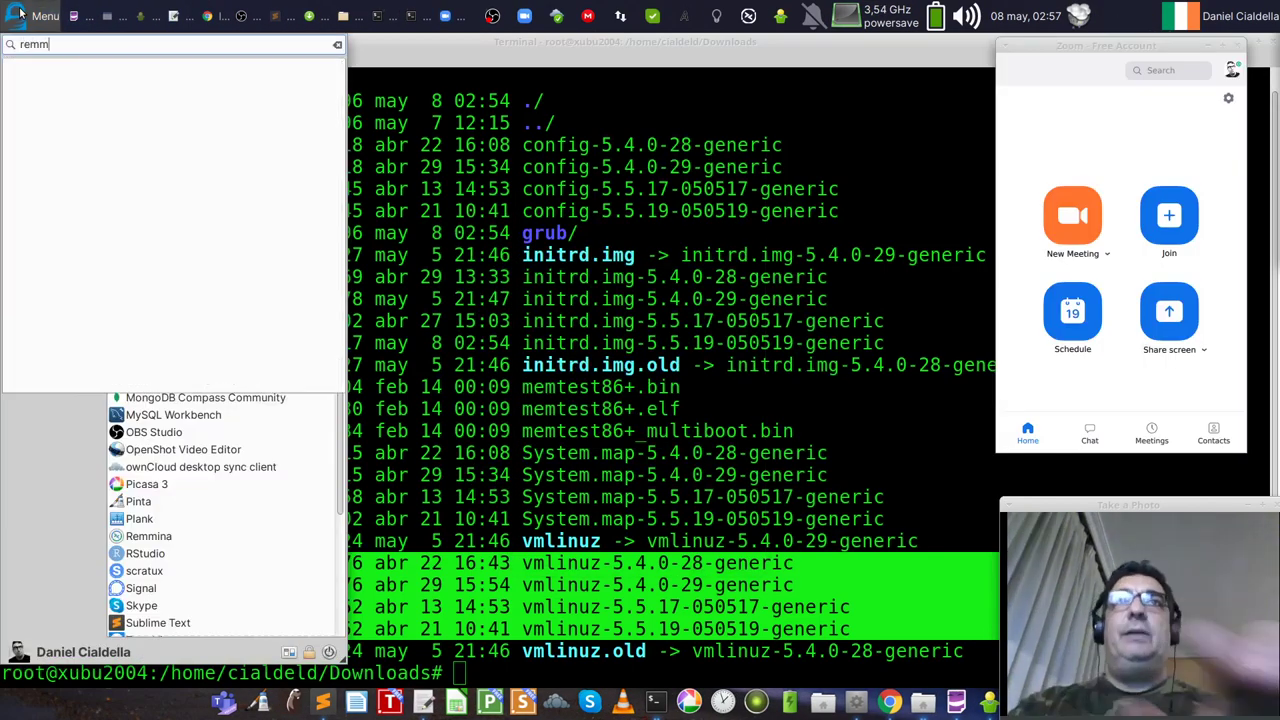
pyautogui.press('Return')
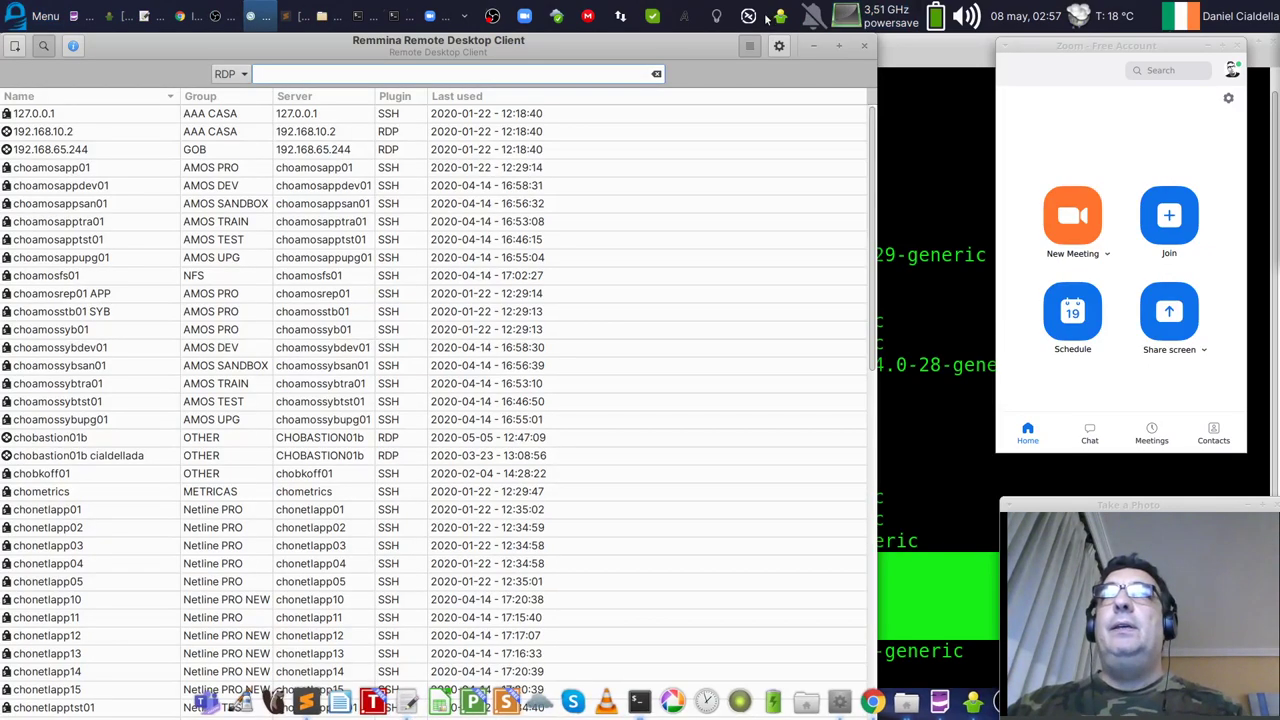
pyautogui.click(864, 45)
# Step: Create a new SSH connection to 192.168.10.100 from the Remmina tray menu and connect
pyautogui.click(748, 16)
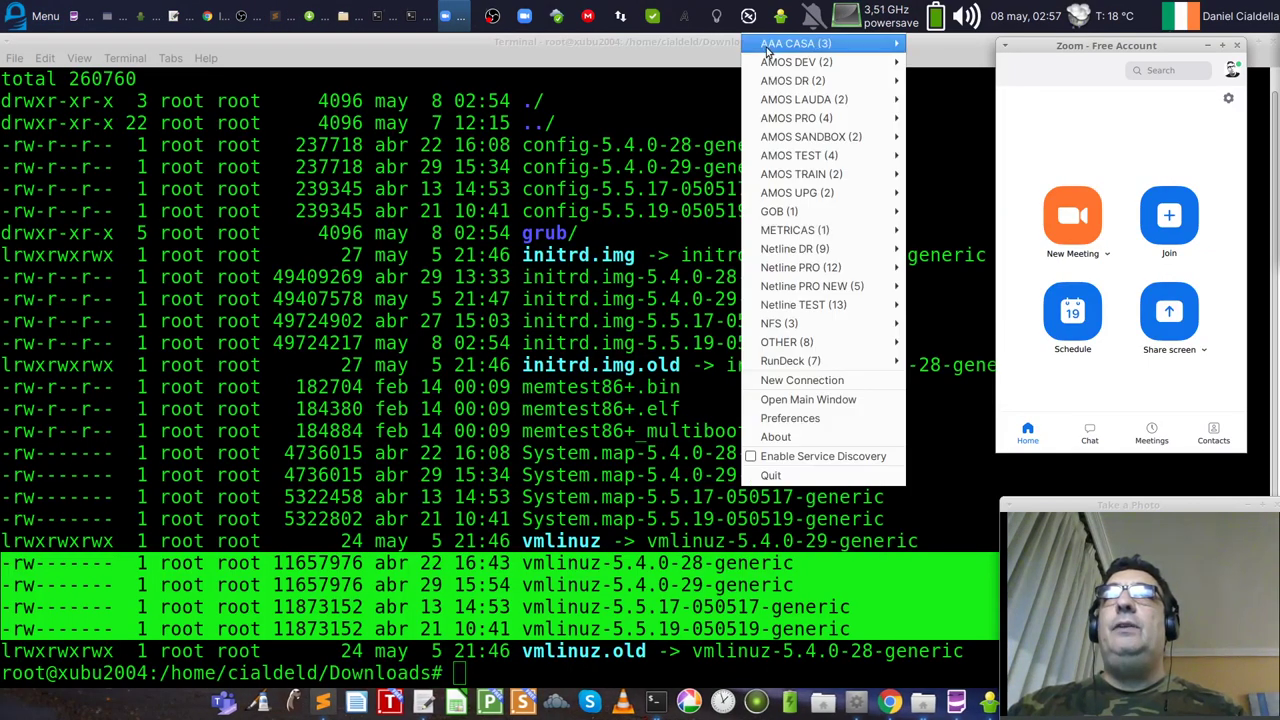
pyautogui.moveTo(811, 349)
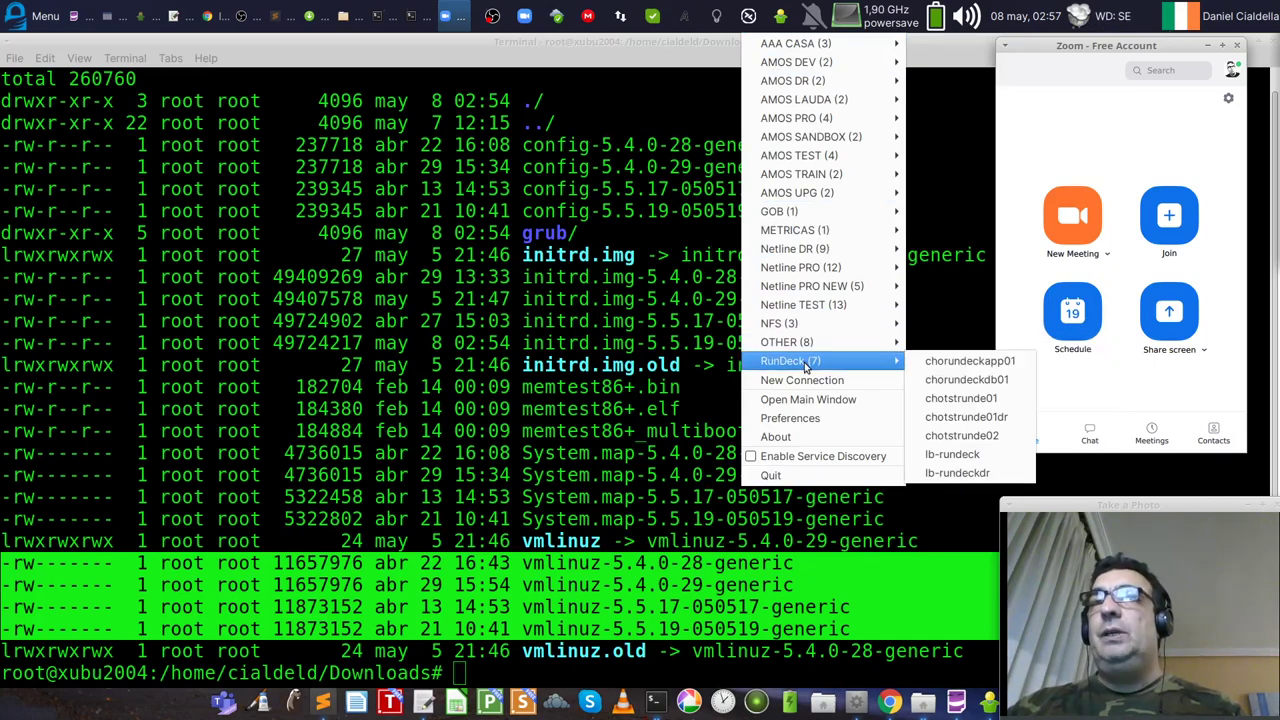
pyautogui.moveTo(800, 327)
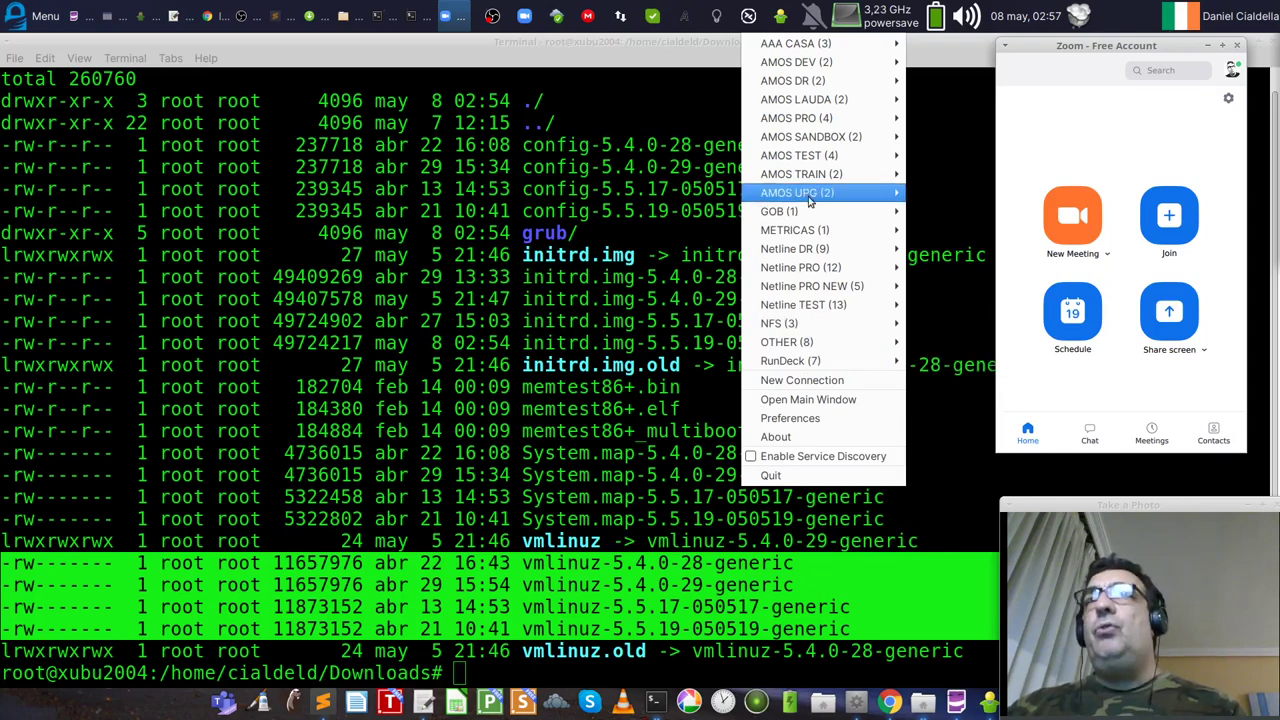
pyautogui.click(803, 390)
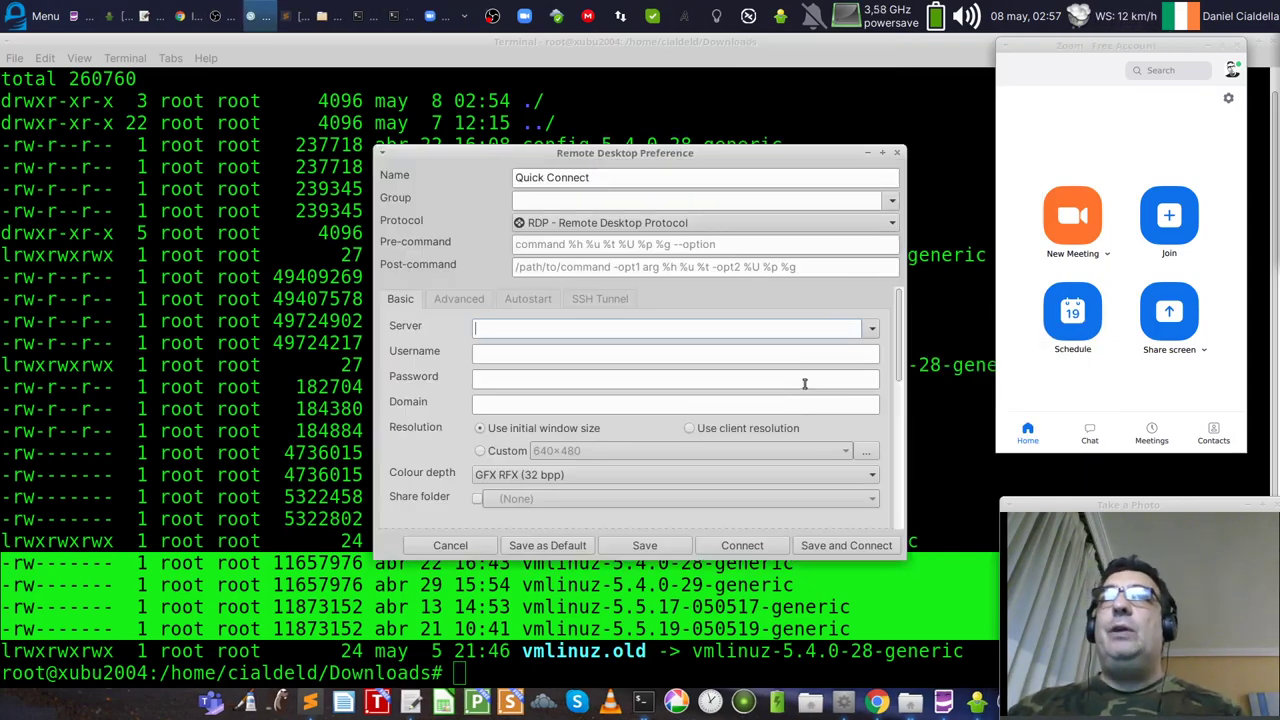
pyautogui.click(565, 232)
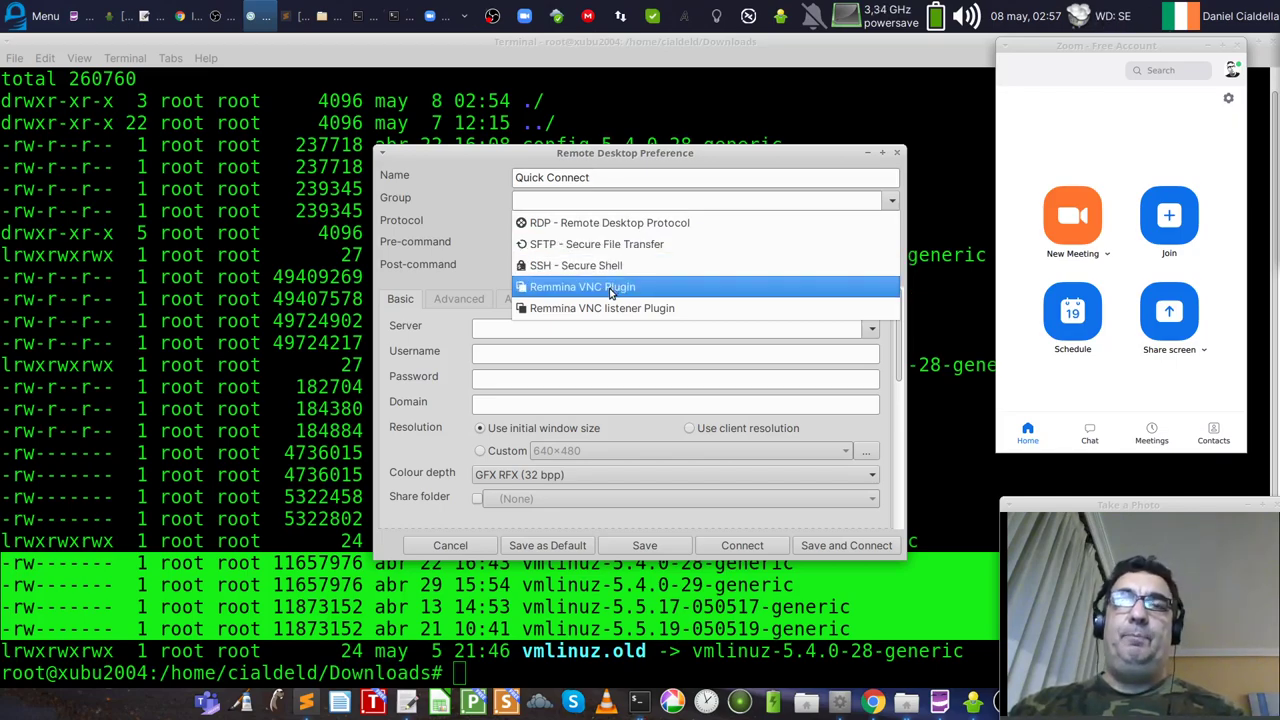
pyautogui.click(608, 266)
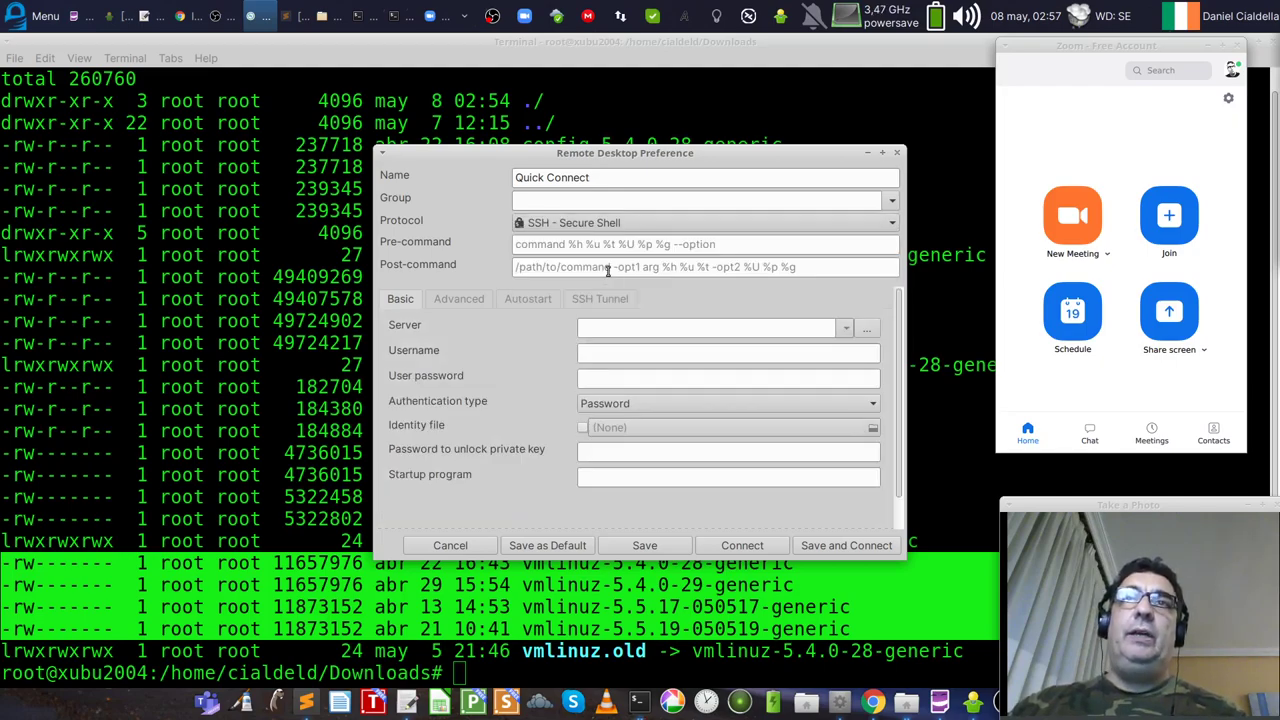
pyautogui.click(629, 325)
pyautogui.write('1')
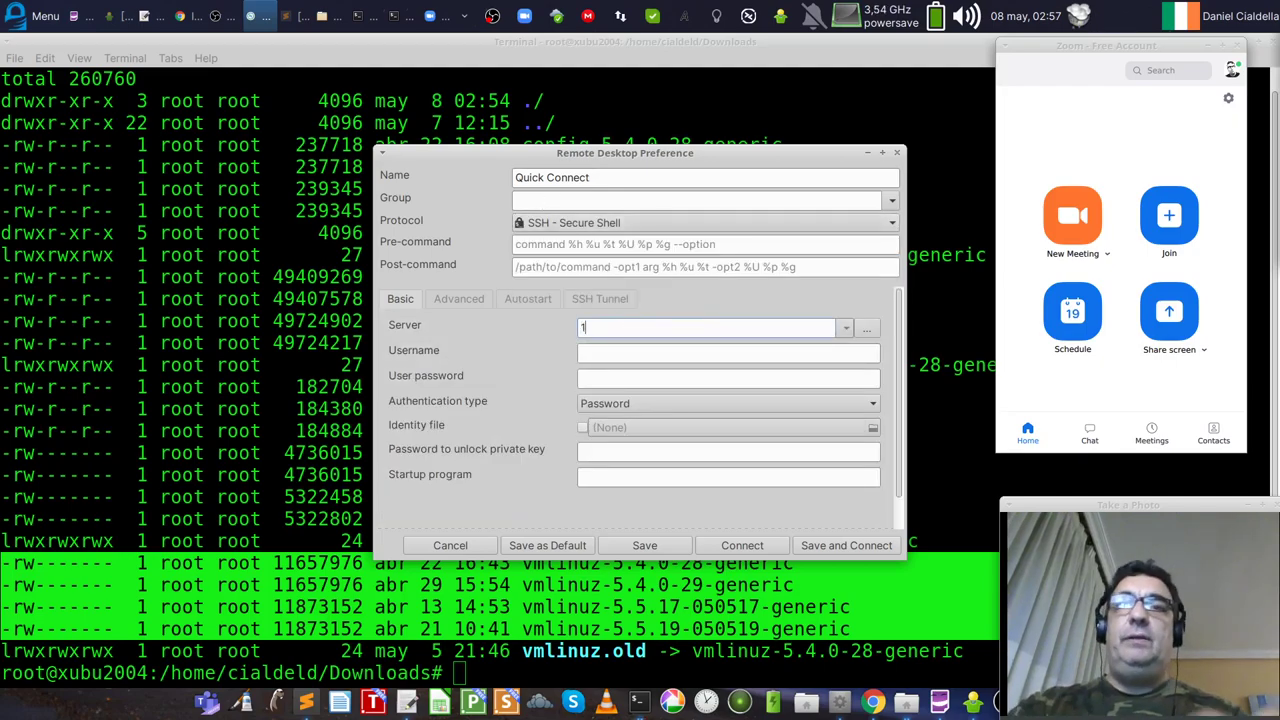
pyautogui.write('92.168.10.100')
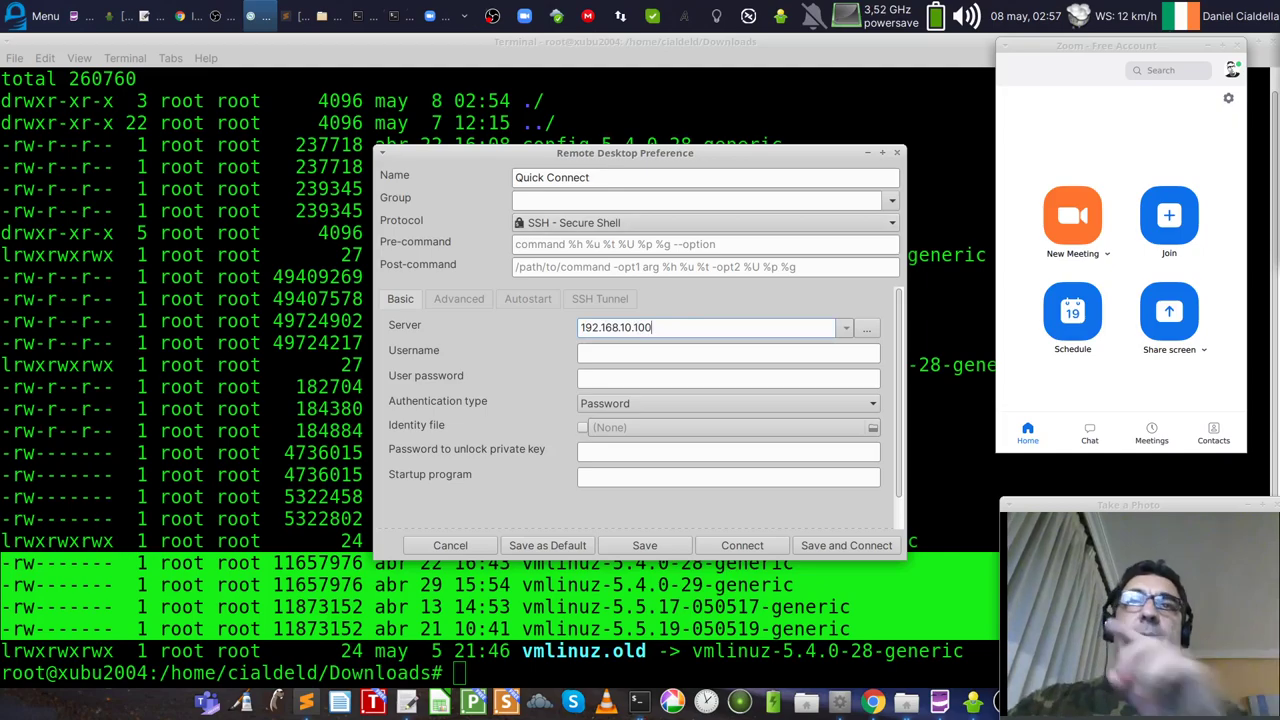
pyautogui.click(740, 546)
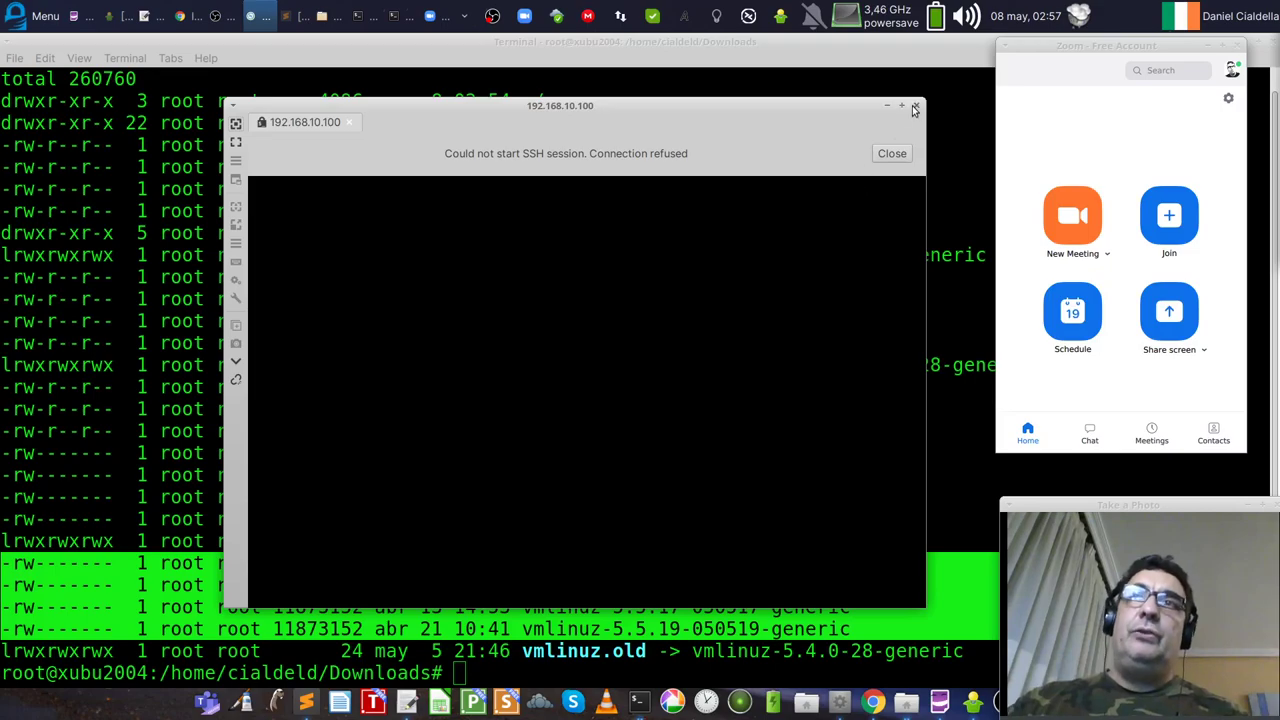
# Step: Close the refused SSH session and view Remmina's About window (version 1.4.2), then close it
pyautogui.click(891, 153)
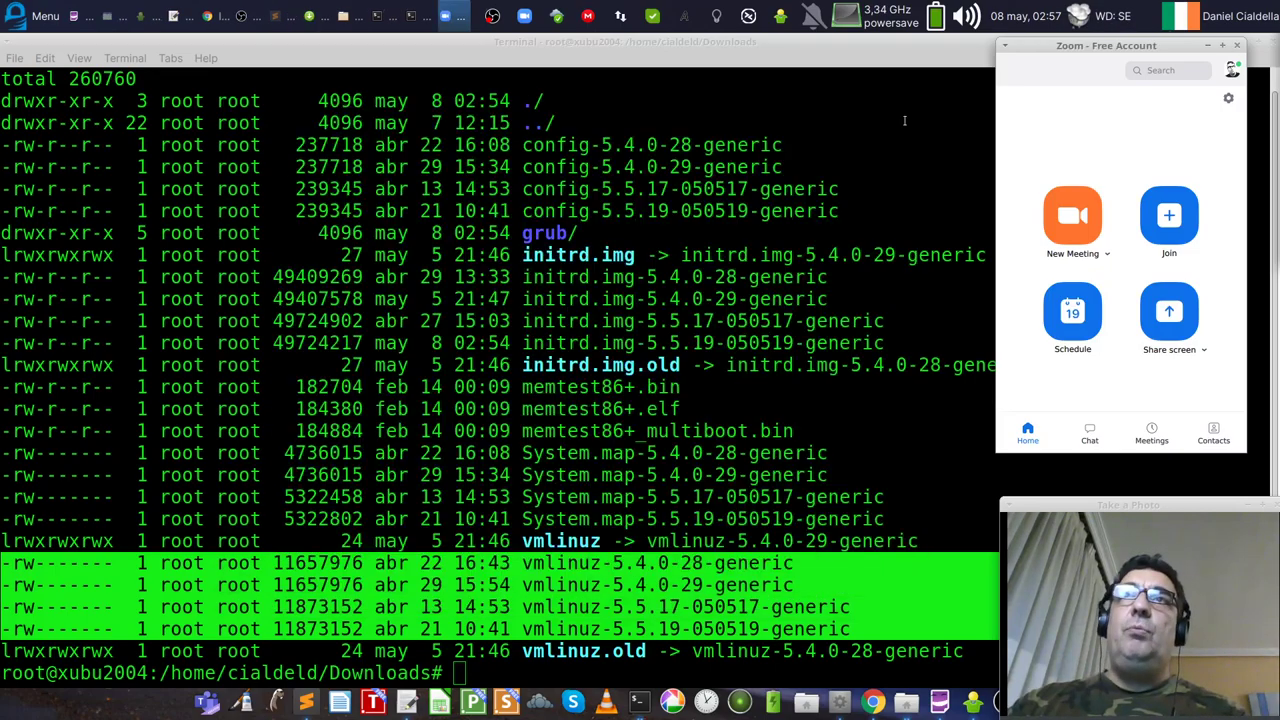
pyautogui.click(747, 17)
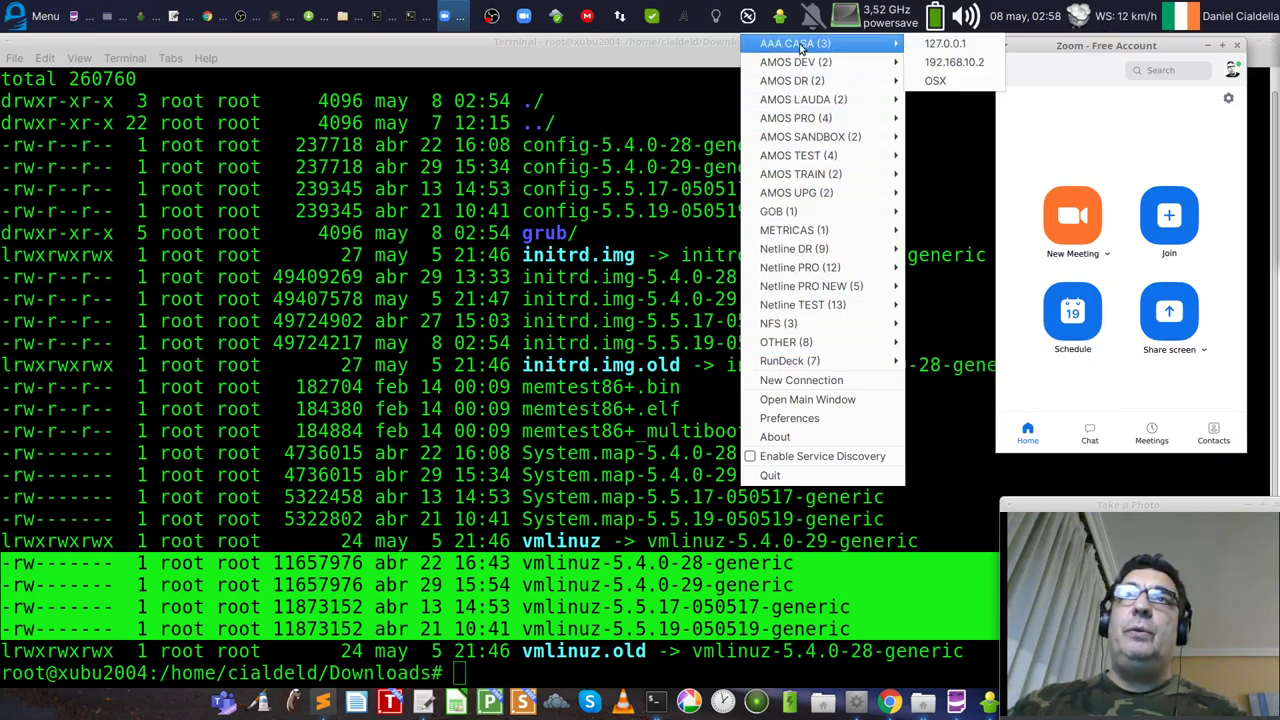
pyautogui.click(812, 438)
pyautogui.moveTo(687, 216); pyautogui.dragTo(630, 245)
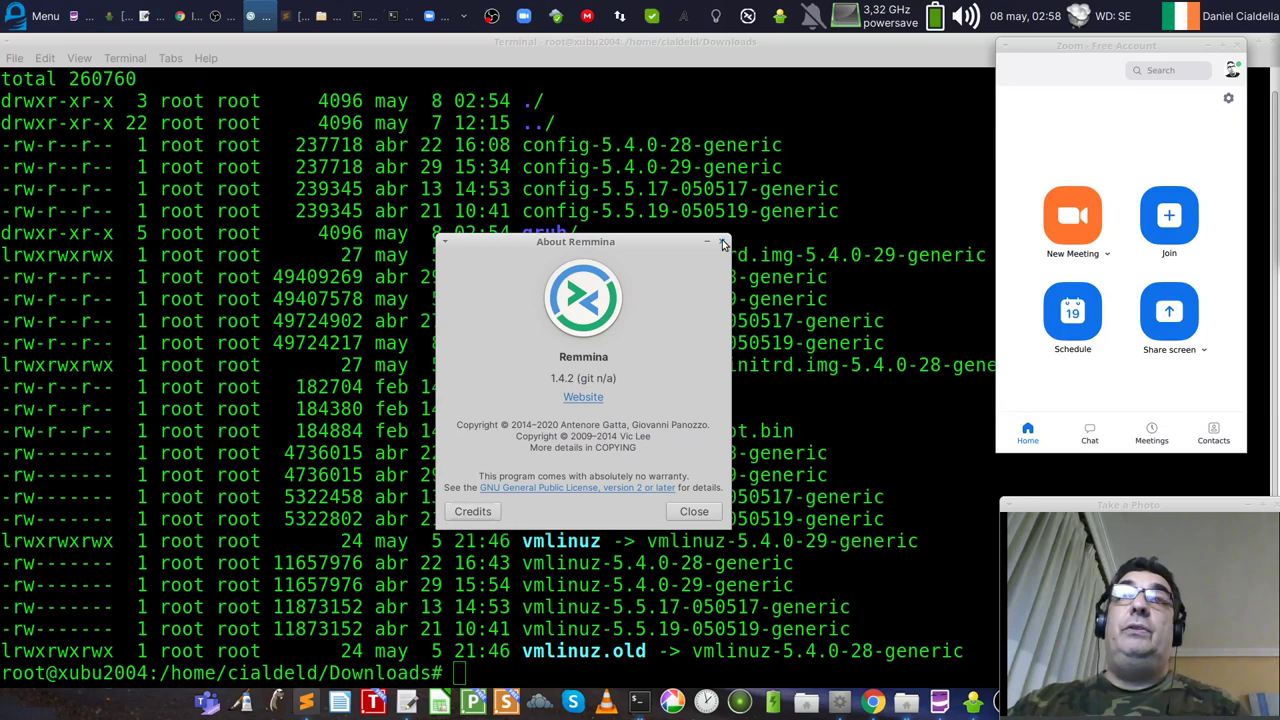
pyautogui.click(724, 245)
# Step: Close Zoom, minimize the terminal, and return the browser to the mainline kernel index
pyautogui.click(1240, 45)
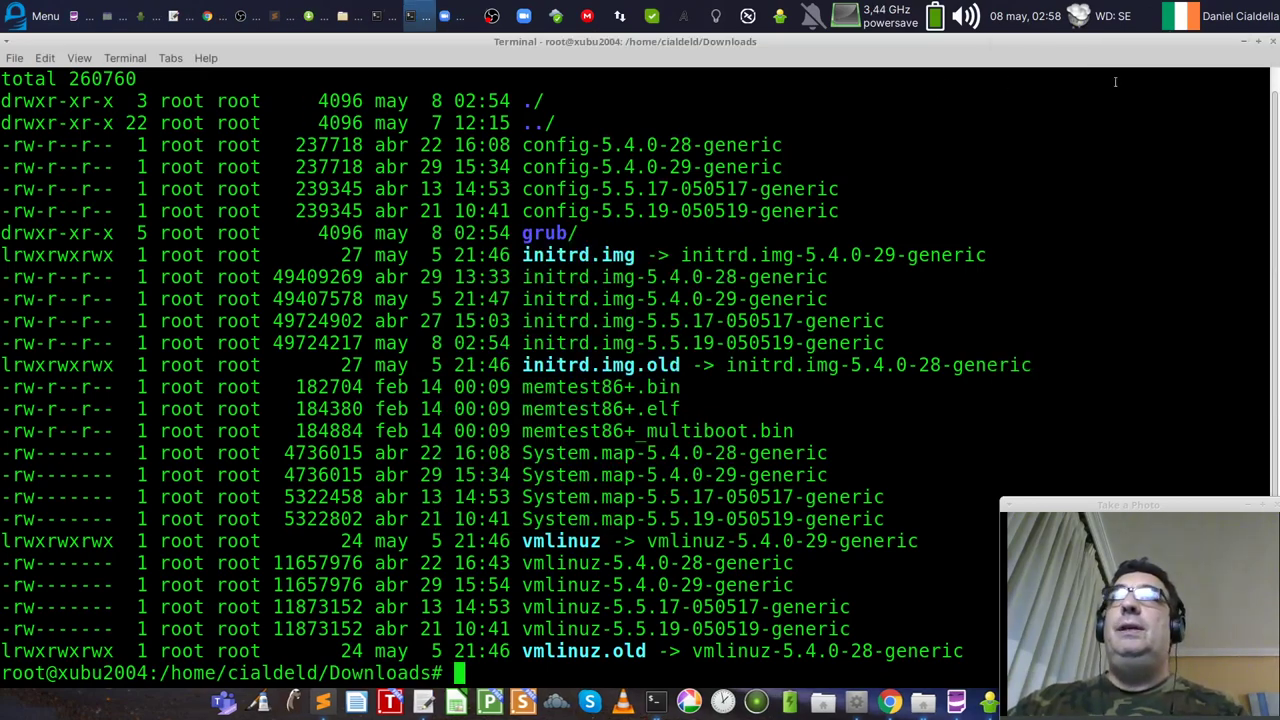
pyautogui.click(1245, 42)
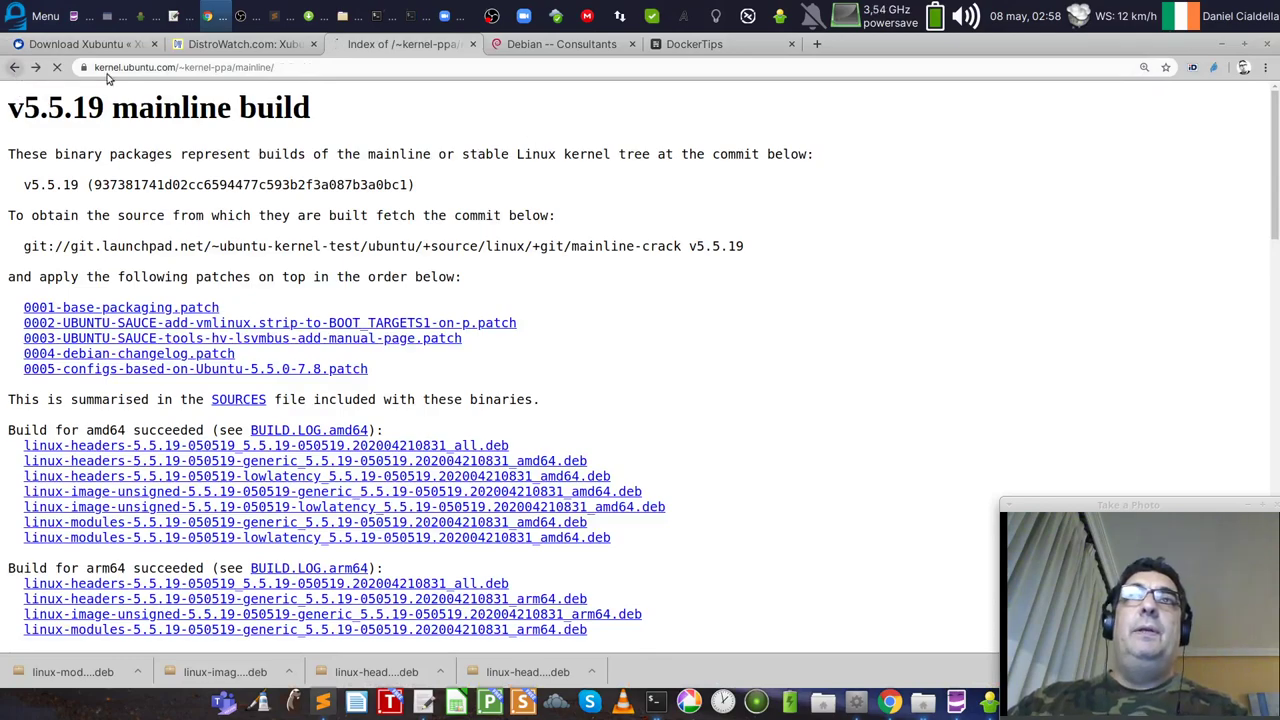
pyautogui.click(14, 67)
pyautogui.click(1225, 44)
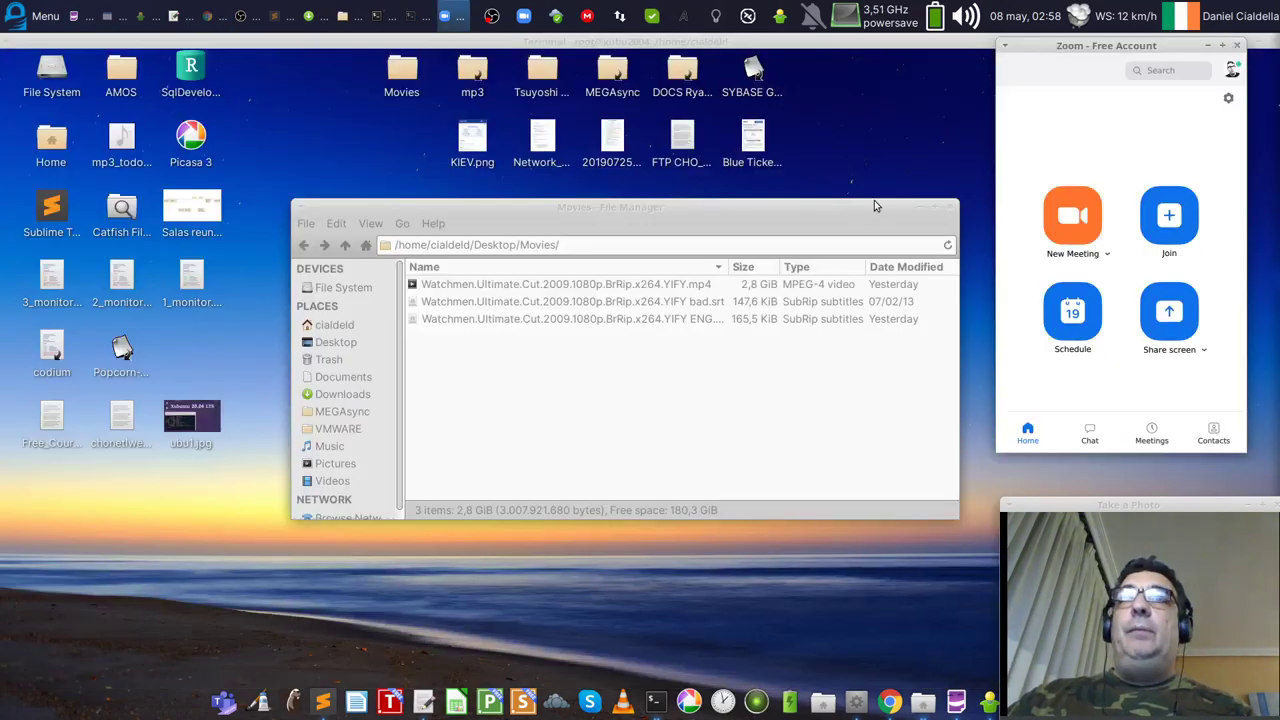
pyautogui.moveTo(1100, 68); pyautogui.dragTo(1089, 74)
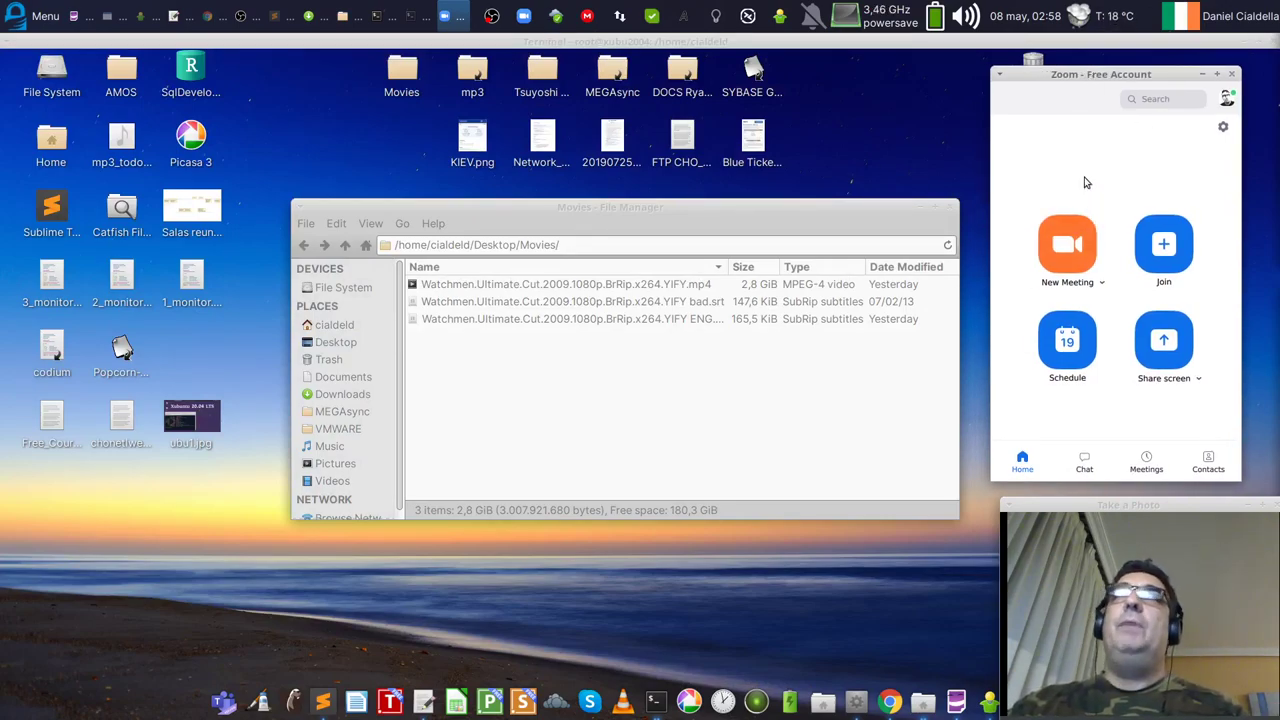
pyautogui.click(1080, 16)
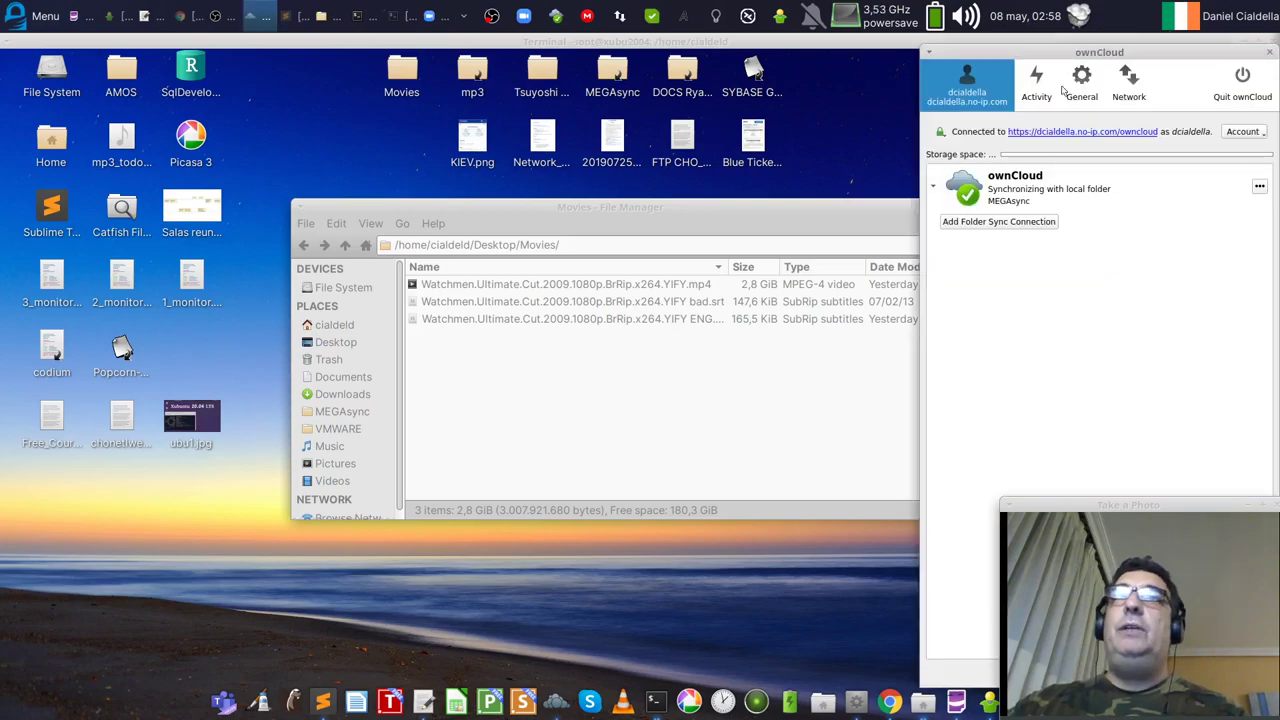
pyautogui.moveTo(1088, 58); pyautogui.dragTo(777, 55)
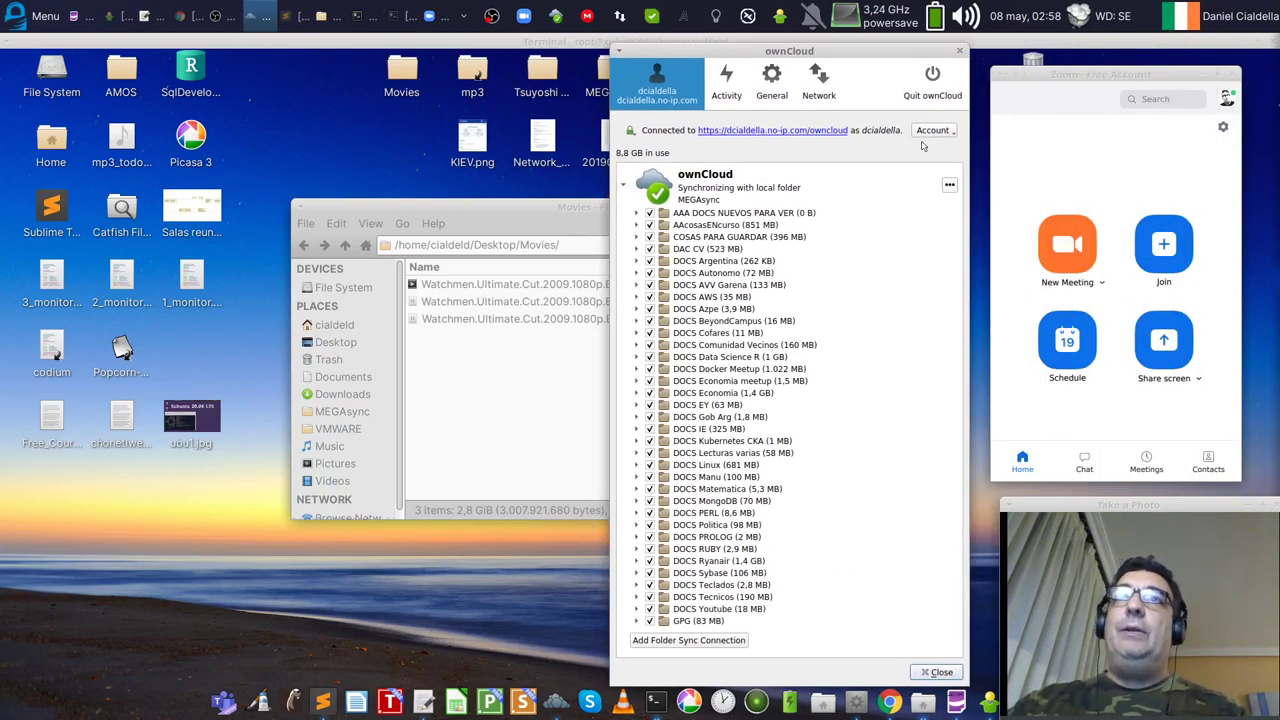
pyautogui.click(726, 82)
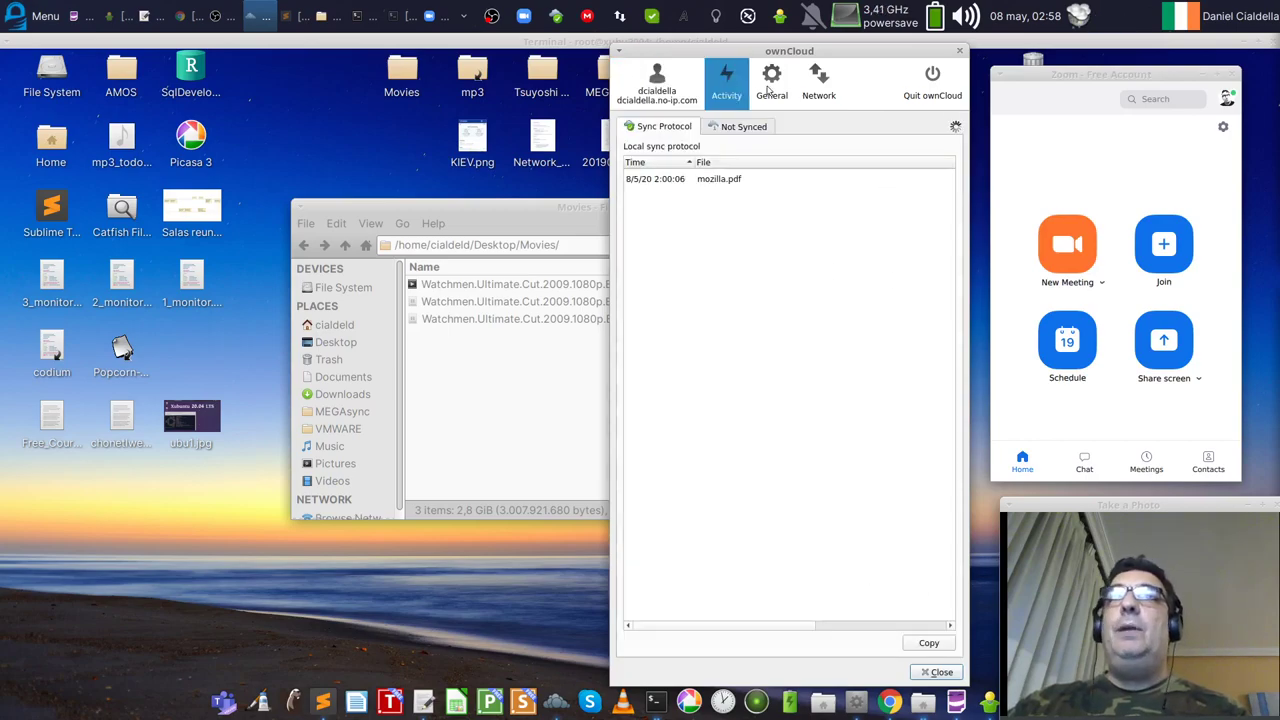
pyautogui.click(771, 88)
pyautogui.click(657, 86)
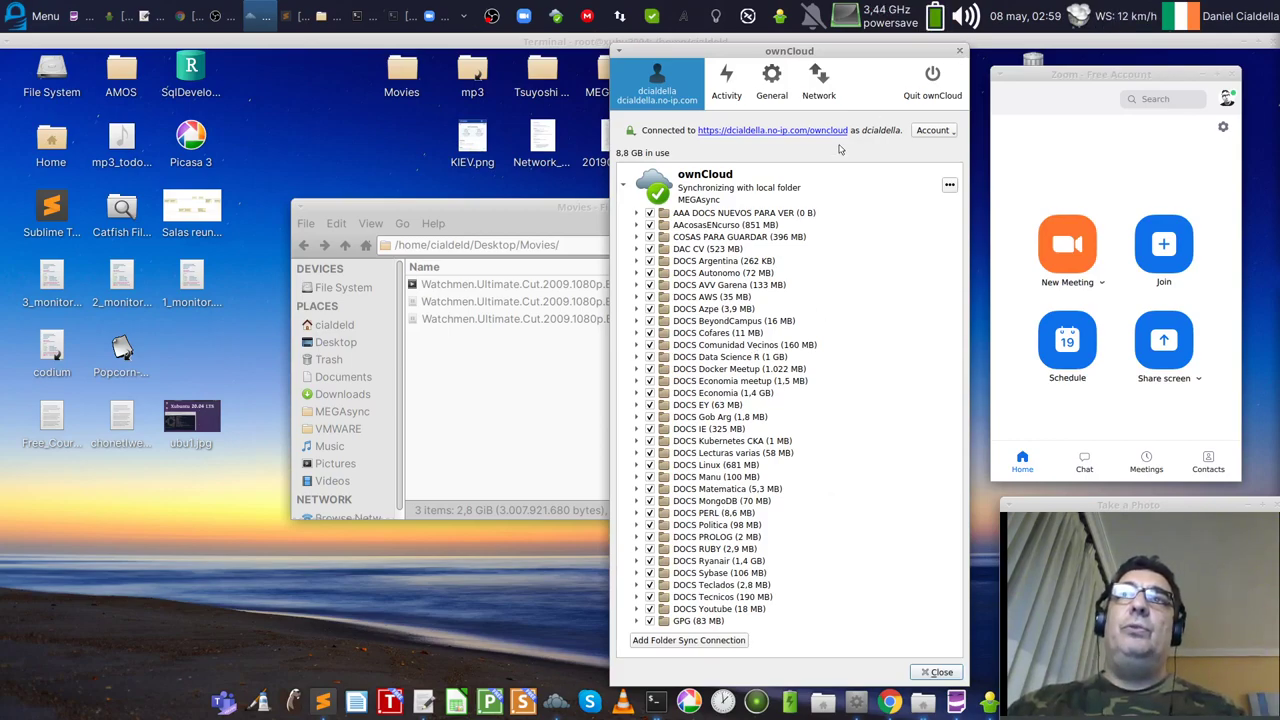
pyautogui.click(768, 80)
pyautogui.click(824, 82)
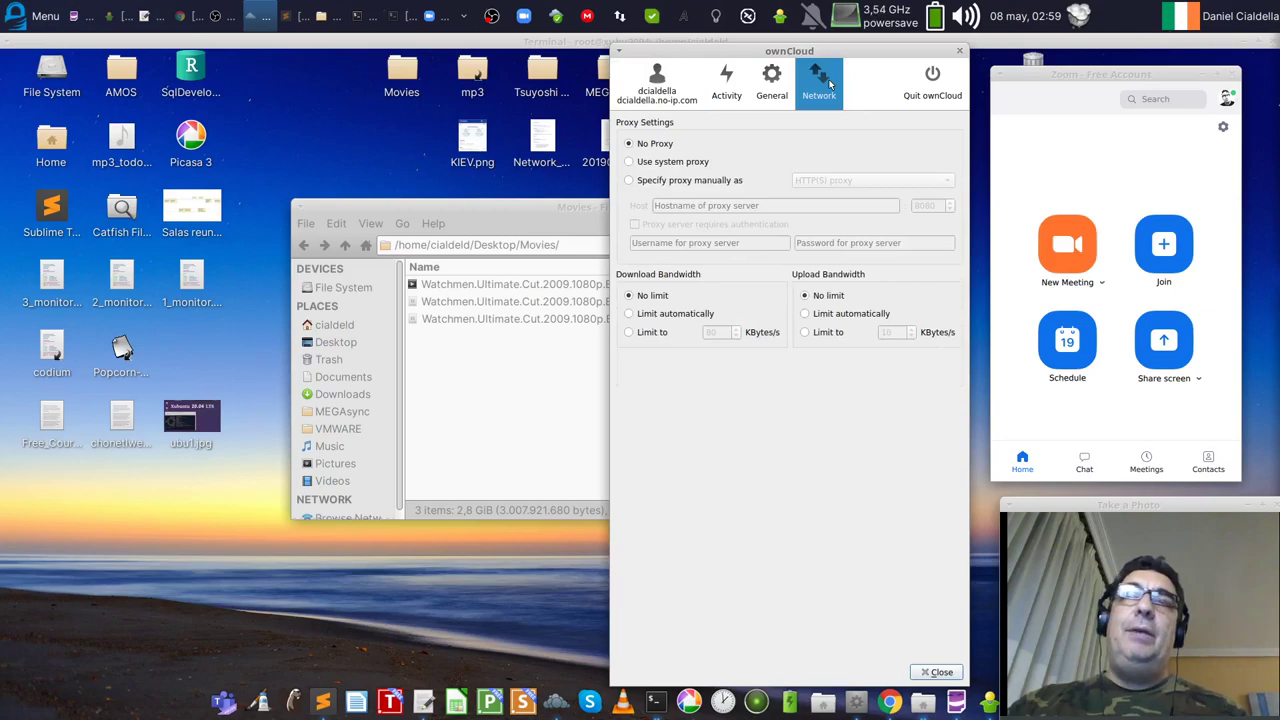
# Step: Close the ownCloud settings and open the MEGAsync folder from the desktop
pyautogui.click(959, 51)
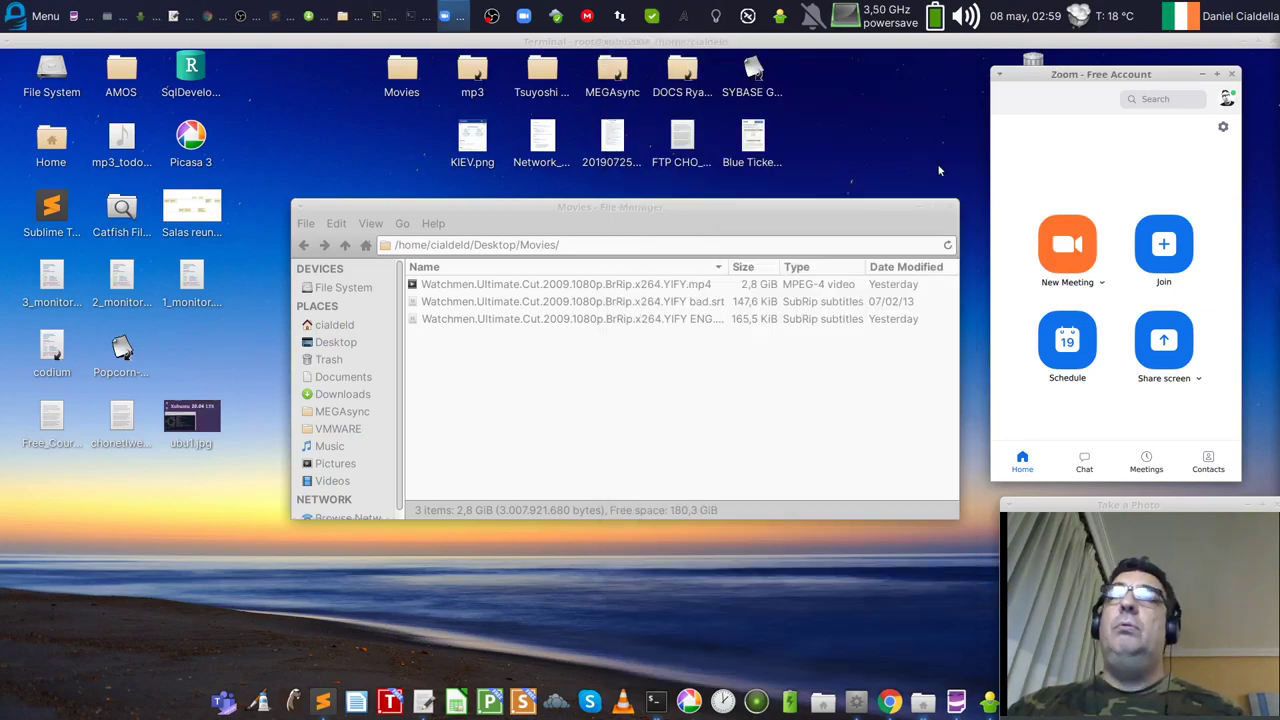
pyautogui.moveTo(848, 206); pyautogui.dragTo(840, 207)
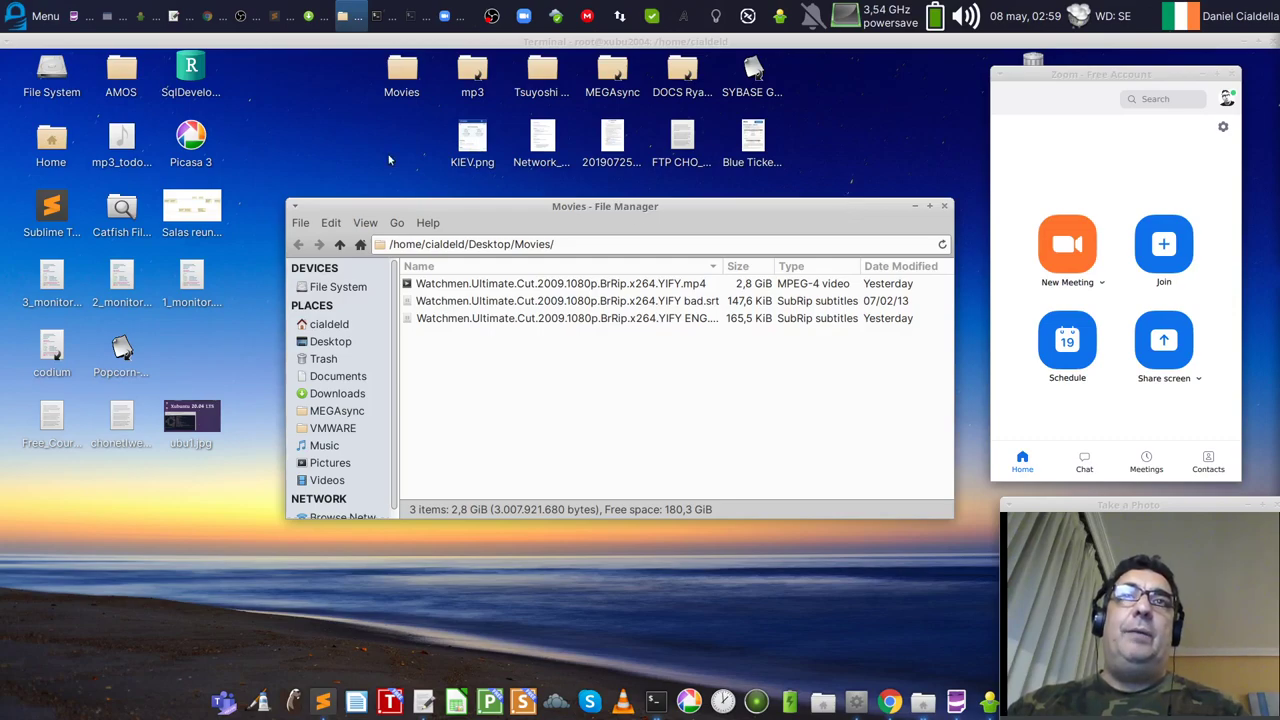
pyautogui.click(613, 75)
pyautogui.doubleClick(613, 75)
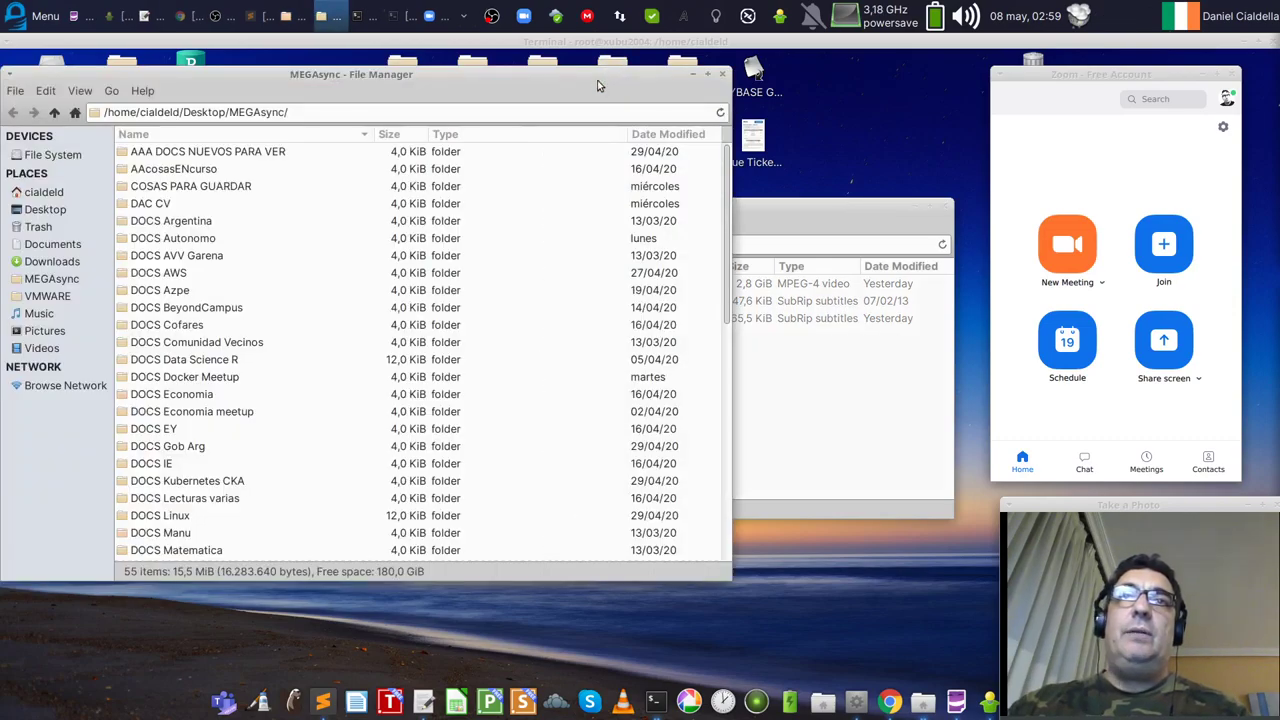
# Step: Open gprolog.pdf from the MEGAsync folder in the document viewer
pyautogui.scroll(-10, 388, 345)
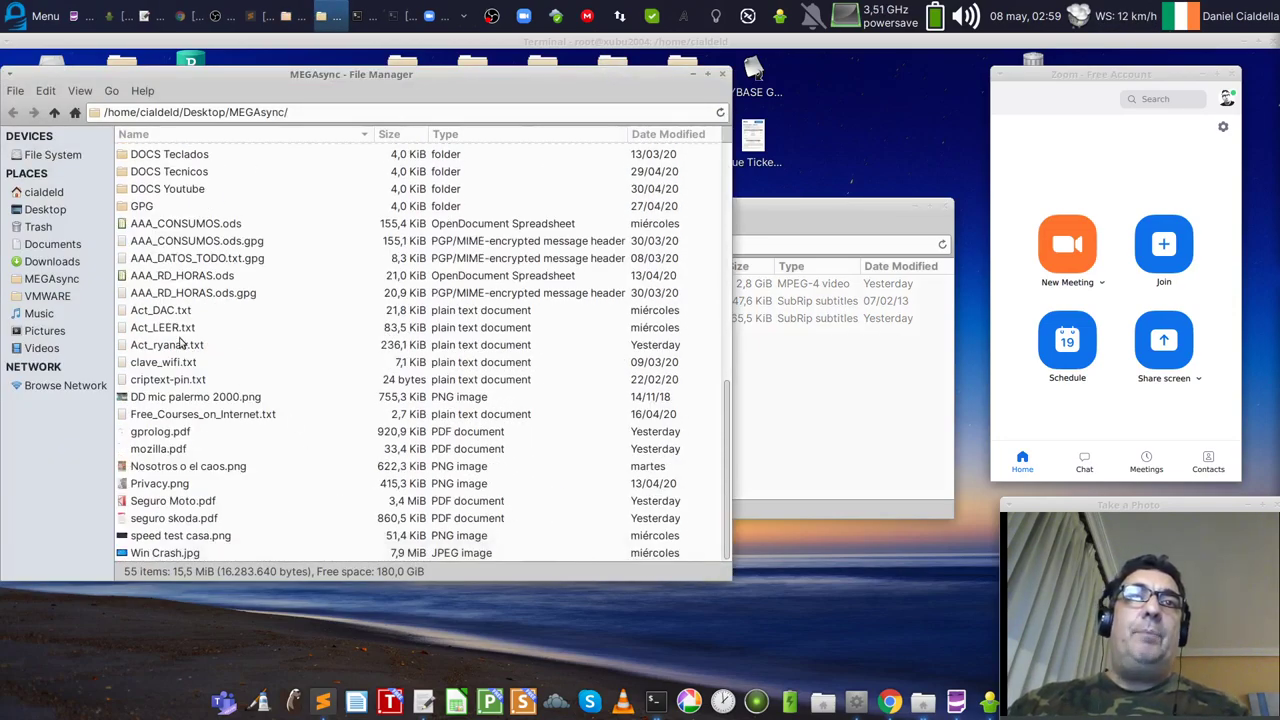
pyautogui.click(172, 330)
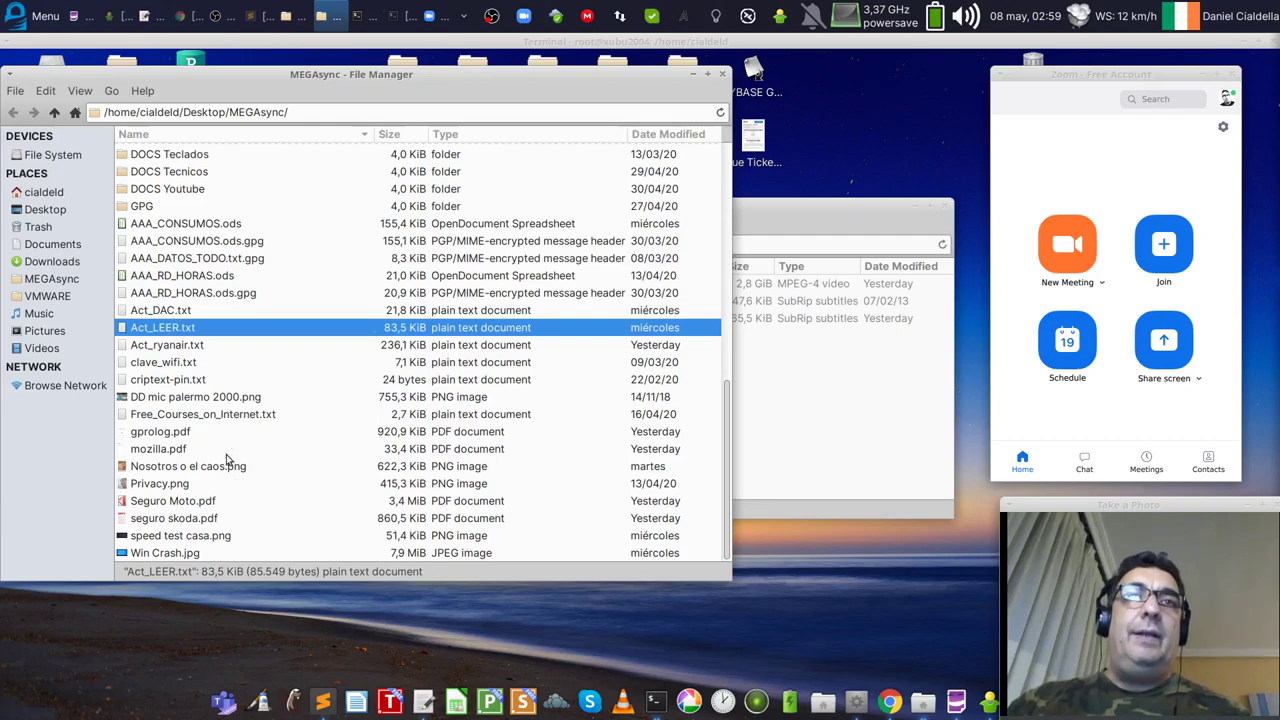
pyautogui.doubleClick(172, 434)
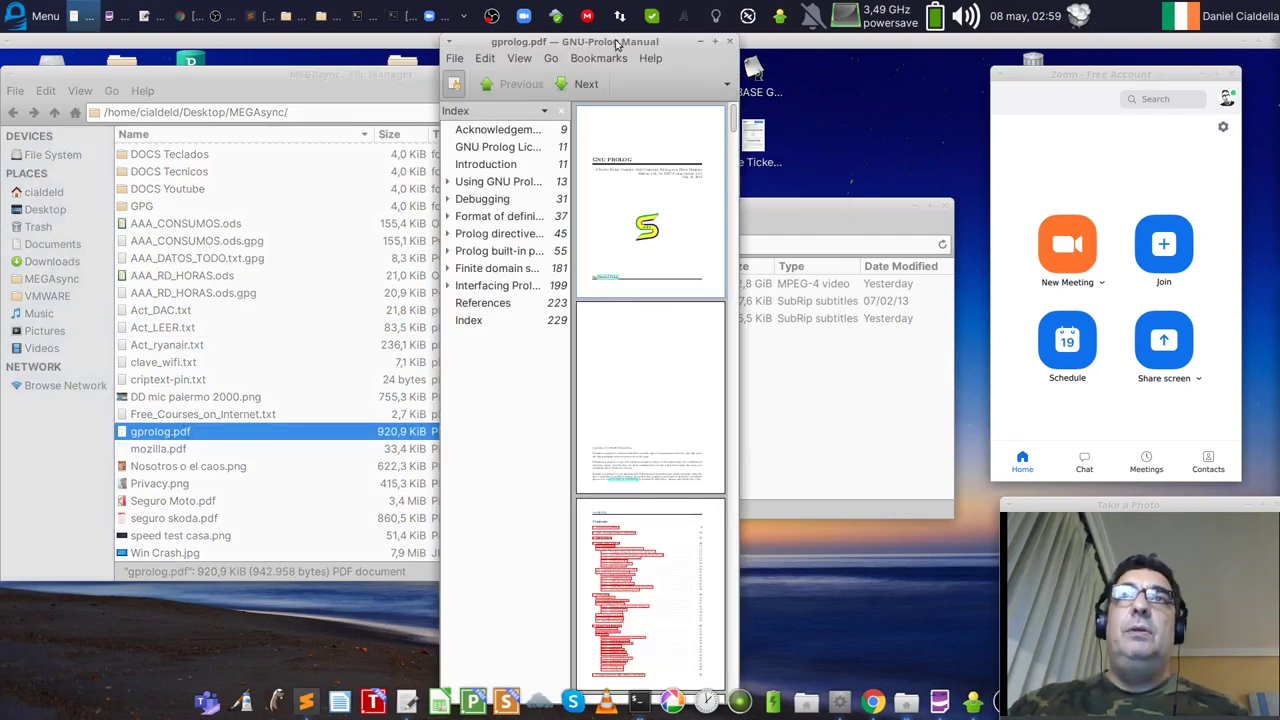
pyautogui.moveTo(617, 45); pyautogui.dragTo(332, 45)
pyautogui.moveTo(456, 690); pyautogui.dragTo(1128, 690)
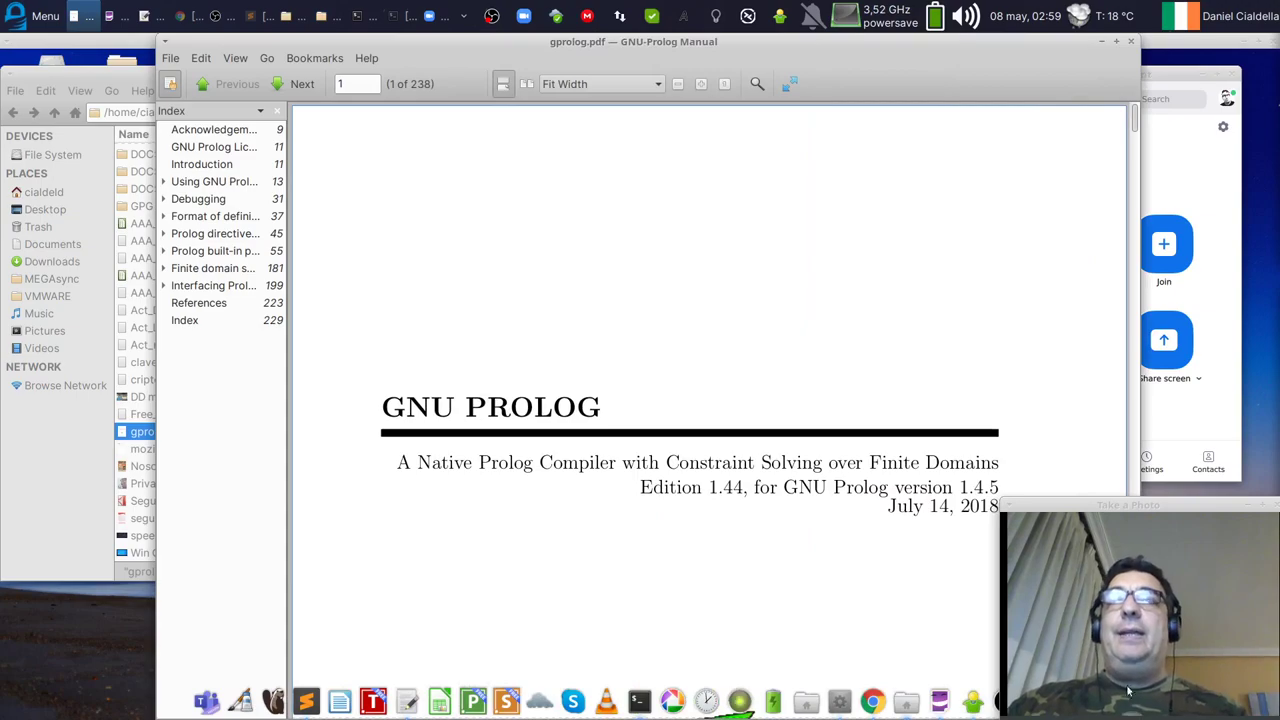
pyautogui.moveTo(940, 40); pyautogui.dragTo(805, 40)
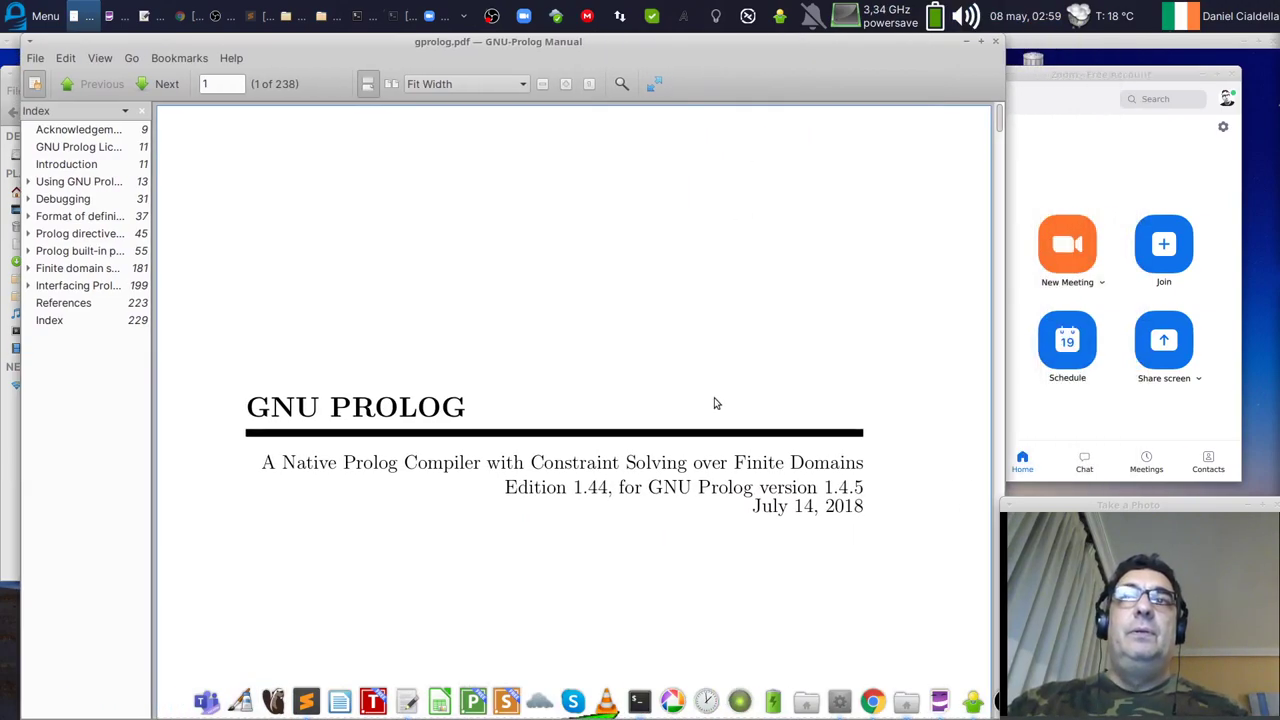
pyautogui.scroll(-10, 820, 465)
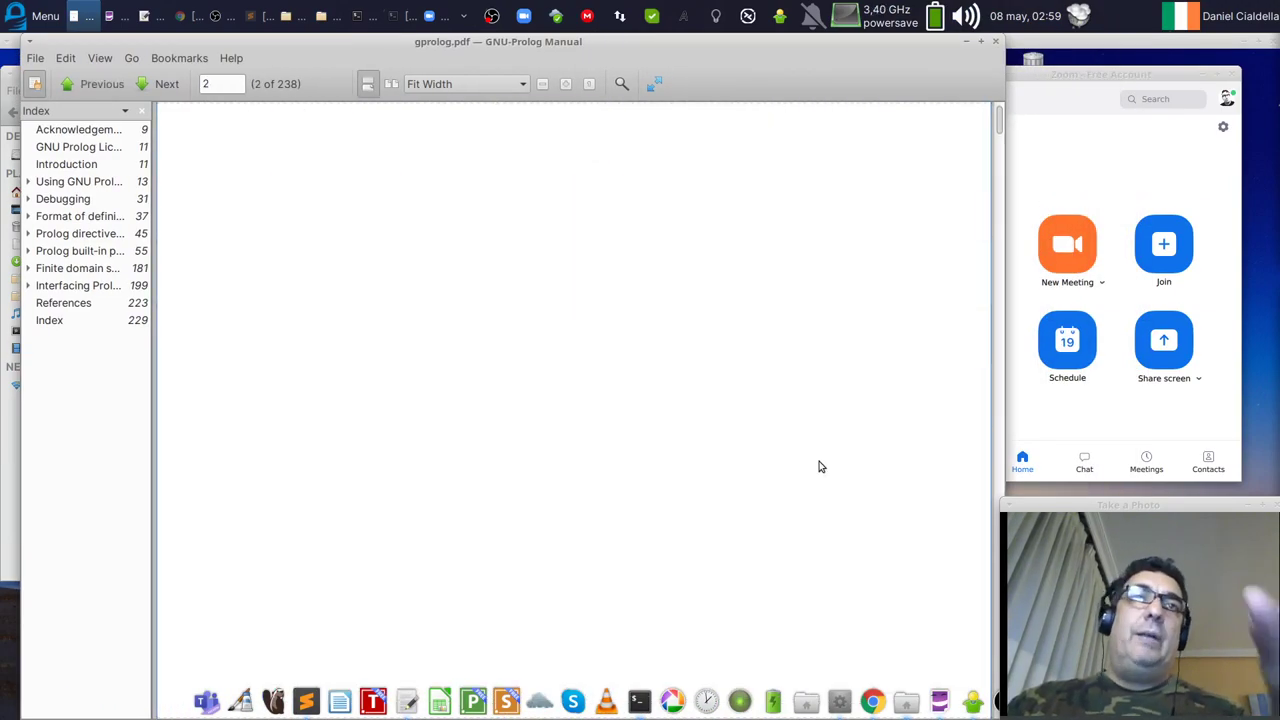
pyautogui.scroll(-10, 820, 467)
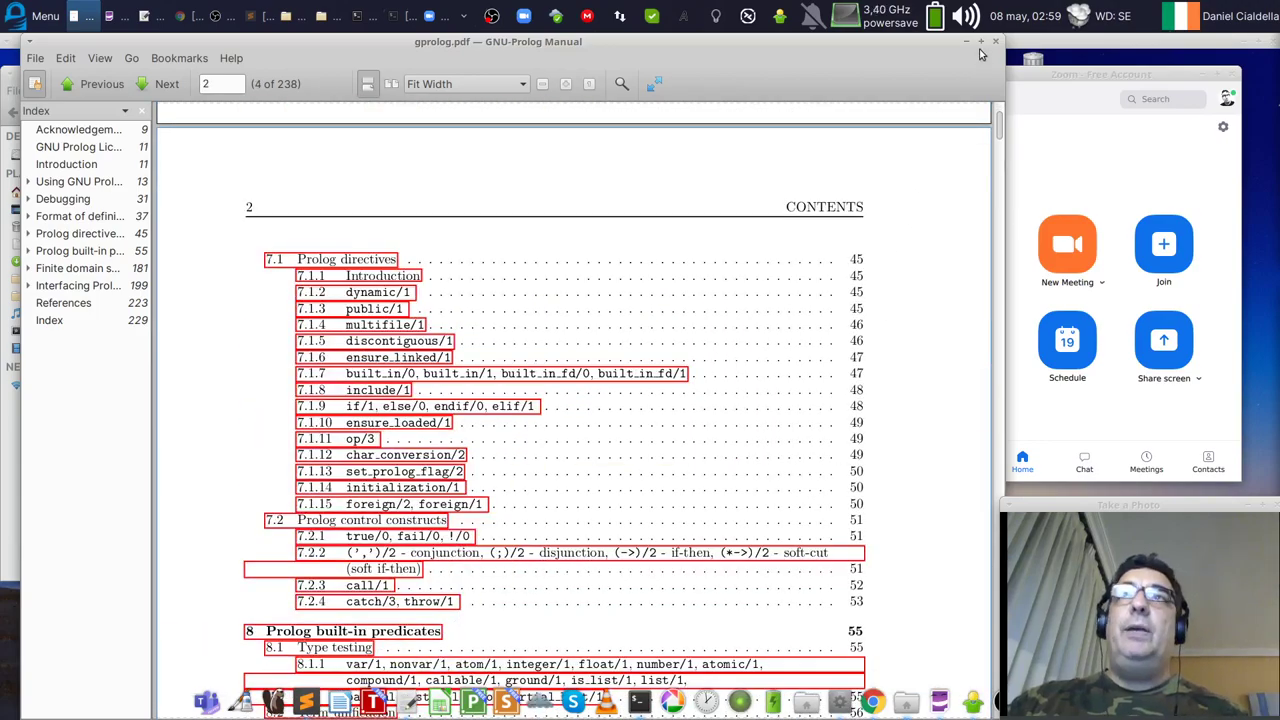
pyautogui.moveTo(1003, 132); pyautogui.dragTo(998, 350)
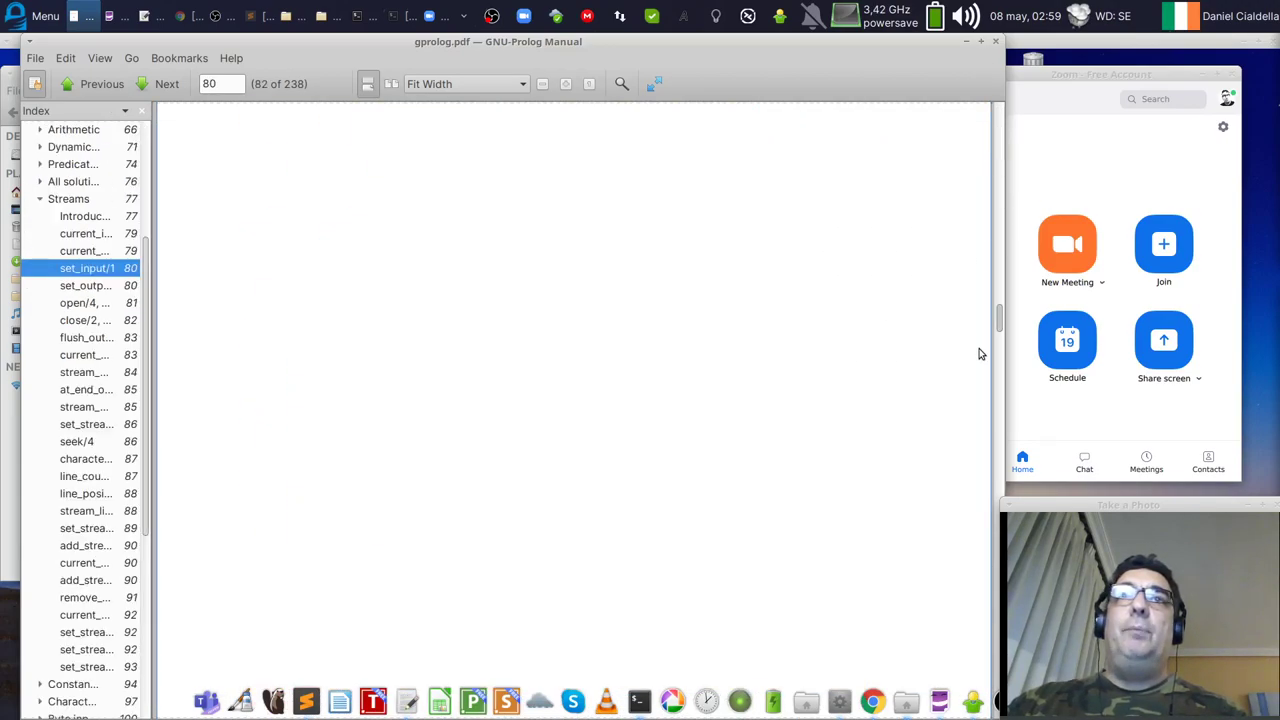
pyautogui.click(995, 44)
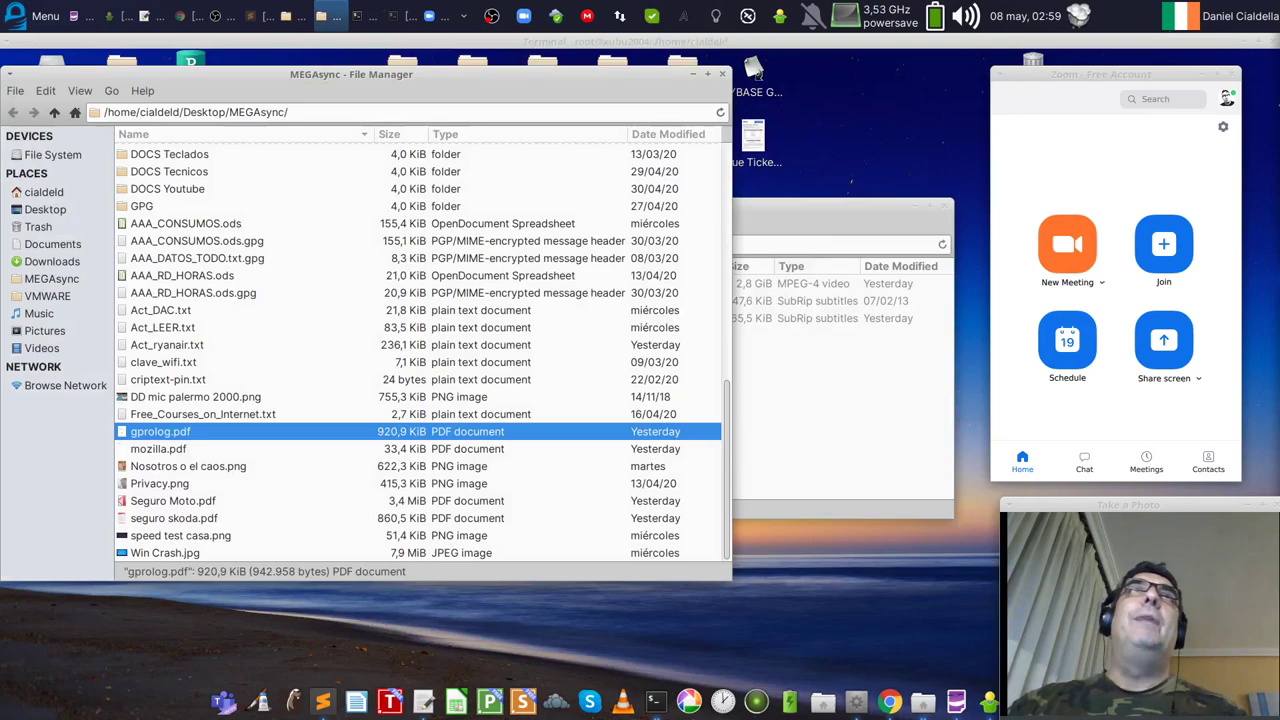
pyautogui.click(37, 16)
pyautogui.write('mouse')
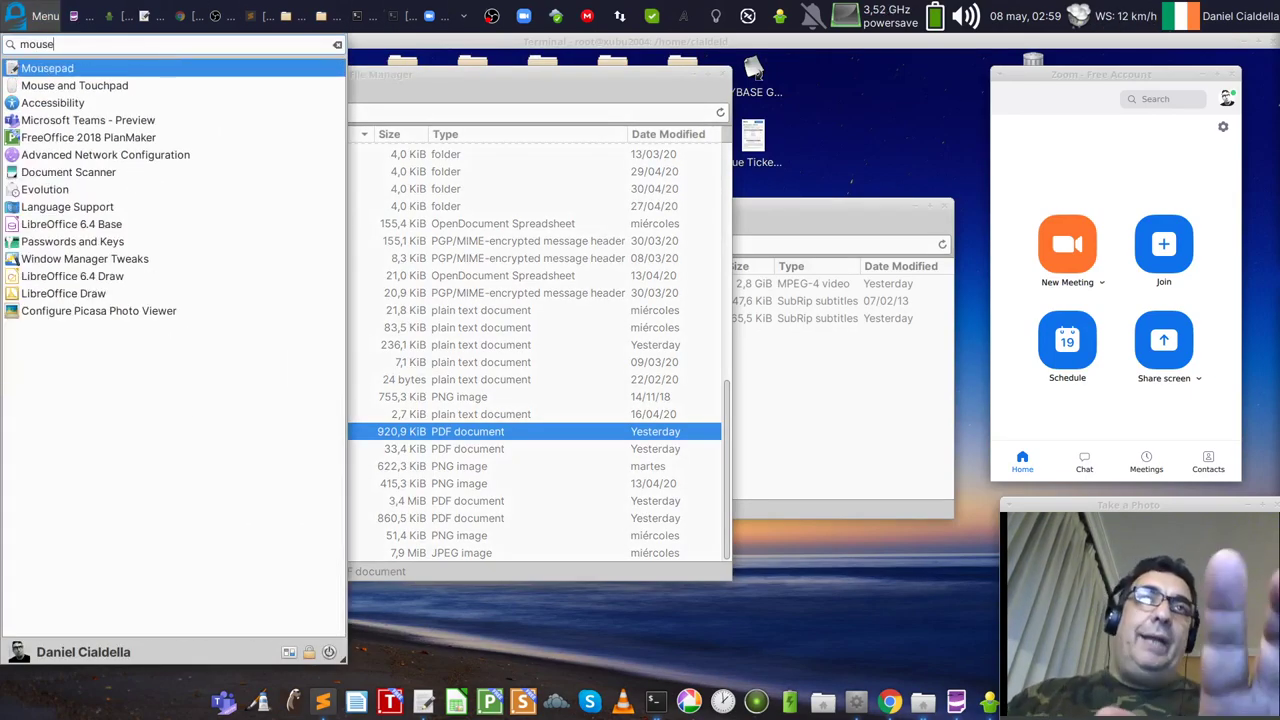
pyautogui.press('Escape')
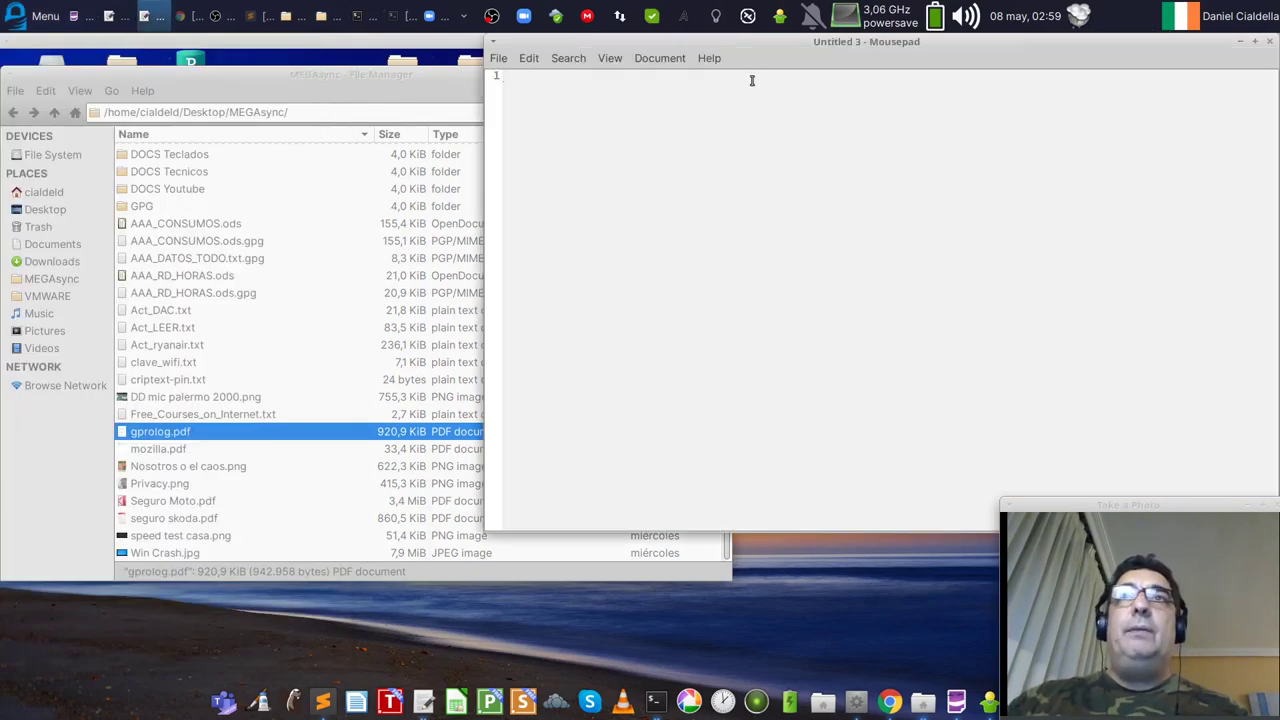
pyautogui.click(372, 152)
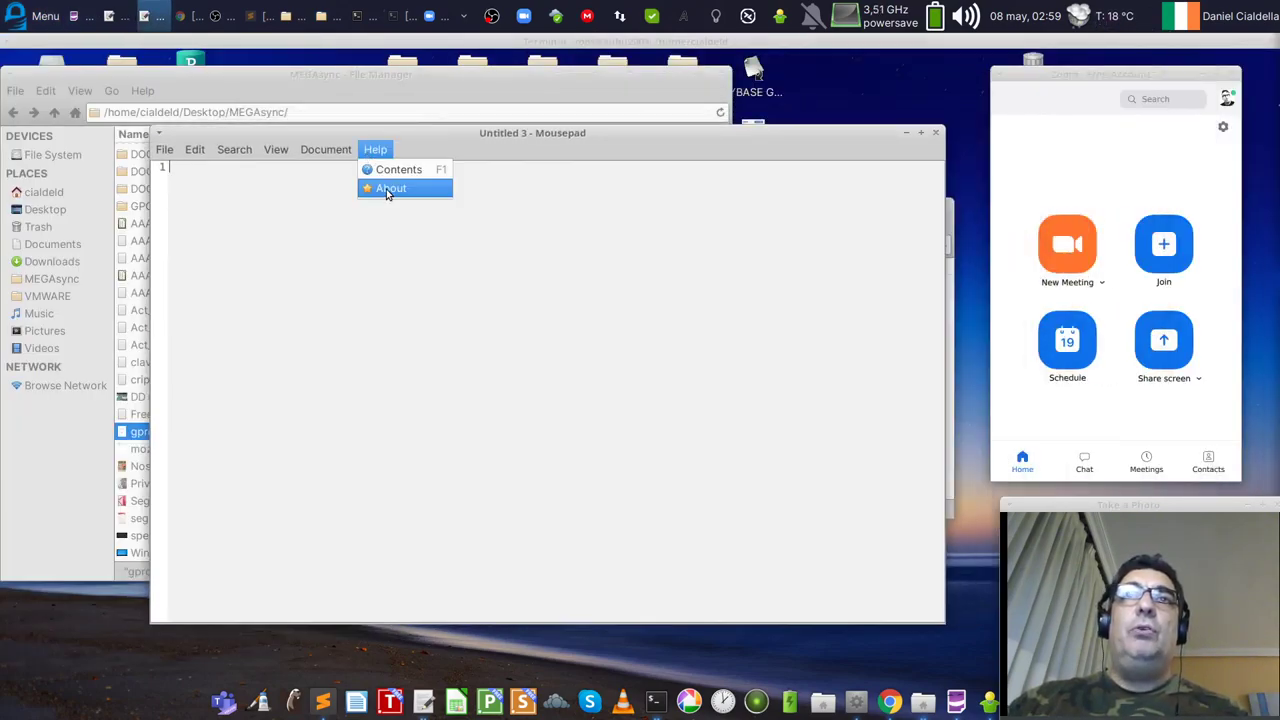
pyautogui.click(382, 188)
pyautogui.click(708, 284)
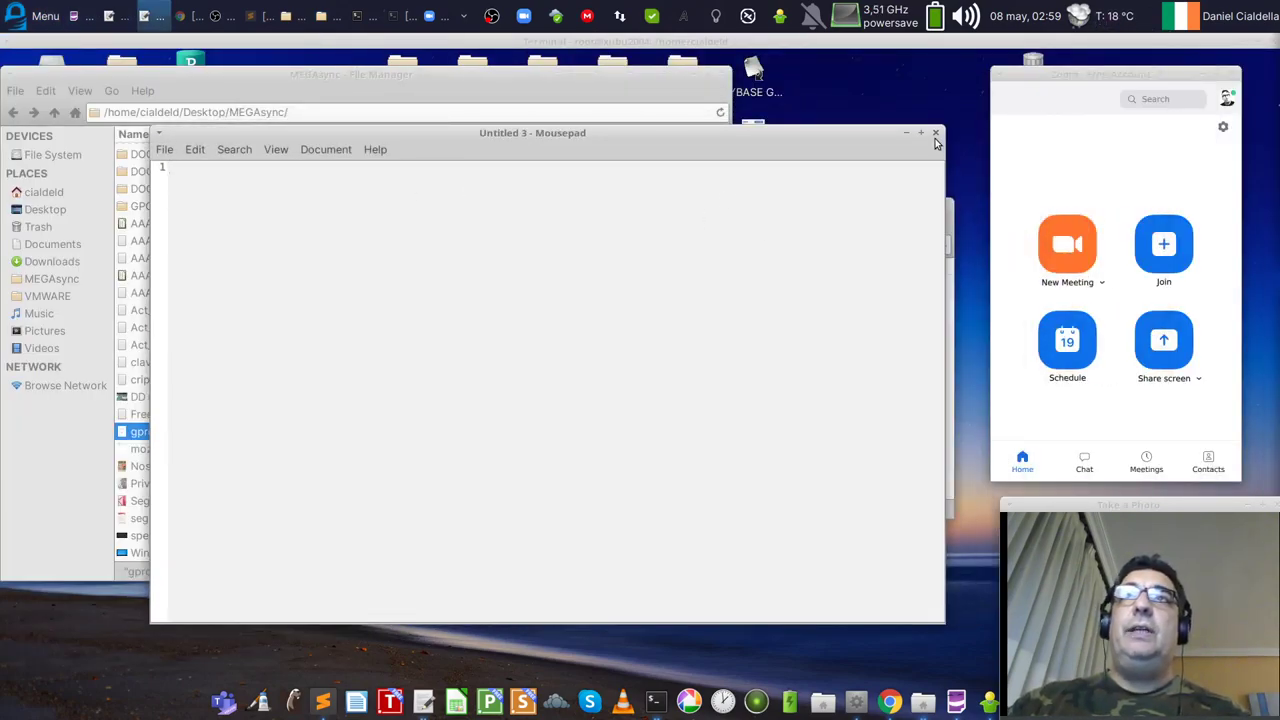
pyautogui.click(934, 132)
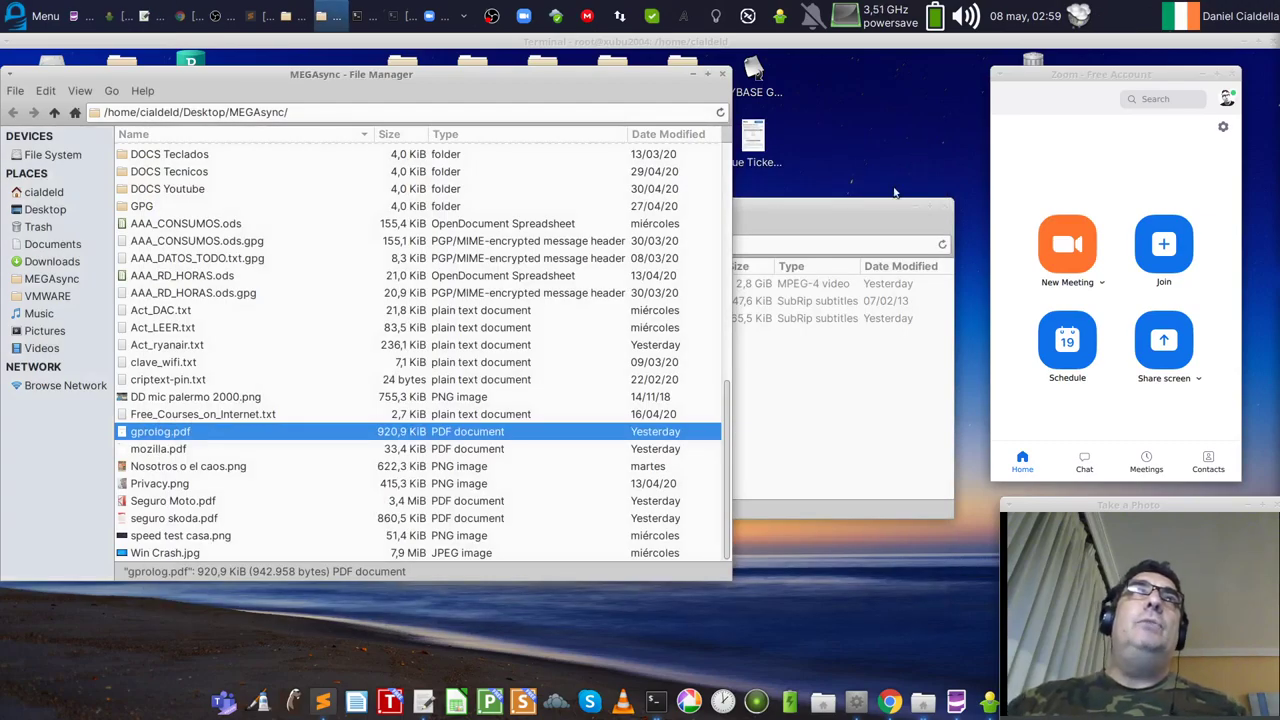
pyautogui.click(38, 18)
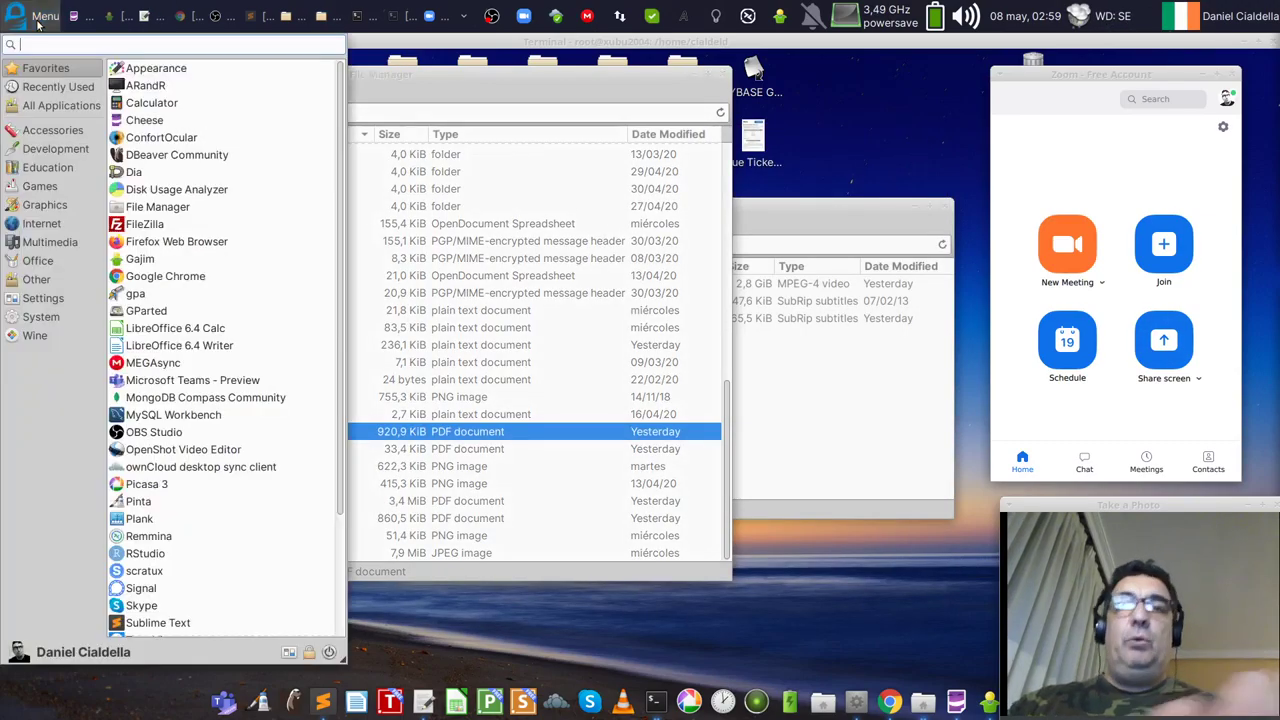
pyautogui.click(38, 18)
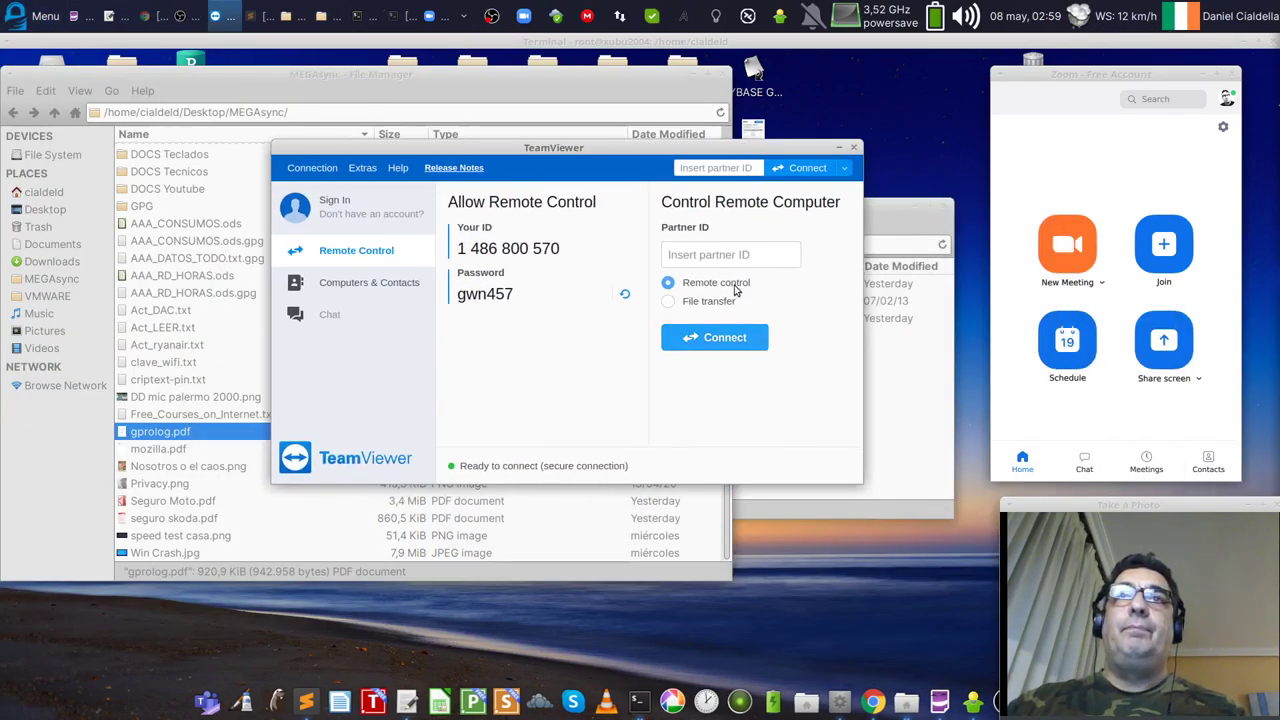
pyautogui.moveTo(584, 151); pyautogui.dragTo(593, 258)
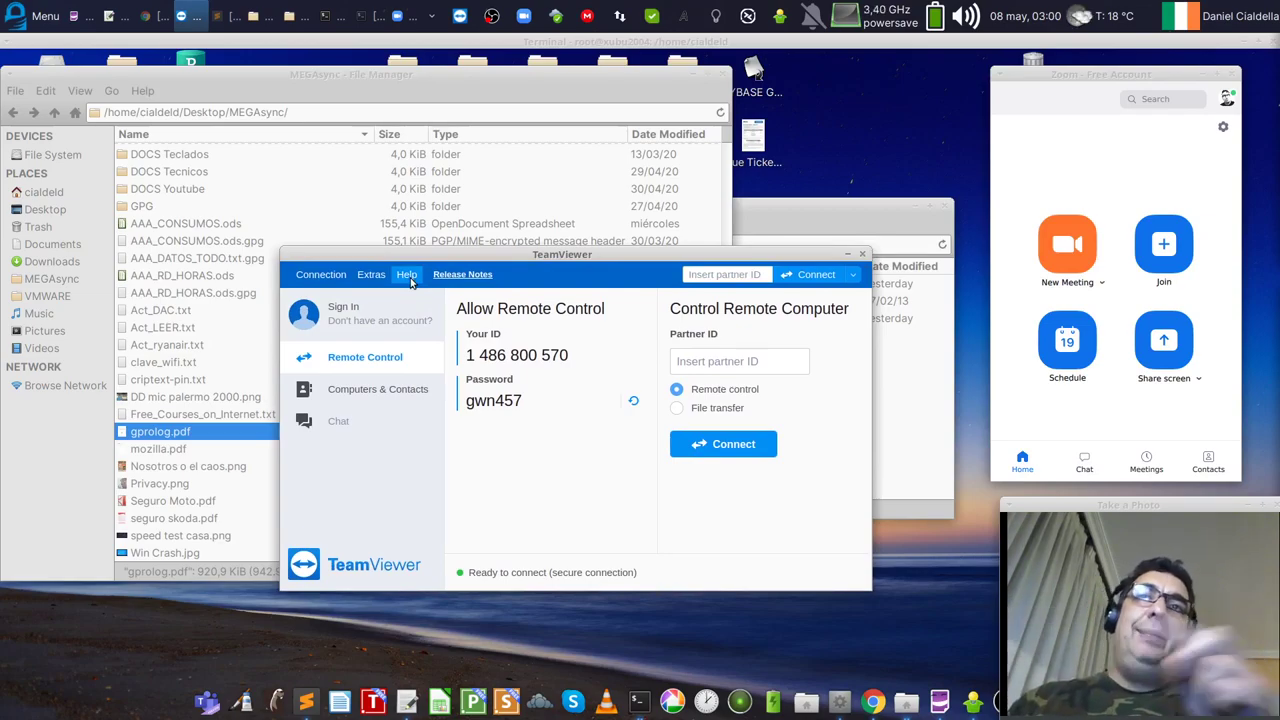
pyautogui.click(470, 352)
pyautogui.click(470, 345)
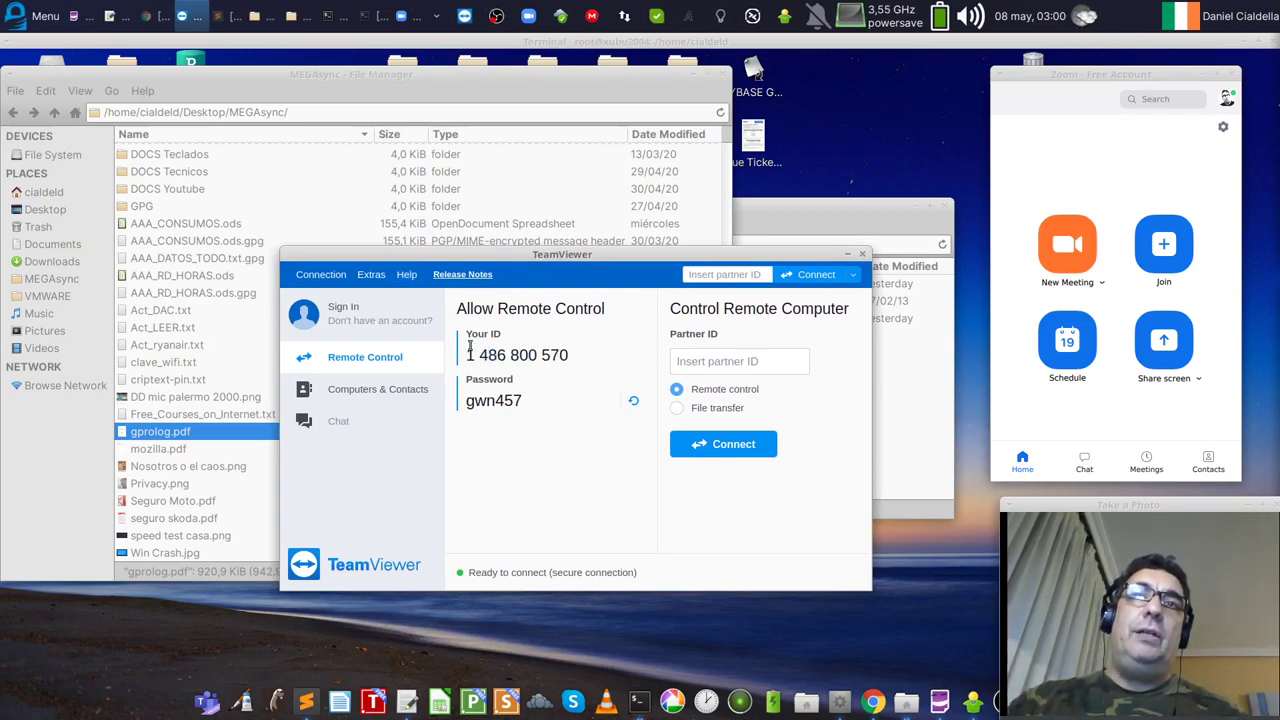
pyautogui.click(549, 348)
pyautogui.moveTo(468, 400); pyautogui.dragTo(525, 400)
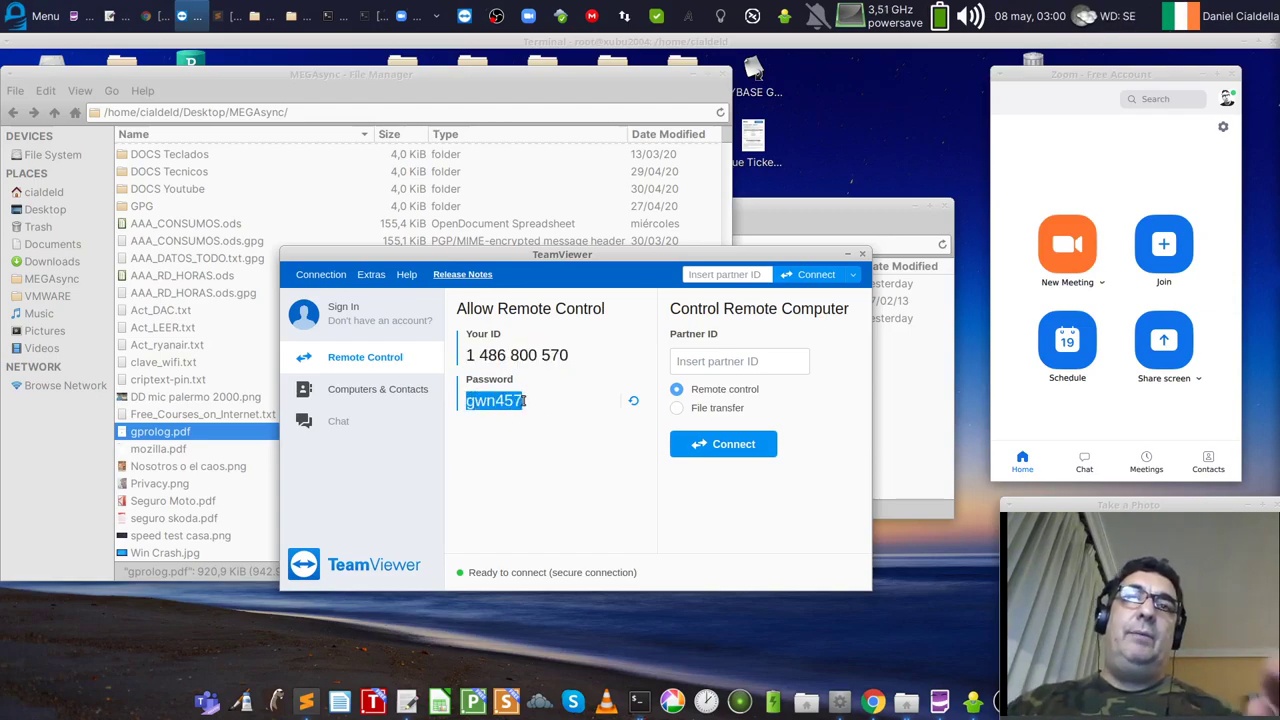
pyautogui.click(863, 255)
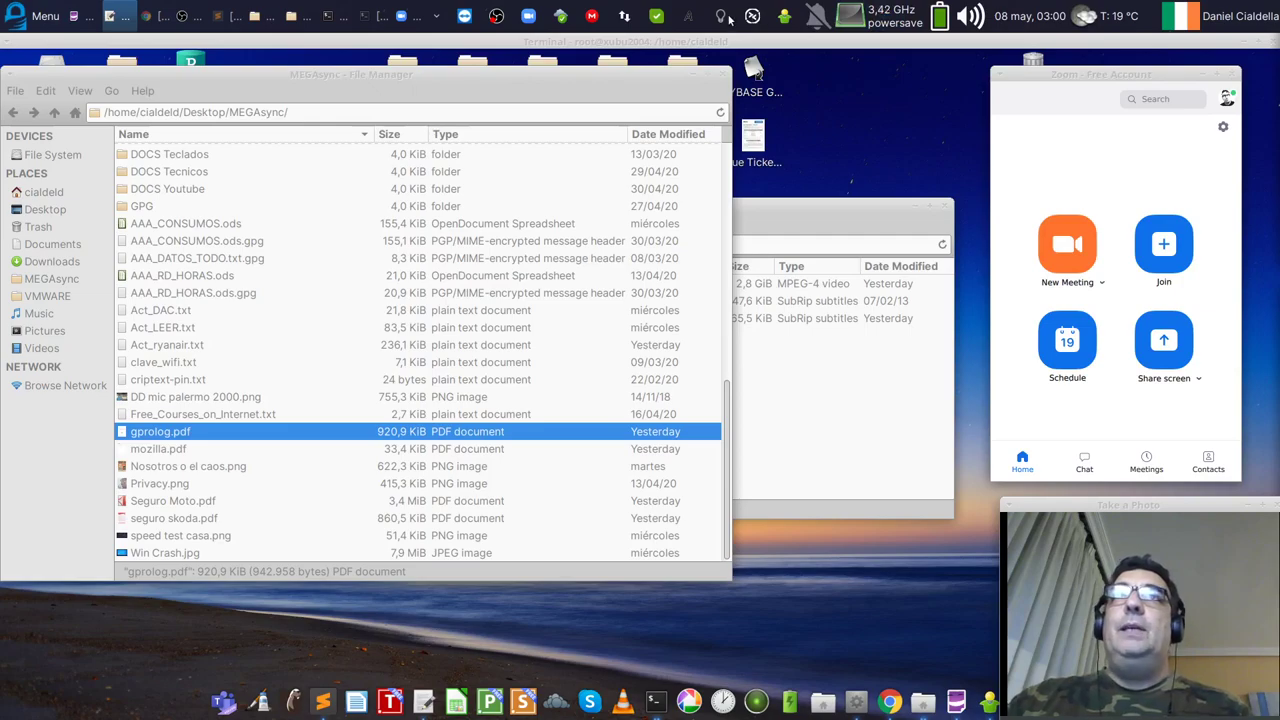
# Step: Show the AutoKey main window from its tray menu and move it into view
pyautogui.click(690, 18)
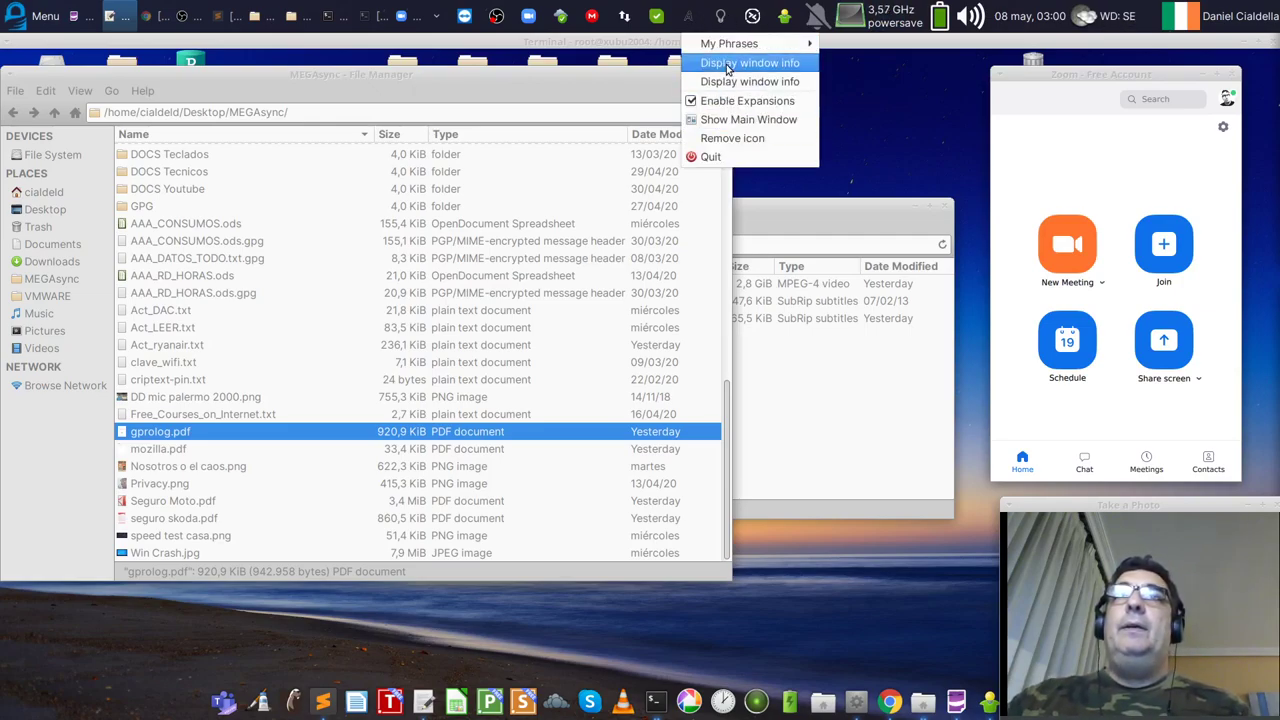
pyautogui.click(742, 131)
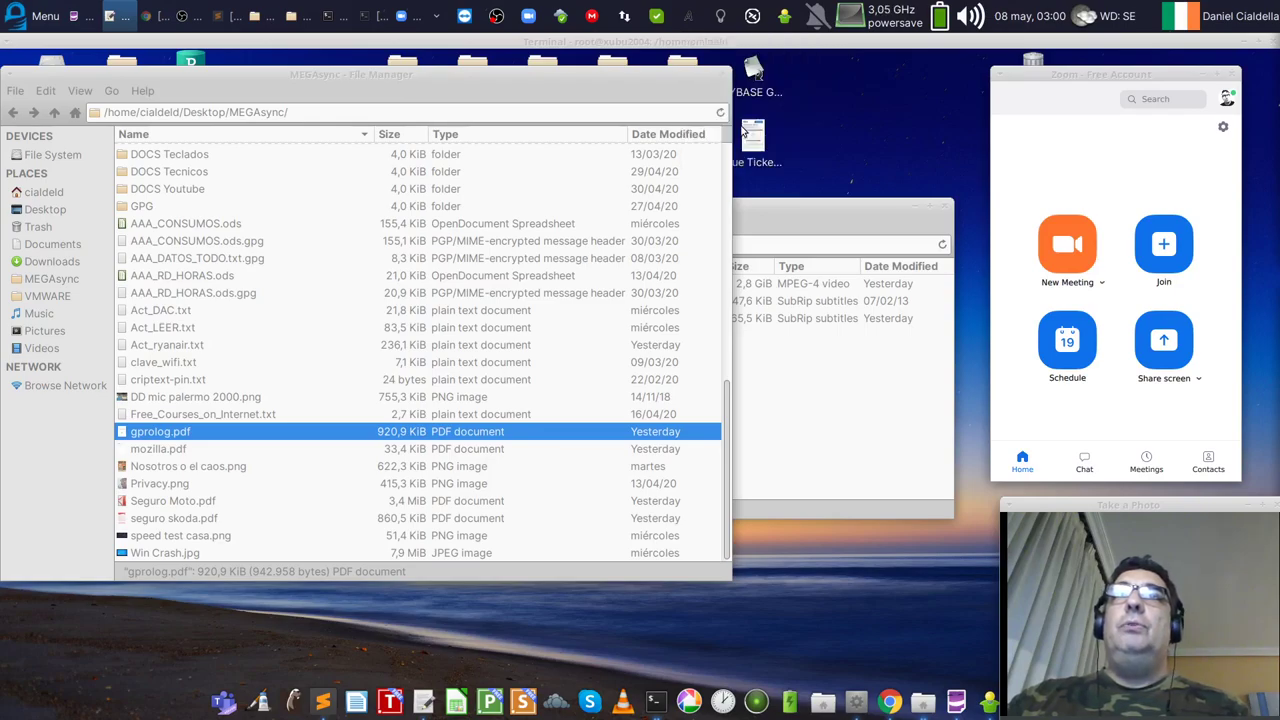
pyautogui.moveTo(905, 45); pyautogui.dragTo(560, 155)
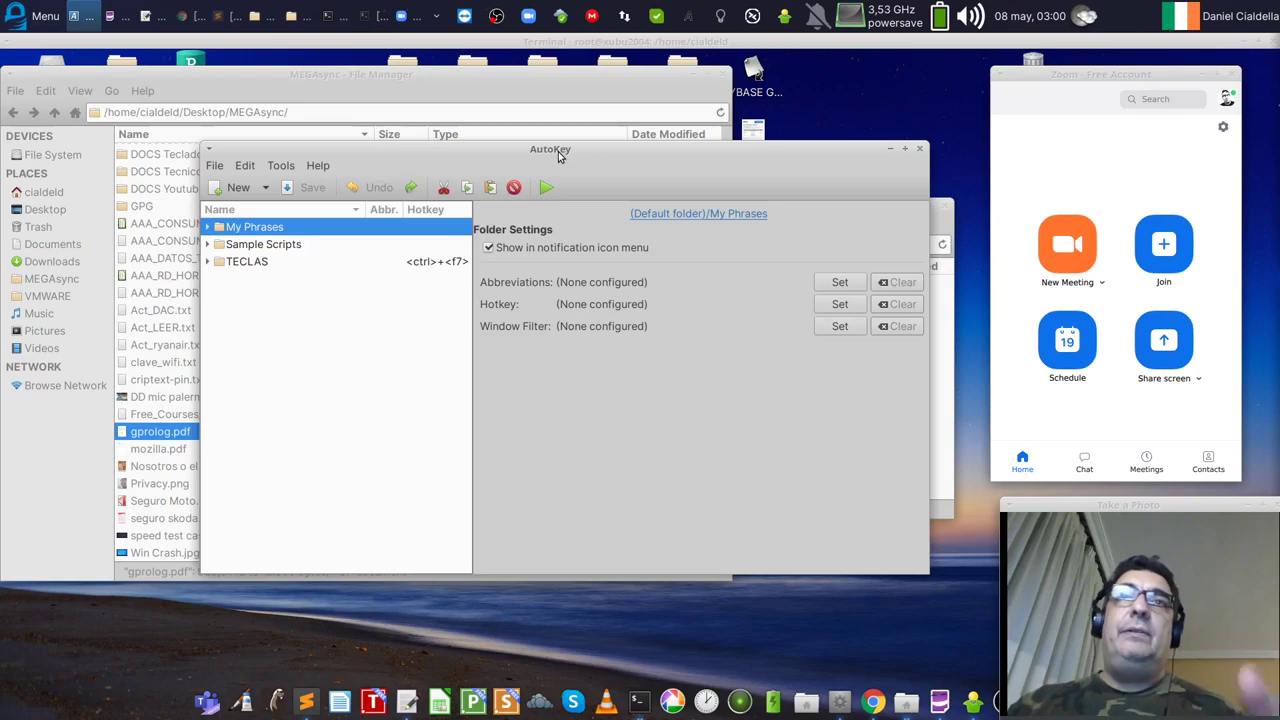
# Step: Expand TECLAS > DAC and view the ACENTO-A phrase settings
pyautogui.click(209, 262)
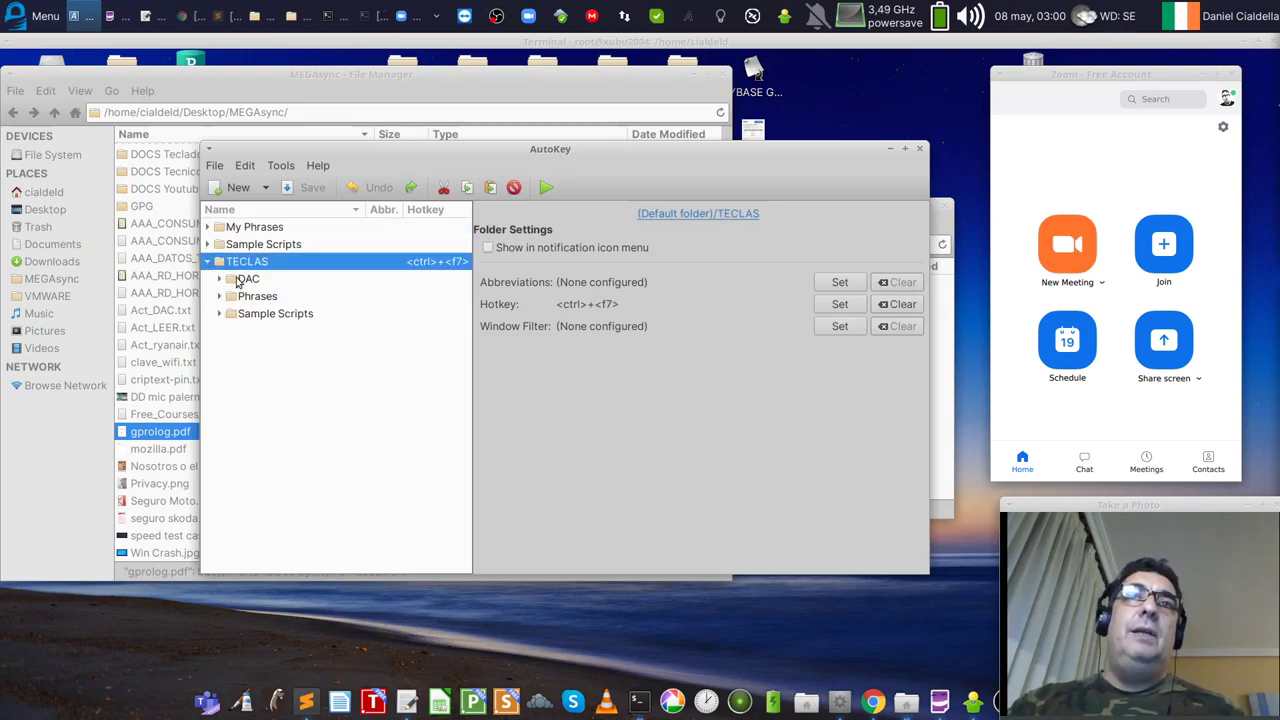
pyautogui.click(220, 280)
pyautogui.click(292, 300)
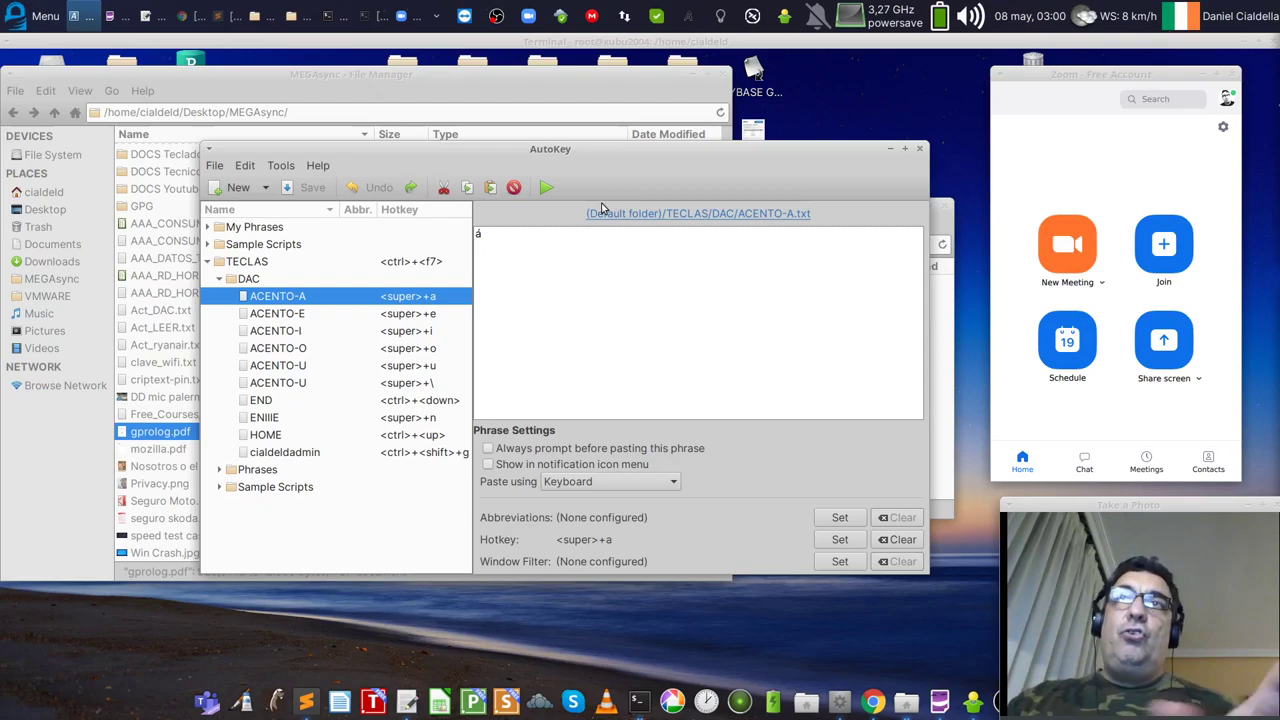
# Step: Dismiss AutoKey's tray menu, close AutoKey, and open a terminal with Ctrl+Alt+T
pyautogui.rightClick(691, 18)
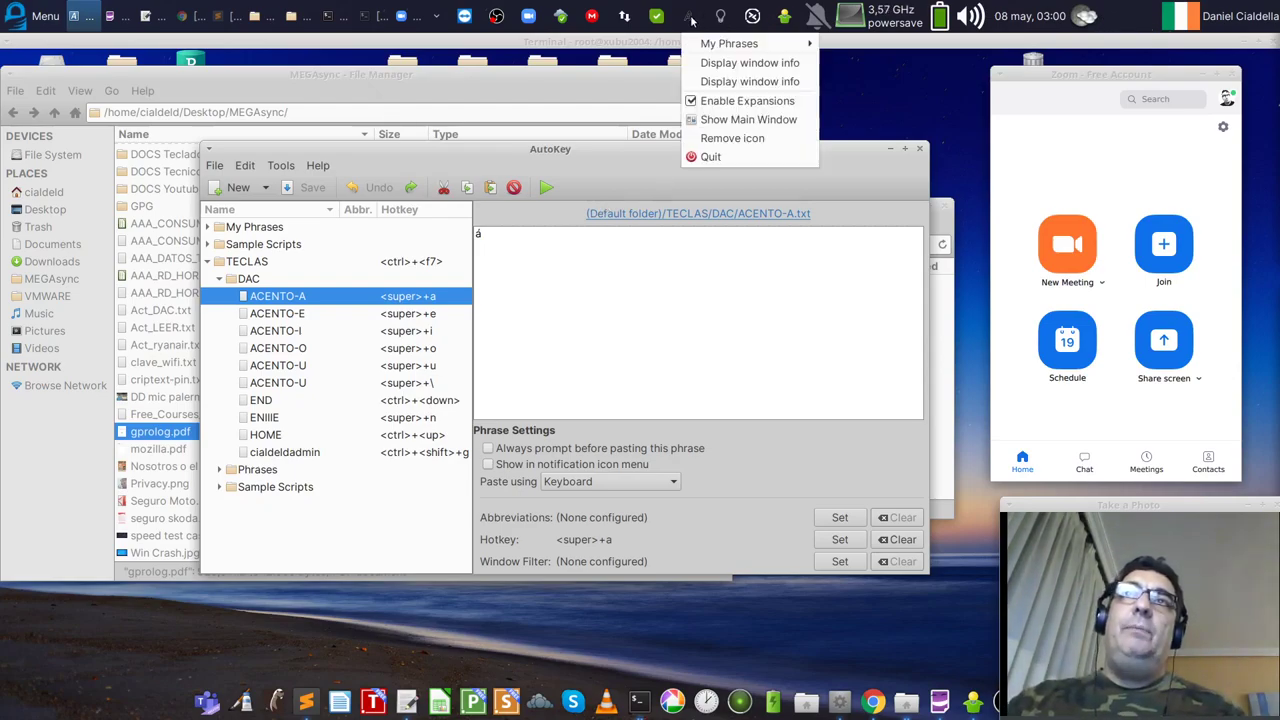
pyautogui.click(691, 18)
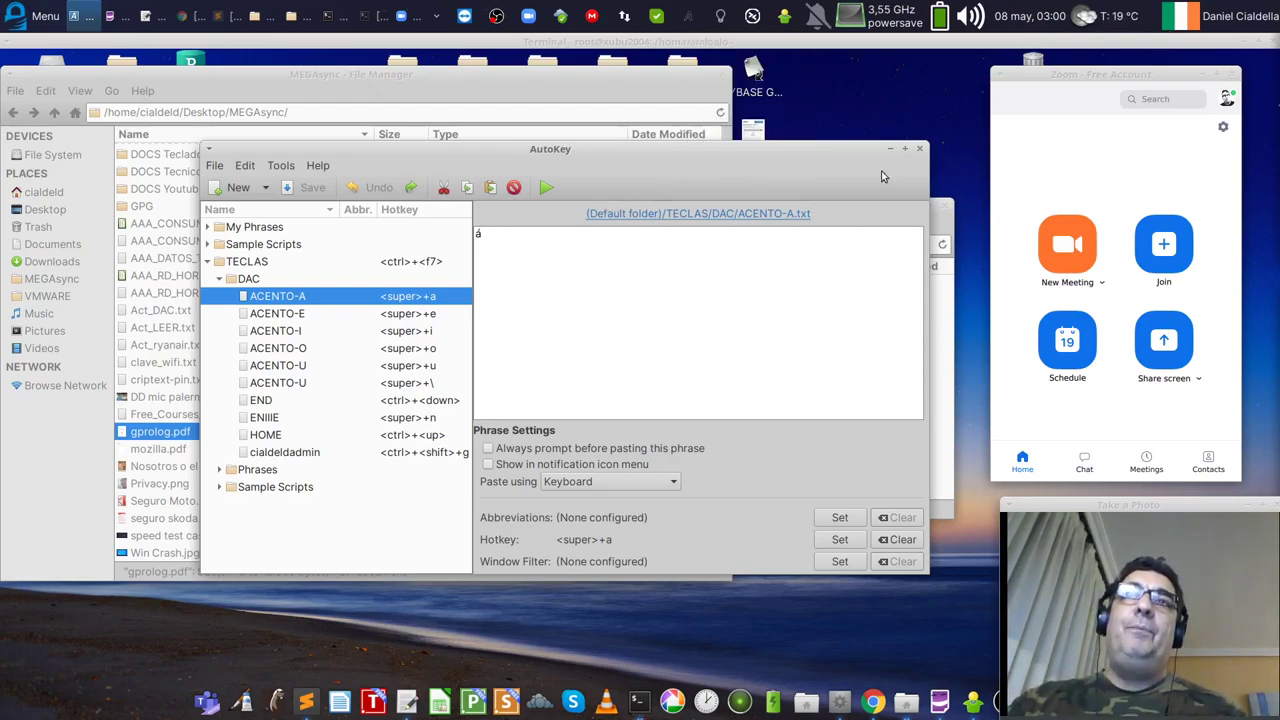
pyautogui.click(920, 150)
pyautogui.hotkey('ctrl', 'alt', 't')
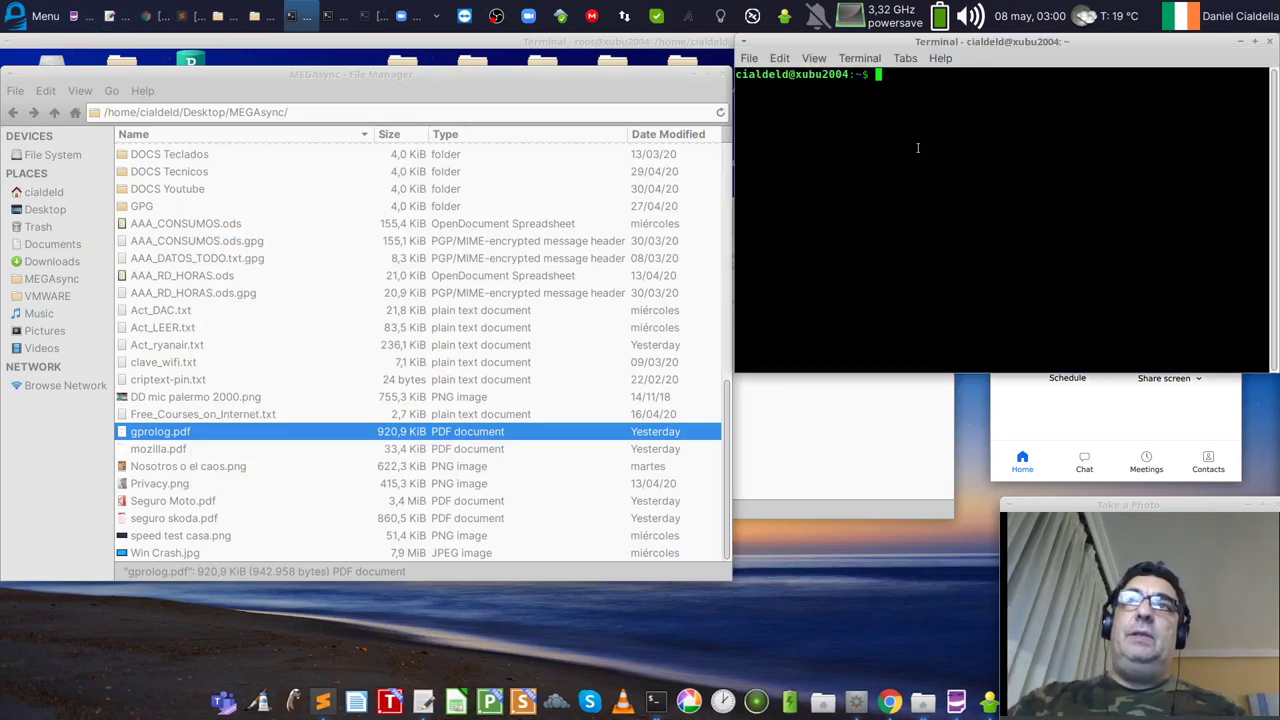
# Step: Center the terminal, enlarge its font, and type an ssh command with a username followed by accented letters
pyautogui.moveTo(1006, 43); pyautogui.dragTo(467, 196)
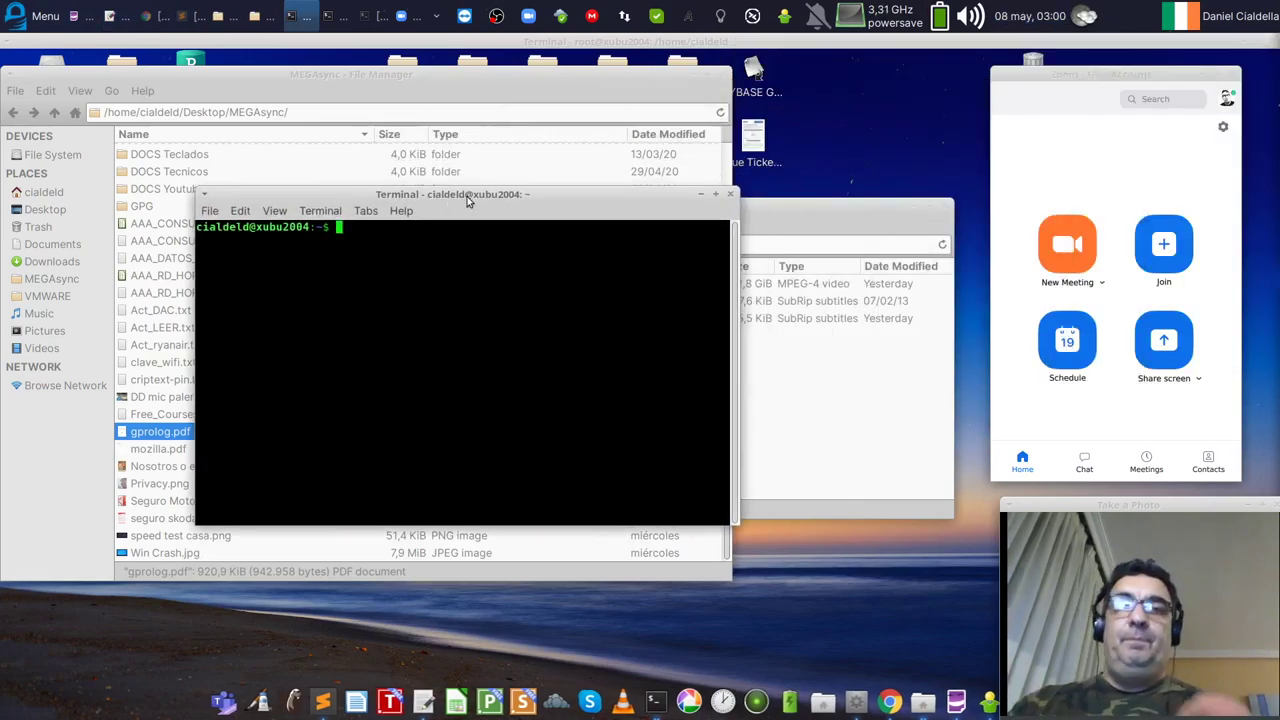
pyautogui.hotkey('ctrl', '+')
pyautogui.hotkey('ctrl', '+')
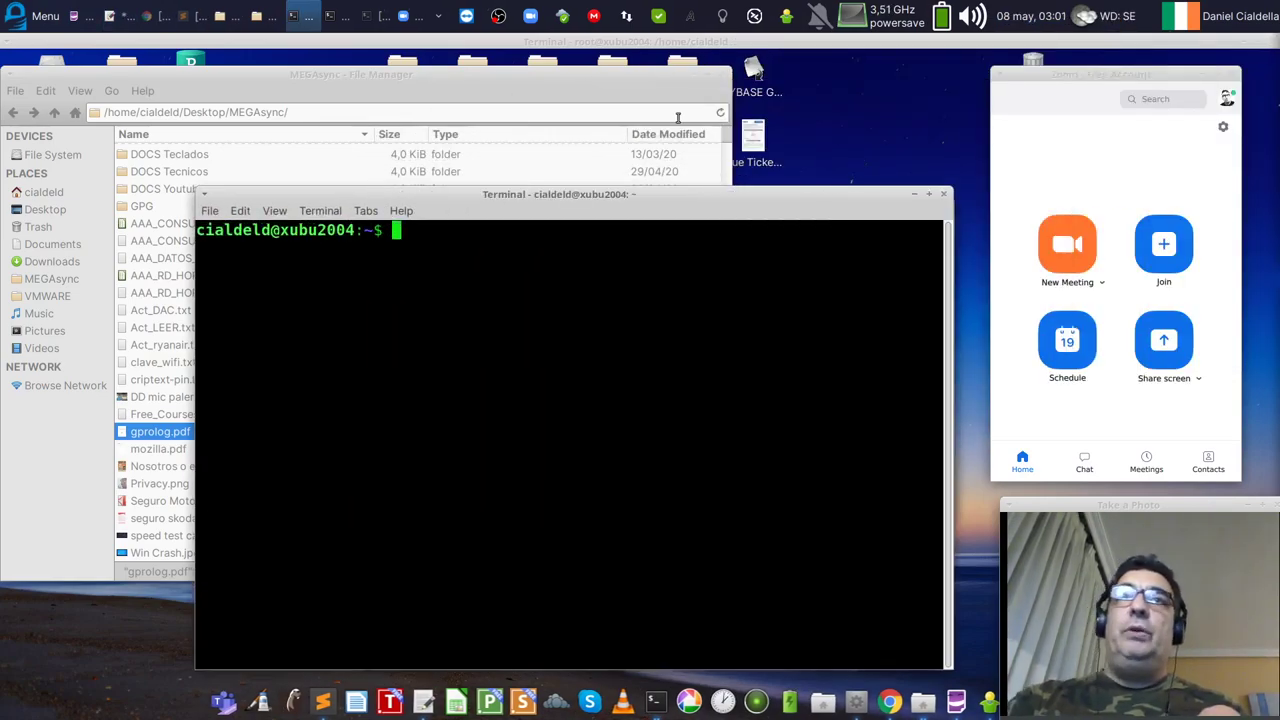
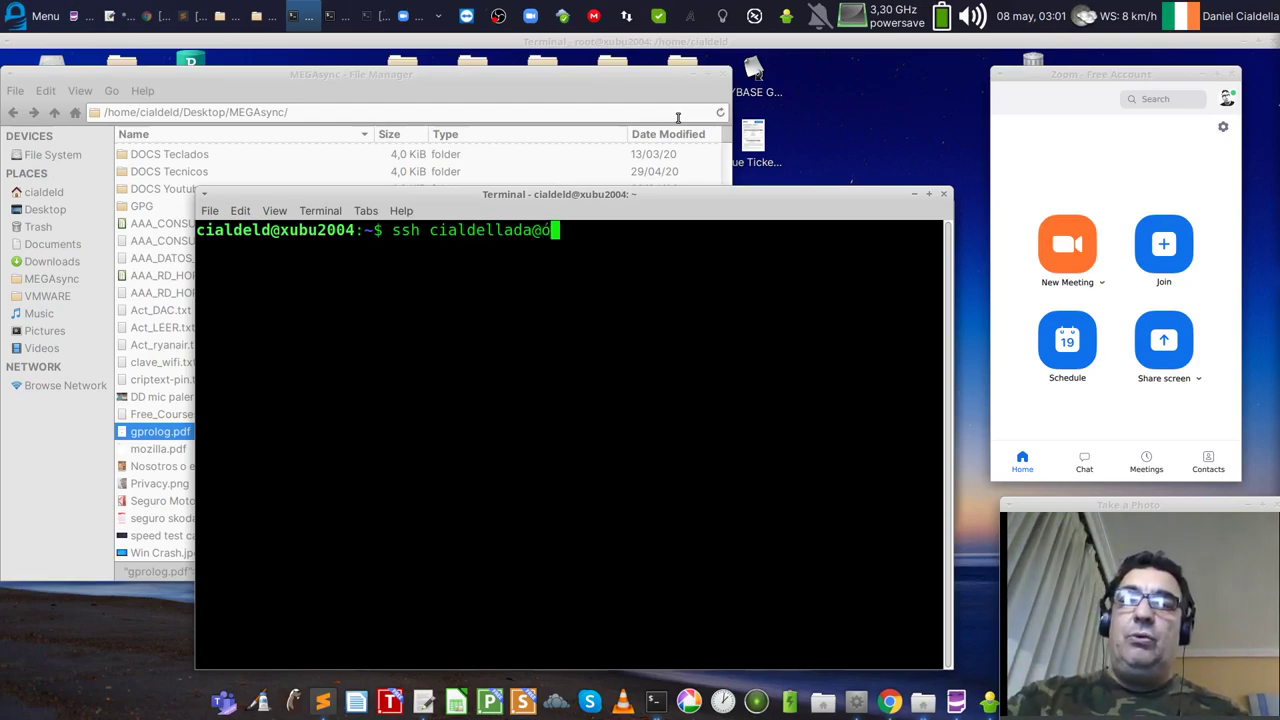
pyautogui.press('BackSpace')
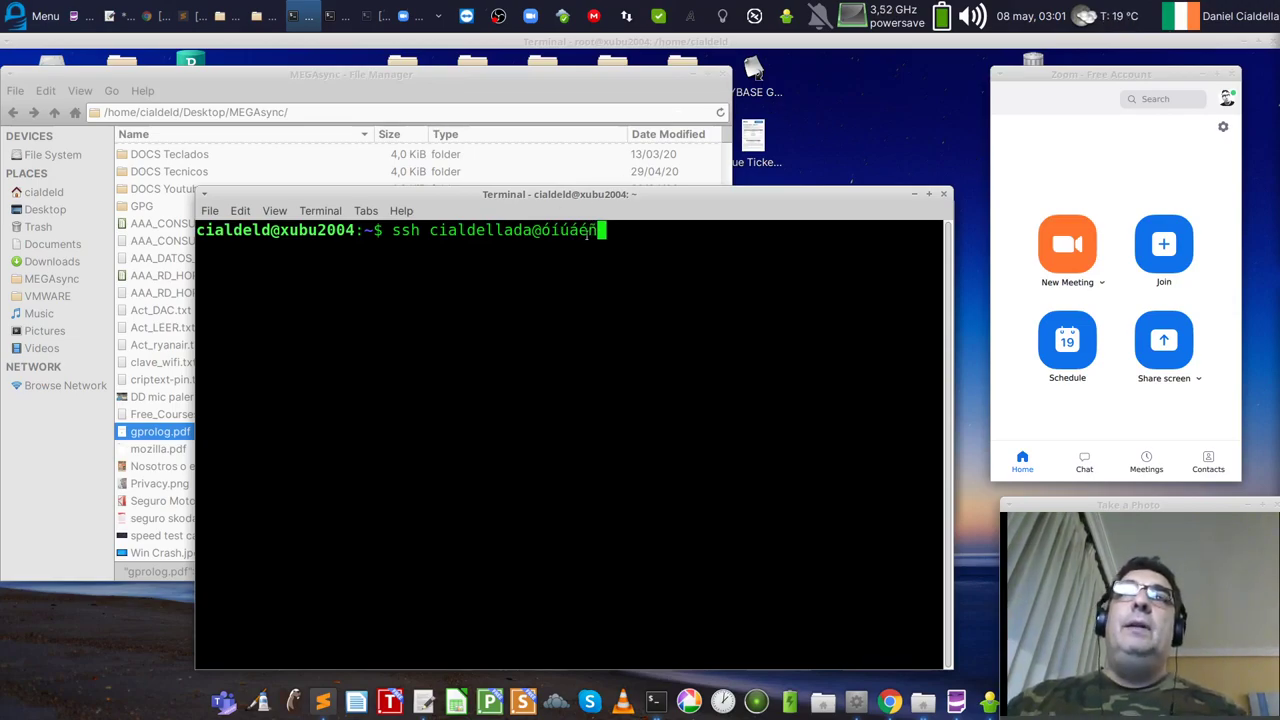
# Step: Select the accented letters, close the terminal, and bring the MEGAsync window forward
pyautogui.moveTo(600, 231); pyautogui.dragTo(542, 231)
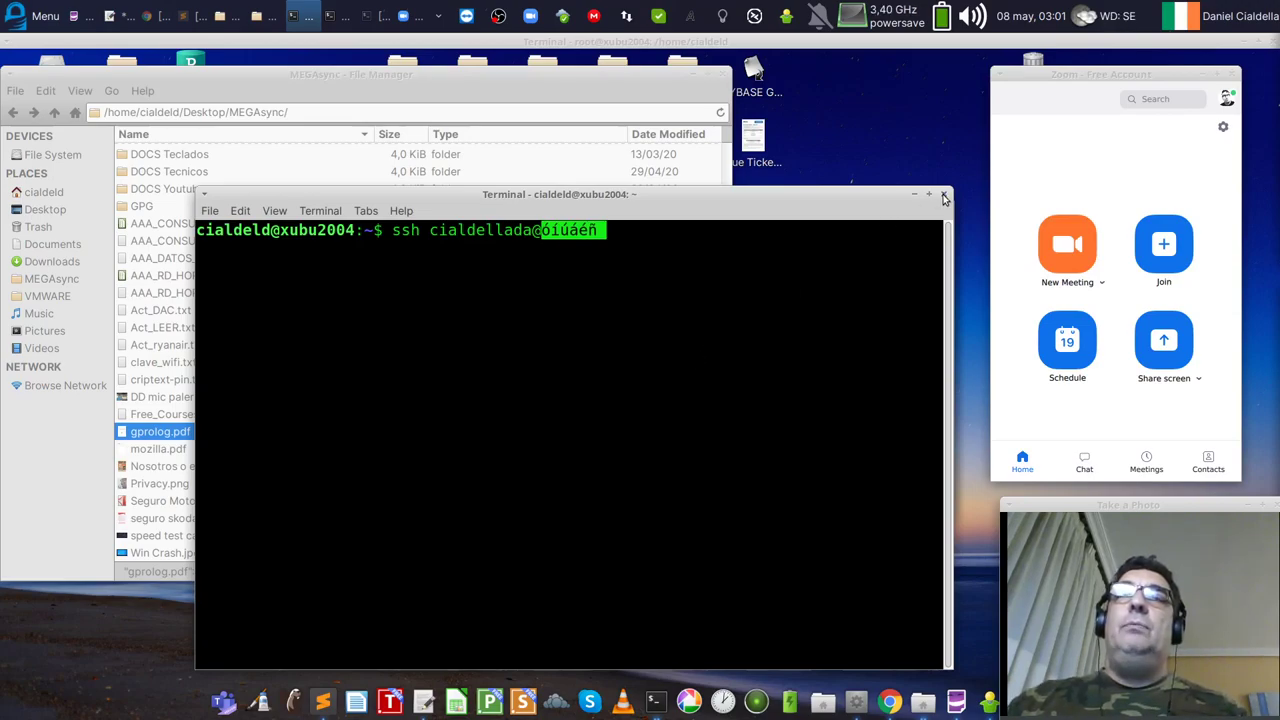
pyautogui.click(943, 197)
pyautogui.click(258, 16)
# Step: Navigate from MEGAsync to the File System root and open /opt, listing its 64 items
pyautogui.click(700, 87)
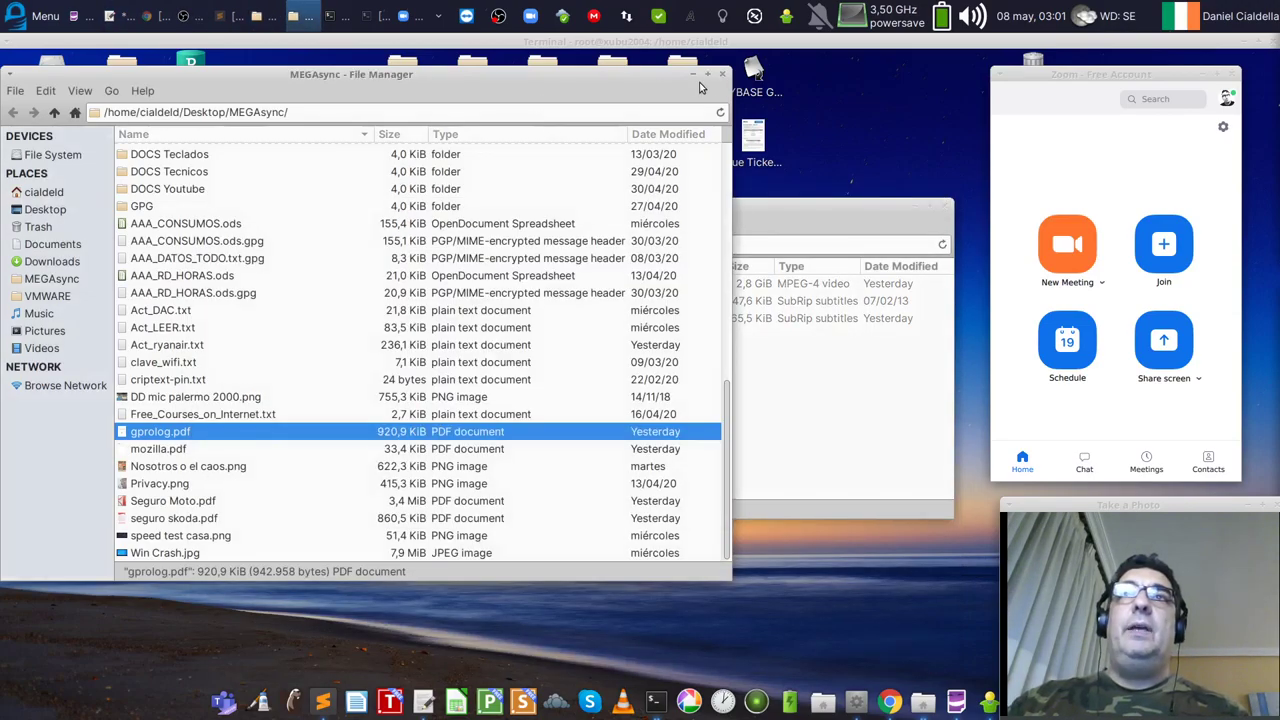
pyautogui.click(334, 242)
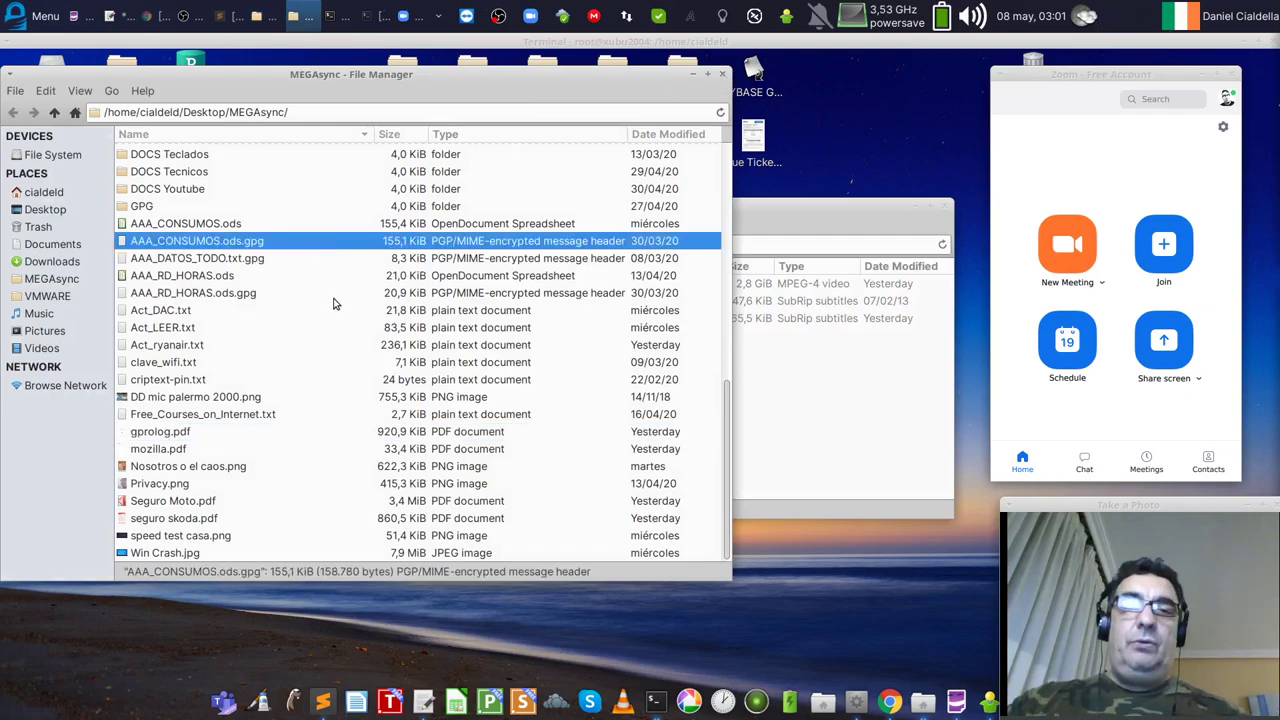
pyautogui.scroll(6, 334, 303)
pyautogui.scroll(-6, 334, 303)
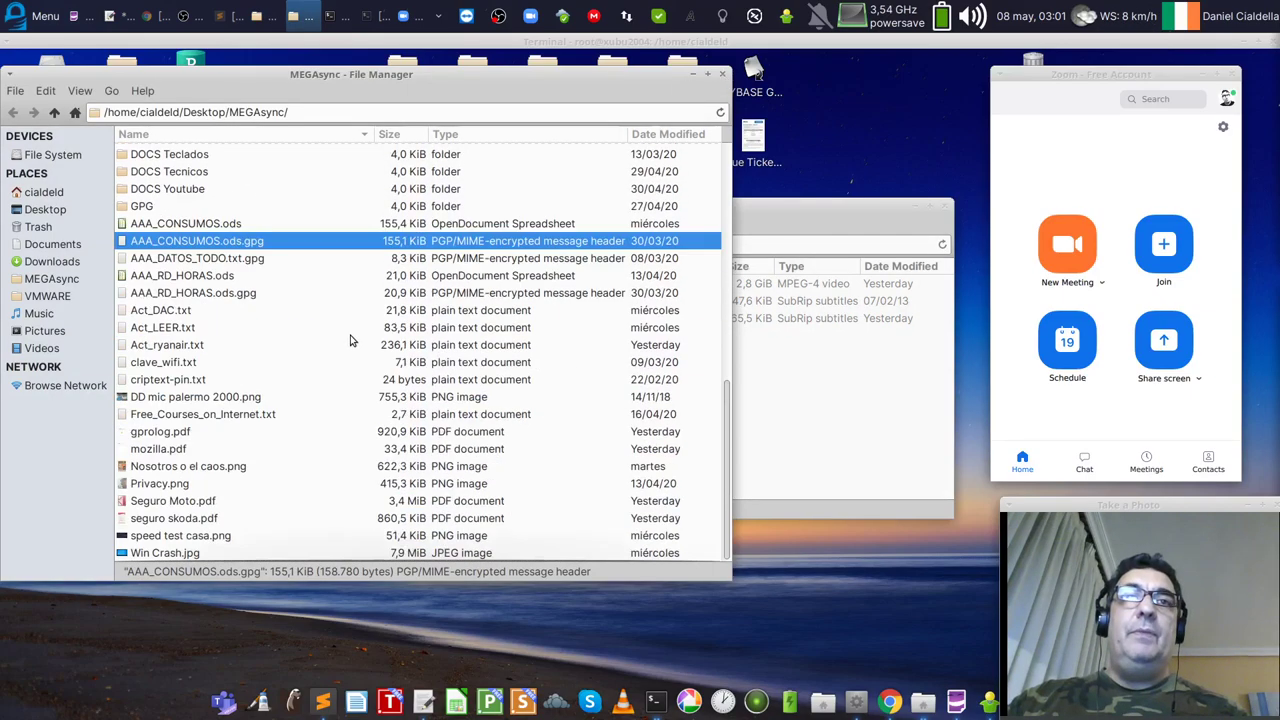
pyautogui.click(50, 279)
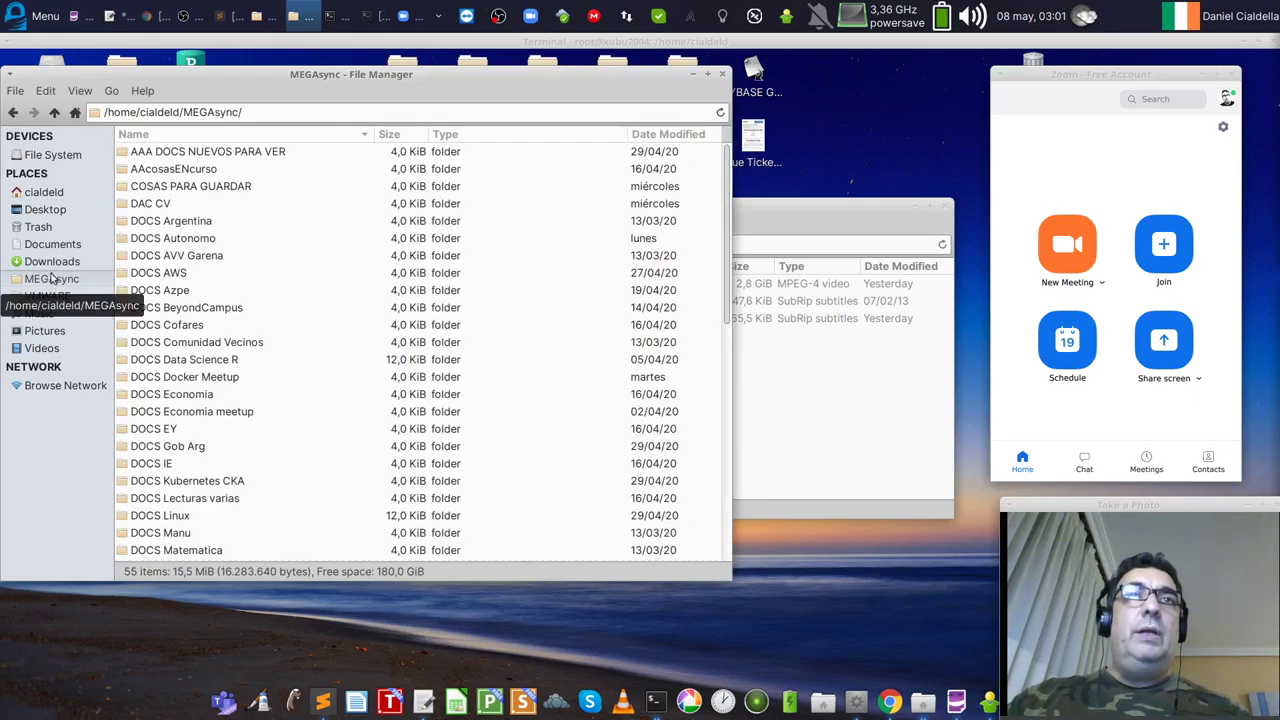
pyautogui.click(35, 156)
pyautogui.doubleClick(166, 384)
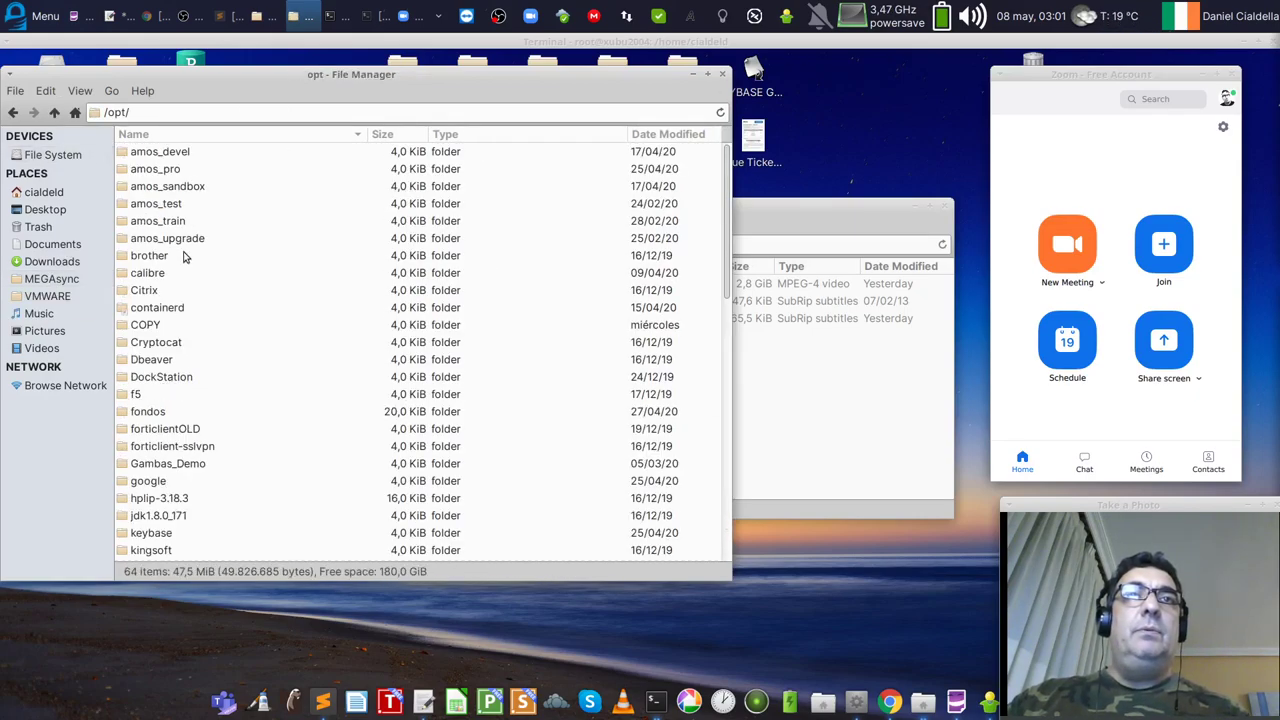
# Step: Open the fondos wallpaper folder, maximize Thunar, and zoom the file list
pyautogui.doubleClick(171, 411)
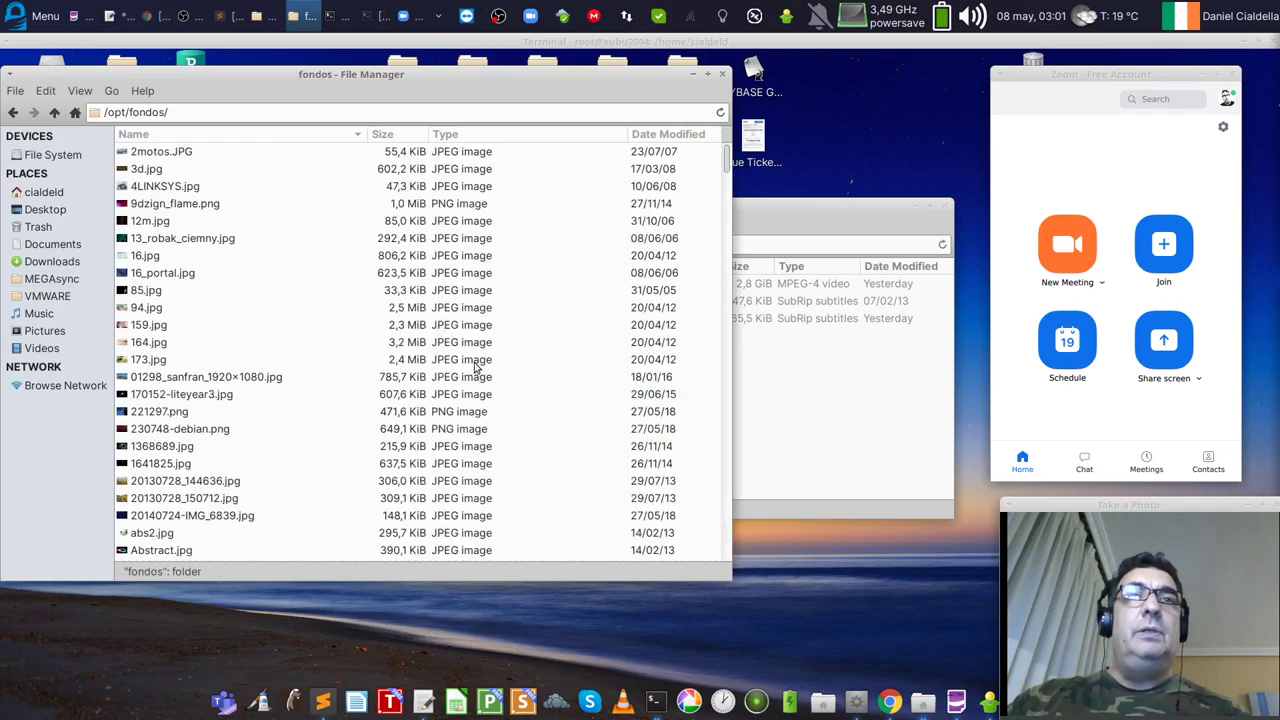
pyautogui.click(190, 240)
pyautogui.keyDown('ctrl'); pyautogui.scroll(3, 402, 320); pyautogui.keyUp('ctrl')
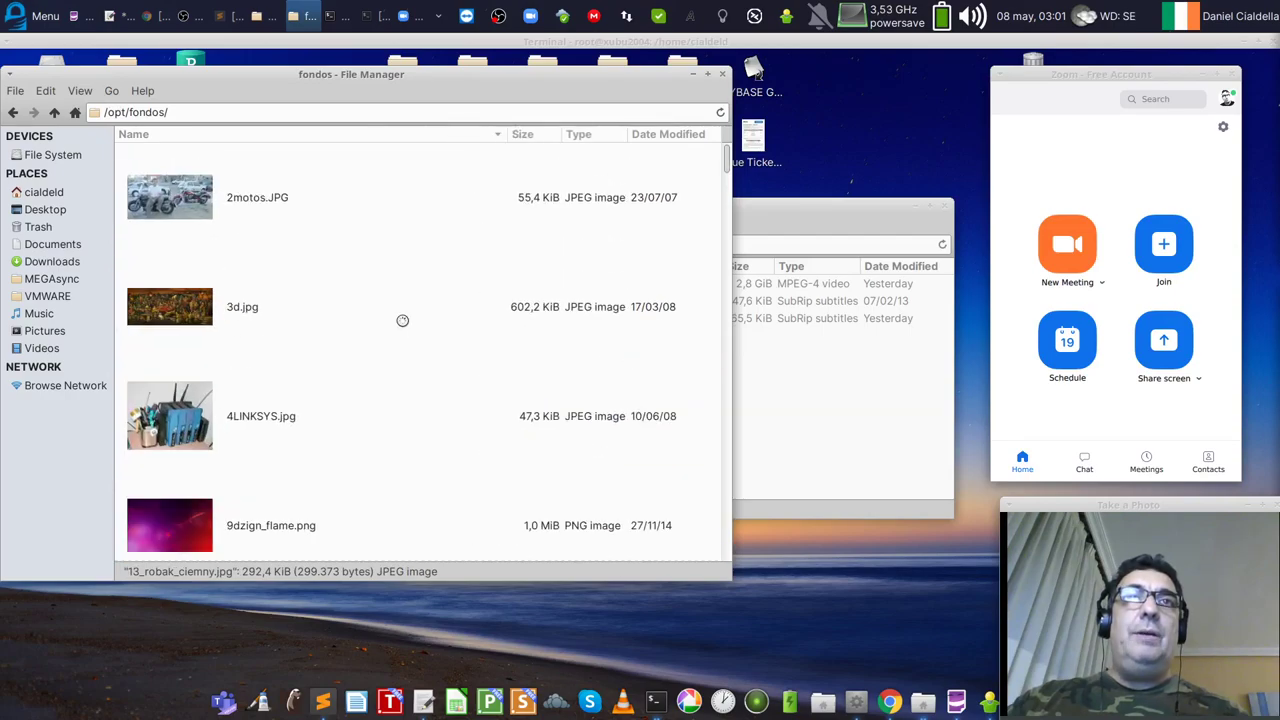
pyautogui.click(710, 78)
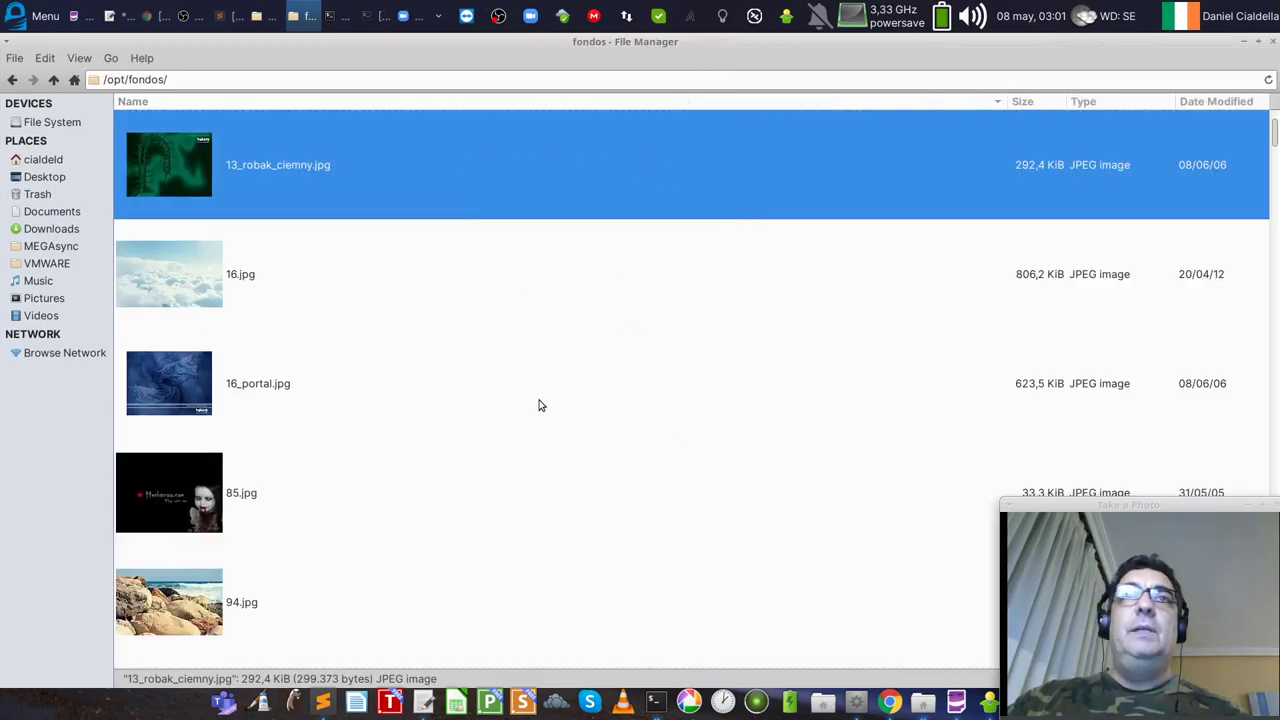
pyautogui.scroll(-10, 538, 402)
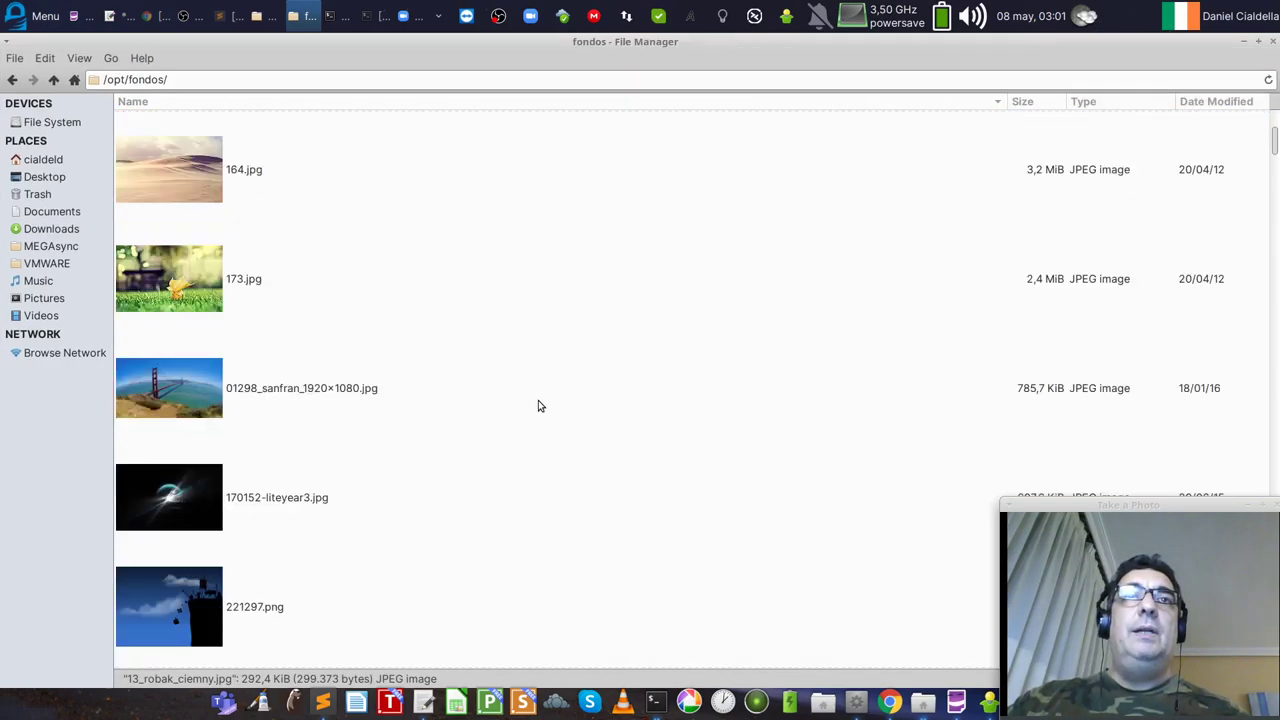
pyautogui.scroll(2, 538, 405)
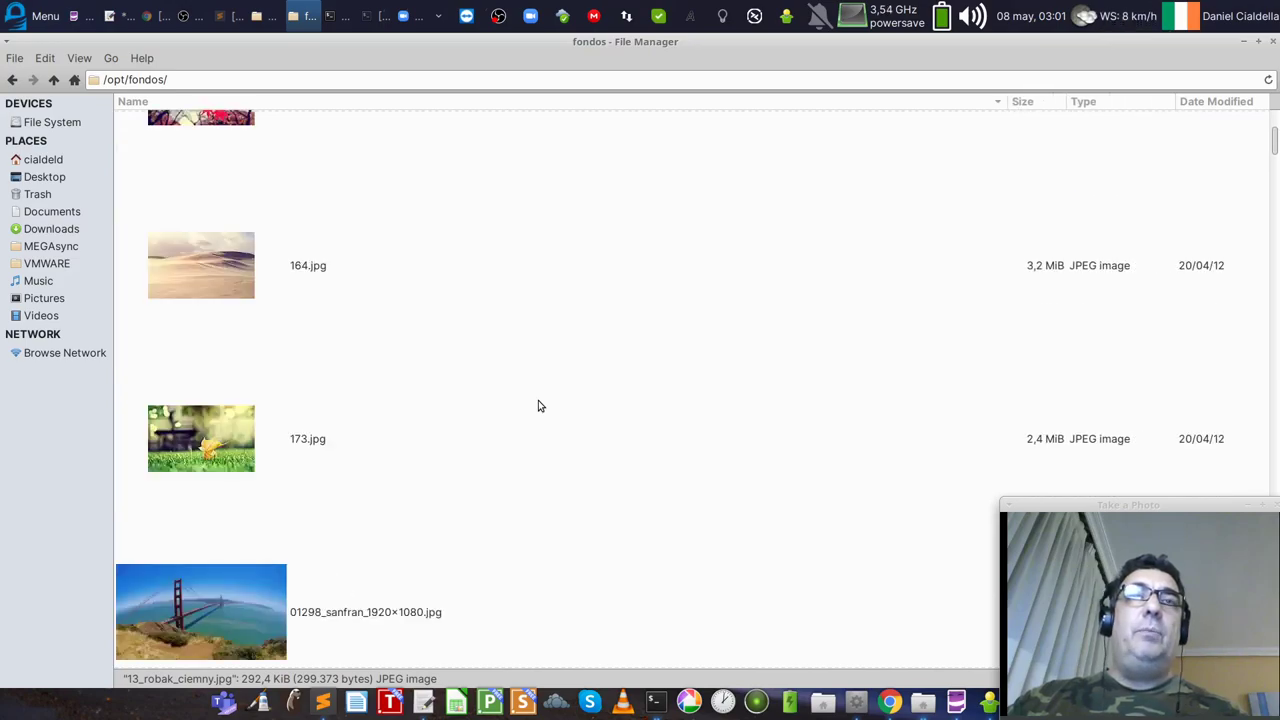
pyautogui.scroll(-3, 538, 405)
pyautogui.scroll(-10, 538, 405)
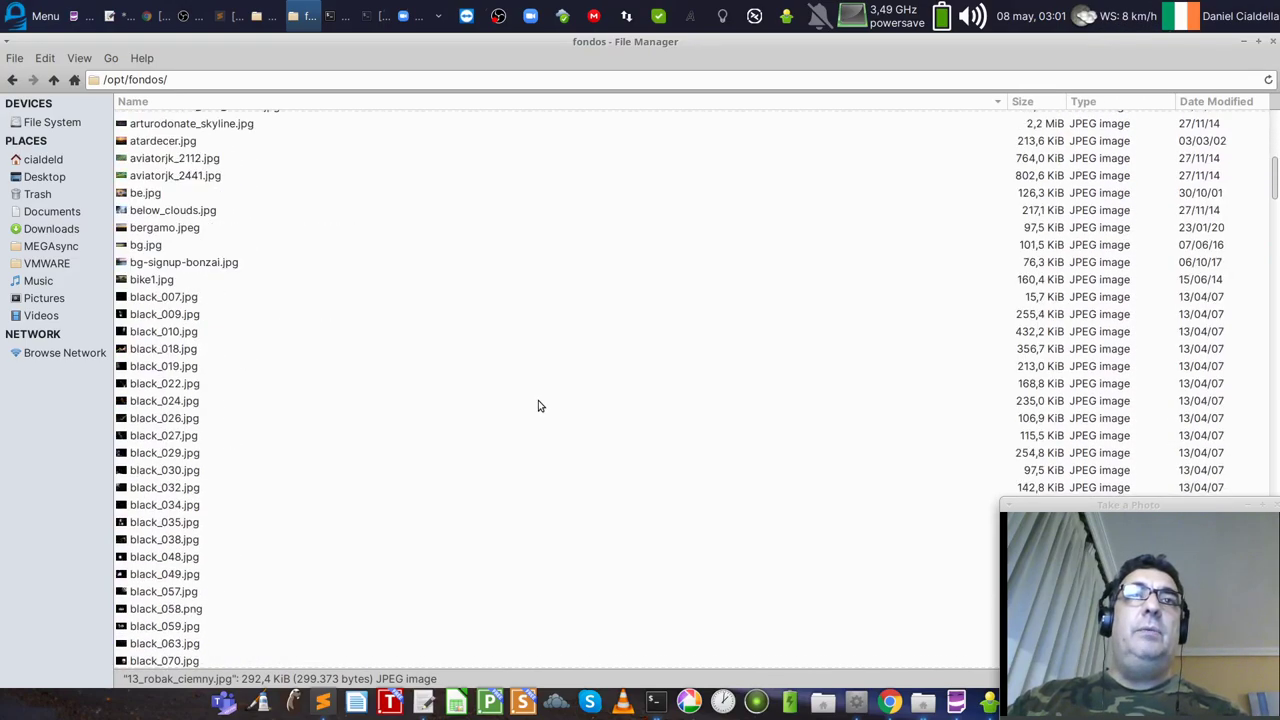
pyautogui.scroll(3, 538, 405)
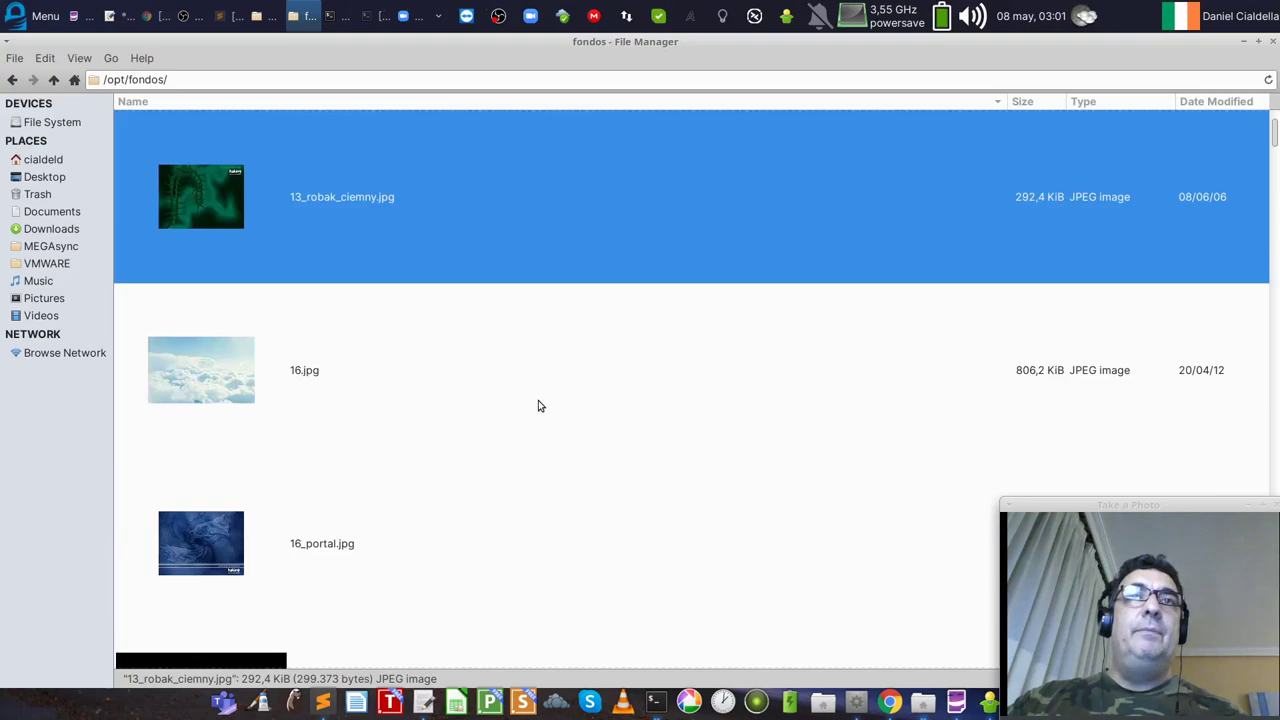
pyautogui.scroll(-15, 538, 402)
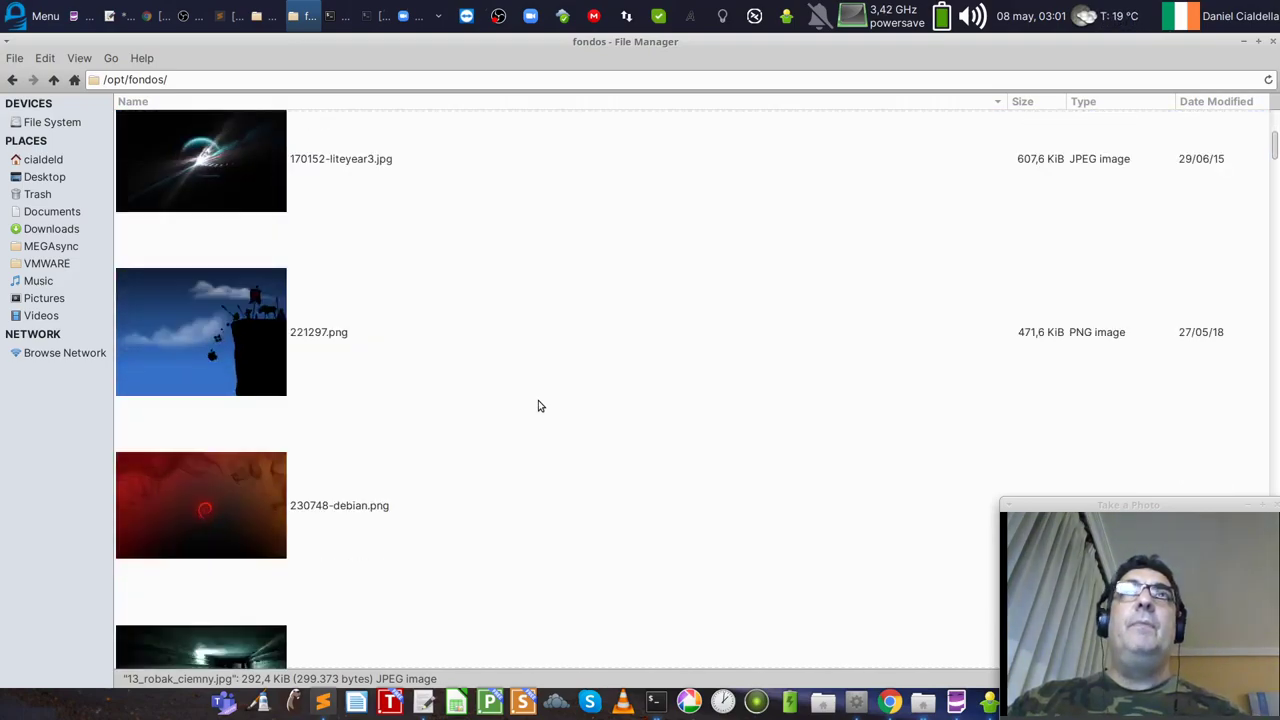
pyautogui.scroll(-5, 538, 403)
pyautogui.scroll(-1, 538, 400)
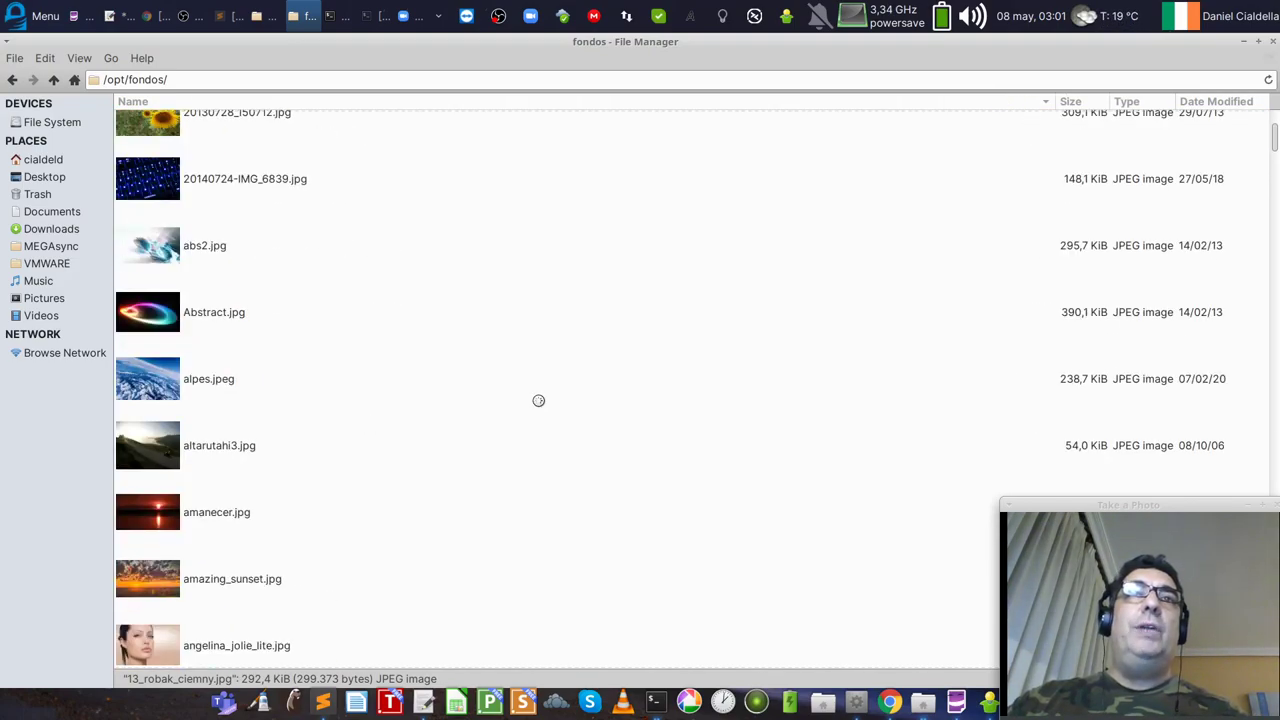
pyautogui.scroll(-2, 538, 402)
pyautogui.scroll(-20, 571, 384)
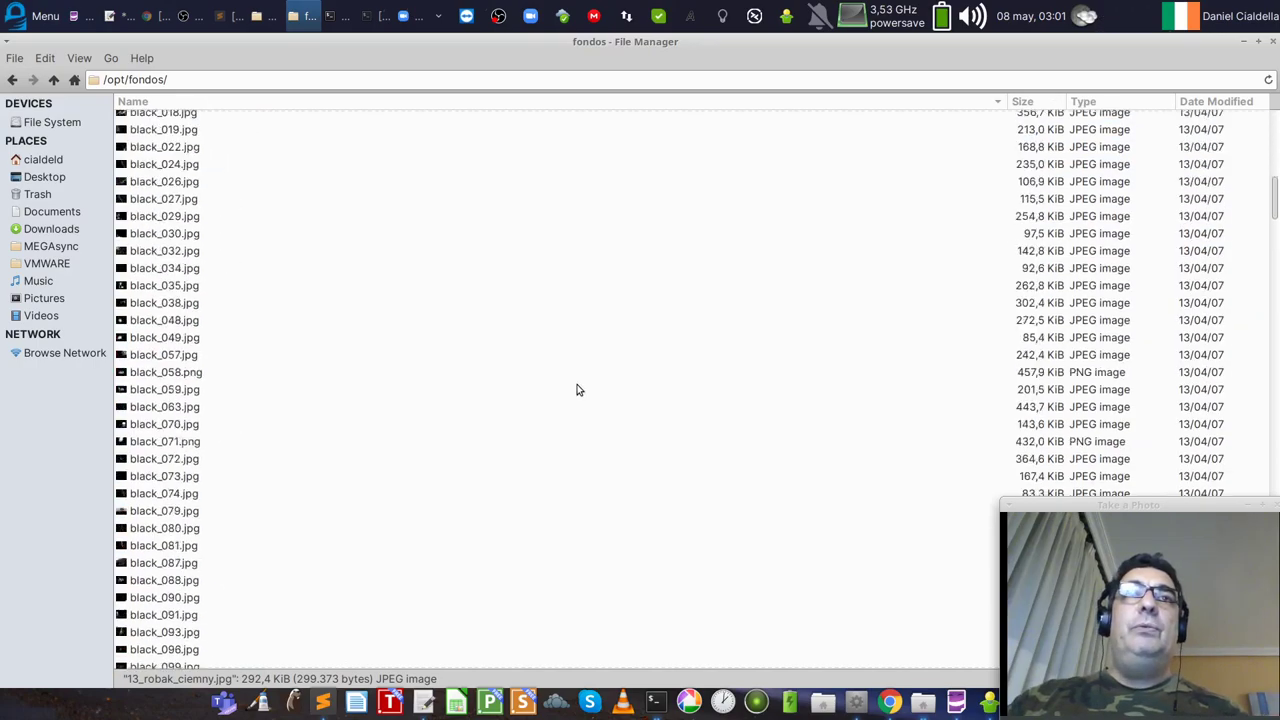
# Step: Switch to View as Icons, zoom the thumbnails, and open 2motos.JPG in Pinta
pyautogui.click(86, 63)
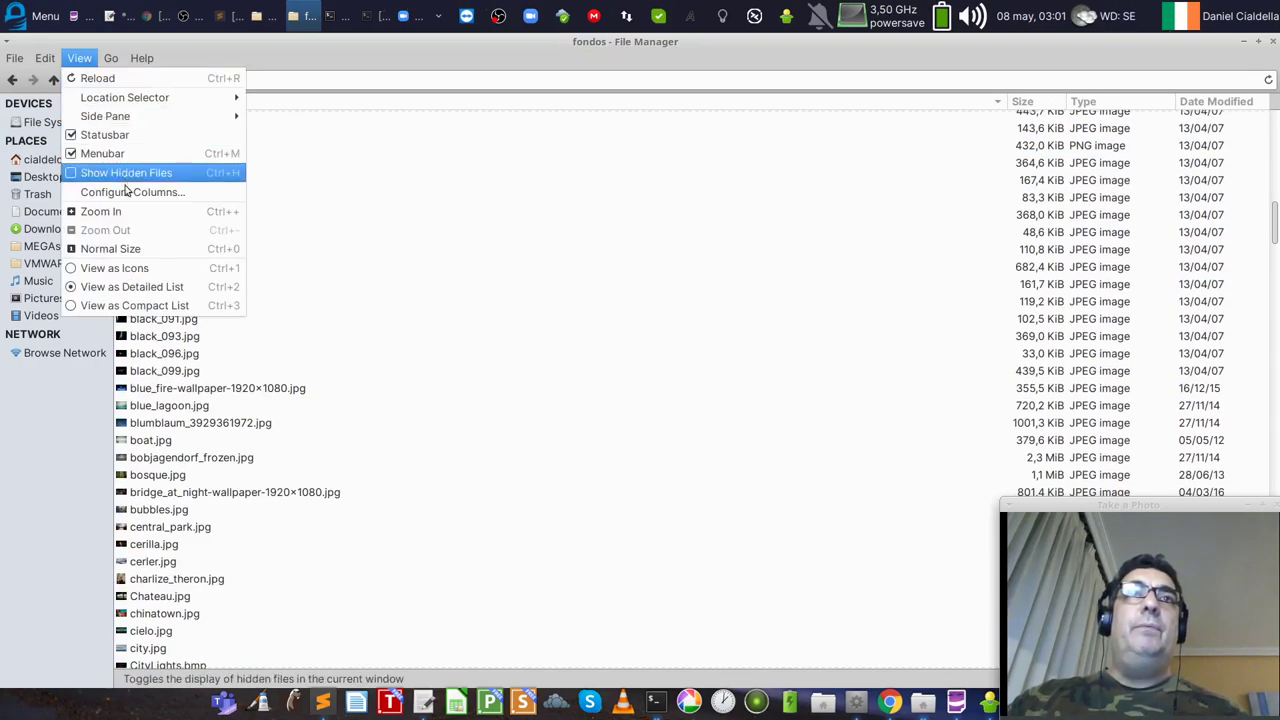
pyautogui.click(140, 266)
pyautogui.scroll(2, 530, 397)
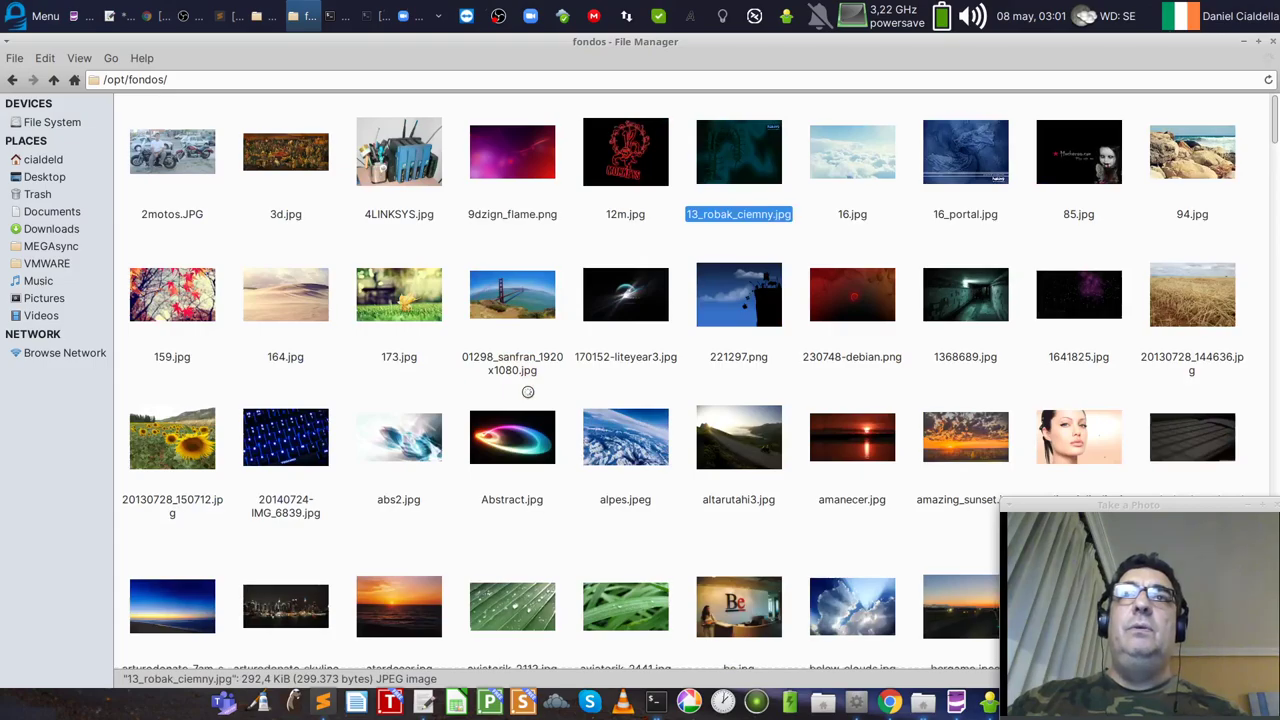
pyautogui.scroll(-5, 642, 397)
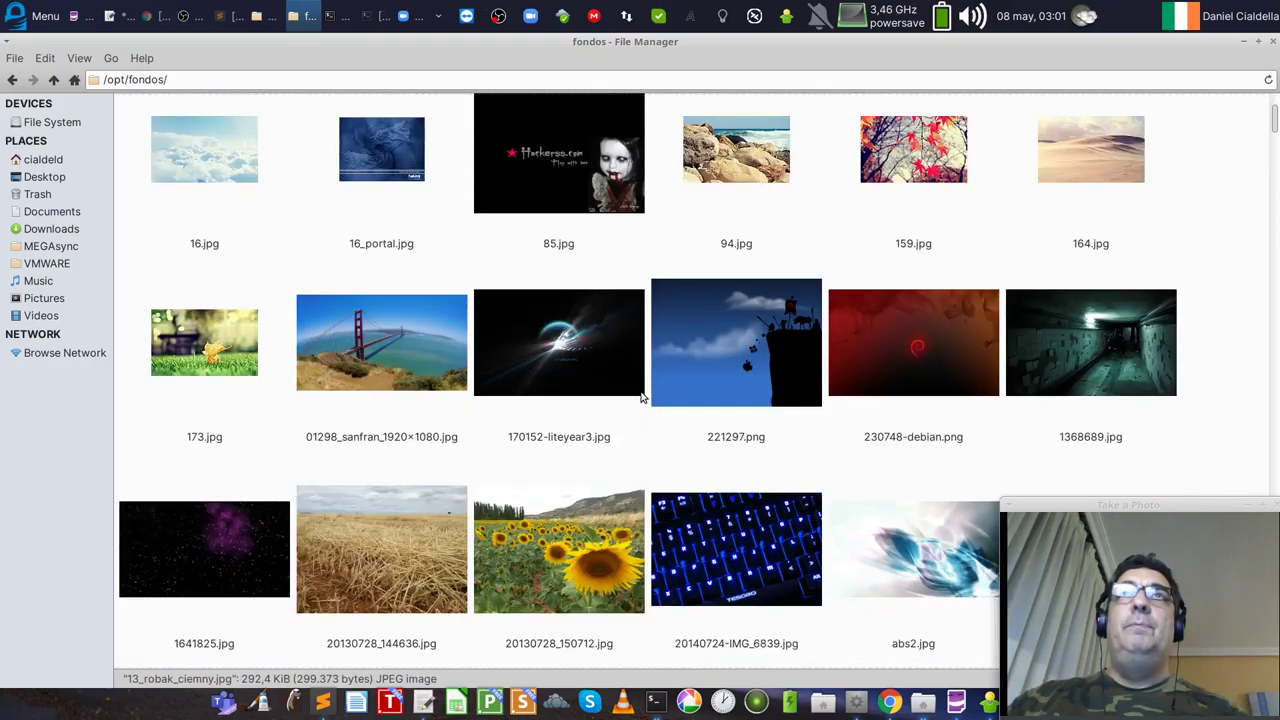
pyautogui.scroll(8, 640, 394)
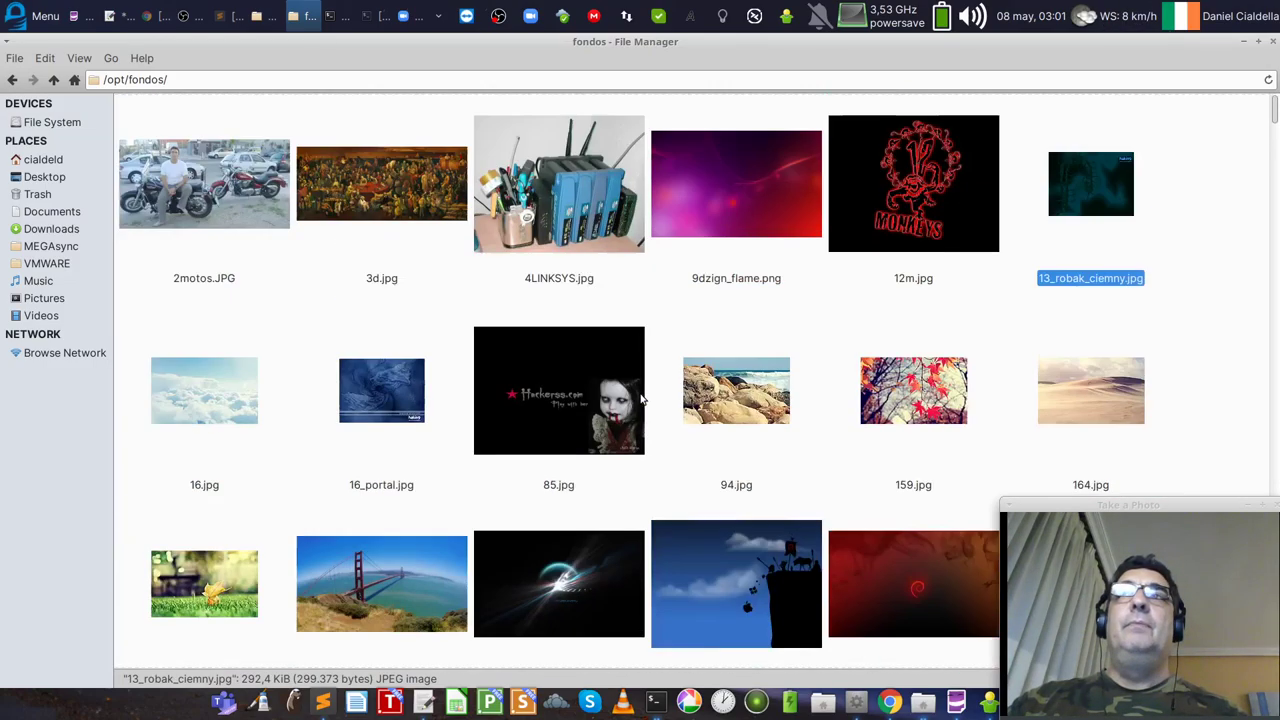
pyautogui.doubleClick(224, 202)
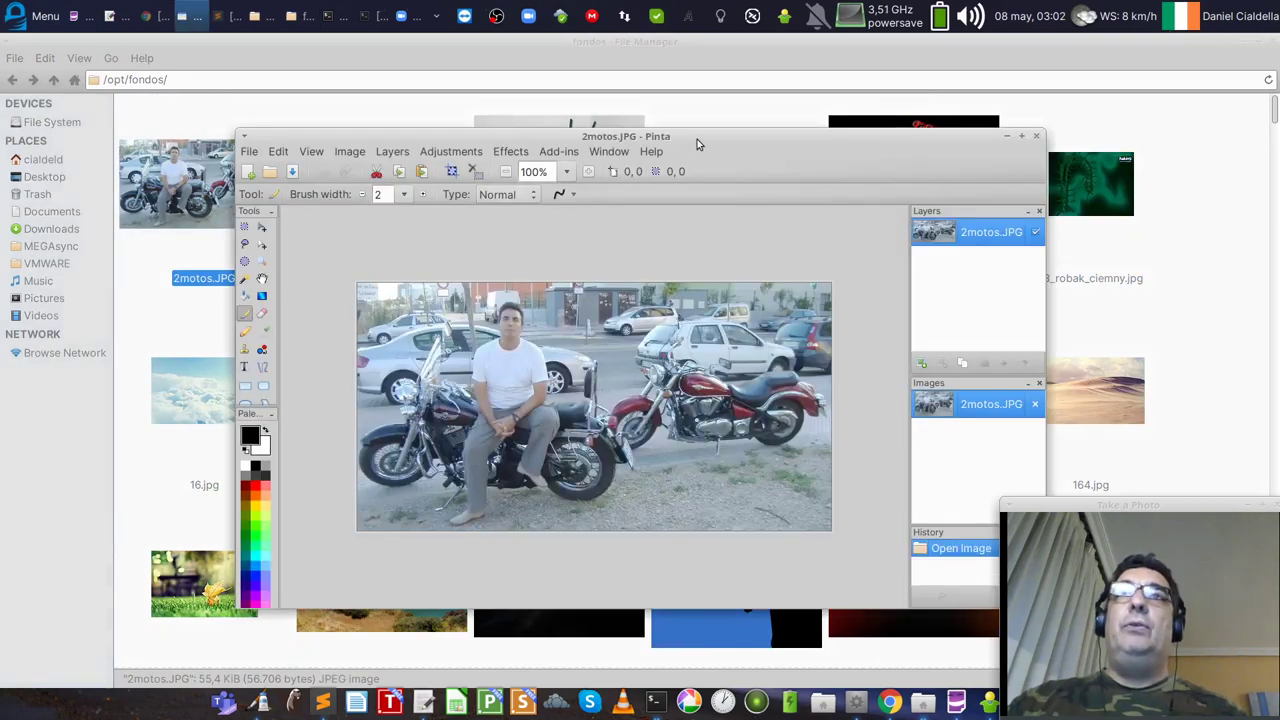
# Step: Close Pinta and shrink the wallpaper thumbnails
pyautogui.moveTo(697, 139); pyautogui.dragTo(729, 115)
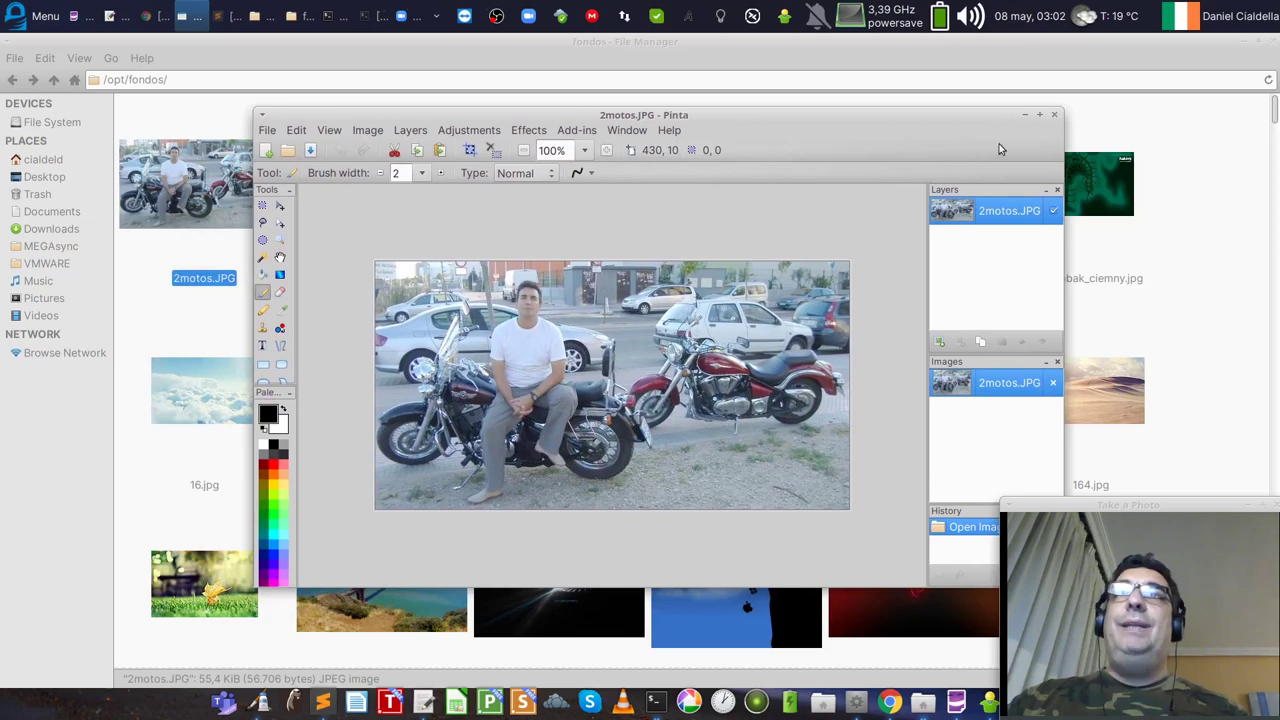
pyautogui.click(1057, 117)
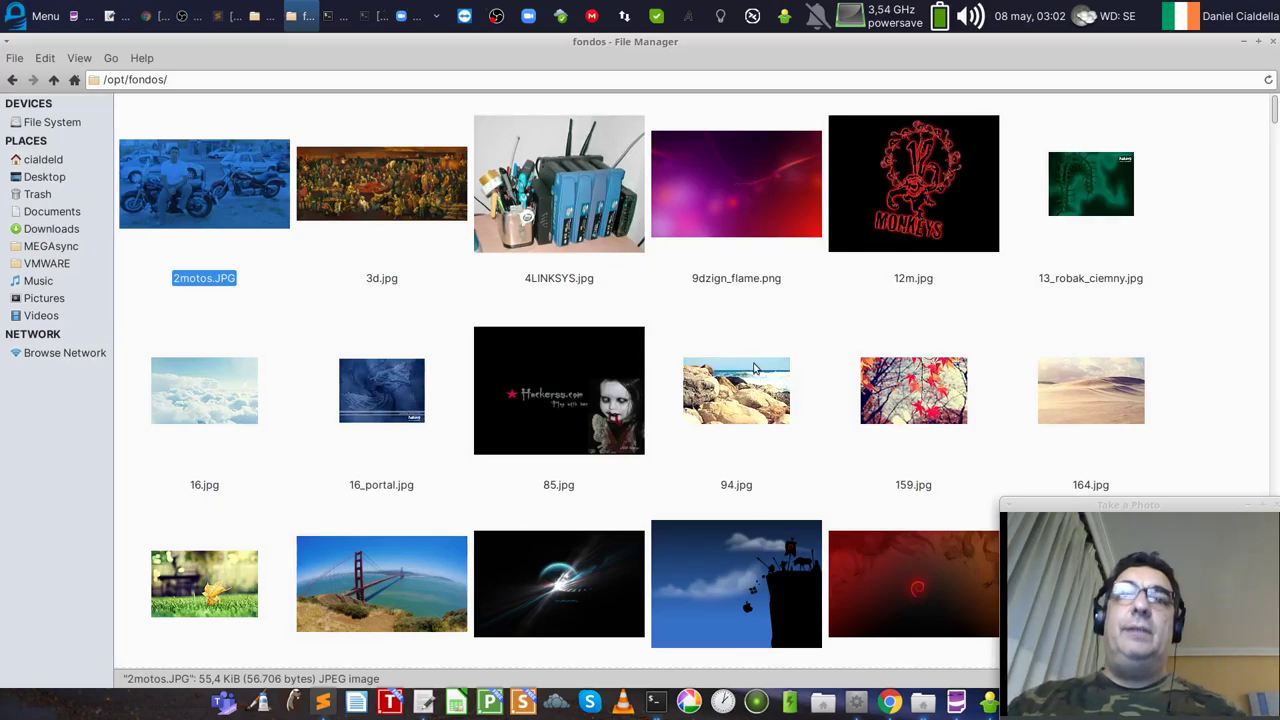
pyautogui.scroll(-10, 755, 369)
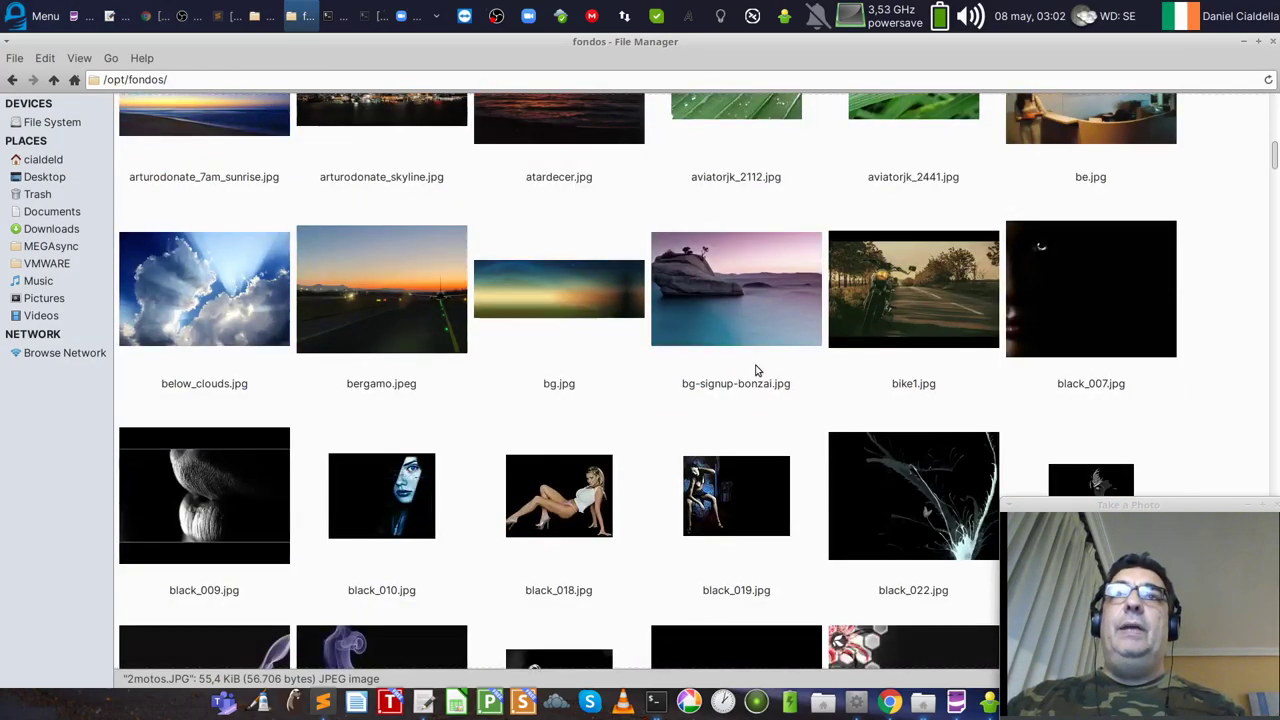
pyautogui.scroll(-15, 755, 369)
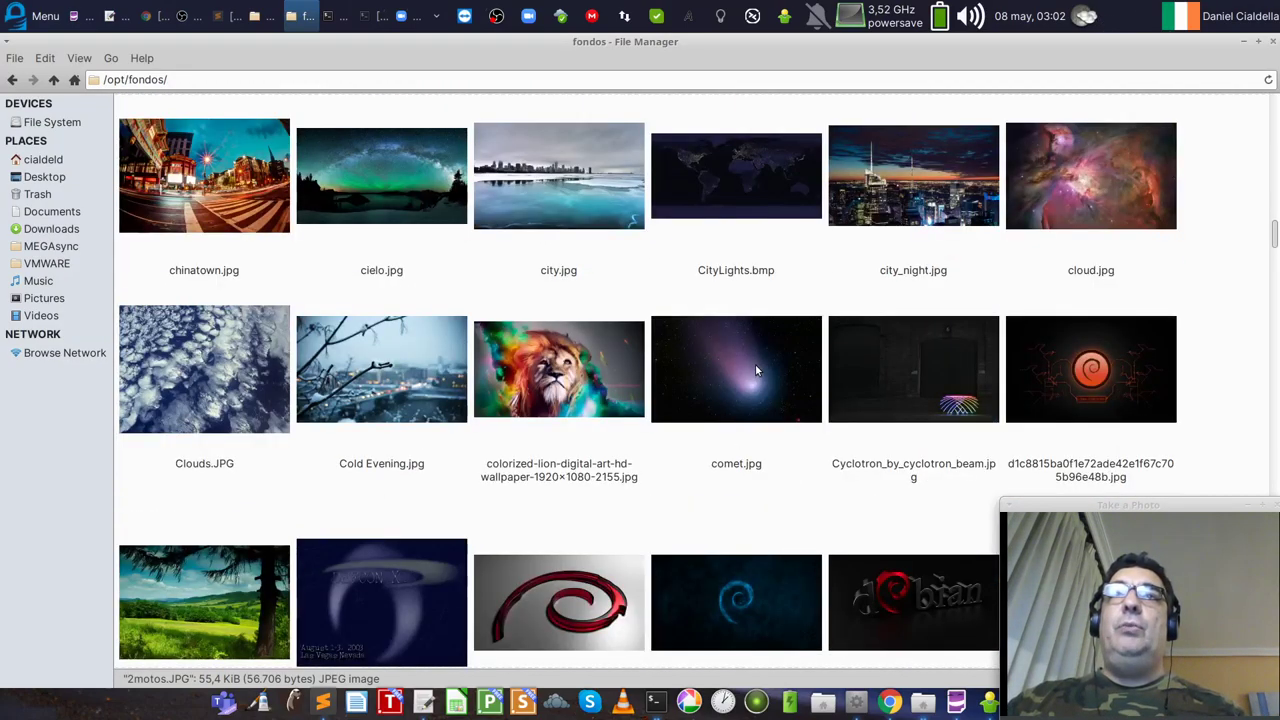
pyautogui.hotkey('ctrl', '-')
pyautogui.hotkey('ctrl', '-')
pyautogui.hotkey('ctrl', '-')
pyautogui.hotkey('ctrl', '-')
pyautogui.hotkey('ctrl', '-')
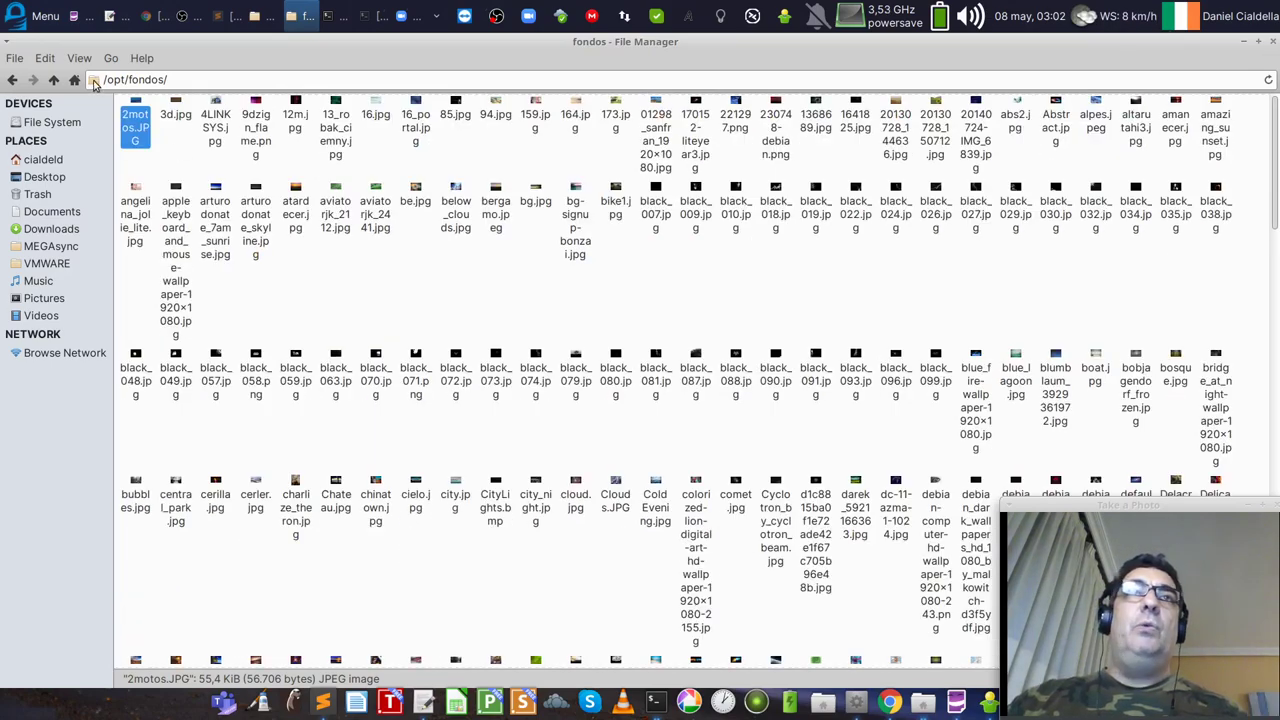
# Step: Show fondos as a detailed list in a restored window, sorted by type
pyautogui.click(79, 58)
pyautogui.click(103, 288)
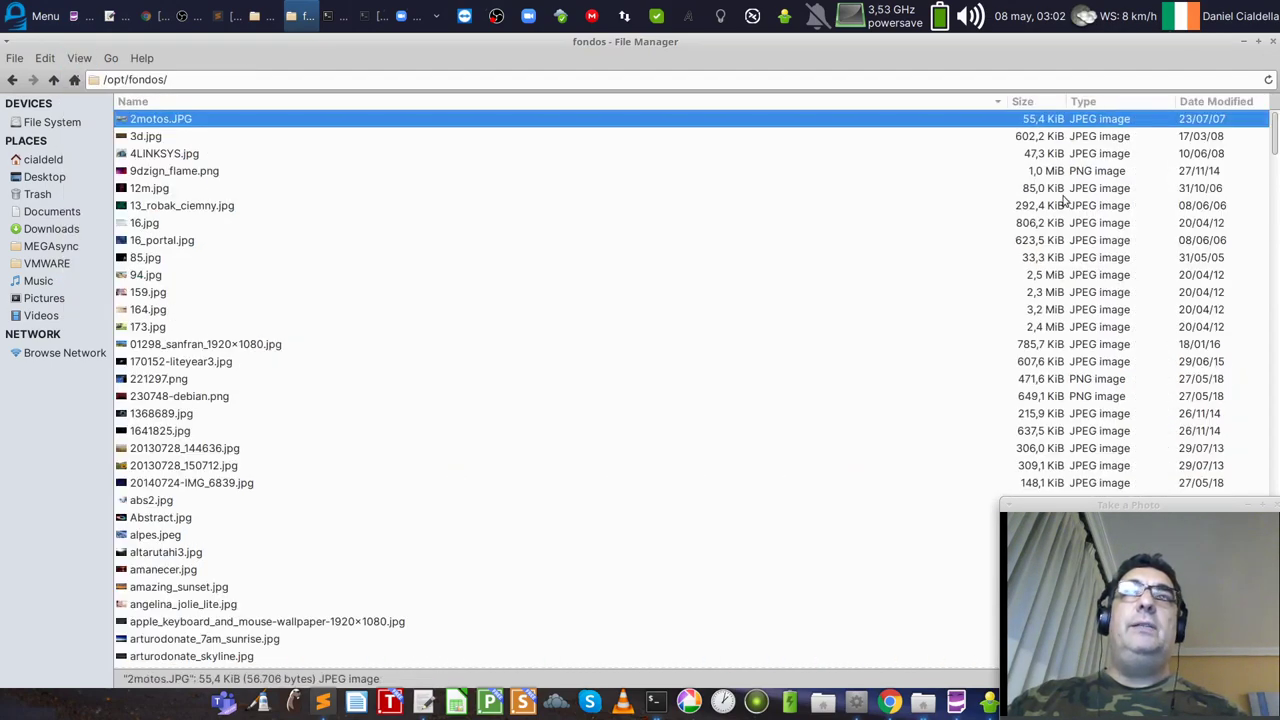
pyautogui.doubleClick(1064, 46)
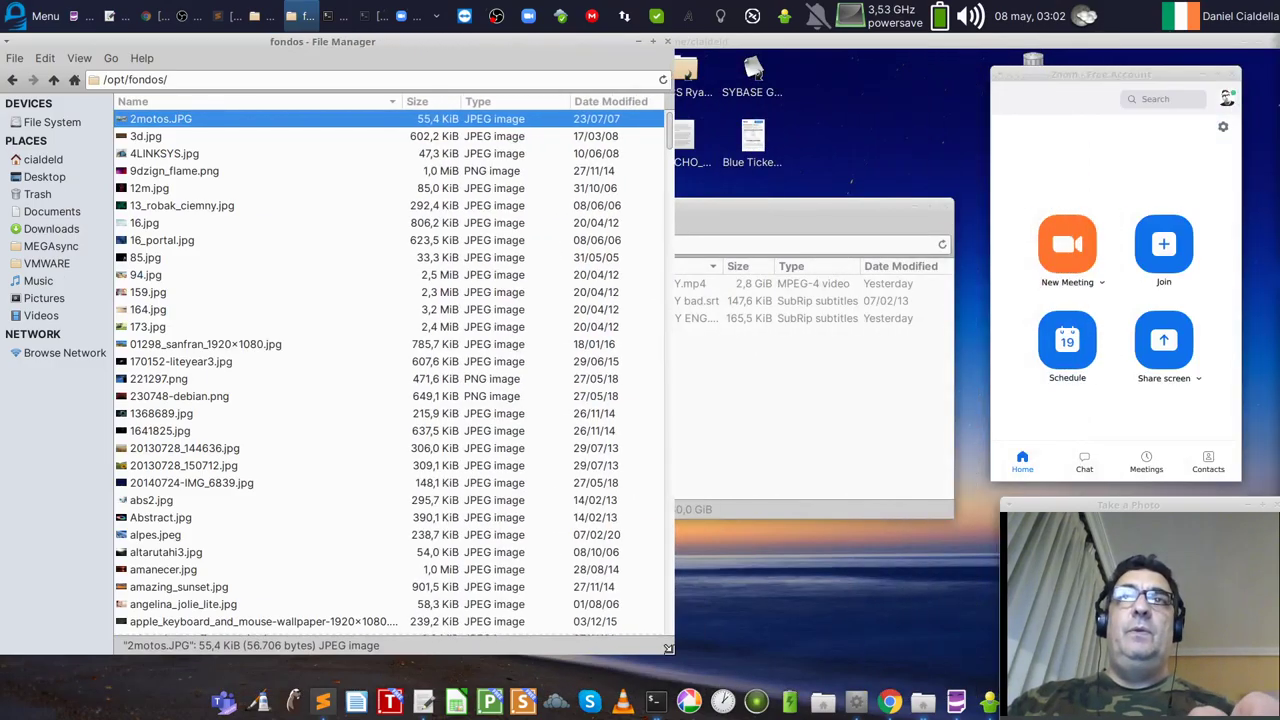
pyautogui.click(502, 104)
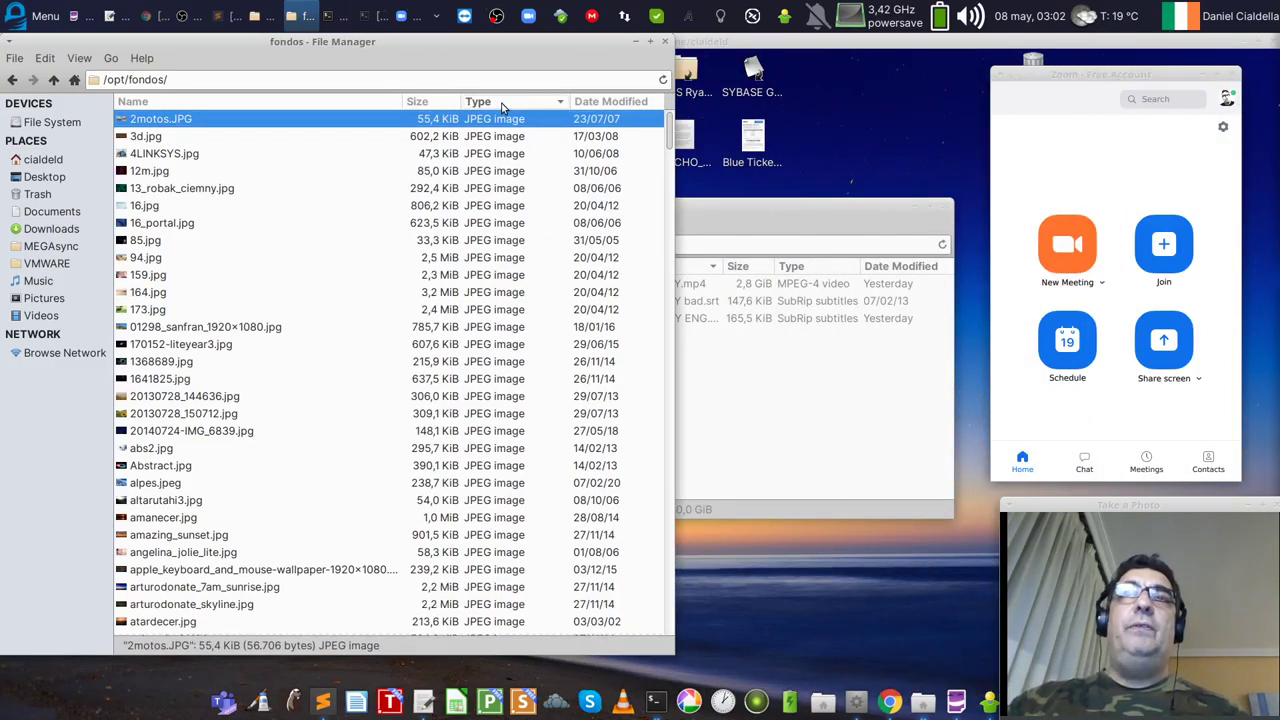
pyautogui.moveTo(670, 130); pyautogui.dragTo(670, 615)
# Step: Open CityLights.bmp in Image Viewer and close it
pyautogui.click(496, 283)
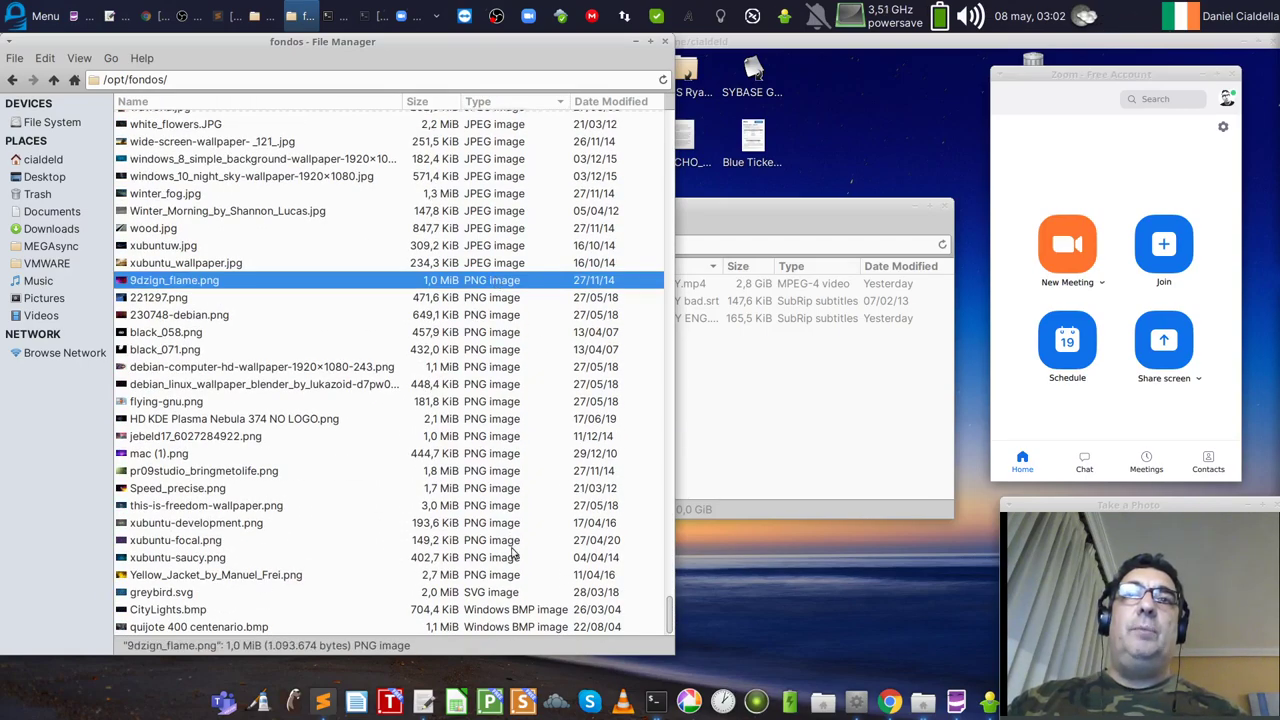
pyautogui.click(512, 594)
pyautogui.click(197, 612)
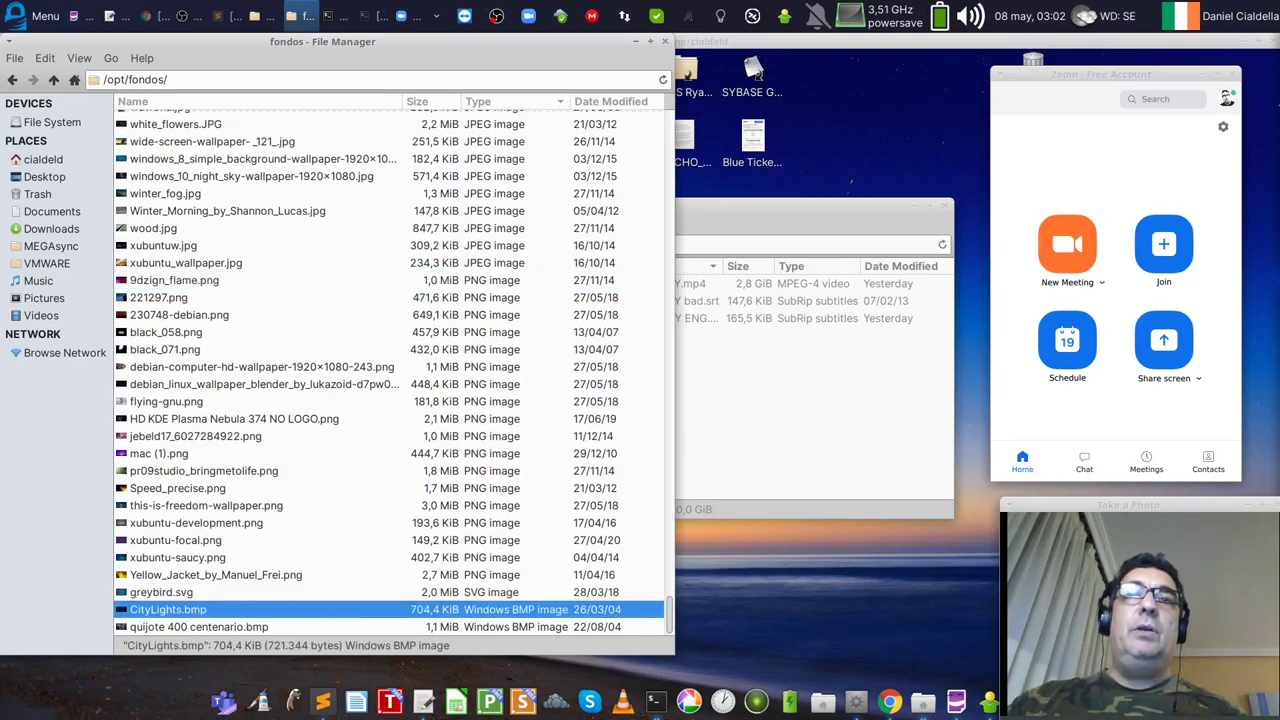
pyautogui.doubleClick(197, 612)
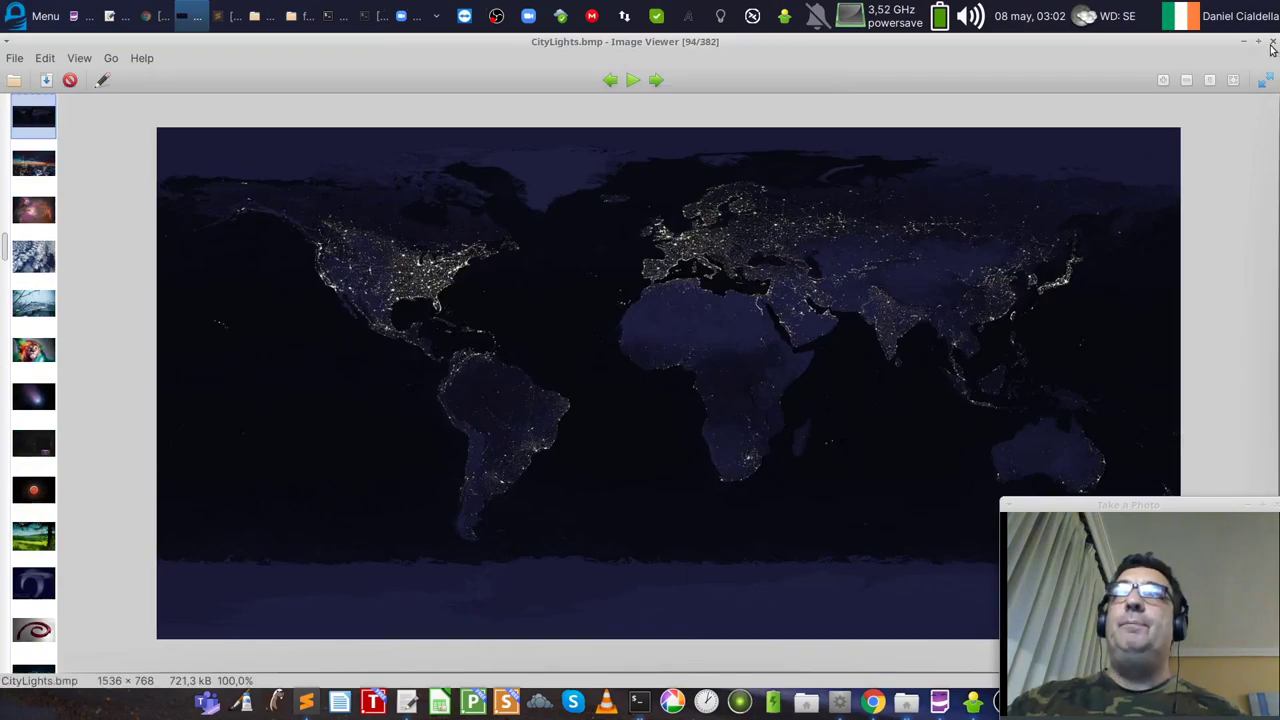
pyautogui.click(1272, 44)
# Step: Close the fondos folder window
pyautogui.click(300, 332)
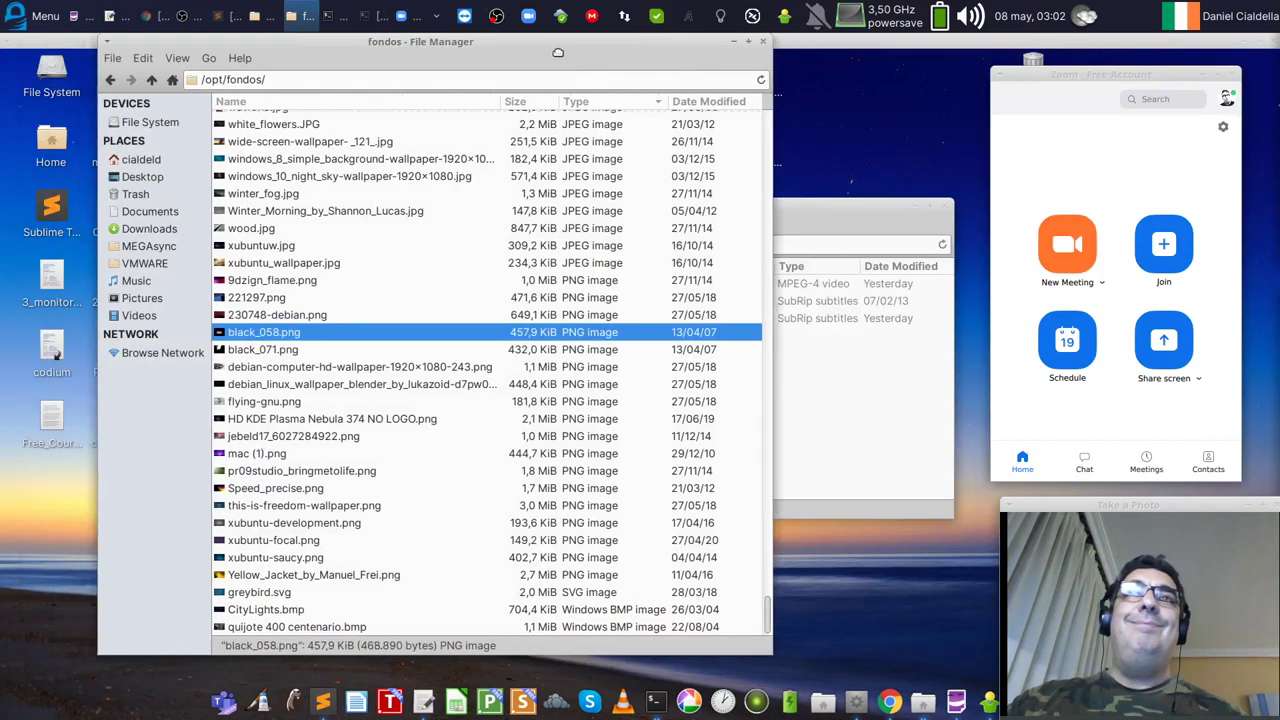
pyautogui.moveTo(558, 52); pyautogui.dragTo(573, 52)
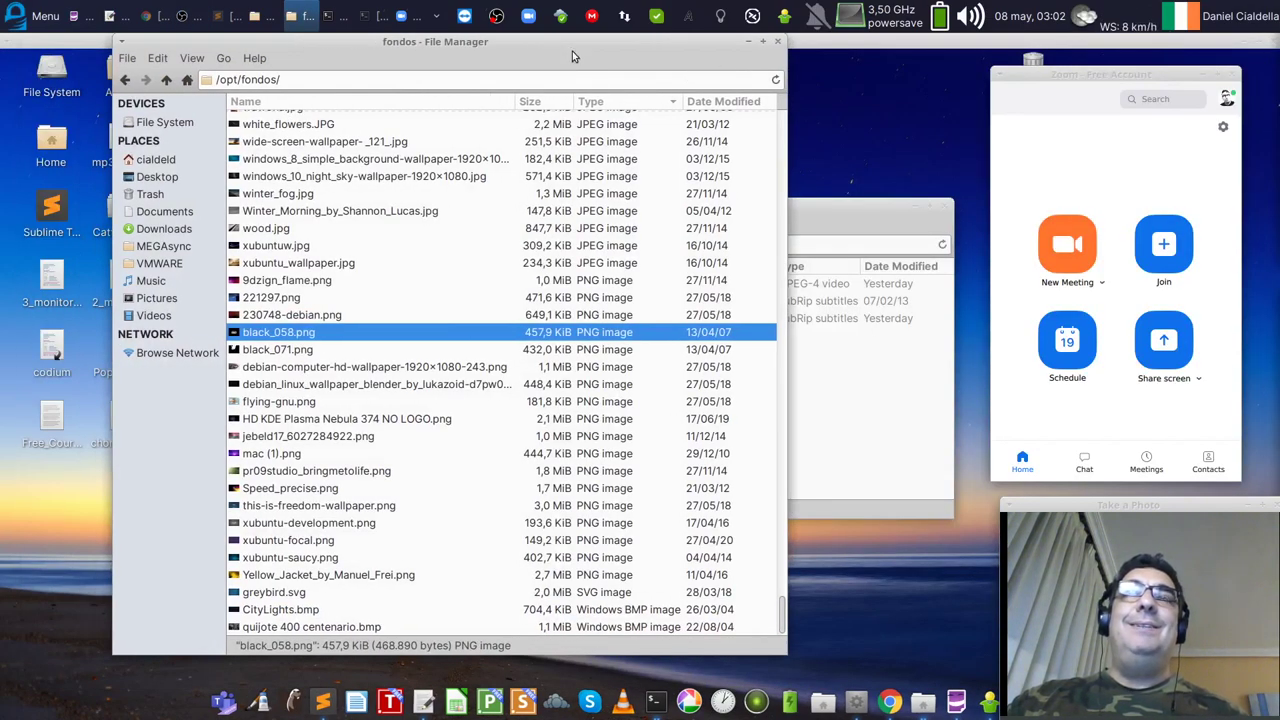
pyautogui.click(777, 43)
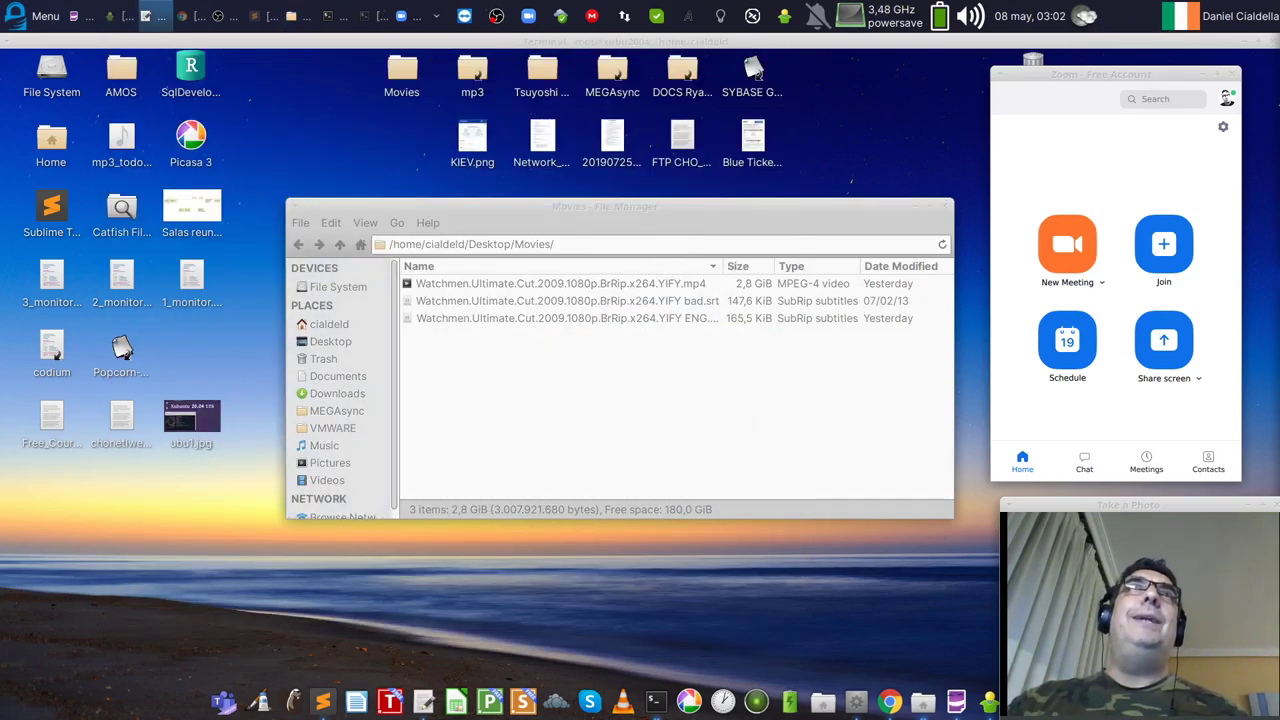
pyautogui.click(721, 17)
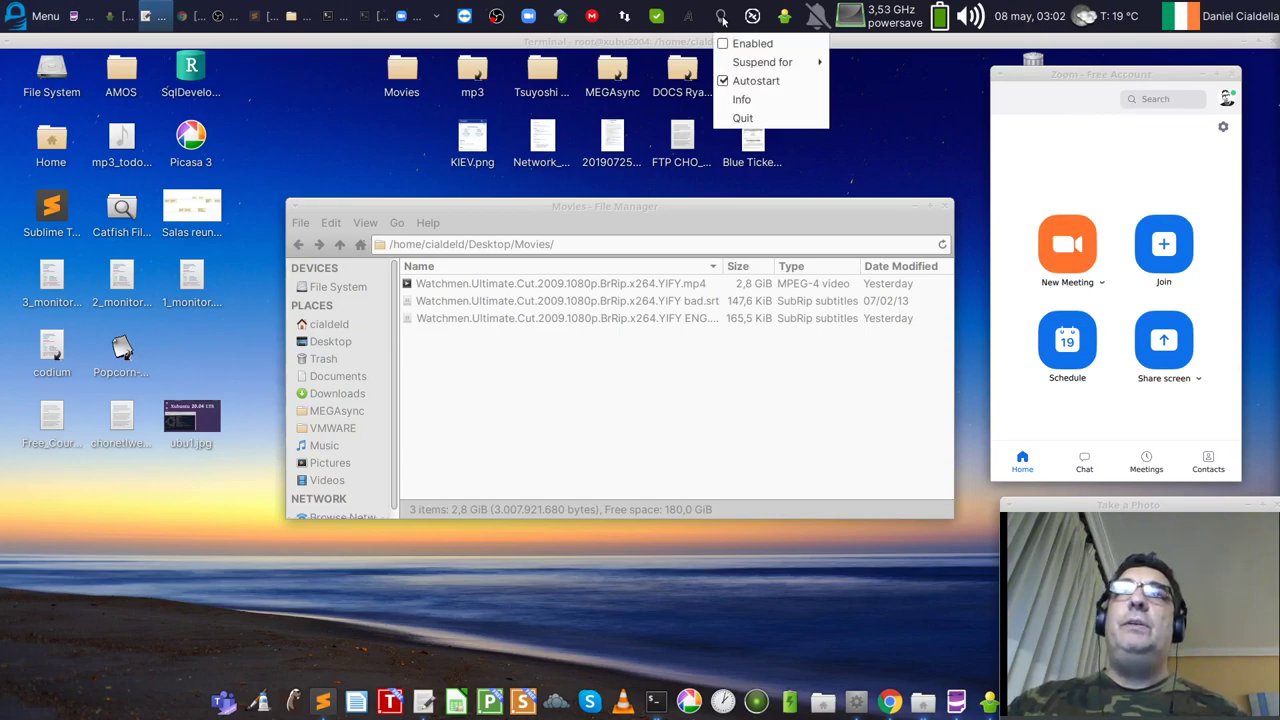
pyautogui.click(741, 99)
pyautogui.moveTo(613, 292); pyautogui.dragTo(525, 321)
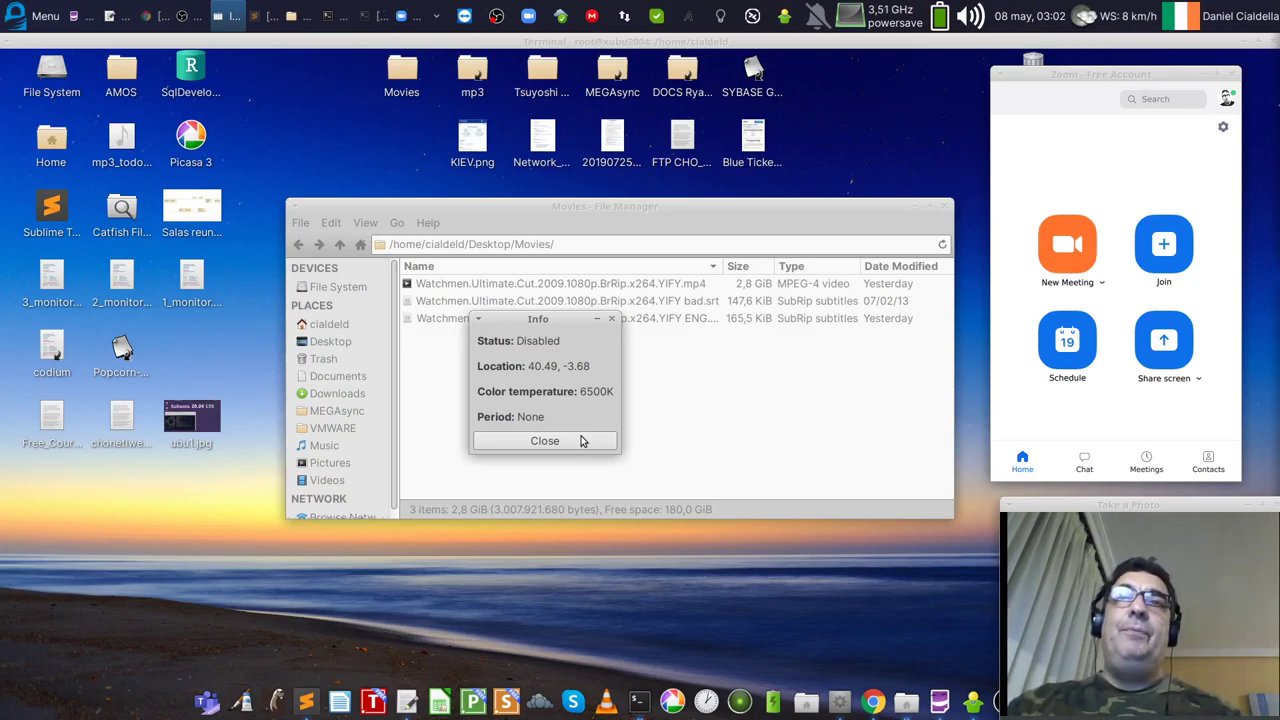
pyautogui.click(583, 441)
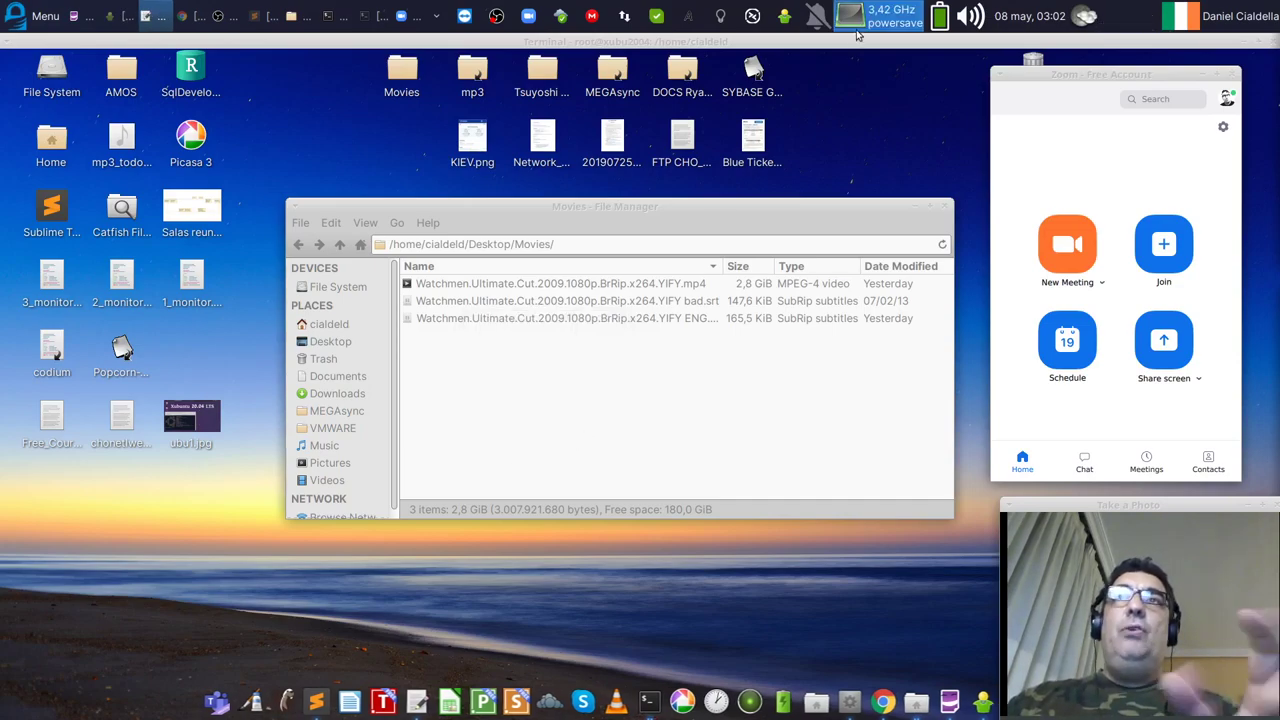
pyautogui.click(719, 15)
pyautogui.click(730, 42)
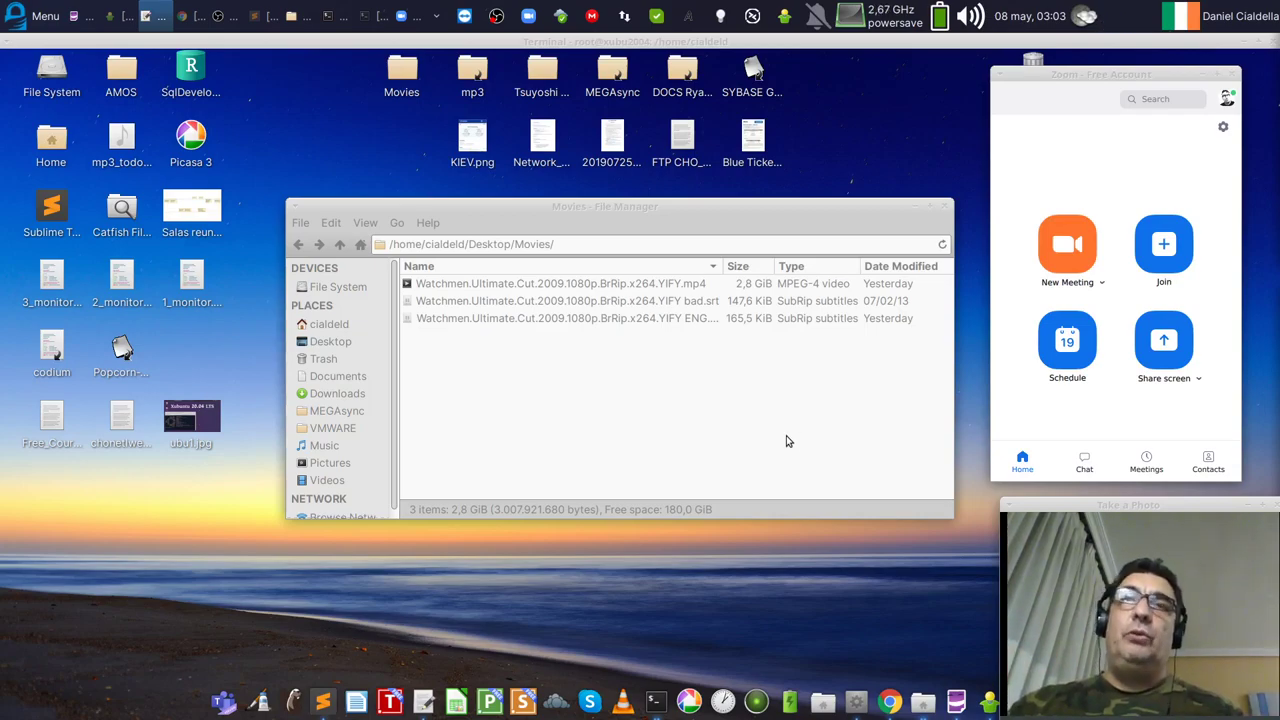
pyautogui.click(724, 16)
pyautogui.click(745, 41)
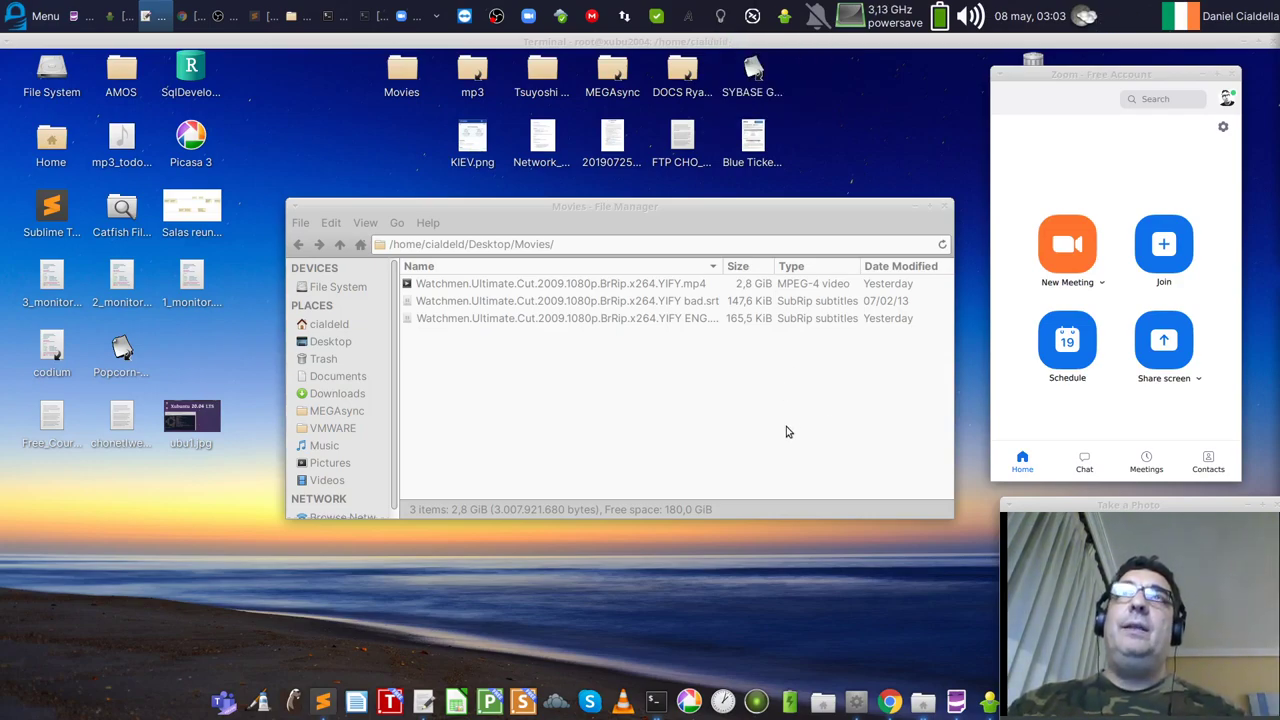
pyautogui.click(720, 15)
pyautogui.click(745, 41)
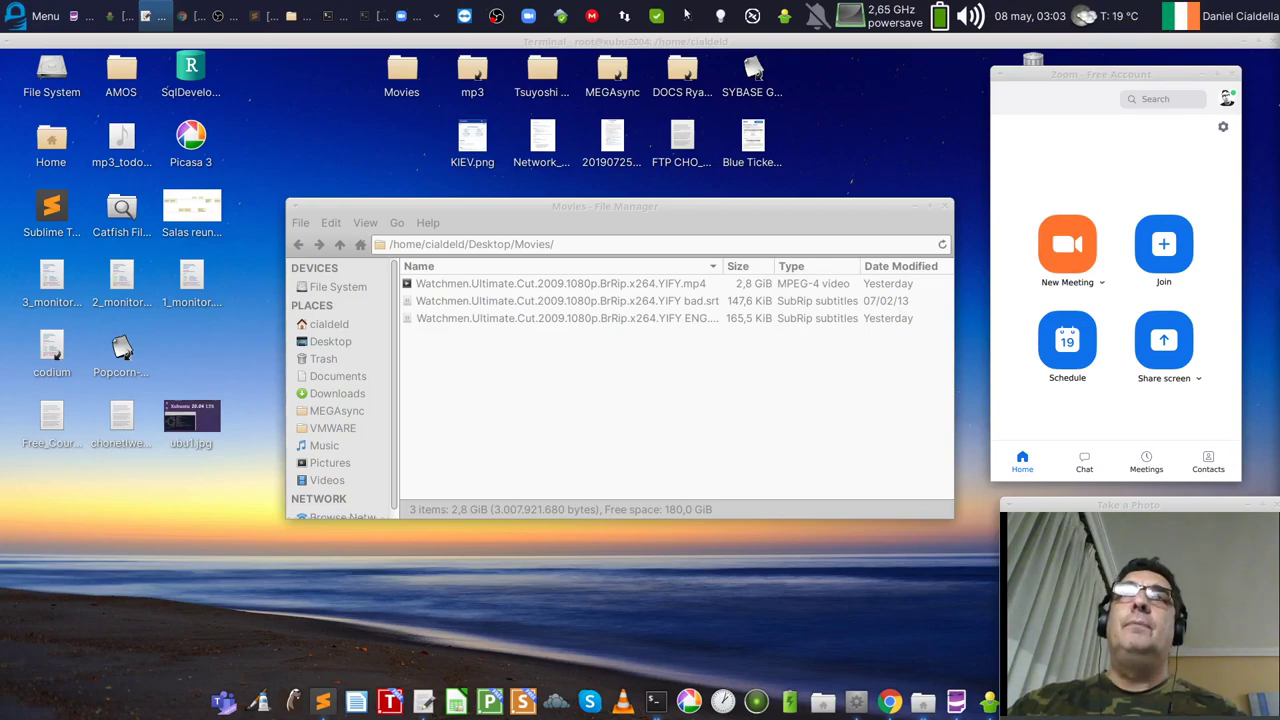
pyautogui.click(720, 15)
pyautogui.click(745, 41)
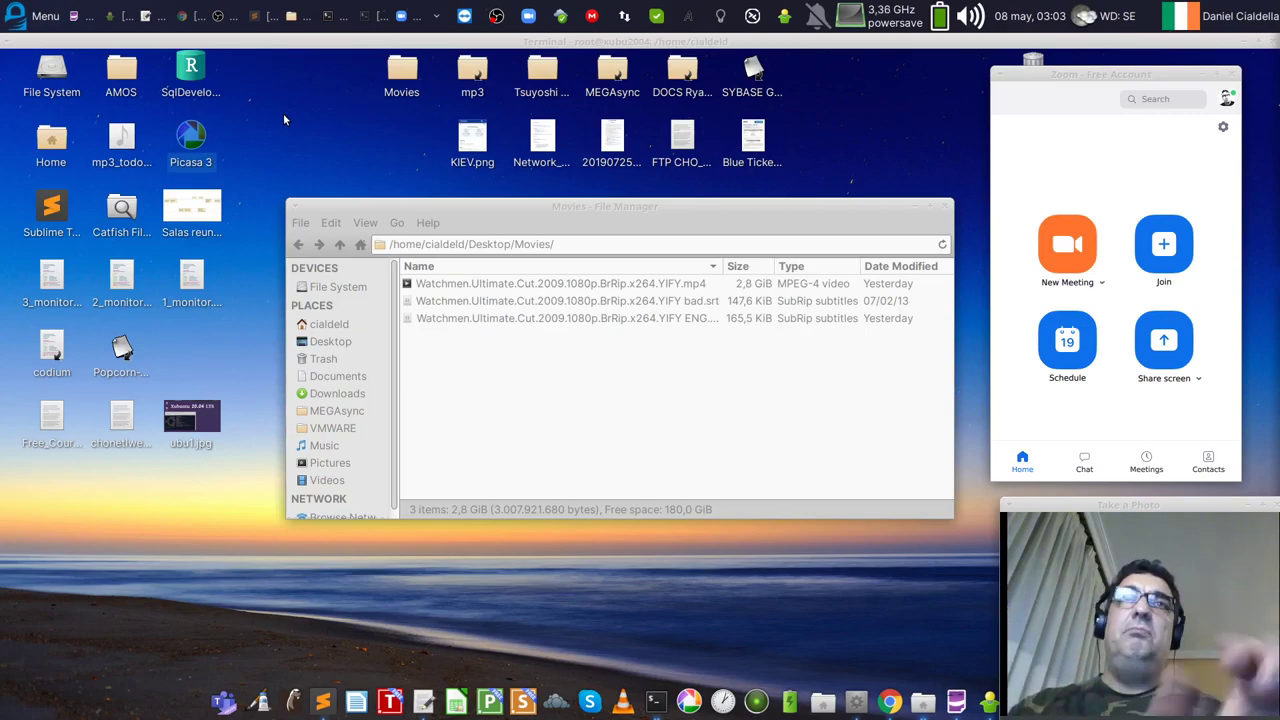
pyautogui.click(283, 113)
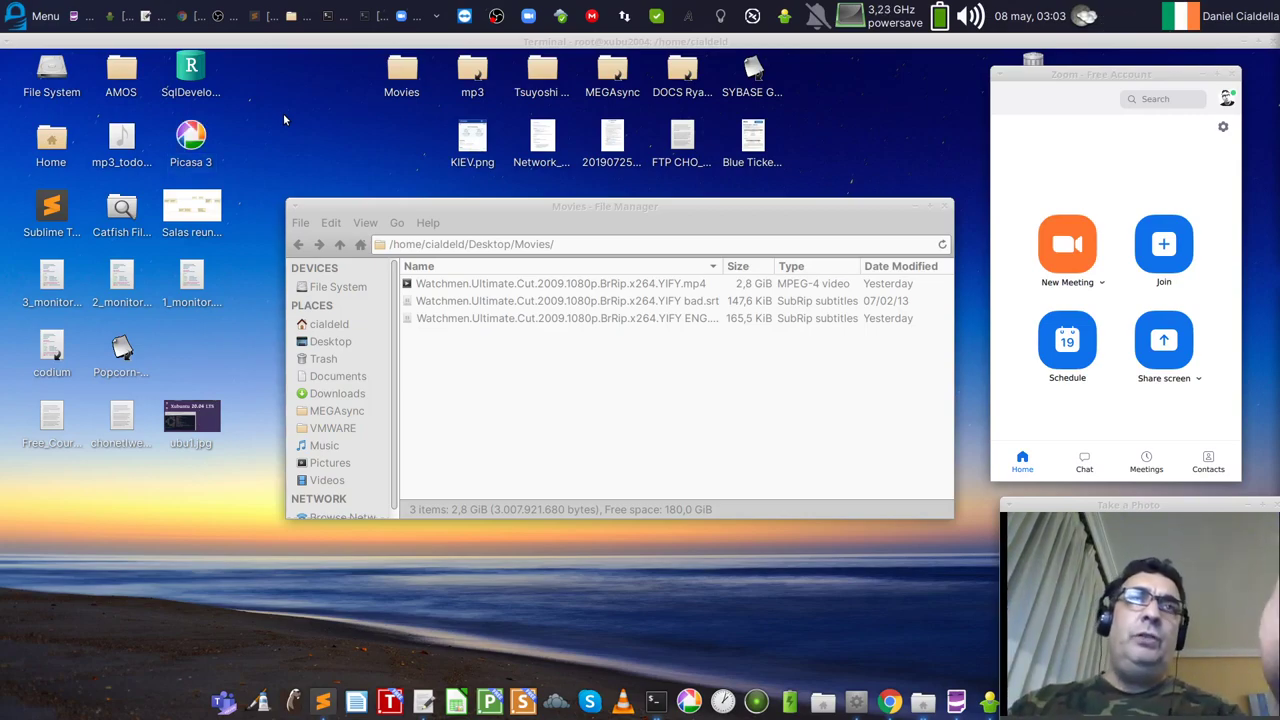
# Step: Browse the Whisker Menu's Wine > Programs to the Picasa 3 launcher, then dismiss the menu
pyautogui.click(13, 17)
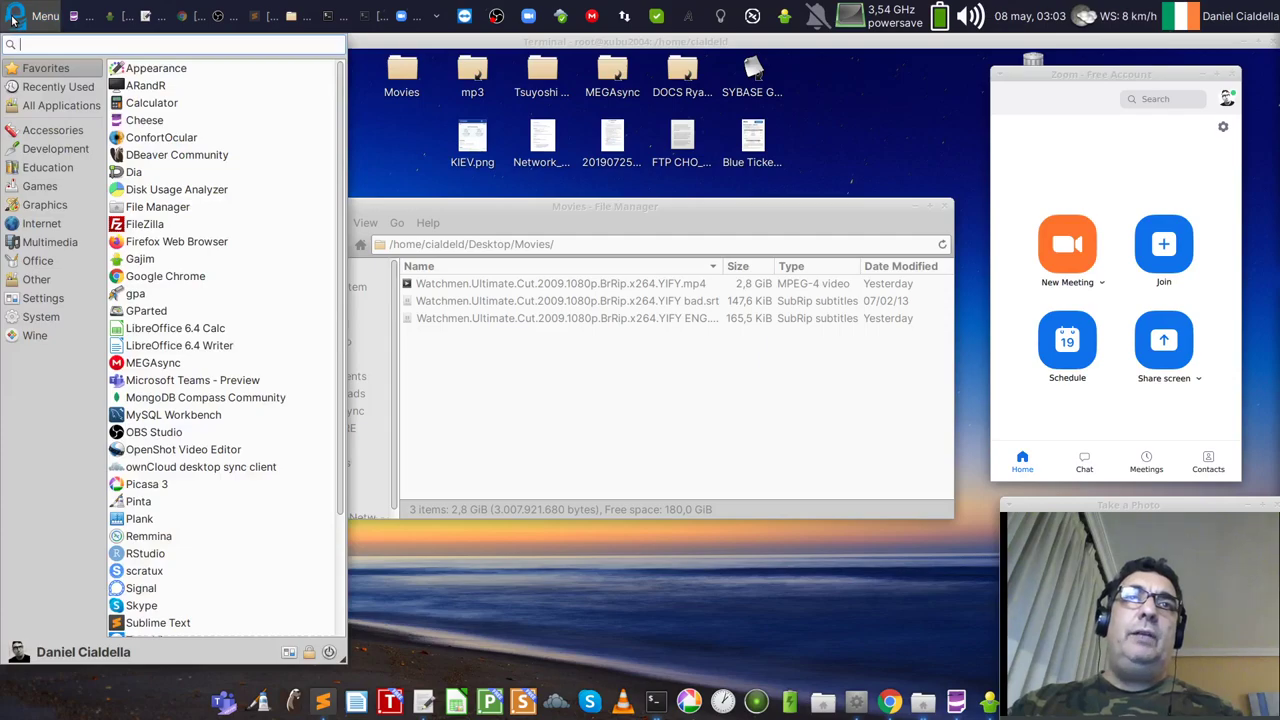
pyautogui.click(40, 336)
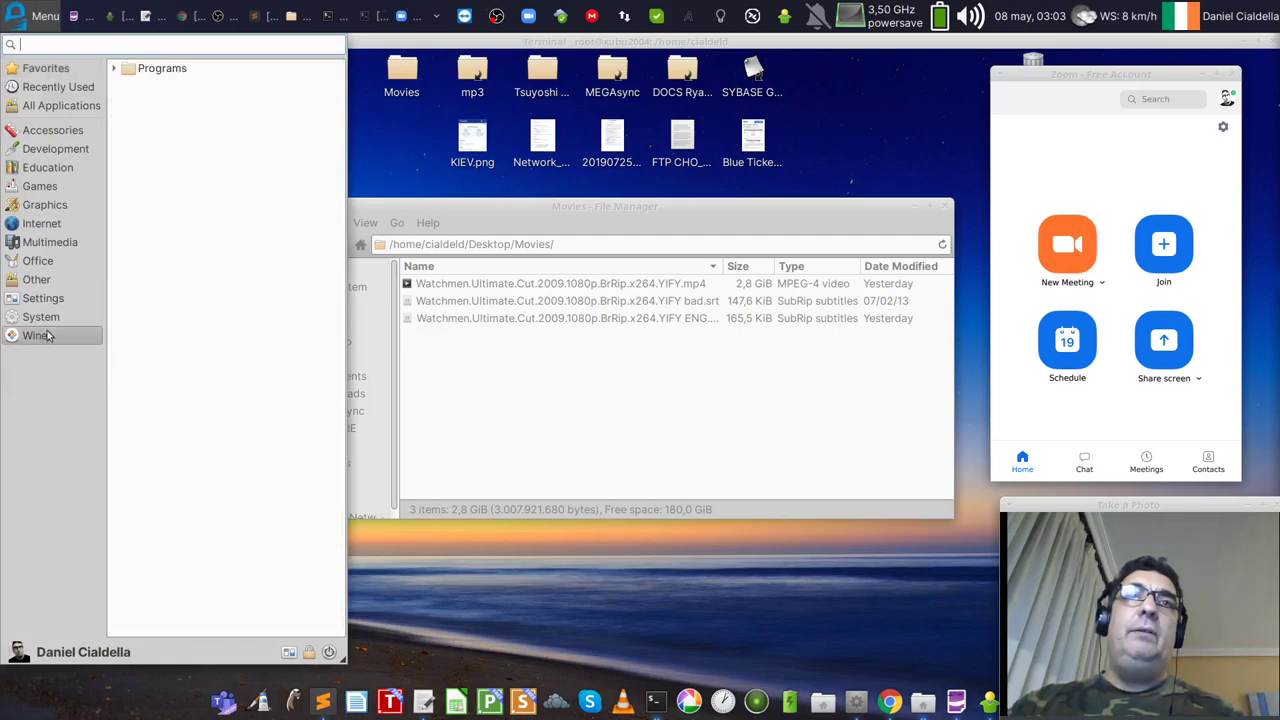
pyautogui.click(115, 69)
pyautogui.click(126, 86)
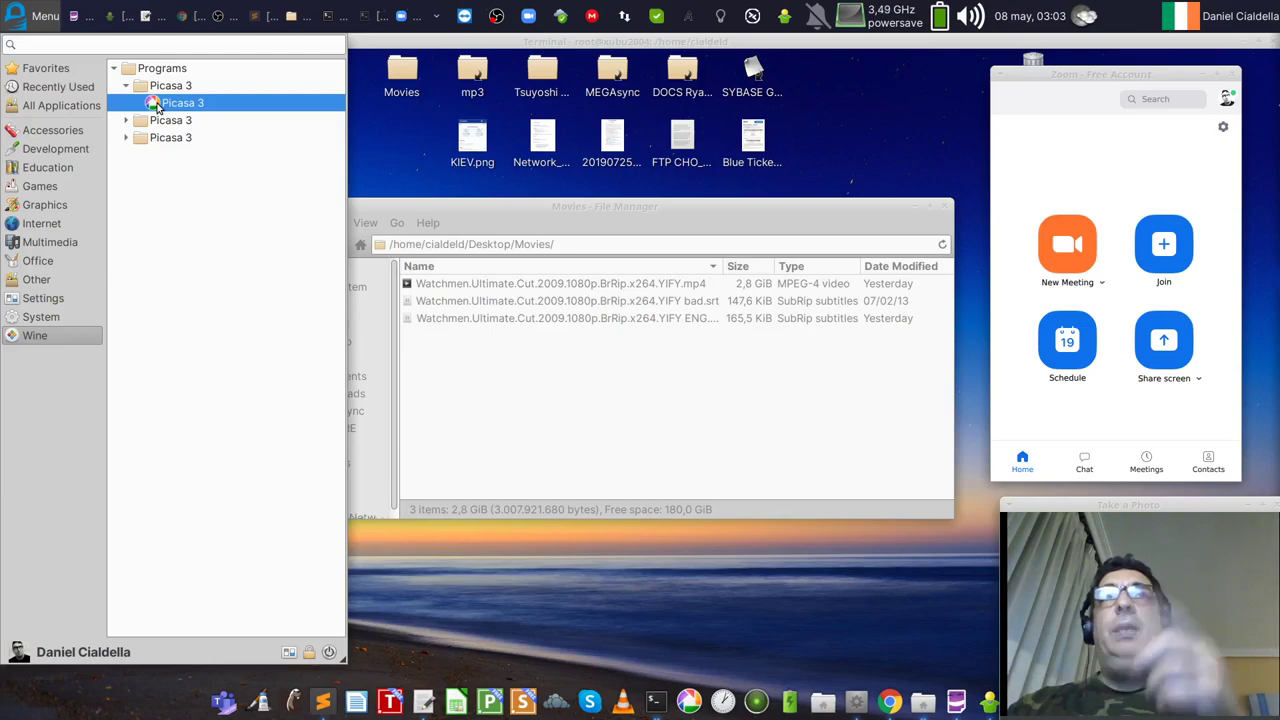
pyautogui.click(397, 124)
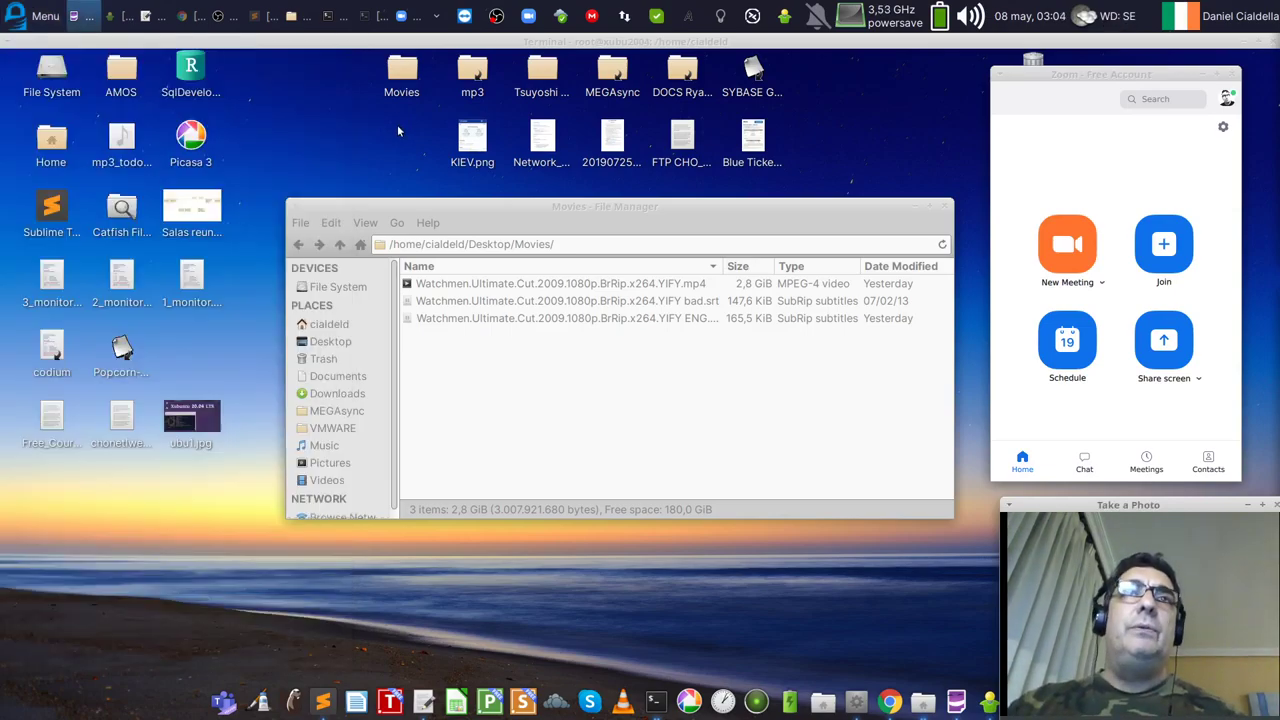
# Step: Reopen the applications menu and launch RStudio
pyautogui.click(34, 20)
pyautogui.scroll(-3, 218, 466)
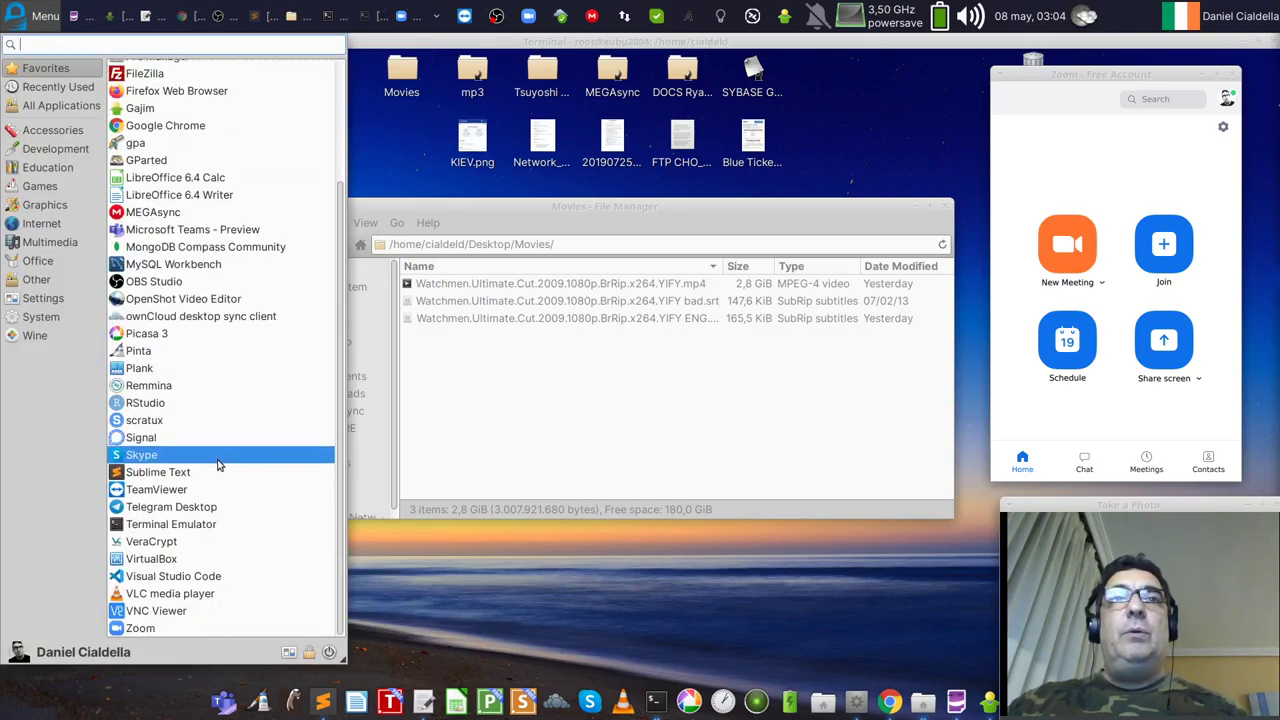
pyautogui.click(218, 403)
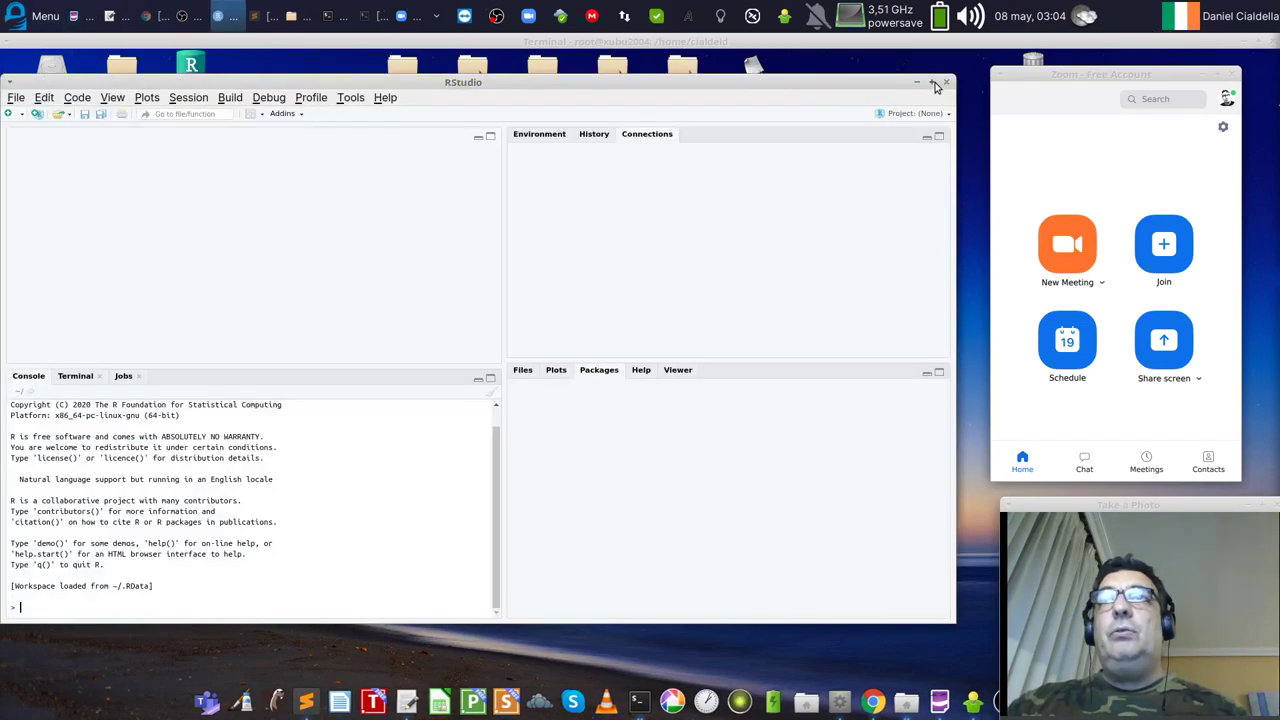
# Step: Maximize RStudio, check Help > About (version 1.2.5042), and dismiss it with OK
pyautogui.click(933, 85)
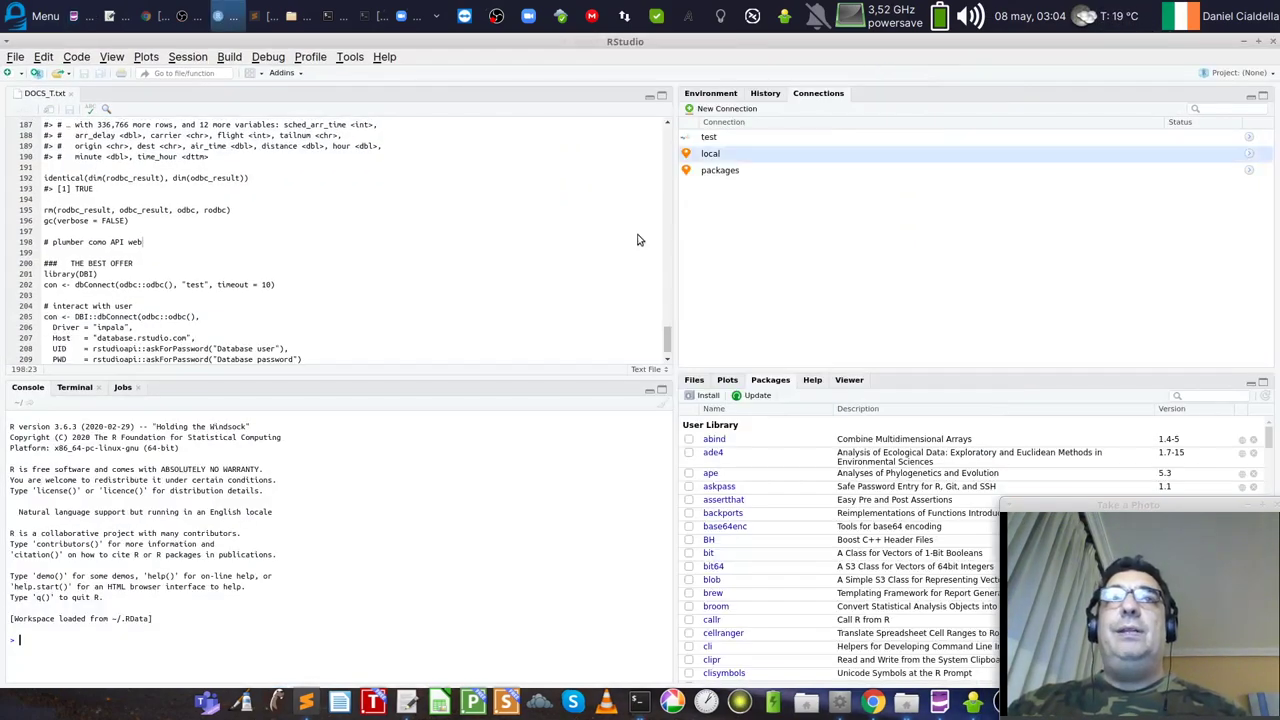
pyautogui.click(384, 57)
pyautogui.click(557, 268)
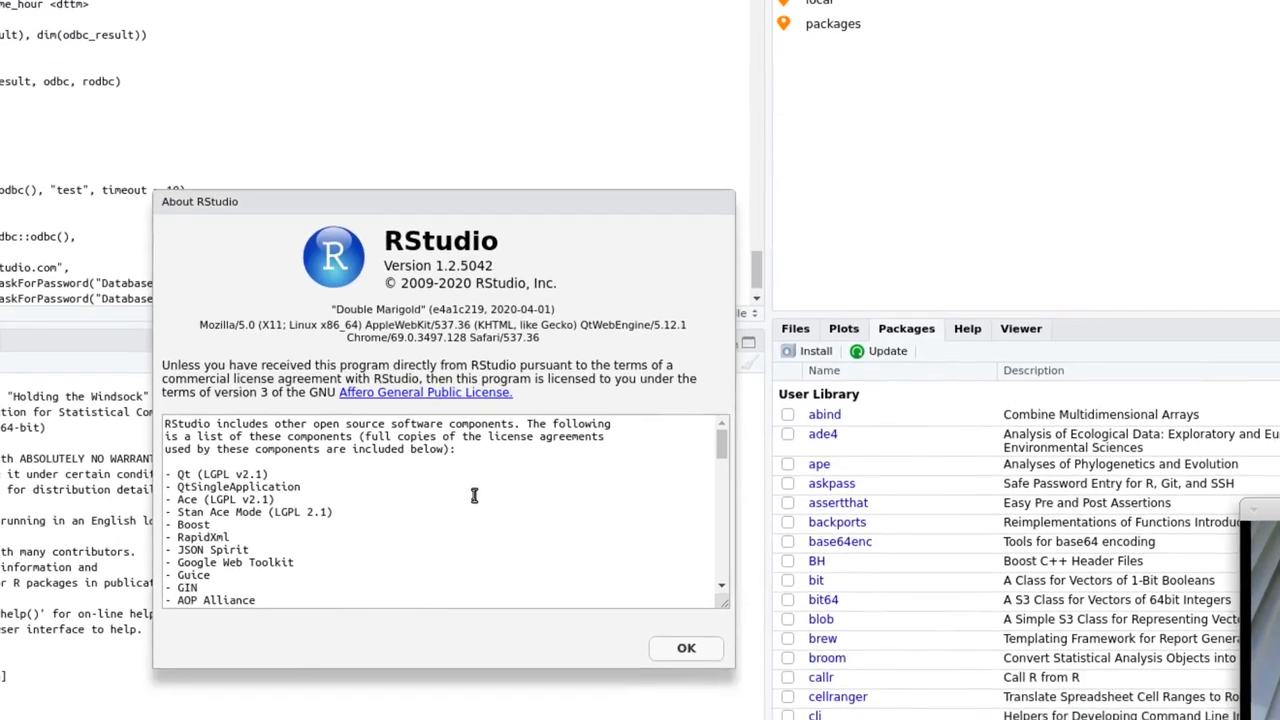
pyautogui.scroll(-10, 474, 495)
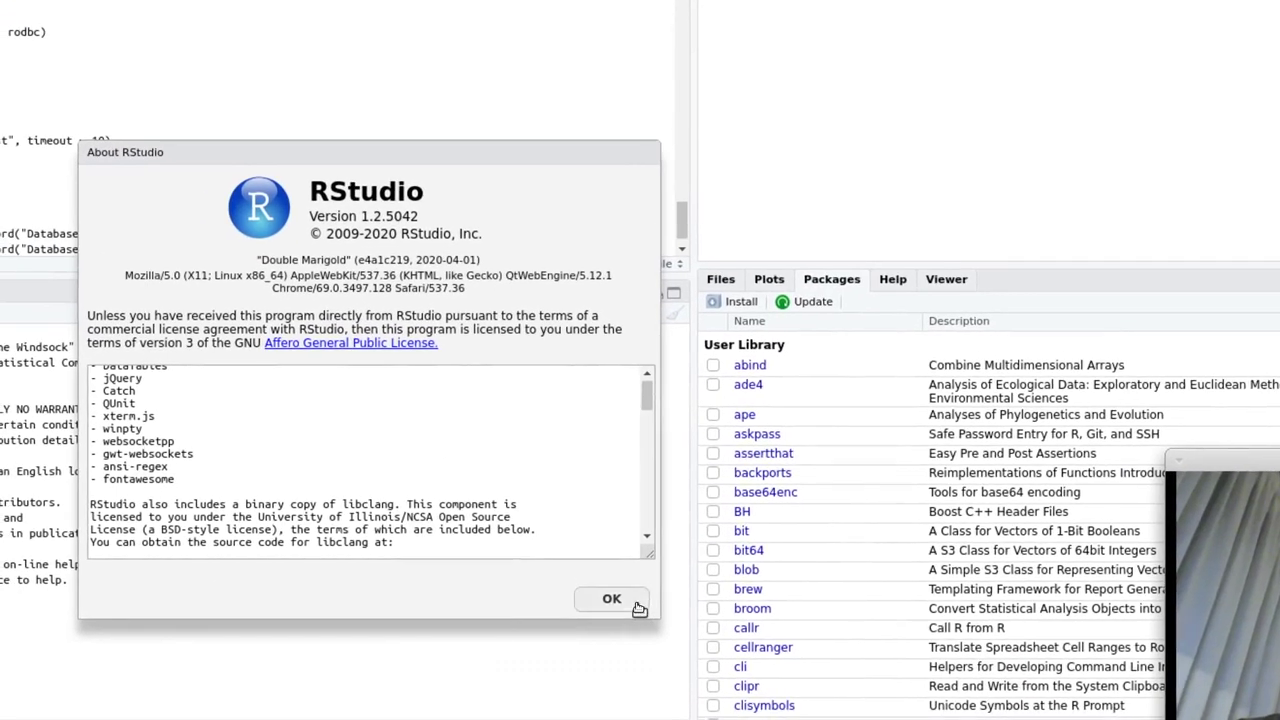
pyautogui.click(686, 648)
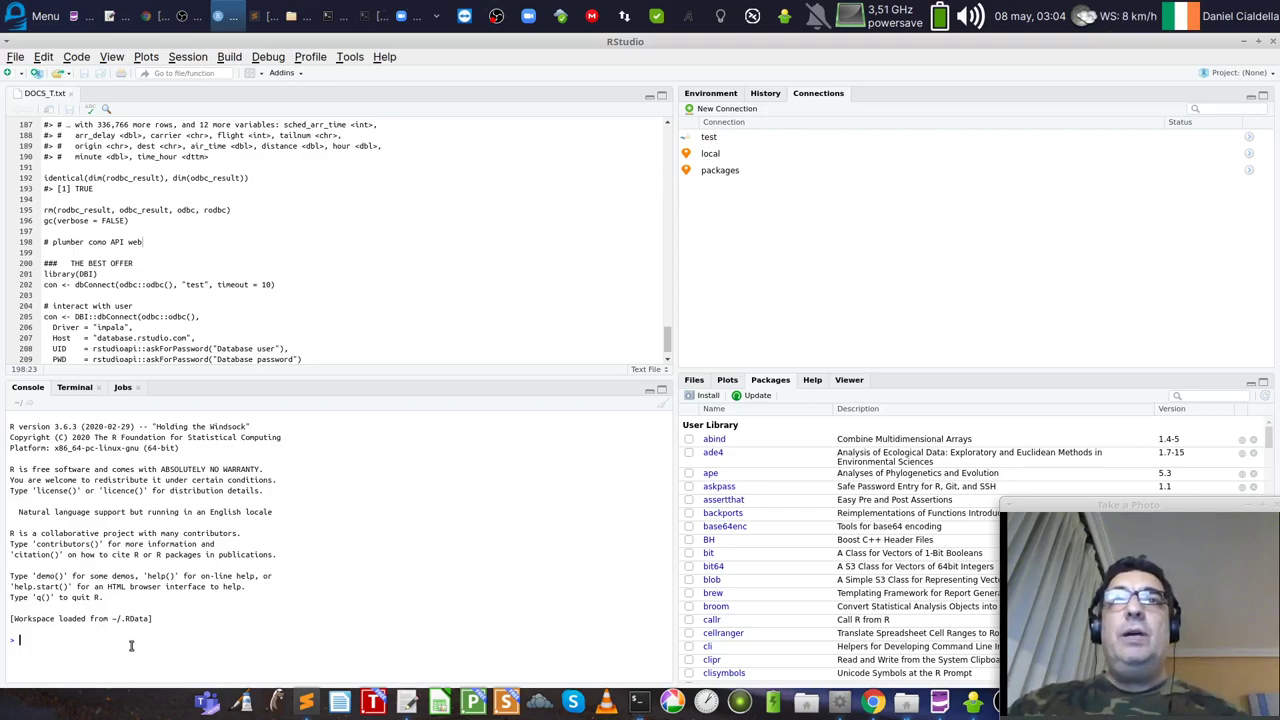
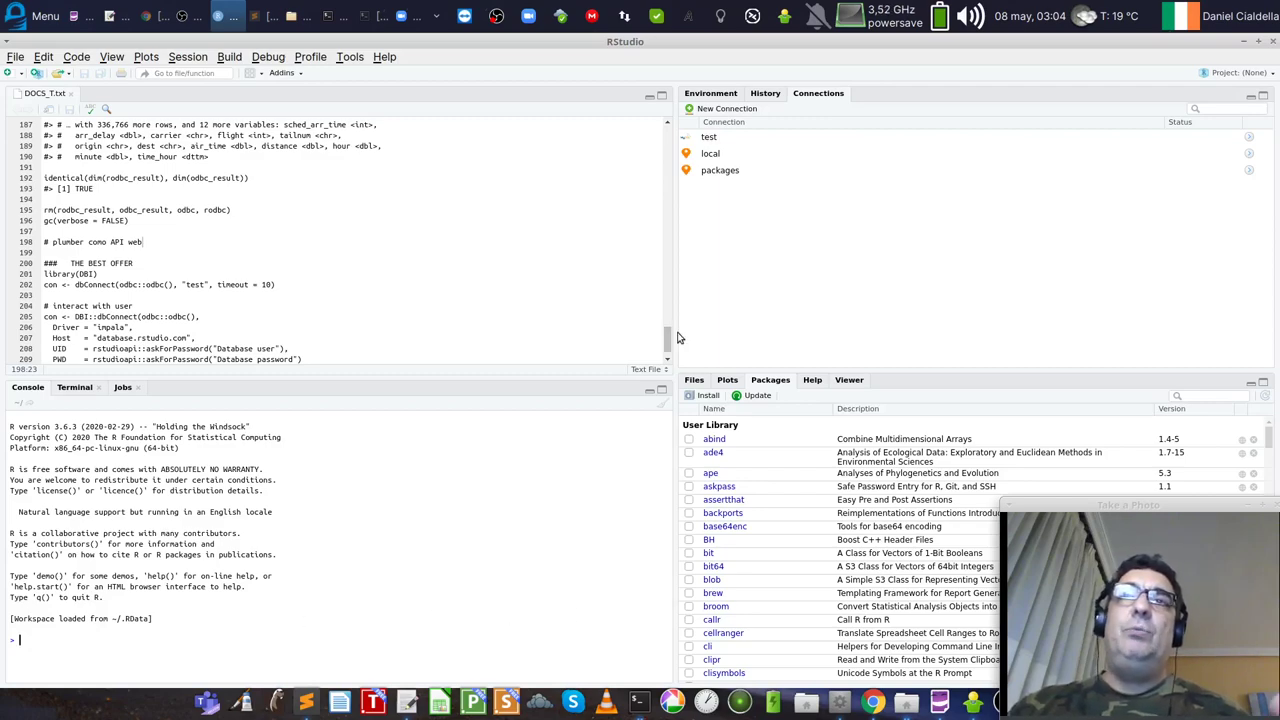
# Step: Widen the Connections and Packages panes in RStudio and scroll down the installed packages list
pyautogui.moveTo(666, 343); pyautogui.dragTo(507, 350)
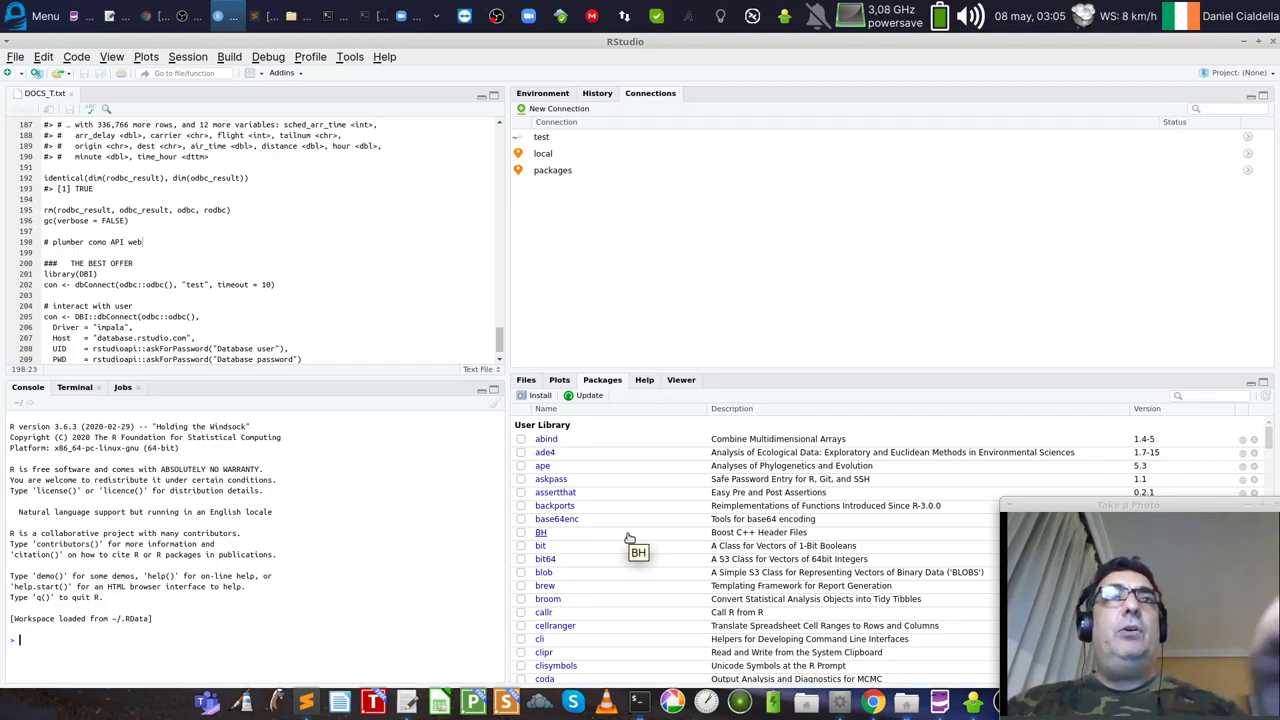
pyautogui.scroll(-10, 820, 570)
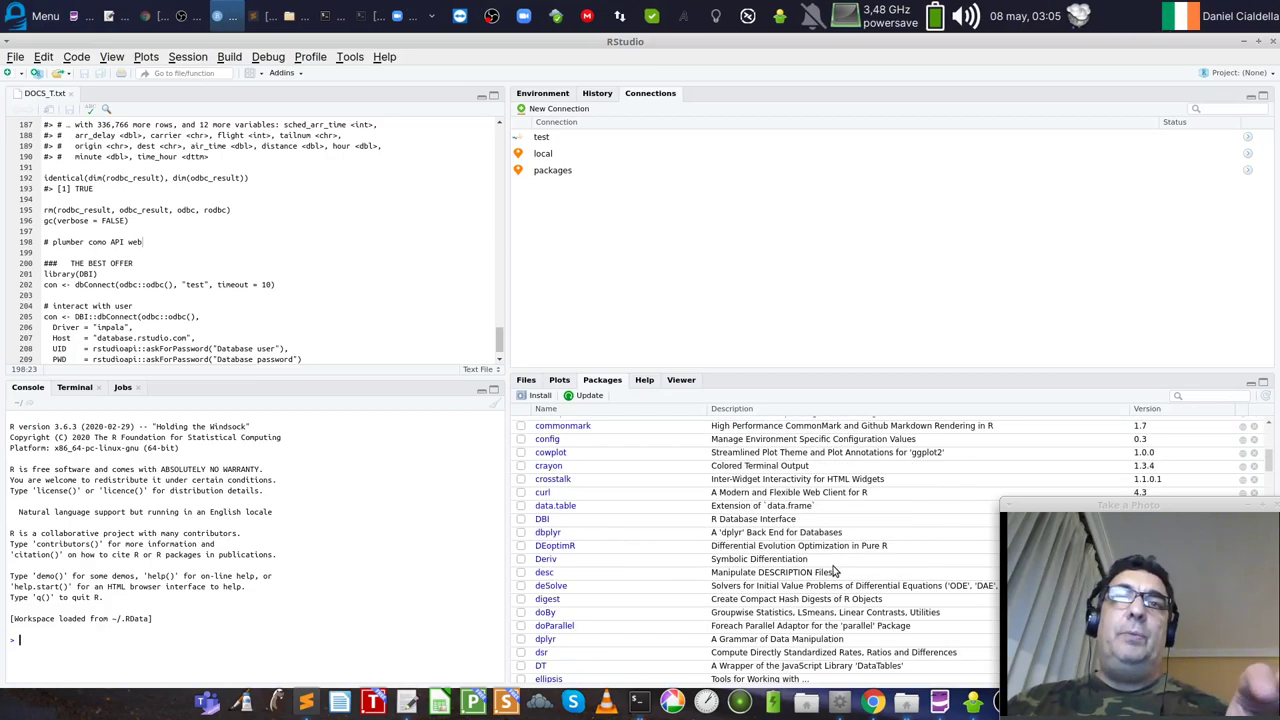
pyautogui.scroll(-15, 768, 541)
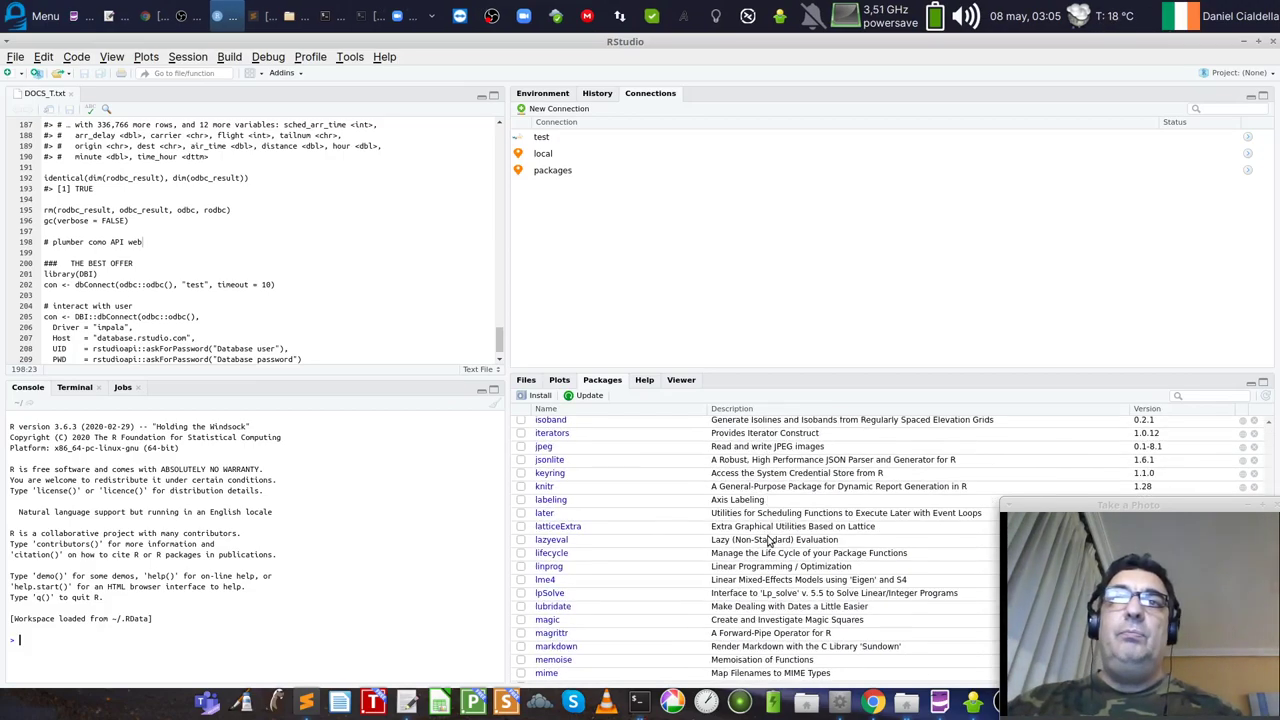
pyautogui.scroll(-15, 768, 541)
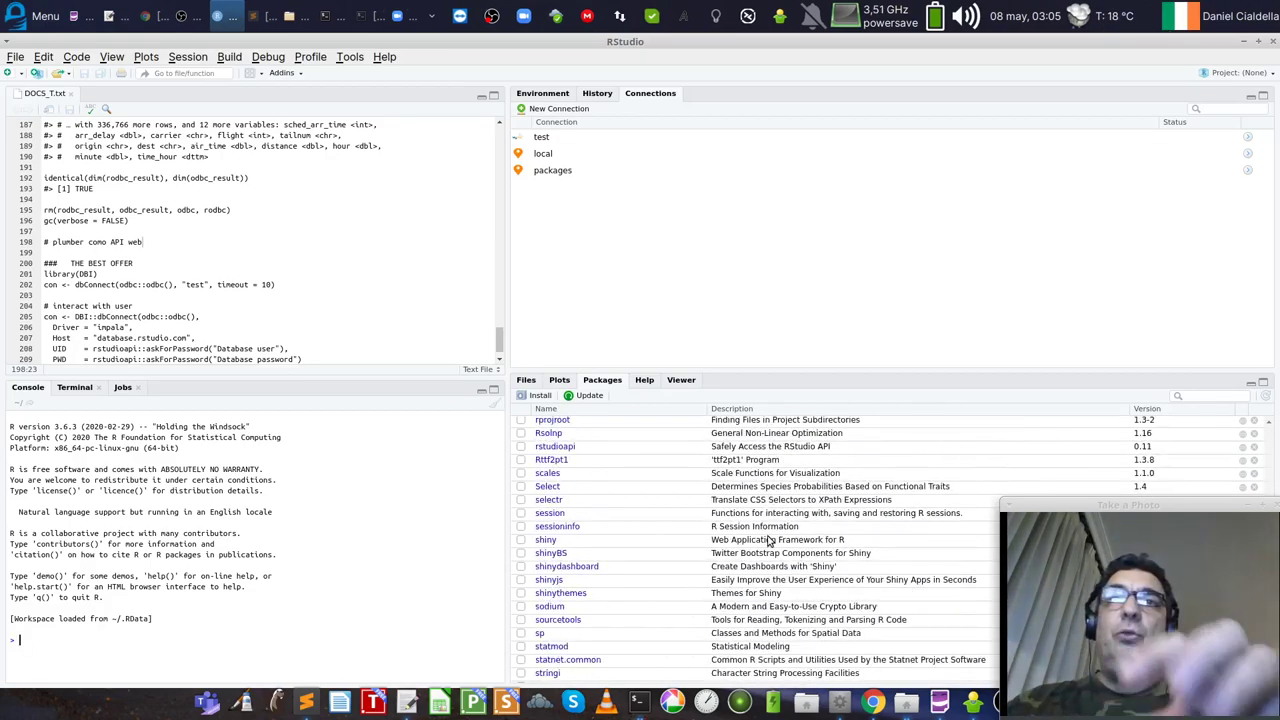
pyautogui.scroll(-4, 768, 541)
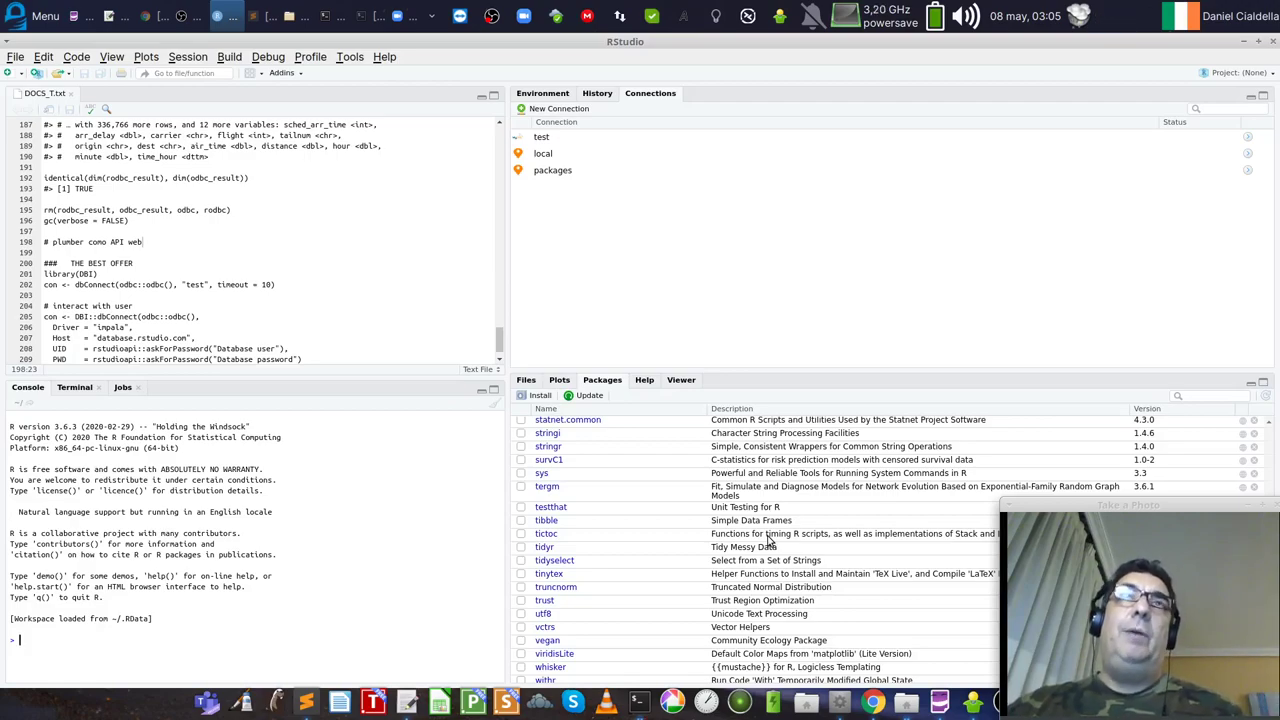
# Step: Reload the DockerTips homepage in Chrome, then minimize Chrome and close RStudio
pyautogui.click(147, 18)
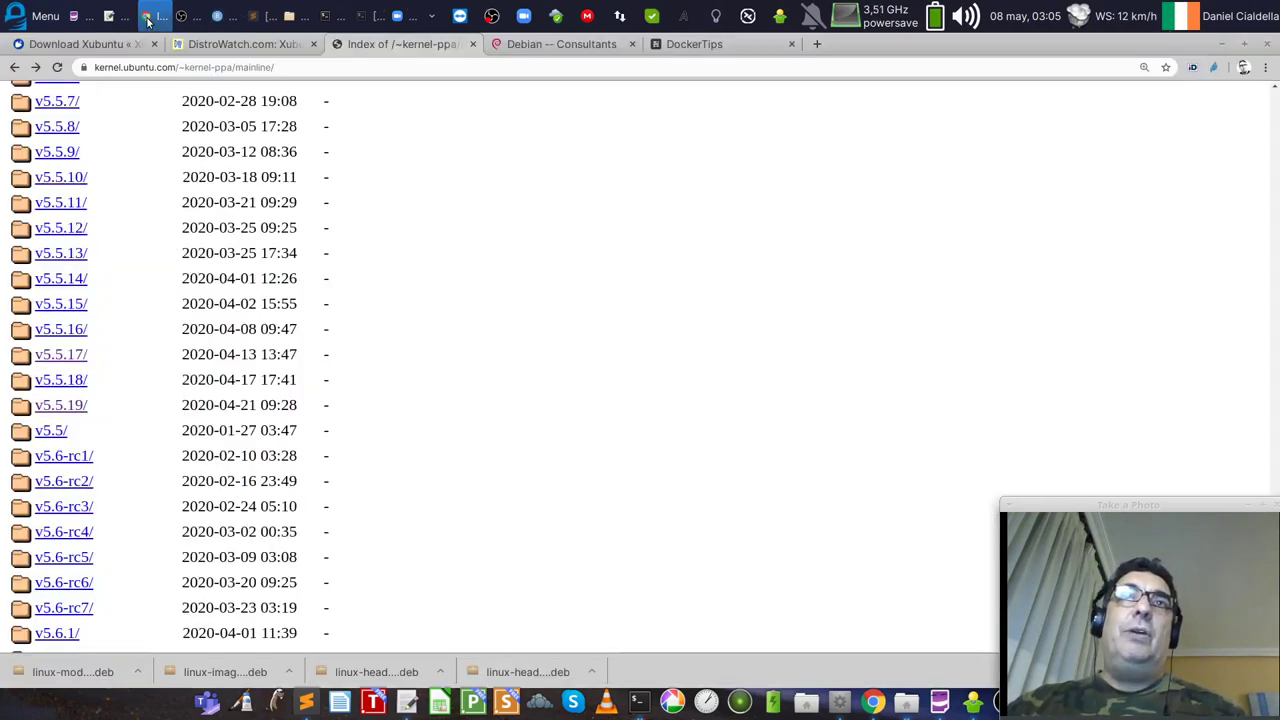
pyautogui.click(711, 47)
pyautogui.click(174, 67)
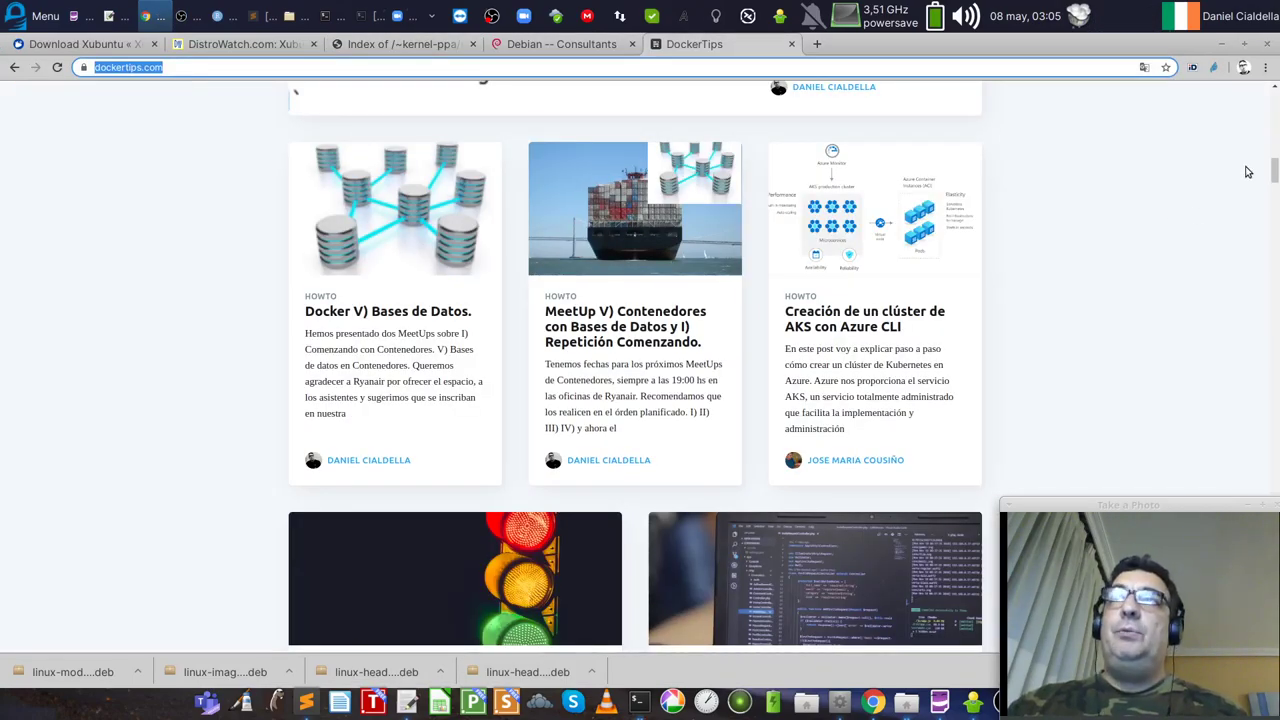
pyautogui.press('Return')
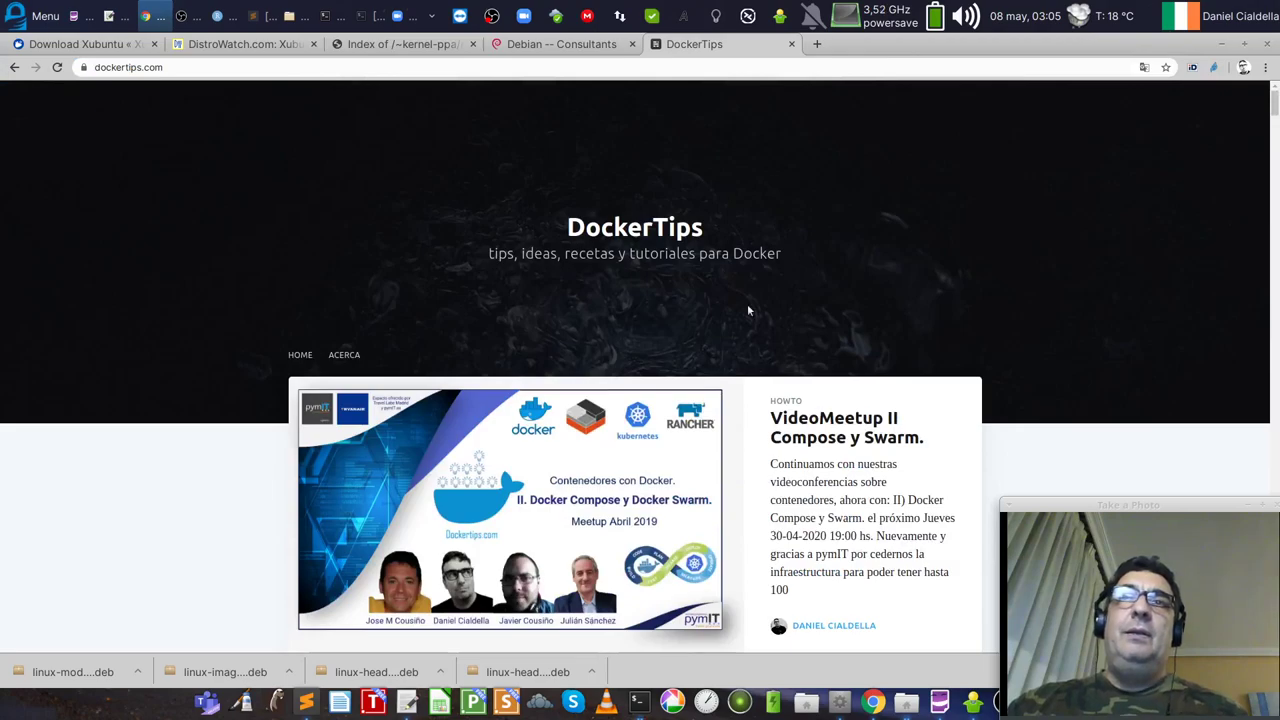
pyautogui.click(1223, 45)
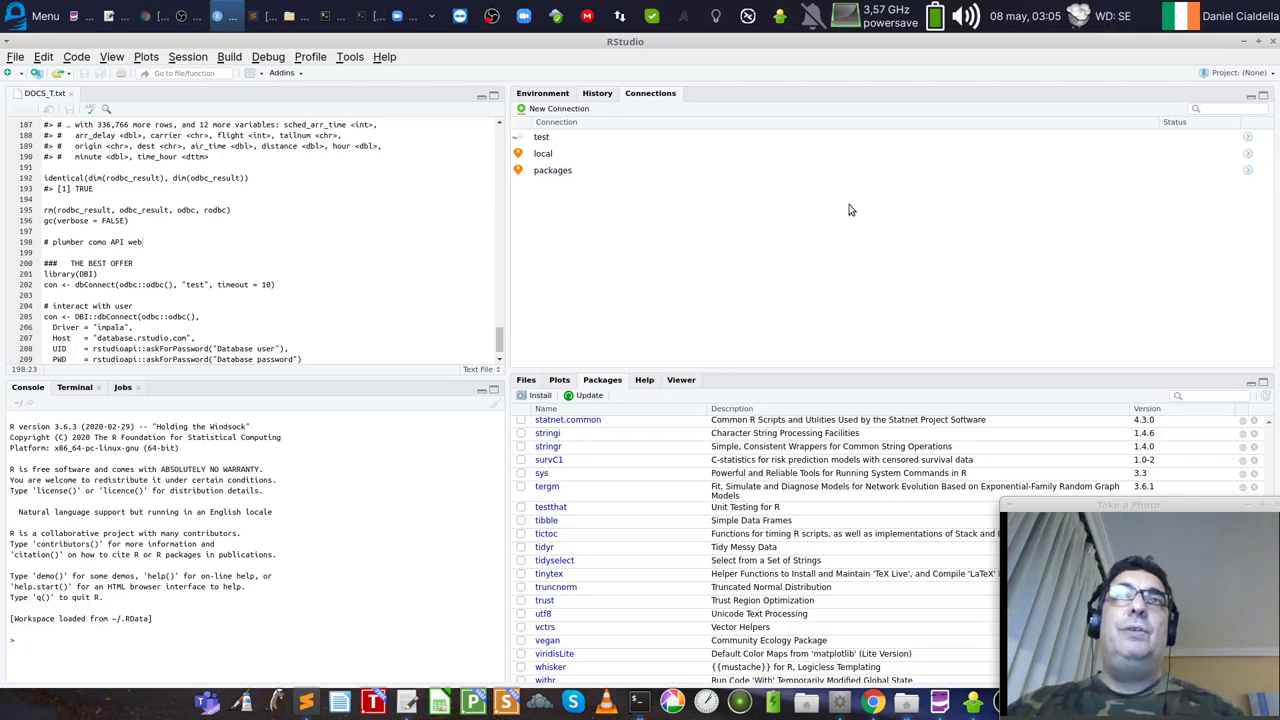
pyautogui.click(1272, 44)
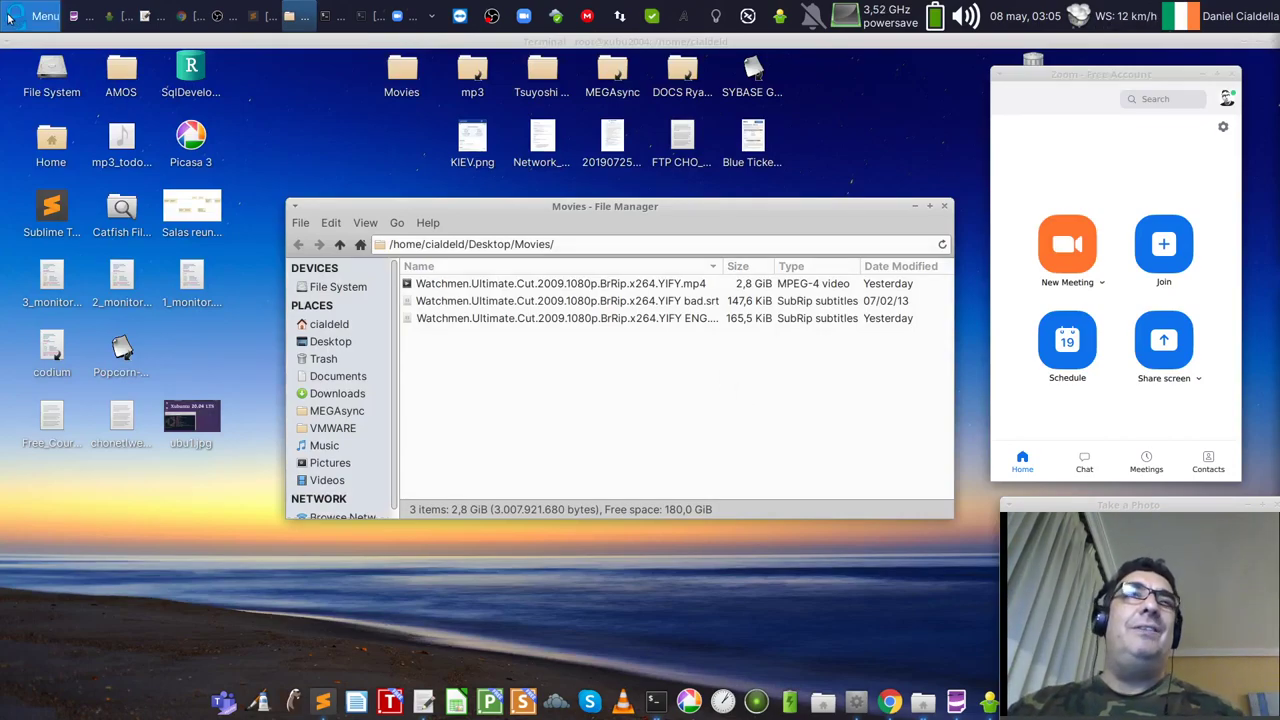
pyautogui.click(40, 16)
pyautogui.scroll(-3, 208, 528)
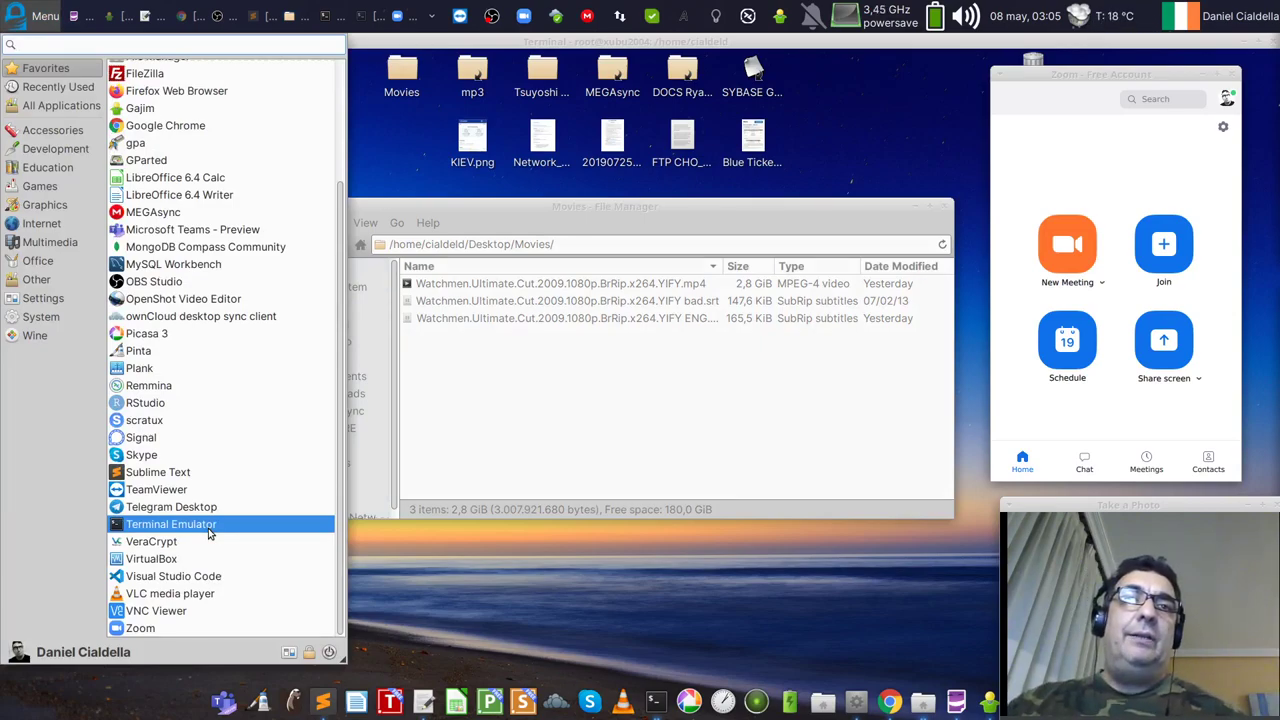
pyautogui.click(205, 577)
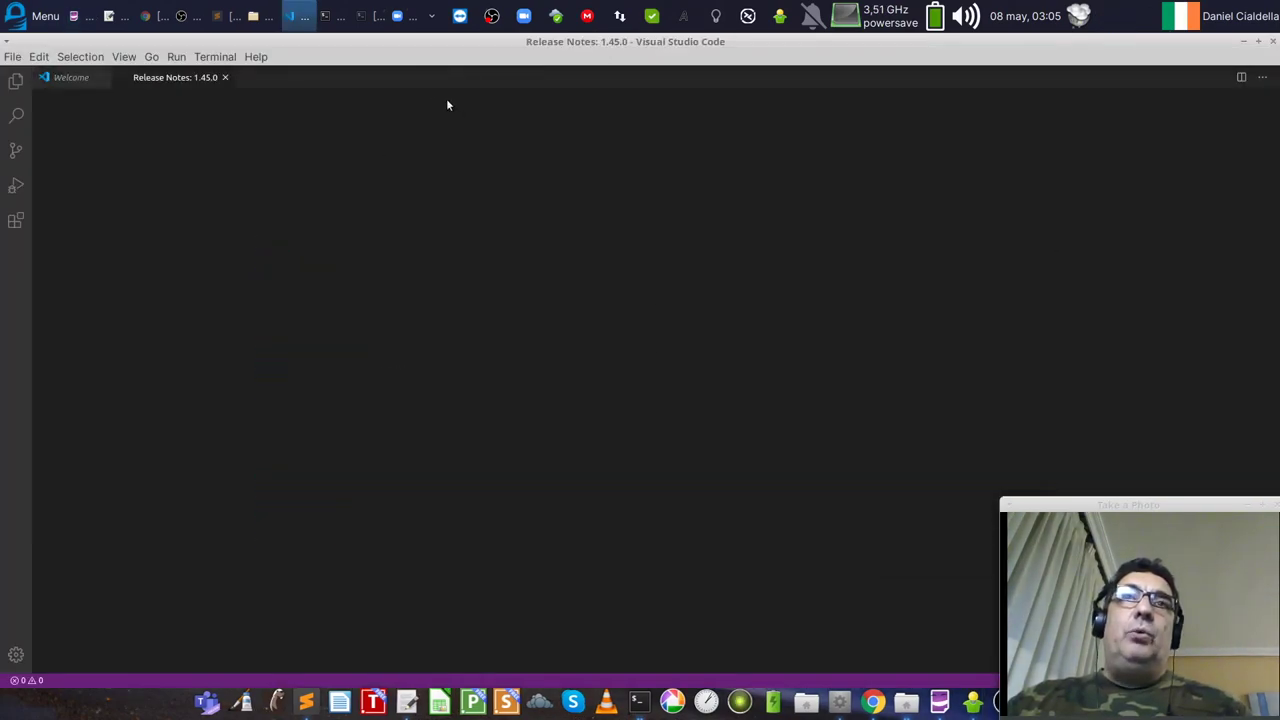
pyautogui.click(256, 57)
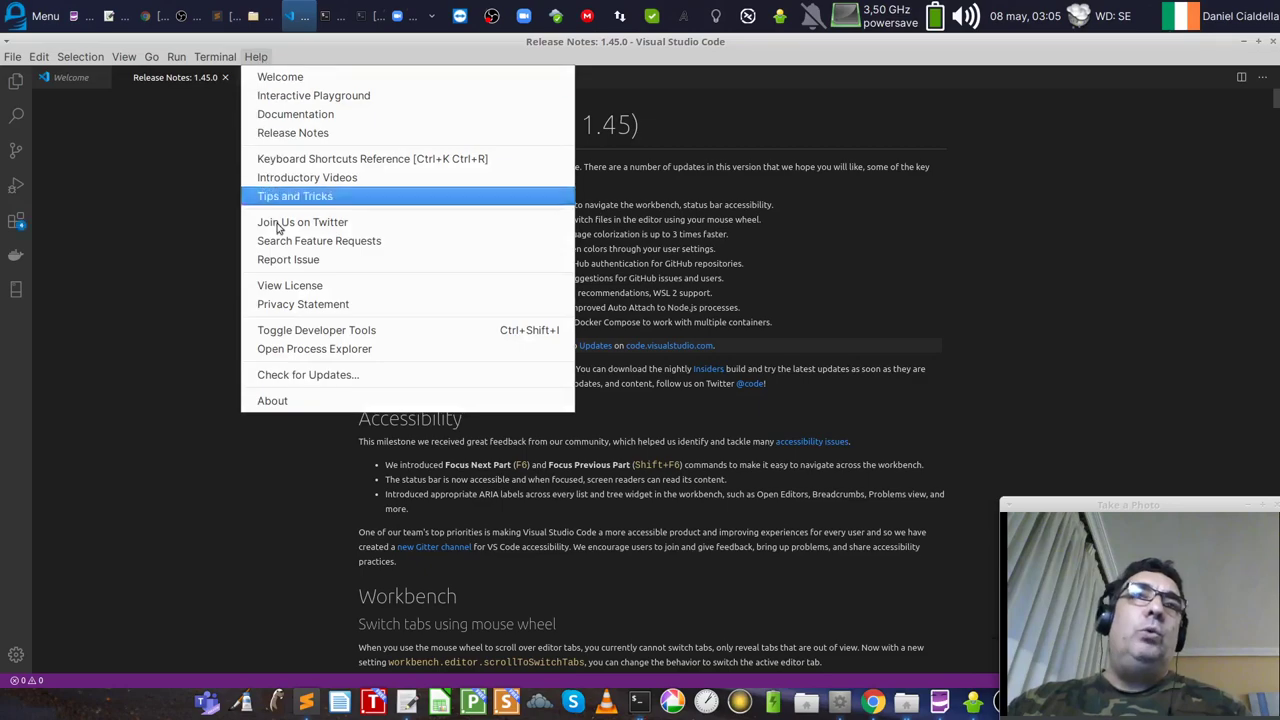
pyautogui.click(292, 400)
pyautogui.moveTo(650, 260); pyautogui.dragTo(398, 219)
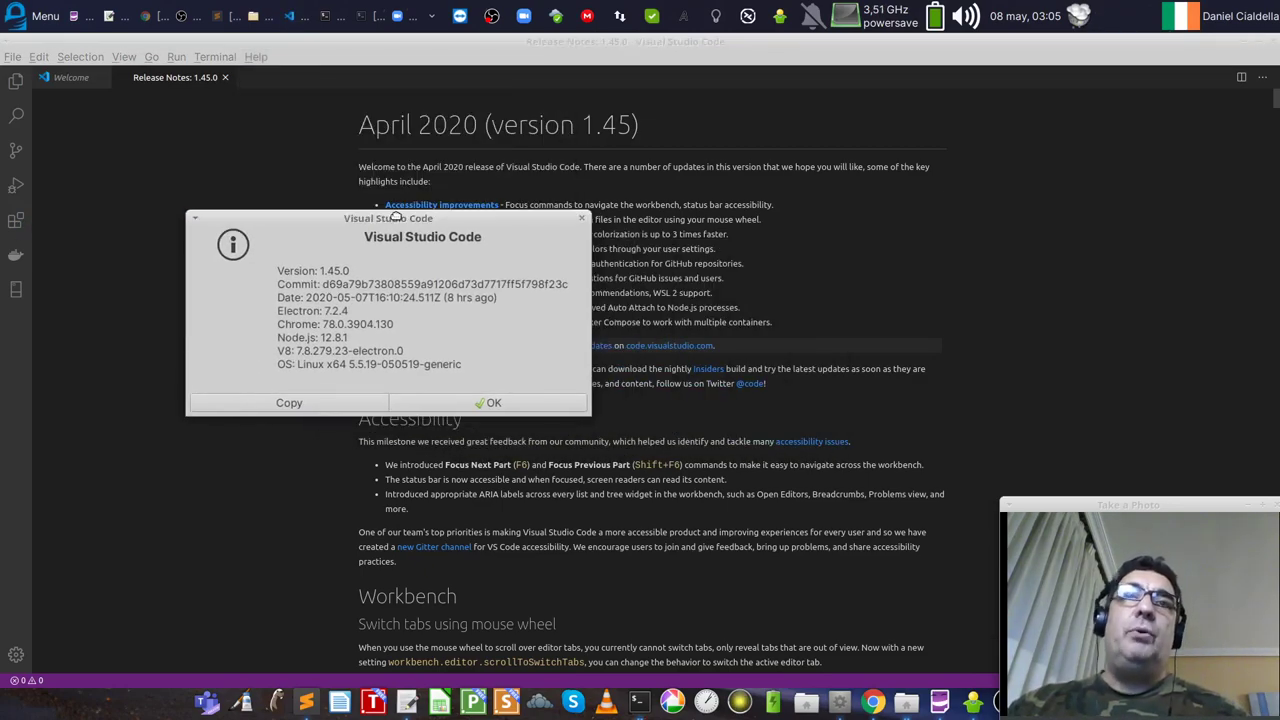
pyautogui.click(534, 404)
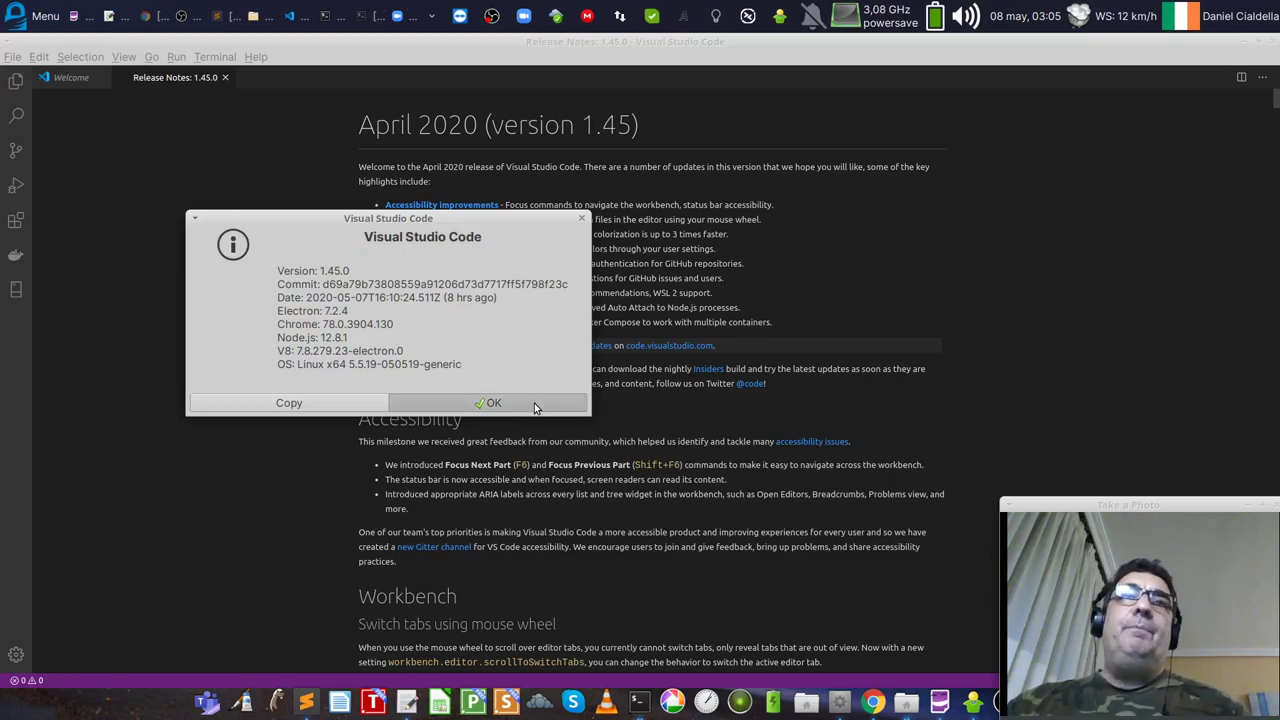
pyautogui.click(66, 79)
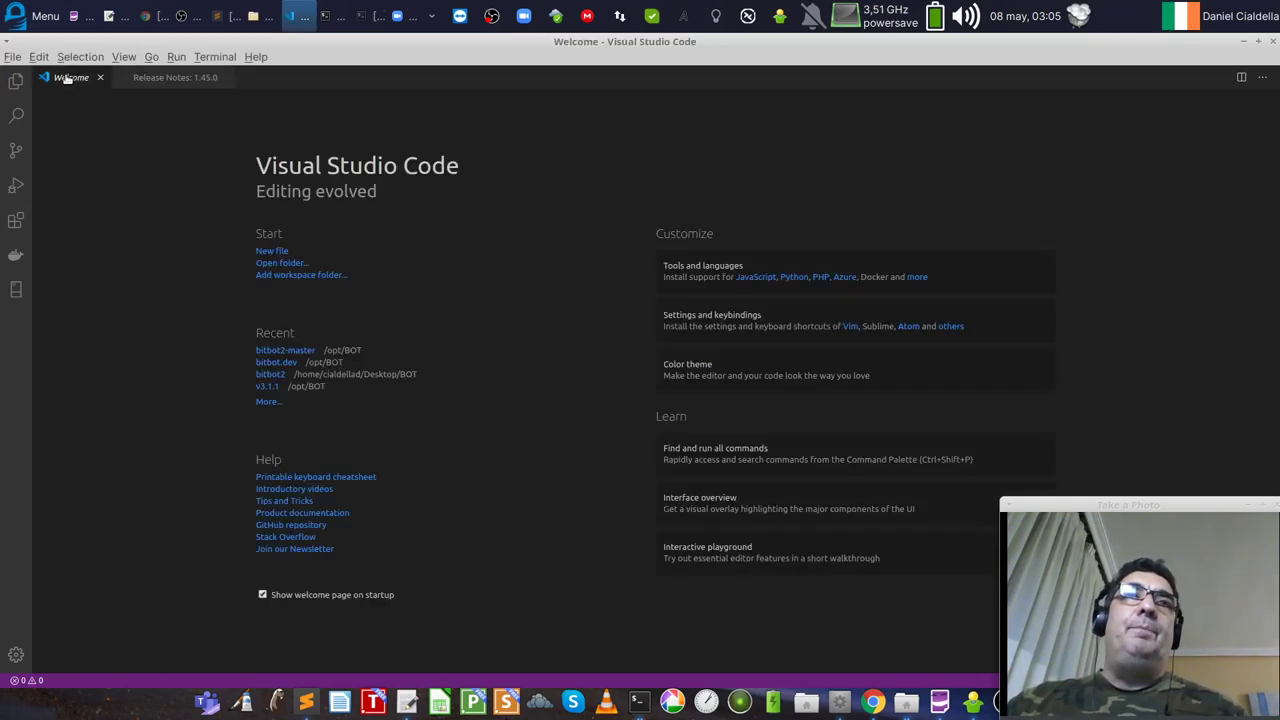
pyautogui.hotkey('ctrl', 'b')
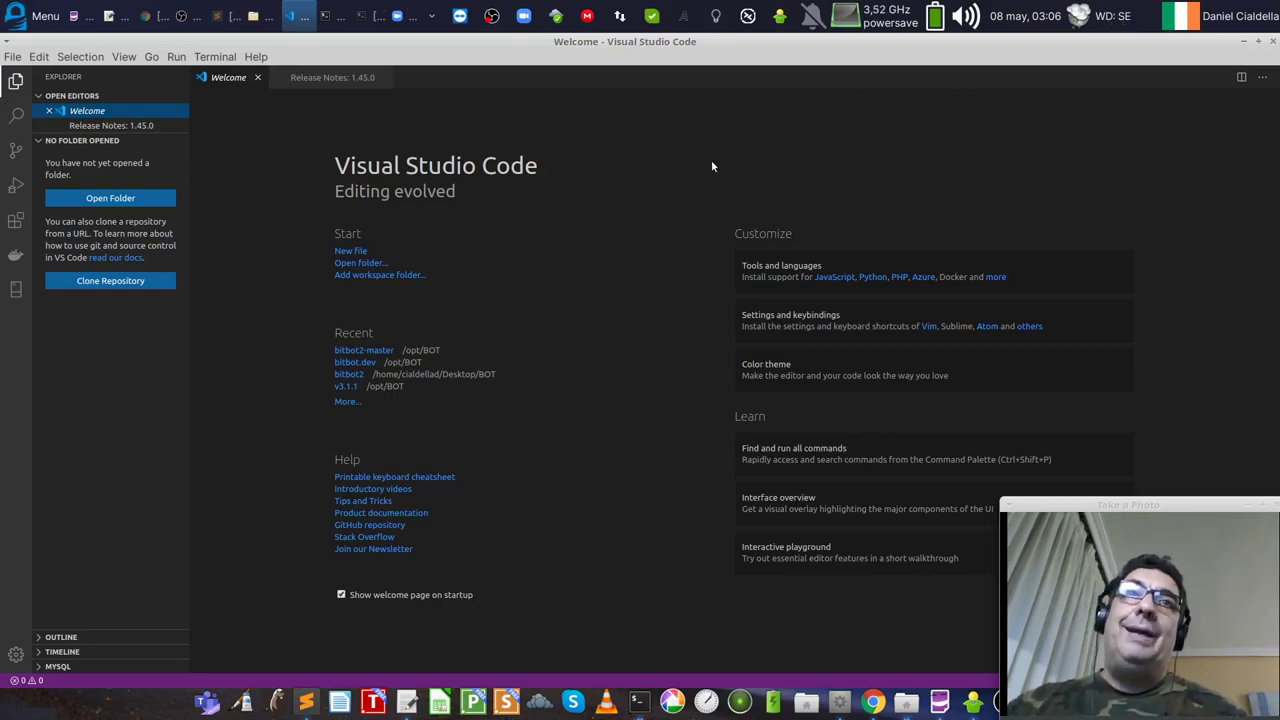
pyautogui.click(1272, 42)
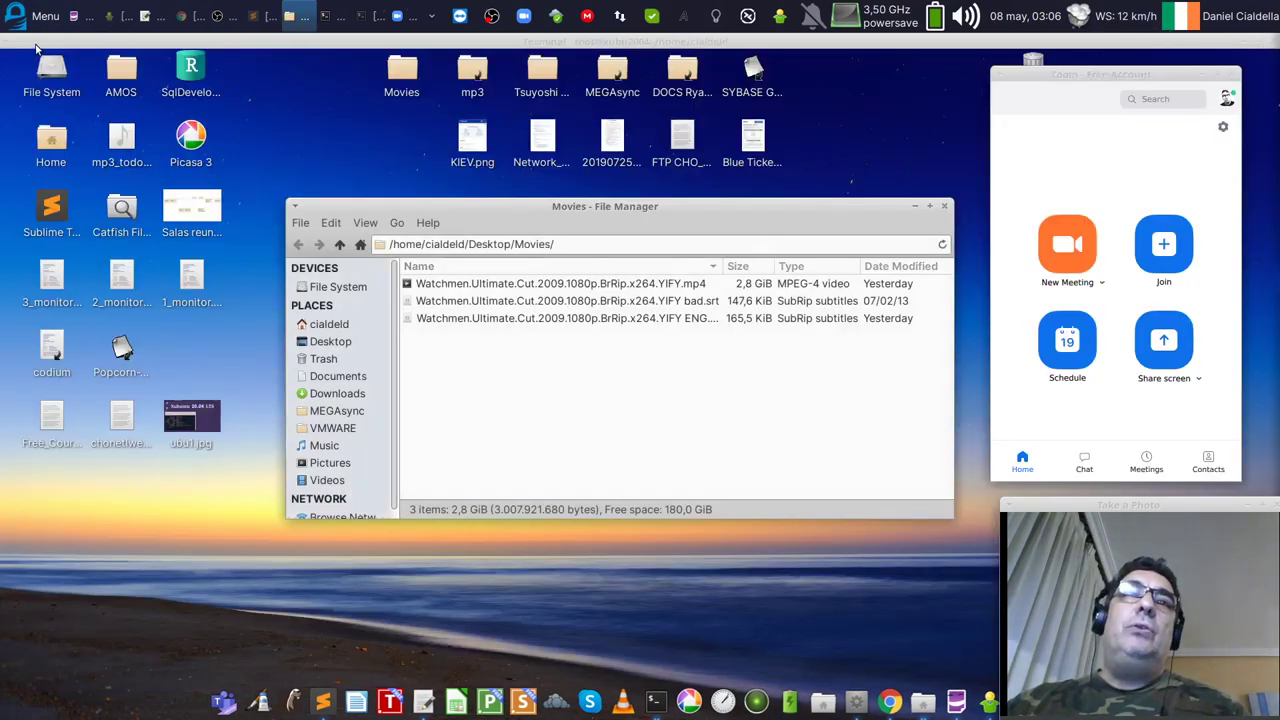
pyautogui.doubleClick(50, 350)
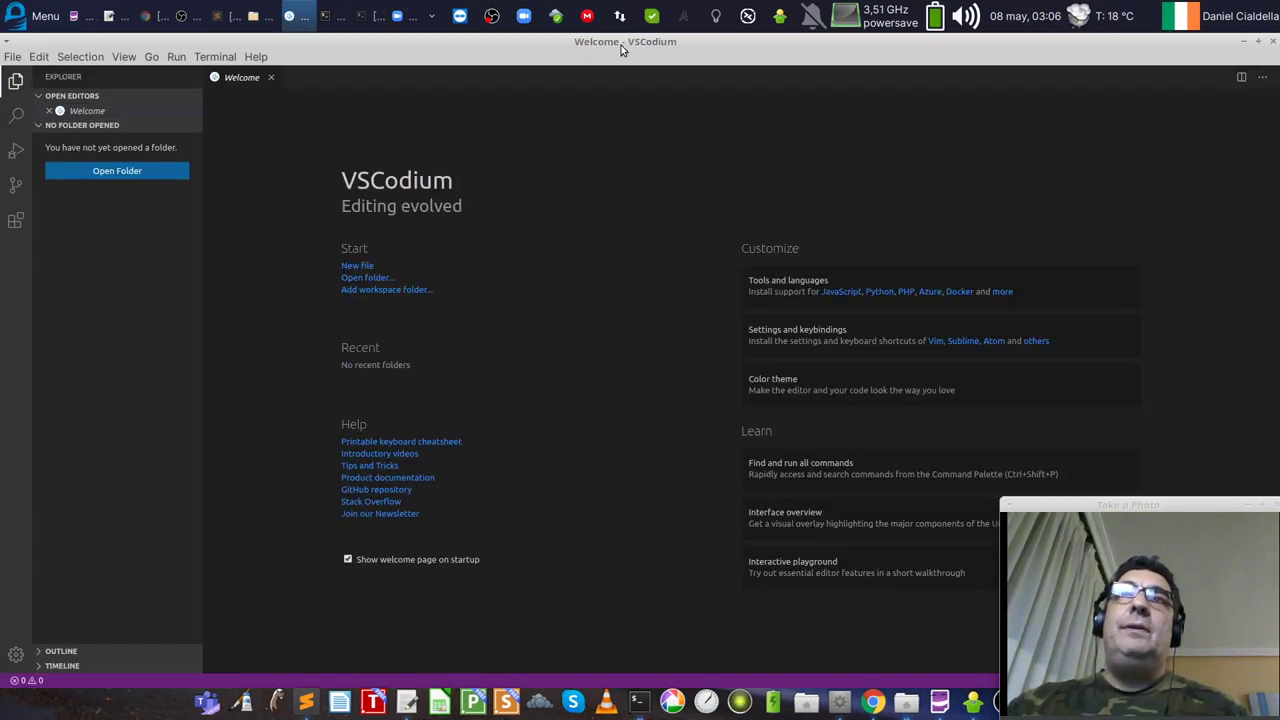
pyautogui.click(256, 56)
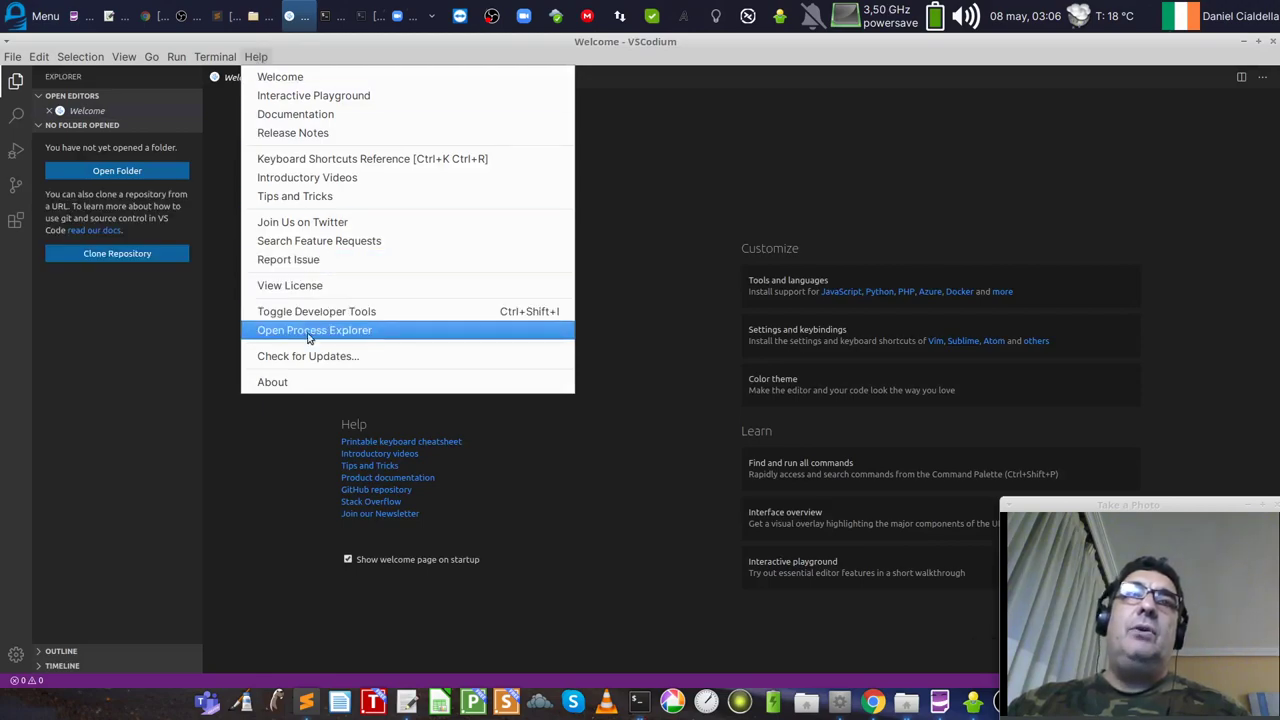
pyautogui.click(315, 382)
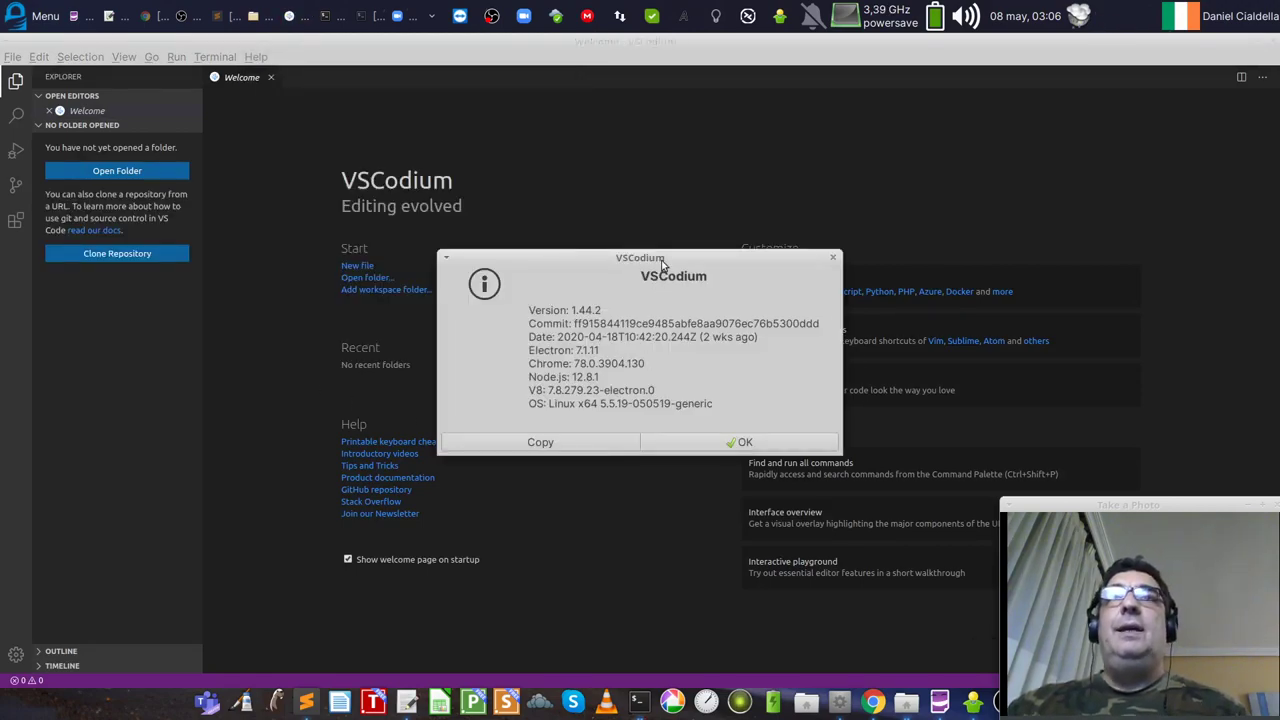
pyautogui.moveTo(662, 265); pyautogui.dragTo(753, 173)
pyautogui.click(15, 8)
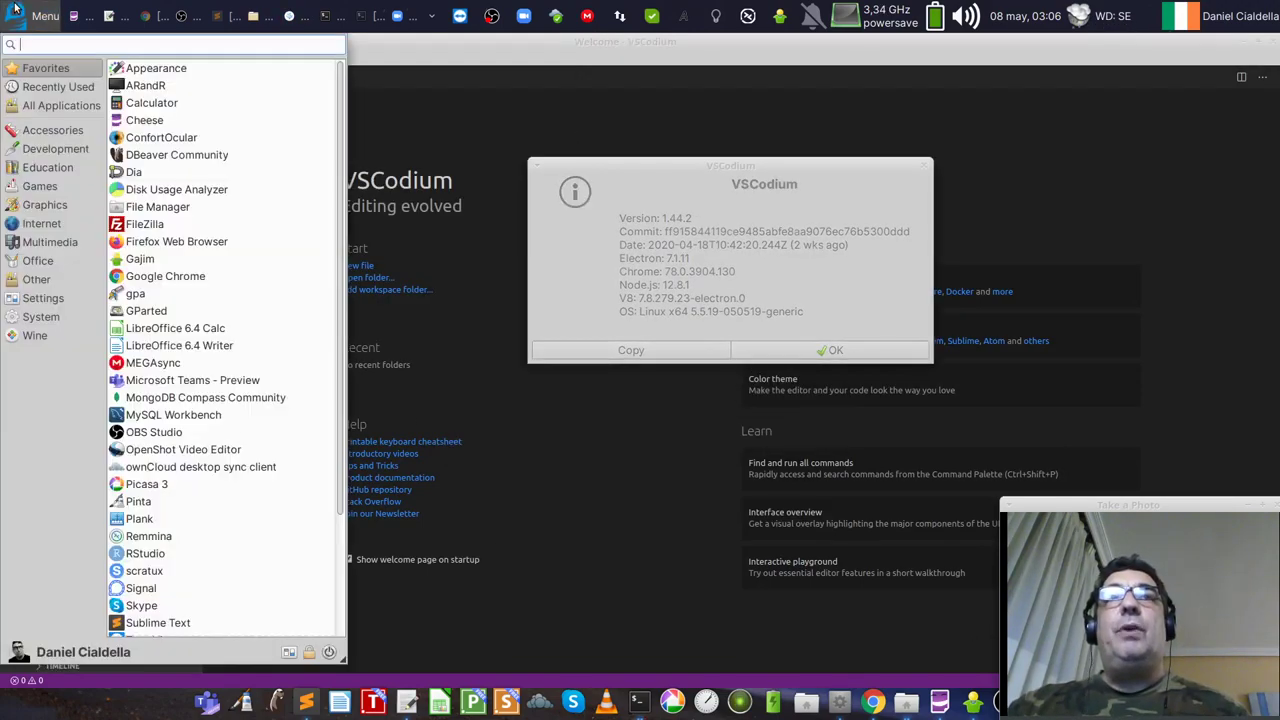
pyautogui.scroll(-3, 214, 468)
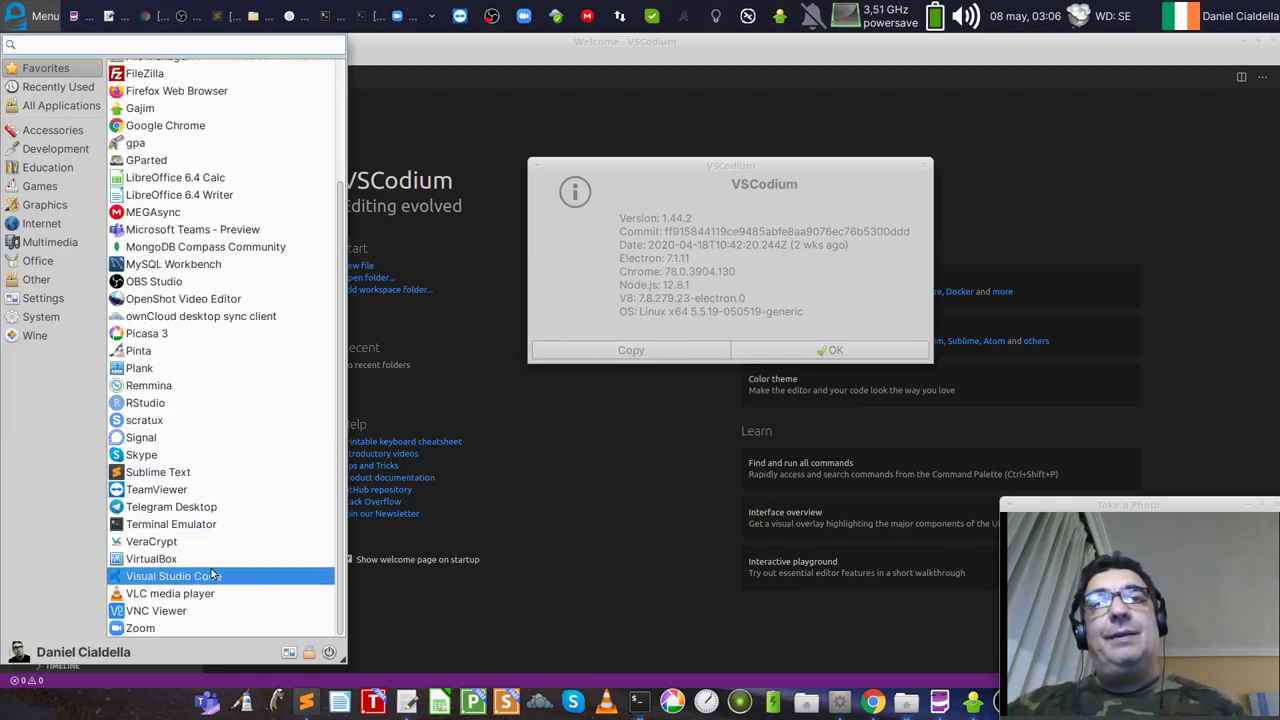
pyautogui.click(838, 233)
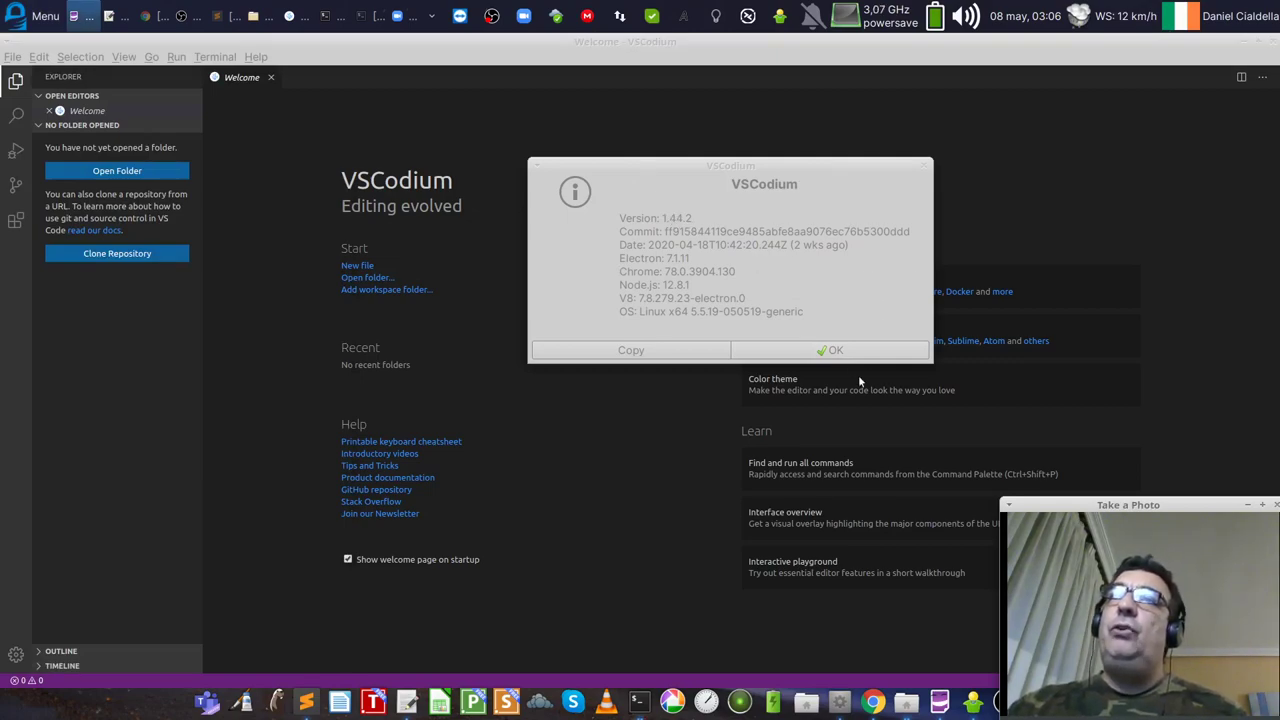
pyautogui.moveTo(821, 172); pyautogui.dragTo(567, 140)
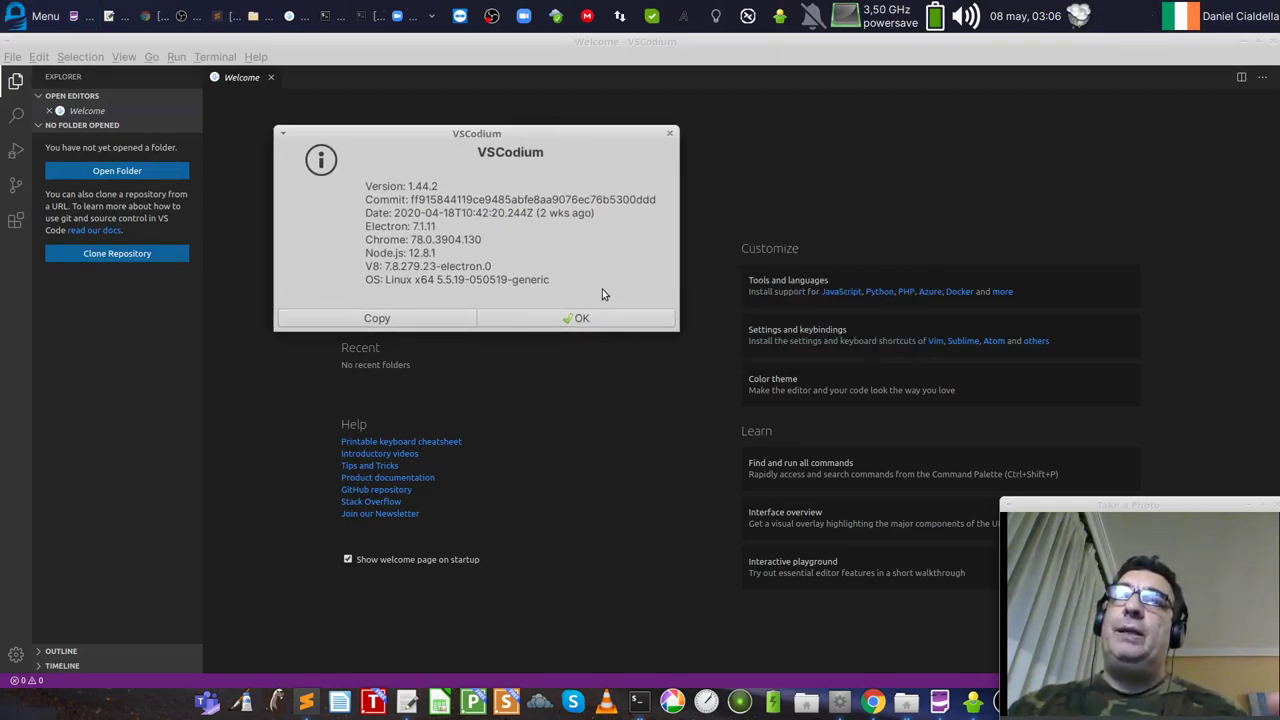
pyautogui.click(593, 317)
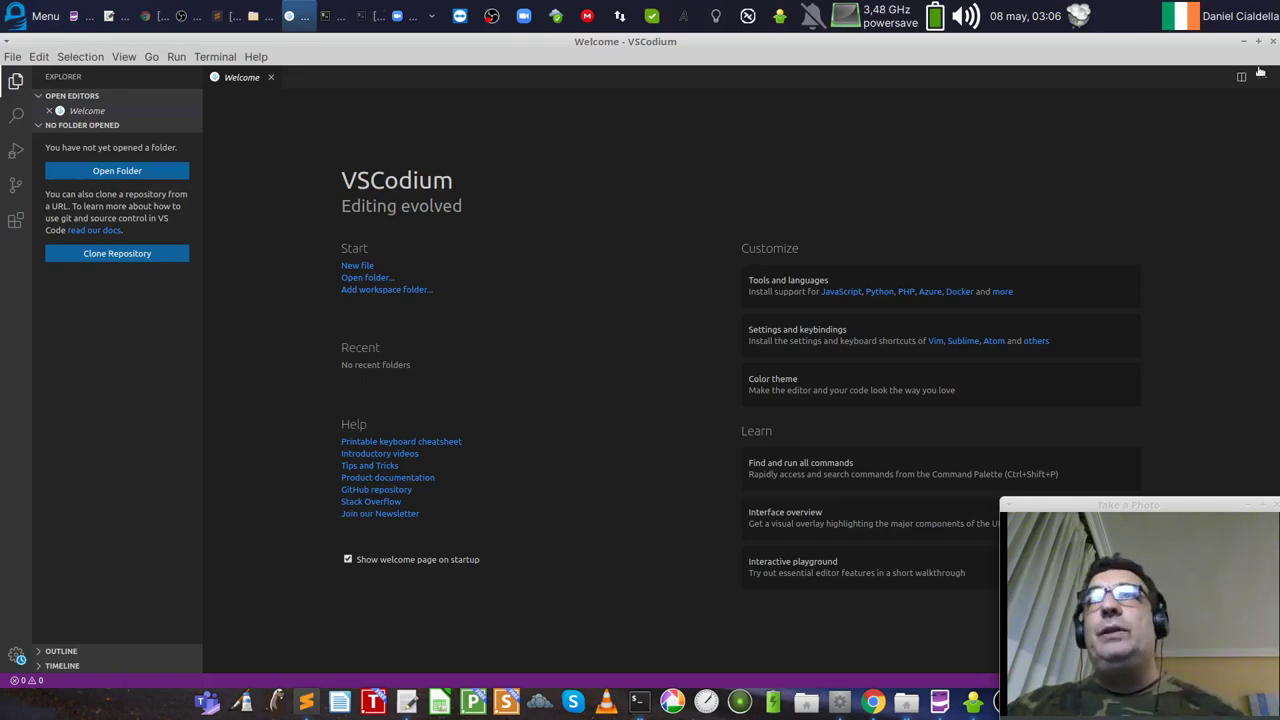
pyautogui.click(1273, 41)
pyautogui.click(186, 372)
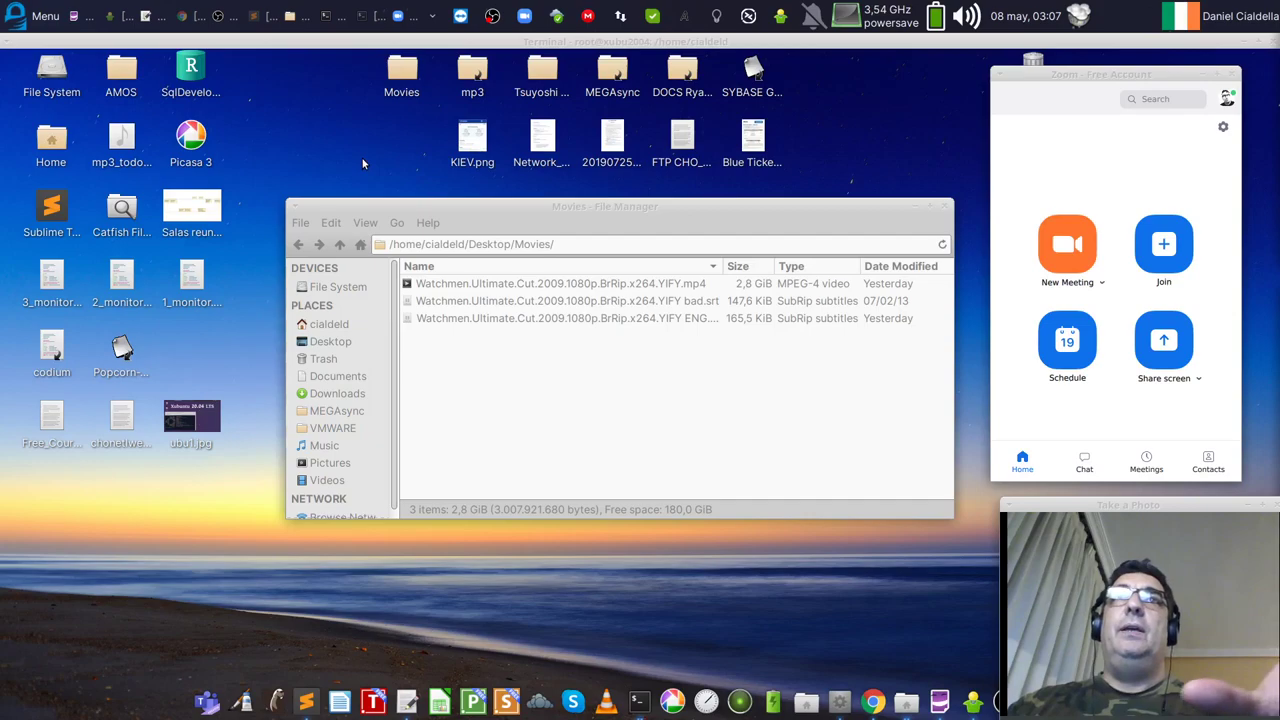
# Step: Launch Disk Usage Analyzer from the applications menu and scan the home folder
pyautogui.click(40, 17)
pyautogui.scroll(-3, 245, 515)
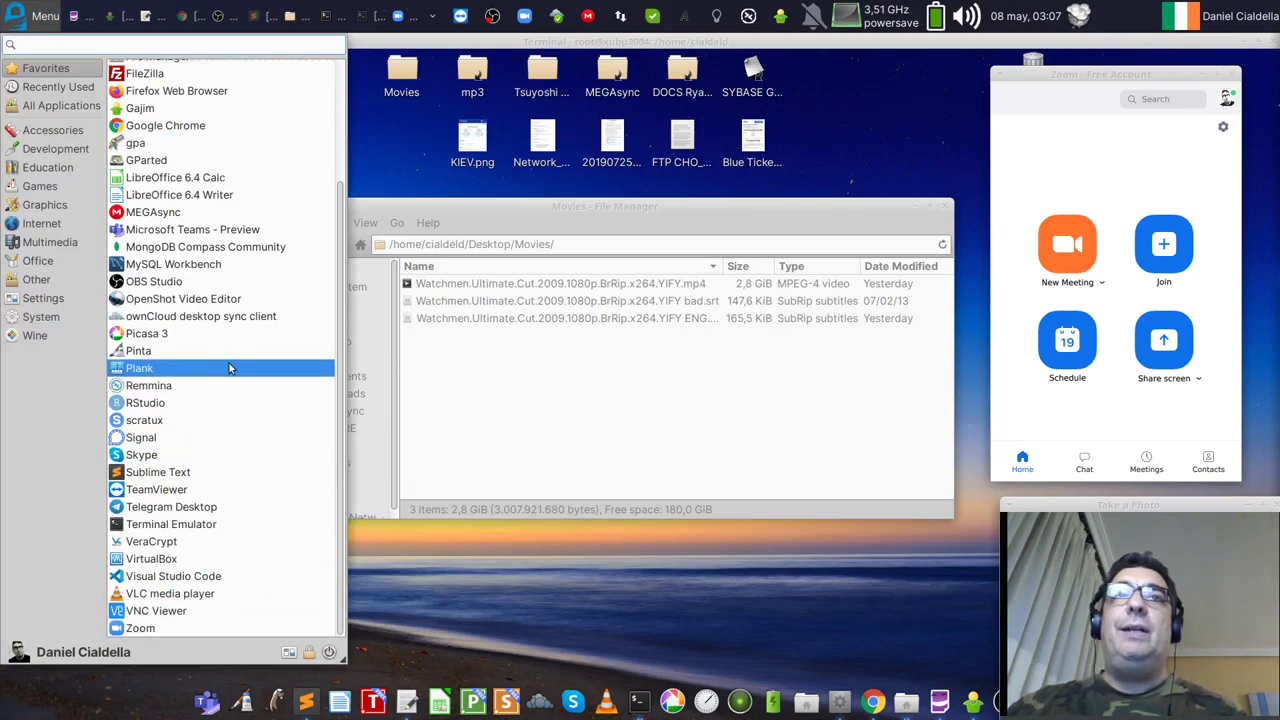
pyautogui.scroll(3, 229, 363)
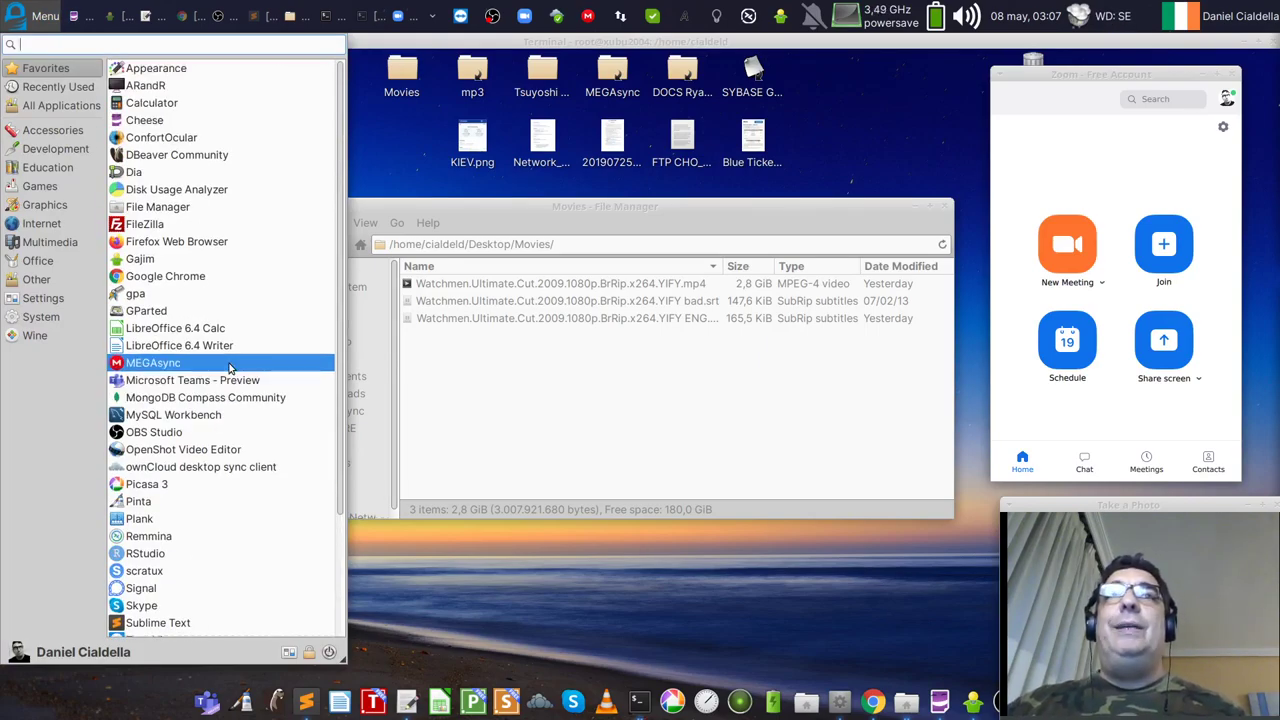
pyautogui.click(231, 189)
pyautogui.moveTo(500, 93); pyautogui.dragTo(666, 90)
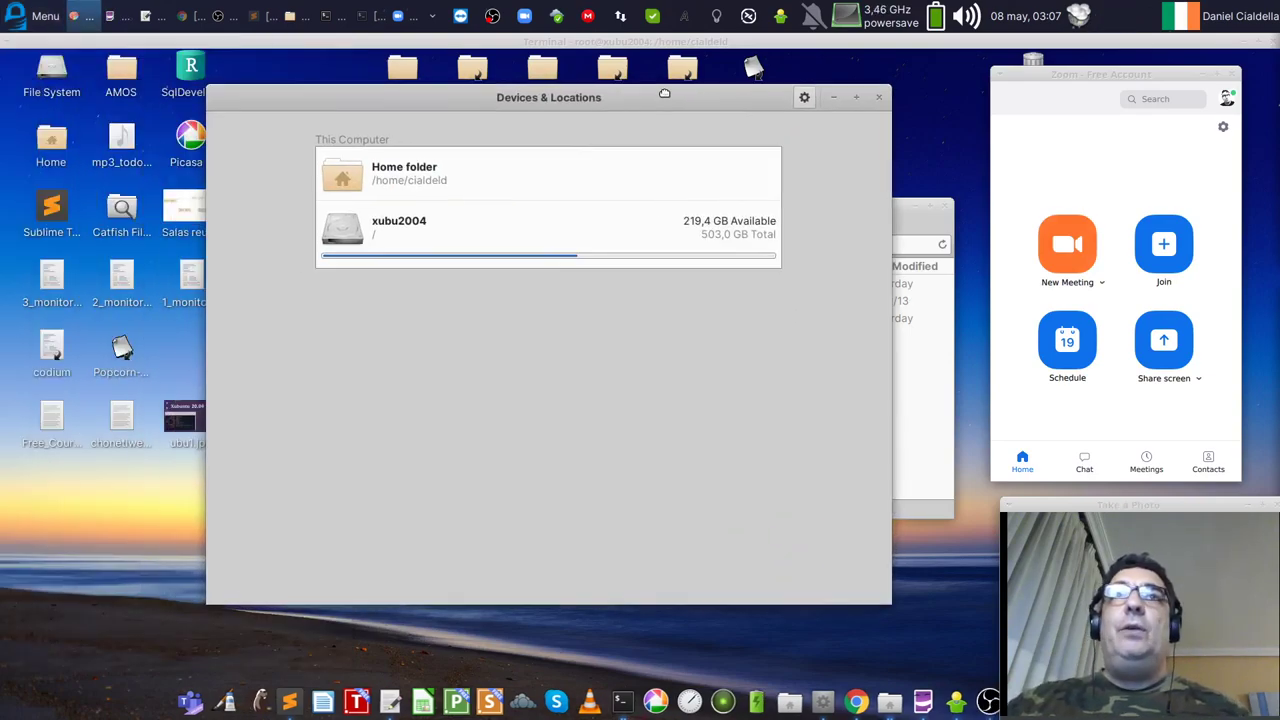
pyautogui.click(409, 174)
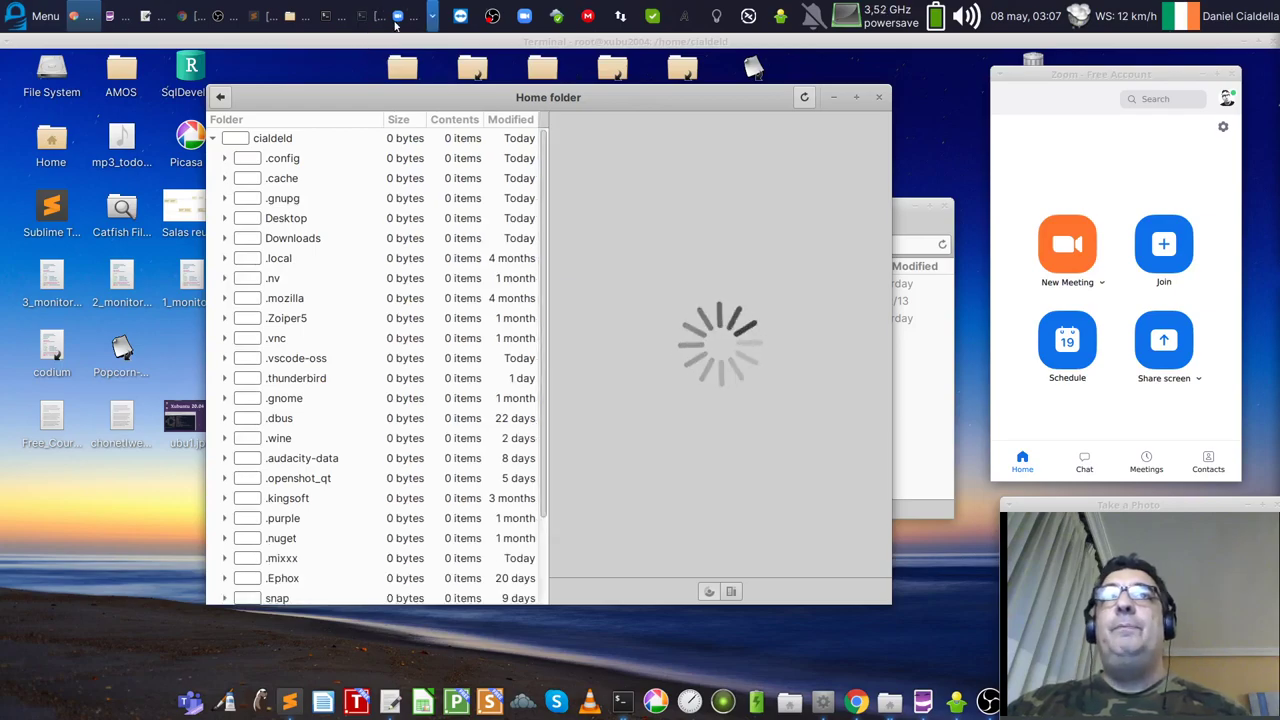
# Step: Clear the terminal, enter baobab at the prompt, then minimise the terminal
pyautogui.click(361, 18)
pyautogui.write('clear')
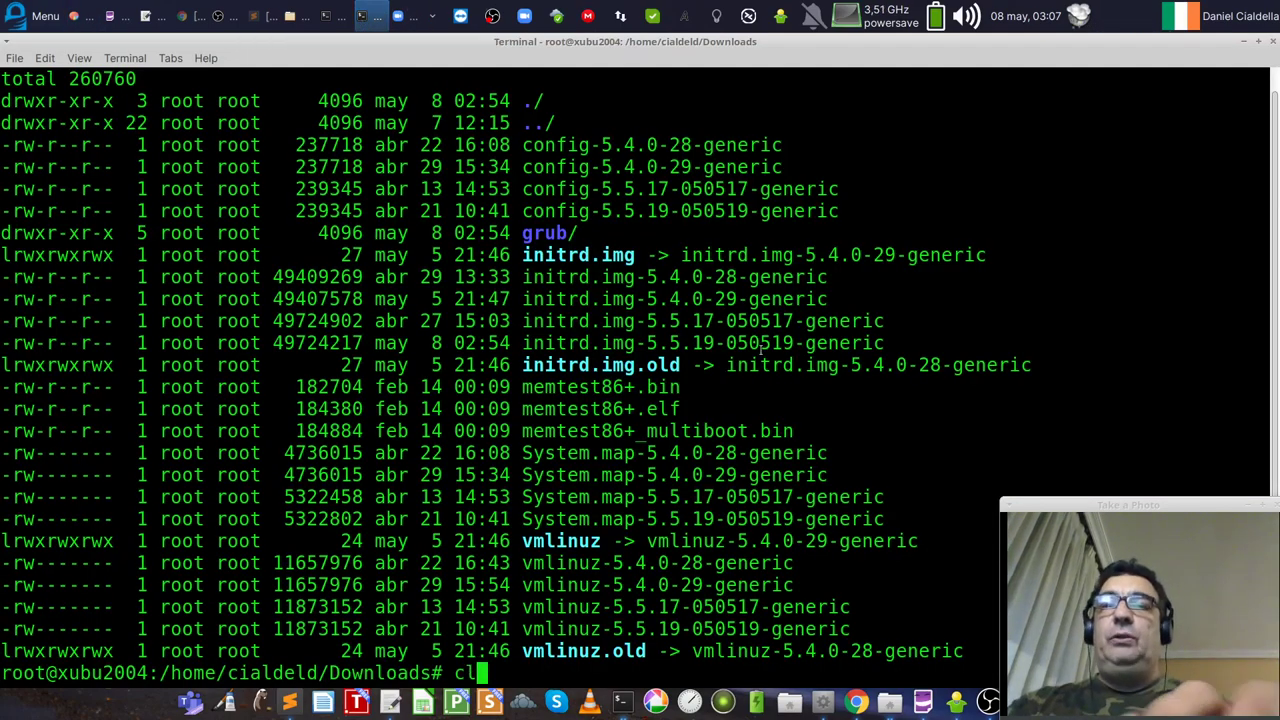
pyautogui.press('Return')
pyautogui.write('baobab')
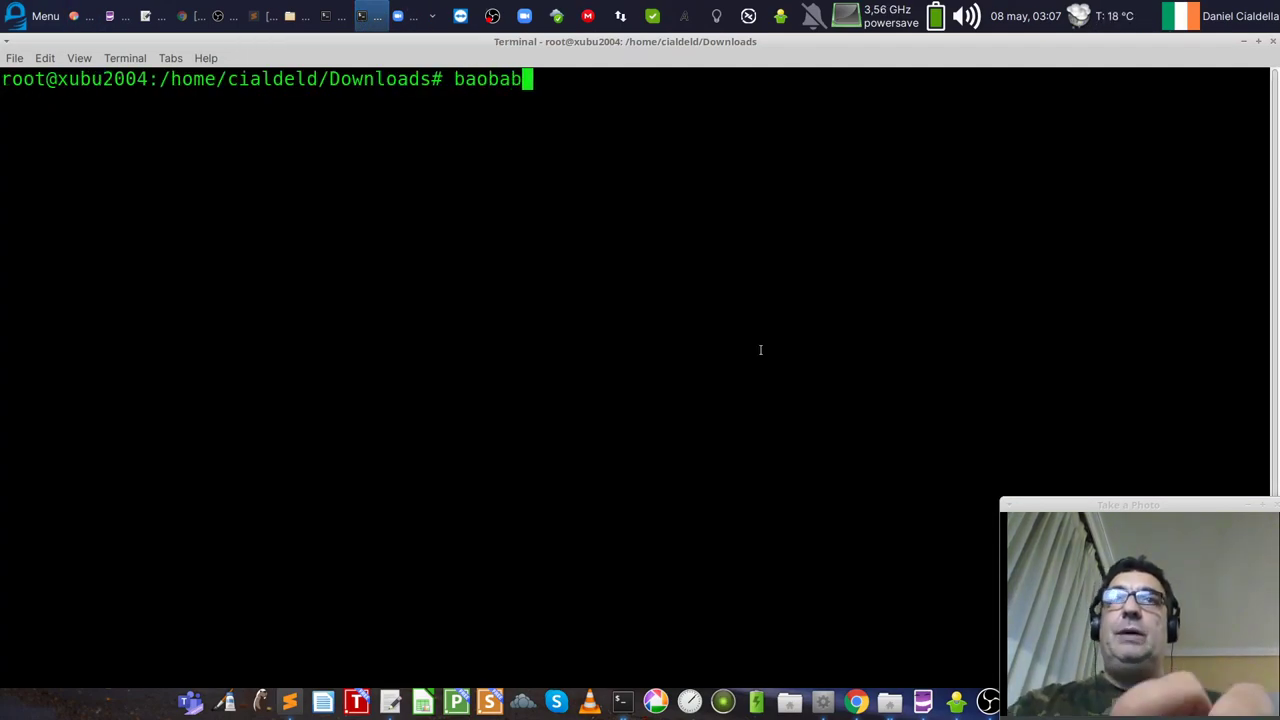
pyautogui.doubleClick(488, 79)
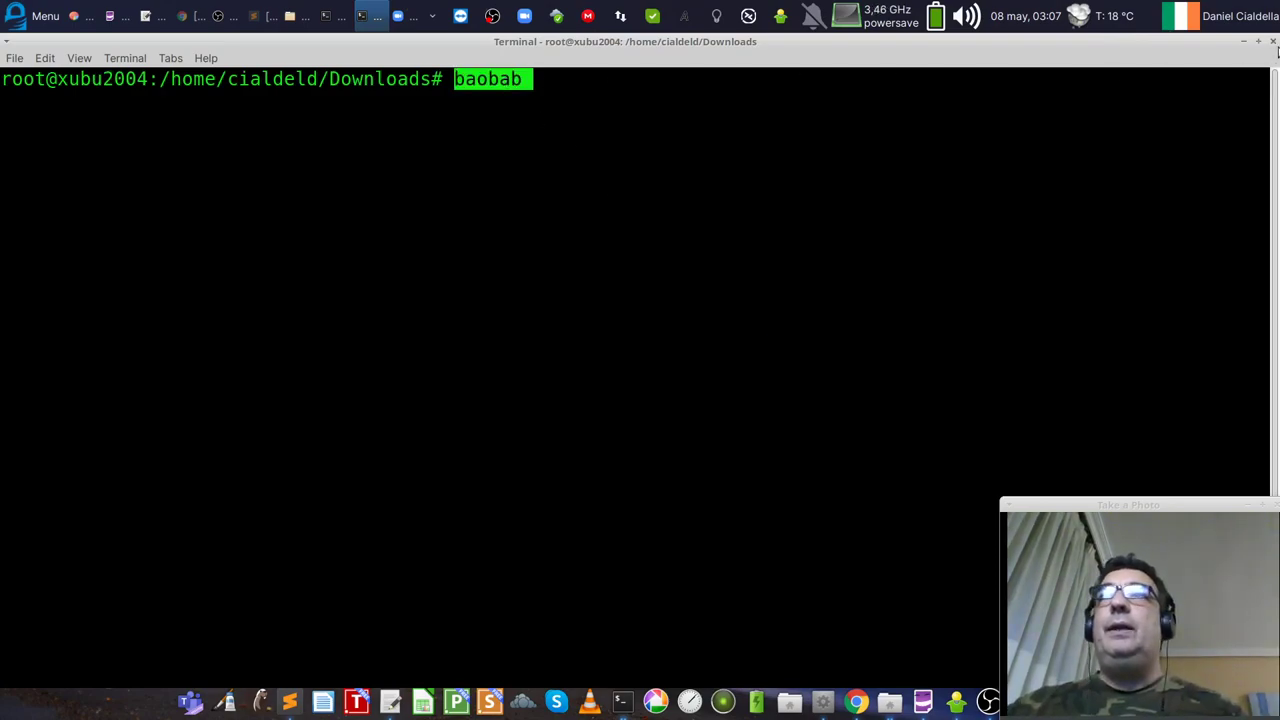
pyautogui.click(1246, 45)
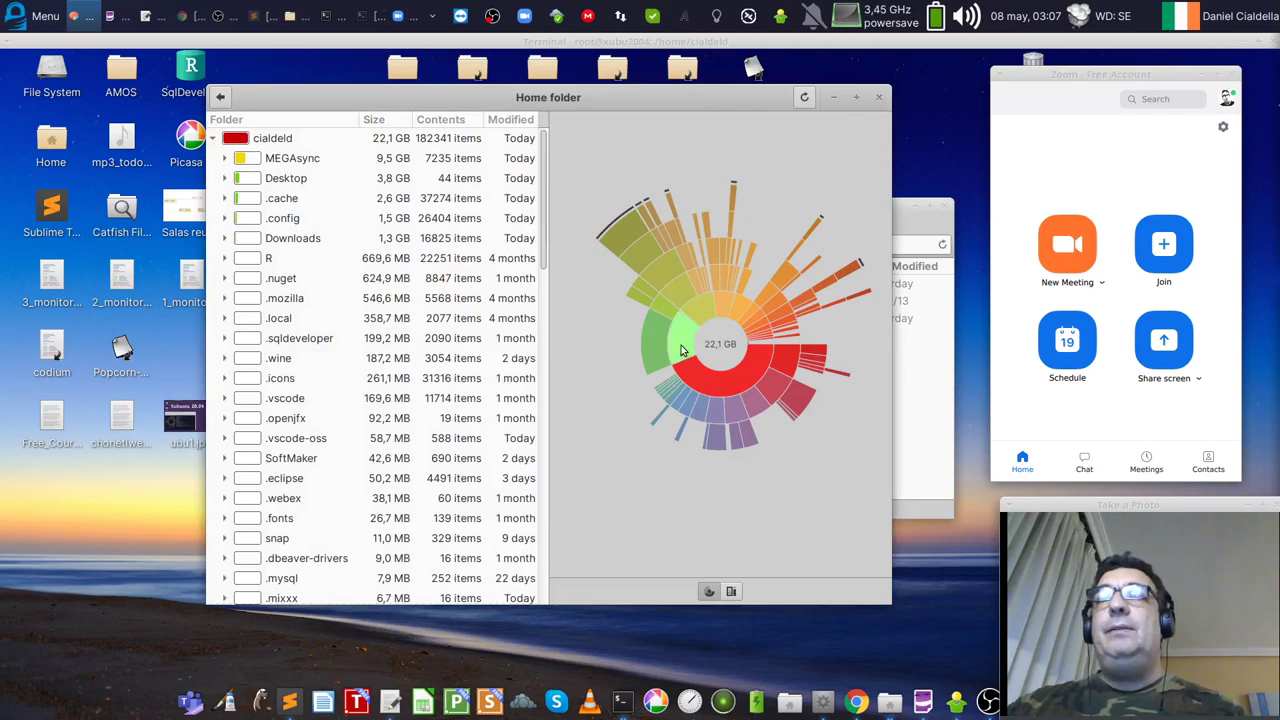
# Step: Drill from Desktop into the 794,9 MB Tsuyoshi Suzuki album, then close Disk Usage Analyzer
pyautogui.moveTo(681, 345)
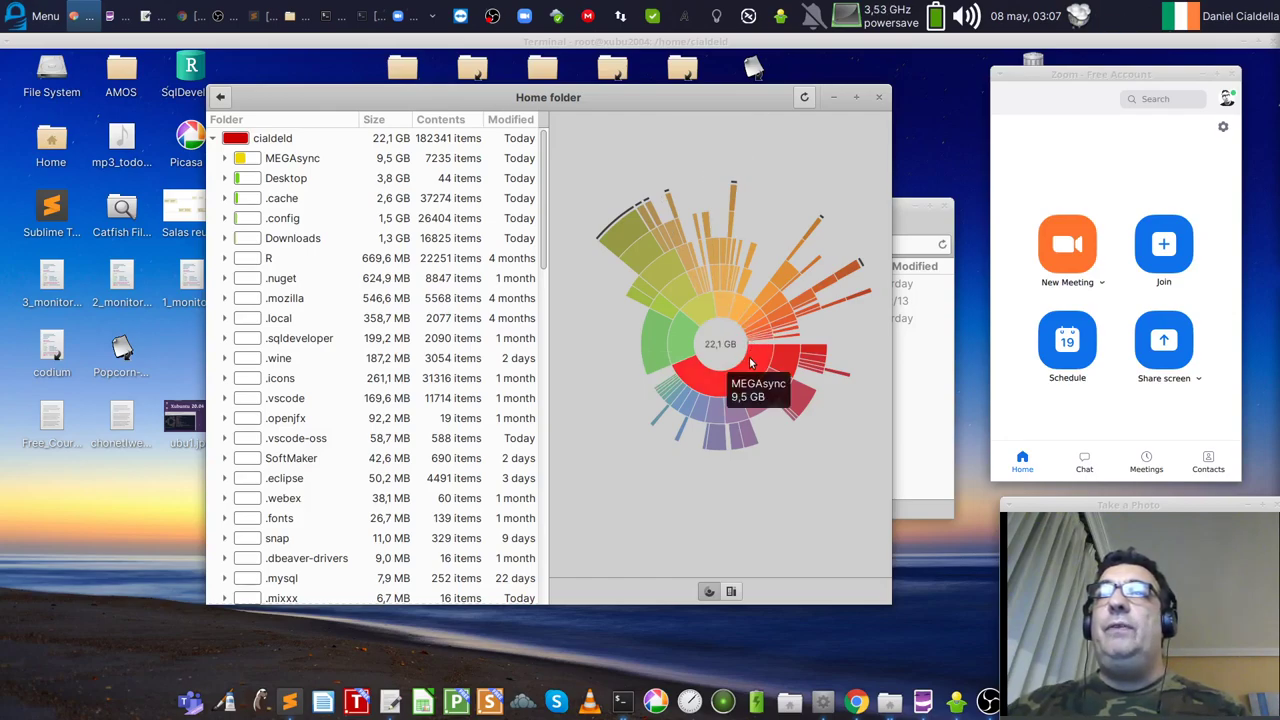
pyautogui.moveTo(736, 385)
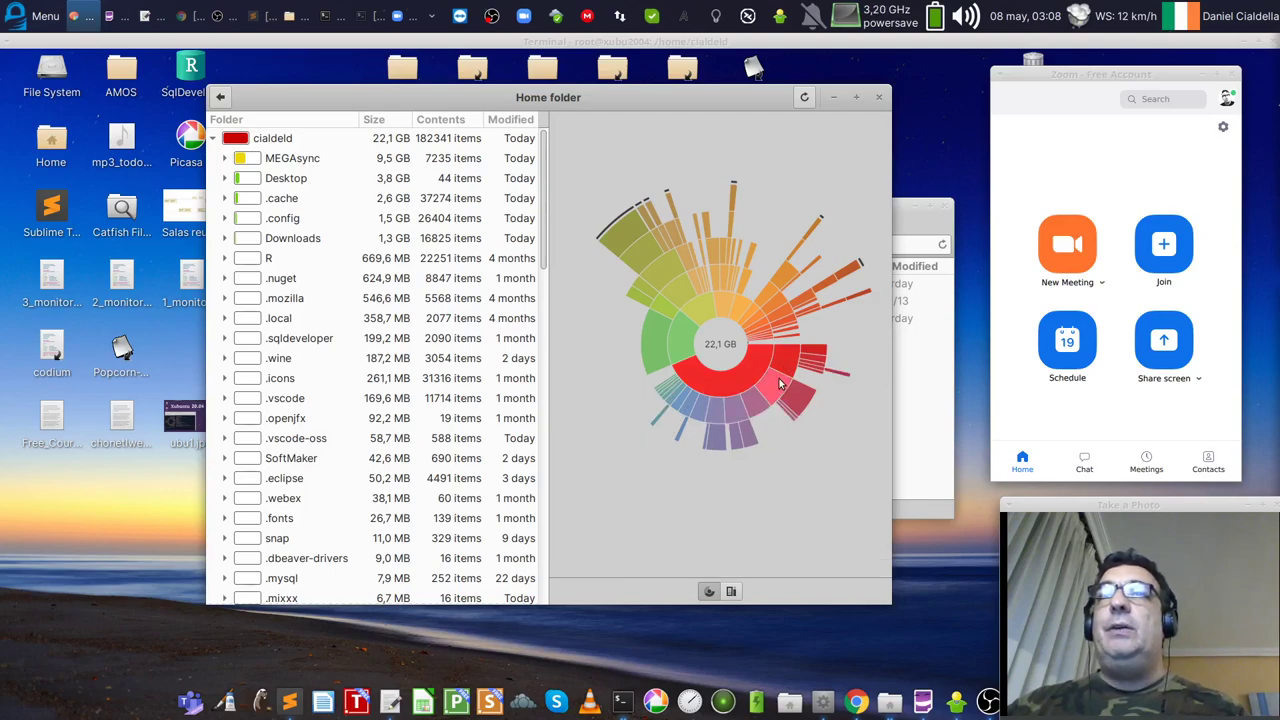
pyautogui.moveTo(803, 397)
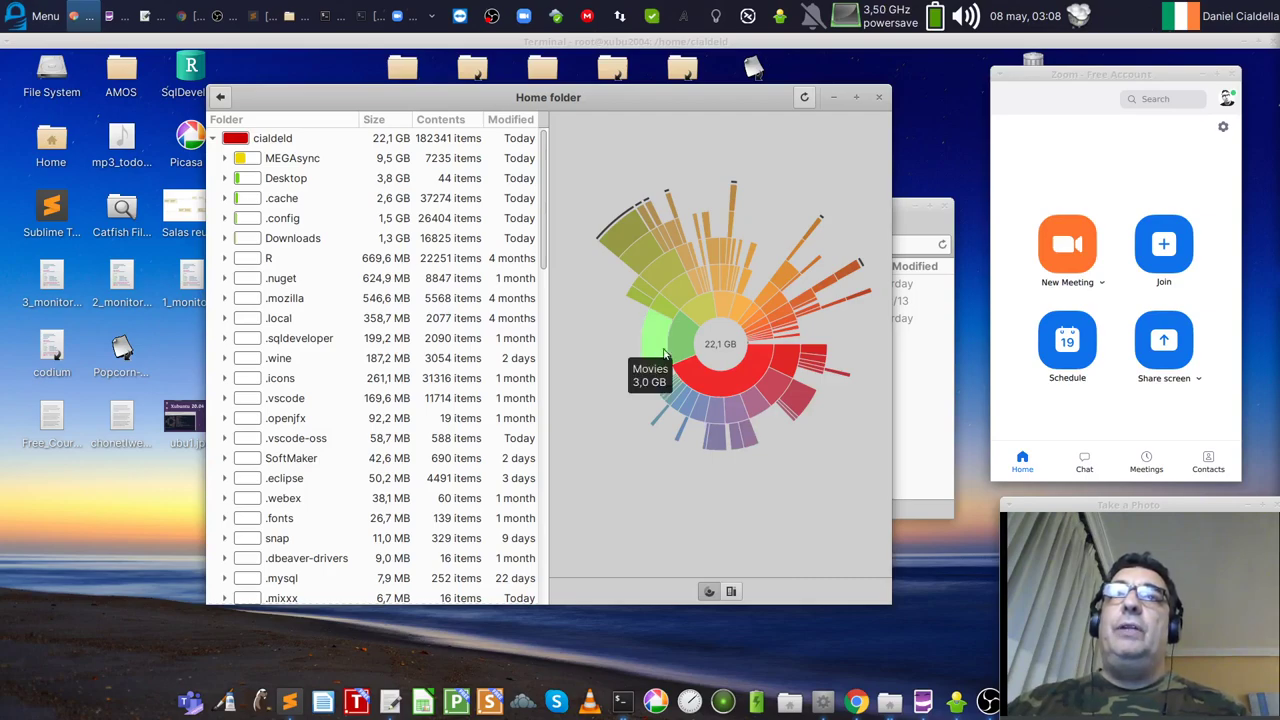
pyautogui.click(288, 180)
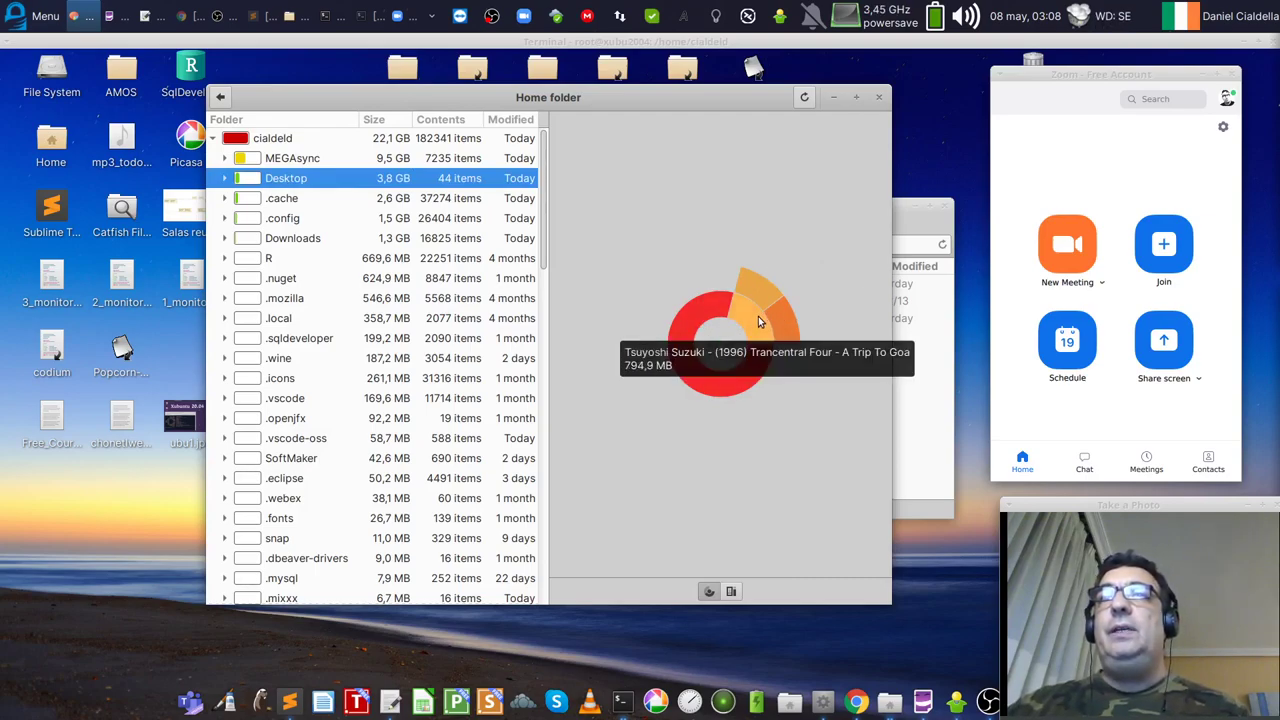
pyautogui.moveTo(758, 320)
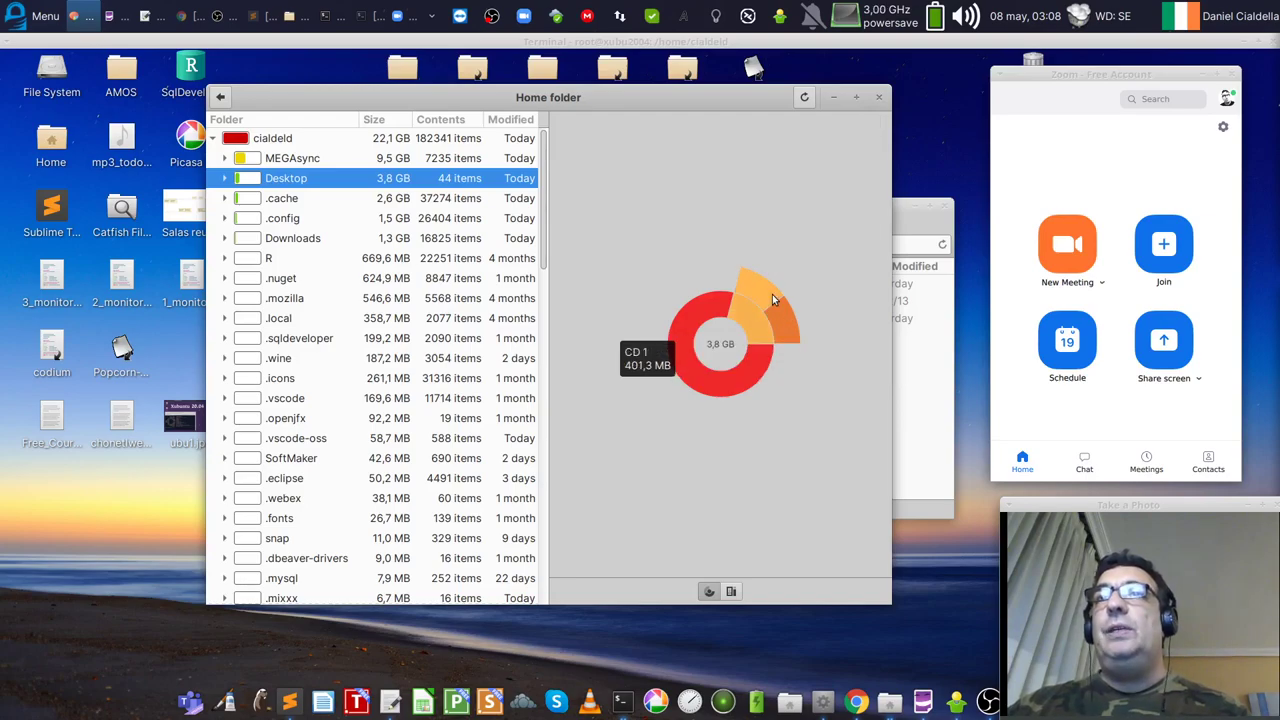
pyautogui.click(750, 318)
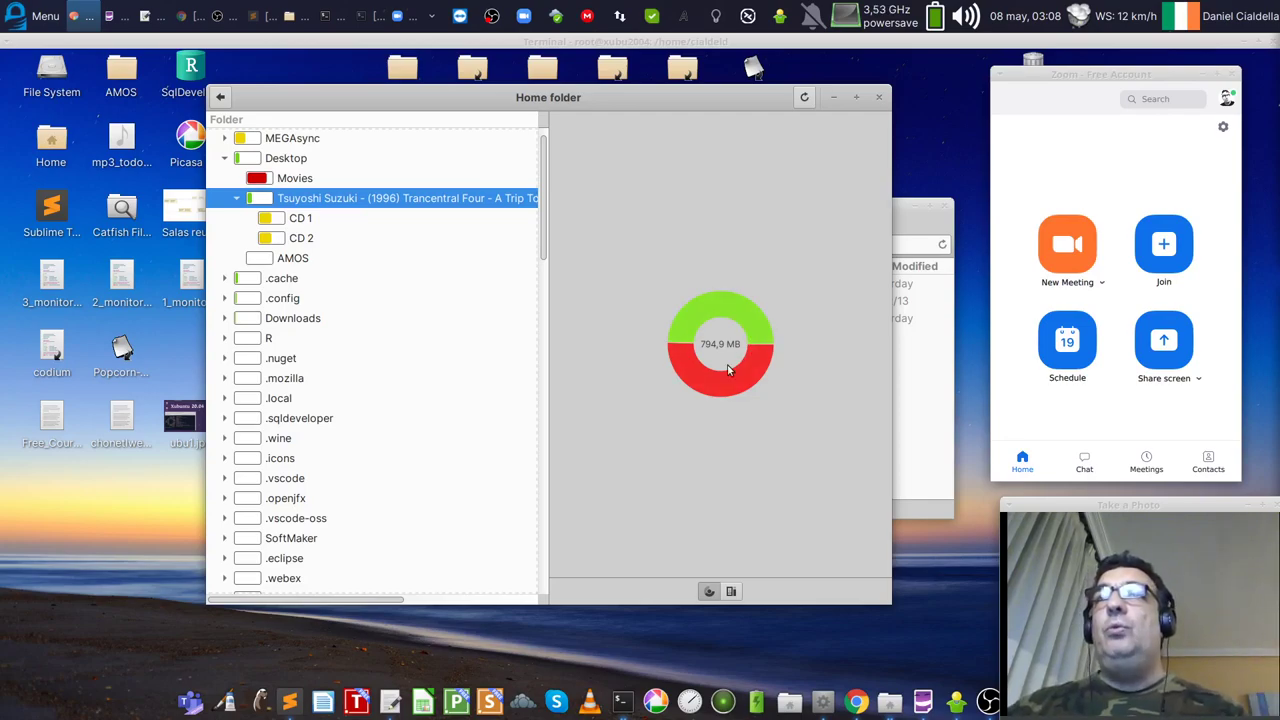
pyautogui.moveTo(695, 96); pyautogui.dragTo(726, 106)
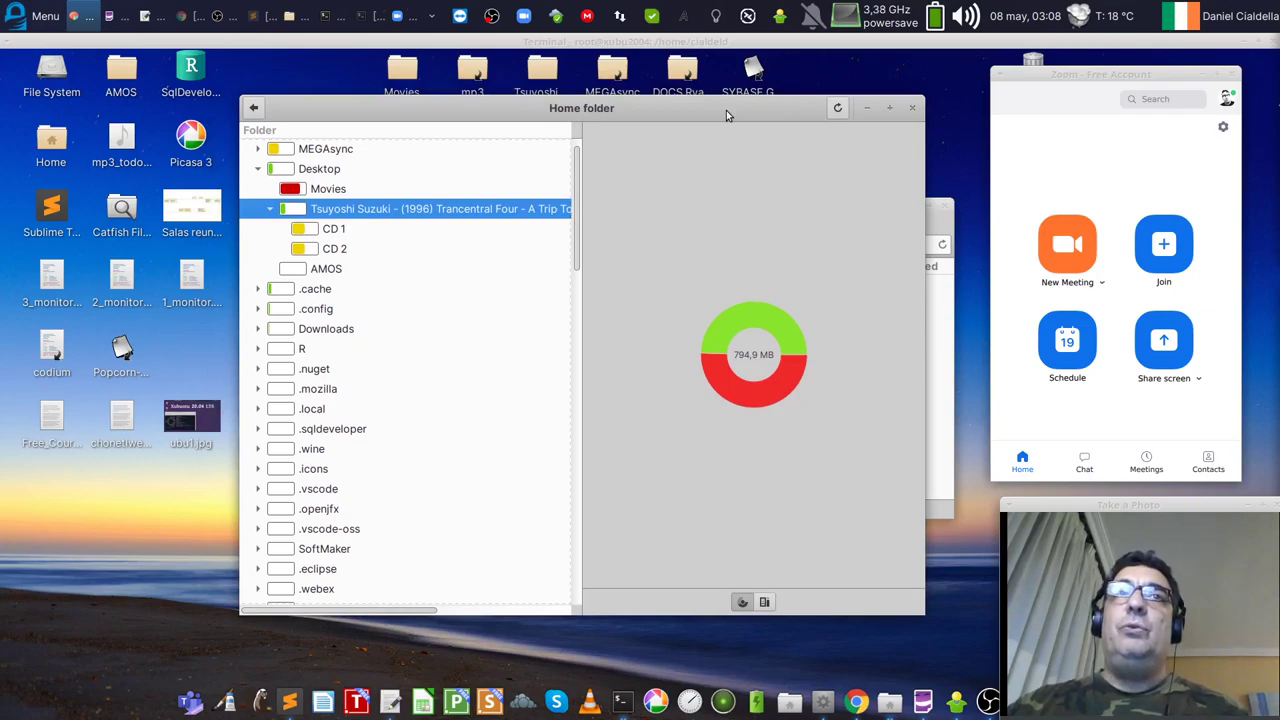
pyautogui.click(910, 108)
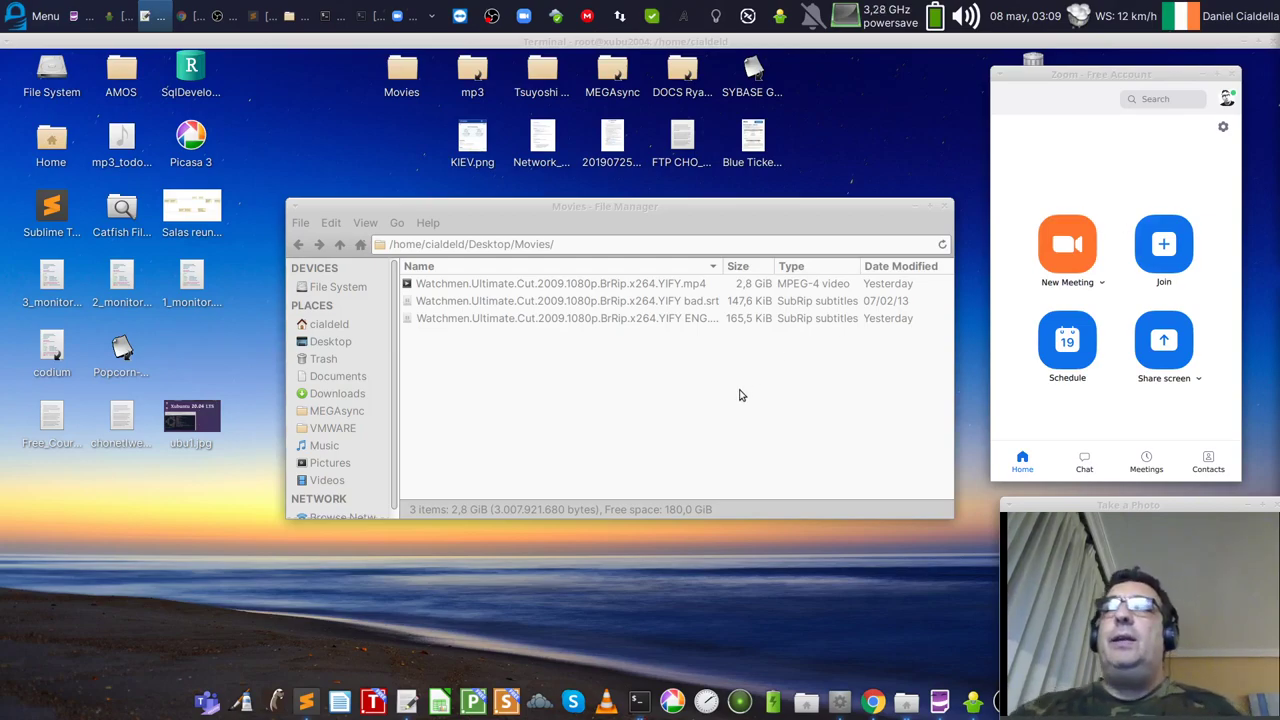
# Step: Toggle the Whisker applications menu open and closed twice over the Movies folder window
pyautogui.click(38, 16)
pyautogui.click(35, 16)
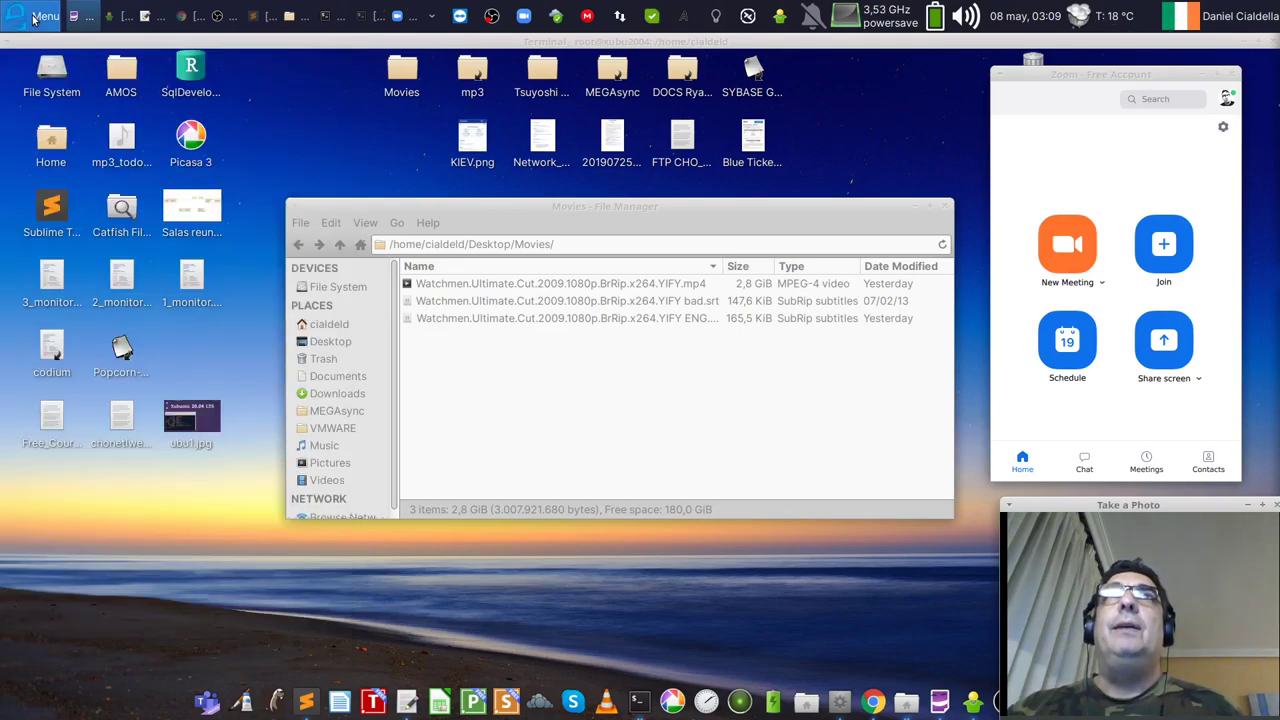
pyautogui.click(36, 16)
pyautogui.click(36, 16)
pyautogui.click(35, 16)
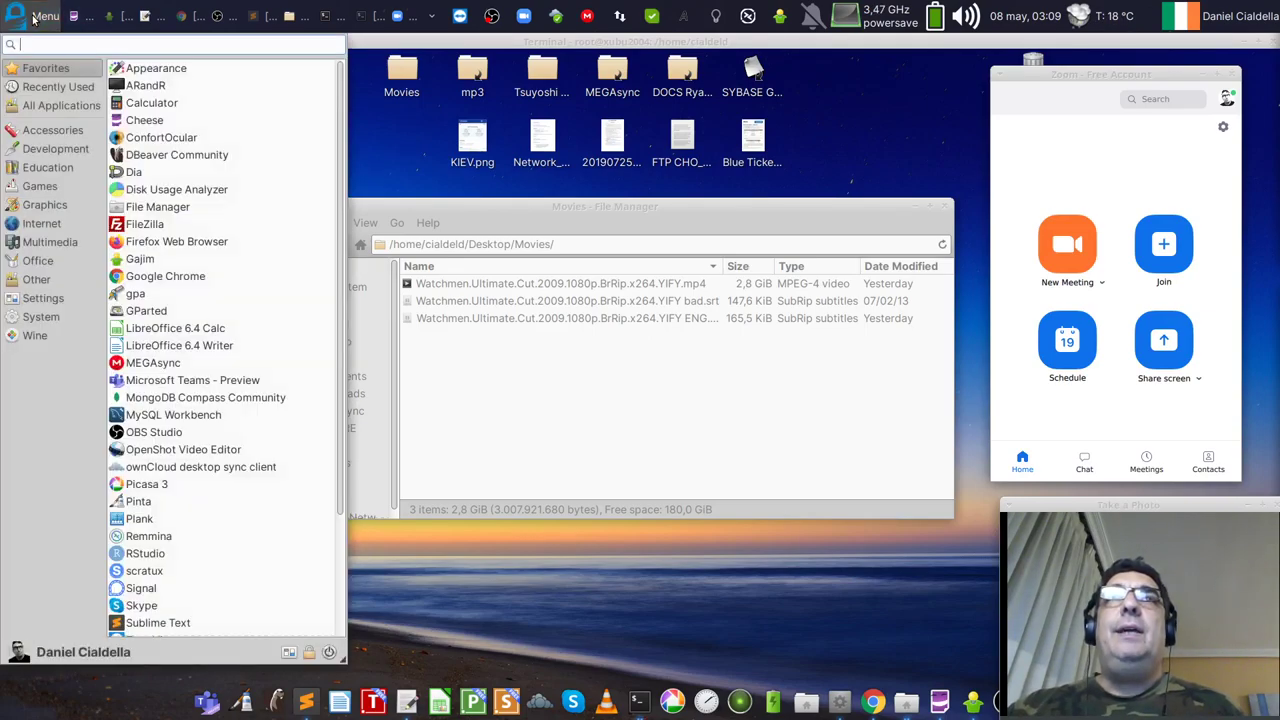
pyautogui.click(35, 16)
pyautogui.rightClick(35, 16)
pyautogui.press('Escape')
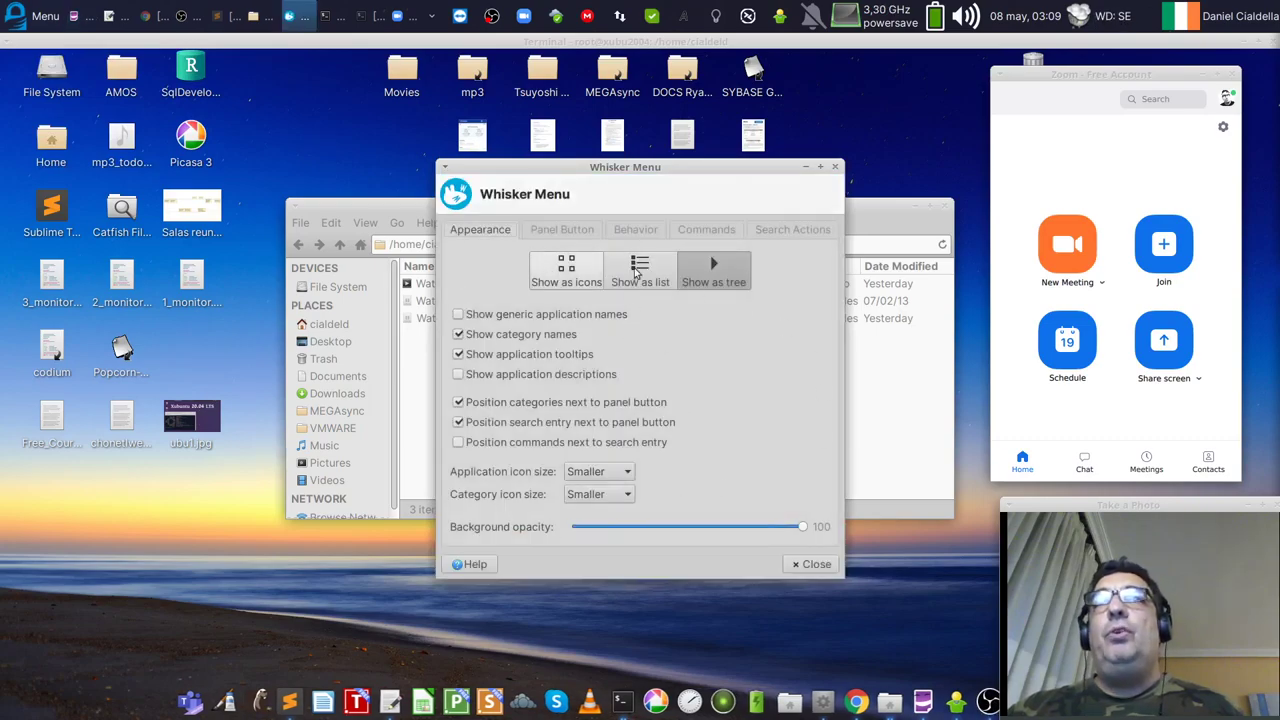
pyautogui.click(836, 168)
pyautogui.rightClick(42, 18)
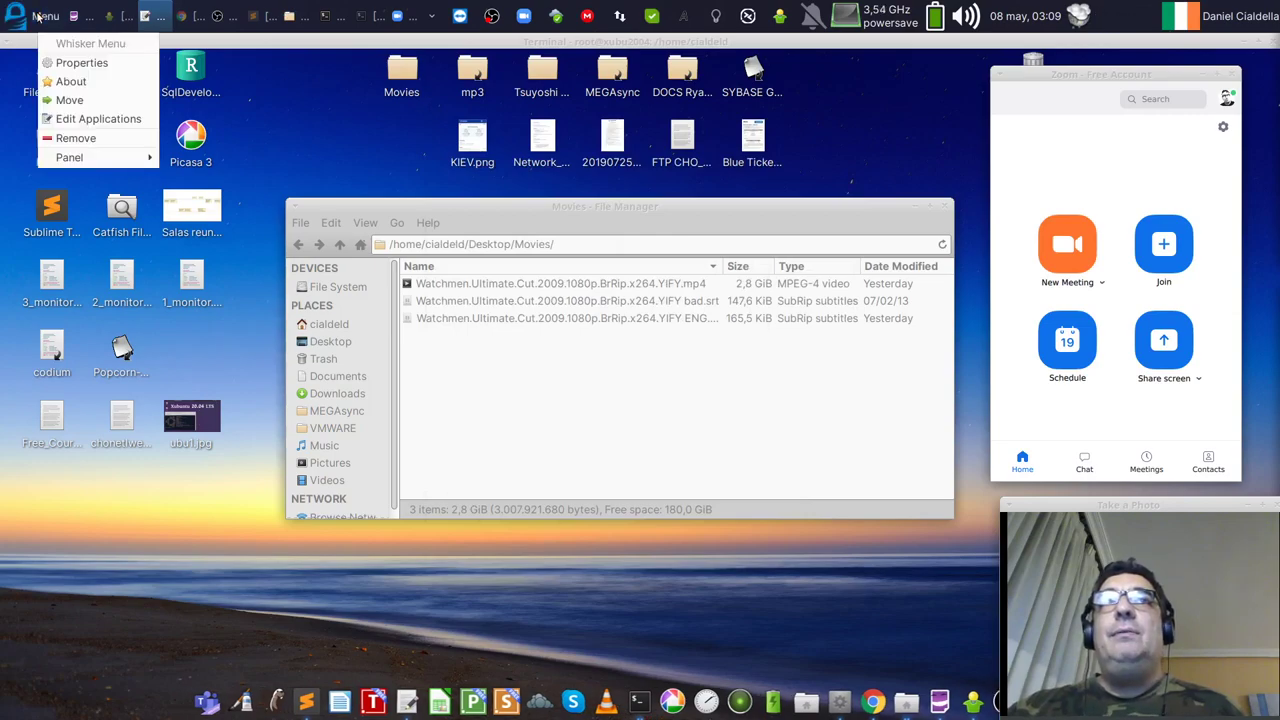
pyautogui.moveTo(80, 160)
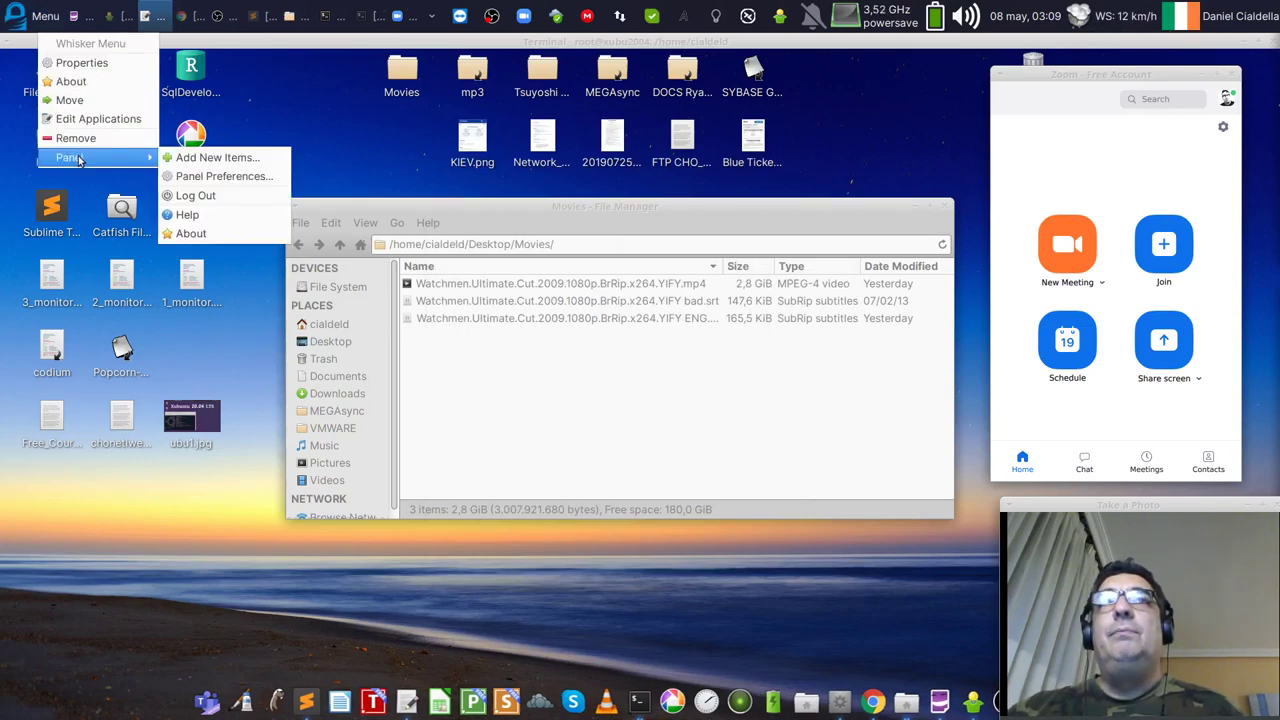
pyautogui.press('Escape')
pyautogui.rightClick(12, 20)
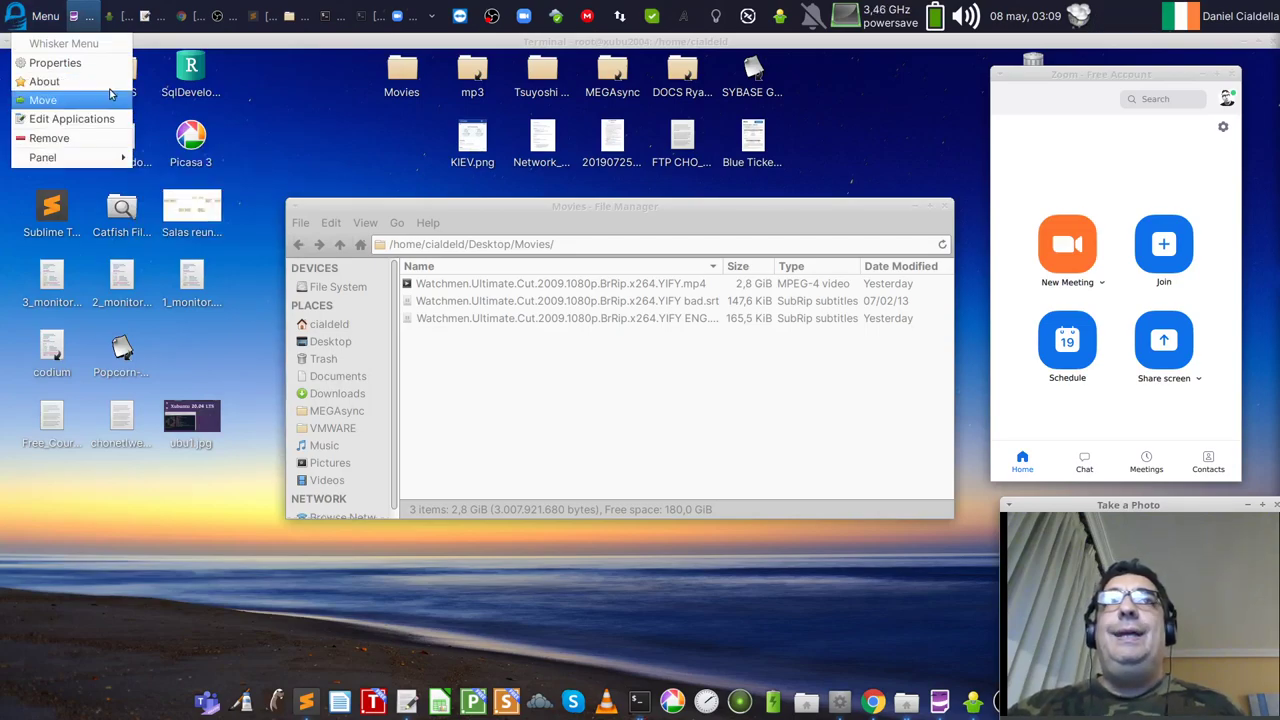
pyautogui.click(76, 62)
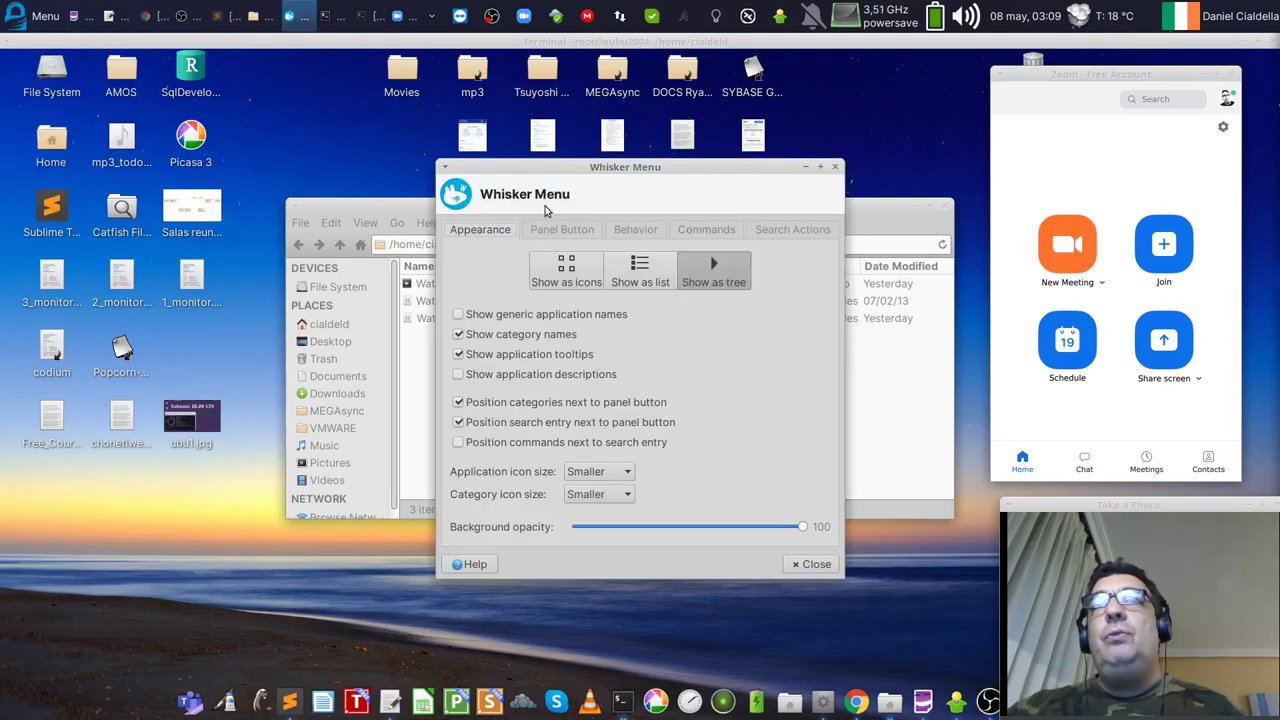
pyautogui.click(563, 230)
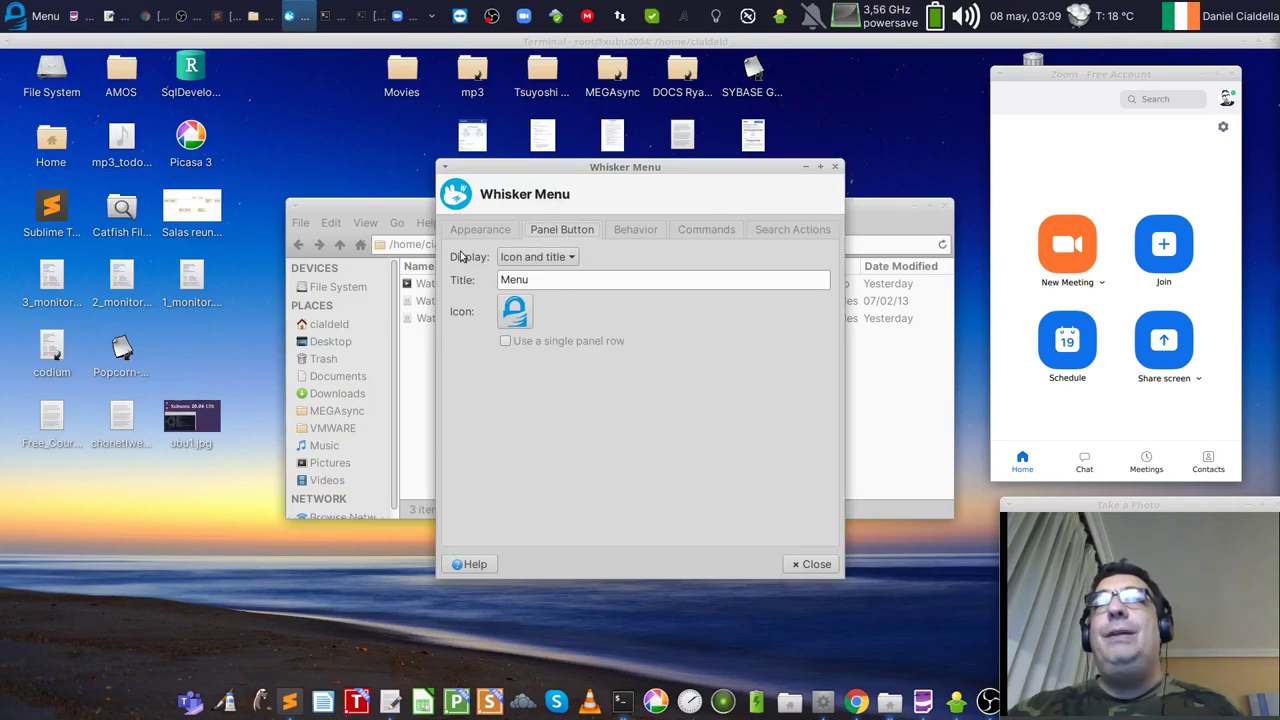
pyautogui.click(535, 257)
pyautogui.click(529, 218)
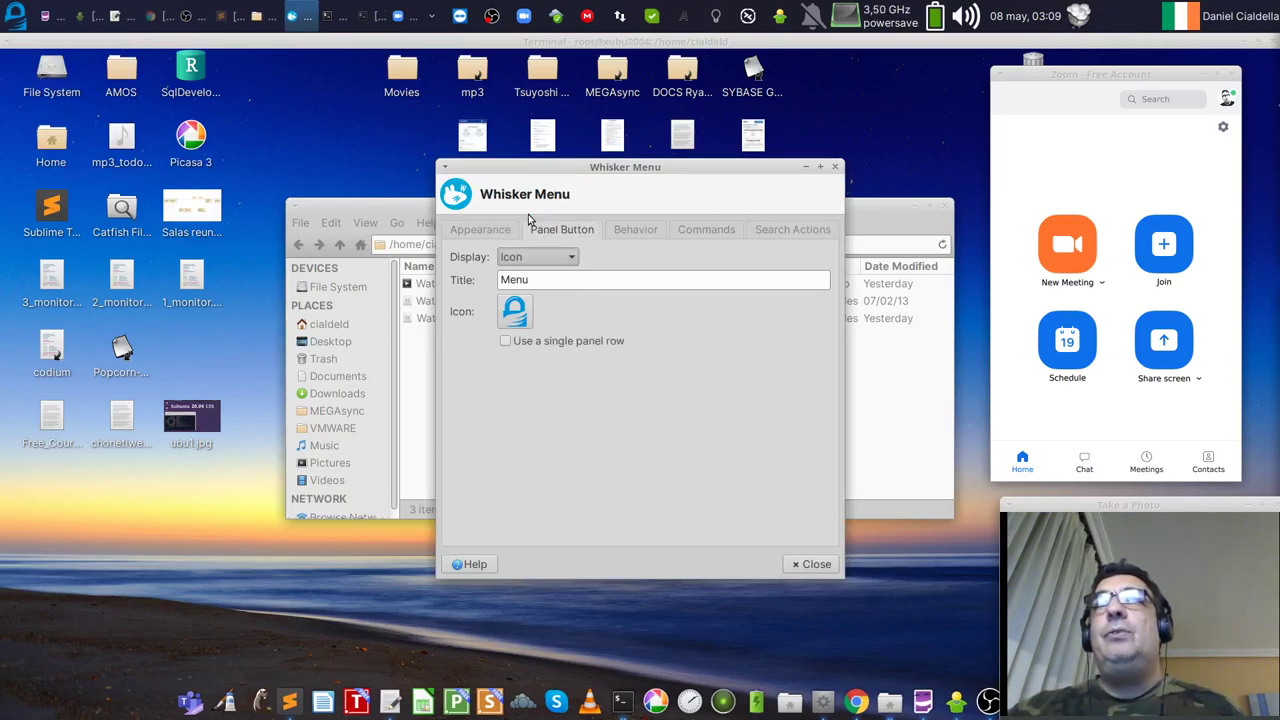
pyautogui.click(812, 565)
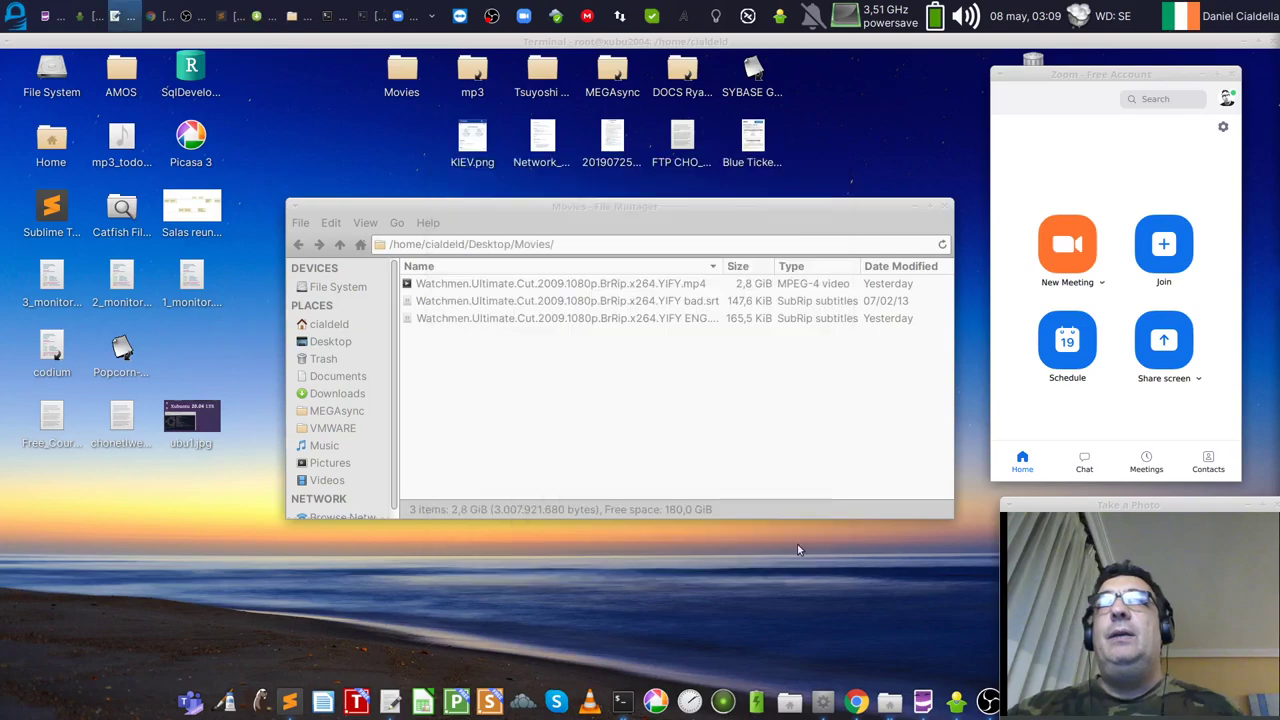
pyautogui.click(17, 22)
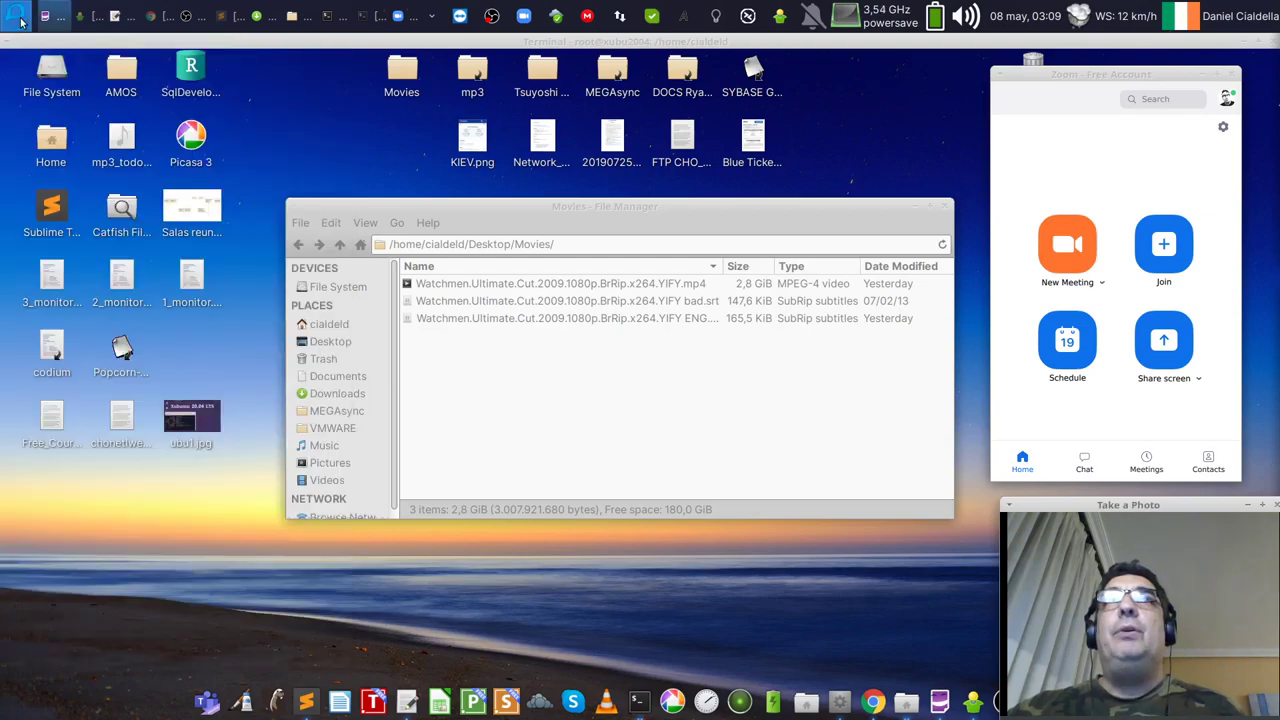
pyautogui.click(20, 22)
pyautogui.click(20, 22)
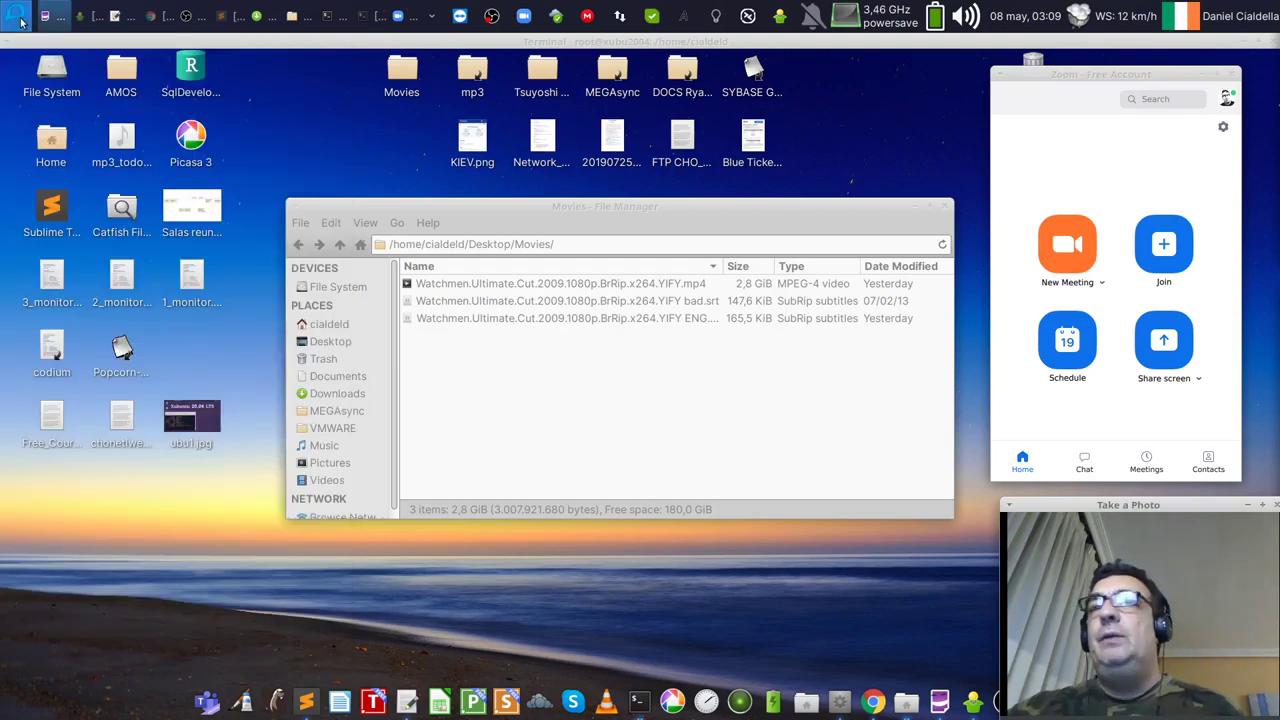
pyautogui.rightClick(20, 22)
pyautogui.click(57, 63)
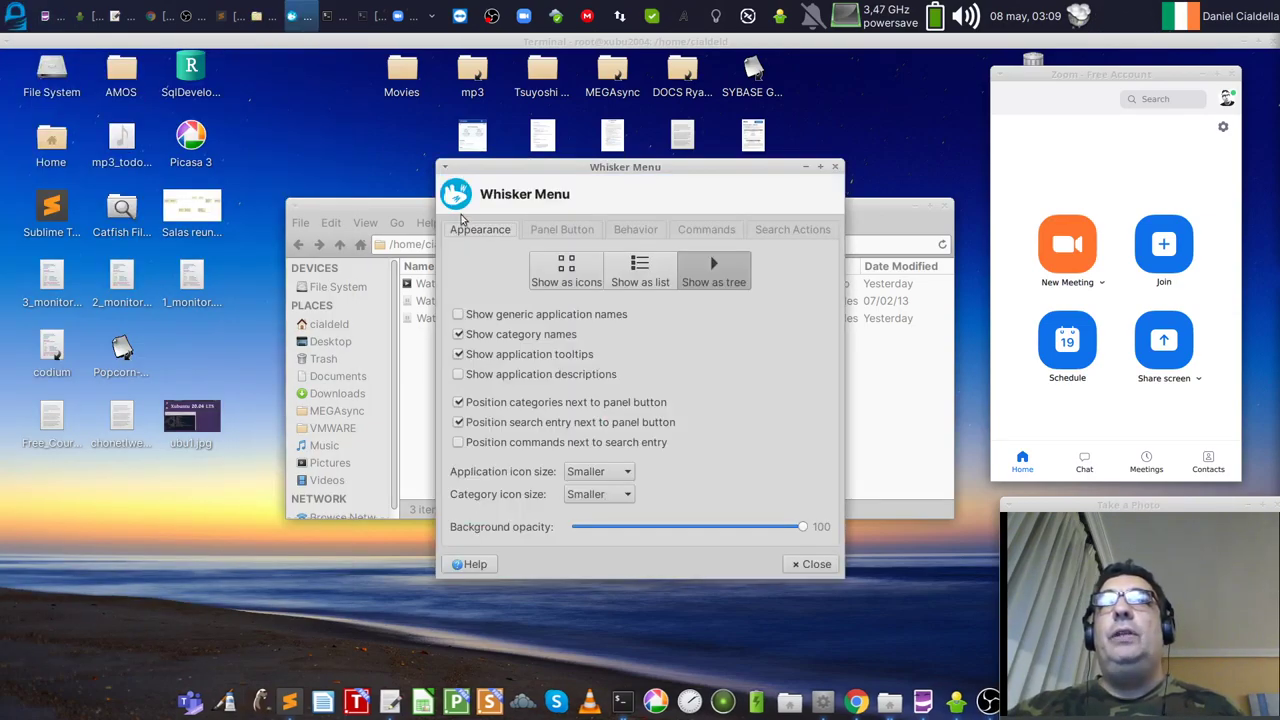
pyautogui.click(548, 231)
pyautogui.click(537, 257)
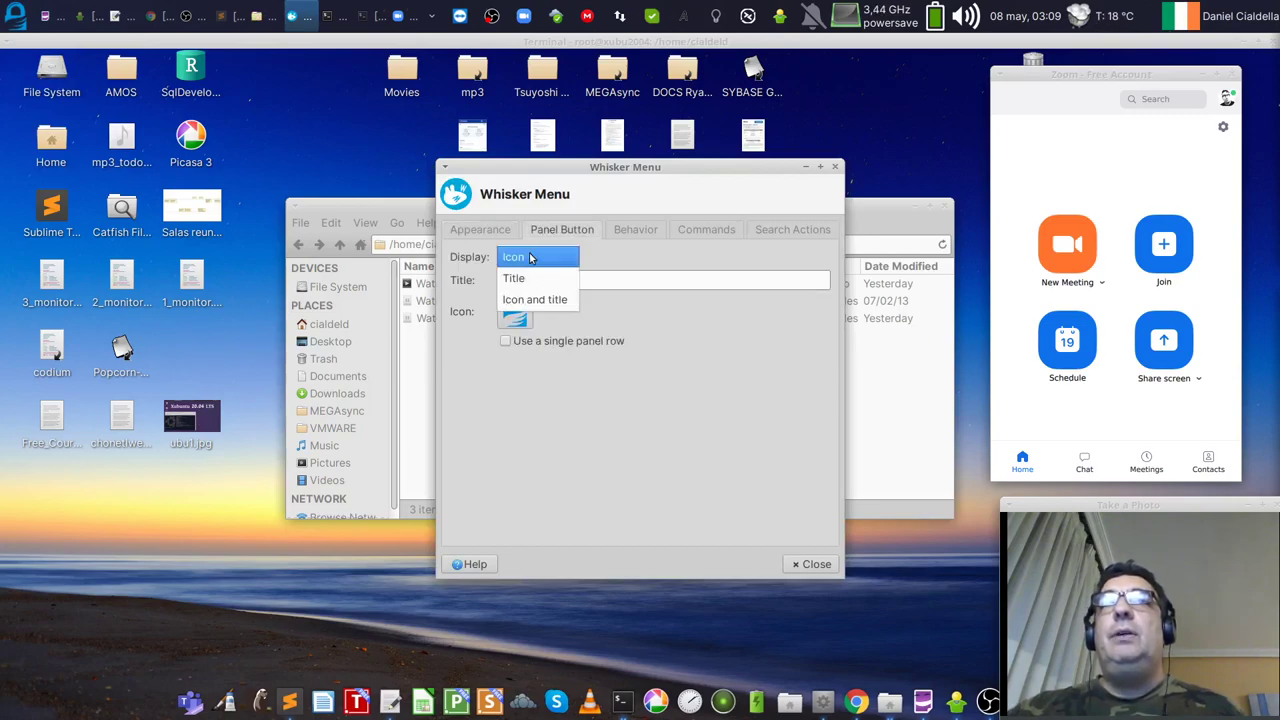
pyautogui.click(524, 300)
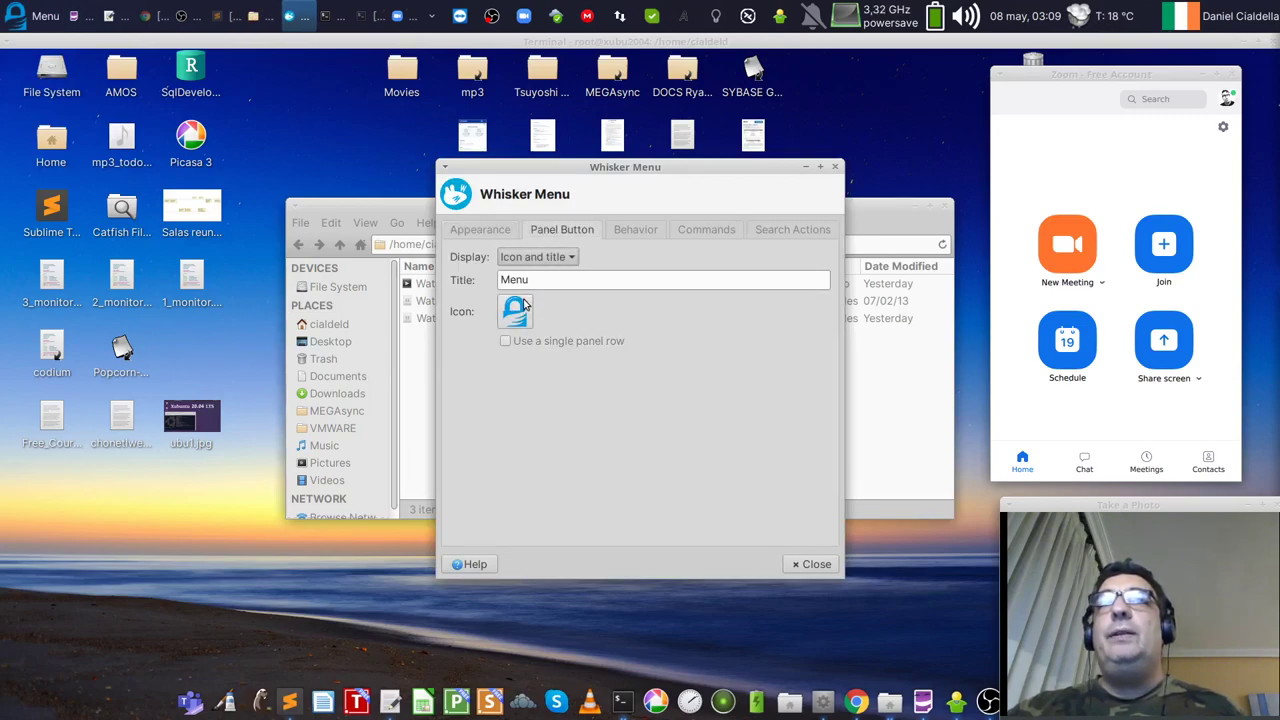
pyautogui.click(812, 564)
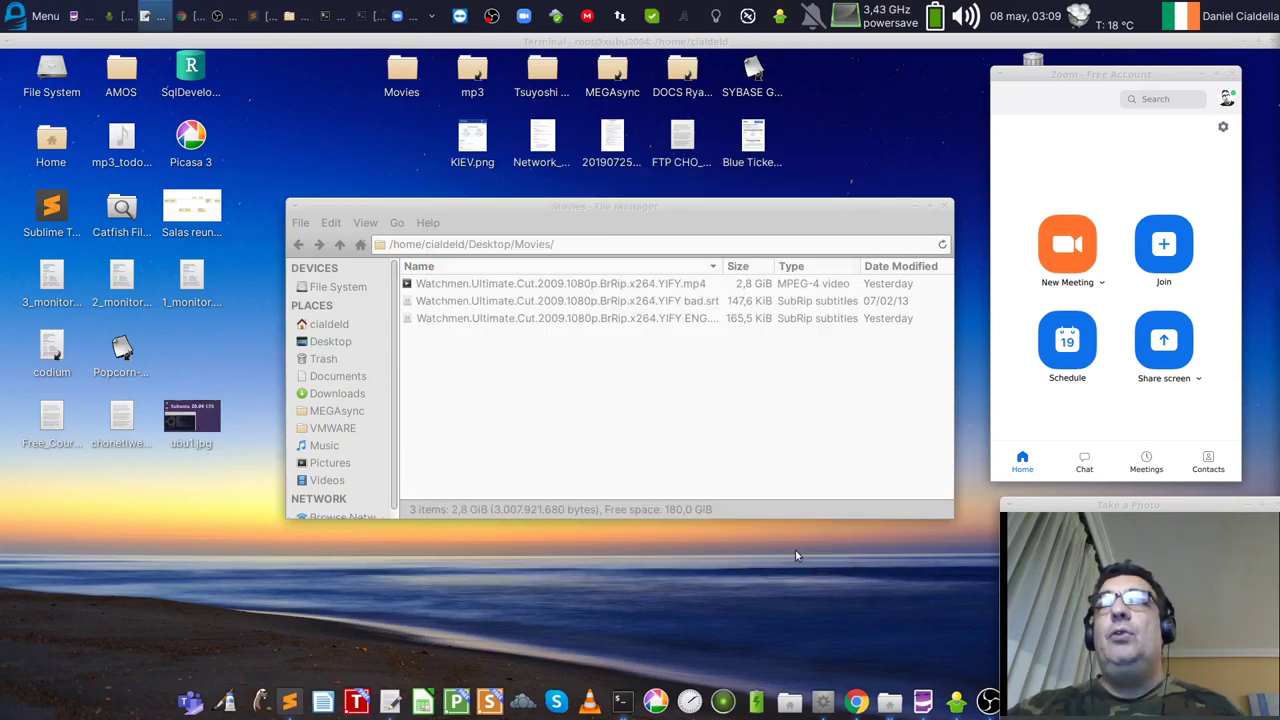
pyautogui.click(20, 18)
pyautogui.click(28, 18)
# Step: Shrink the Movies file manager window toward the lower left and move Zoom to mid-screen
pyautogui.click(29, 18)
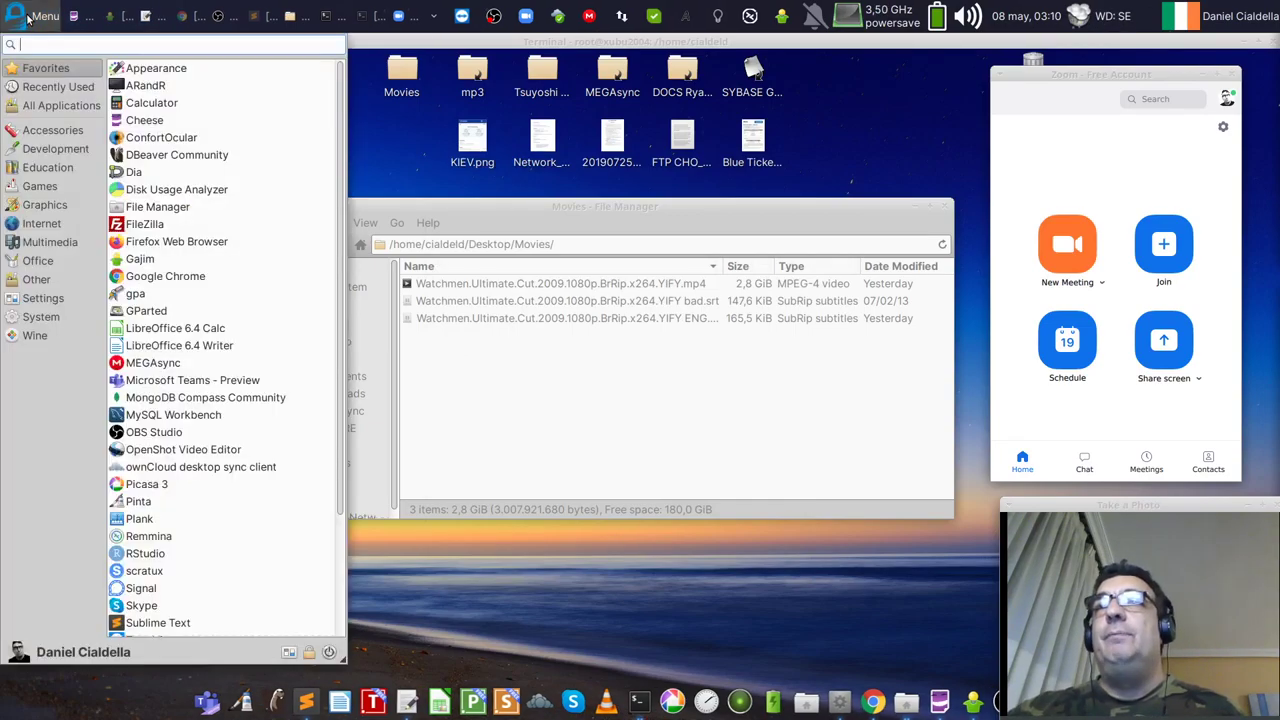
pyautogui.click(31, 20)
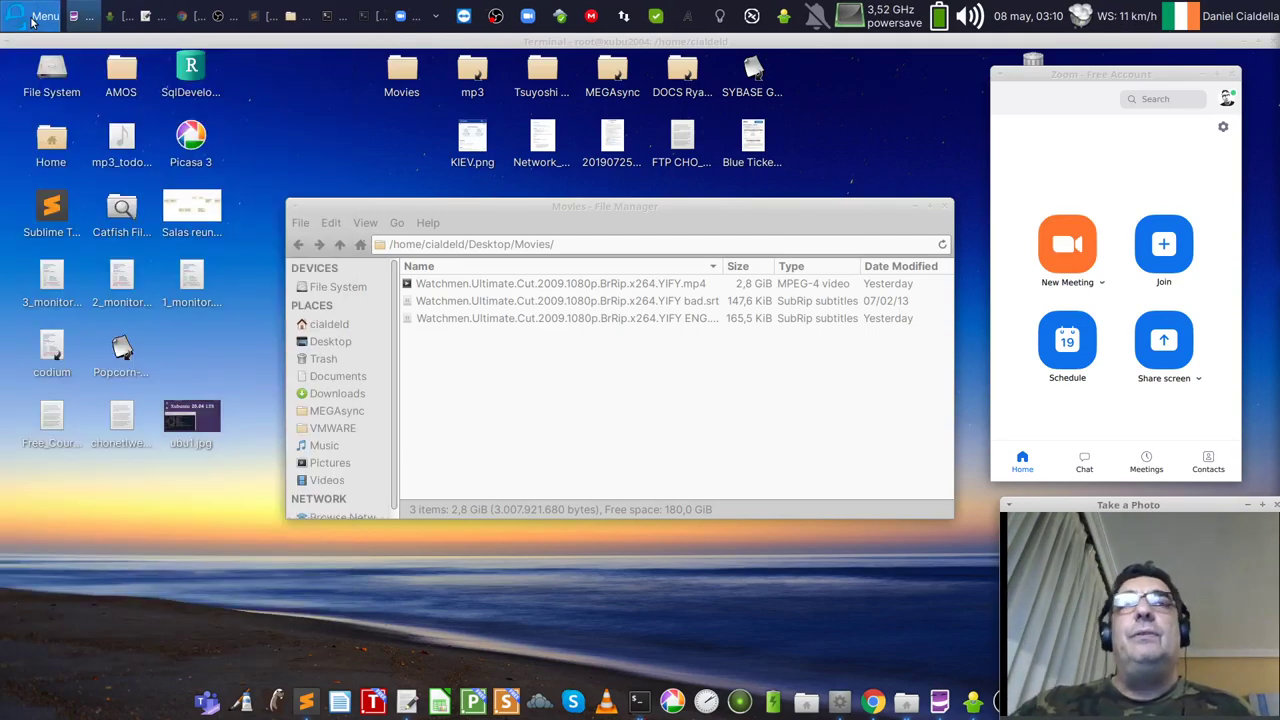
pyautogui.moveTo(453, 204); pyautogui.dragTo(441, 194)
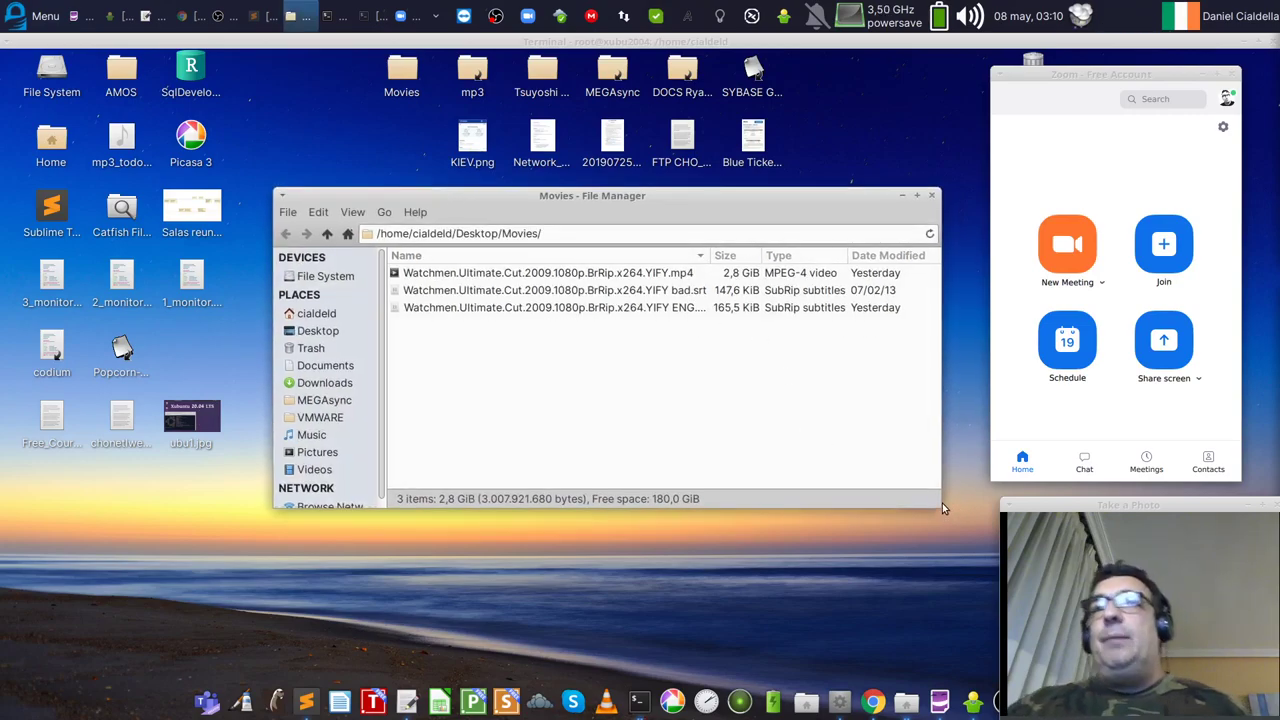
pyautogui.moveTo(935, 500); pyautogui.dragTo(922, 500)
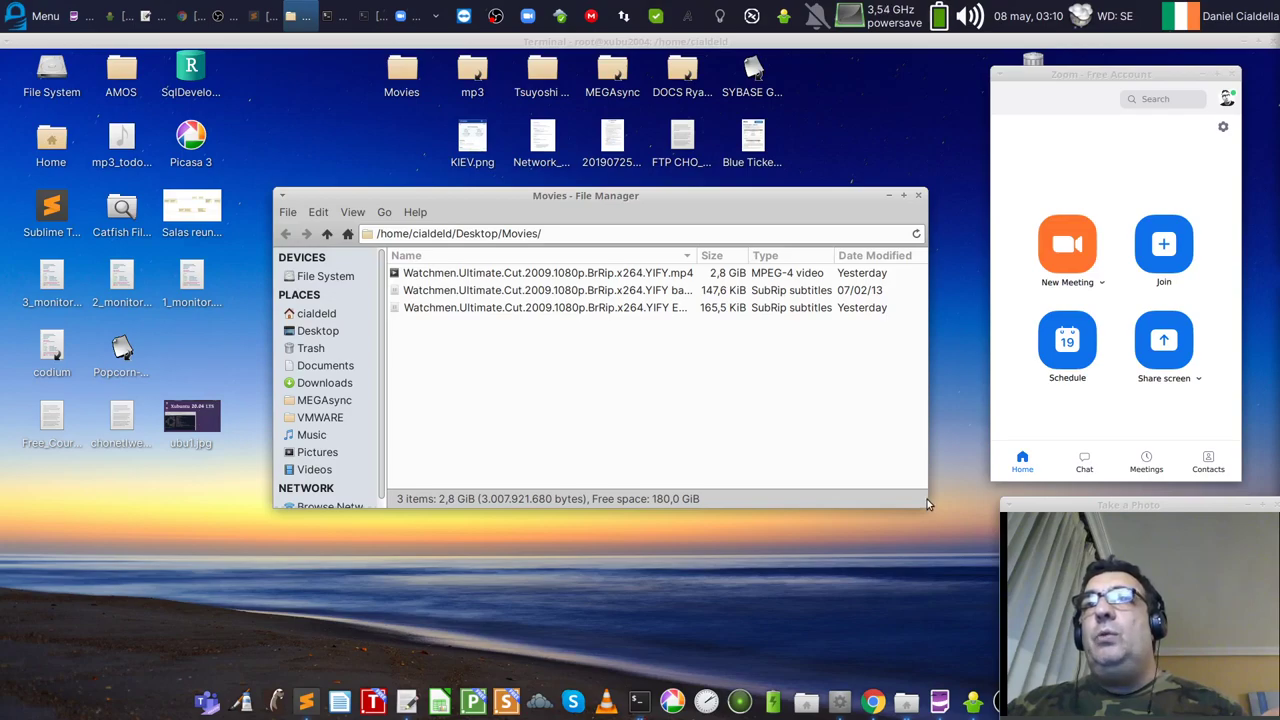
pyautogui.moveTo(922, 497); pyautogui.dragTo(928, 541)
pyautogui.moveTo(772, 203); pyautogui.dragTo(514, 326)
pyautogui.moveTo(671, 665); pyautogui.dragTo(612, 540)
pyautogui.moveTo(1082, 72); pyautogui.dragTo(737, 120)
# Step: Push the Zoom window to the right edge, then raise and heighten the Movies folder window
pyautogui.moveTo(893, 527); pyautogui.dragTo(982, 652)
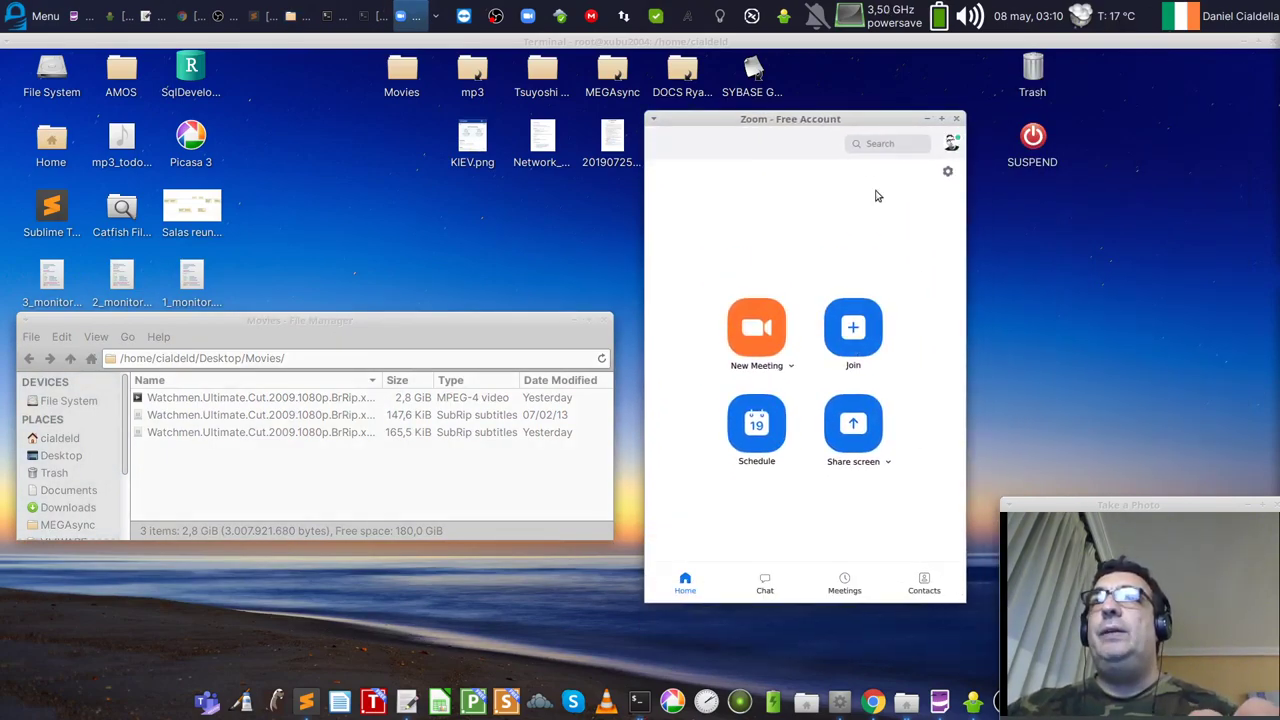
pyautogui.moveTo(838, 122); pyautogui.dragTo(1150, 80)
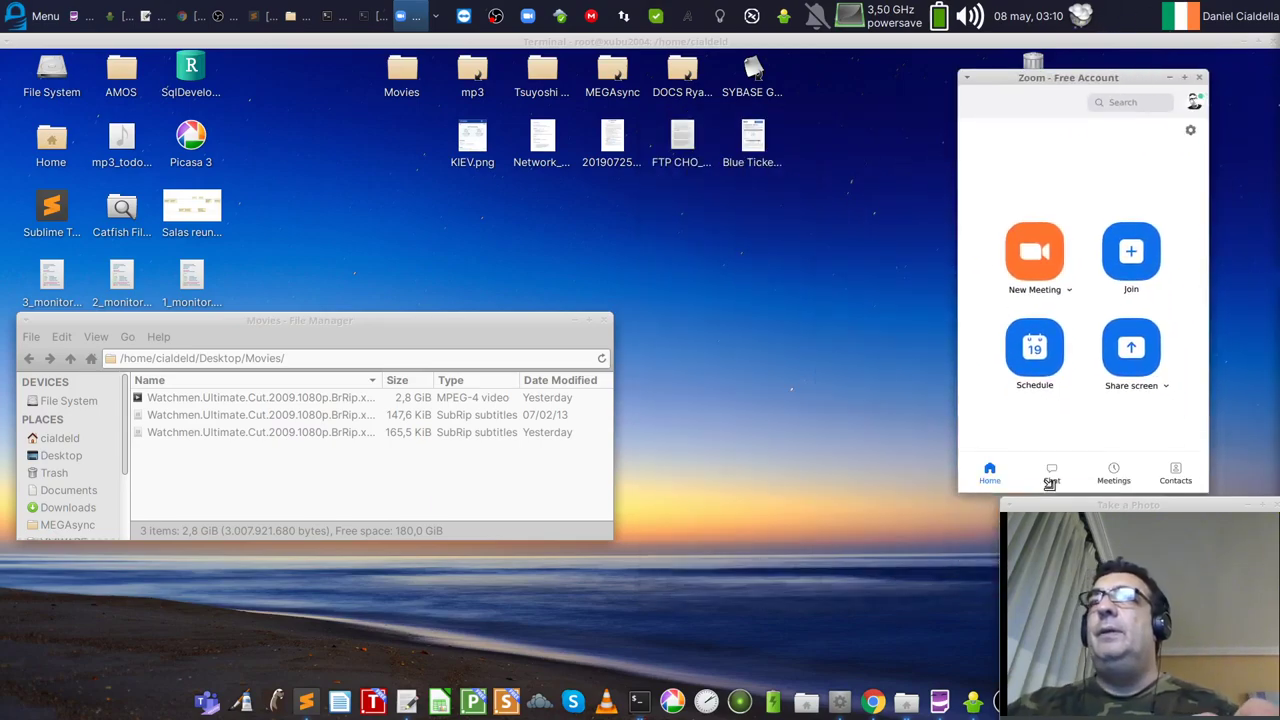
pyautogui.moveTo(1090, 84); pyautogui.dragTo(1144, 80)
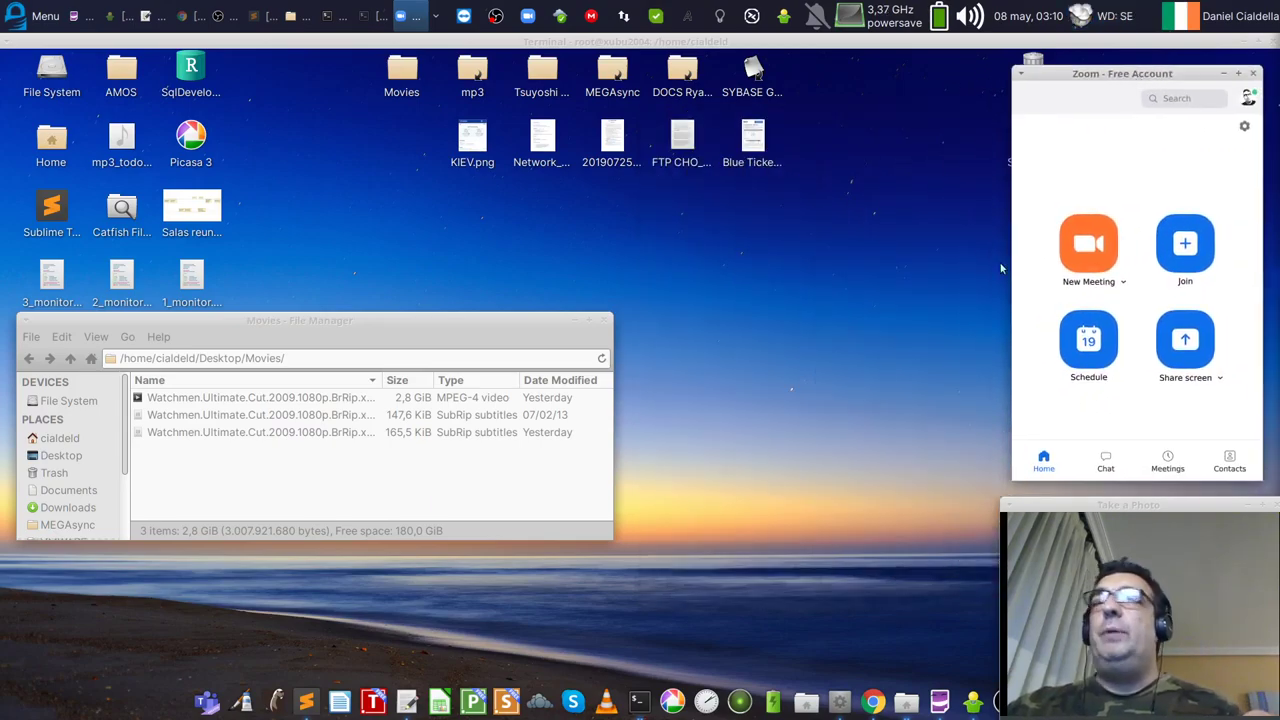
pyautogui.click(801, 412)
pyautogui.moveTo(493, 325); pyautogui.dragTo(690, 212)
pyautogui.moveTo(757, 466); pyautogui.dragTo(934, 408)
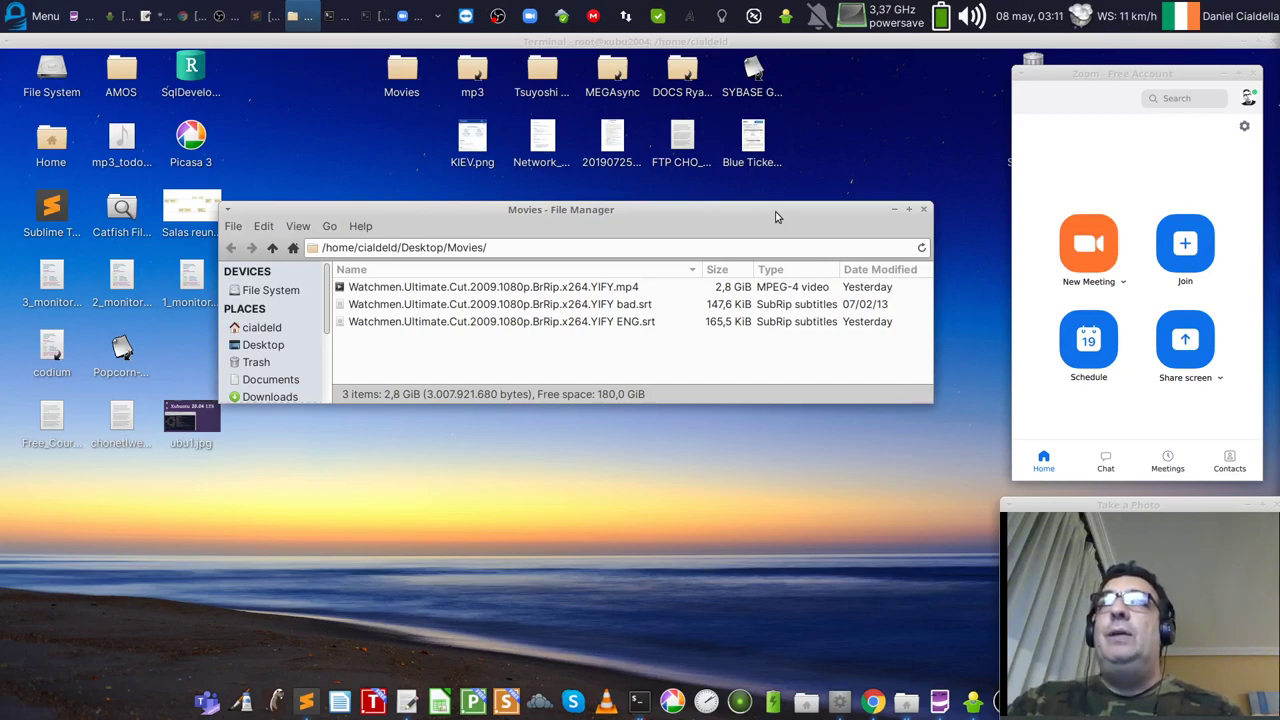
# Step: Fine-tune the Movies folder window's size and position near the centre, then open the applications menu
pyautogui.moveTo(776, 215); pyautogui.dragTo(740, 204)
pyautogui.moveTo(892, 386); pyautogui.dragTo(875, 374)
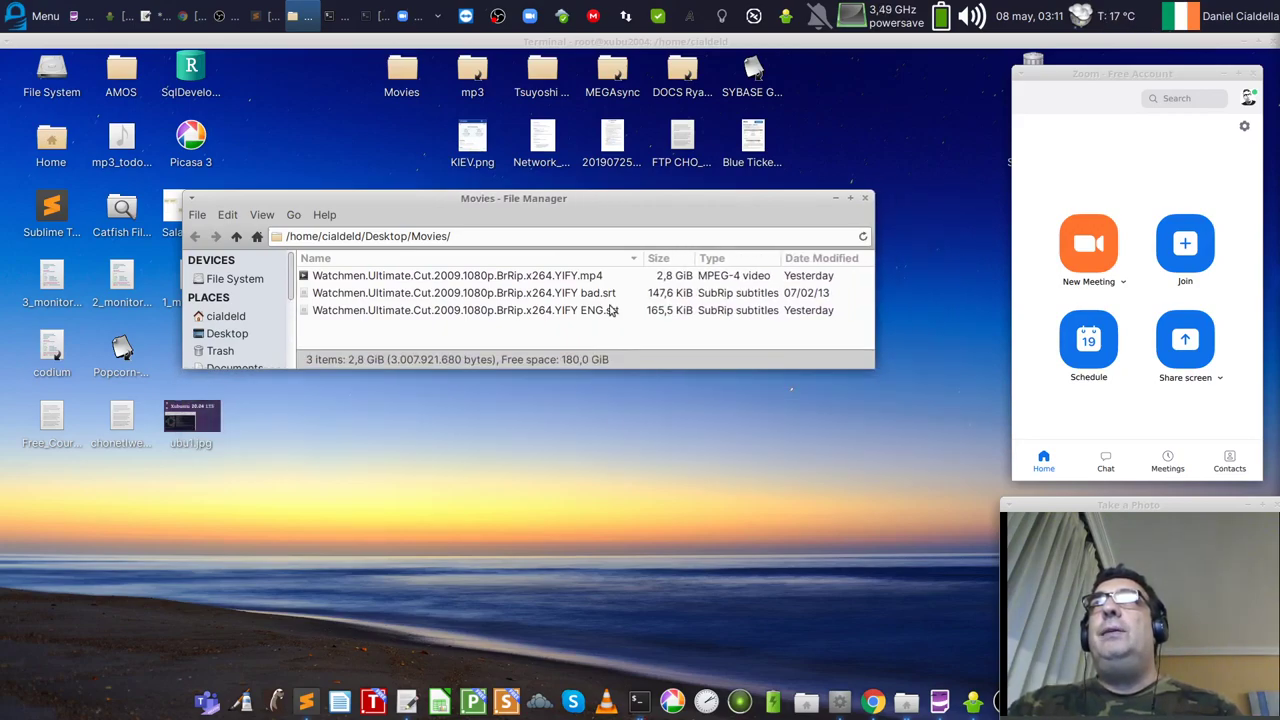
pyautogui.moveTo(874, 368); pyautogui.dragTo(945, 512)
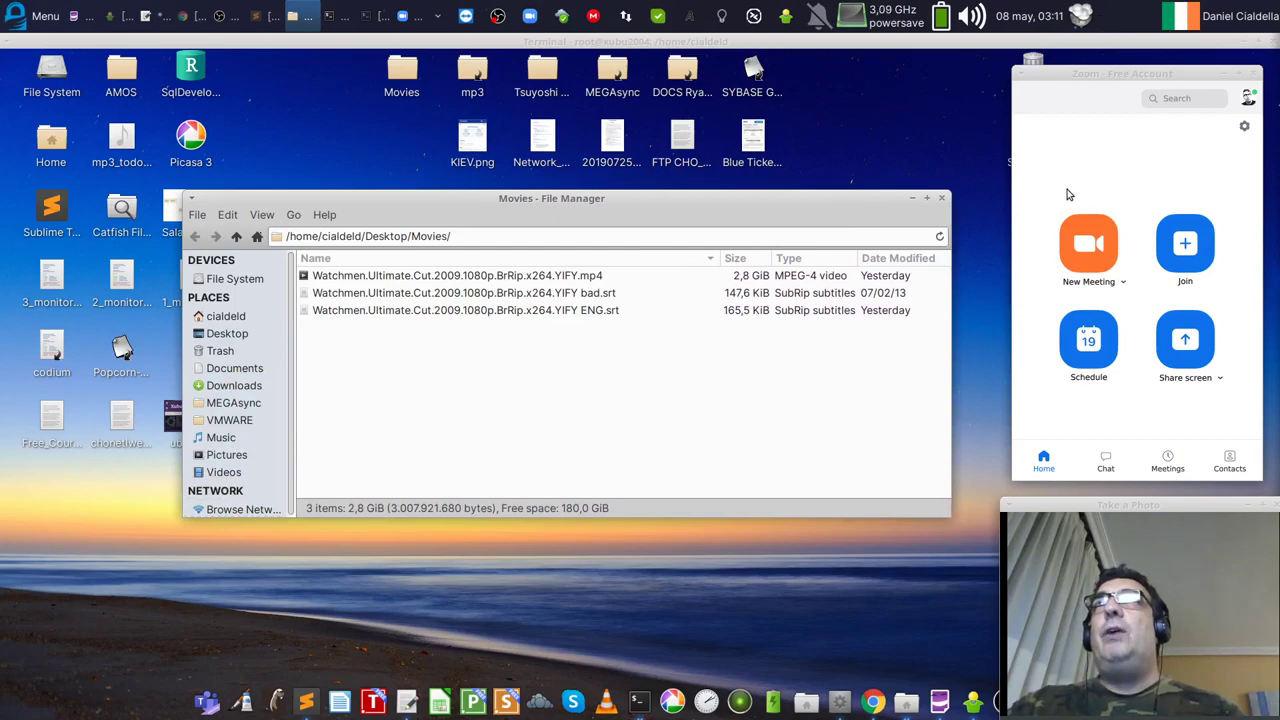
pyautogui.click(1076, 160)
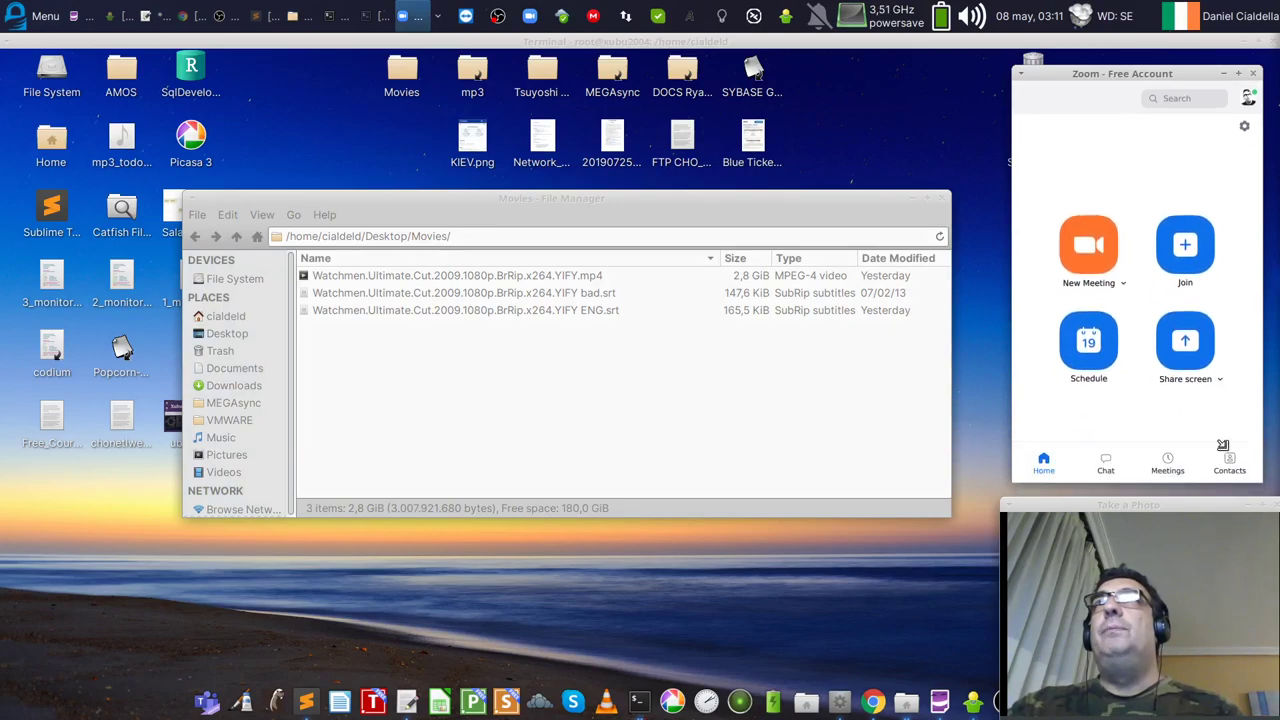
pyautogui.moveTo(753, 219); pyautogui.dragTo(778, 221)
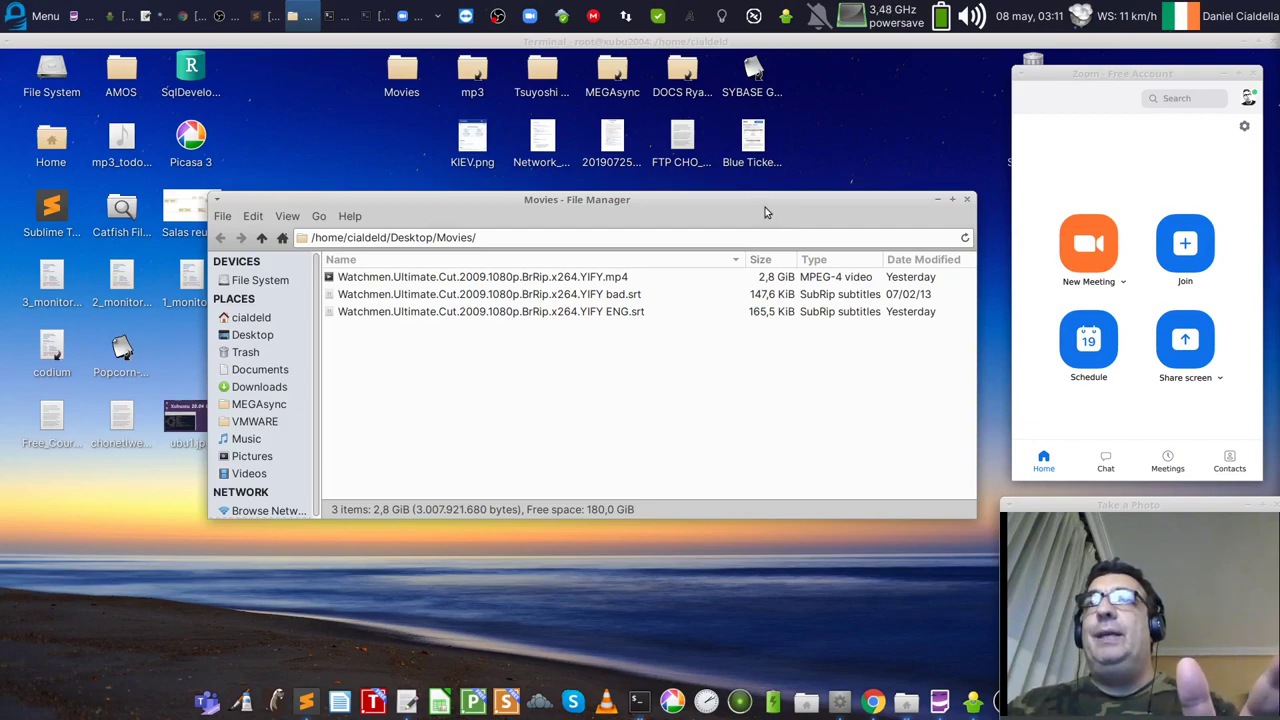
pyautogui.moveTo(765, 207); pyautogui.dragTo(715, 205)
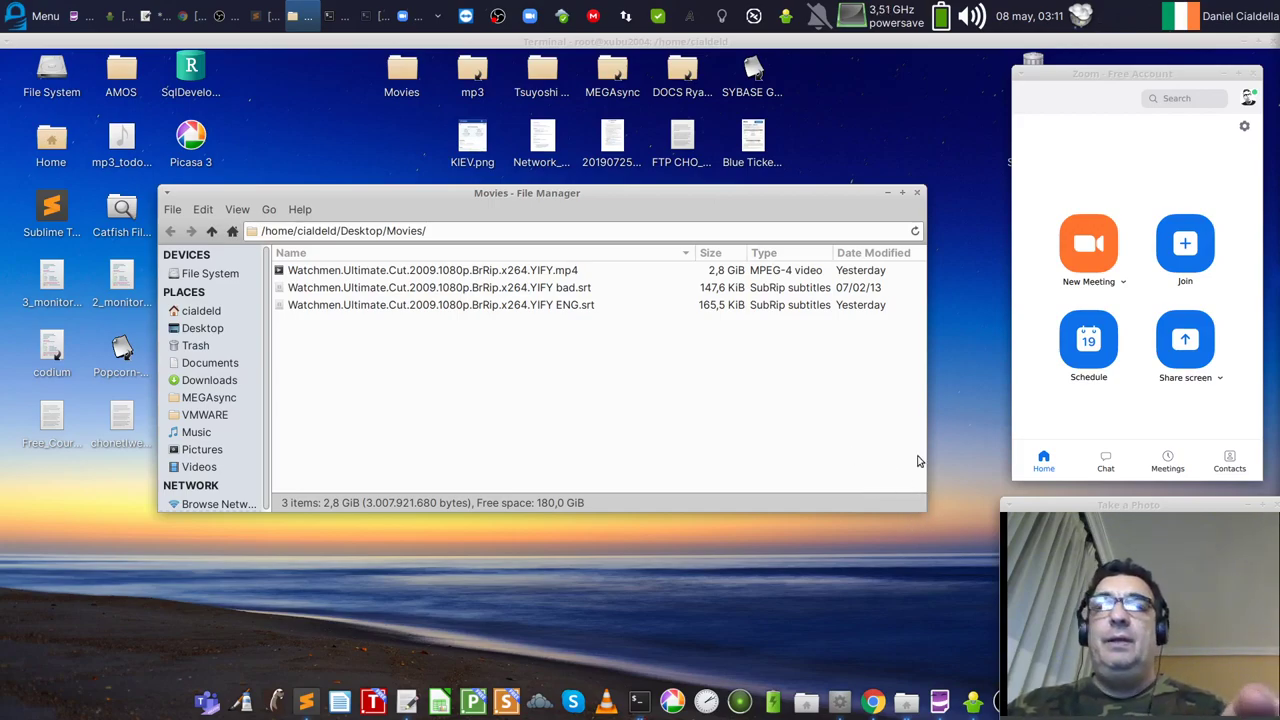
pyautogui.moveTo(925, 511); pyautogui.dragTo(862, 435)
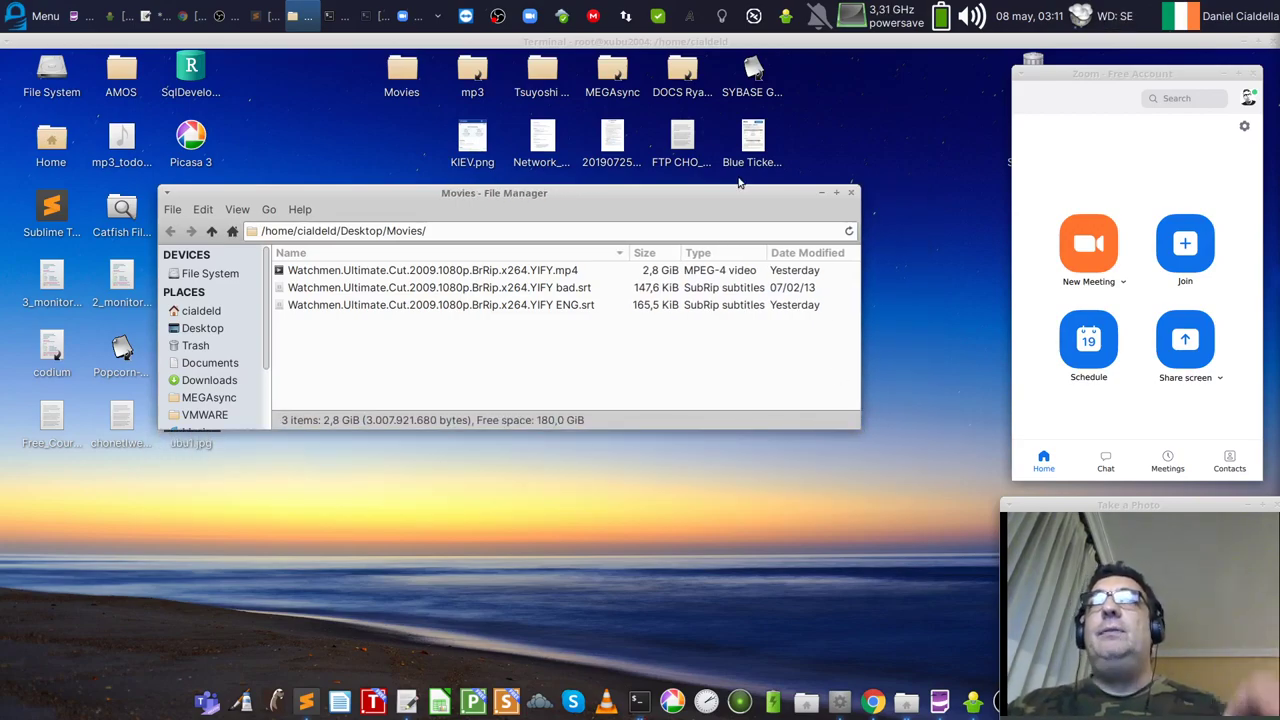
pyautogui.moveTo(687, 196); pyautogui.dragTo(786, 197)
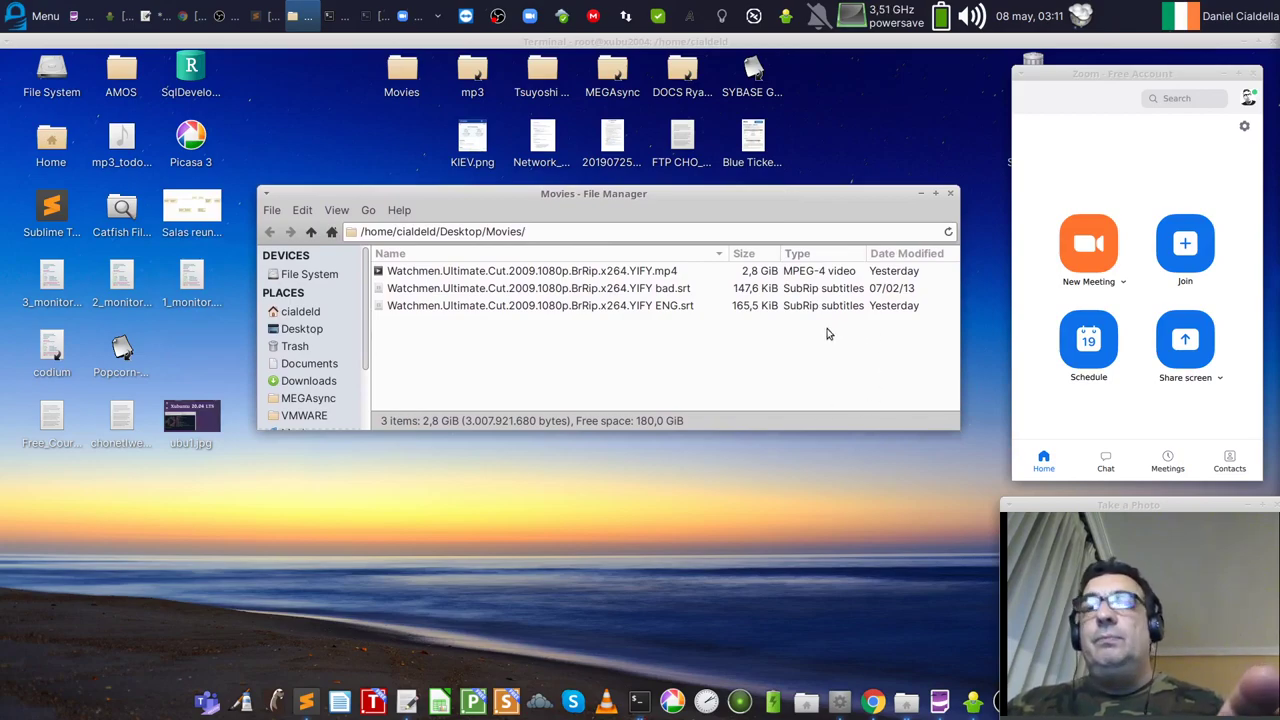
pyautogui.moveTo(960, 430); pyautogui.dragTo(968, 444)
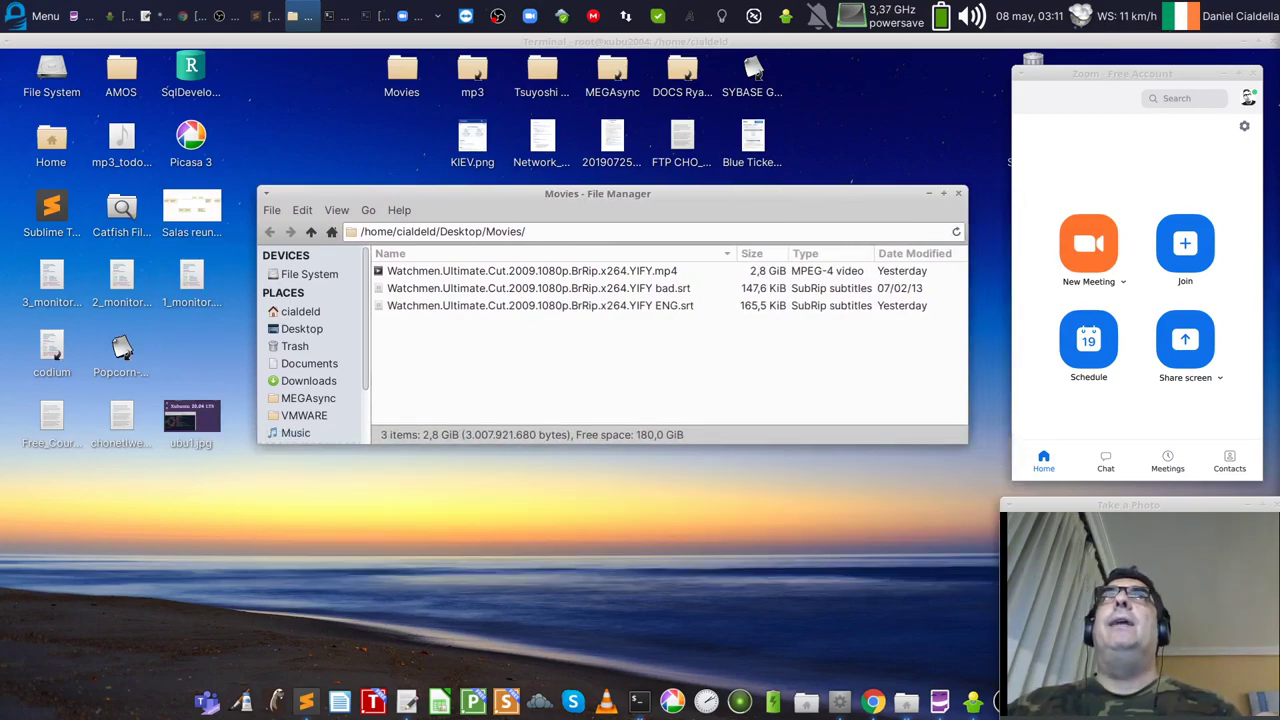
pyautogui.hotkey('alt', 'Tab')
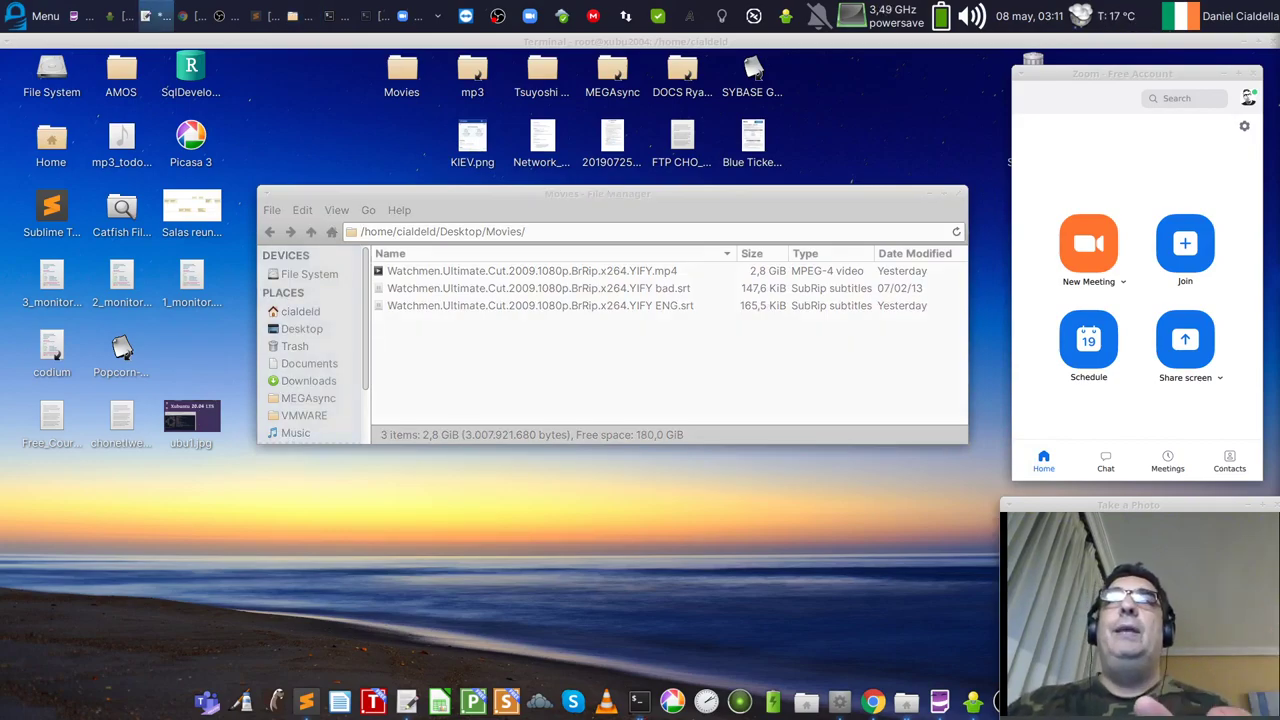
pyautogui.click(22, 26)
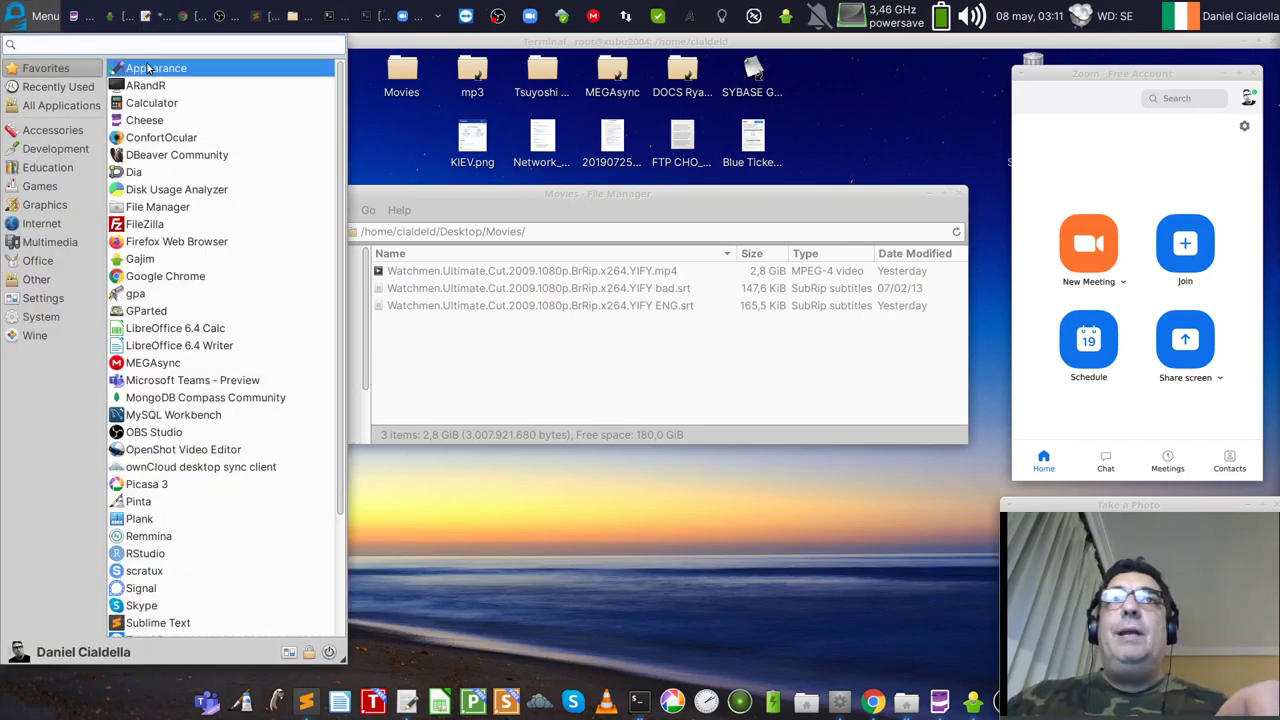
# Step: Open Appearance and try the Adwaita-dark, Greybird-dark, Numix and High Contrast styles, ending on Greybird
pyautogui.click(156, 69)
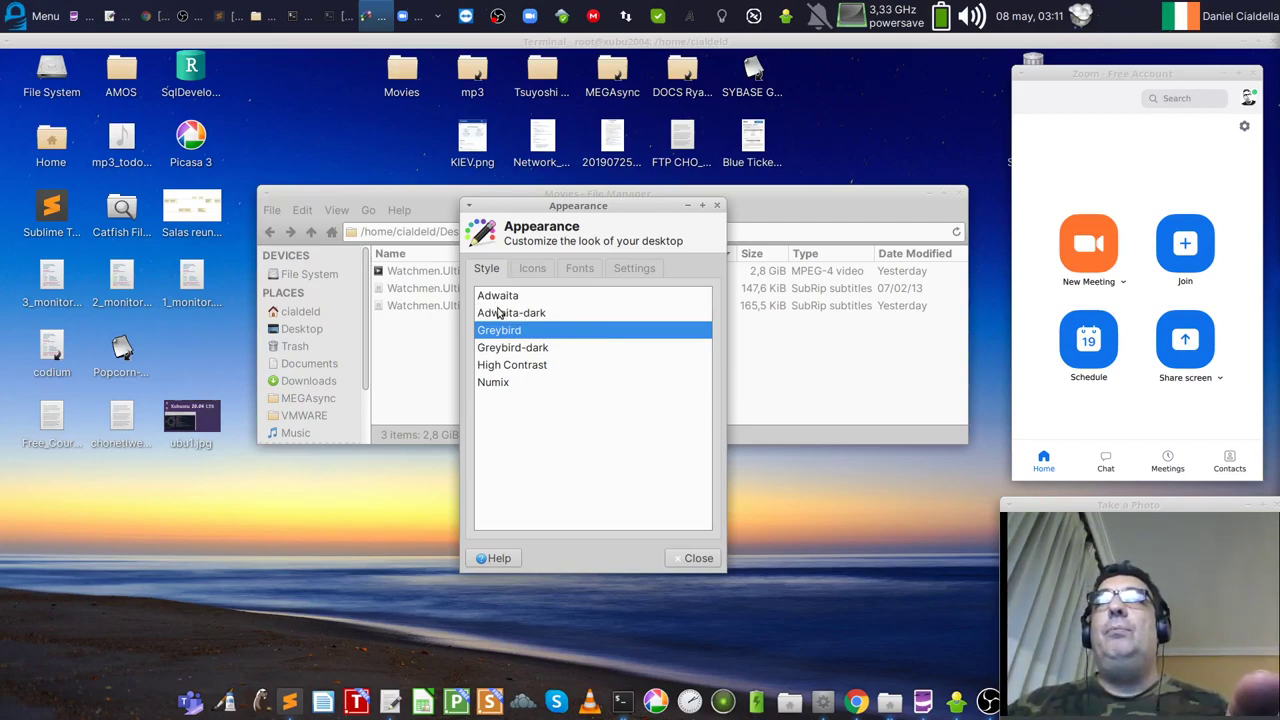
pyautogui.click(500, 318)
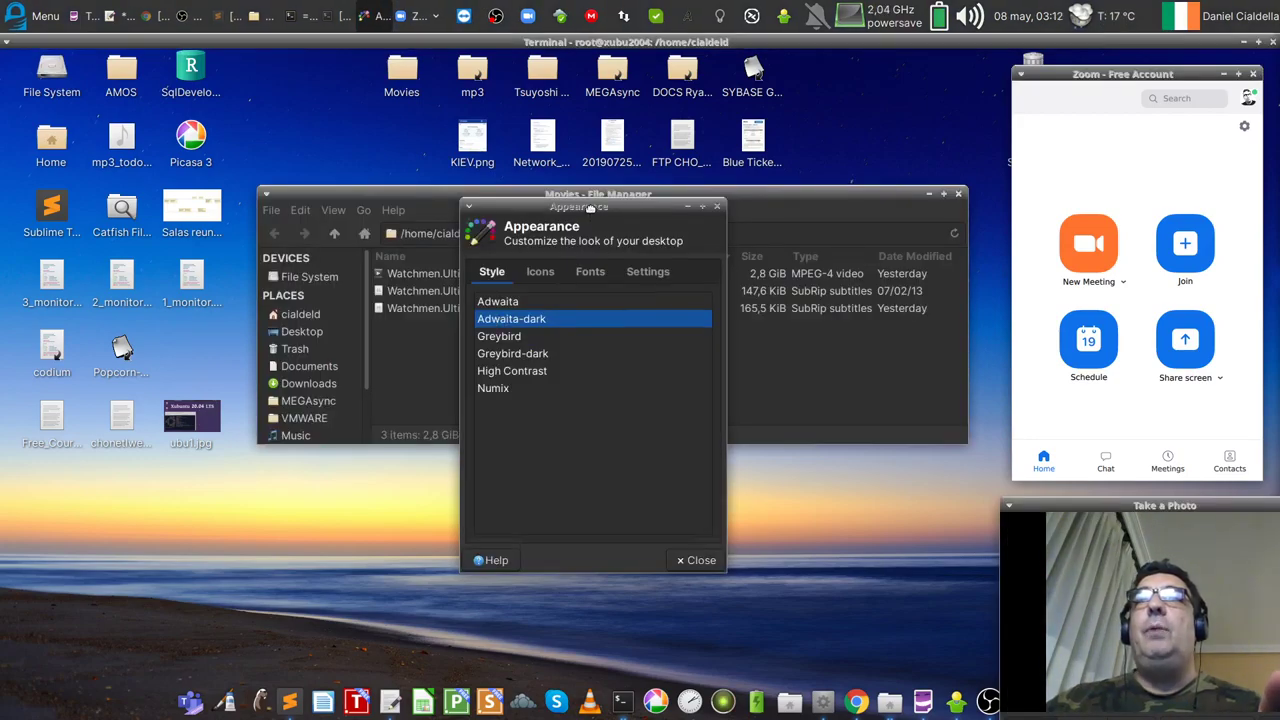
pyautogui.moveTo(590, 208); pyautogui.dragTo(656, 216)
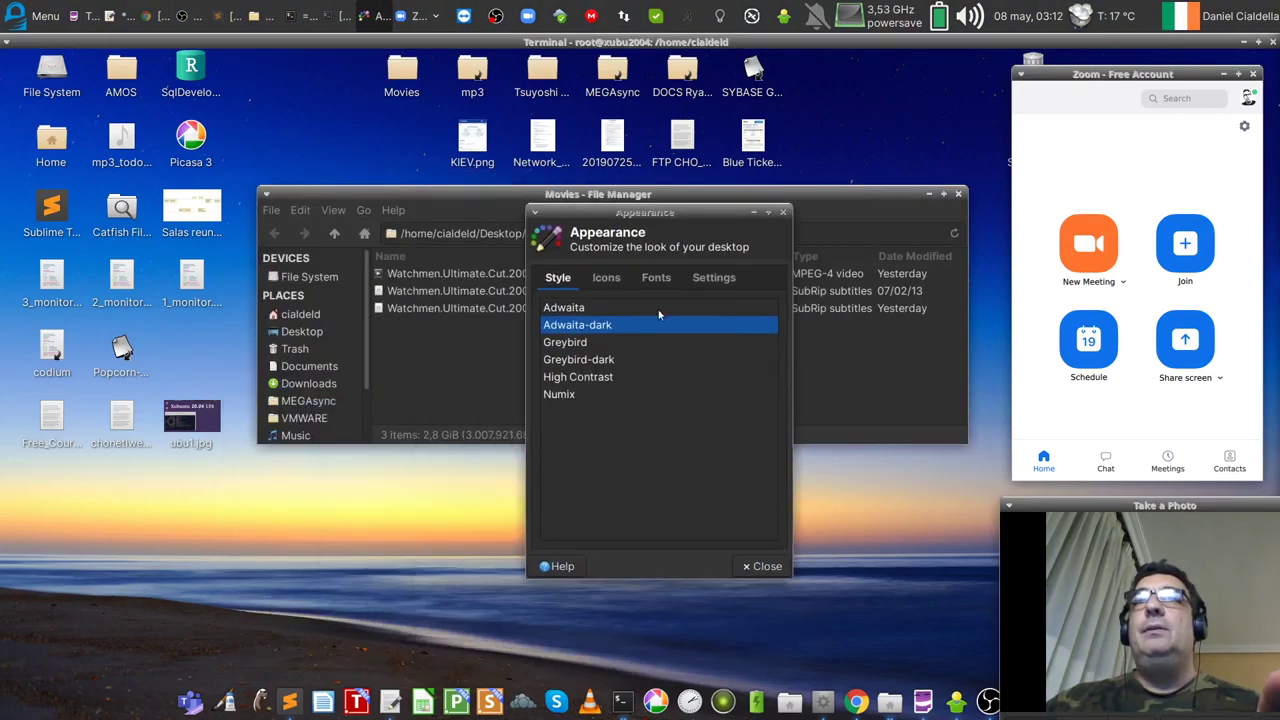
pyautogui.click(616, 361)
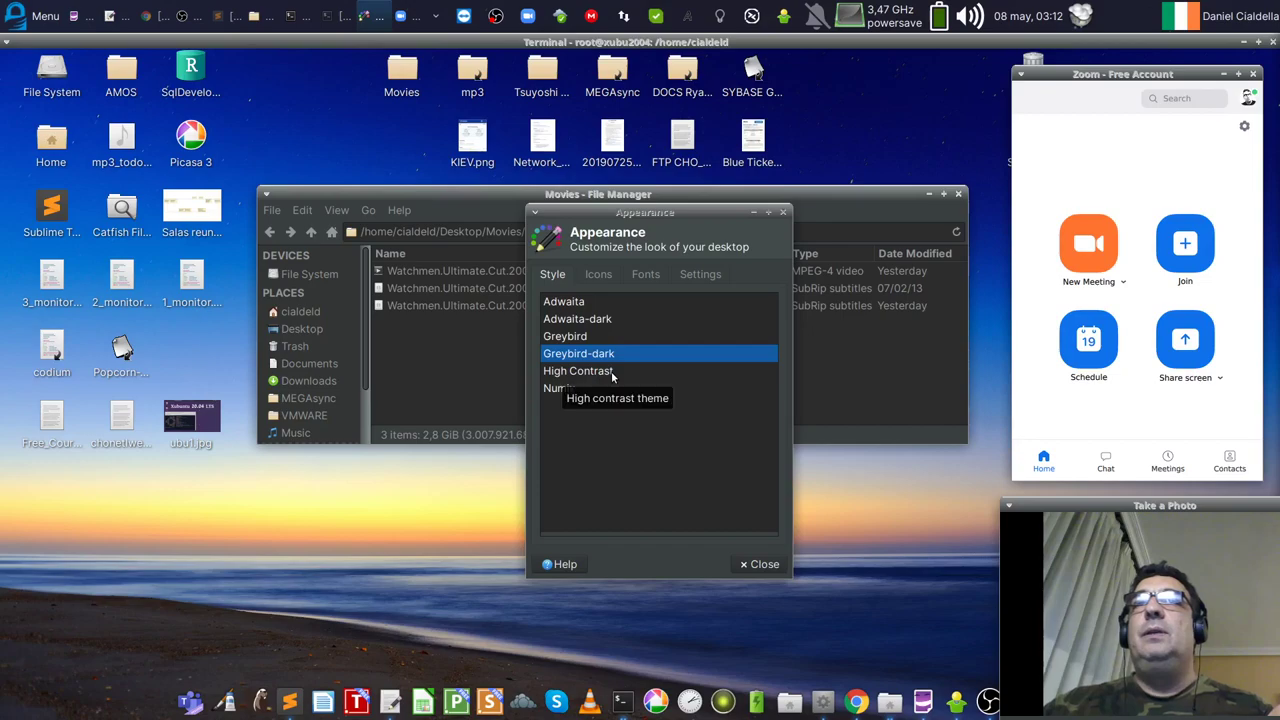
pyautogui.click(574, 343)
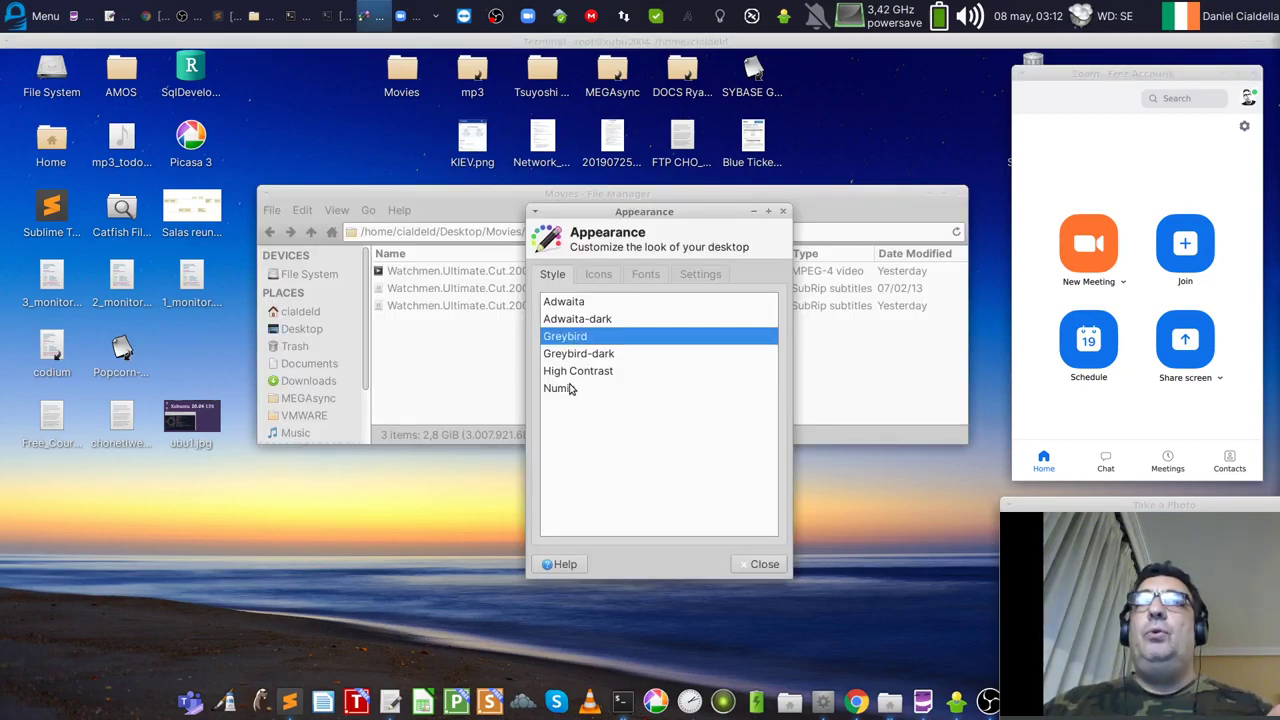
pyautogui.click(563, 390)
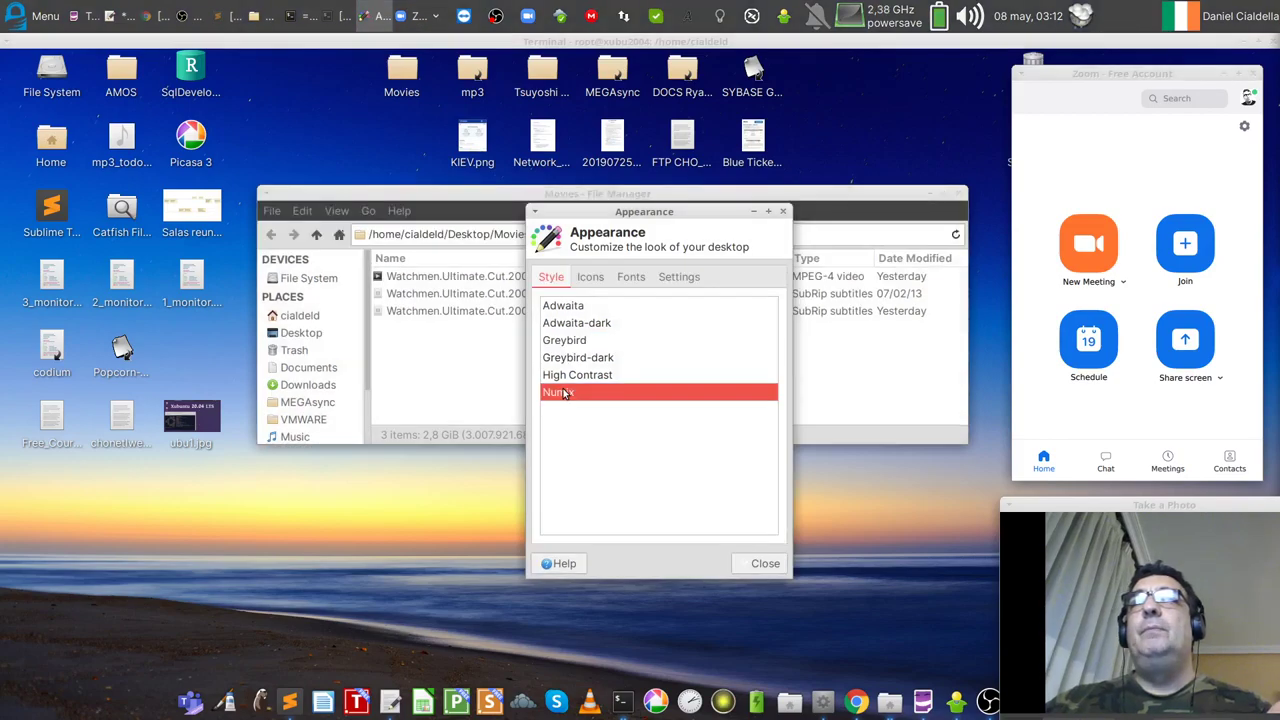
pyautogui.click(585, 377)
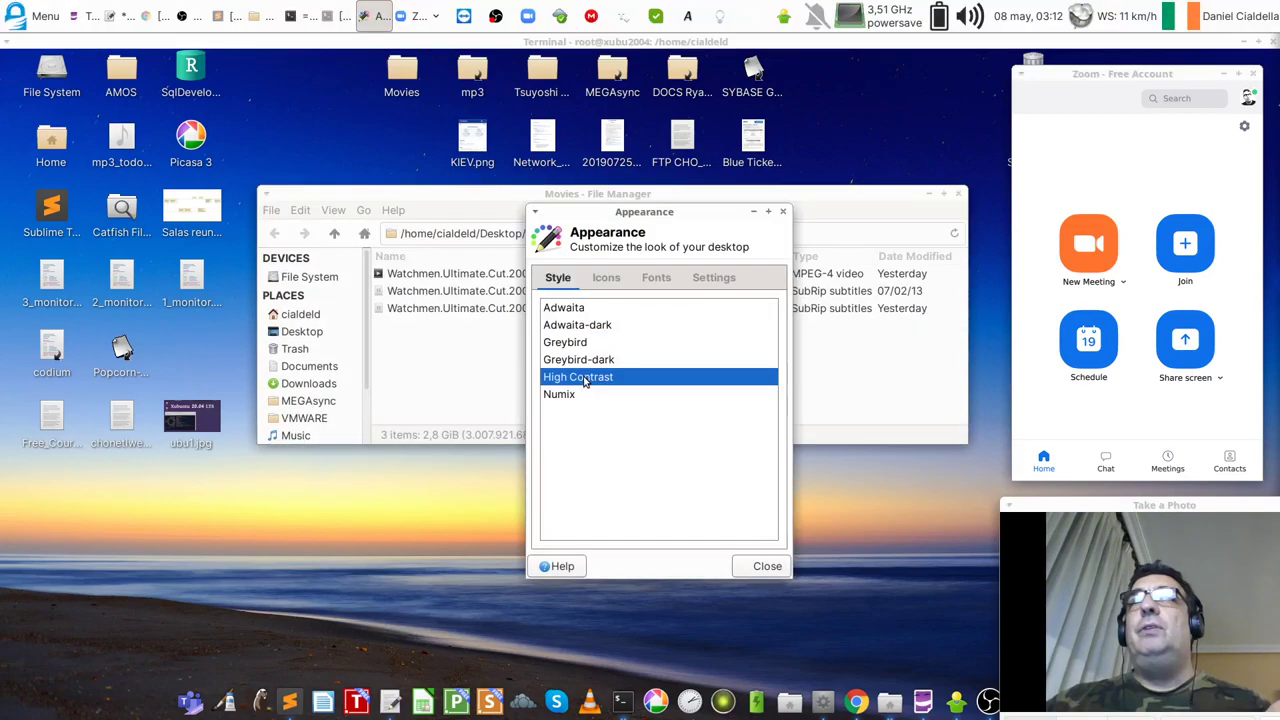
pyautogui.click(574, 344)
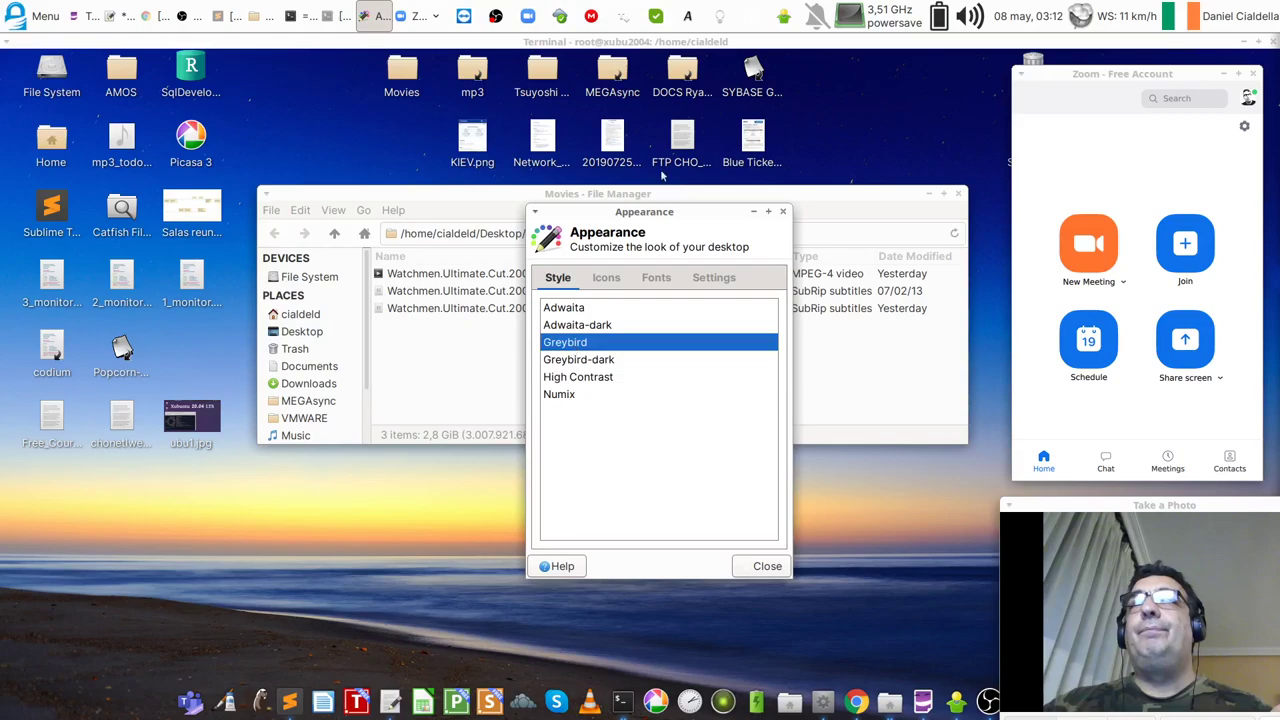
pyautogui.moveTo(641, 212); pyautogui.dragTo(535, 196)
# Step: Preview the Adwaita, Breeze Chameleon Dark, Buuf-Plasma, candy-icons and Papirus icon themes
pyautogui.click(494, 257)
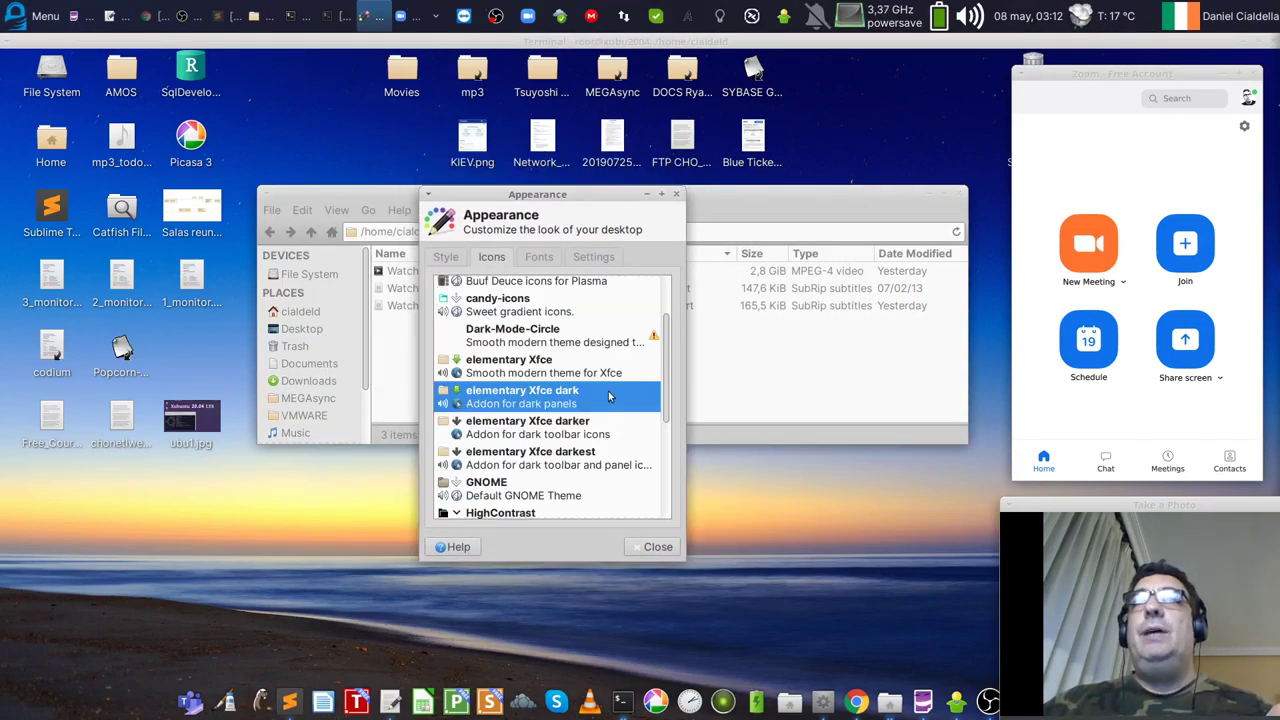
pyautogui.moveTo(666, 360); pyautogui.dragTo(664, 289)
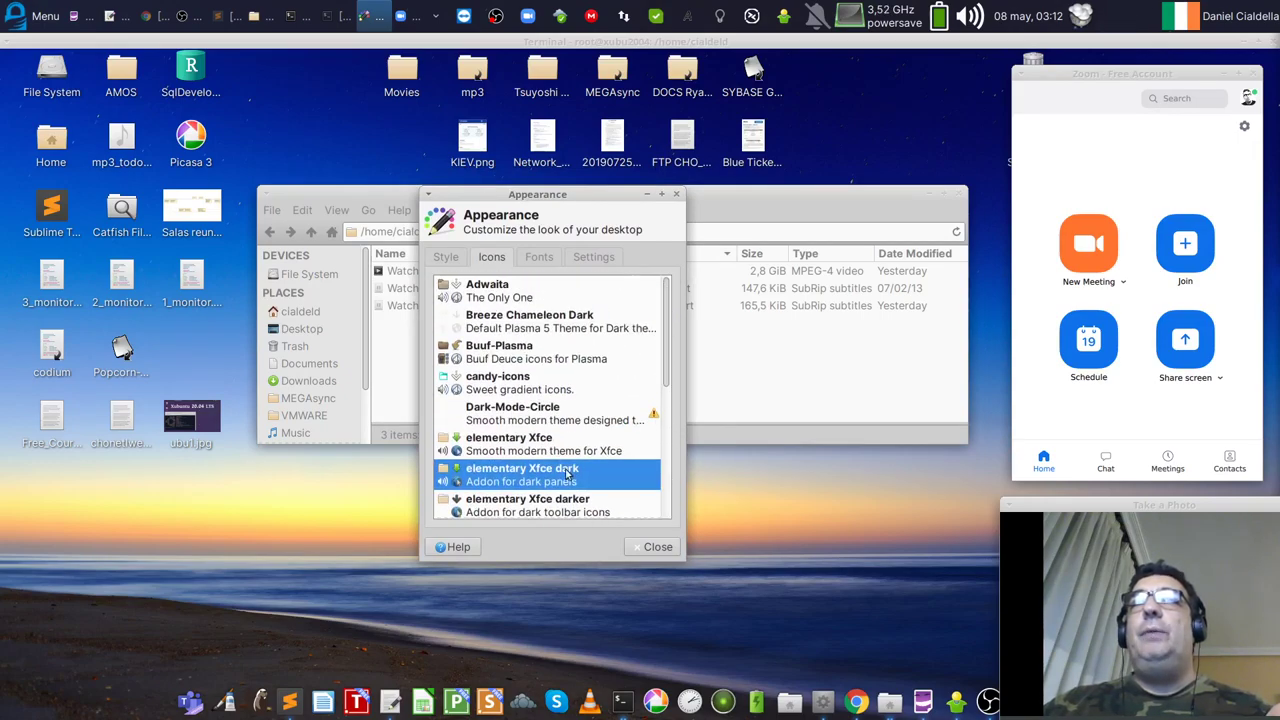
pyautogui.click(502, 297)
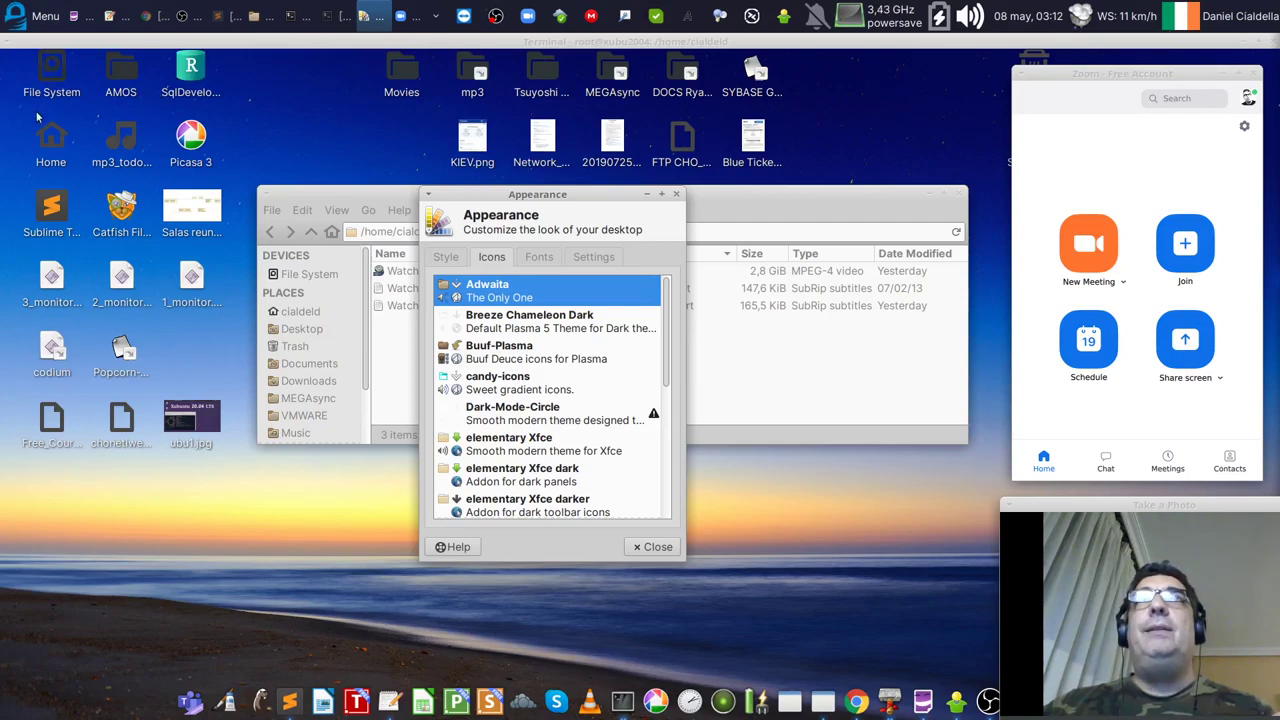
pyautogui.click(497, 323)
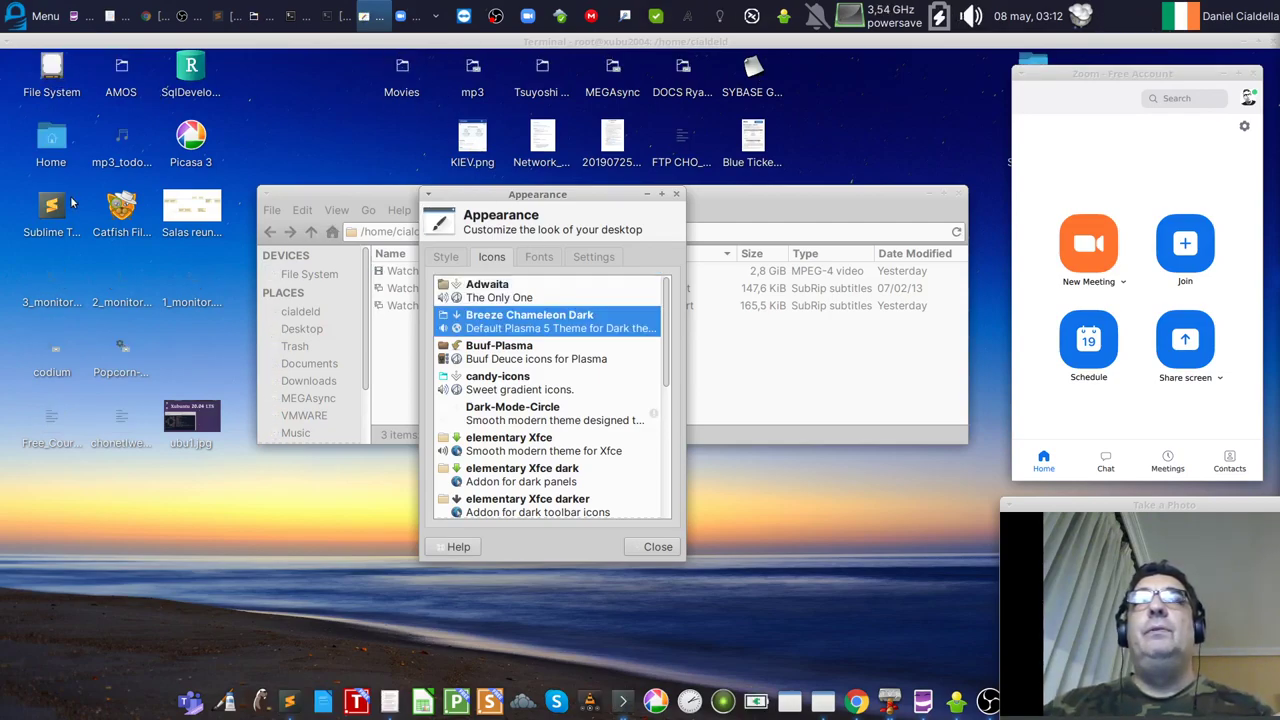
pyautogui.click(524, 352)
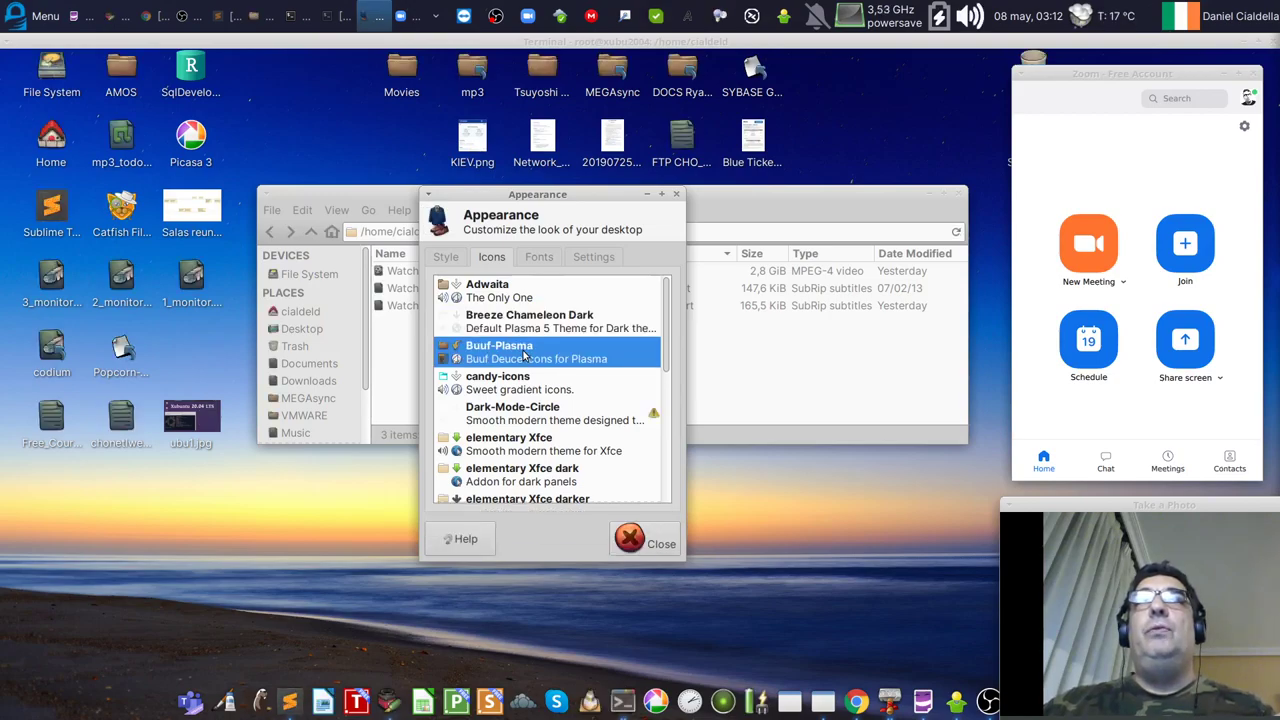
pyautogui.click(502, 380)
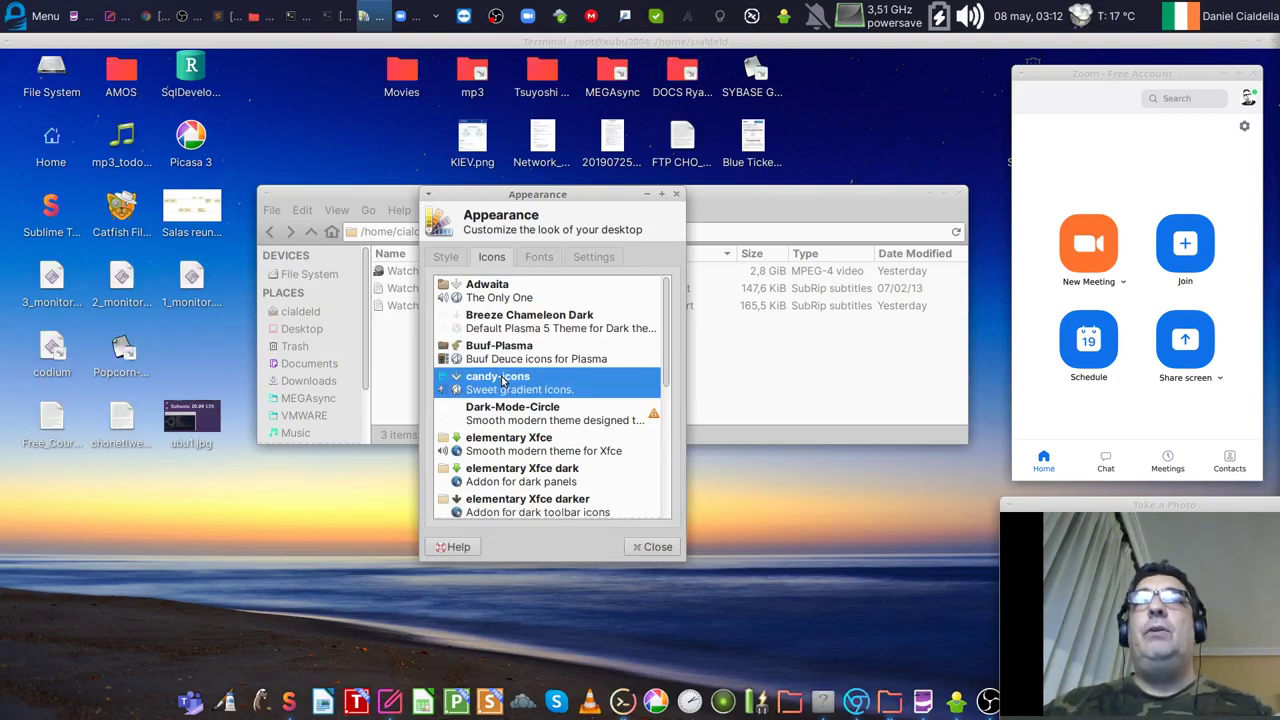
pyautogui.moveTo(667, 363); pyautogui.dragTo(675, 504)
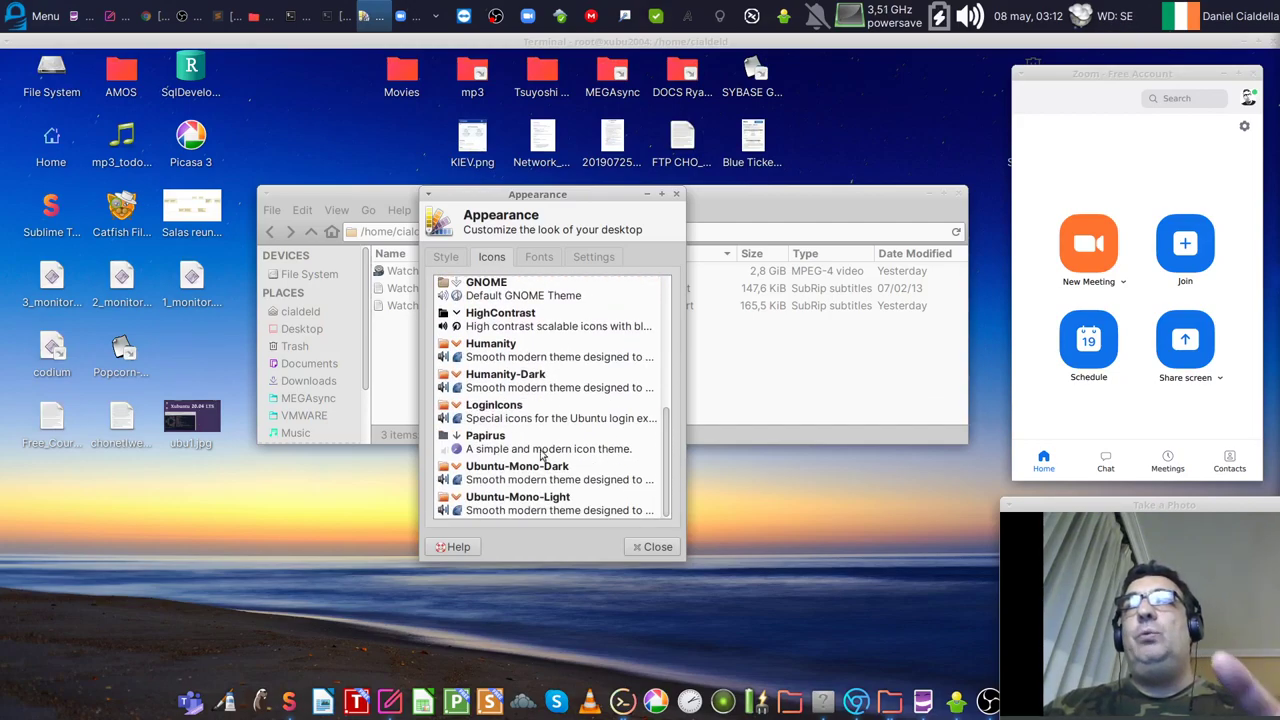
pyautogui.click(493, 440)
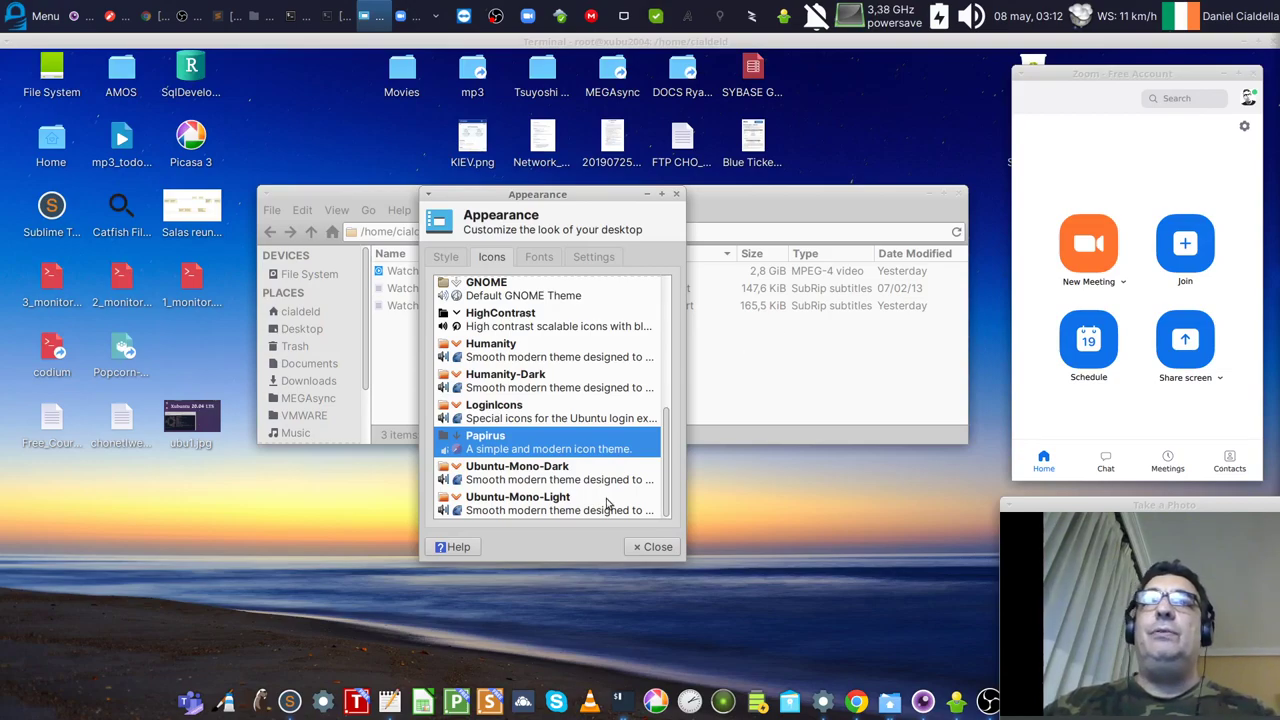
# Step: Return to candy-icons, then compare the elementary Xfce dark, darkest and darker icon themes, keeping darker
pyautogui.moveTo(665, 480); pyautogui.dragTo(668, 377)
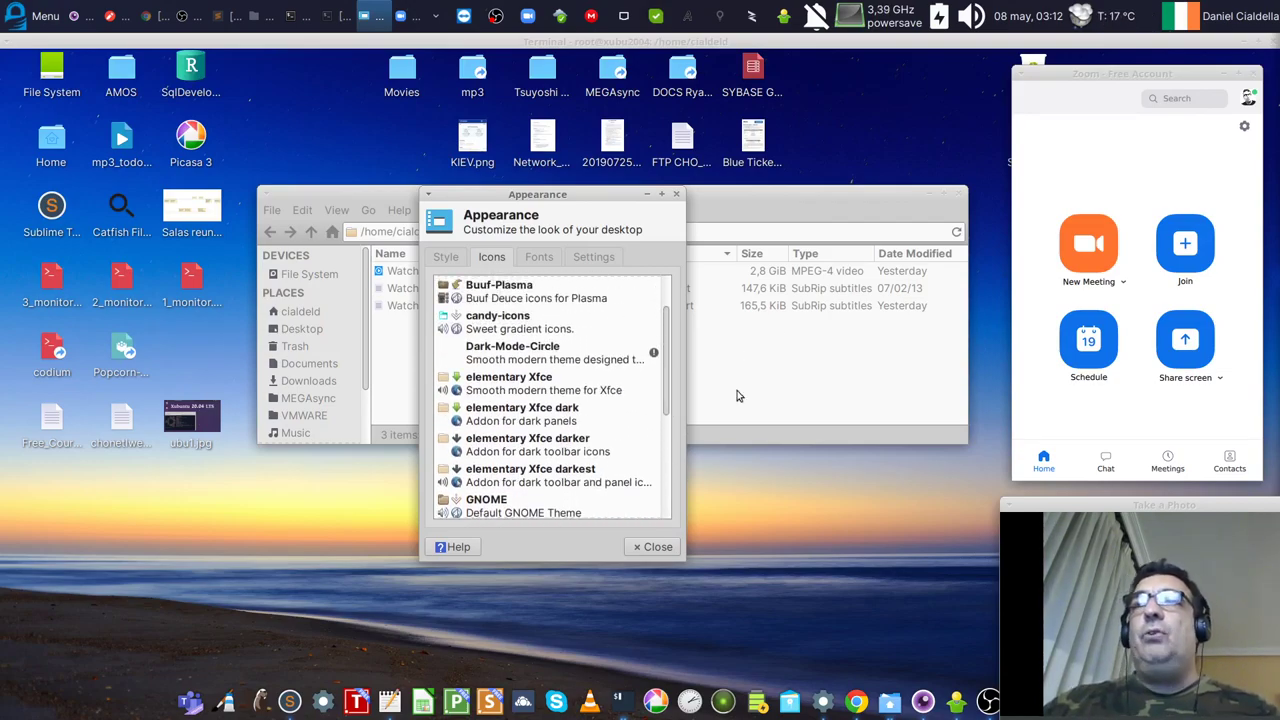
pyautogui.moveTo(1074, 507); pyautogui.dragTo(1004, 494)
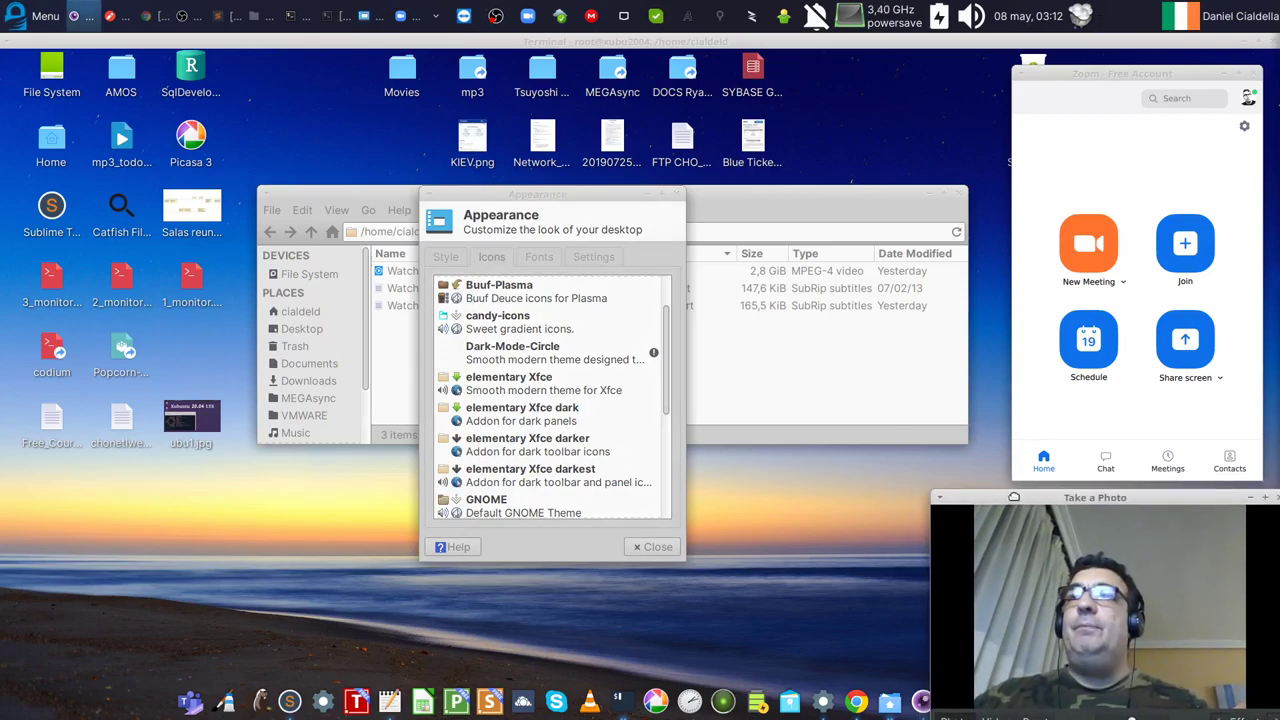
pyautogui.scroll(1, 550, 410)
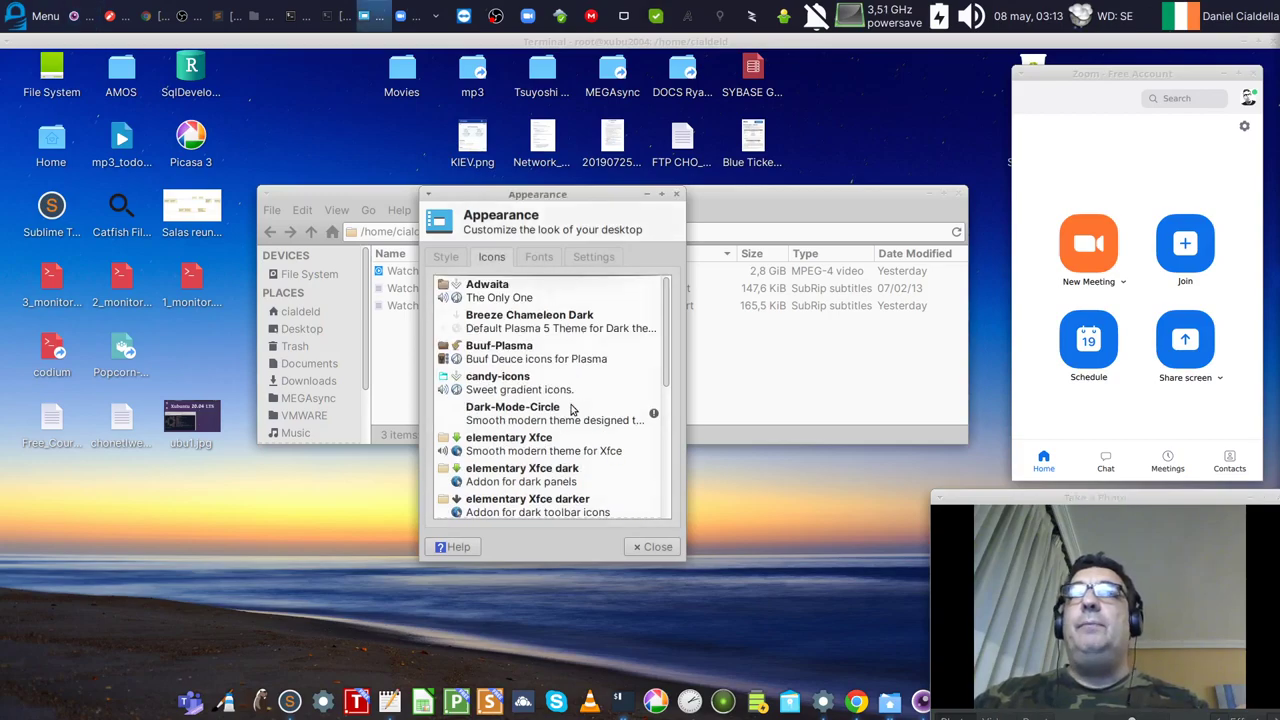
pyautogui.click(517, 381)
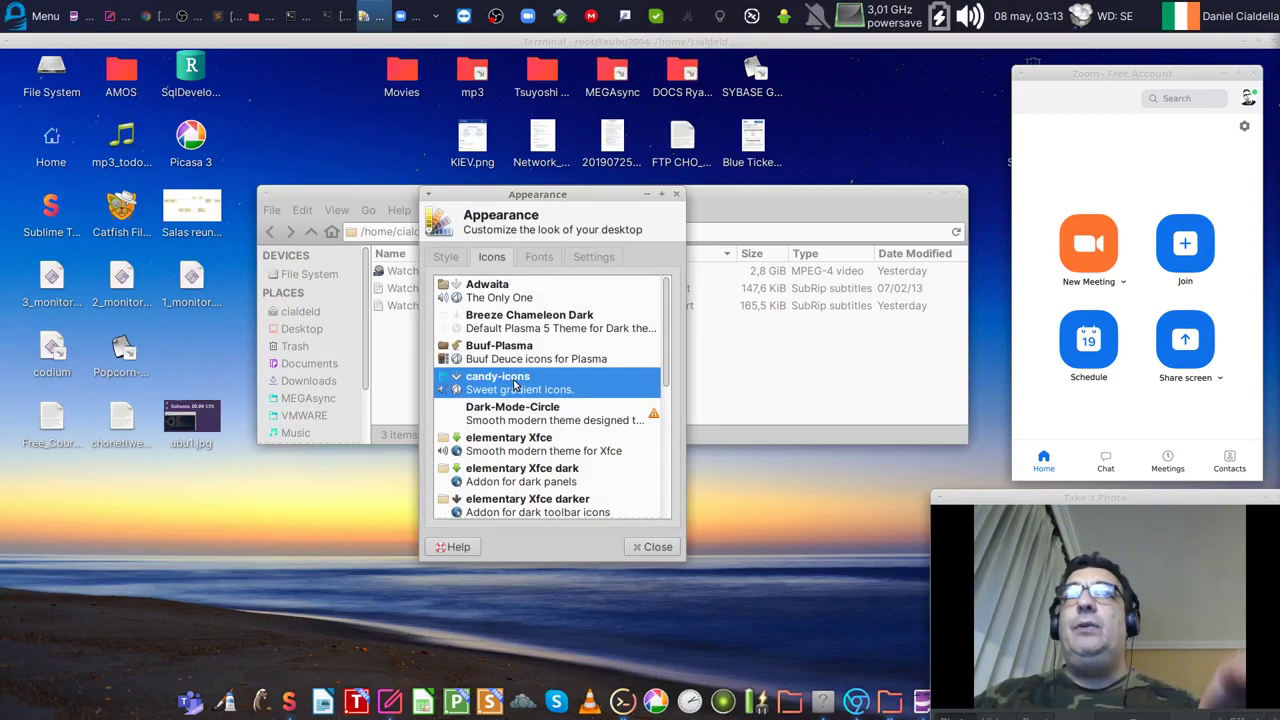
pyautogui.scroll(-1, 526, 437)
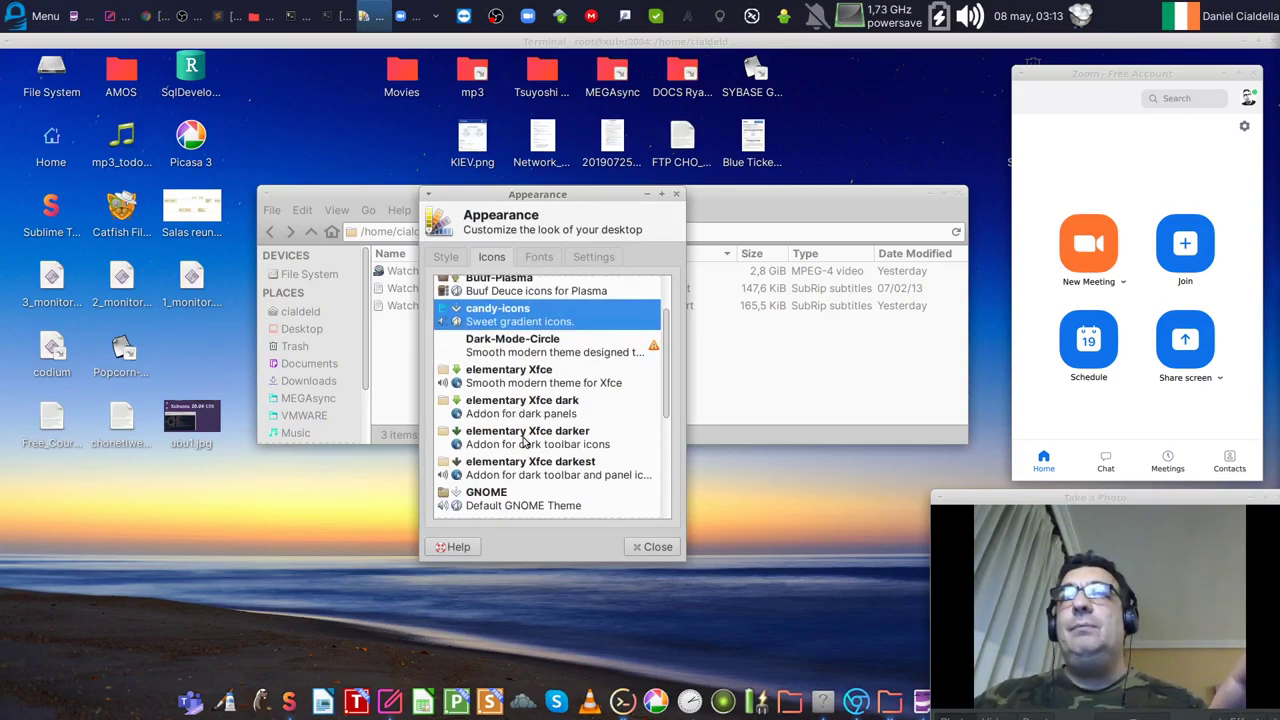
pyautogui.click(566, 432)
pyautogui.click(532, 400)
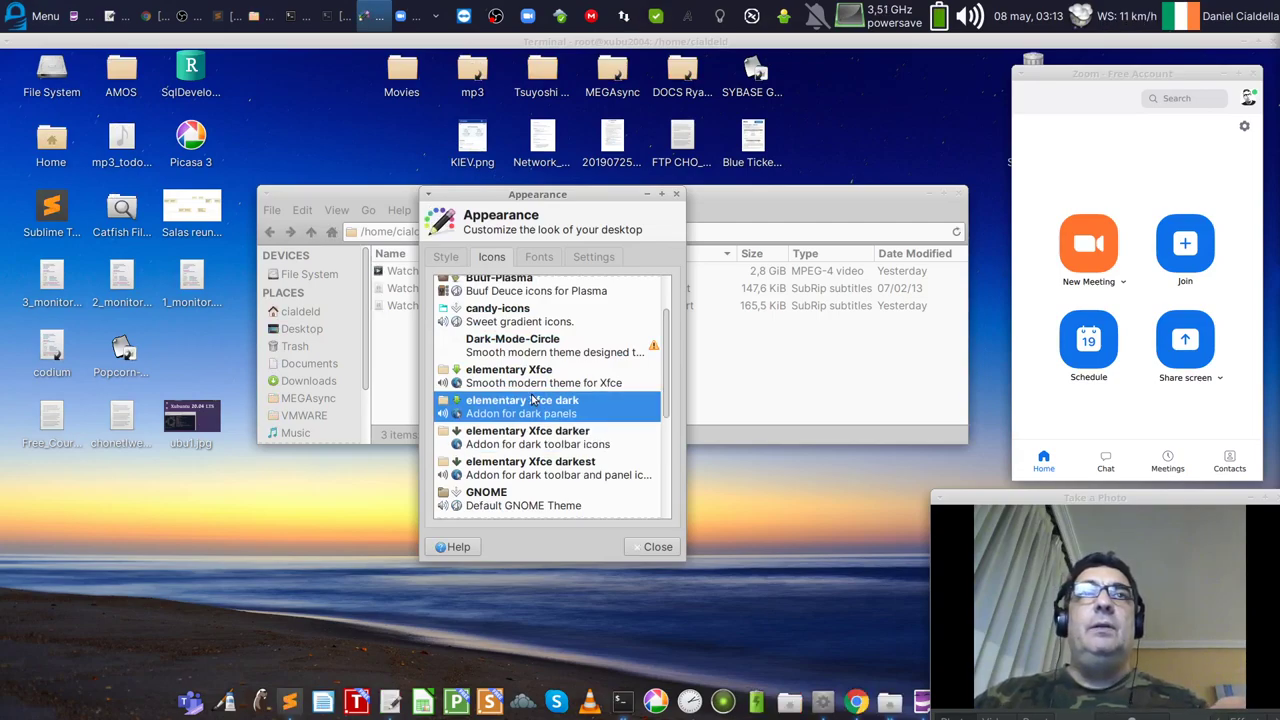
pyautogui.click(544, 438)
pyautogui.click(545, 472)
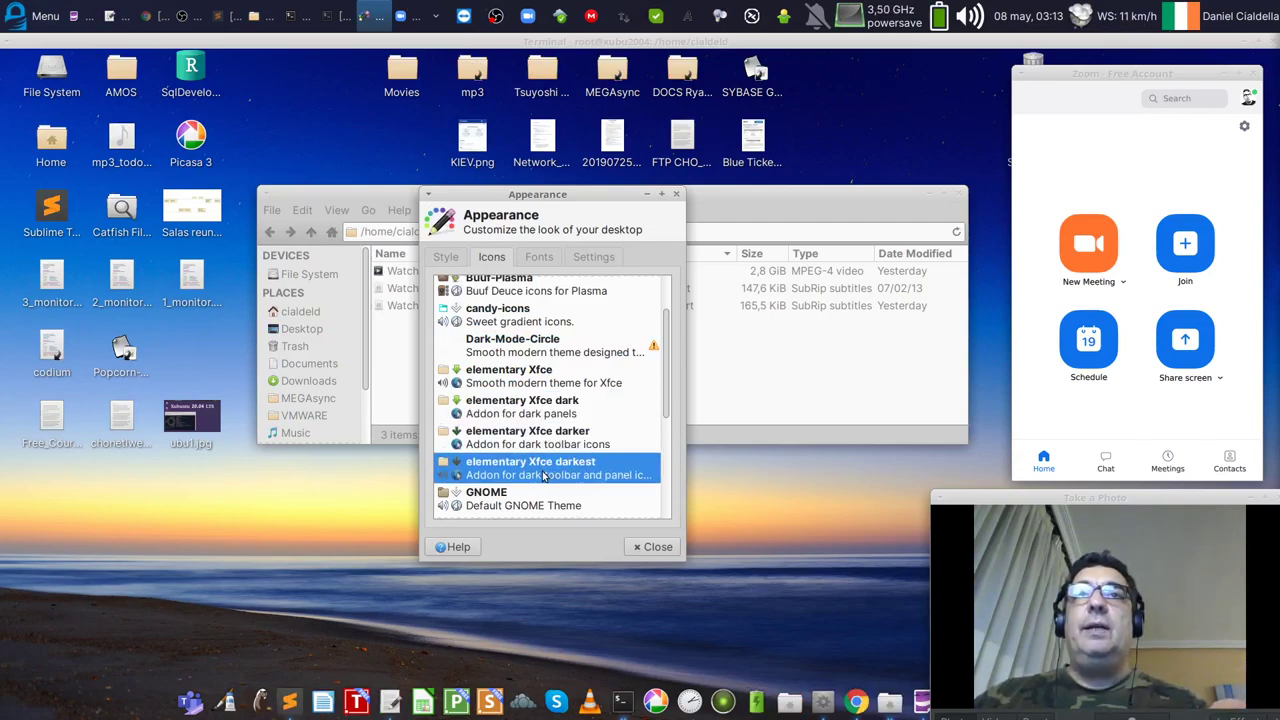
pyautogui.click(544, 446)
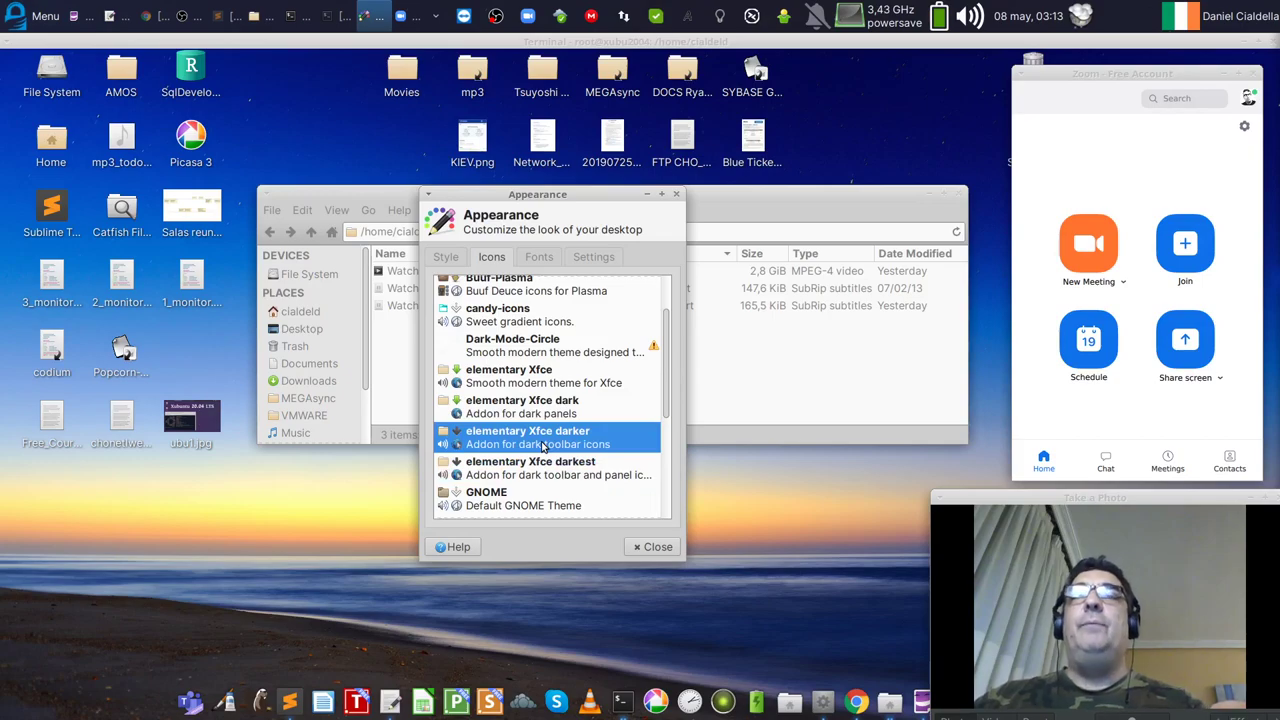
pyautogui.moveTo(594, 196); pyautogui.dragTo(616, 214)
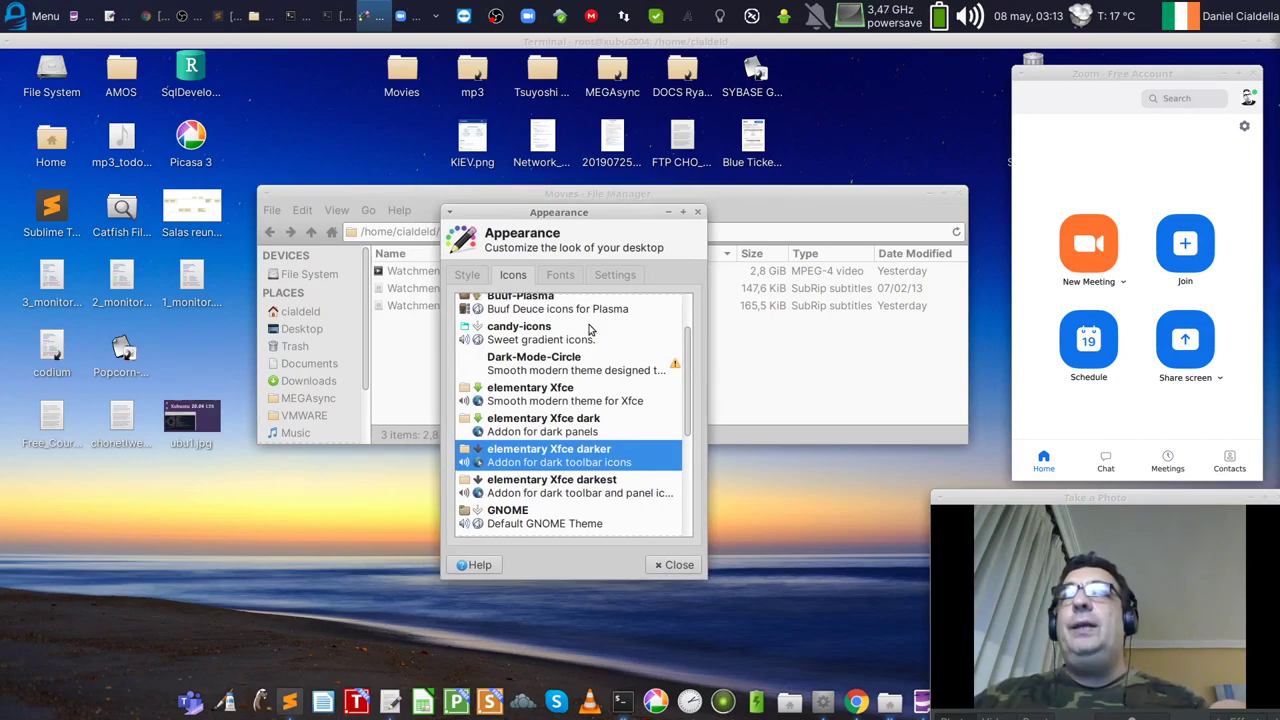
pyautogui.click(560, 278)
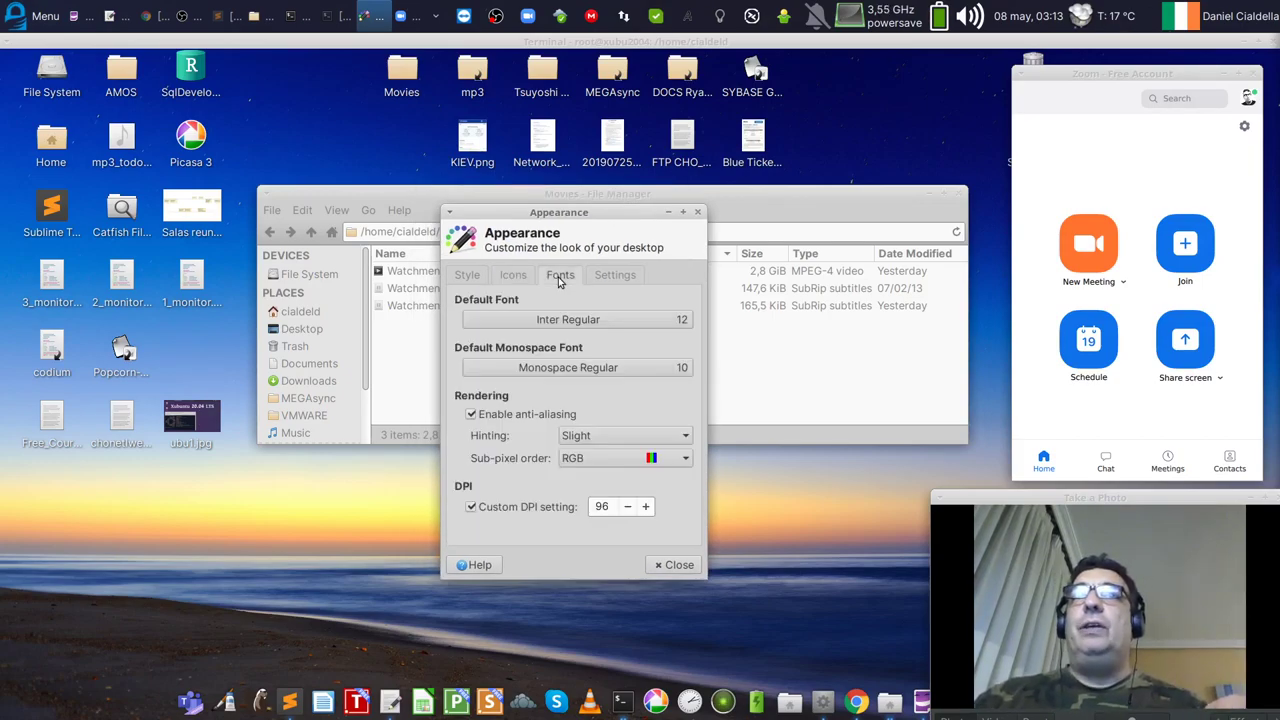
pyautogui.click(572, 320)
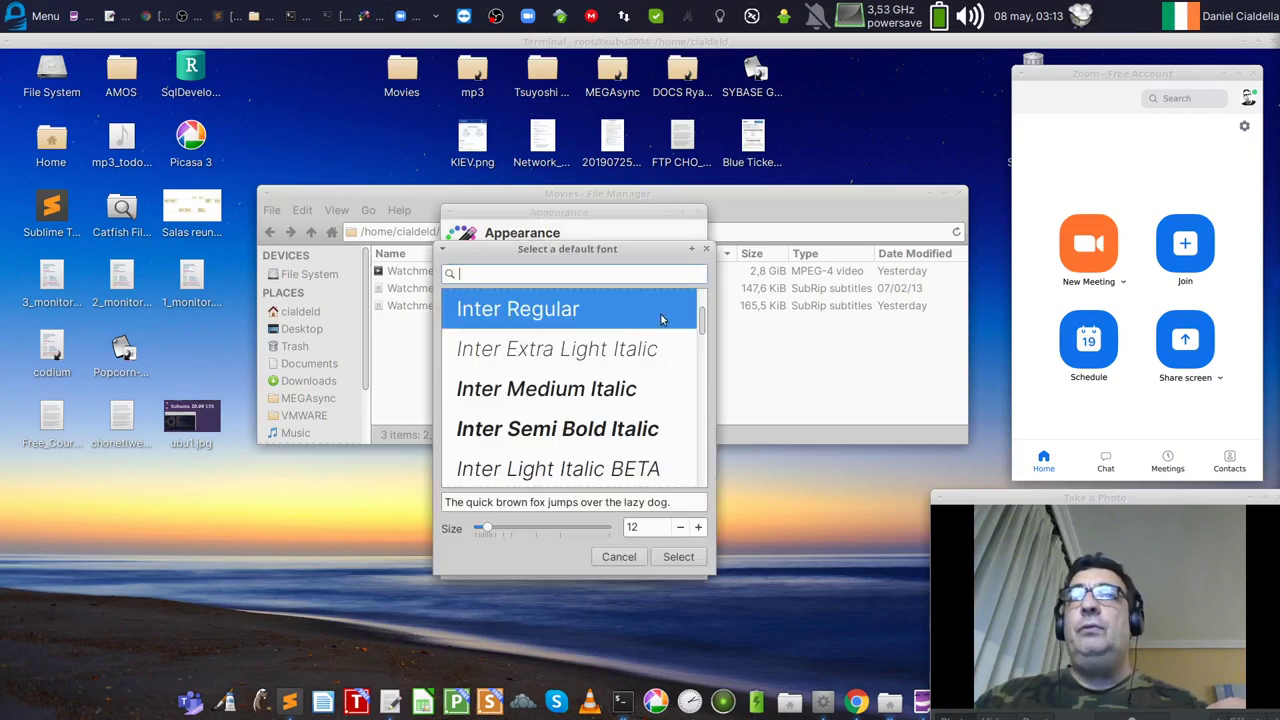
pyautogui.scroll(5, 706, 320)
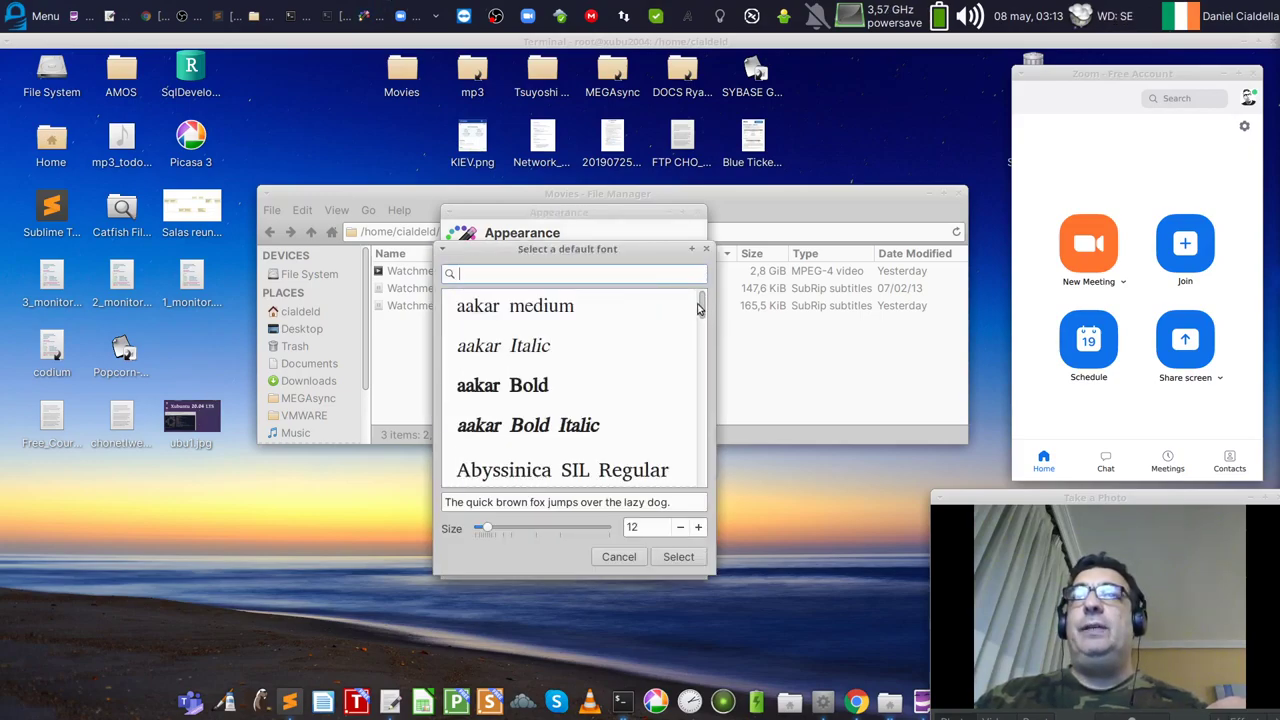
pyautogui.moveTo(701, 320); pyautogui.dragTo(708, 485)
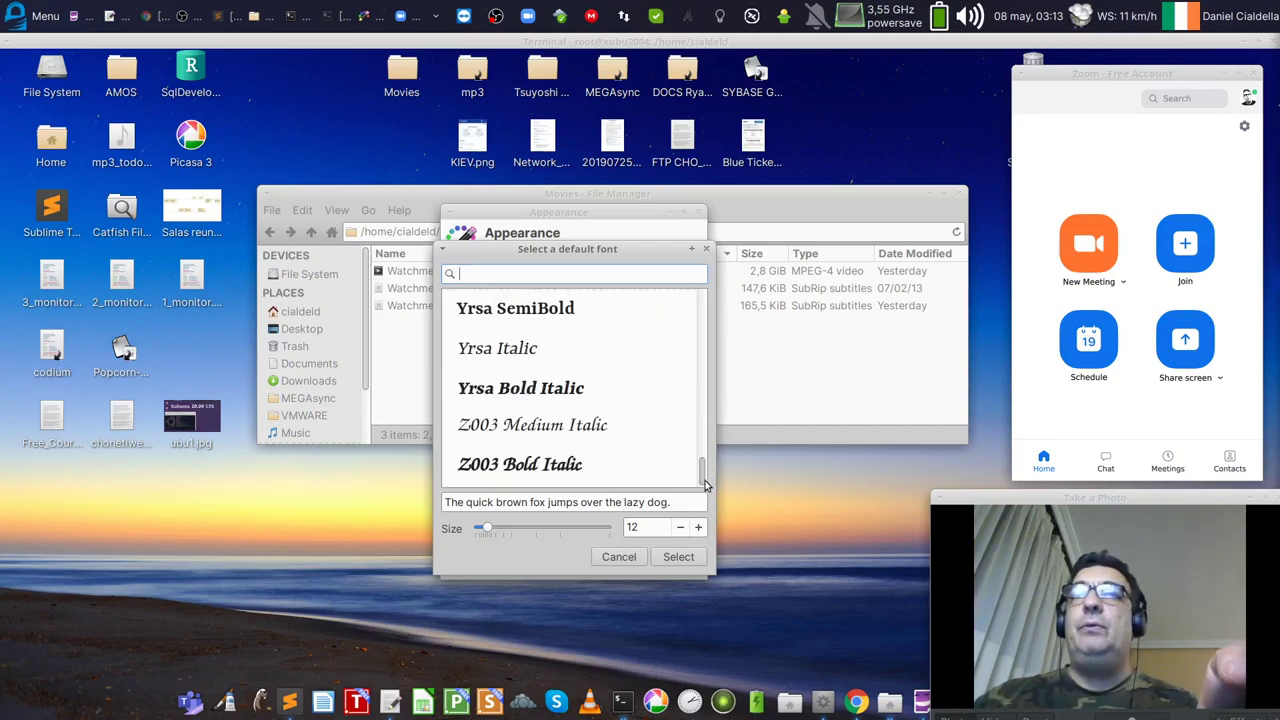
pyautogui.click(628, 558)
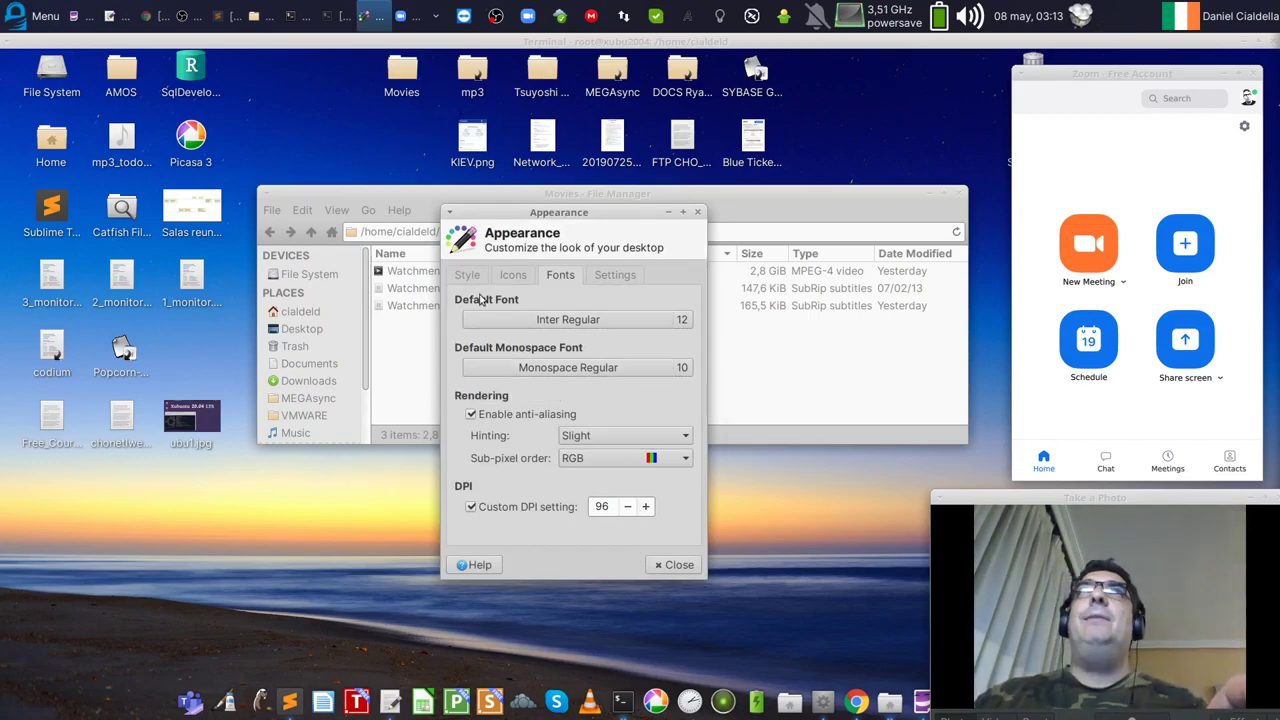
# Step: Move the Xfce Appearance window aside, then close the appearance settings
pyautogui.moveTo(592, 218); pyautogui.dragTo(531, 199)
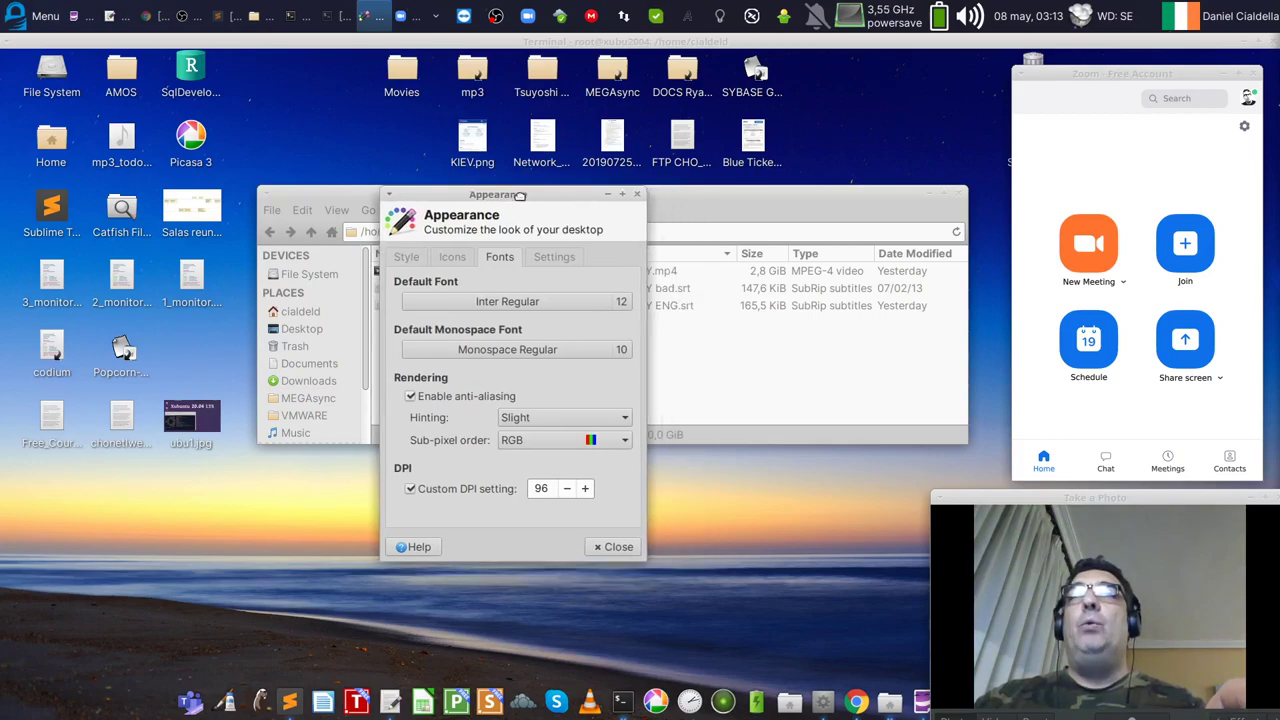
pyautogui.moveTo(1088, 78); pyautogui.dragTo(1092, 72)
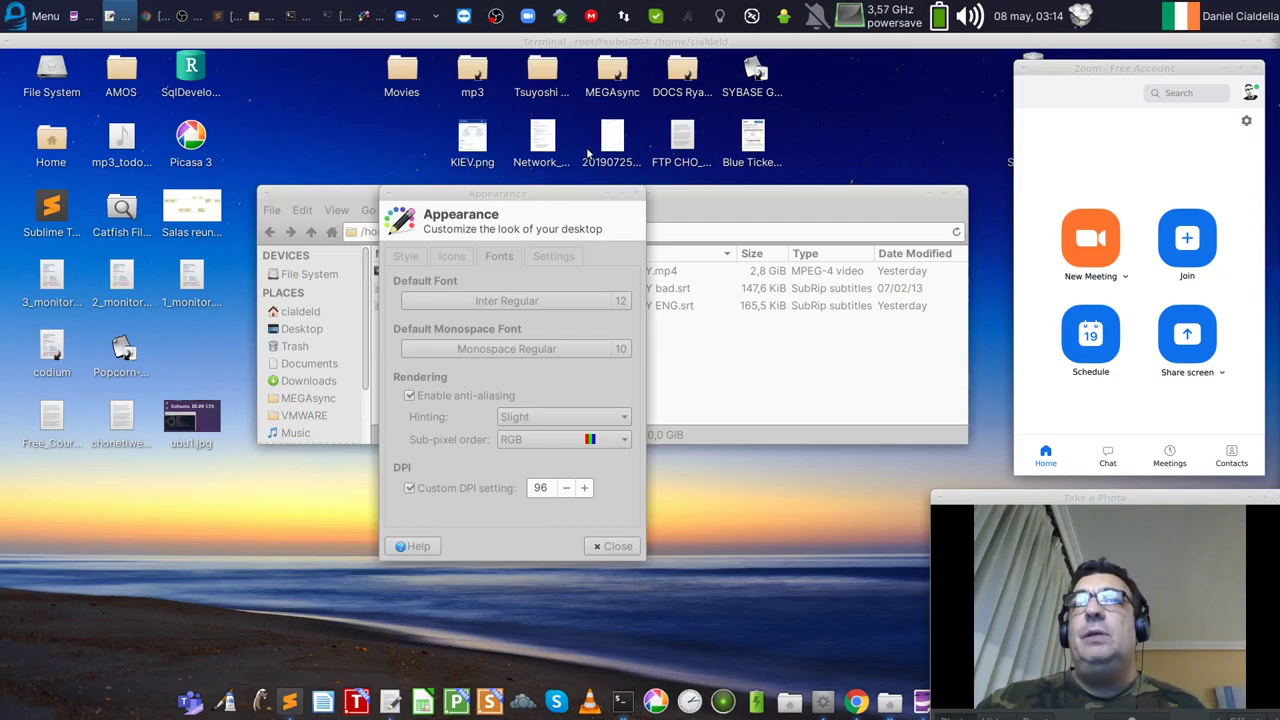
pyautogui.click(630, 553)
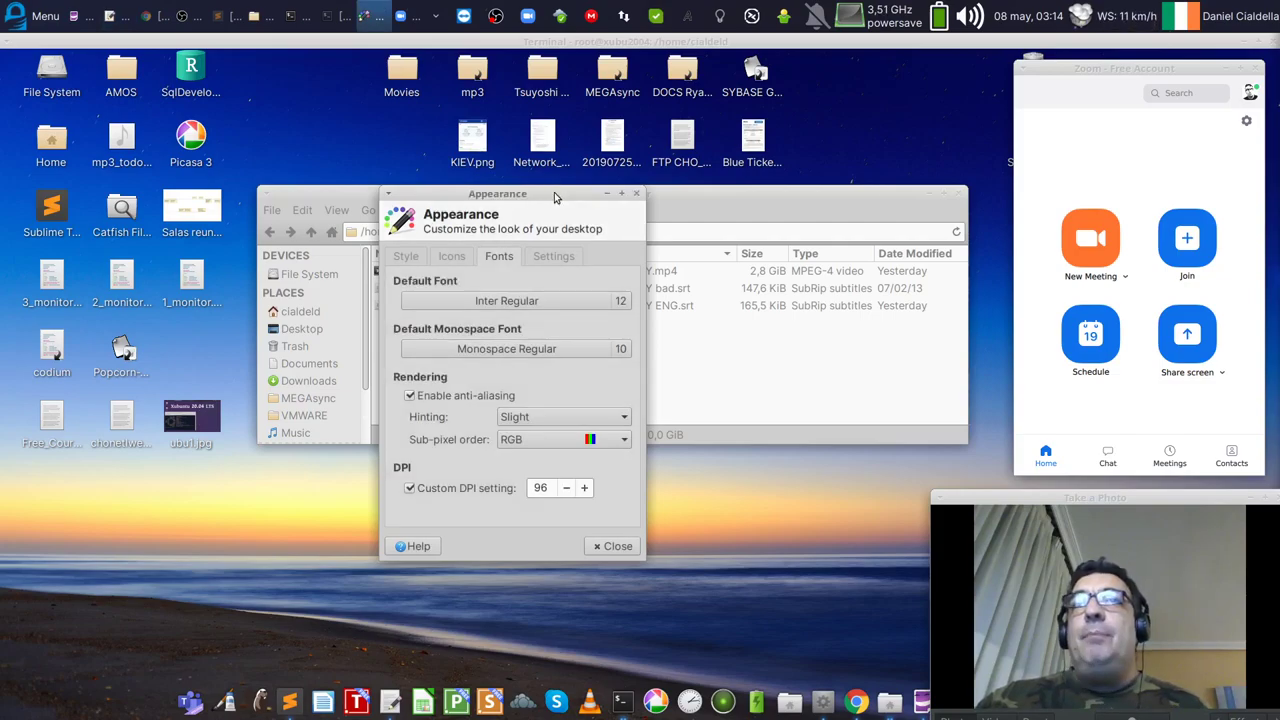
pyautogui.click(612, 548)
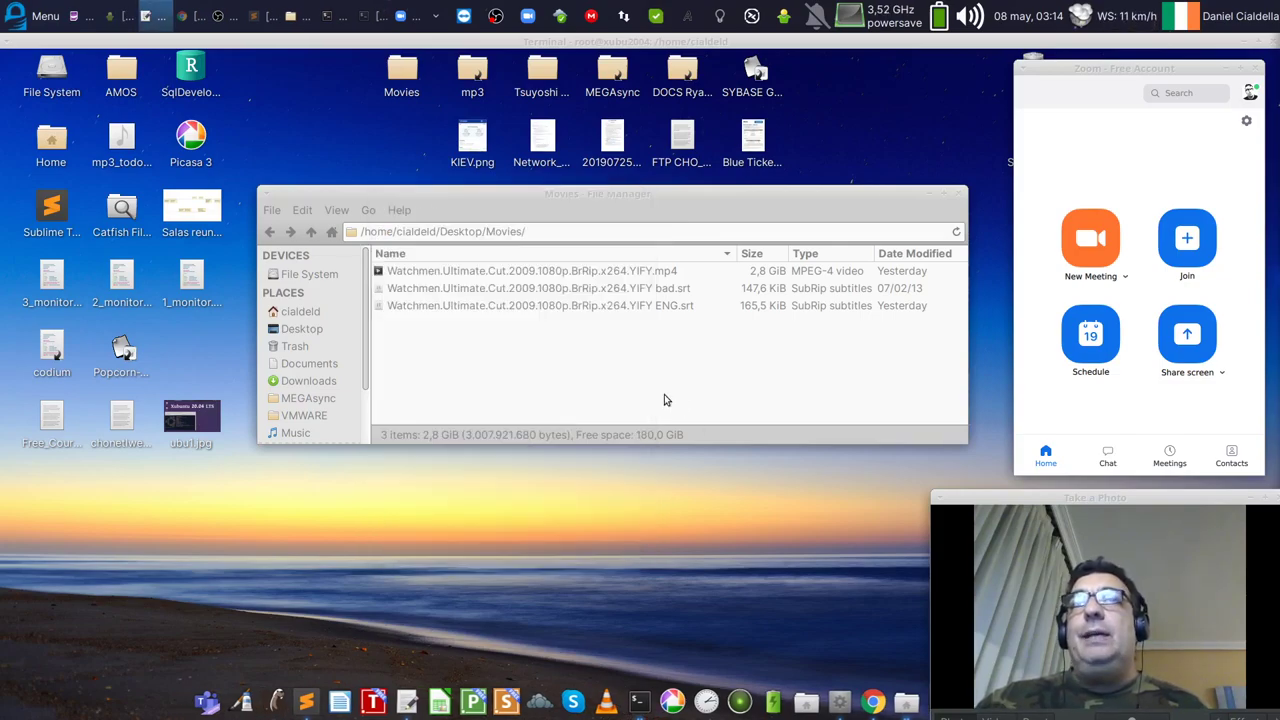
# Step: Open the Whisker applications menu and scroll down to VLC, VNC Viewer and Zoom
pyautogui.click(15, 17)
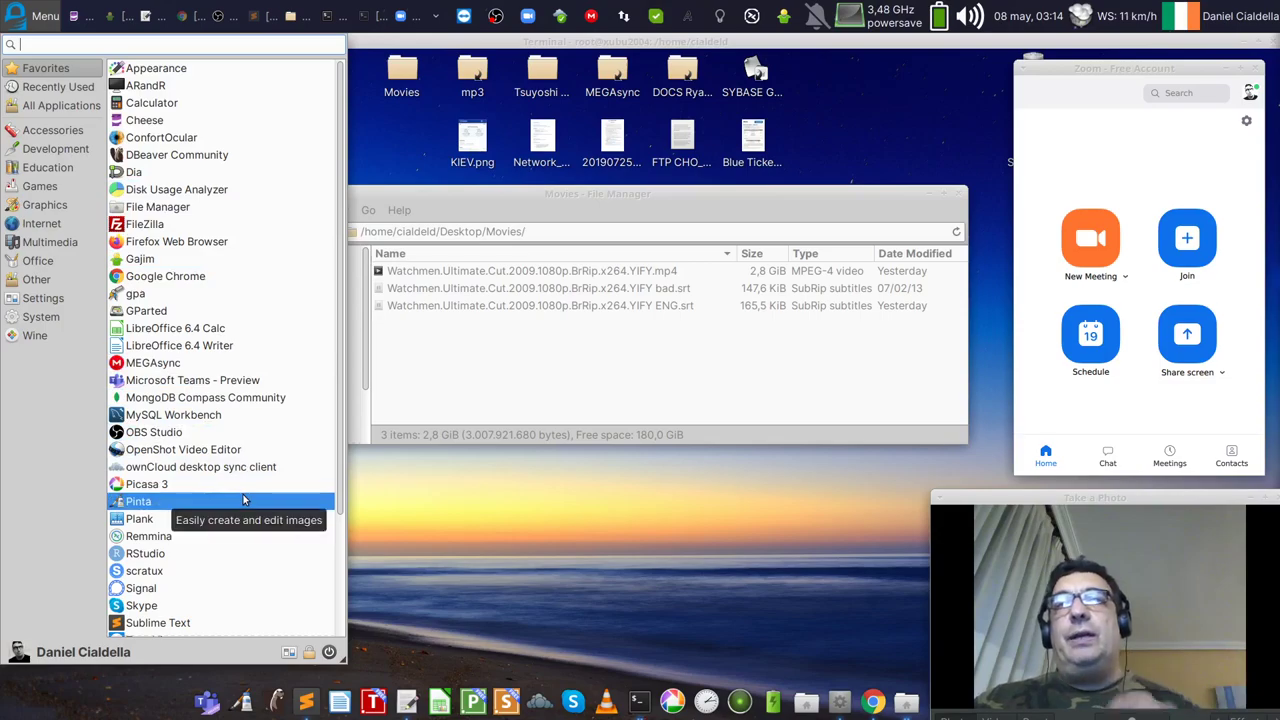
pyautogui.scroll(-2, 231, 596)
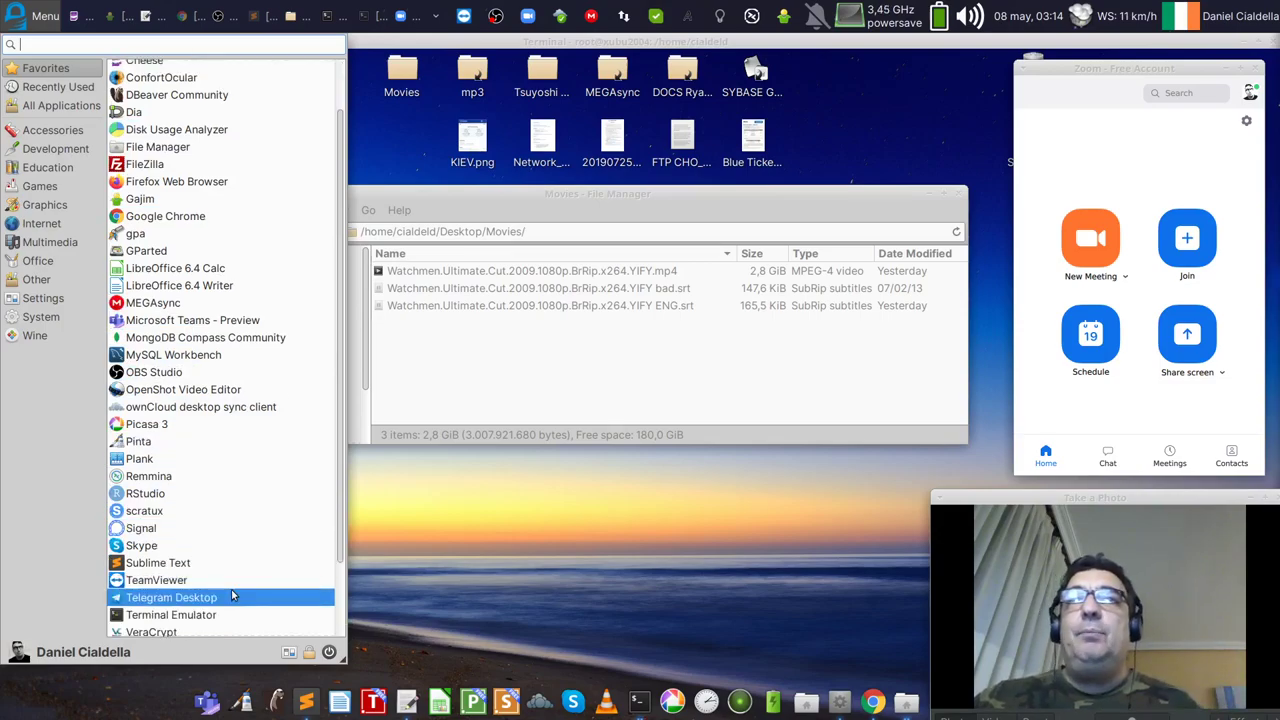
pyautogui.scroll(-3, 231, 596)
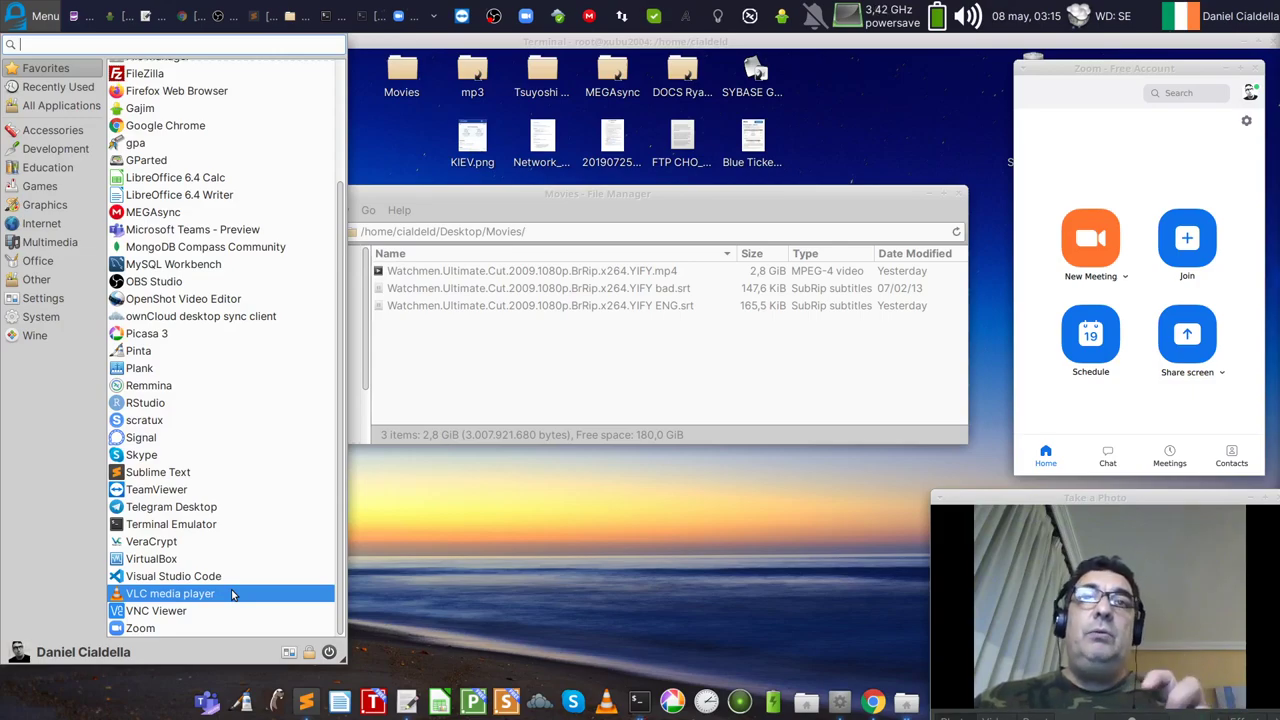
# Step: Close the menu, show the File System root in Thunar and enlarge the window
pyautogui.click(647, 372)
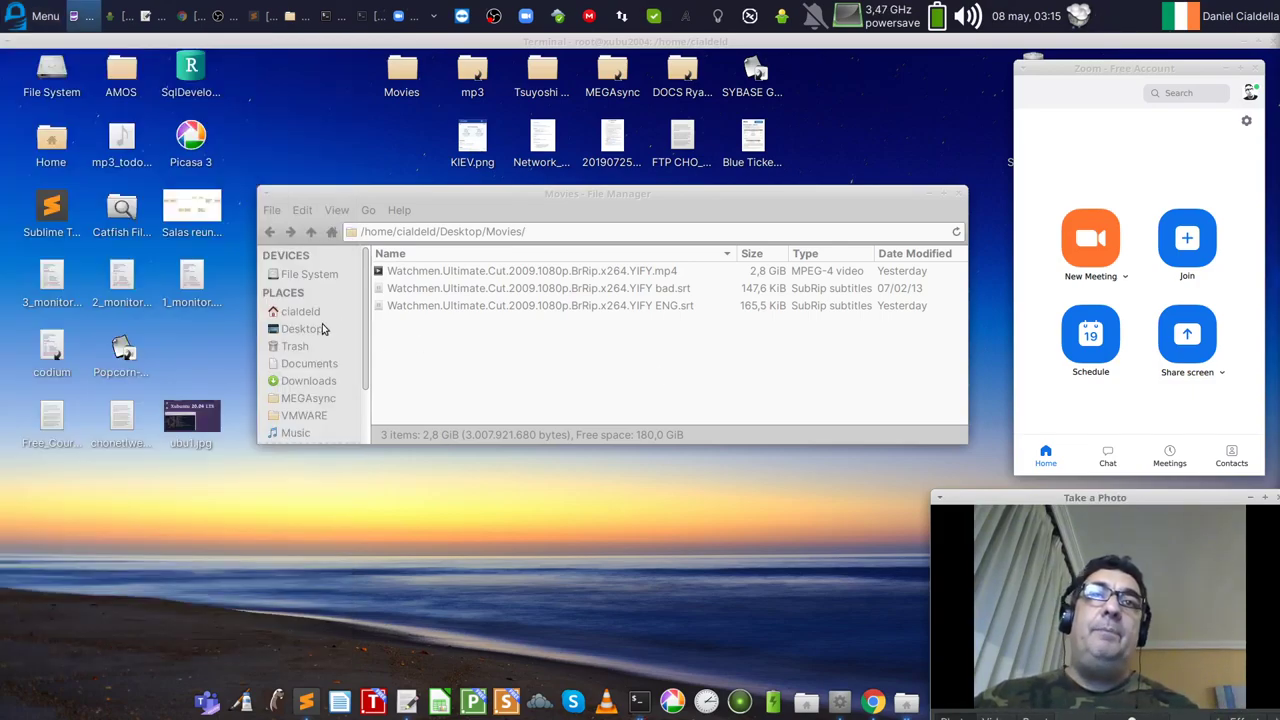
pyautogui.click(305, 274)
pyautogui.moveTo(504, 198); pyautogui.dragTo(487, 85)
pyautogui.moveTo(948, 329); pyautogui.dragTo(927, 660)
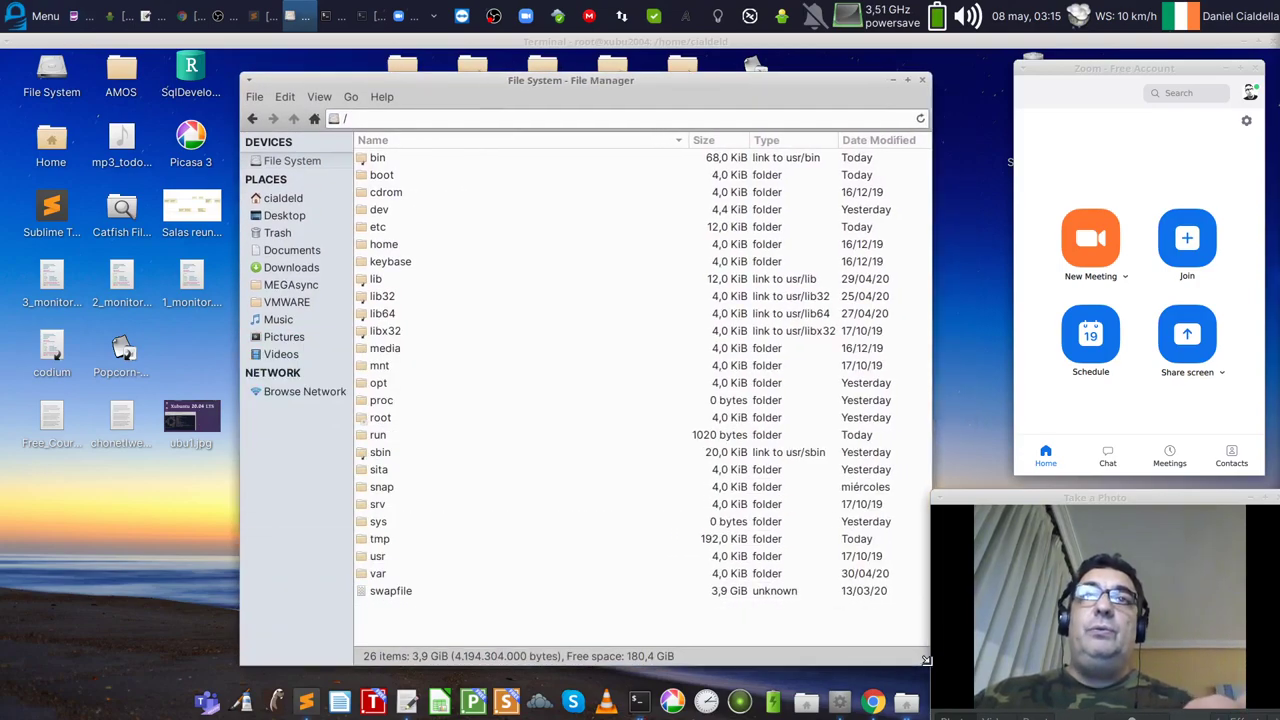
# Step: Show Properties of the user's folder in /home: 206948 items, 20,2 GiB
pyautogui.doubleClick(389, 246)
pyautogui.click(388, 158)
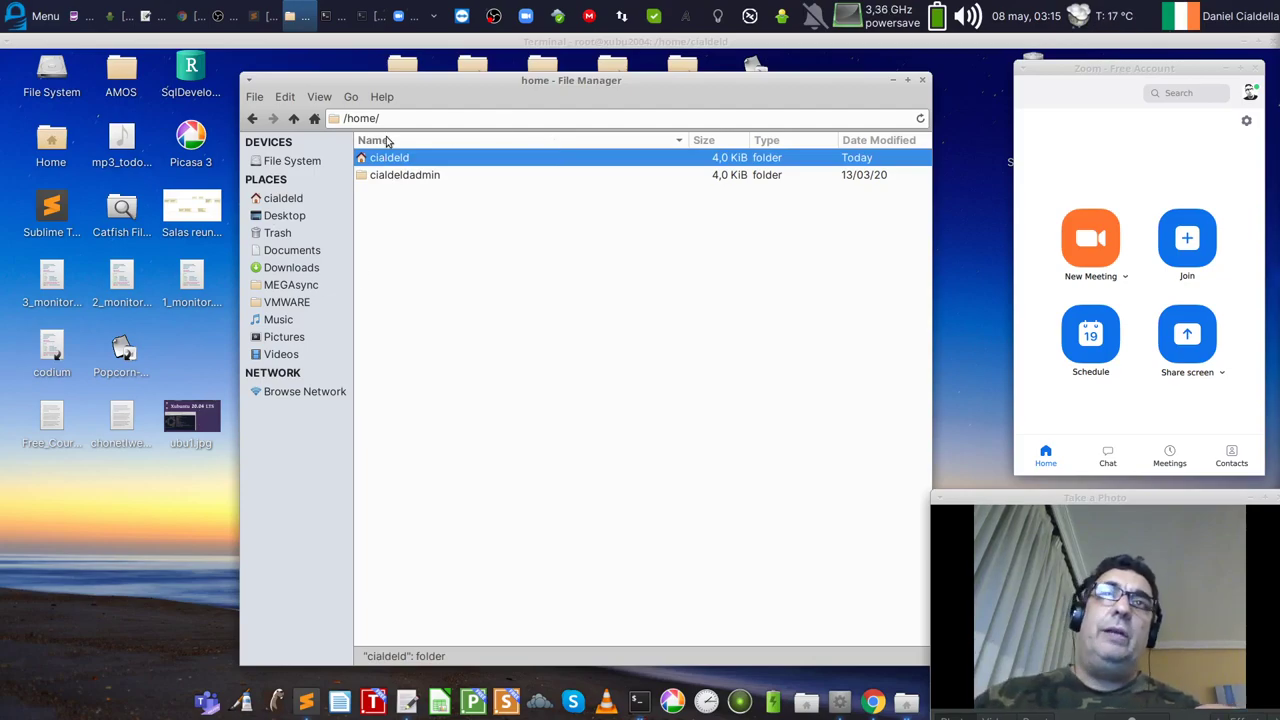
pyautogui.rightClick(397, 158)
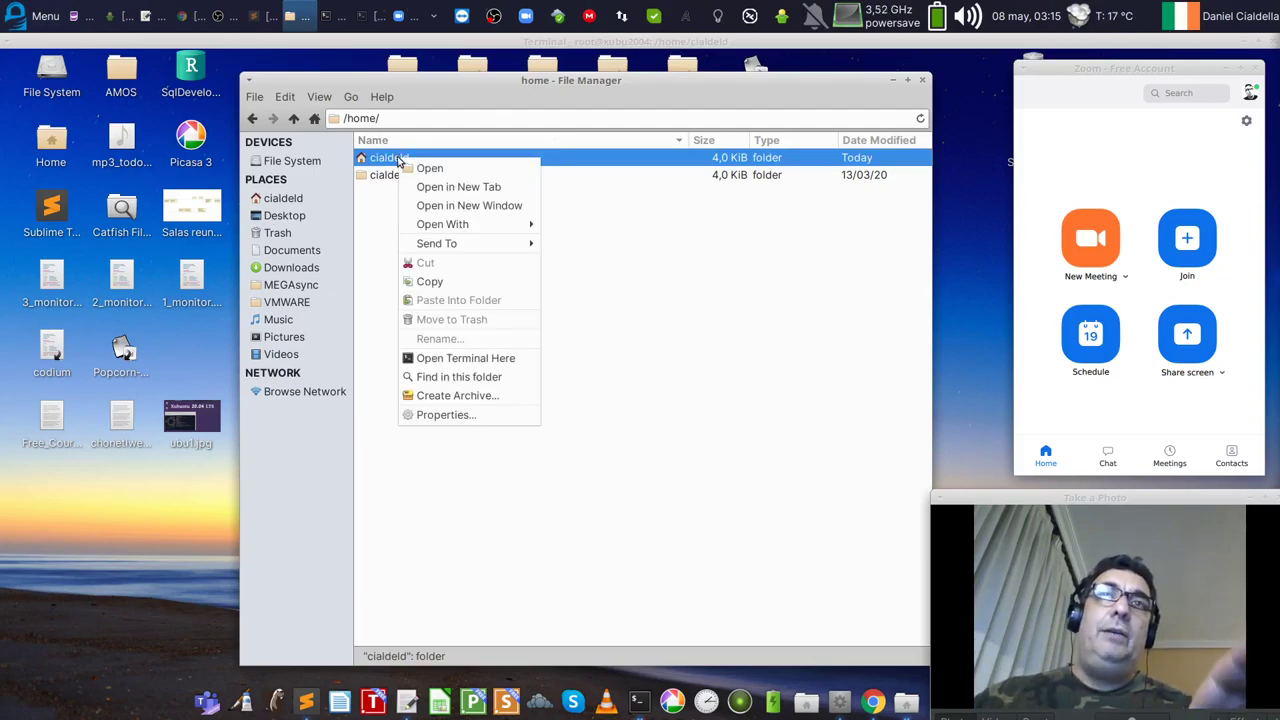
pyautogui.click(485, 415)
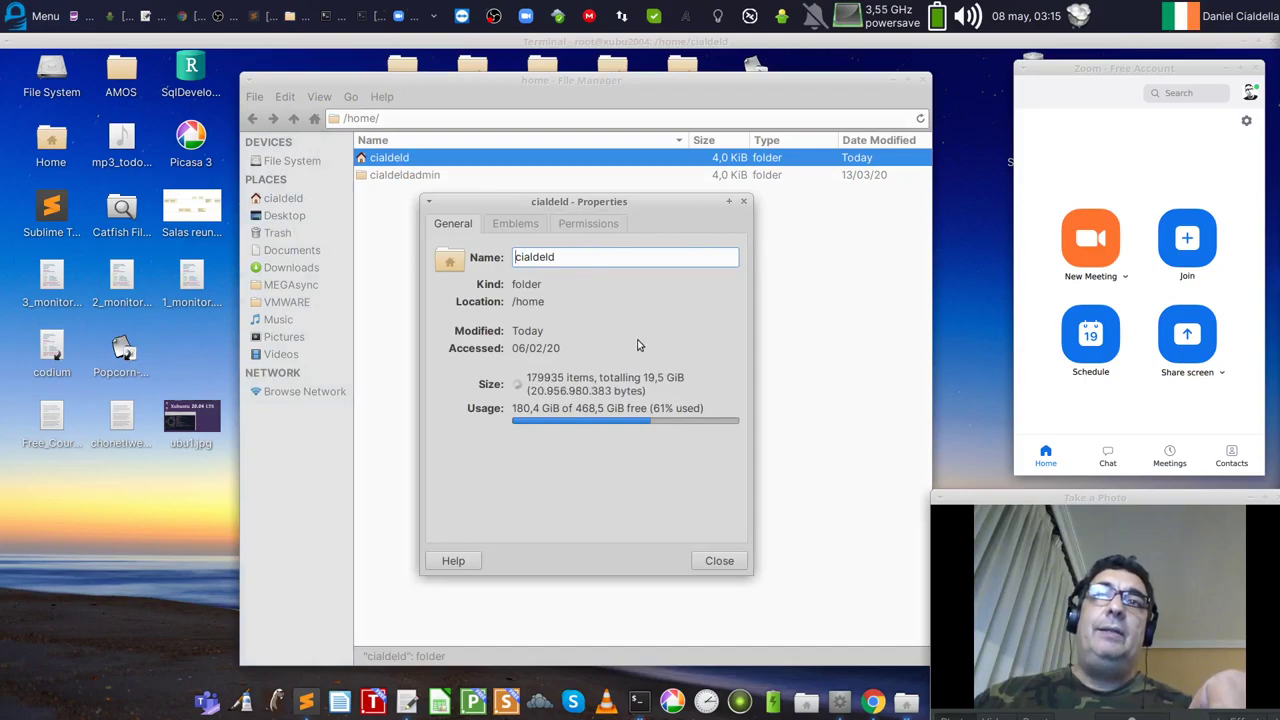
pyautogui.moveTo(596, 201); pyautogui.dragTo(569, 208)
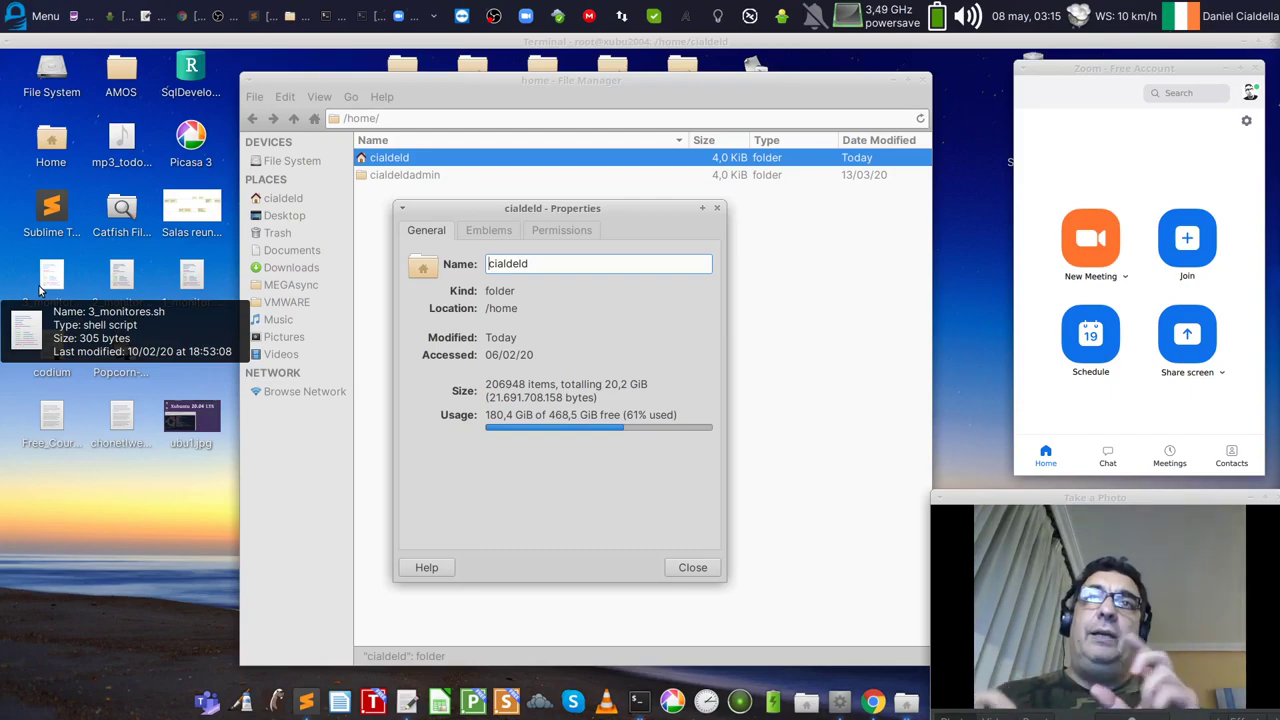
# Step: Close Properties, open the user's home folder and reveal hidden files with Ctrl+H
pyautogui.press('Escape')
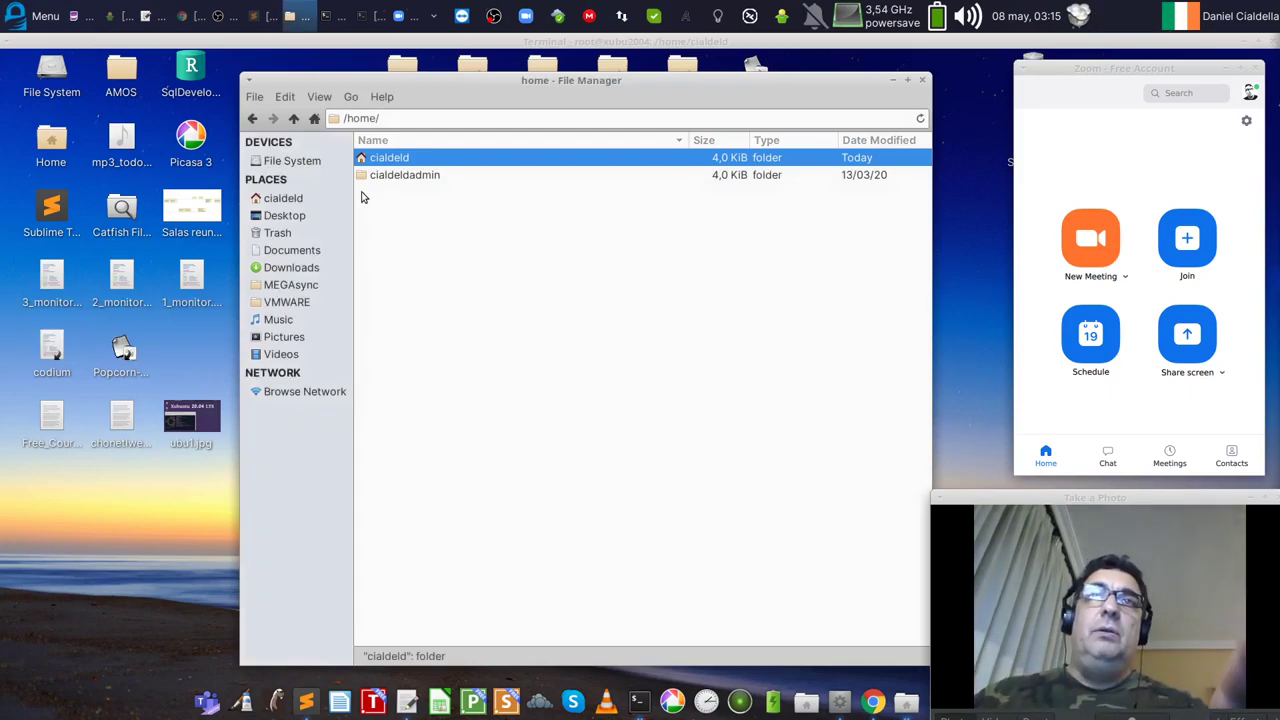
pyautogui.doubleClick(373, 157)
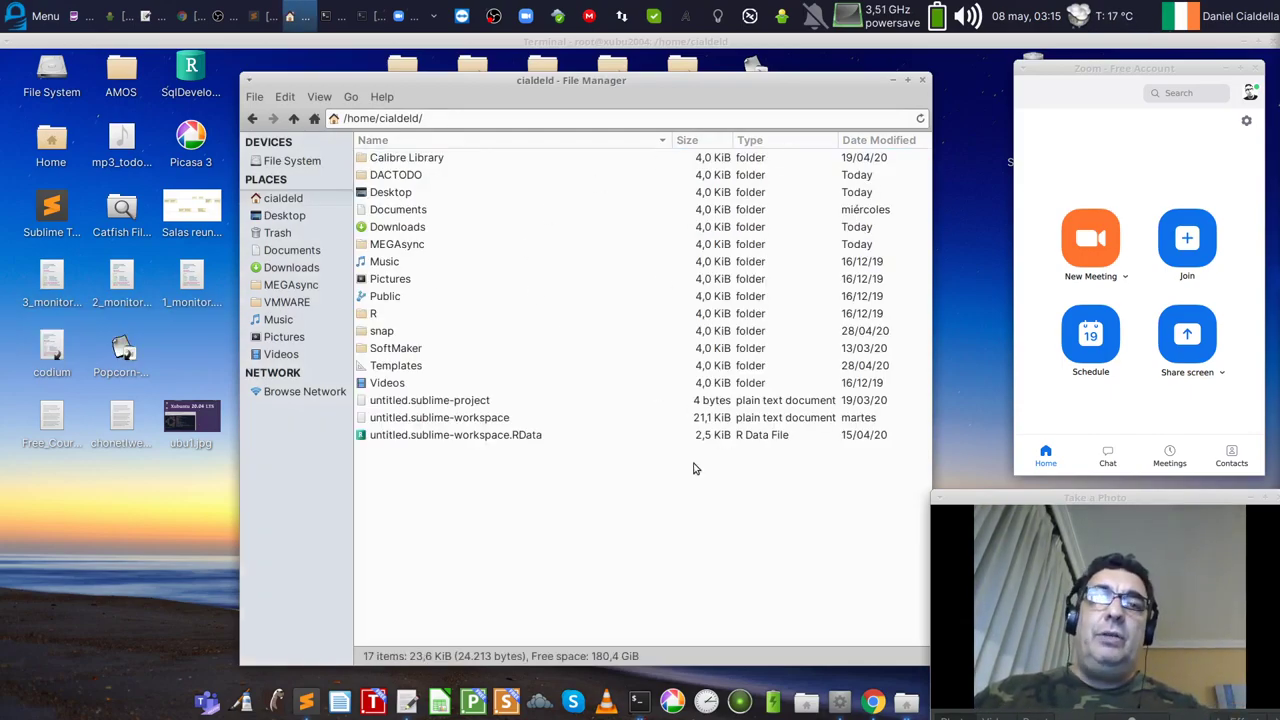
pyautogui.hotkey('ctrl', 'h')
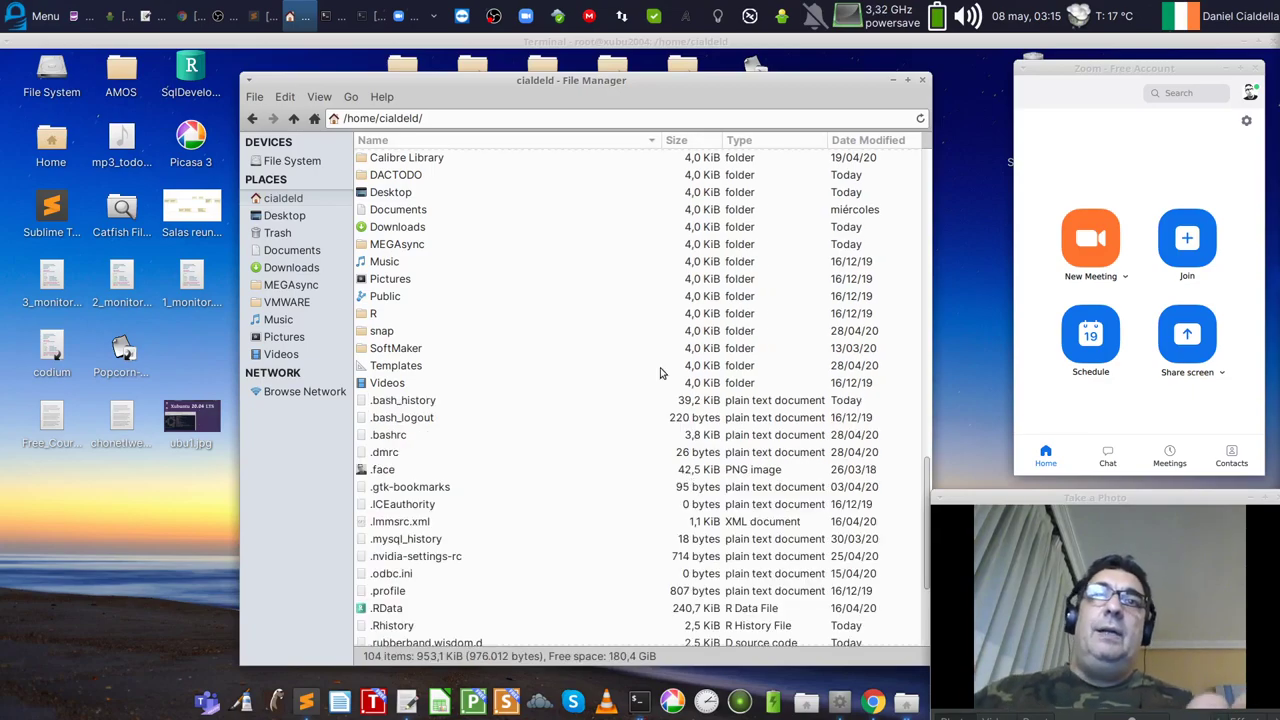
pyautogui.scroll(-4, 648, 365)
# Step: Browse hidden items like .face, .wine and .cache, then go up to /home
pyautogui.click(363, 276)
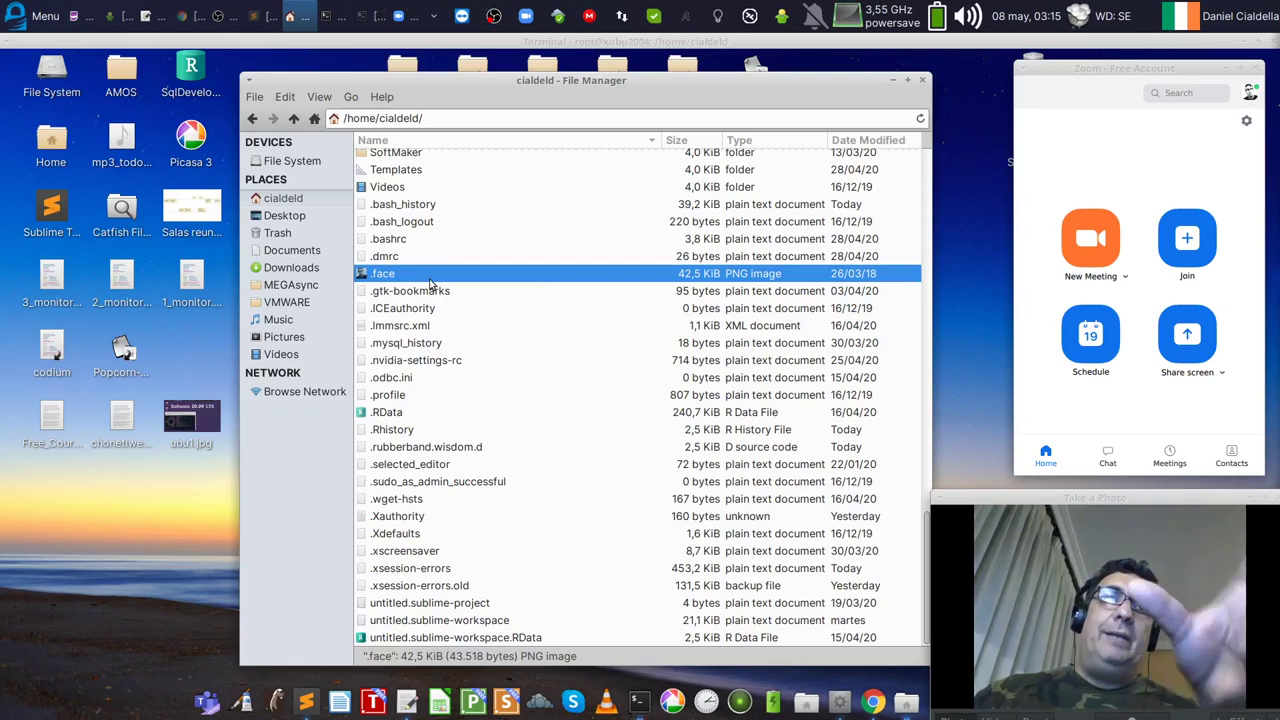
pyautogui.scroll(6, 568, 574)
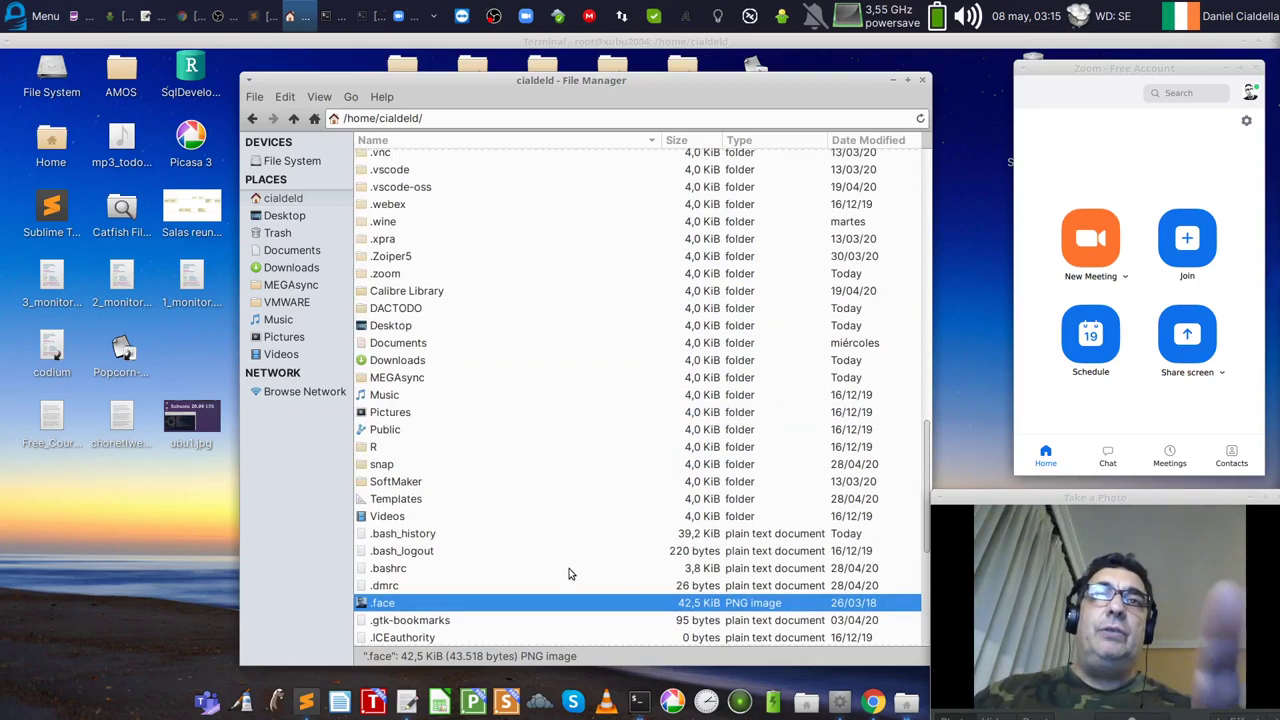
pyautogui.scroll(4, 568, 574)
pyautogui.click(391, 446)
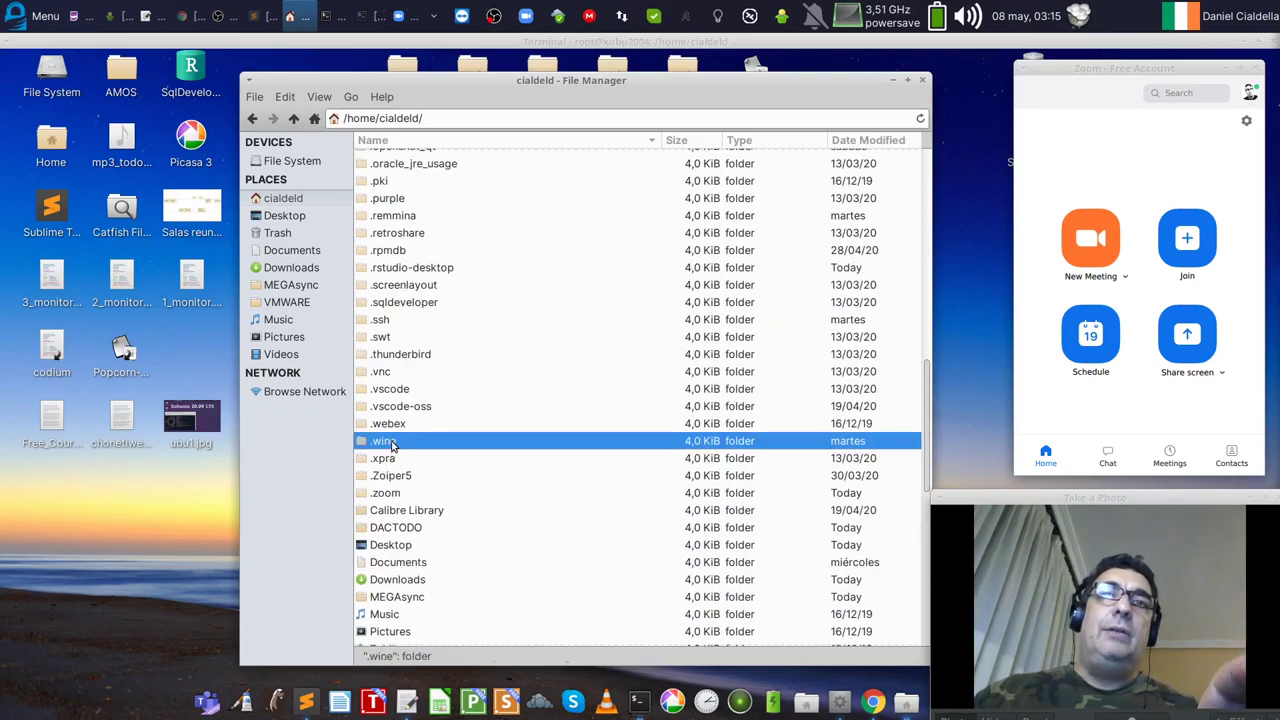
pyautogui.scroll(10, 571, 420)
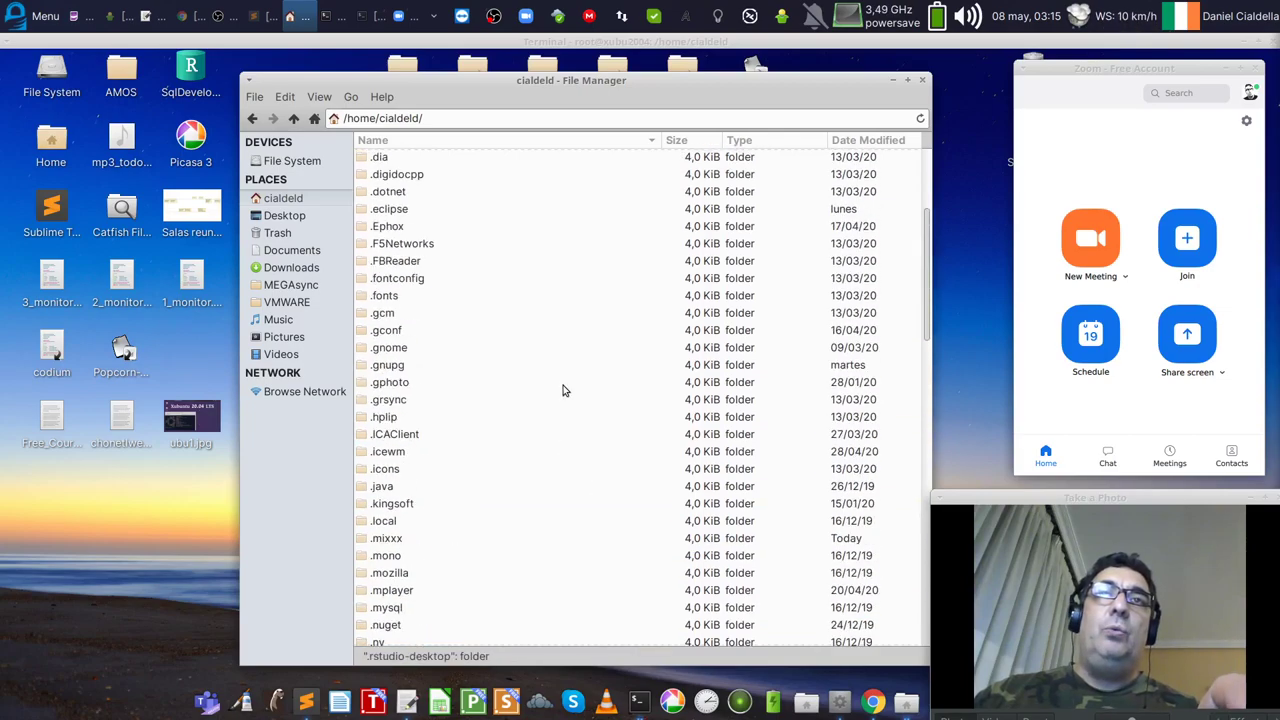
pyautogui.scroll(4, 563, 390)
pyautogui.hotkey('ctrl', 'l')
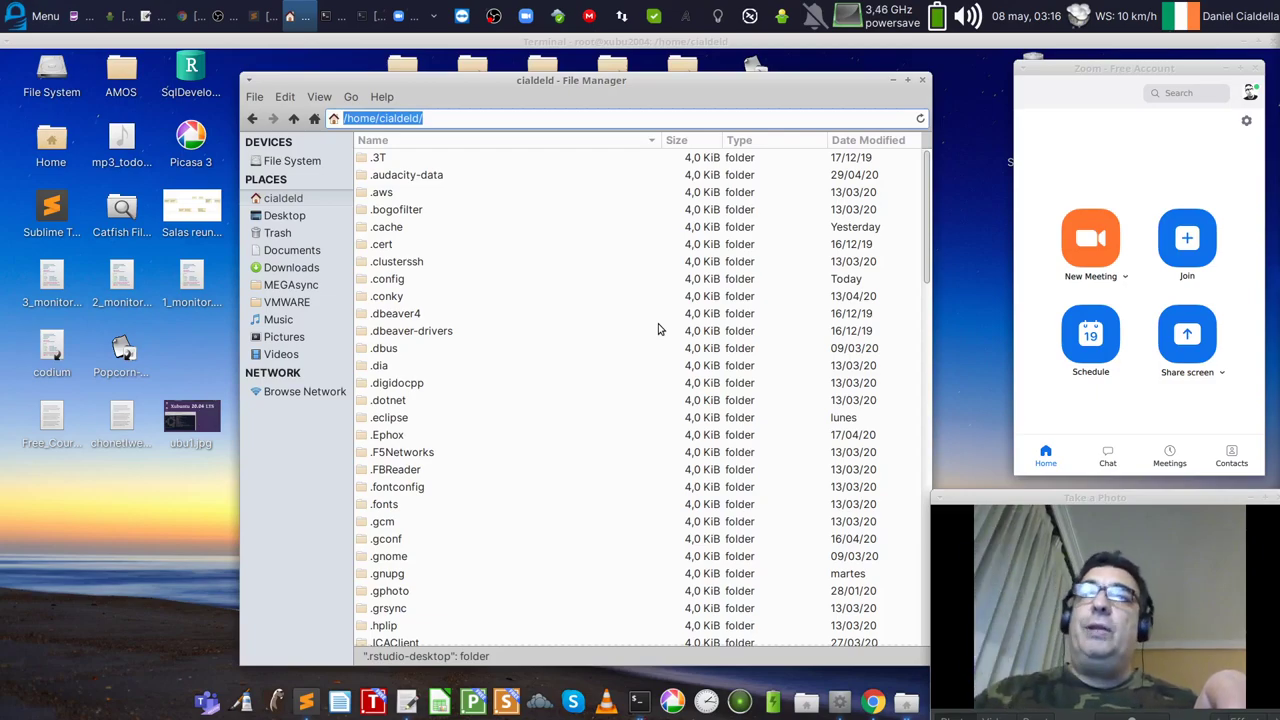
pyautogui.click(450, 223)
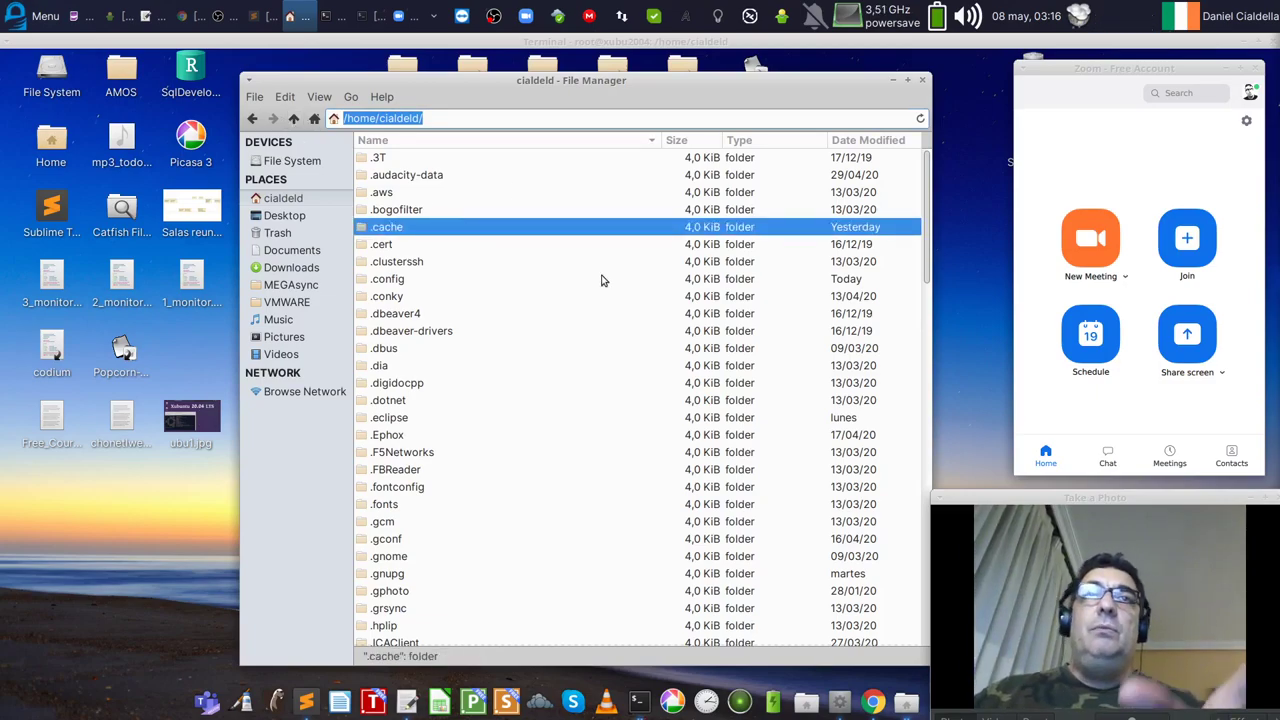
pyautogui.click(297, 120)
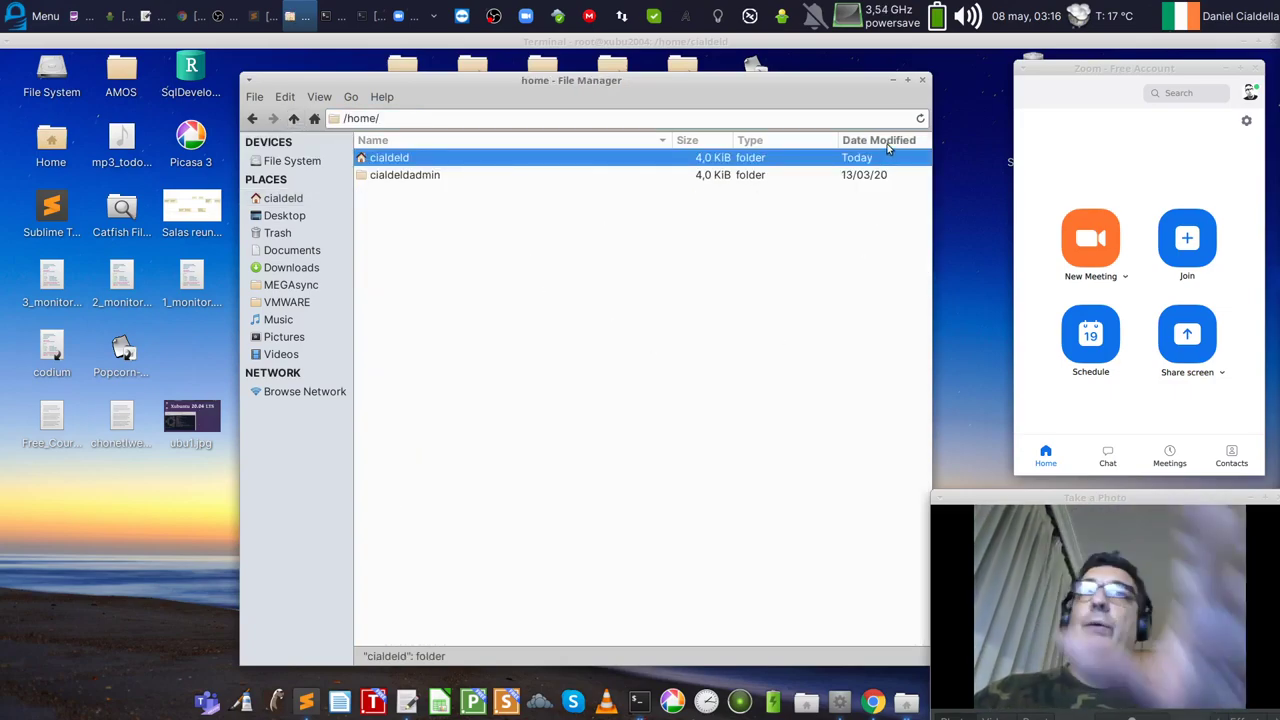
# Step: Close the file manager, centre the Zoom window and launch a blank LibreOffice Writer document
pyautogui.click(922, 79)
pyautogui.moveTo(1109, 78); pyautogui.dragTo(750, 210)
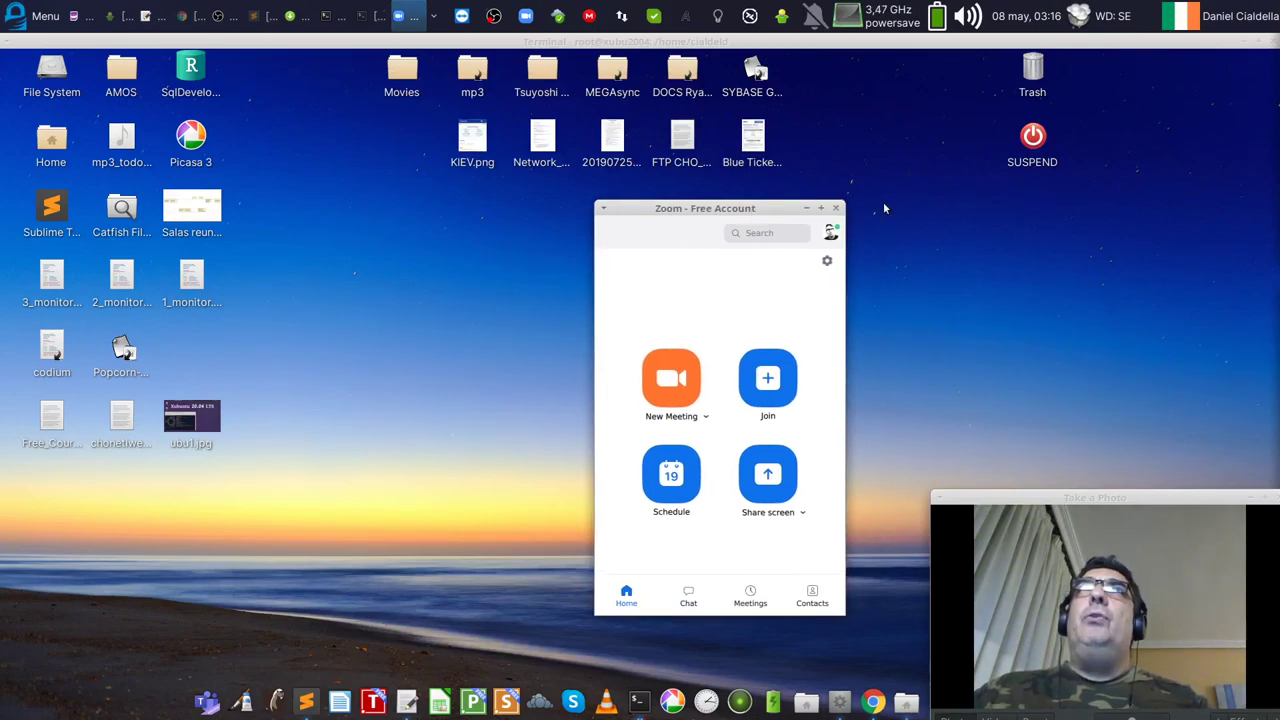
pyautogui.hotkey('alt', 'Tab')
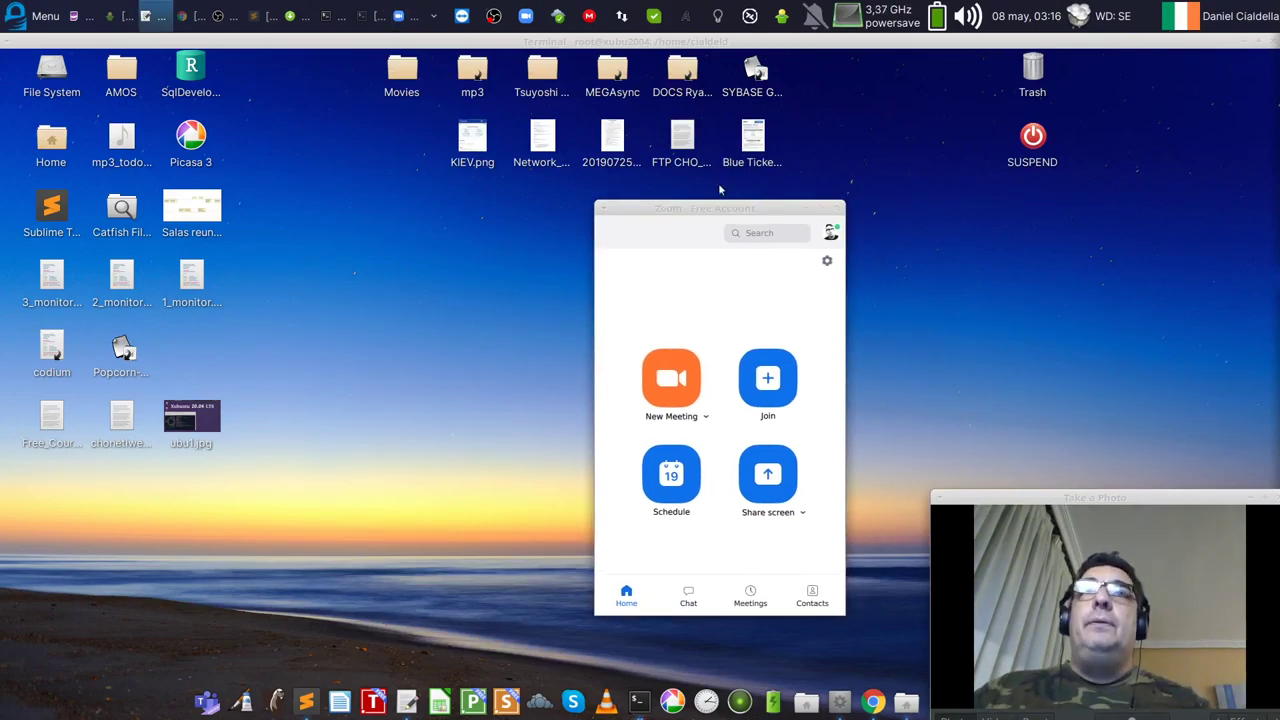
pyautogui.click(345, 702)
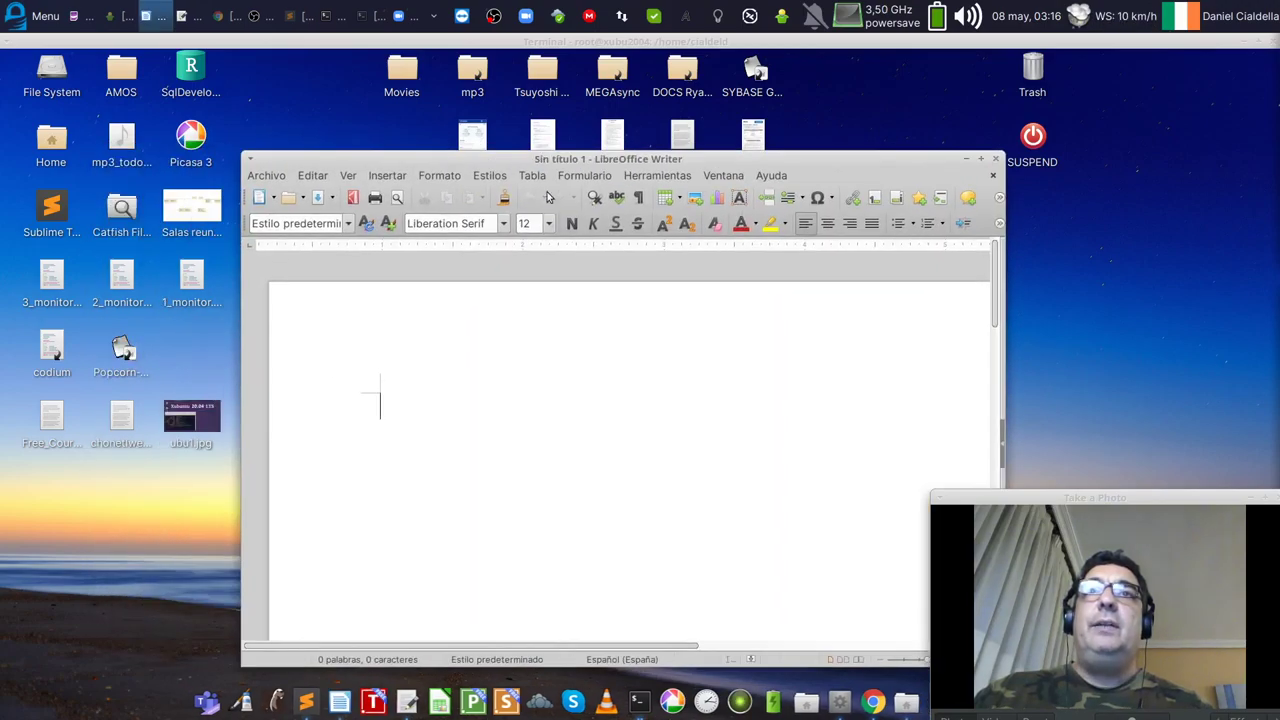
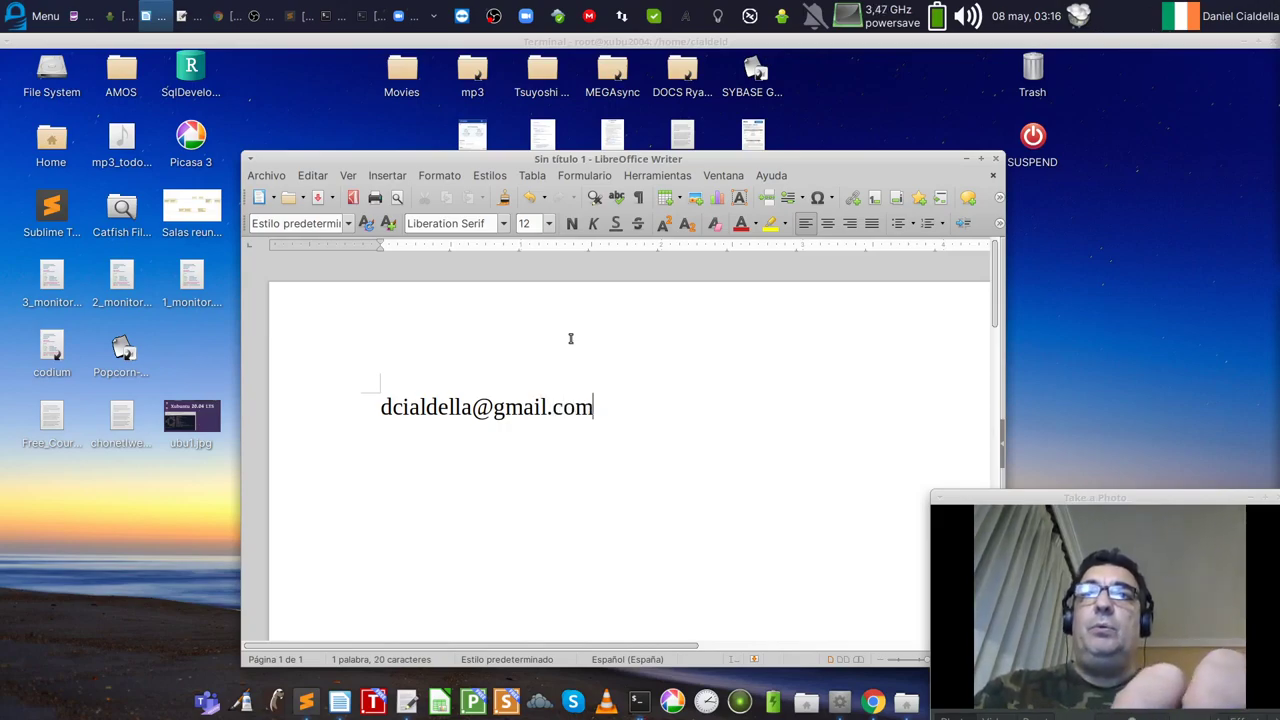
# Step: Type the contact e-mail address on the first line and try font size 18
pyautogui.press('Return')
pyautogui.click(546, 228)
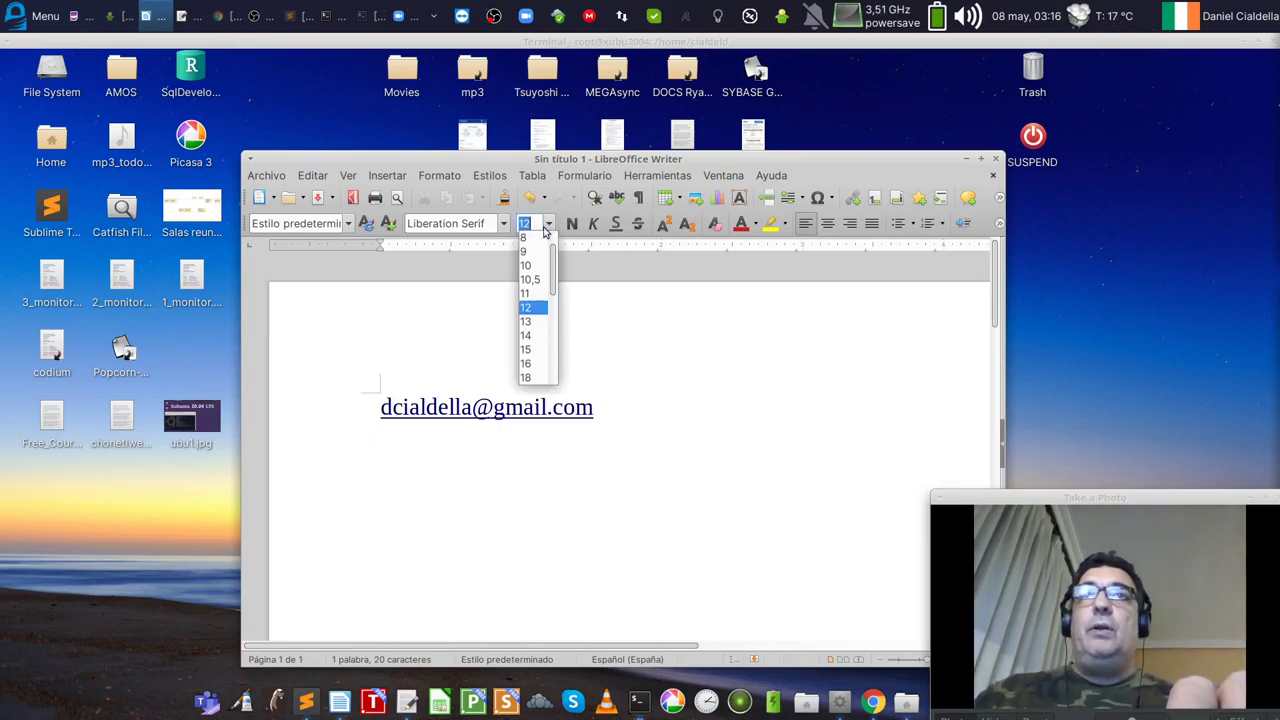
pyautogui.click(531, 374)
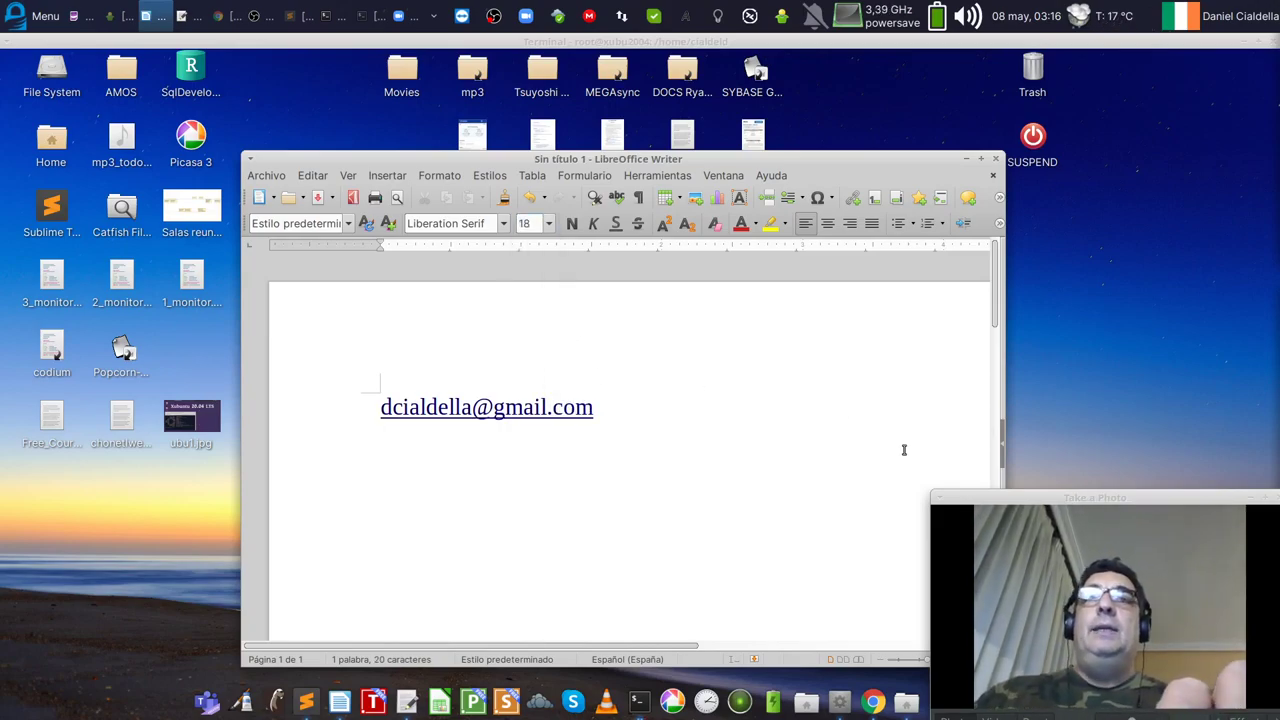
pyautogui.hotkey('ctrl', 'o')
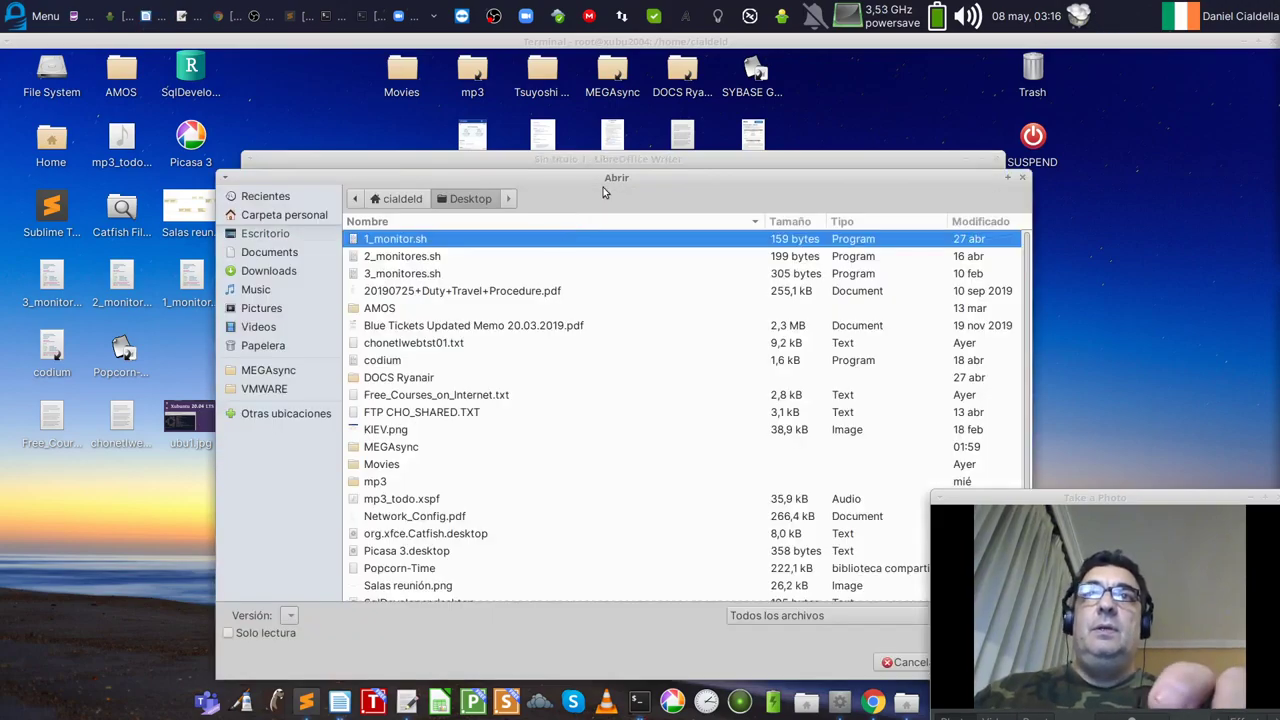
pyautogui.press('Escape')
# Step: Make the e-mail line 24 pt and type dockertips.com on the line below
pyautogui.moveTo(663, 408); pyautogui.dragTo(338, 310)
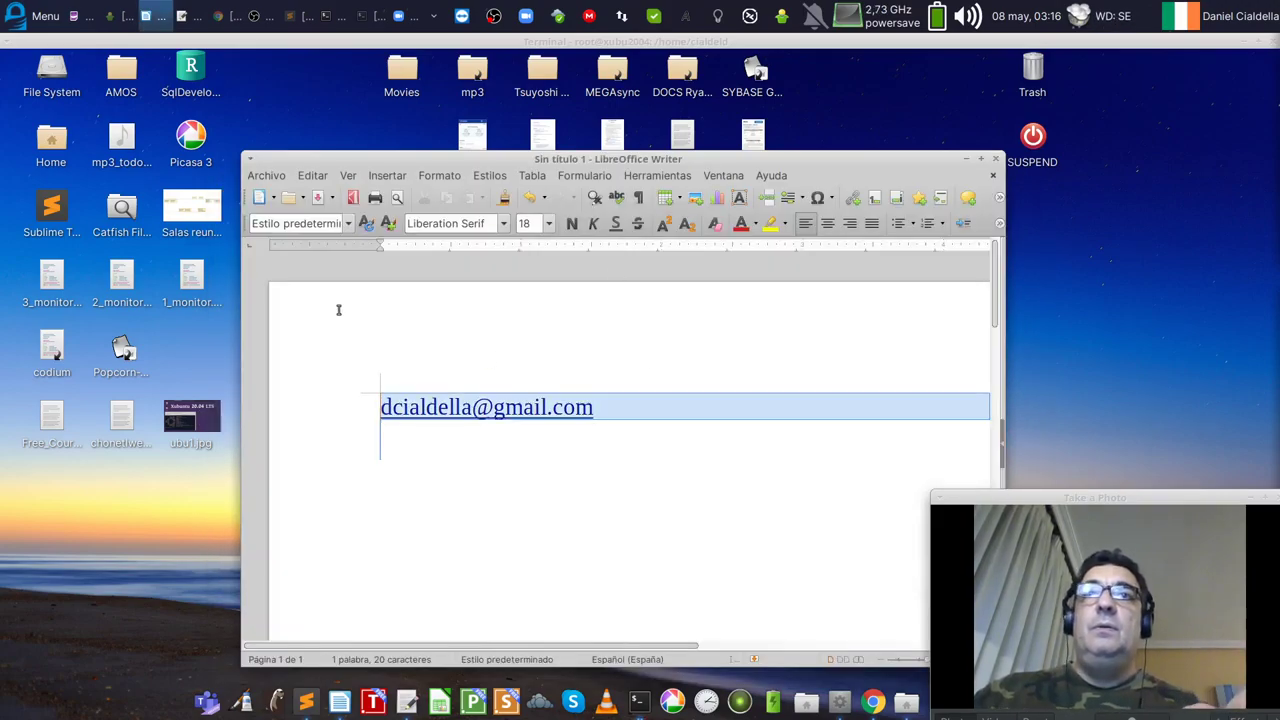
pyautogui.click(548, 223)
pyautogui.click(537, 349)
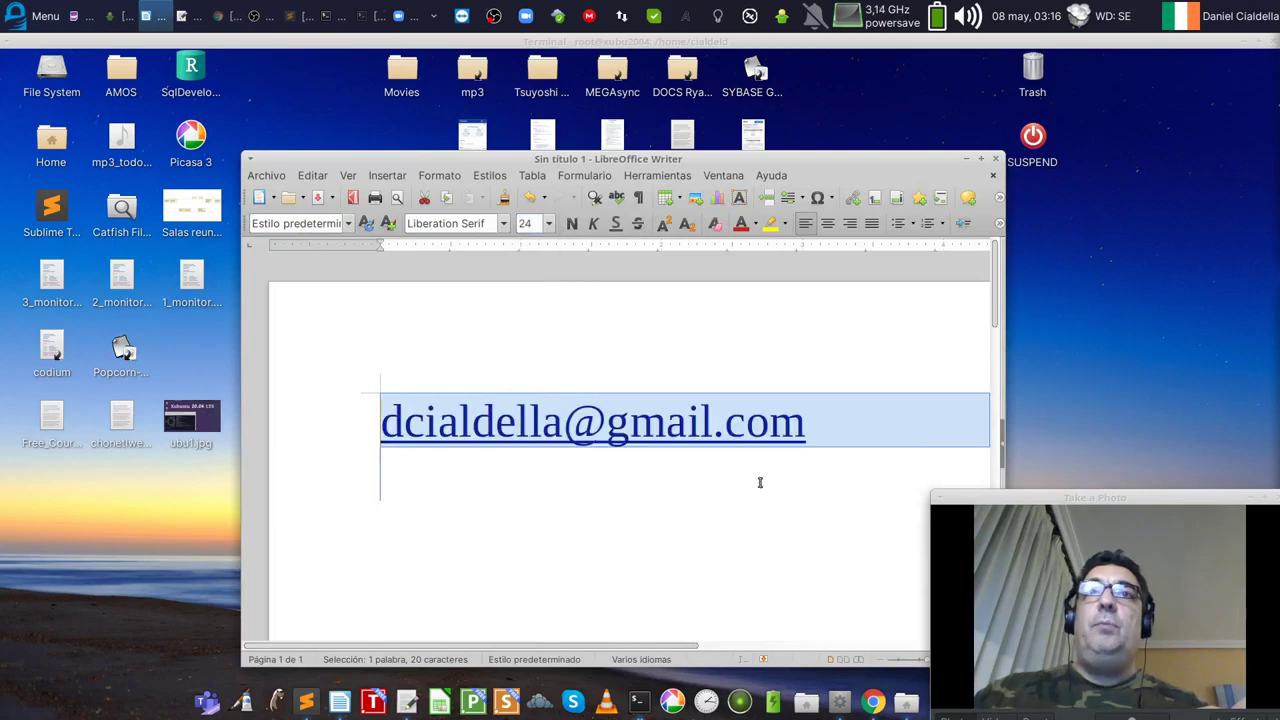
pyautogui.click(774, 489)
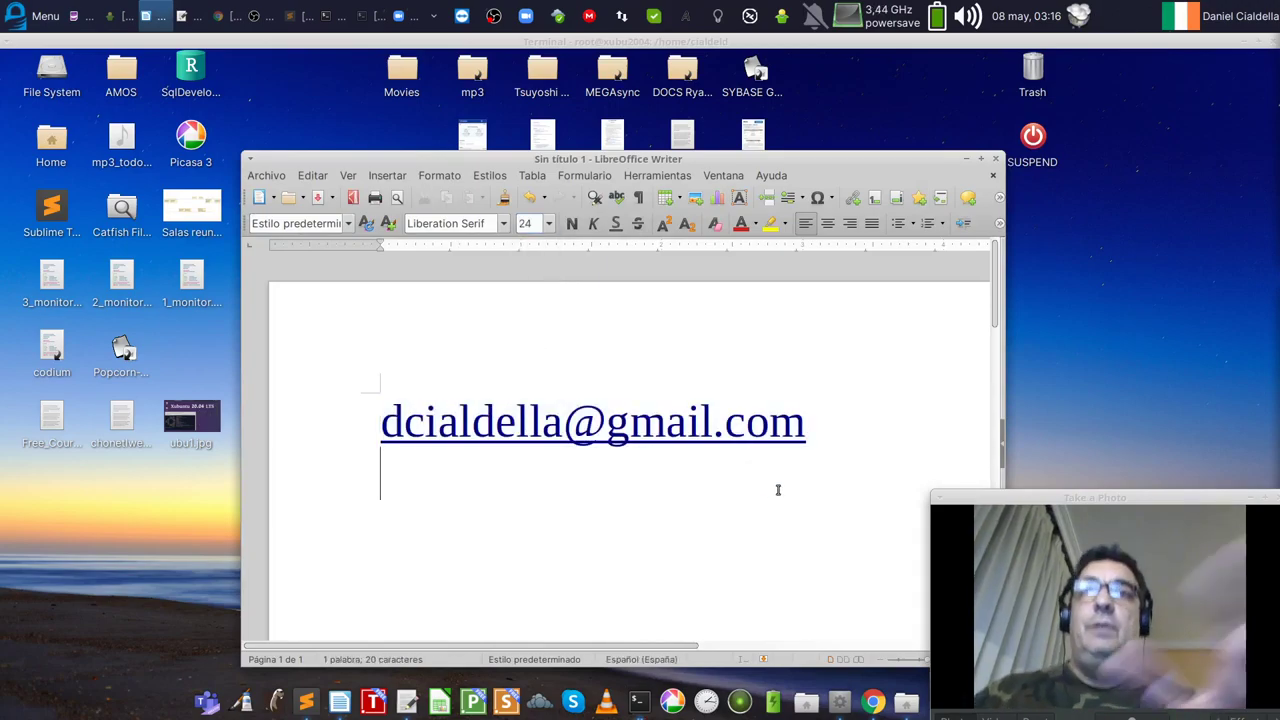
pyautogui.write('dockertips.com')
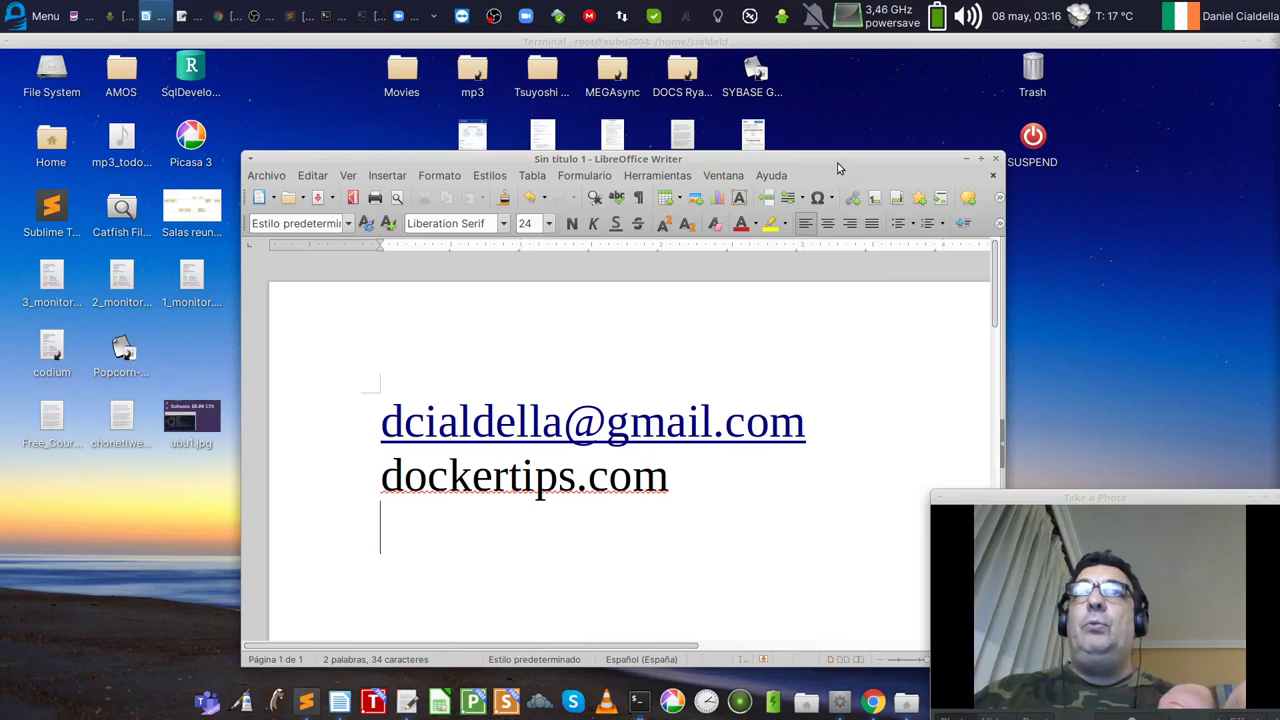
# Step: Move the Writer window and add the author's blogspot address below dockertips.com
pyautogui.moveTo(825, 157); pyautogui.dragTo(675, 118)
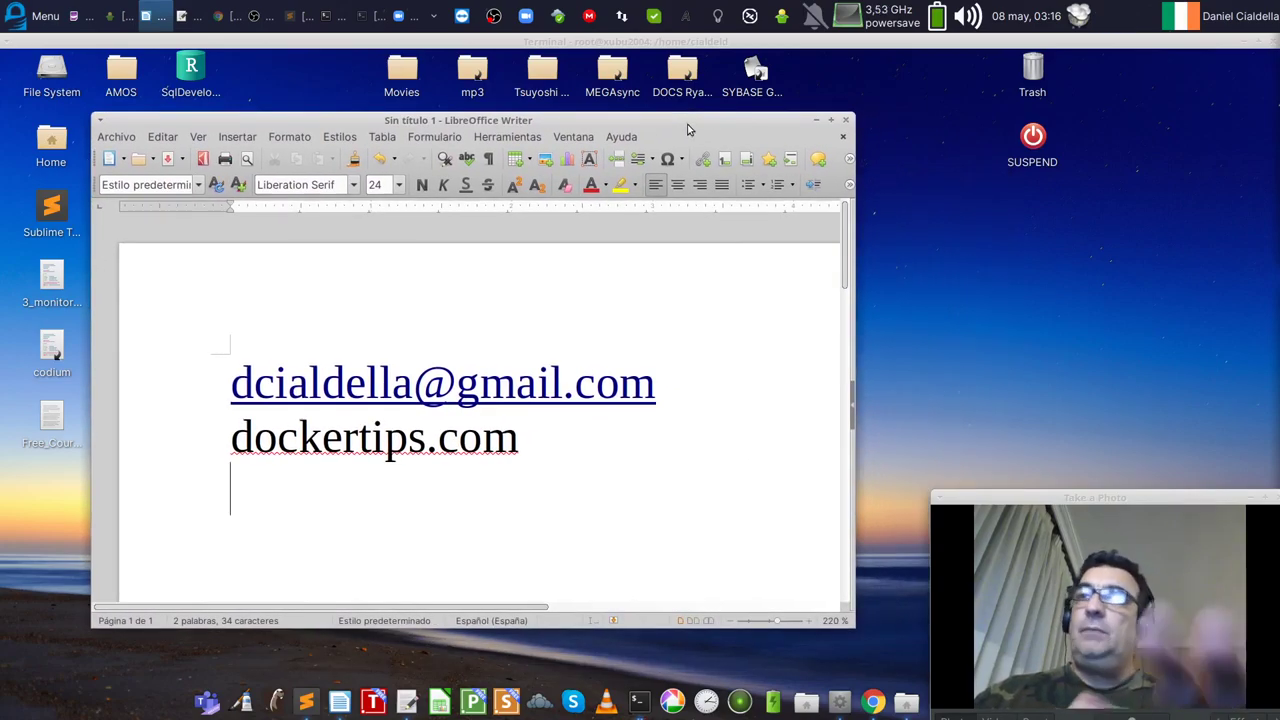
pyautogui.moveTo(688, 130); pyautogui.dragTo(690, 131)
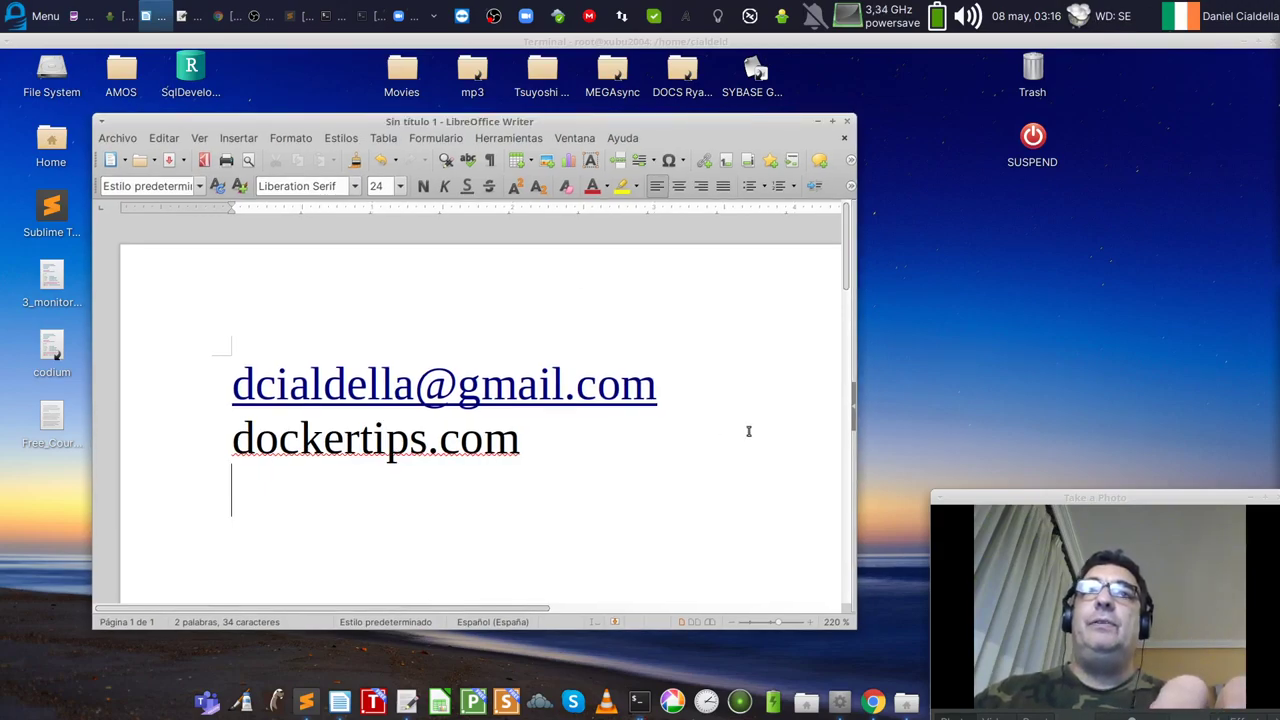
pyautogui.moveTo(523, 420); pyautogui.dragTo(231, 357)
pyautogui.click(574, 462)
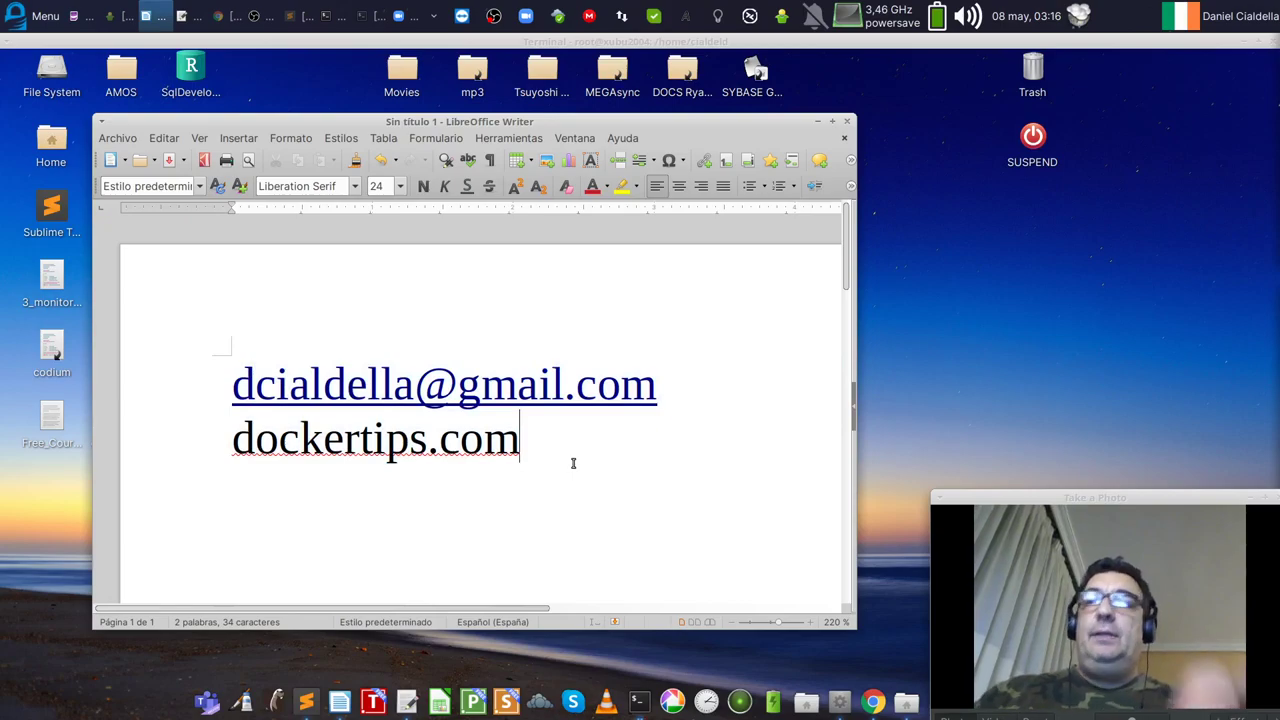
pyautogui.press('Return')
pyautogui.write('dcialdella.')
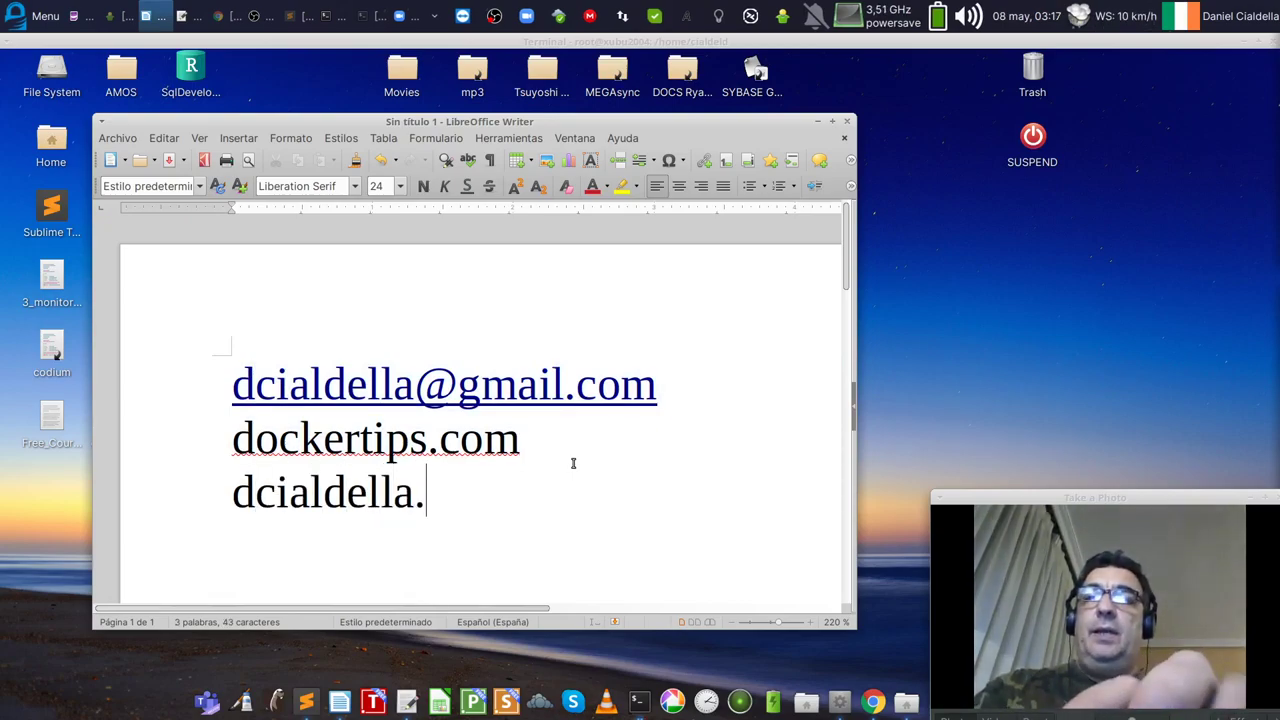
pyautogui.write('blogspot.com')
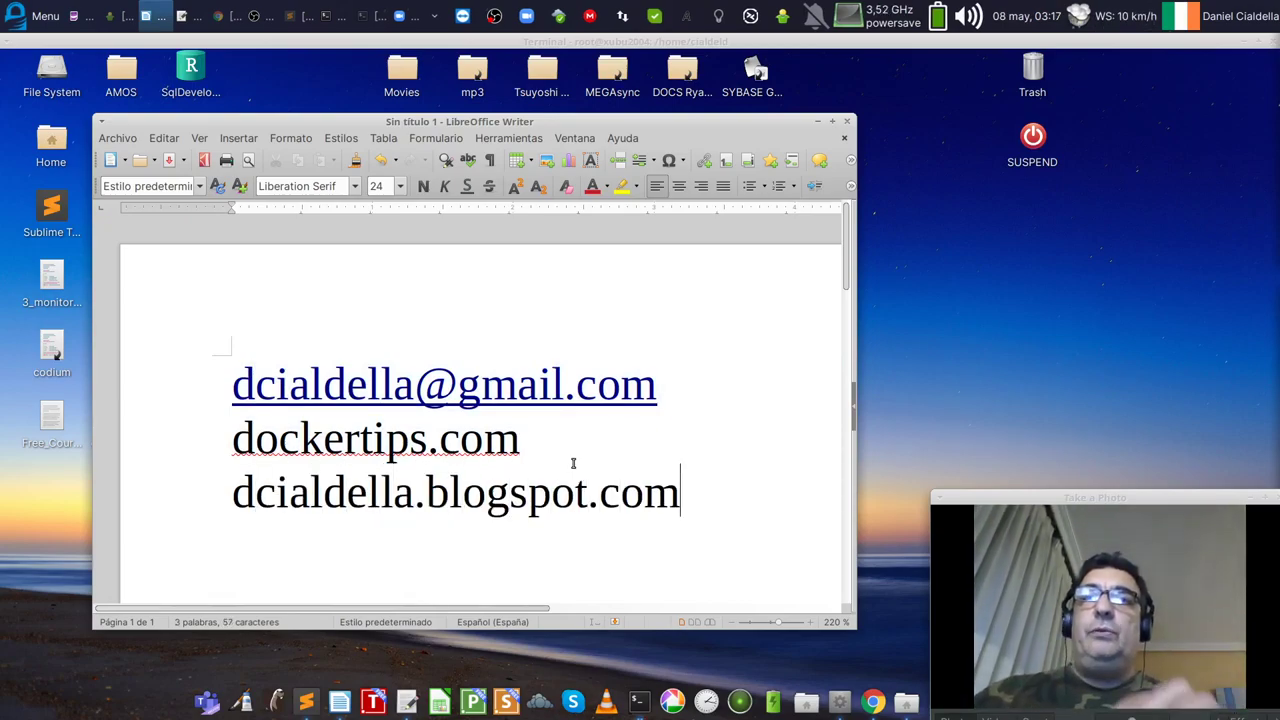
# Step: Select all three address lines, nudging the Writer window into place along the way
pyautogui.moveTo(723, 509); pyautogui.dragTo(225, 398)
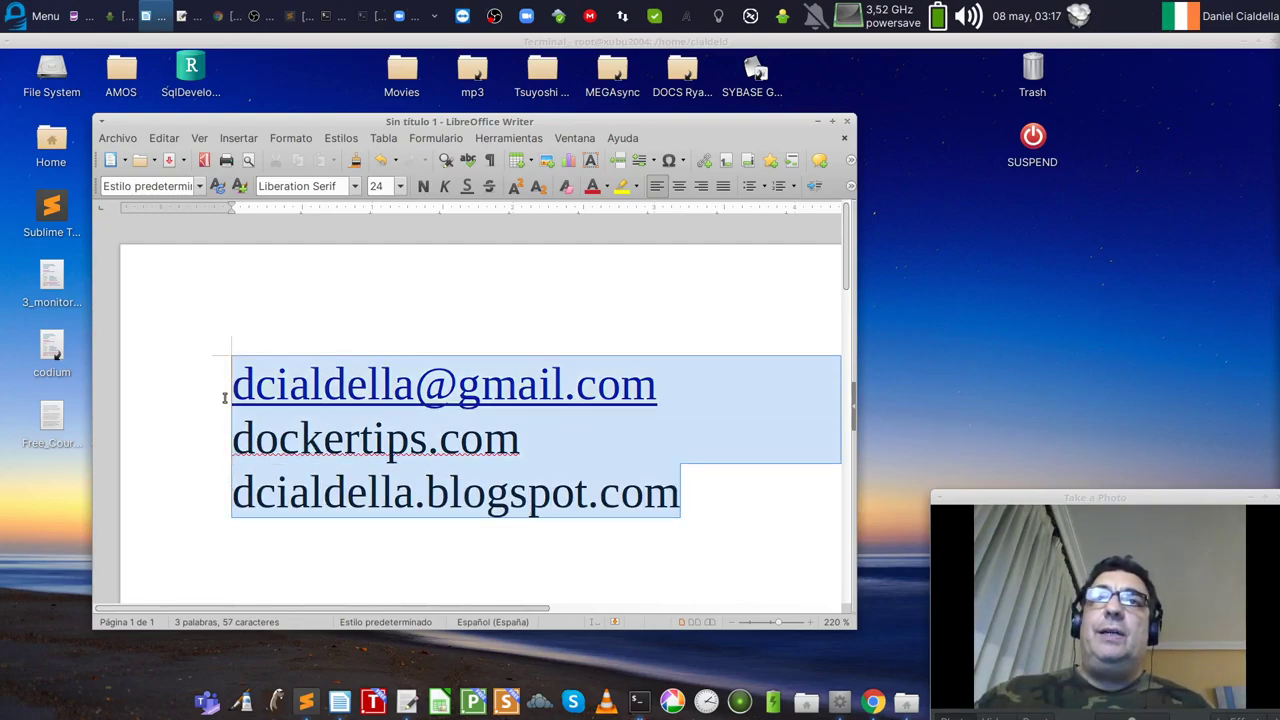
pyautogui.click(716, 504)
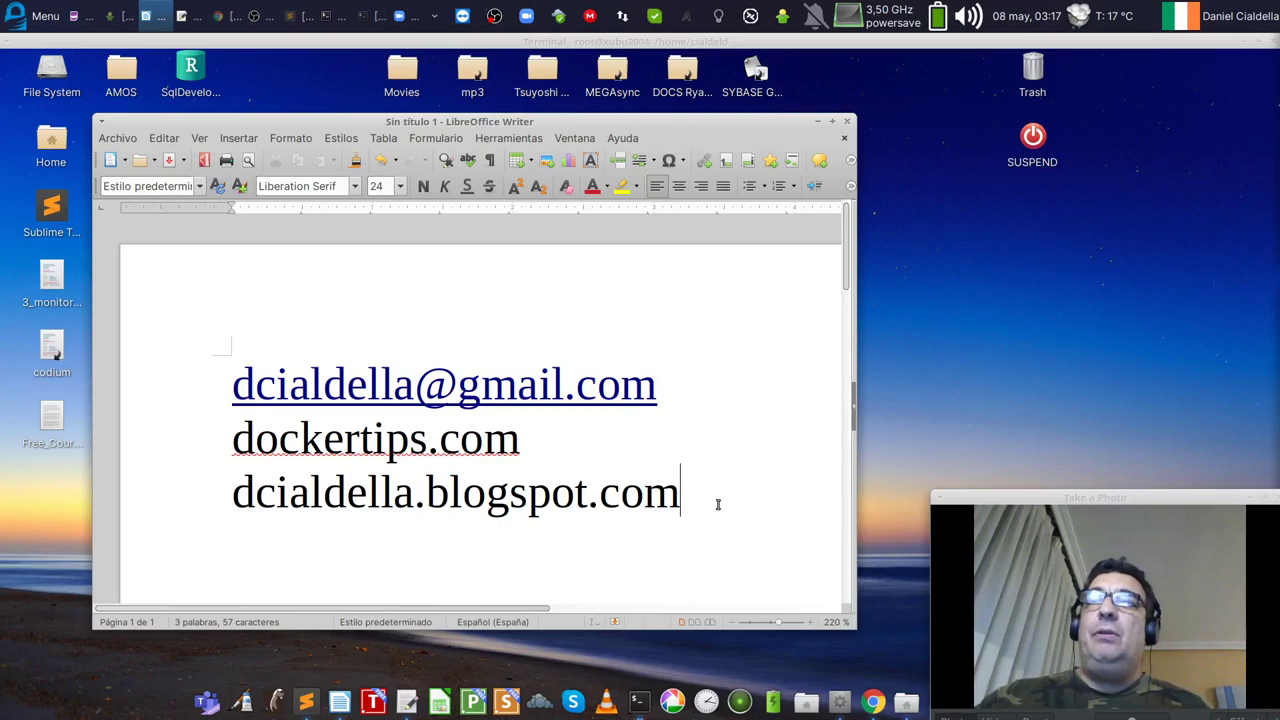
pyautogui.moveTo(718, 504); pyautogui.dragTo(210, 500)
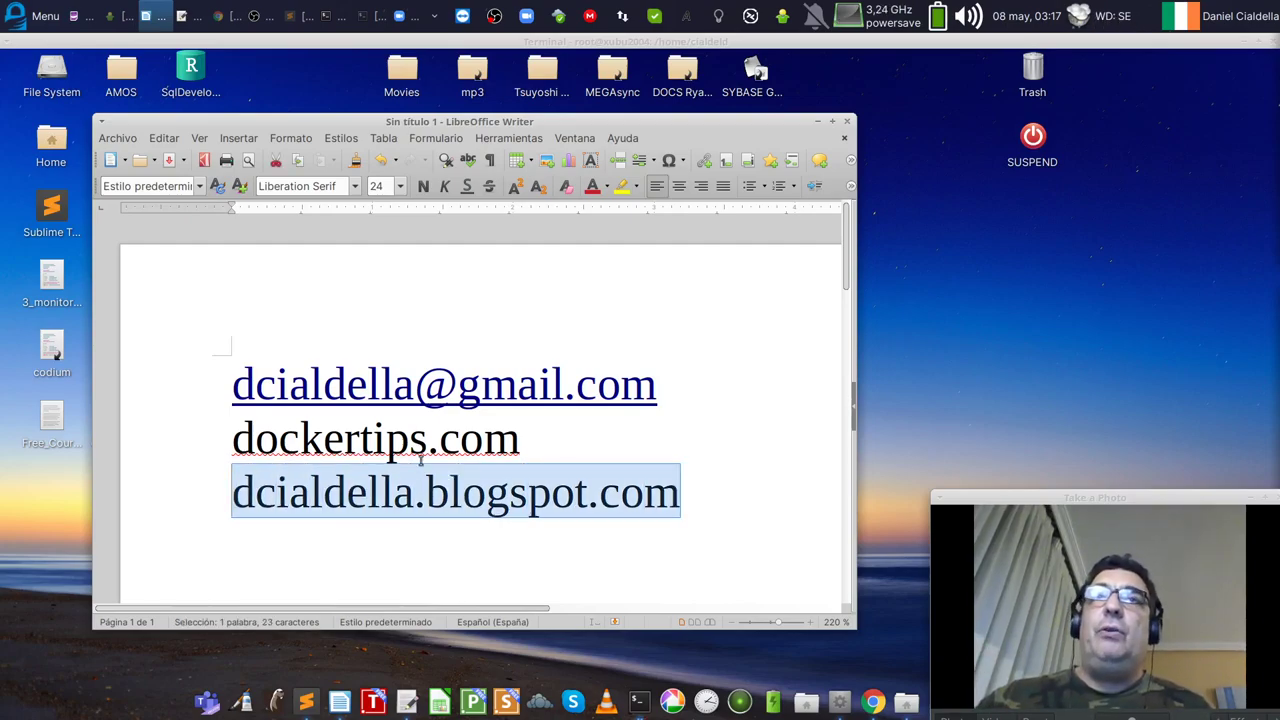
pyautogui.moveTo(575, 127)
pyautogui.mouseDown()
pyautogui.moveTo(622, 129)
pyautogui.moveTo(586, 128)
pyautogui.mouseUp()
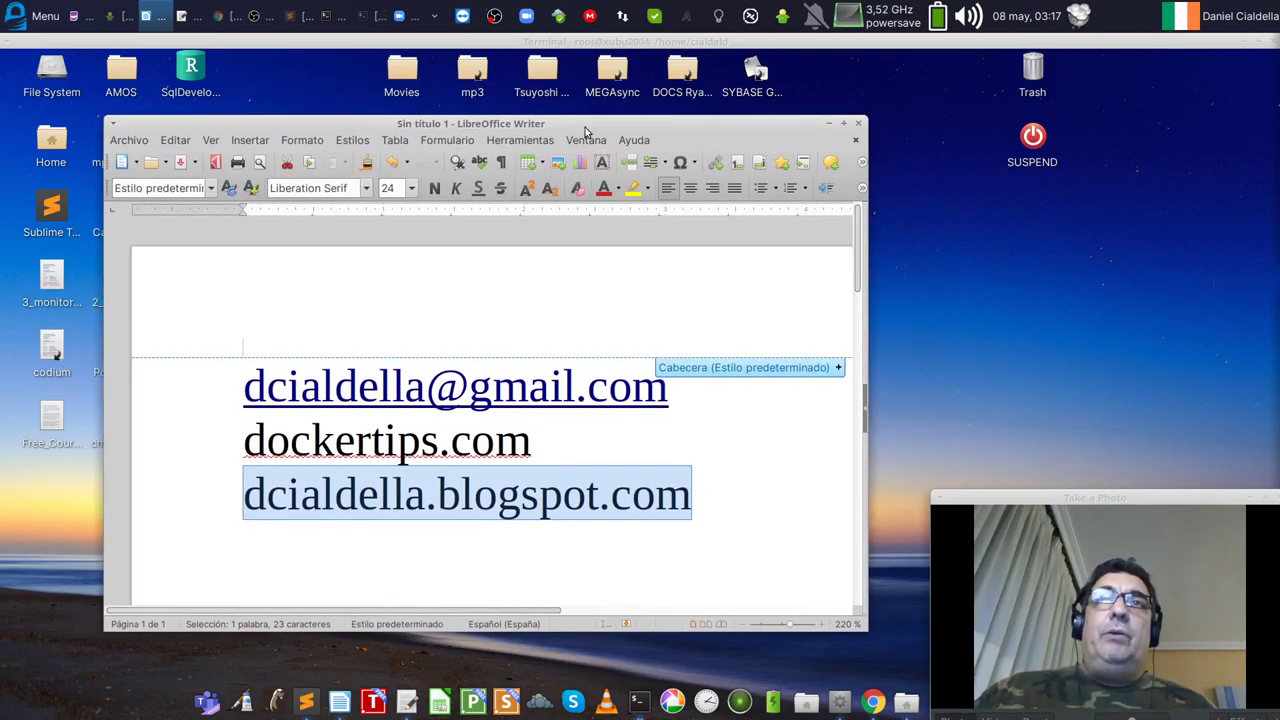
pyautogui.moveTo(586, 132); pyautogui.dragTo(573, 130)
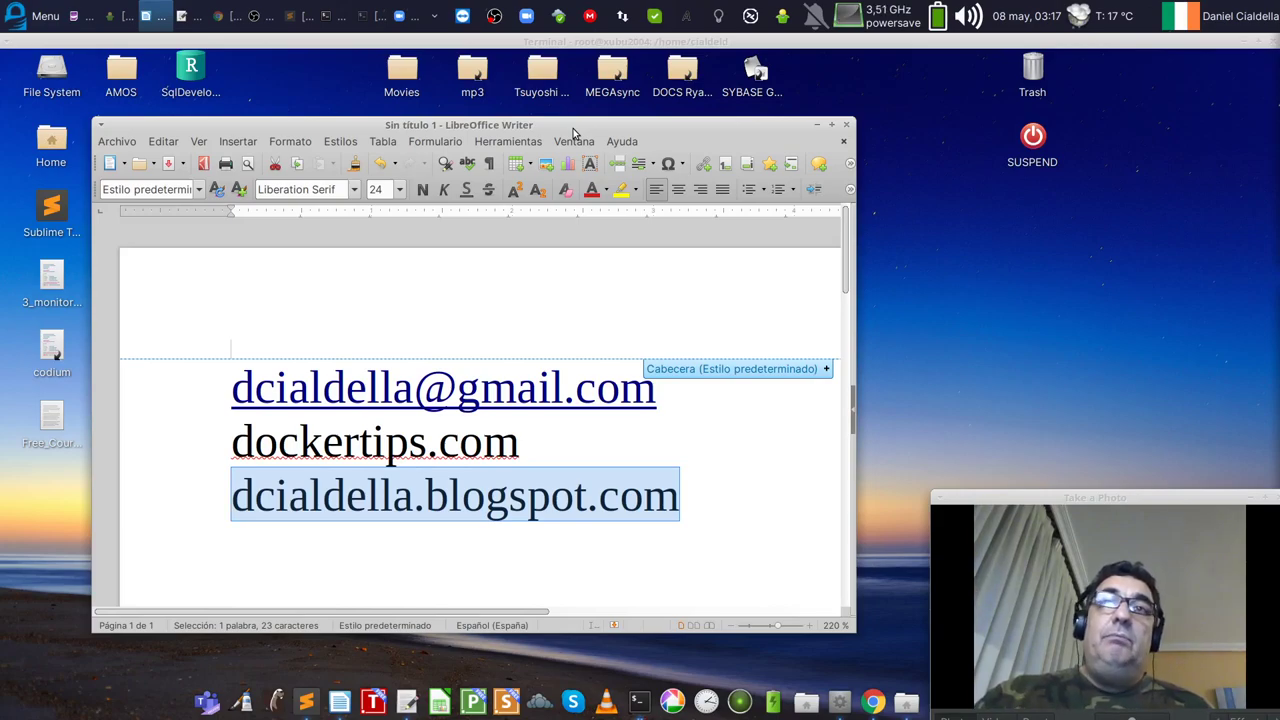
pyautogui.click(657, 430)
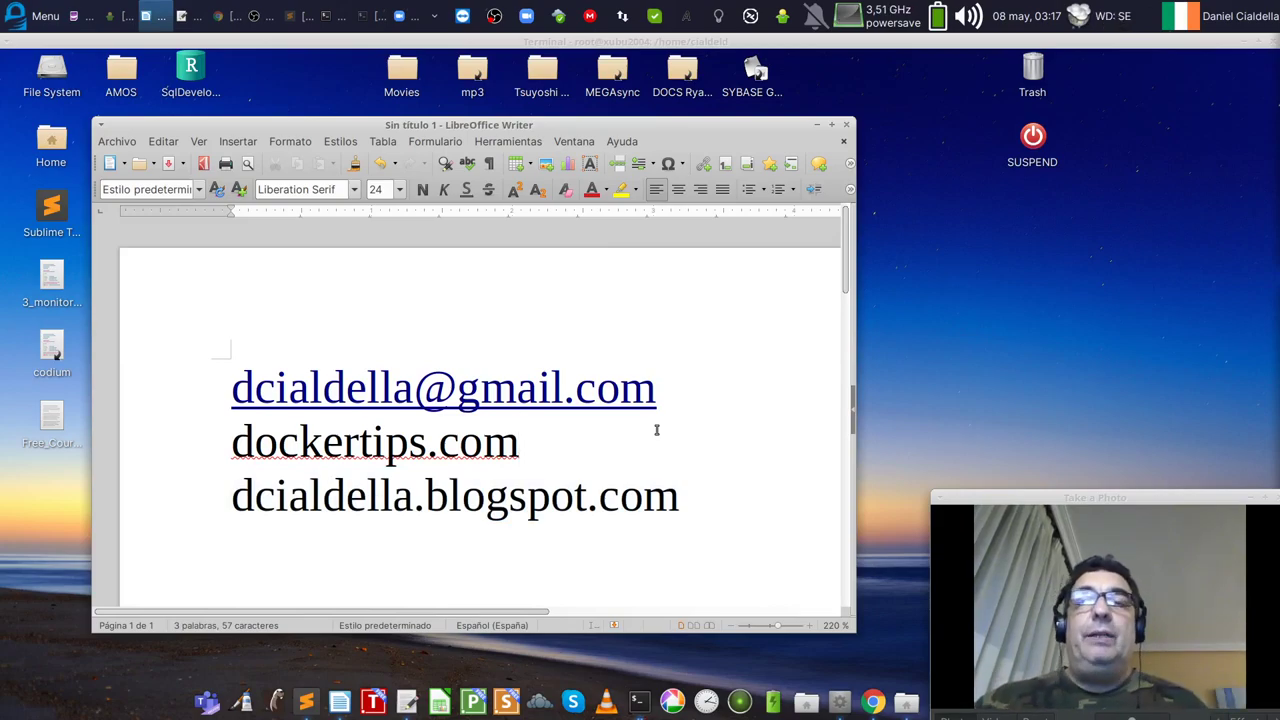
pyautogui.moveTo(700, 508); pyautogui.dragTo(233, 380)
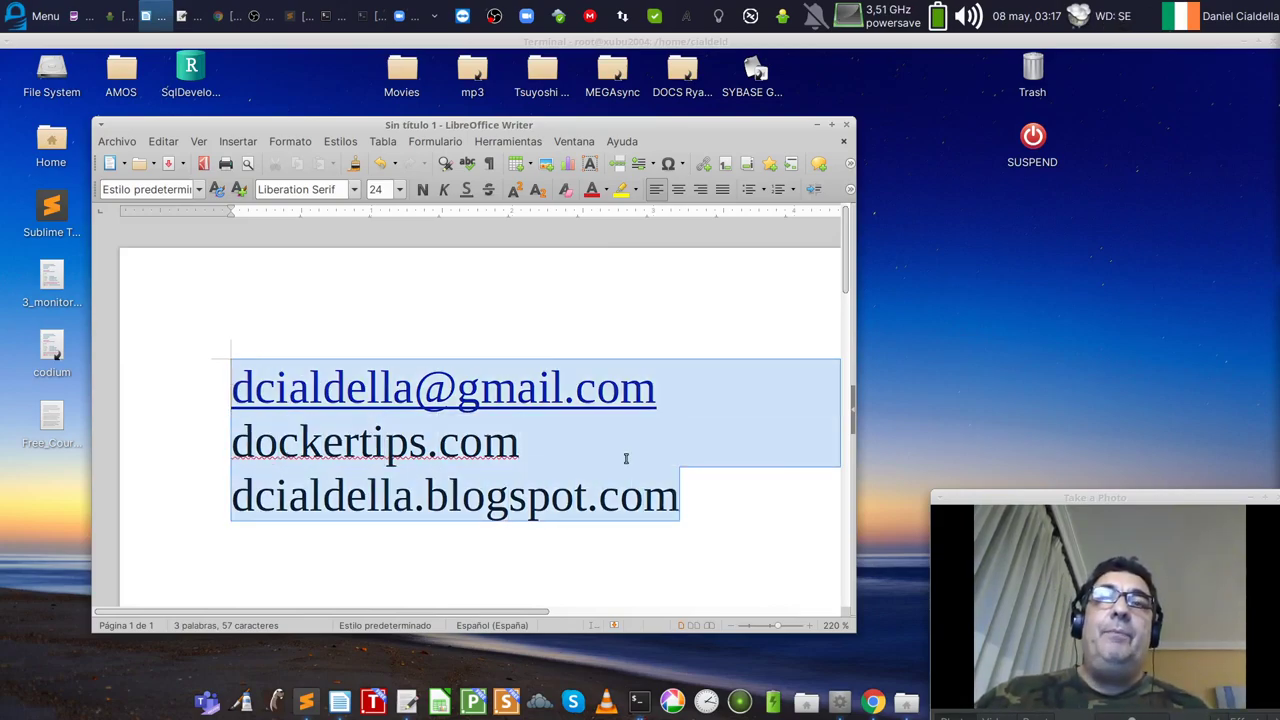
pyautogui.click(727, 479)
pyautogui.moveTo(734, 514); pyautogui.dragTo(234, 365)
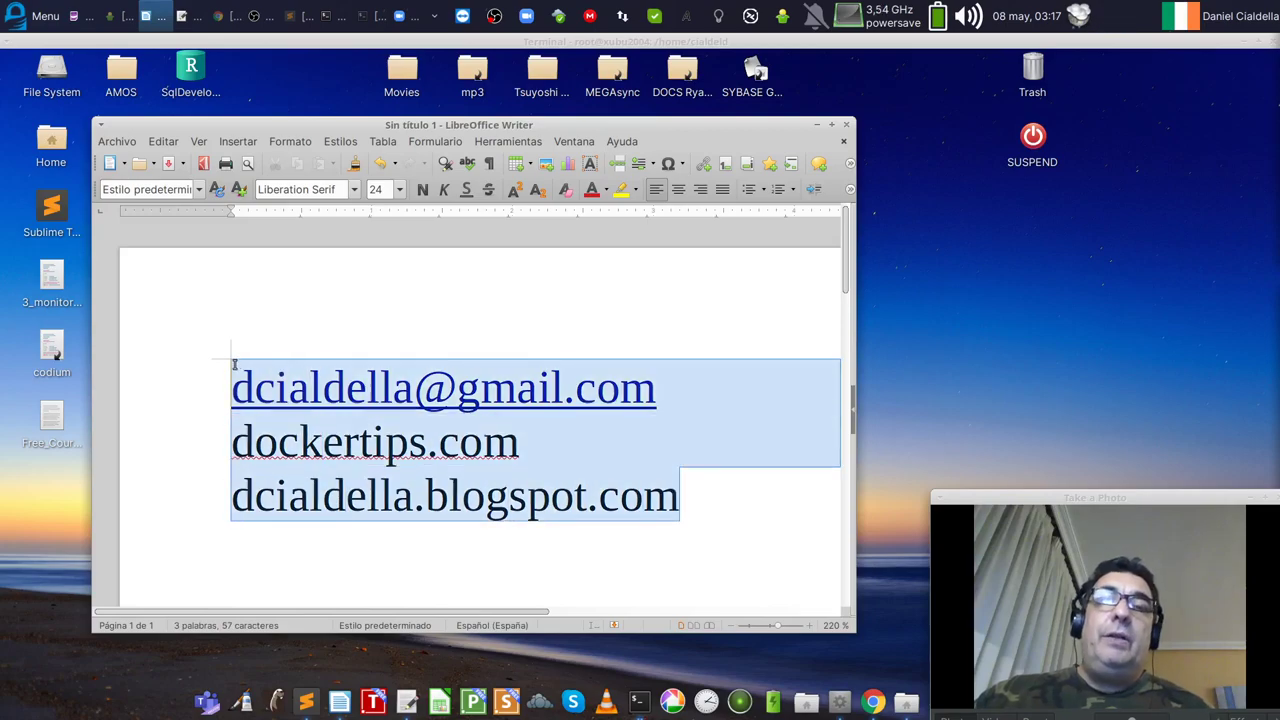
pyautogui.click(699, 502)
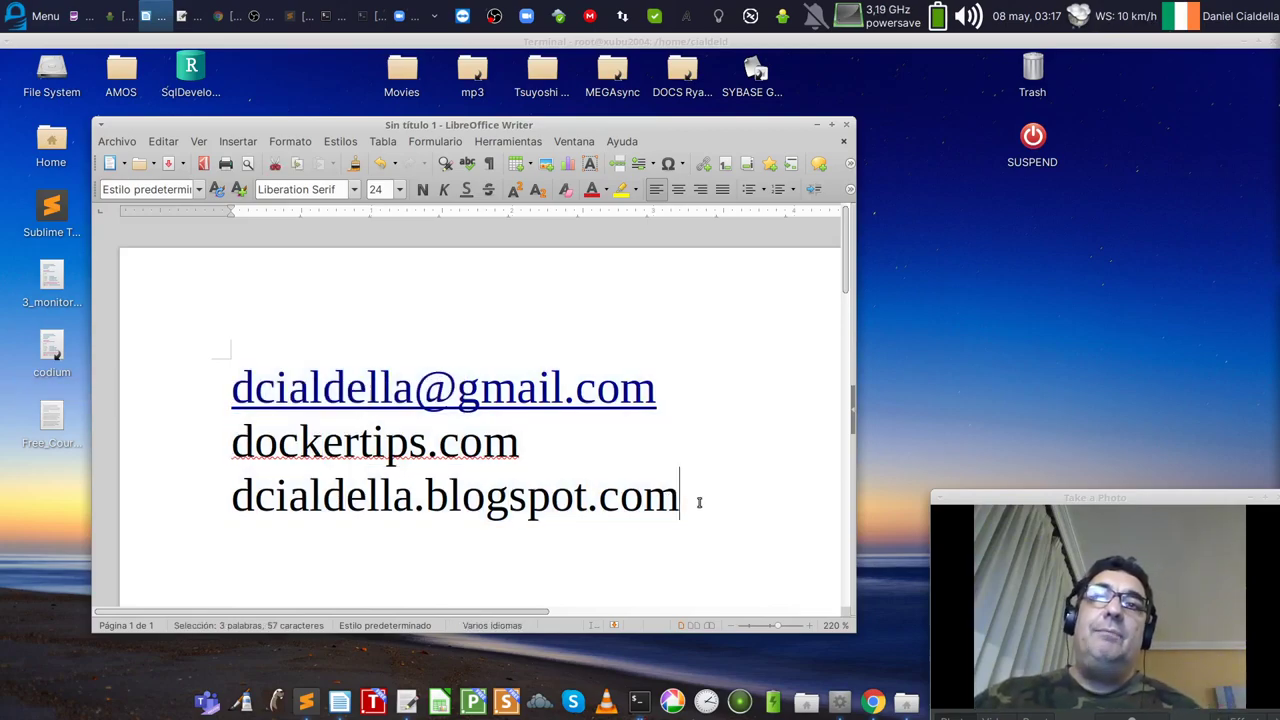
pyautogui.moveTo(699, 502); pyautogui.dragTo(211, 380)
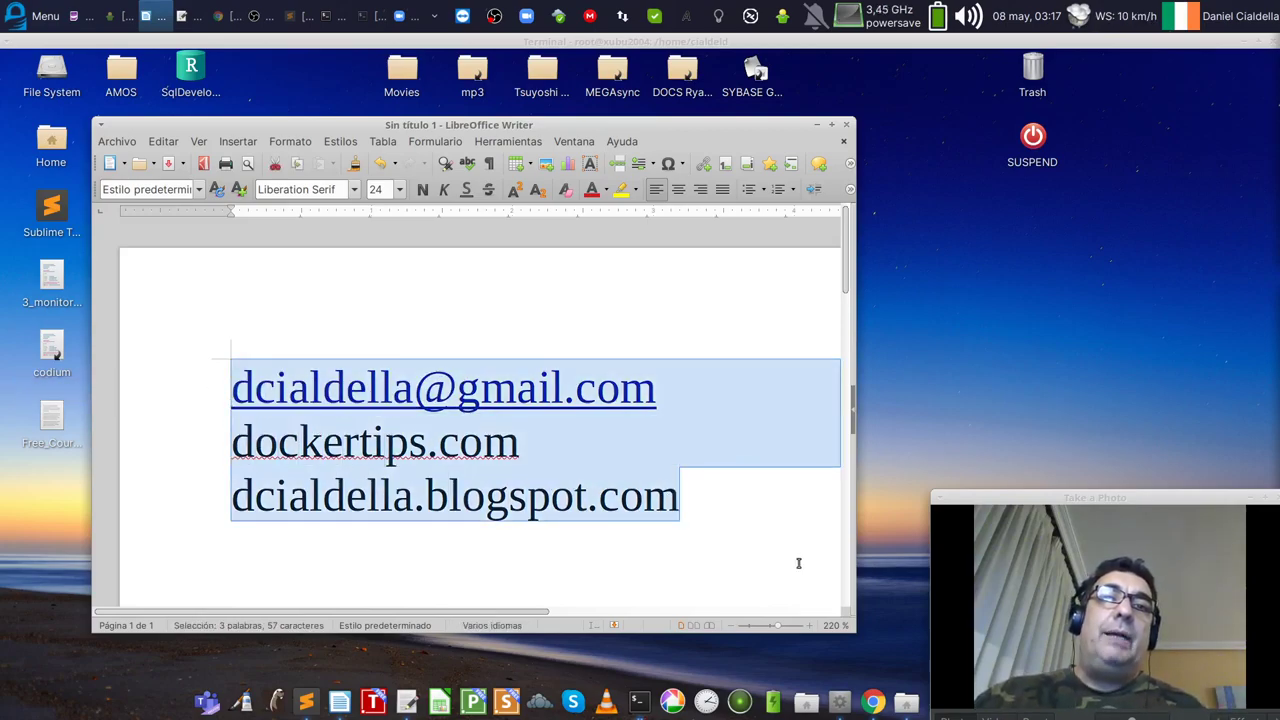